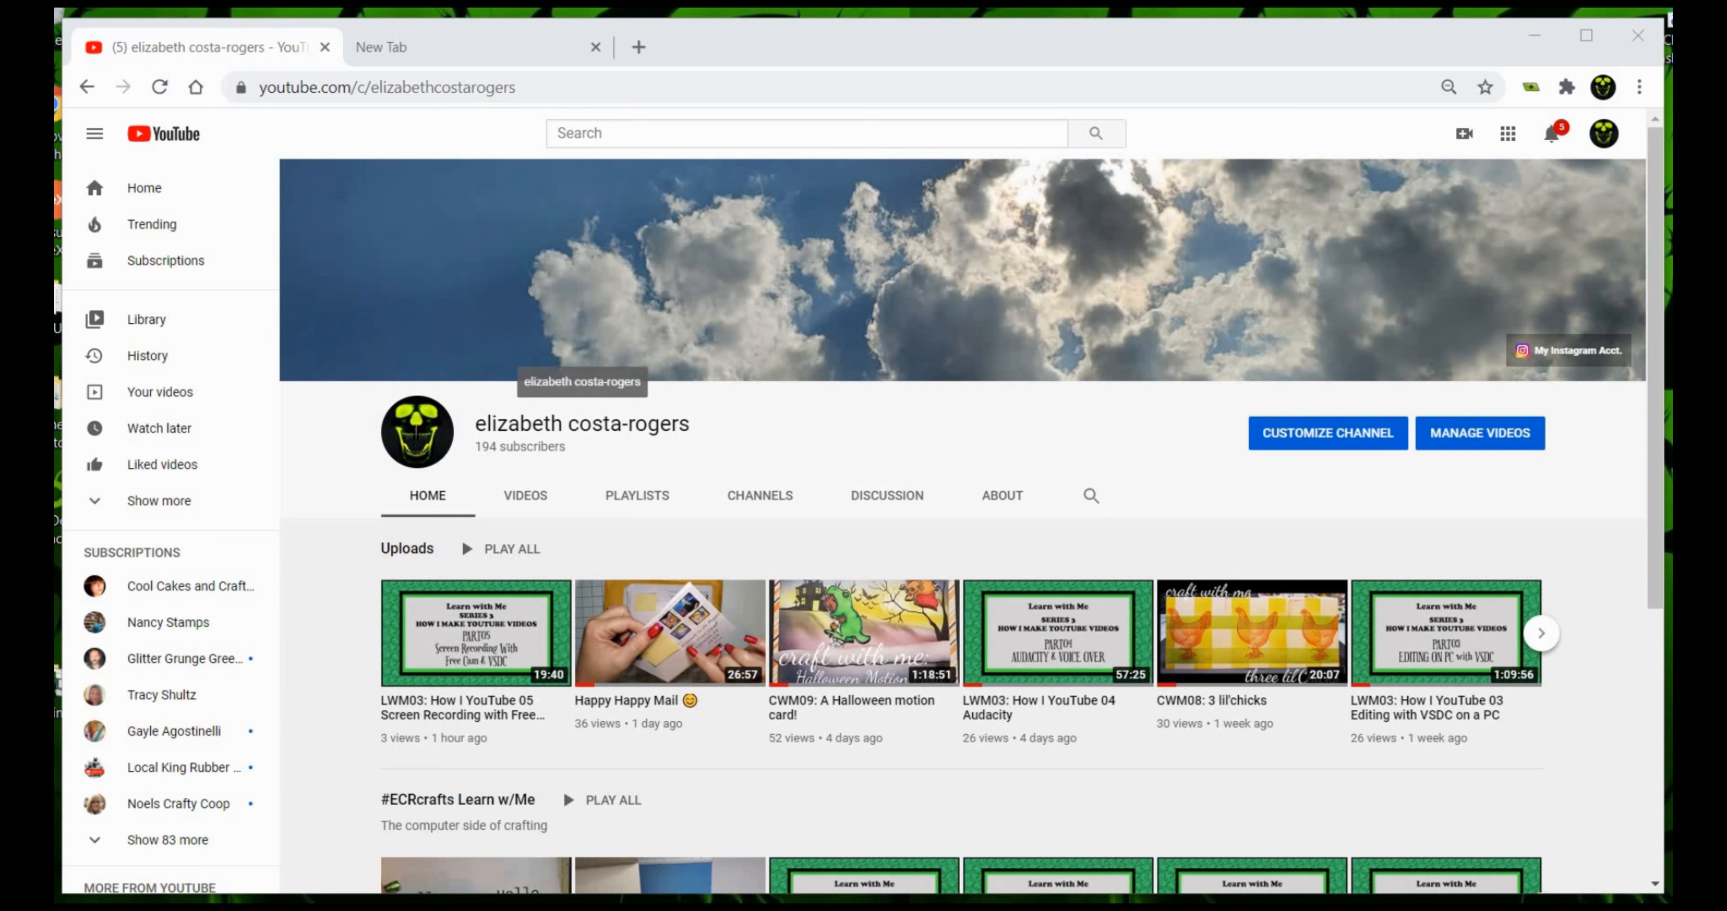
# Open the channel's image branding settings from the banner on the channel page
pyautogui.moveTo(1609, 196)
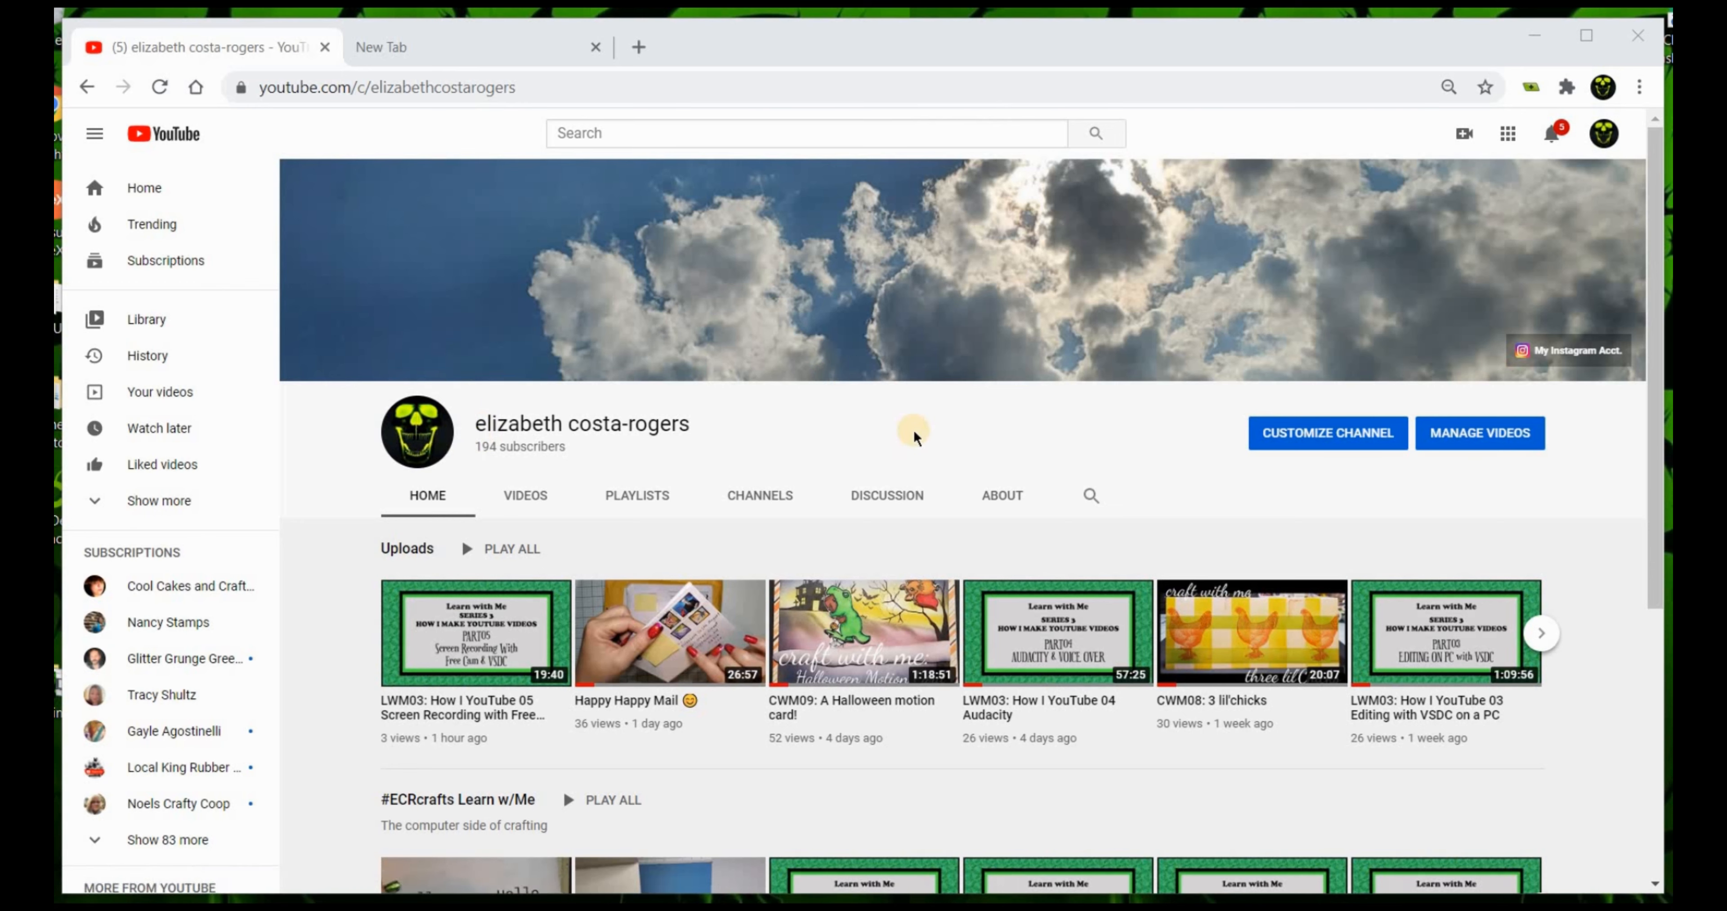
pyautogui.moveTo(873, 341)
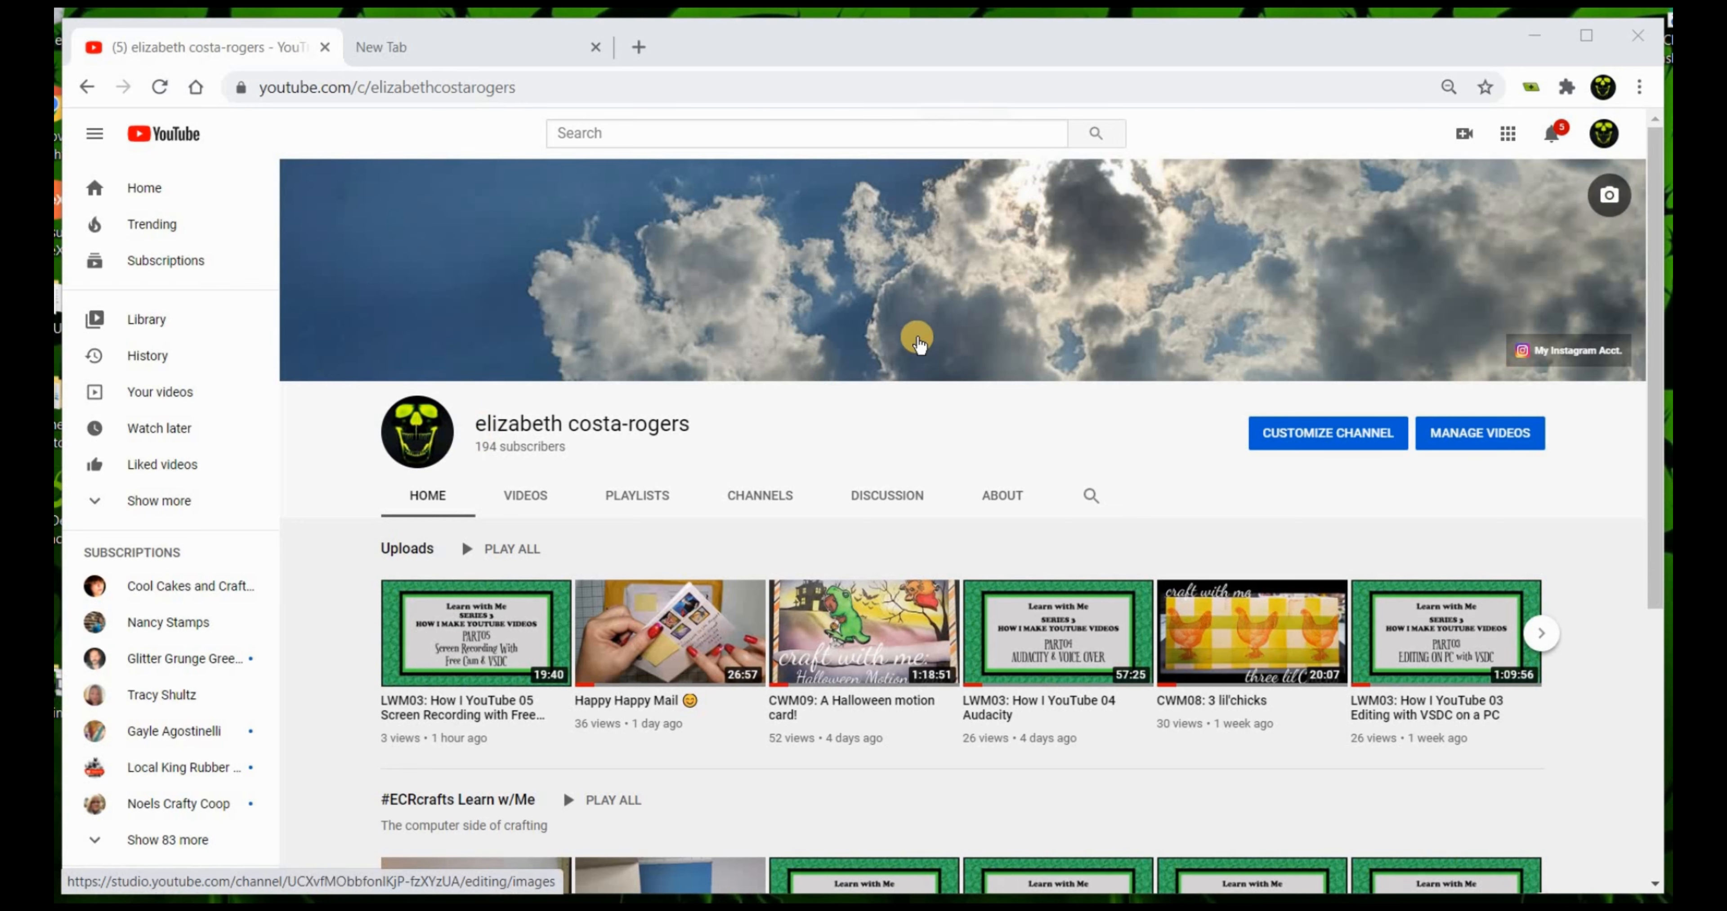
pyautogui.click(918, 342)
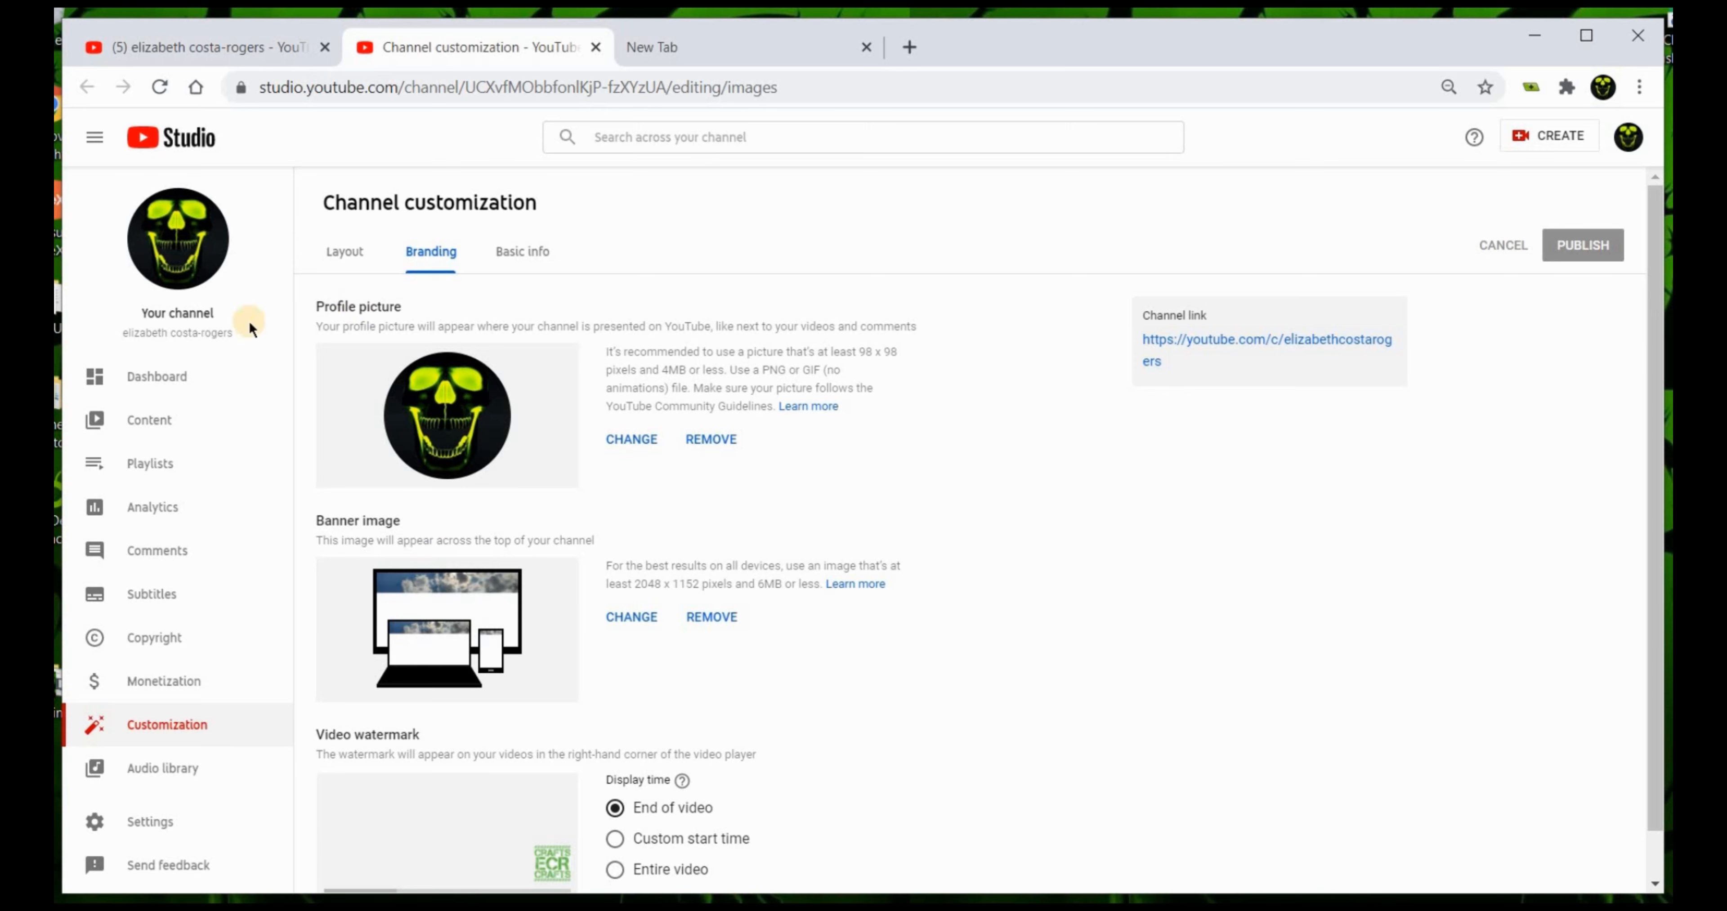
# Open the channel customization page through the YT Studio shortcut on the new tab page and close the duplicate customization page
pyautogui.click(655, 51)
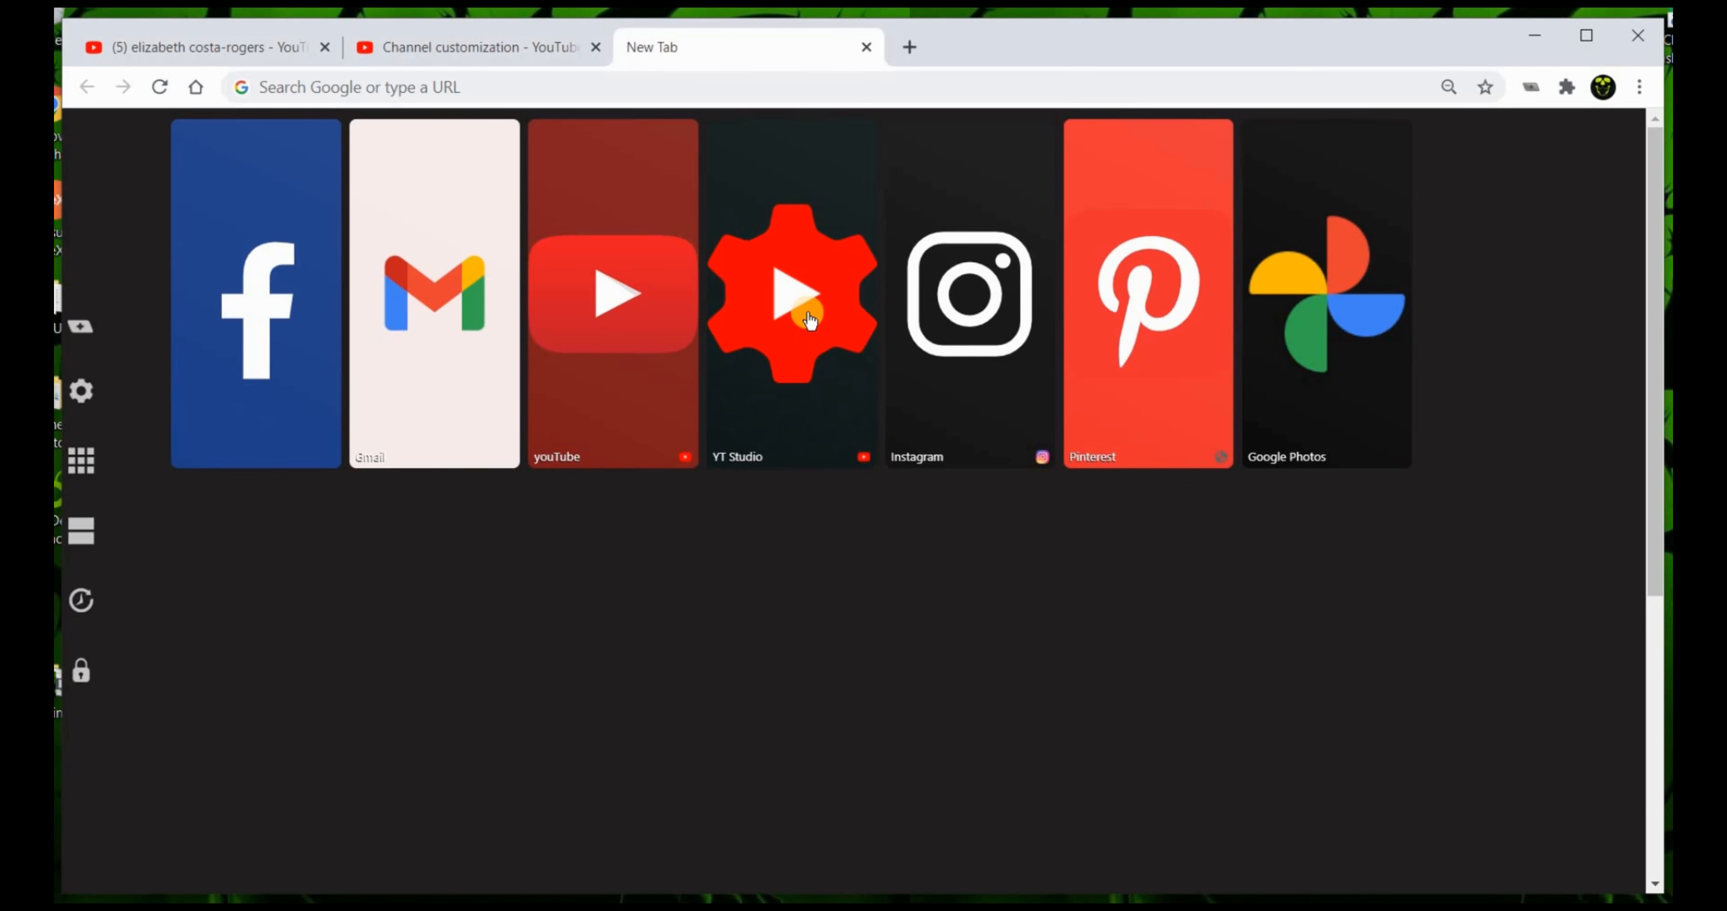
pyautogui.click(791, 295)
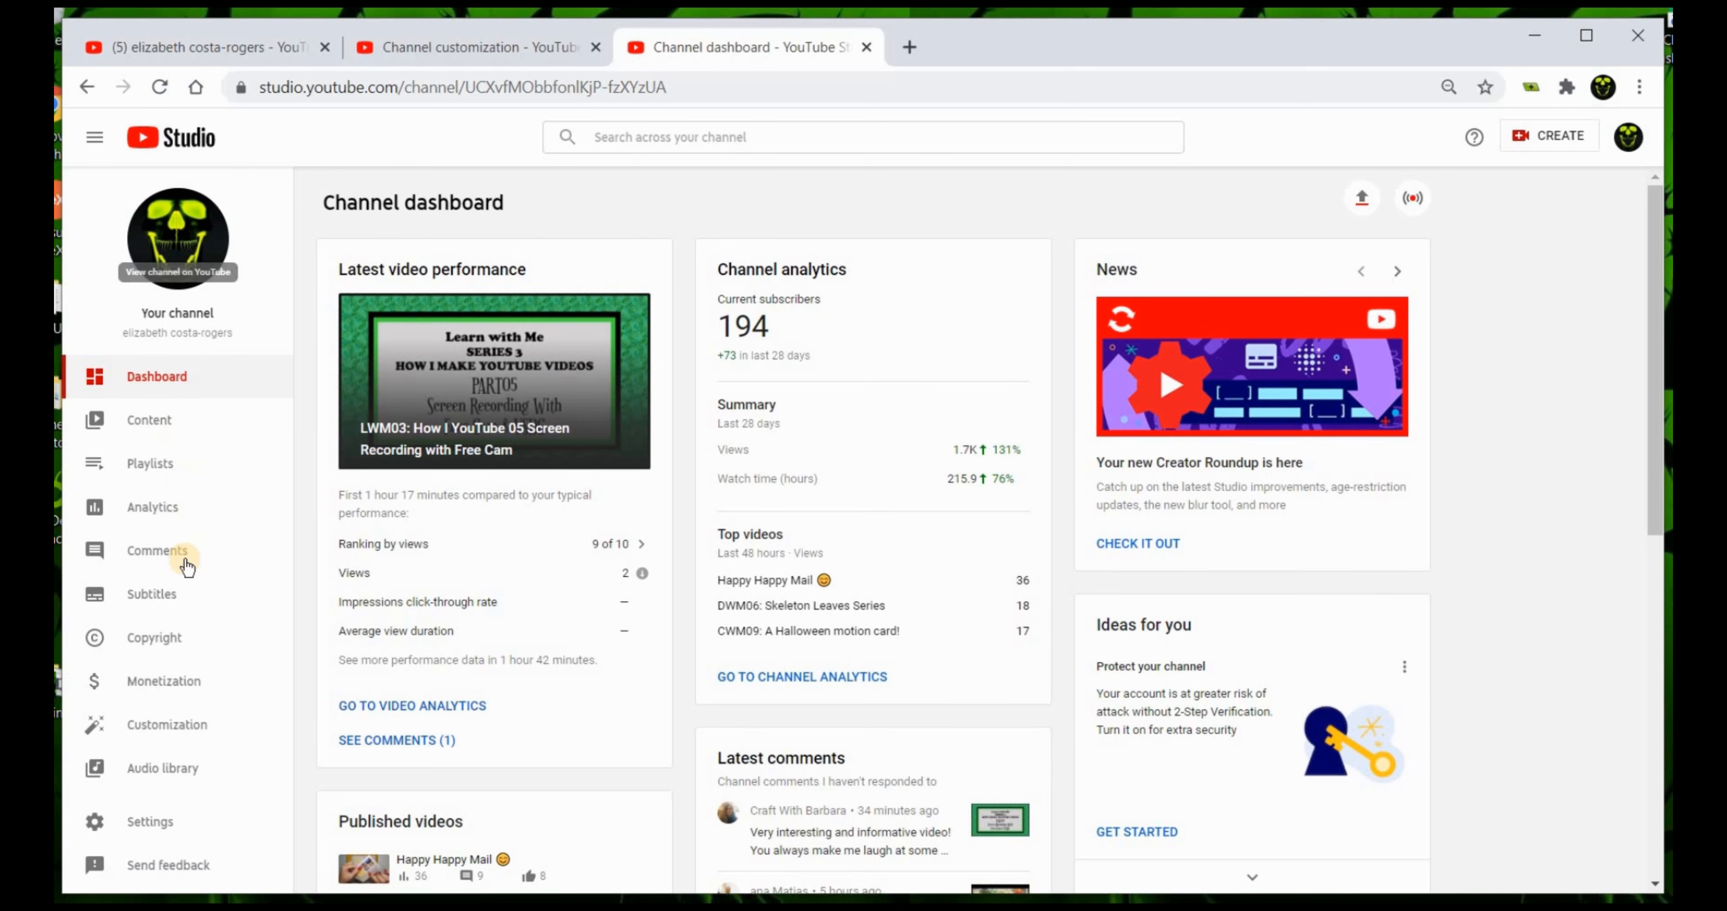
pyautogui.click(168, 742)
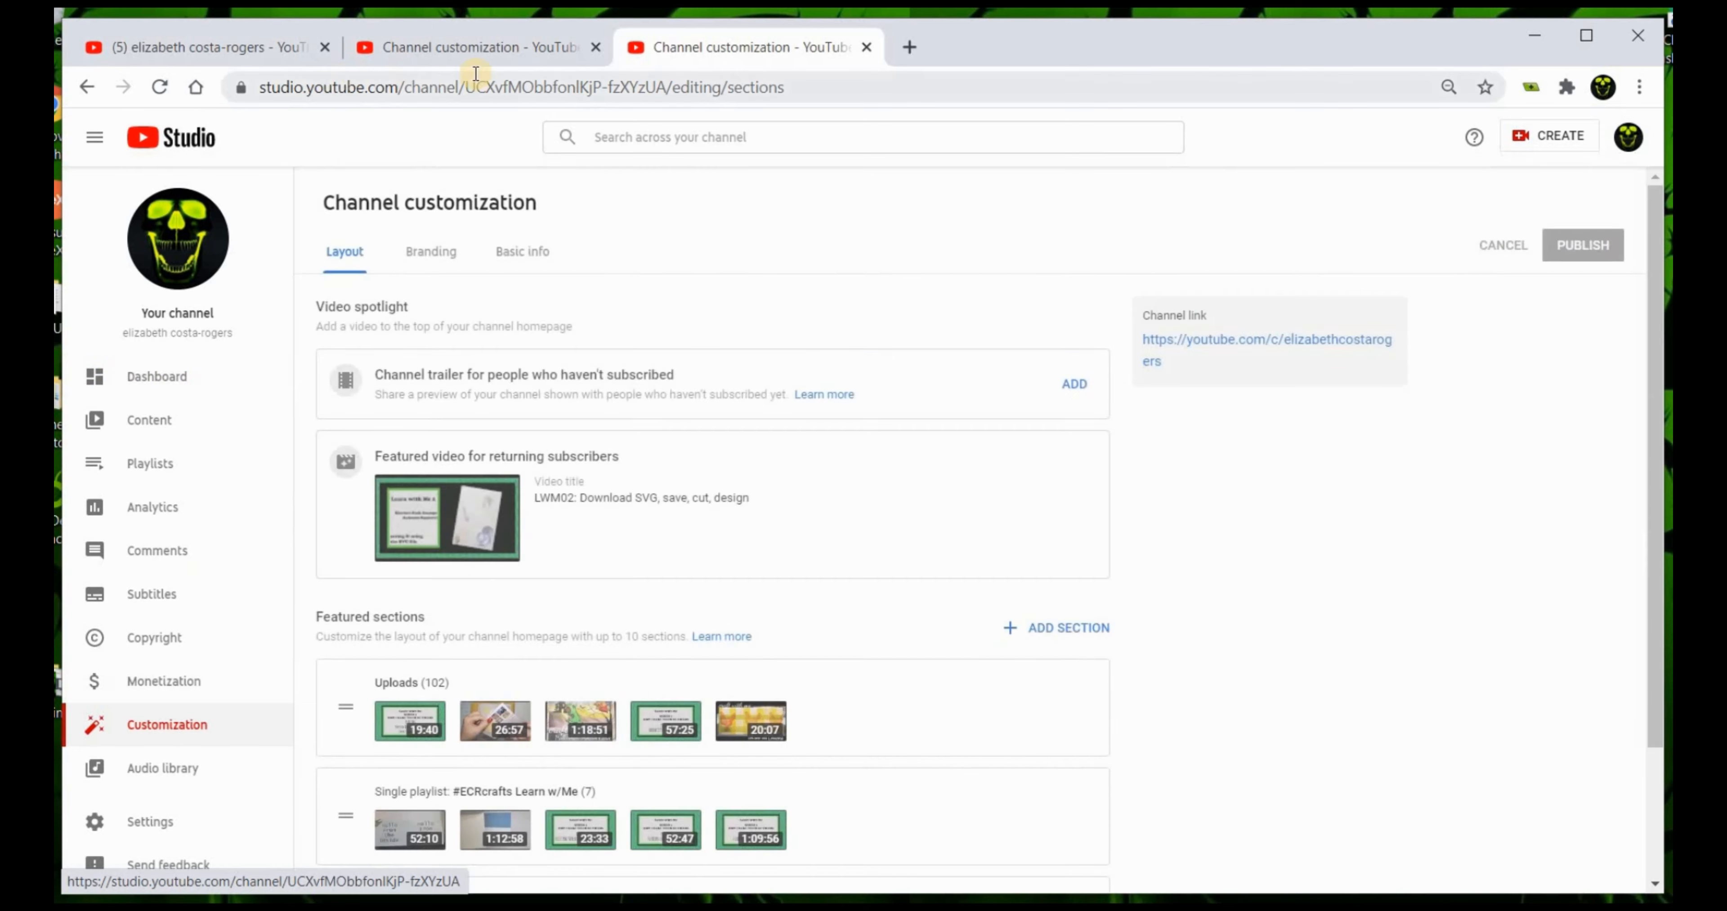
pyautogui.click(596, 47)
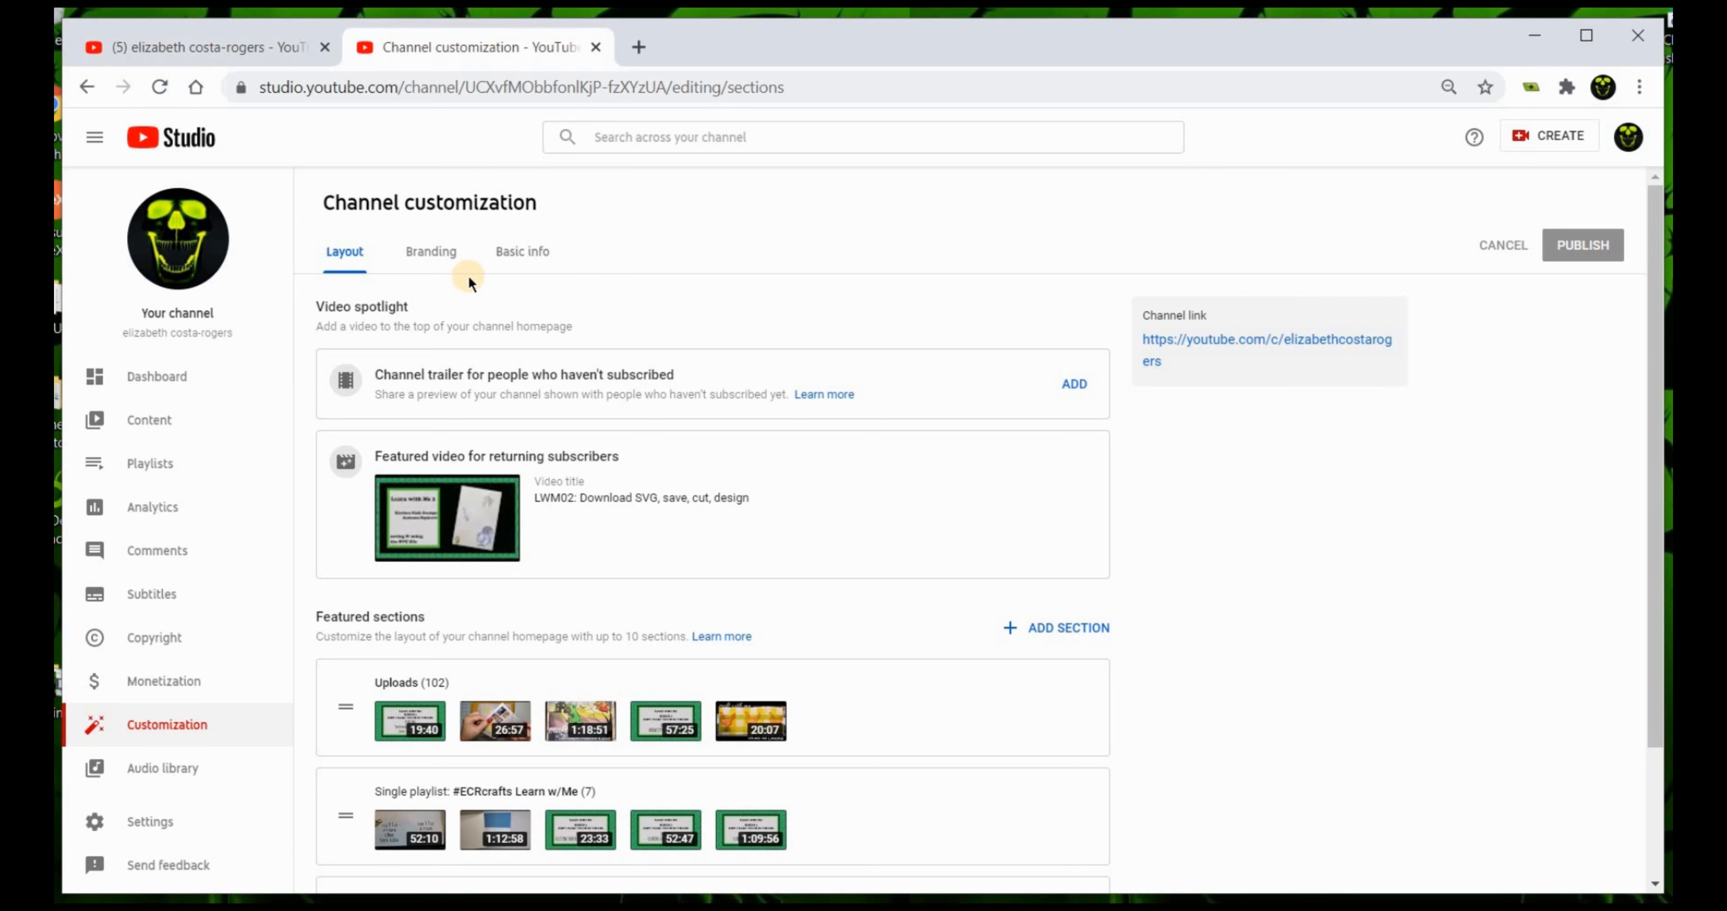
# Open the Branding settings, select LWM_06youtubeSTUDIO.jpg as a replacement profile picture, and dismiss the file selection
pyautogui.click(446, 258)
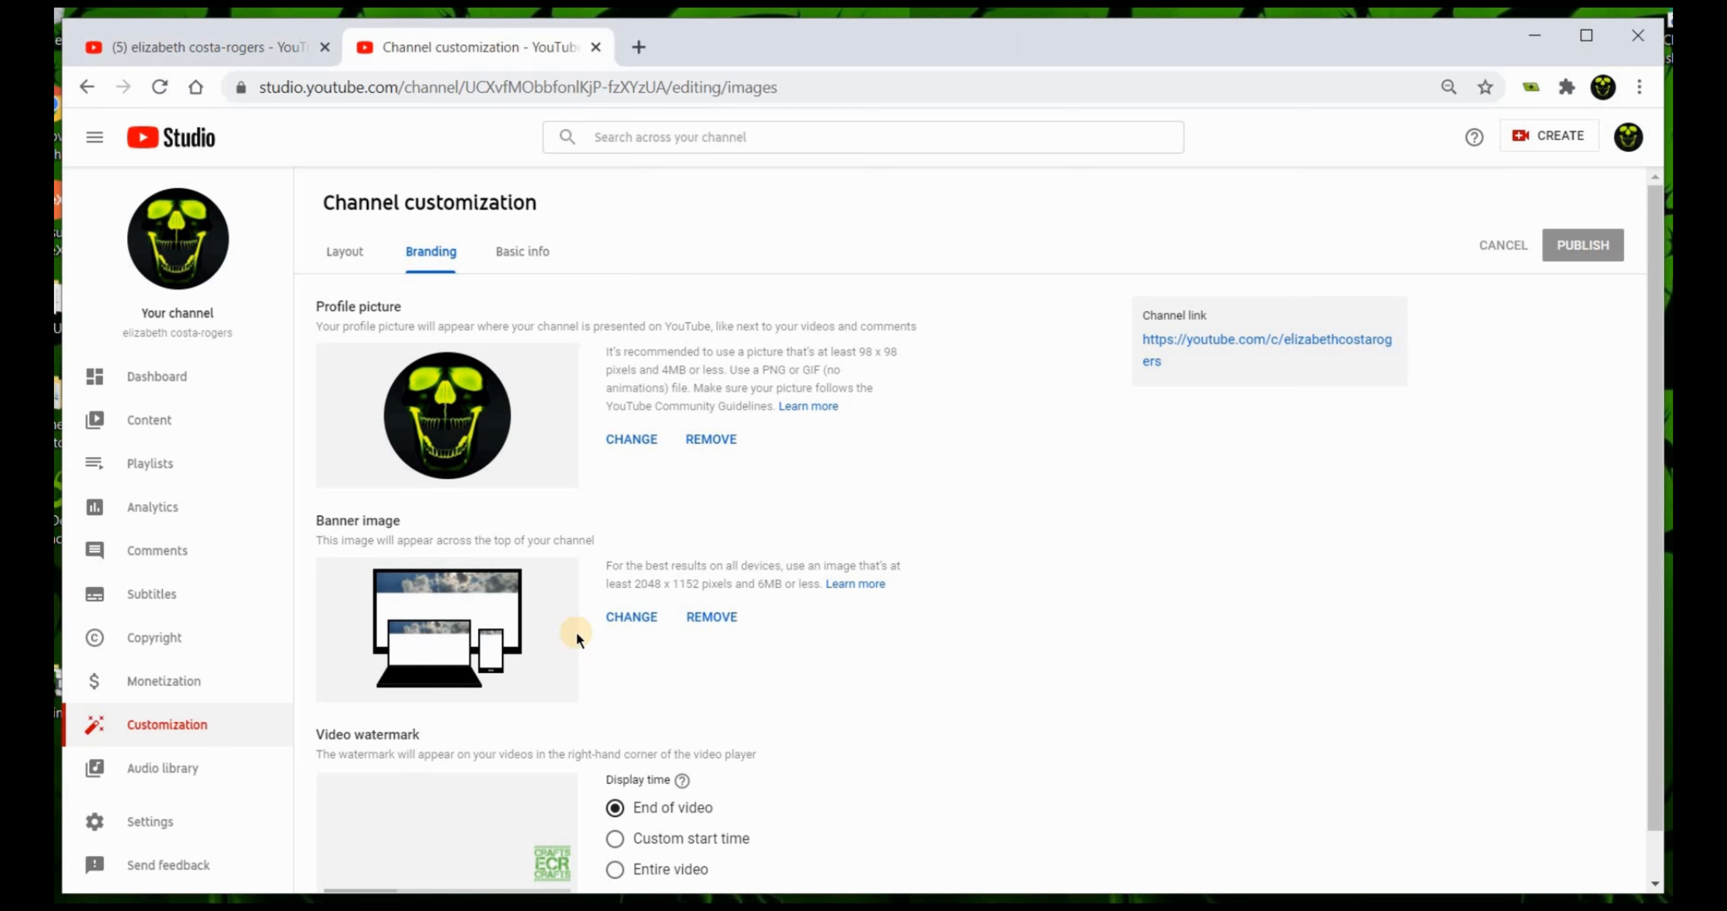
pyautogui.scroll(-1, 575, 630)
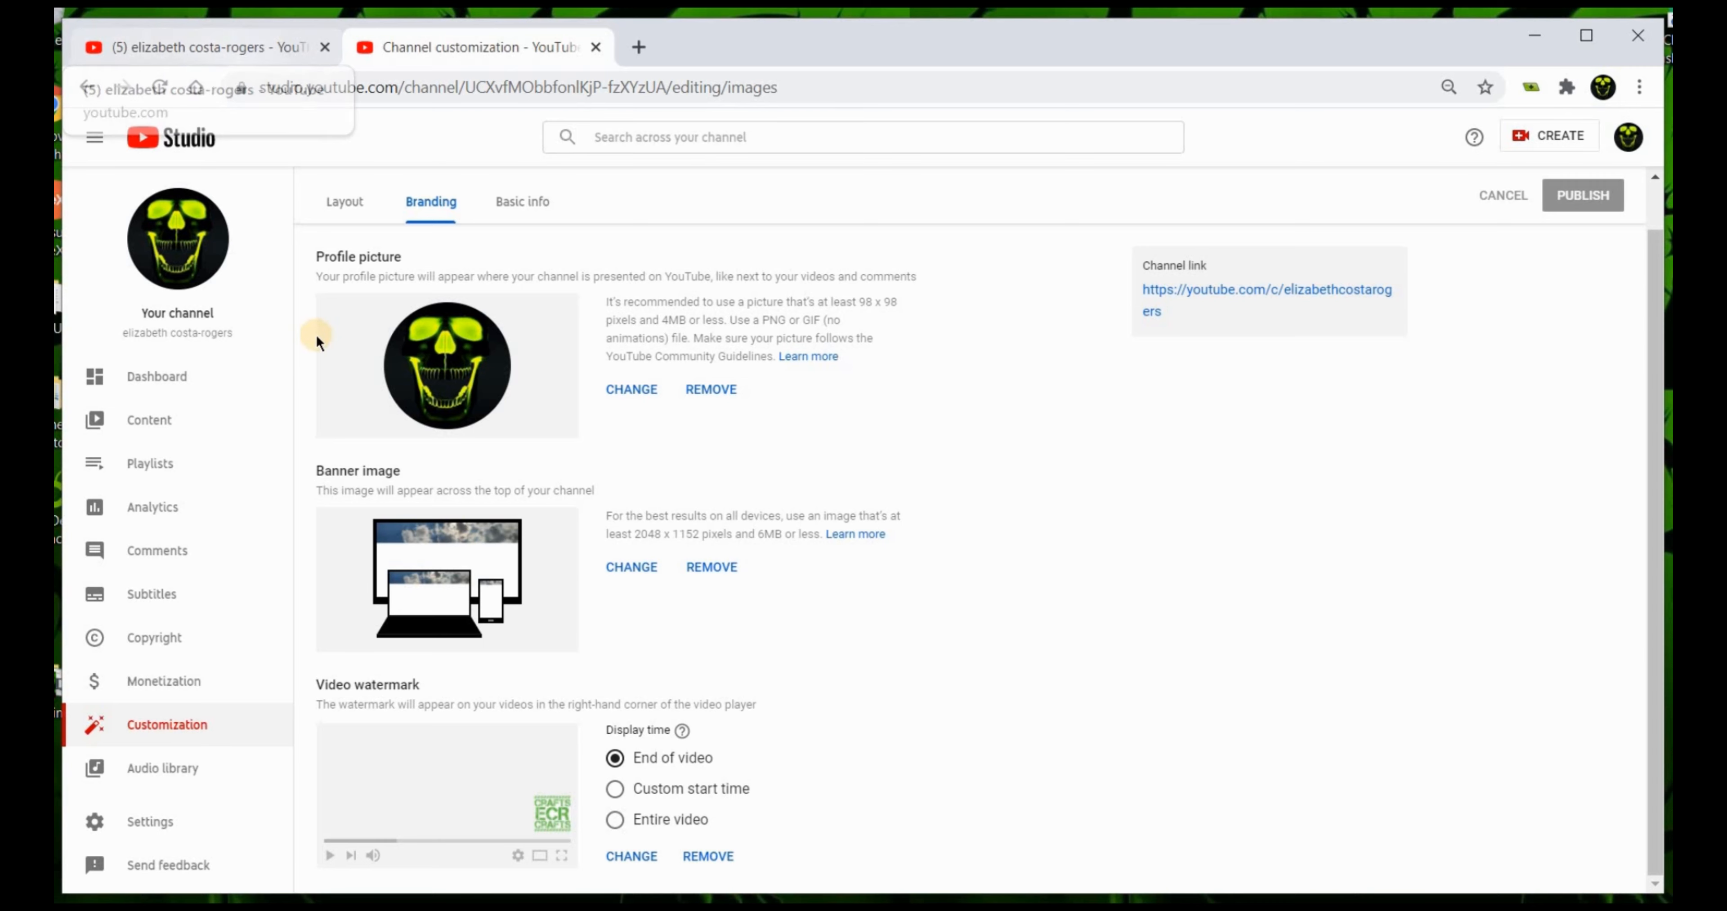
pyautogui.click(644, 390)
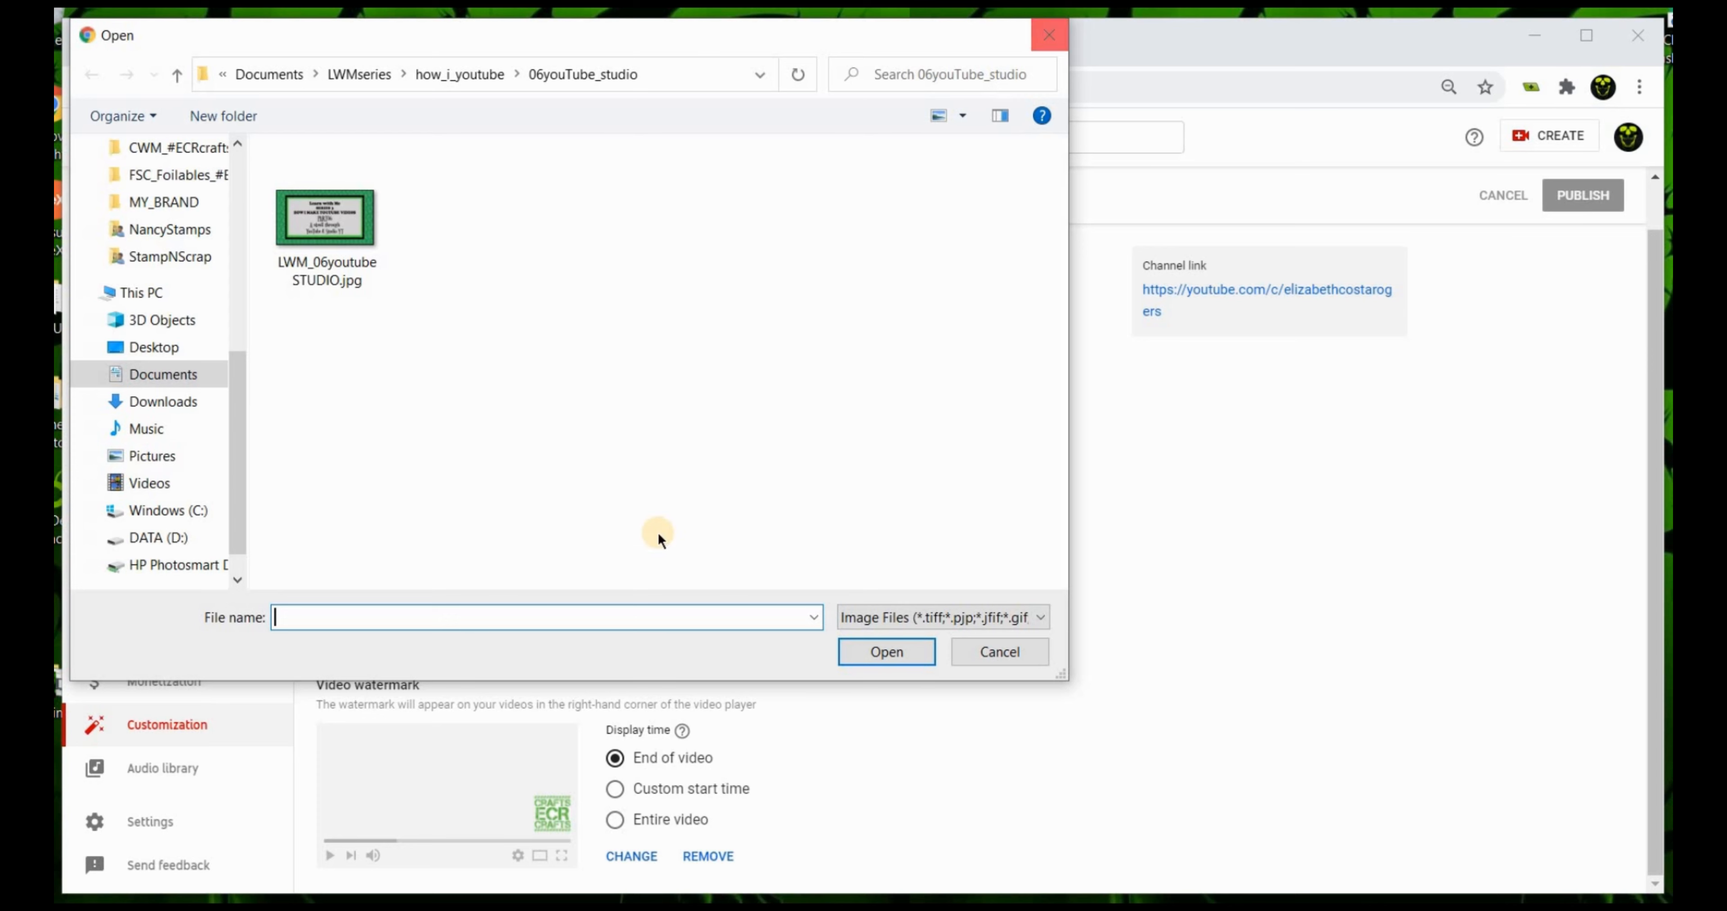
pyautogui.click(291, 234)
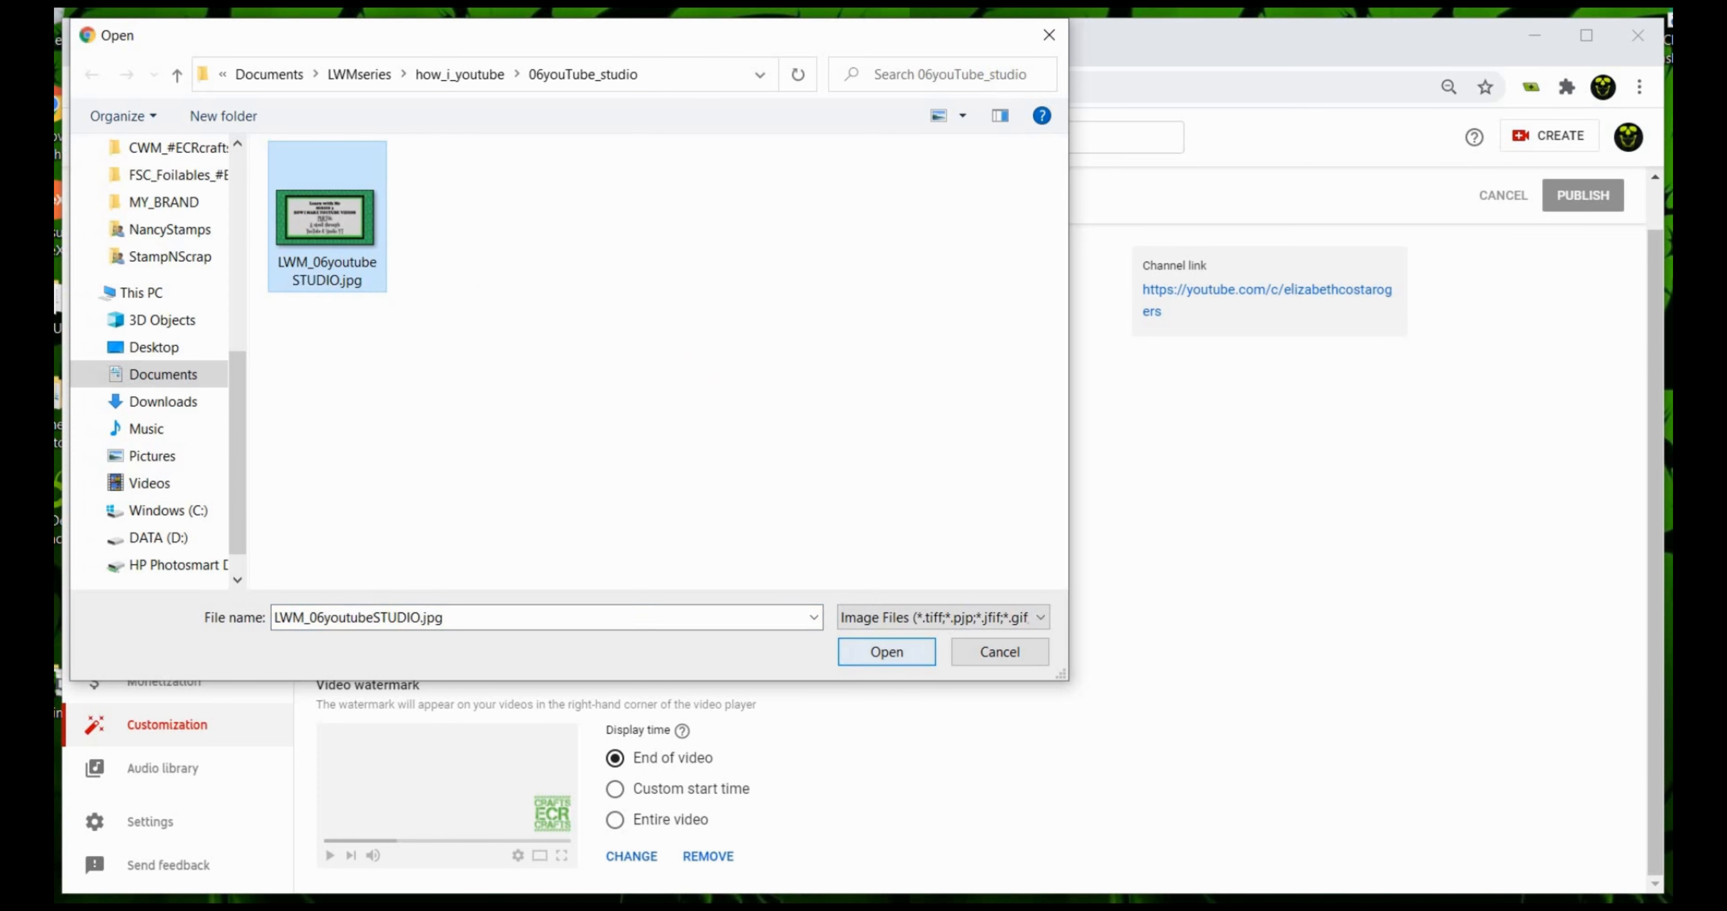
pyautogui.click(1047, 38)
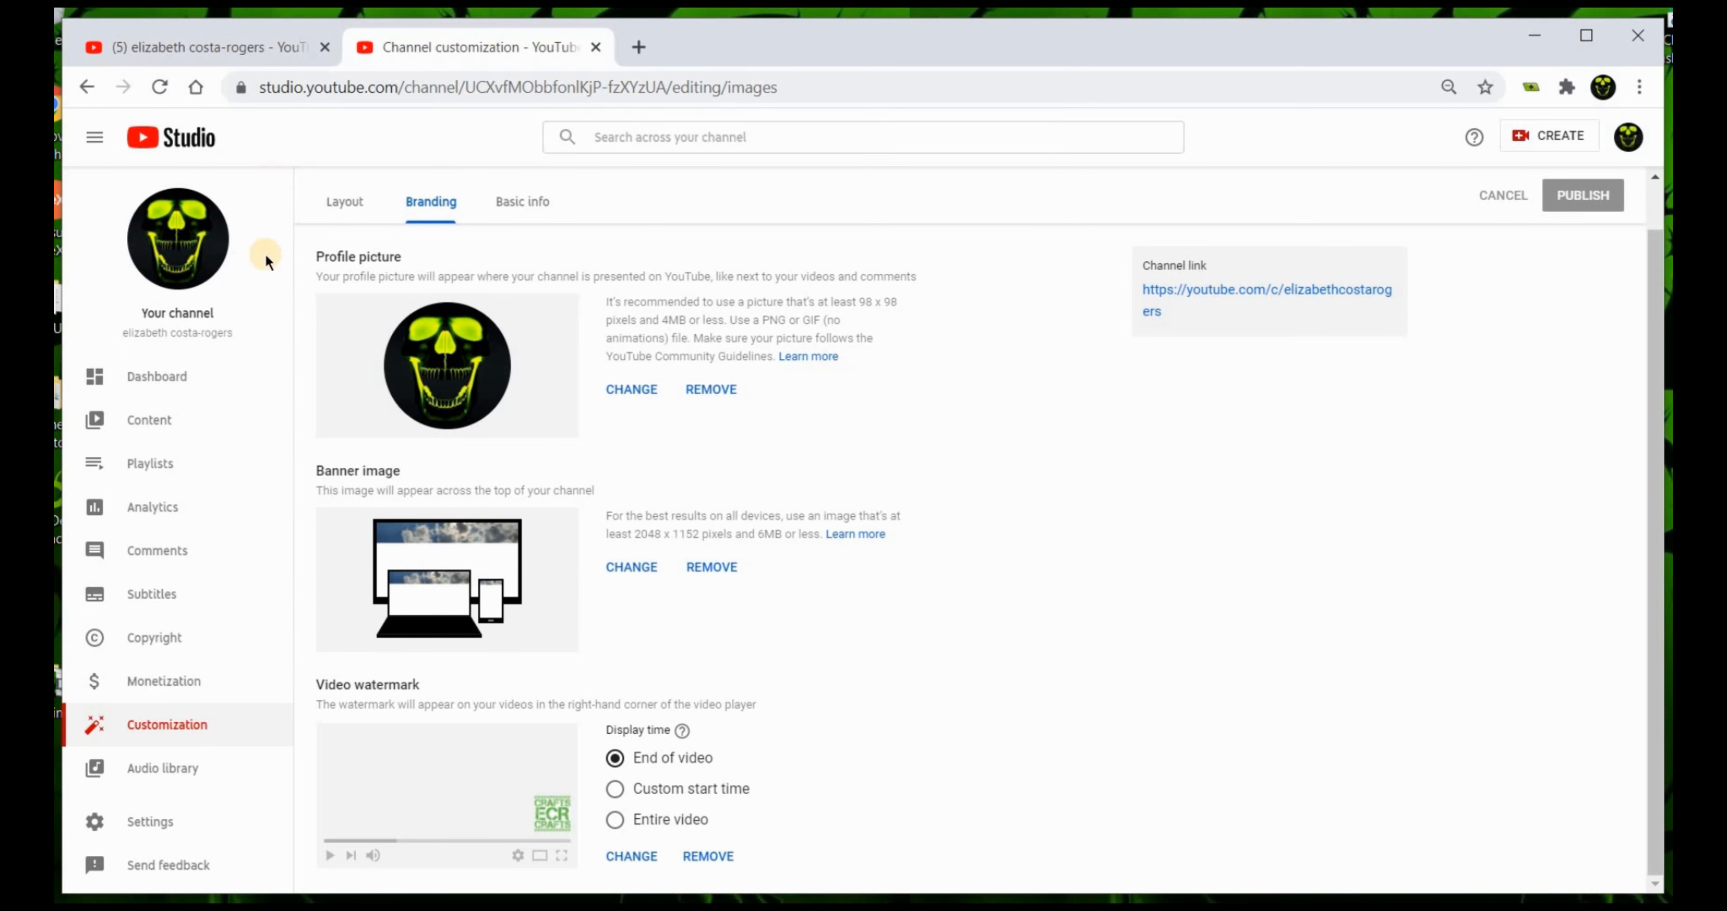
# Open the Layout settings and compare the video spotlight and featured sections with the sections on the channel's home page
pyautogui.click(348, 208)
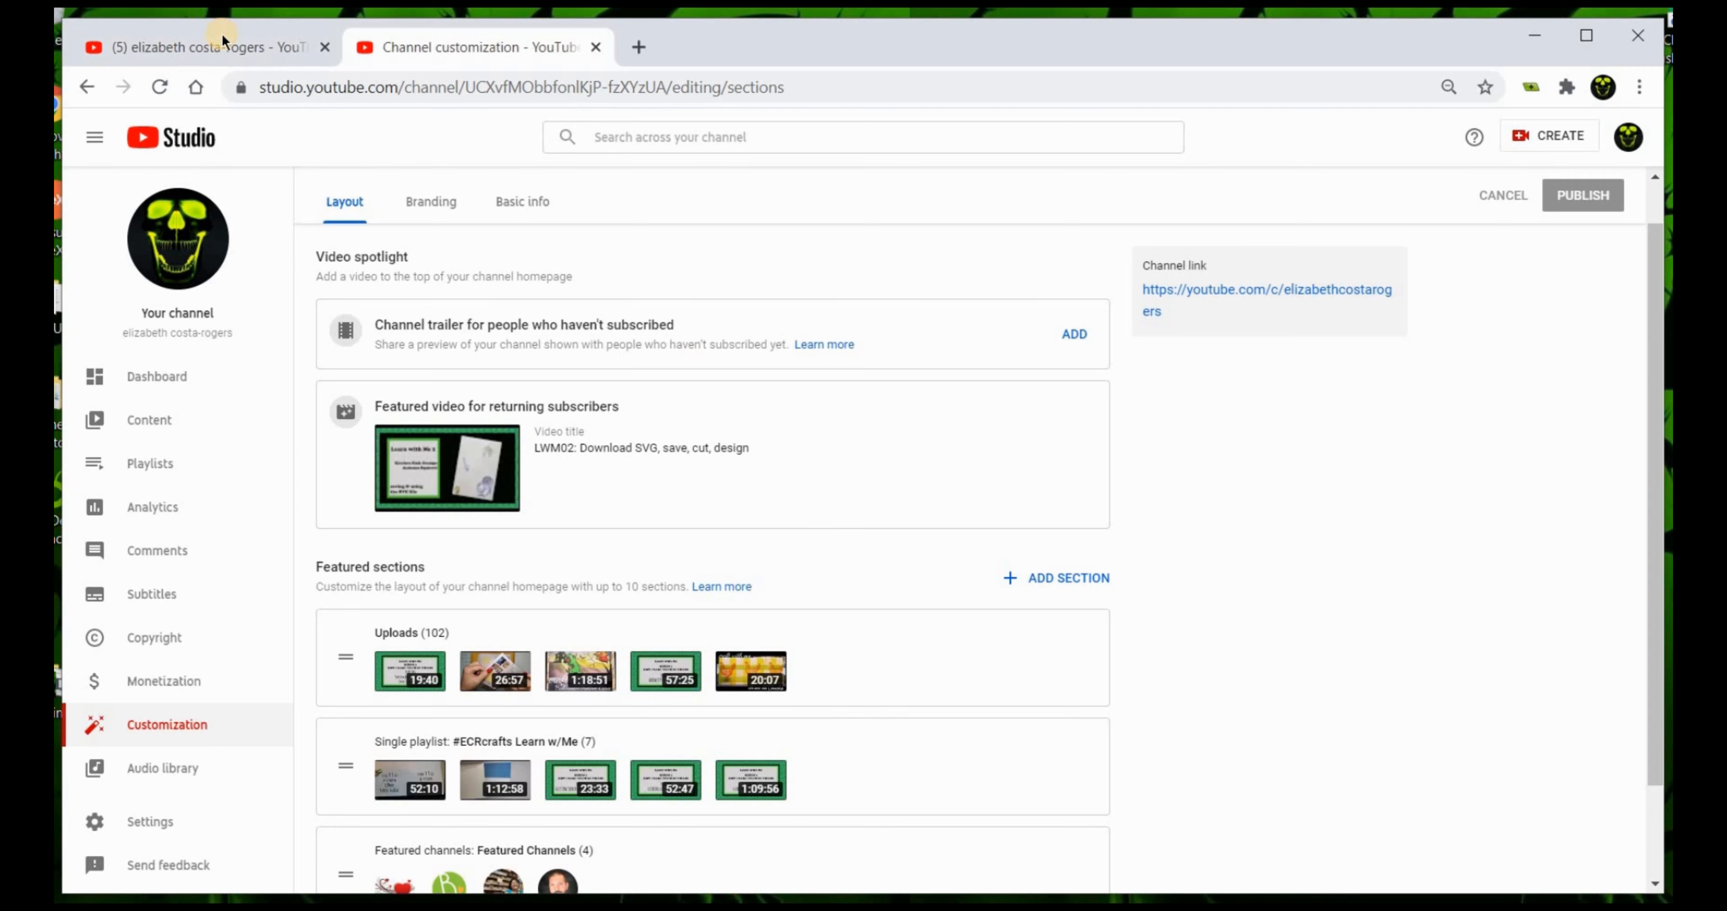
pyautogui.click(219, 50)
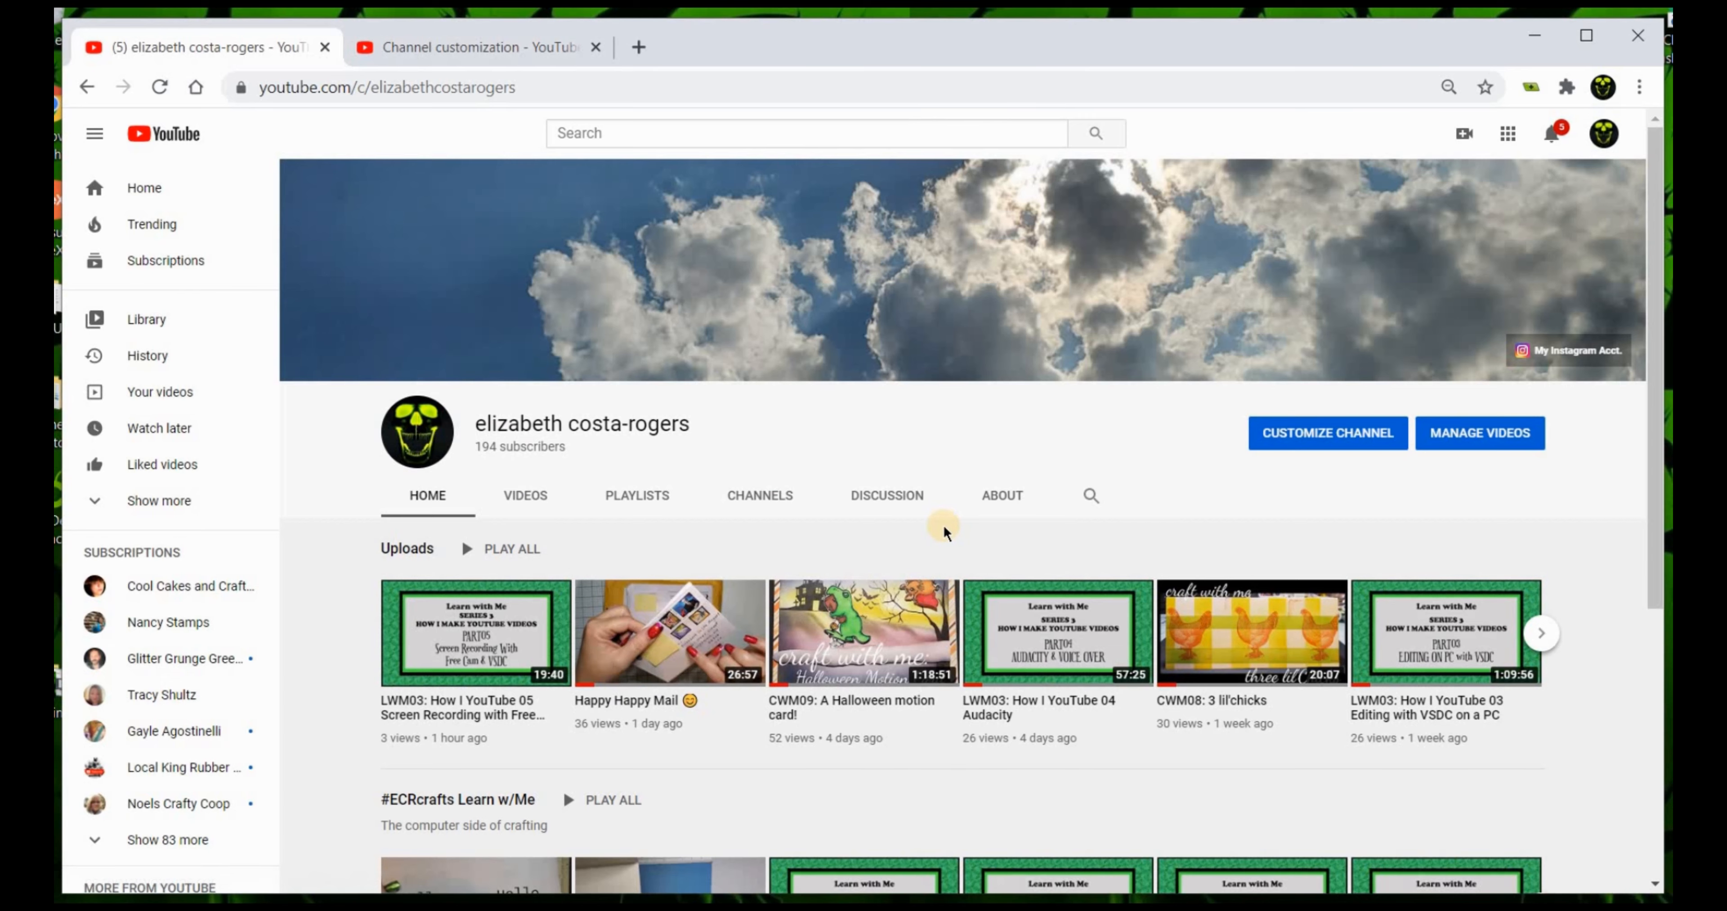
pyautogui.scroll(-4, 943, 524)
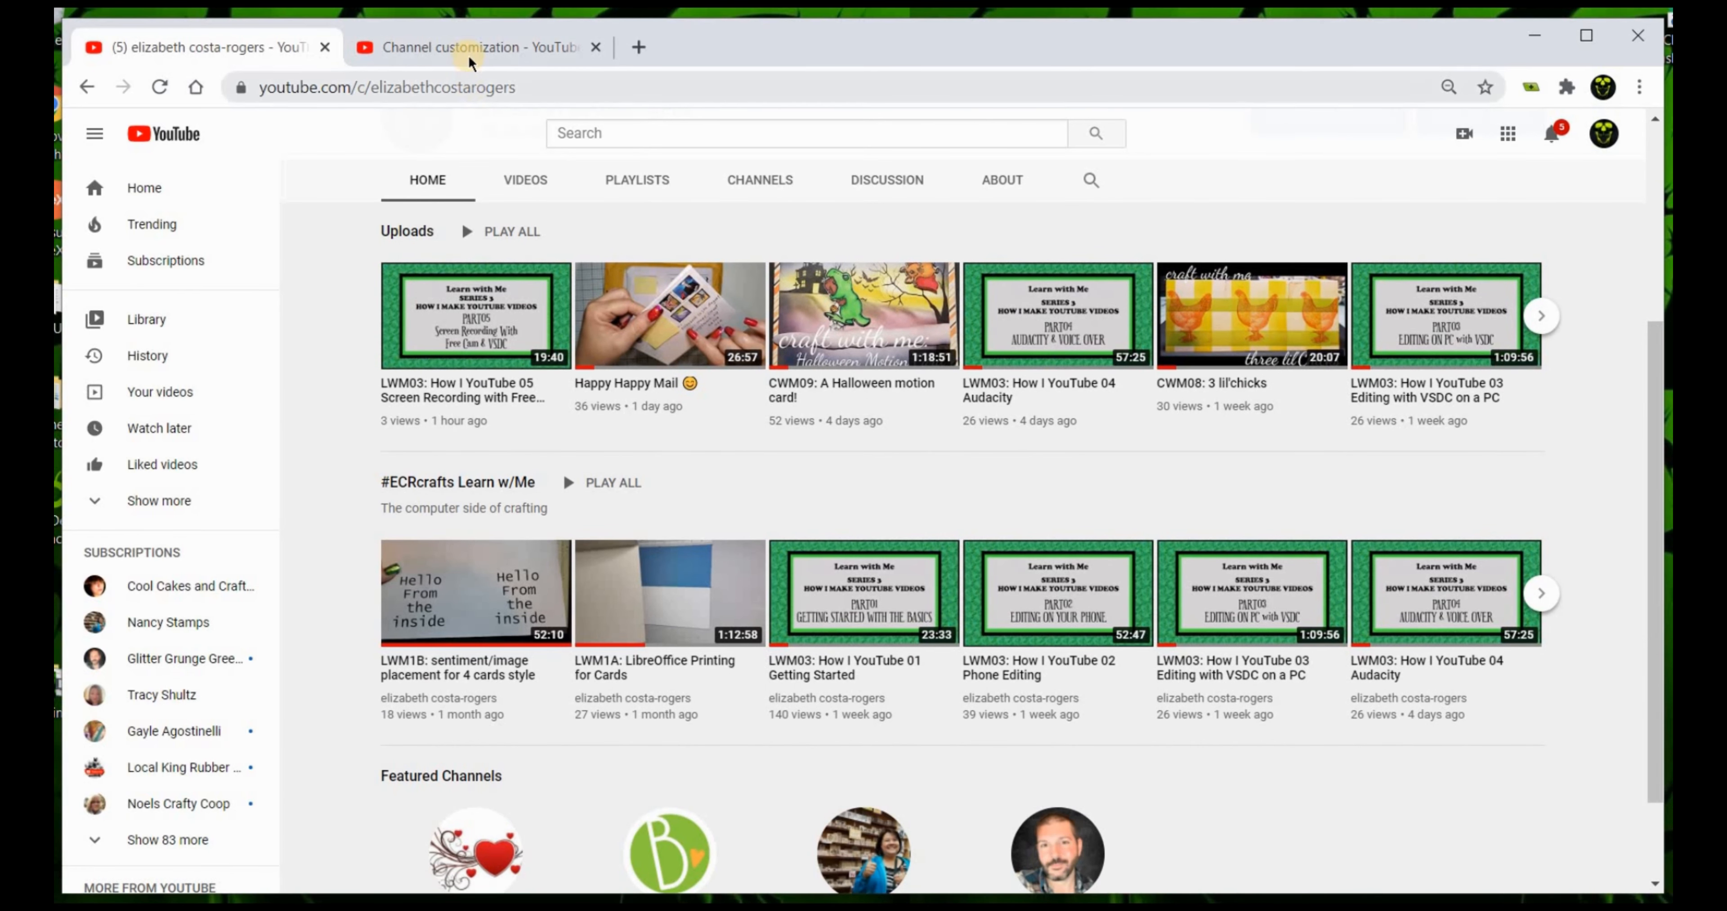
pyautogui.click(469, 48)
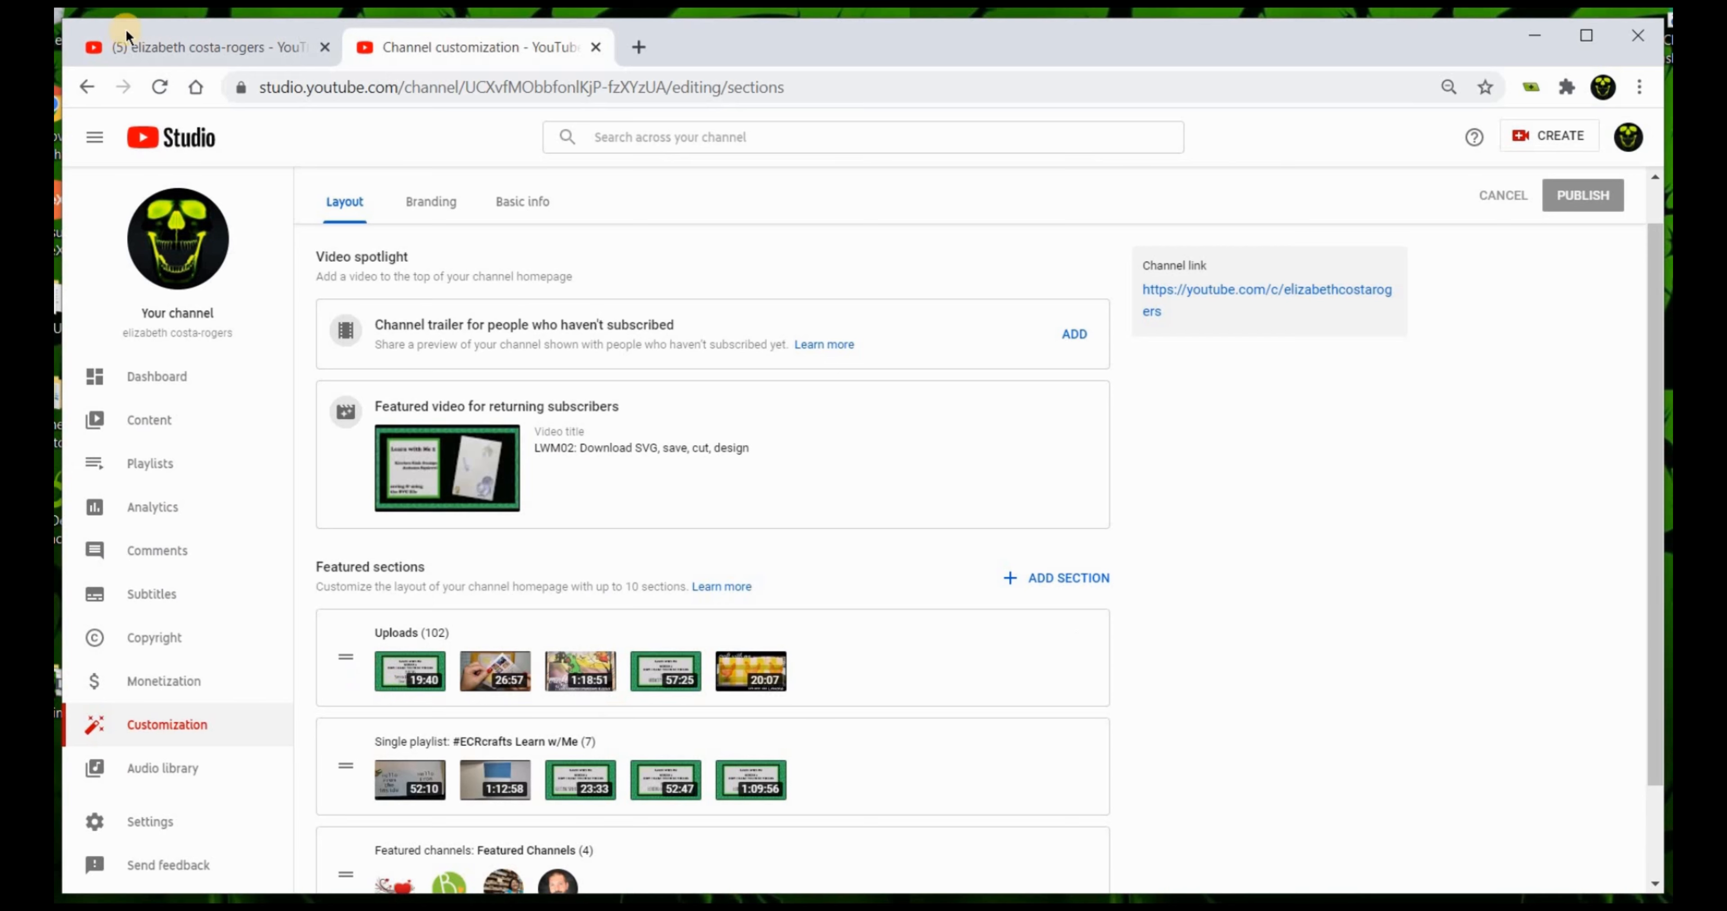
pyautogui.click(177, 59)
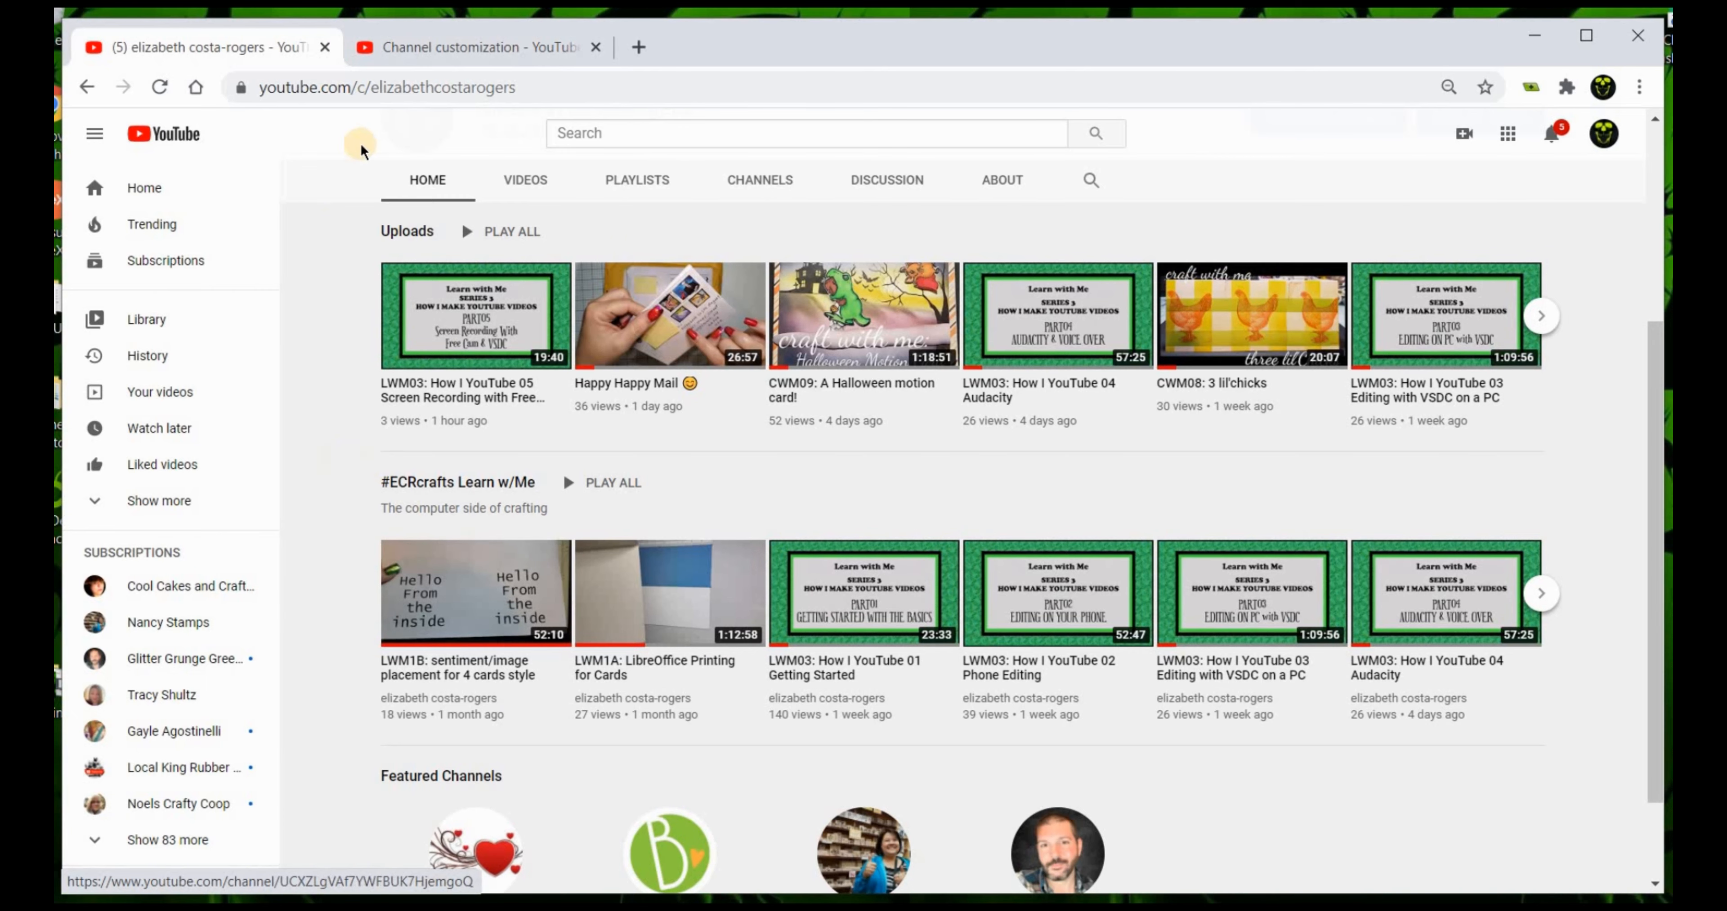
pyautogui.click(416, 53)
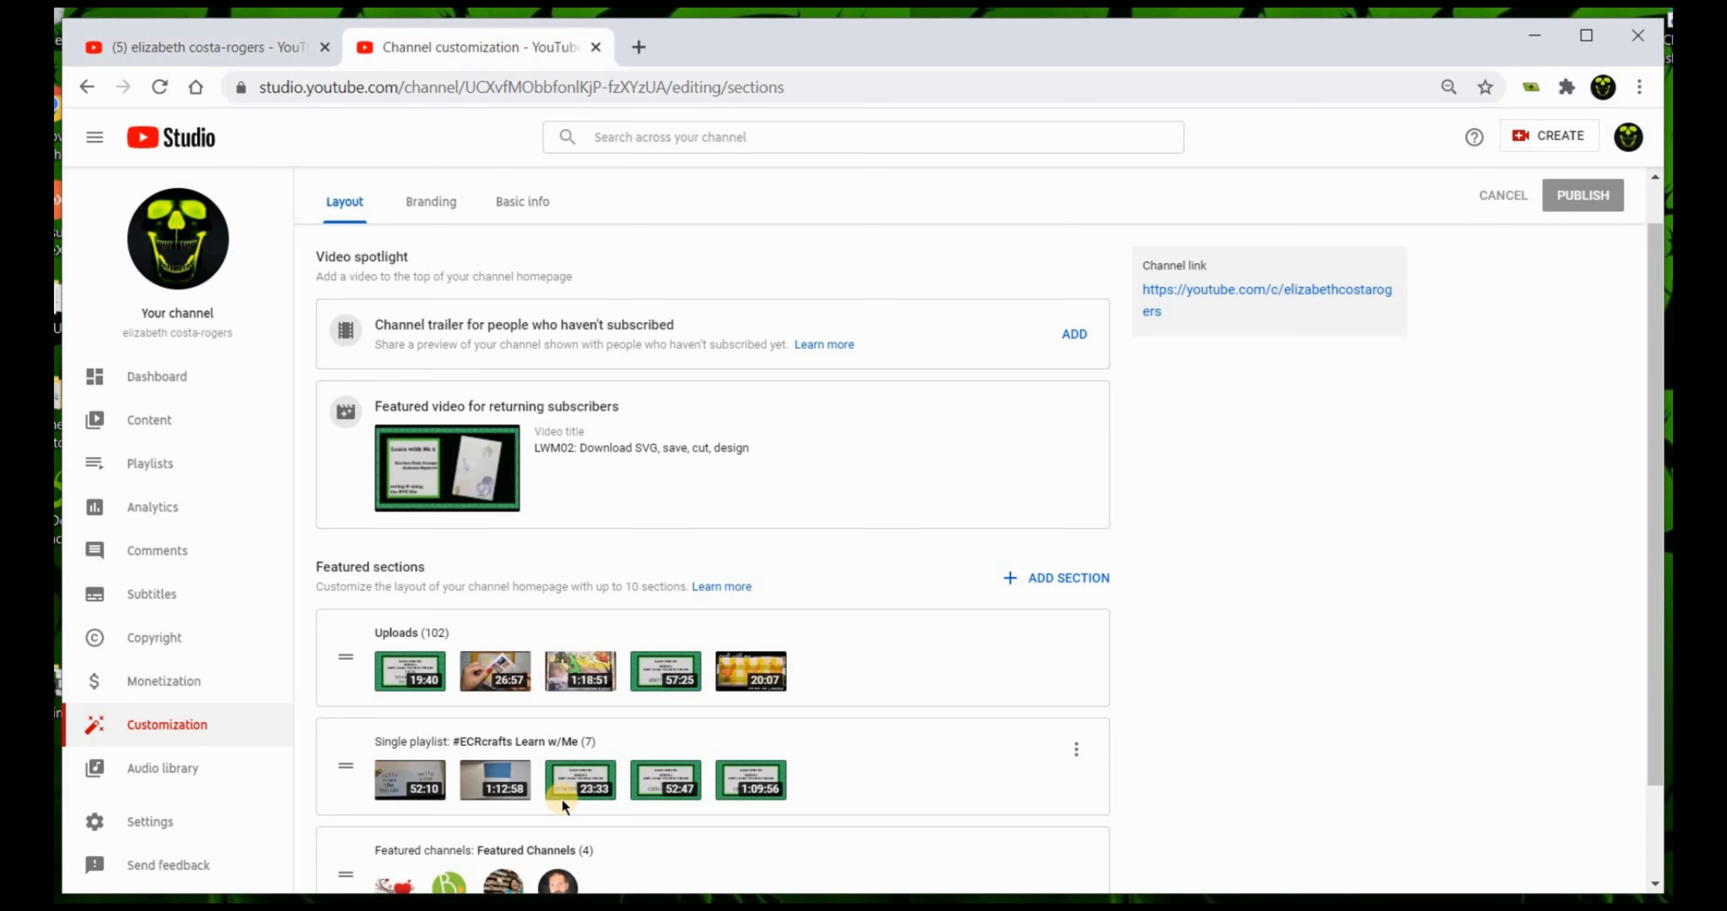
pyautogui.scroll(-2, 563, 775)
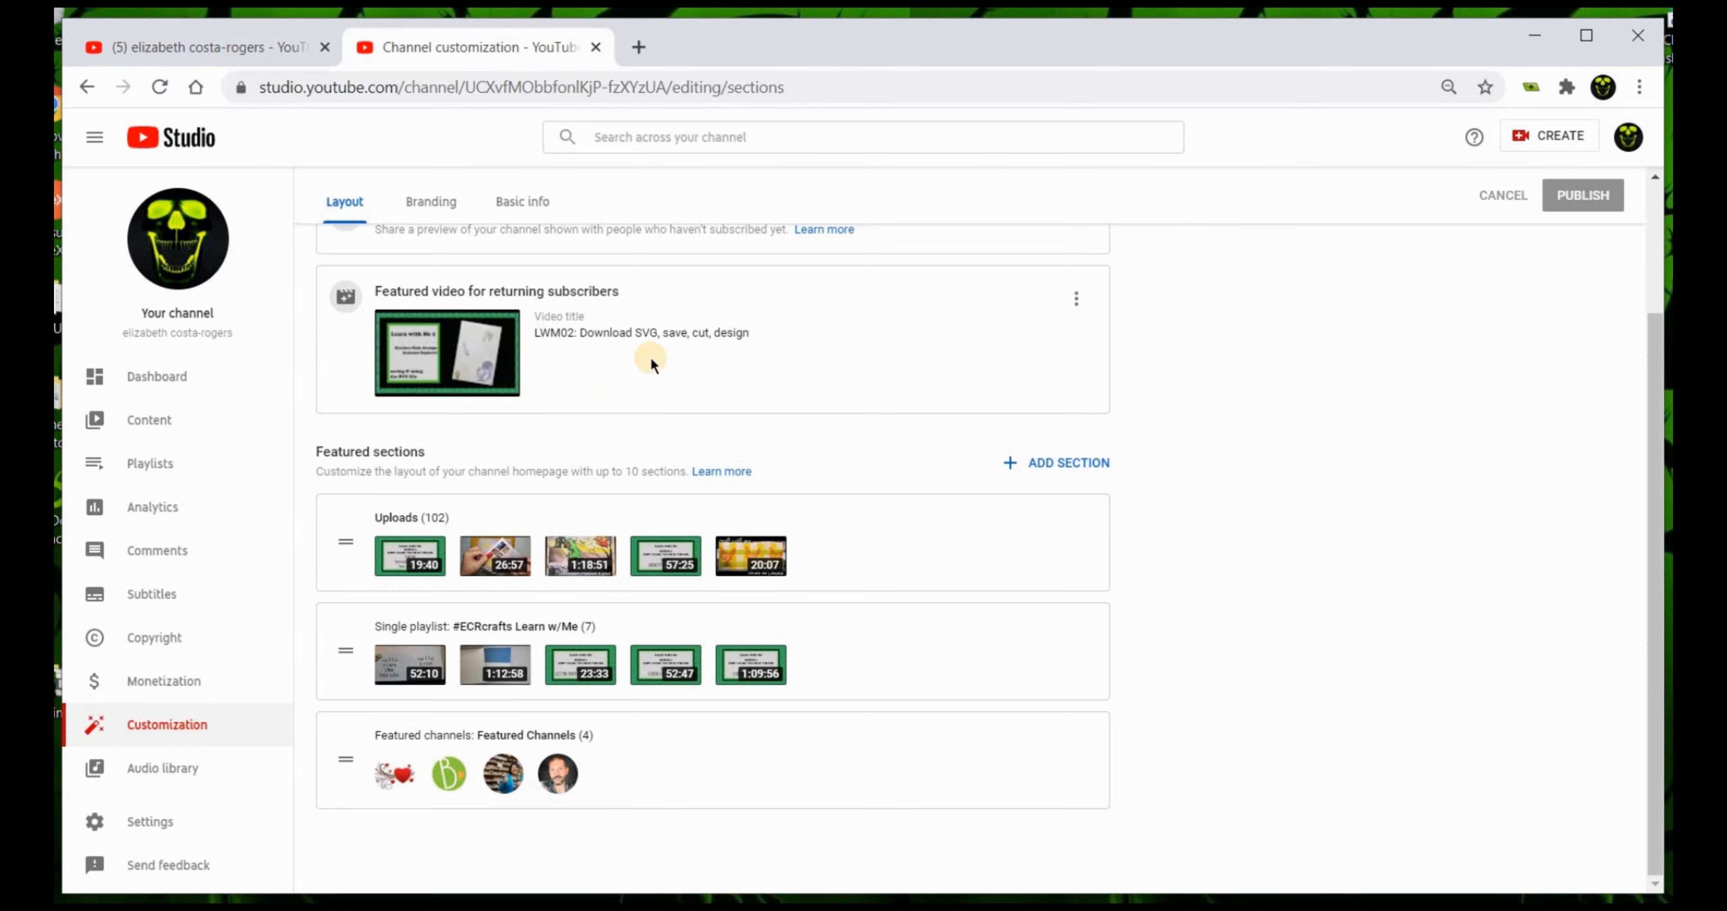
pyautogui.scroll(3, 653, 362)
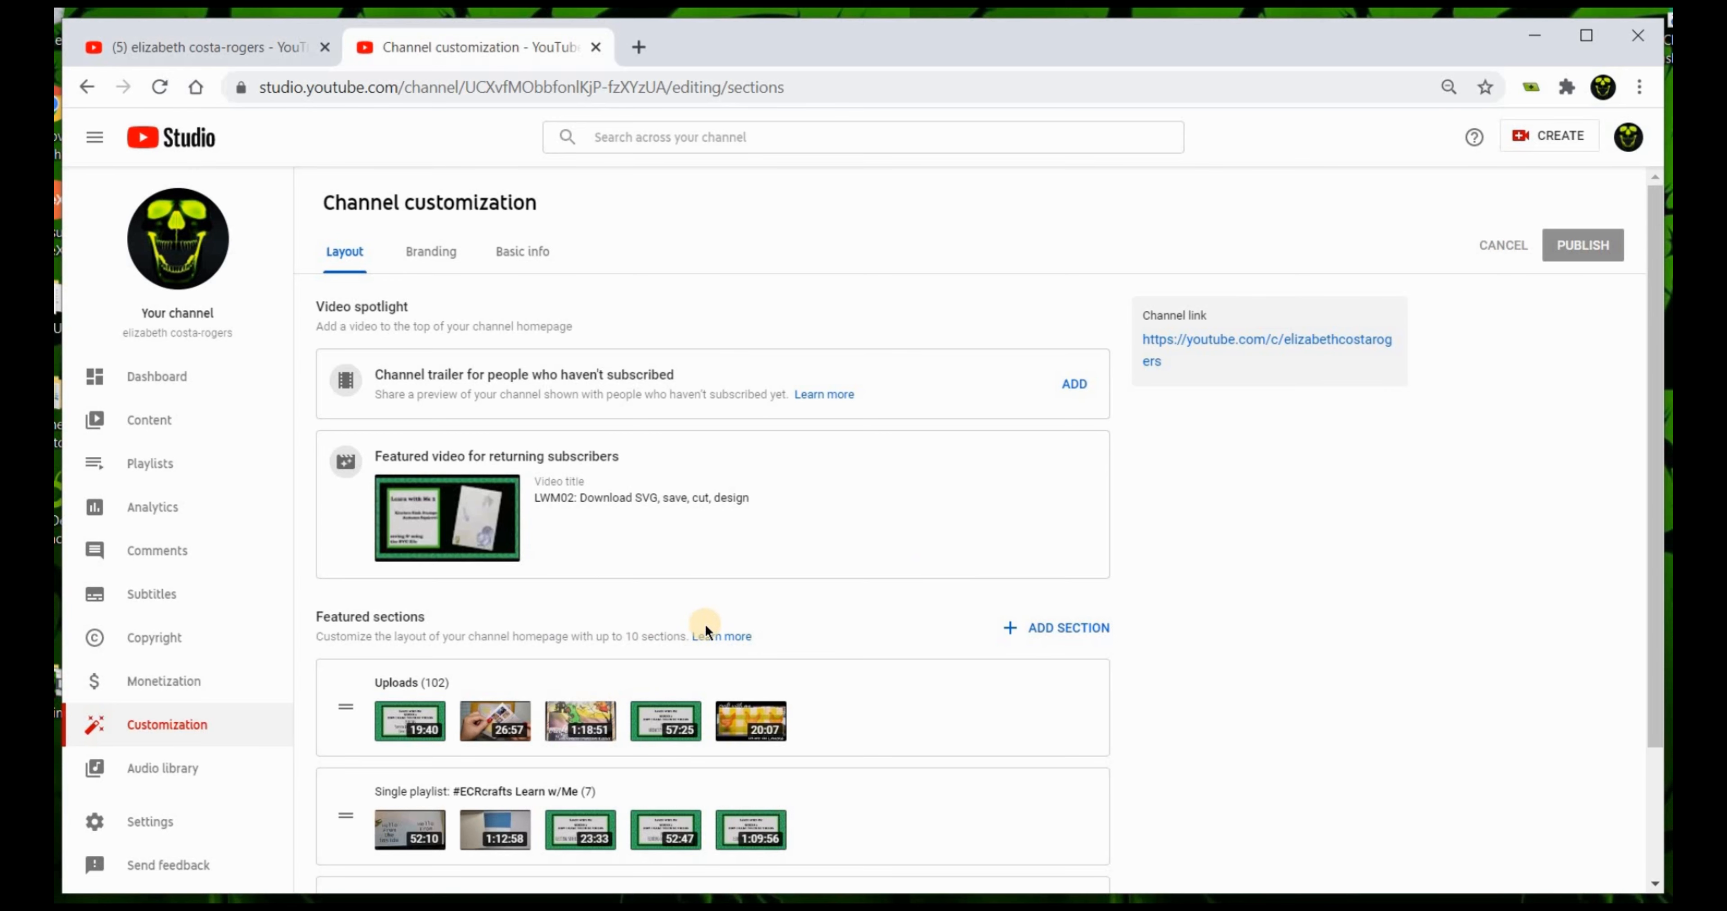
pyautogui.scroll(-3, 705, 622)
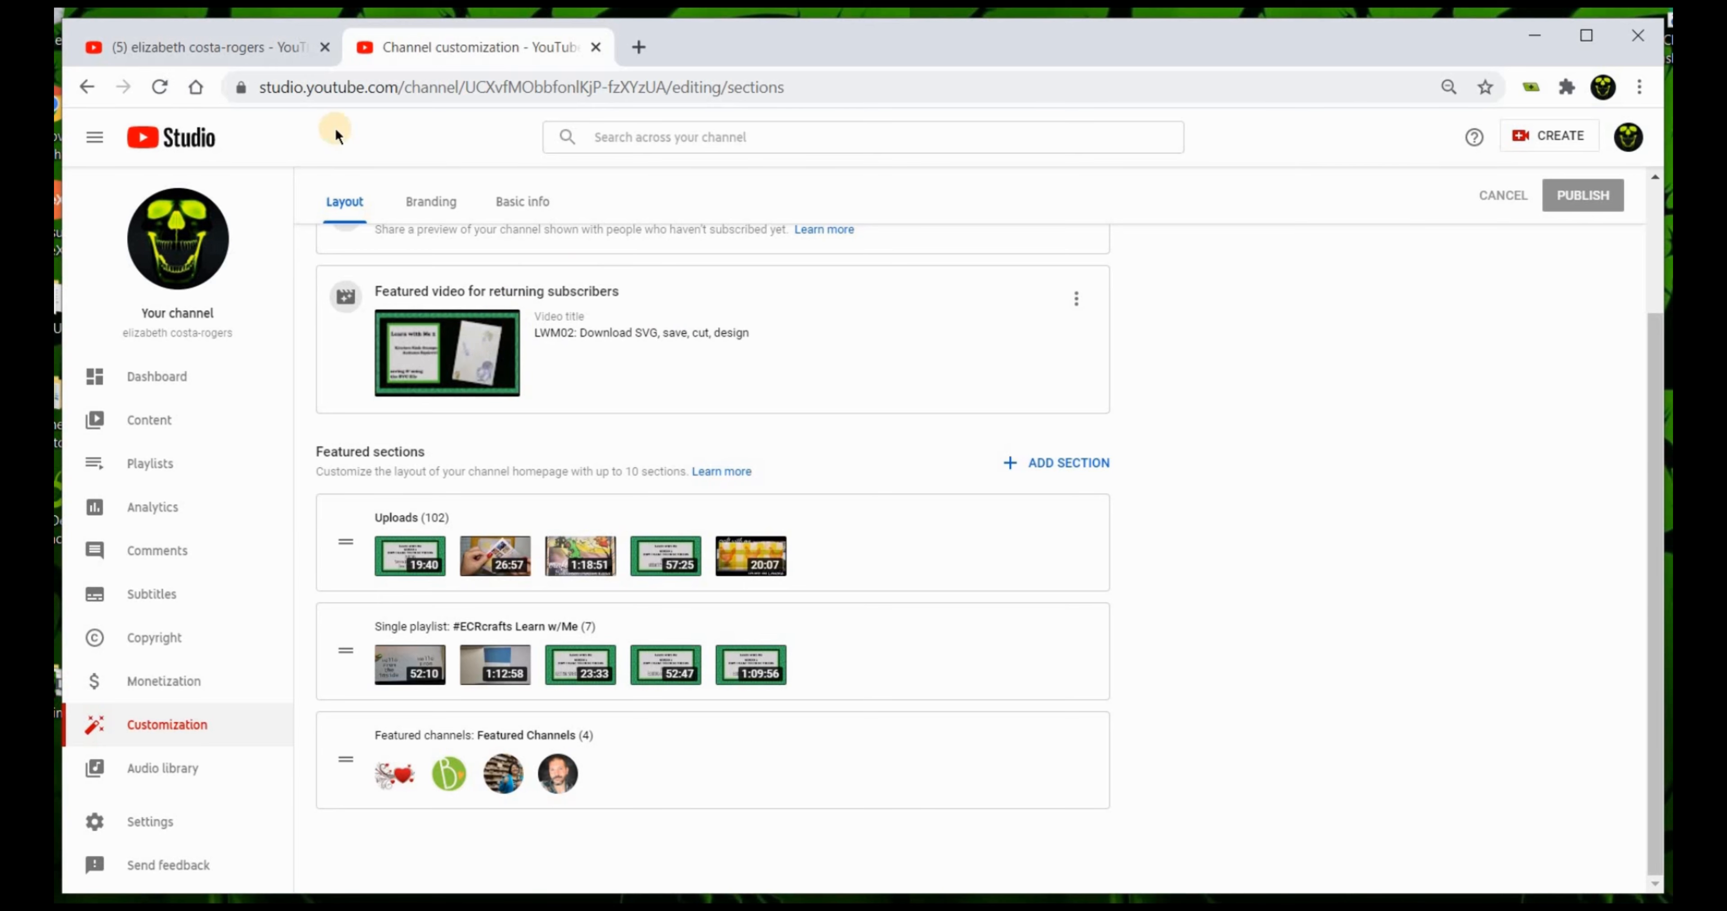
# Examine how the Uploads, #ECRcrafts Learn w/Me and Featured Channels sections are arranged on the channel's home page
pyautogui.click(264, 38)
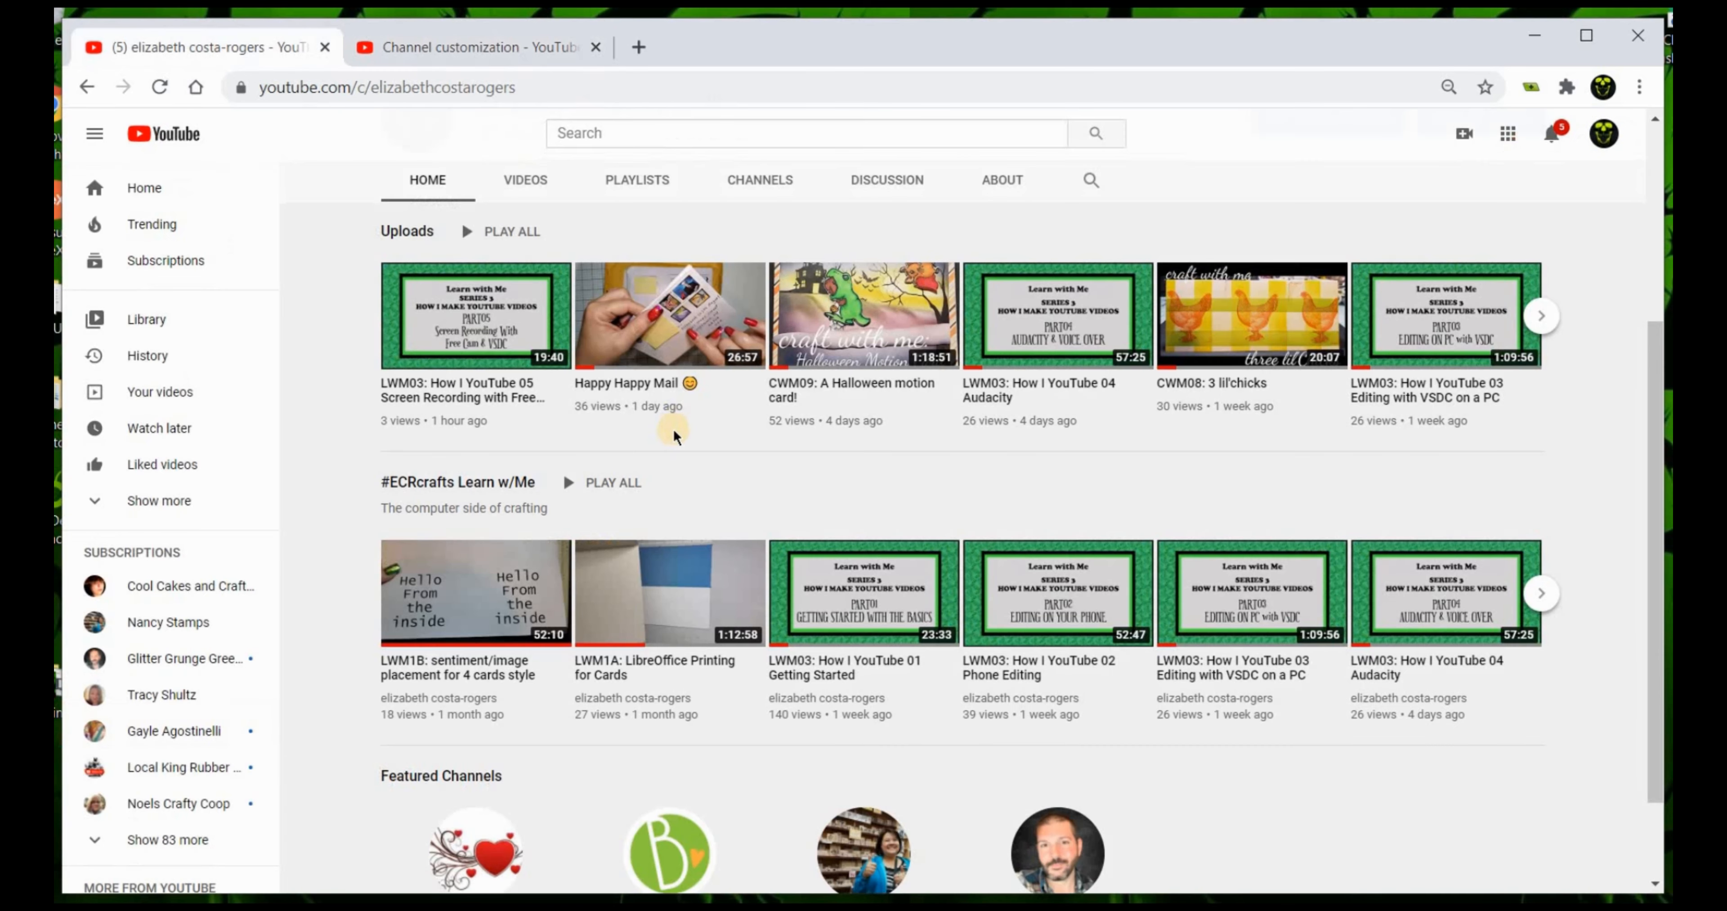
pyautogui.scroll(5, 674, 434)
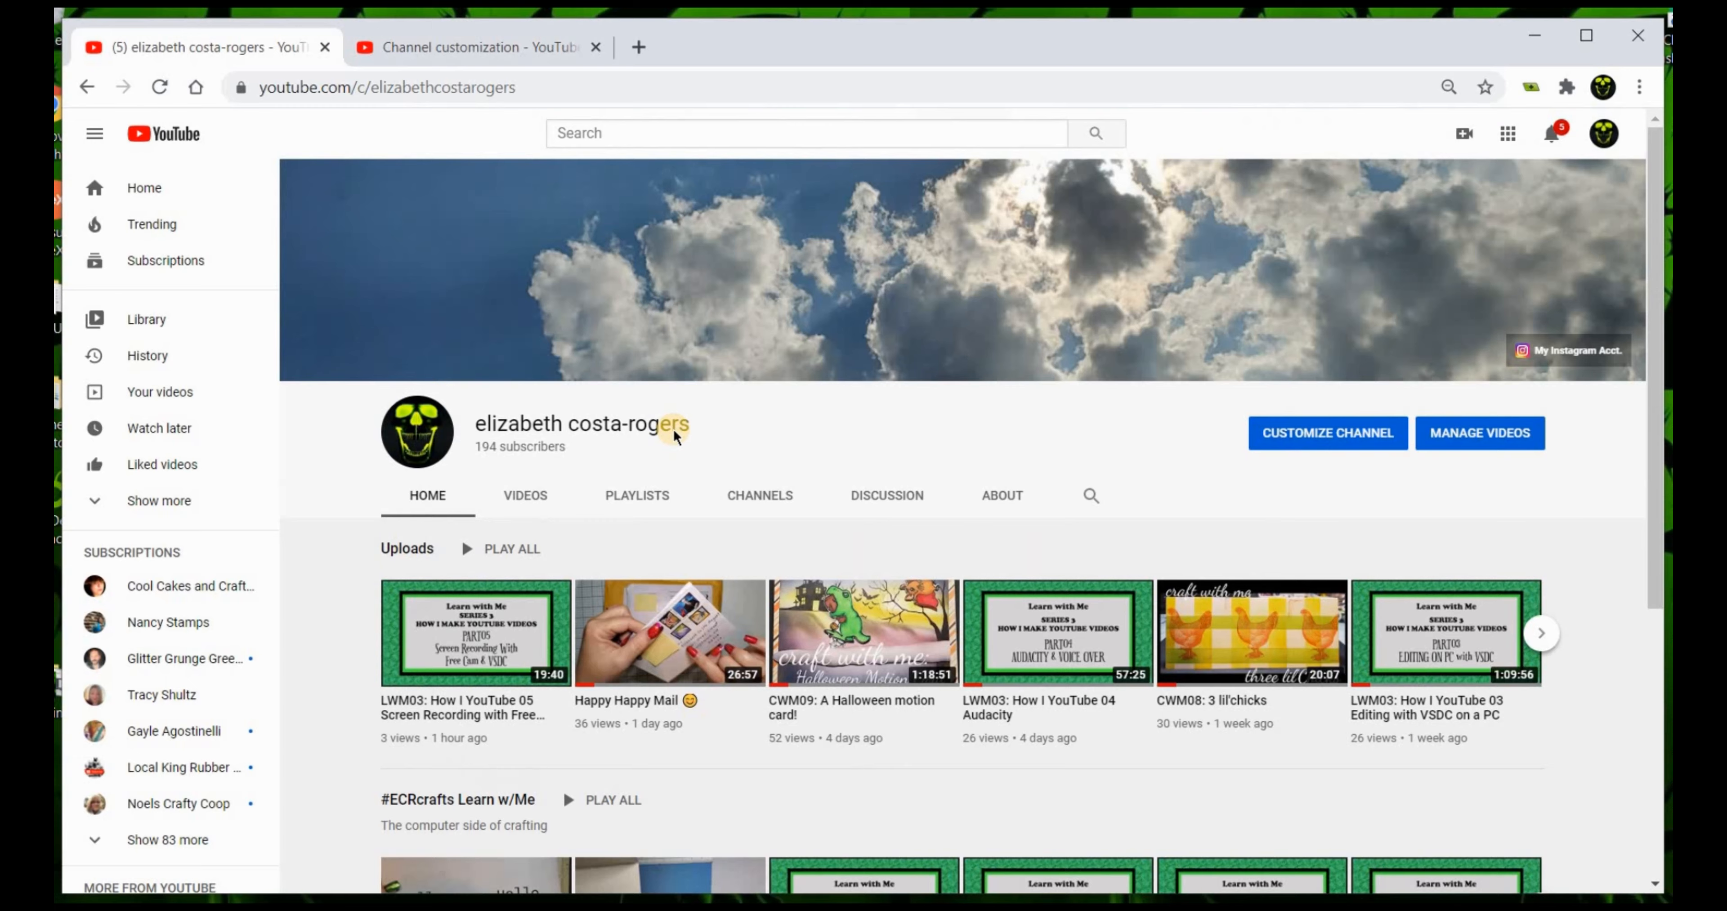
pyautogui.scroll(-6, 674, 435)
pyautogui.scroll(5, 673, 434)
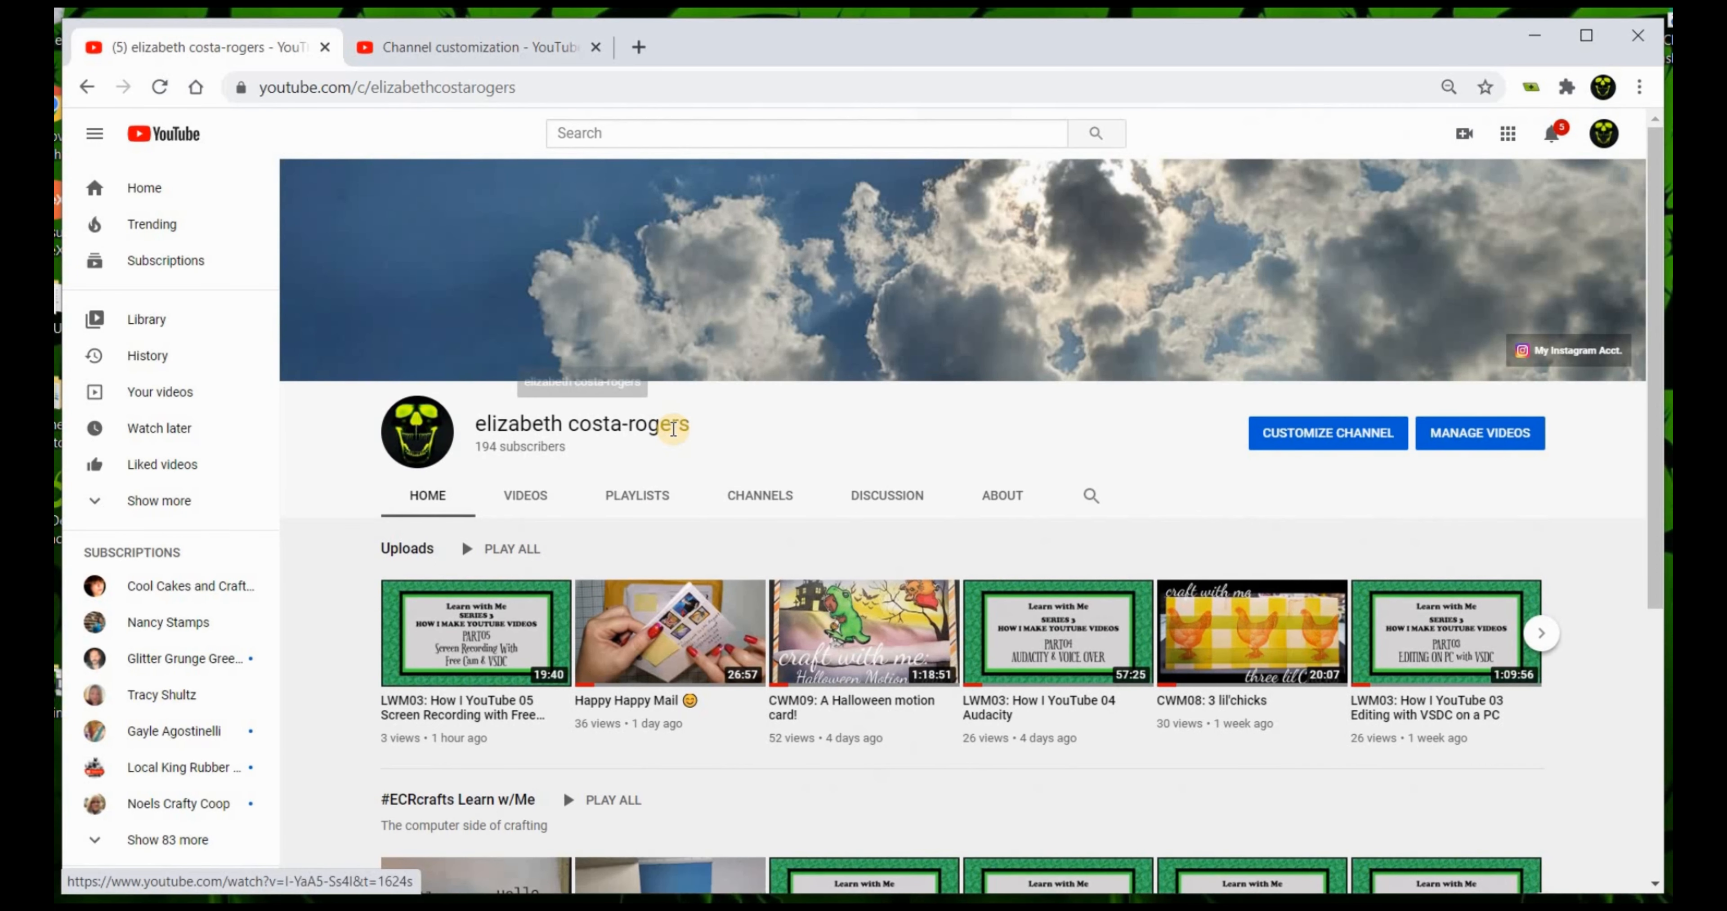
pyautogui.scroll(-5, 673, 434)
pyautogui.moveTo(675, 437)
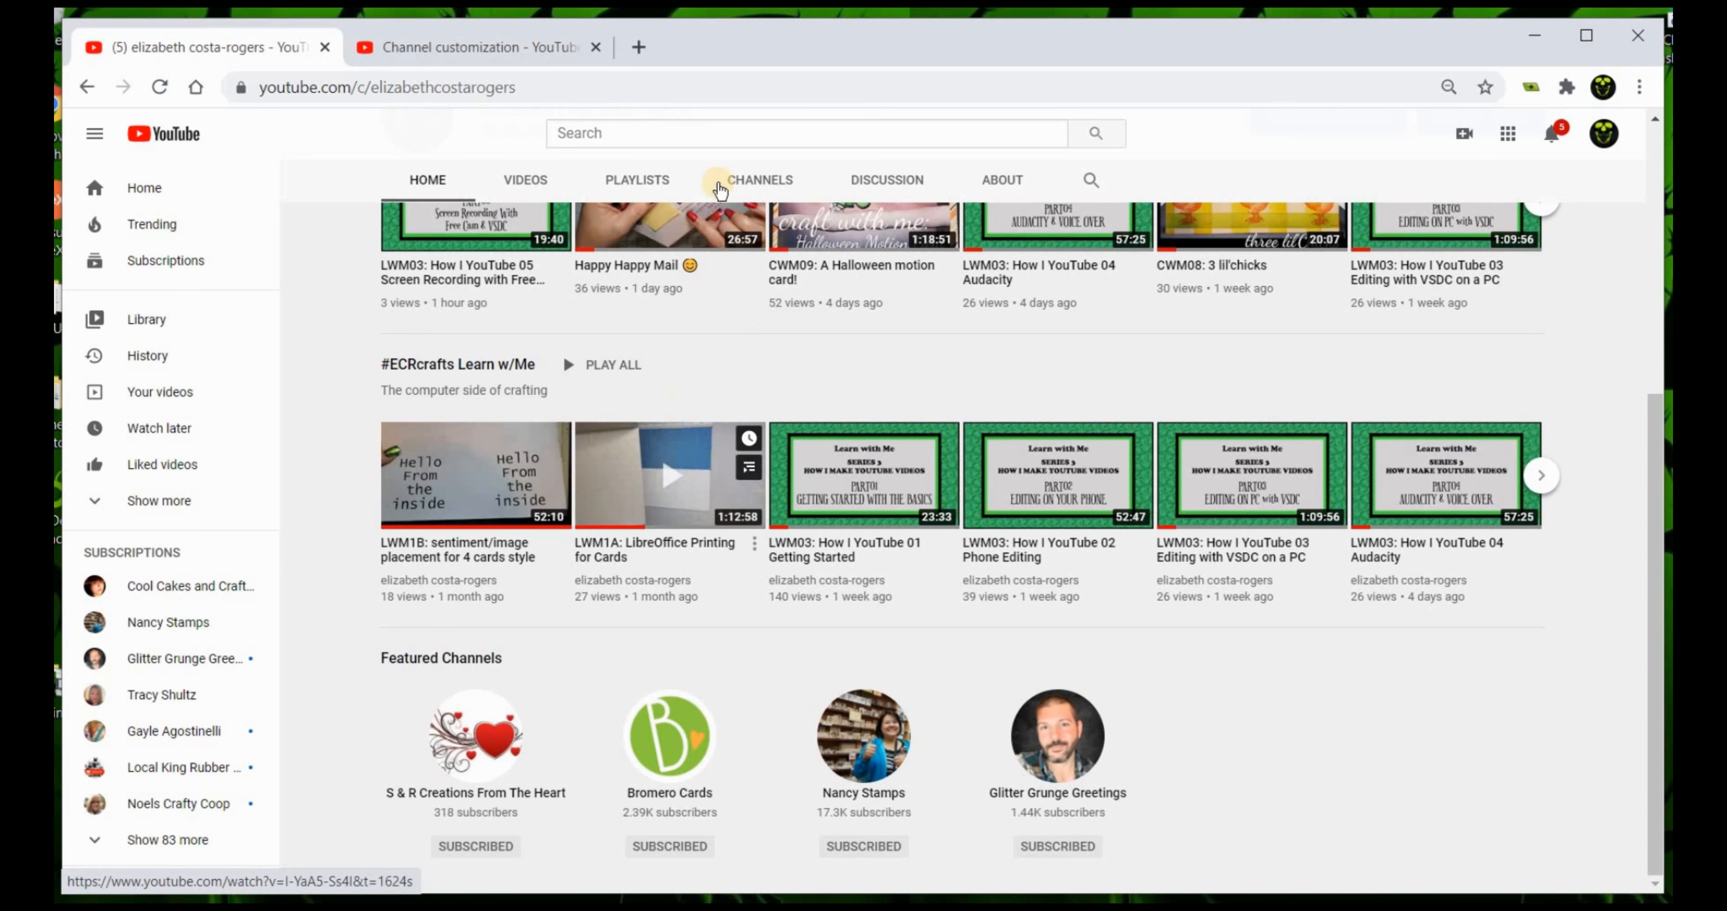
# In the Layout settings, move the Featured Channels section above Uploads and return it to the end of the list
pyautogui.click(533, 48)
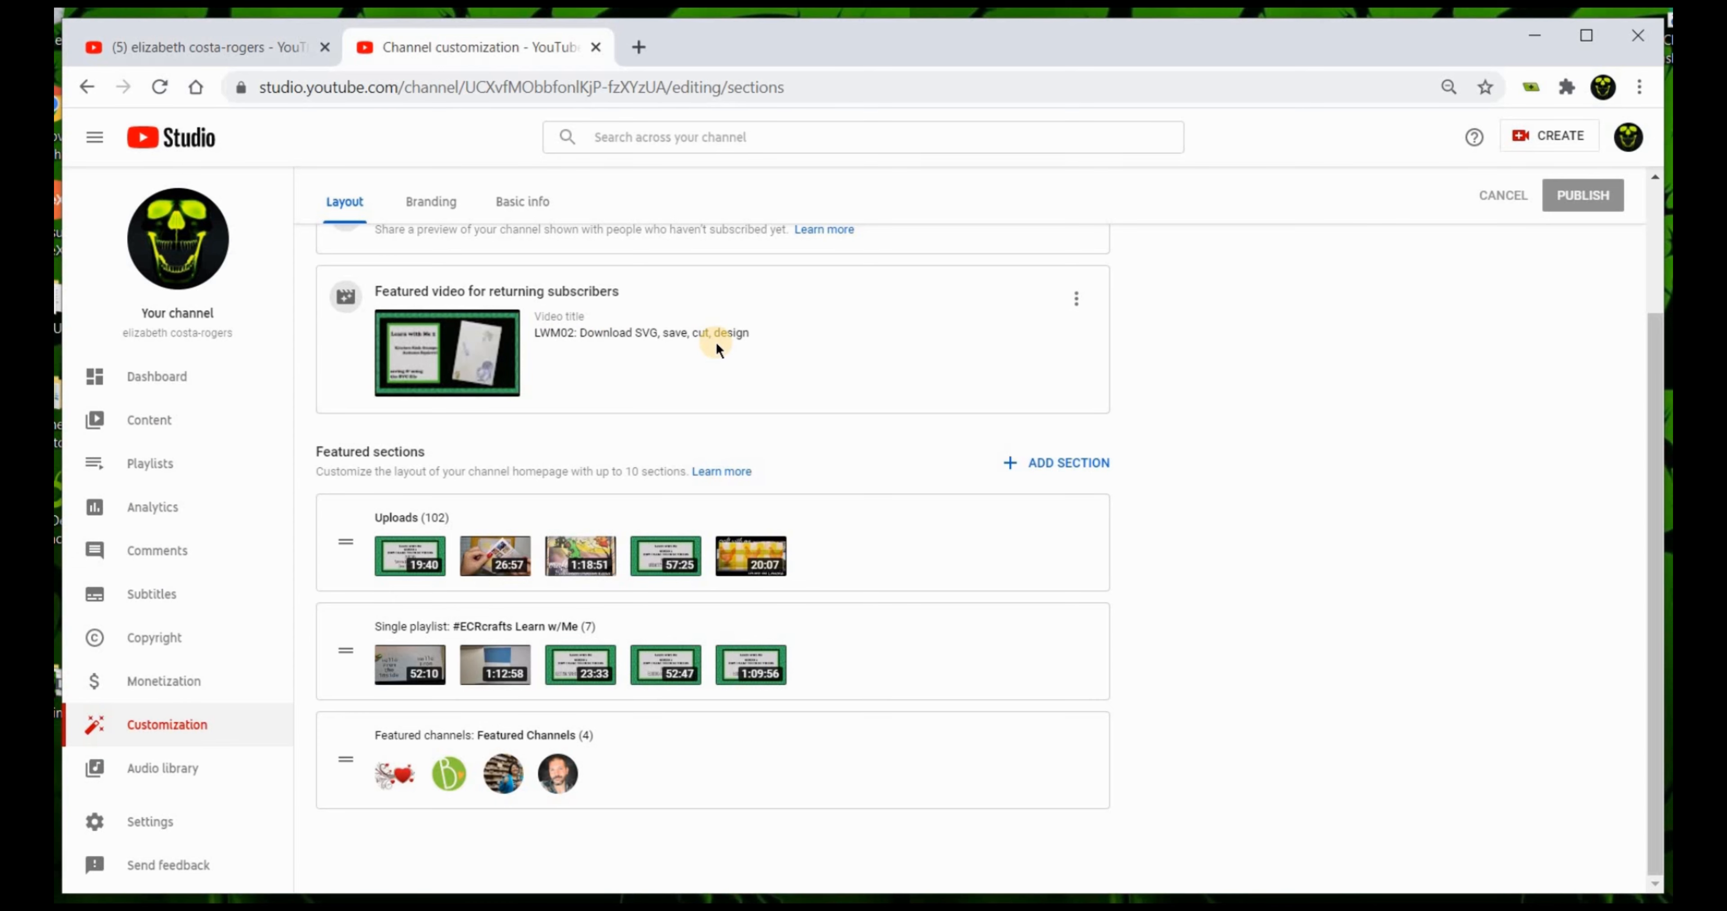
pyautogui.scroll(3, 716, 343)
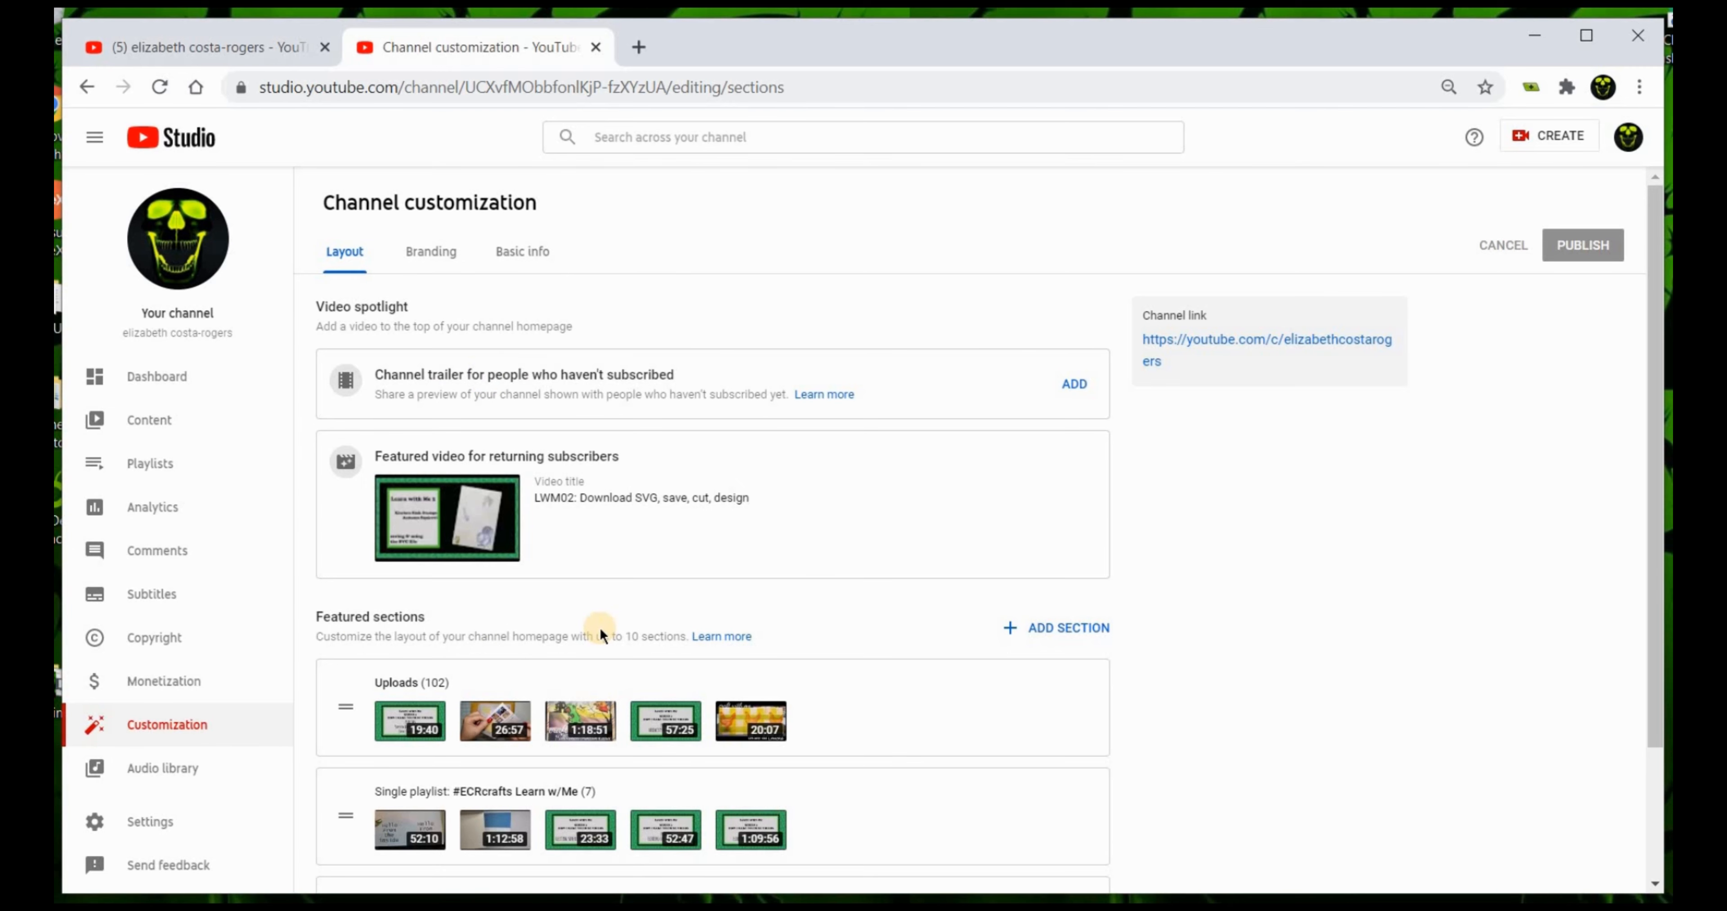
pyautogui.scroll(-3, 600, 630)
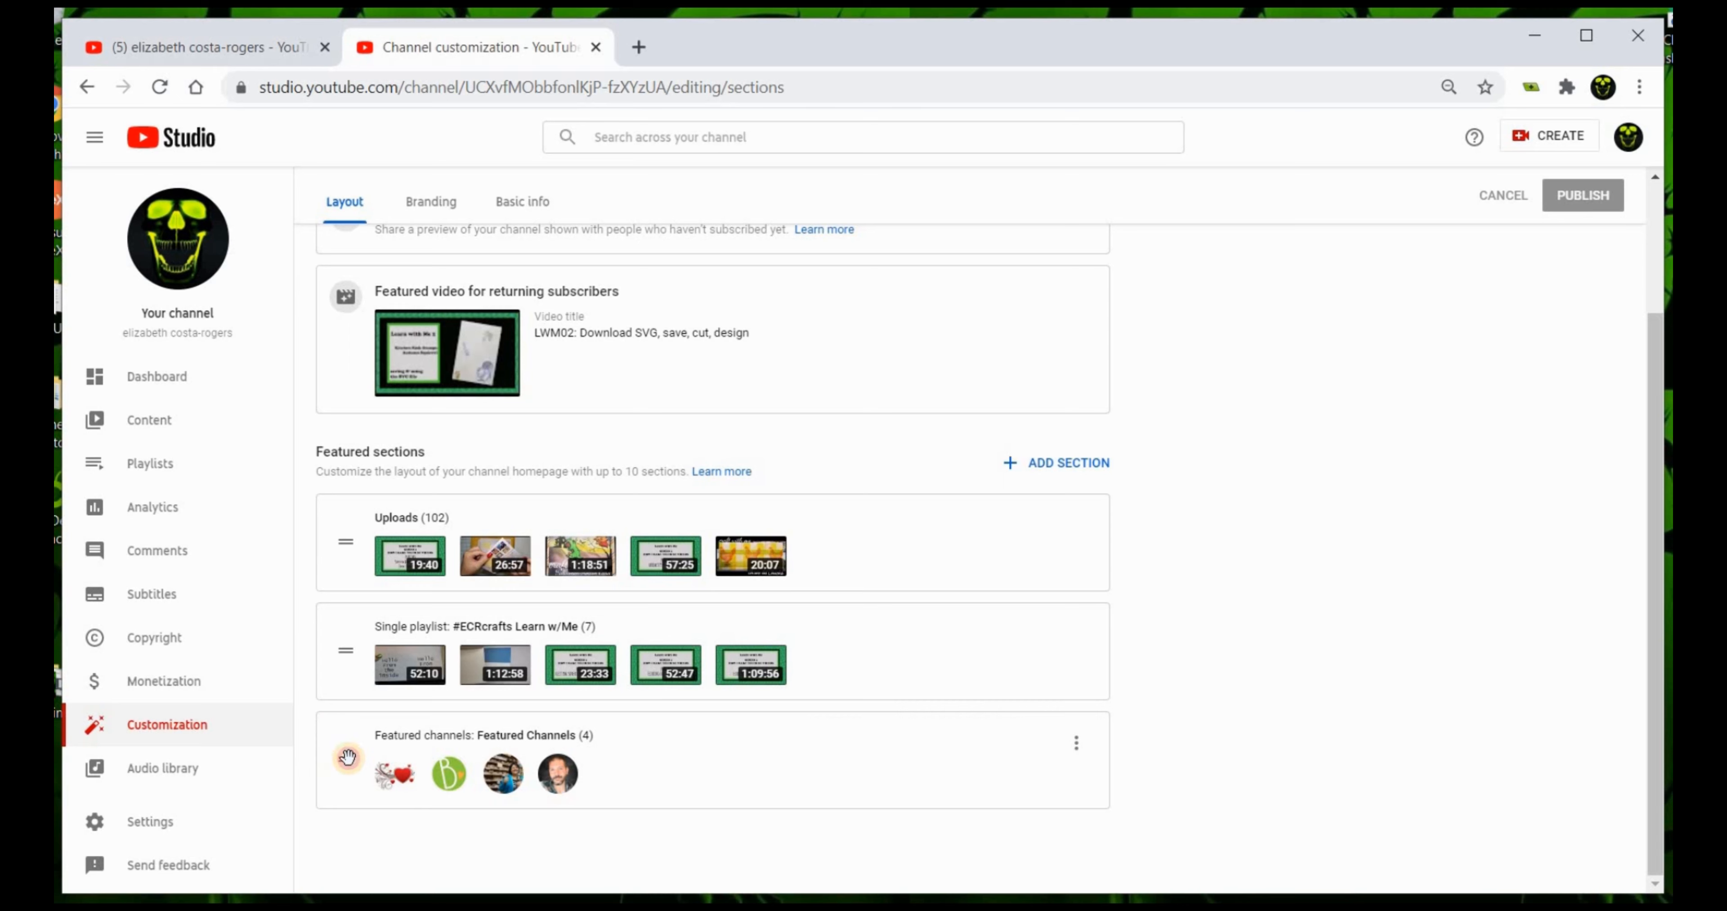
pyautogui.moveTo(353, 542); pyautogui.dragTo(346, 500)
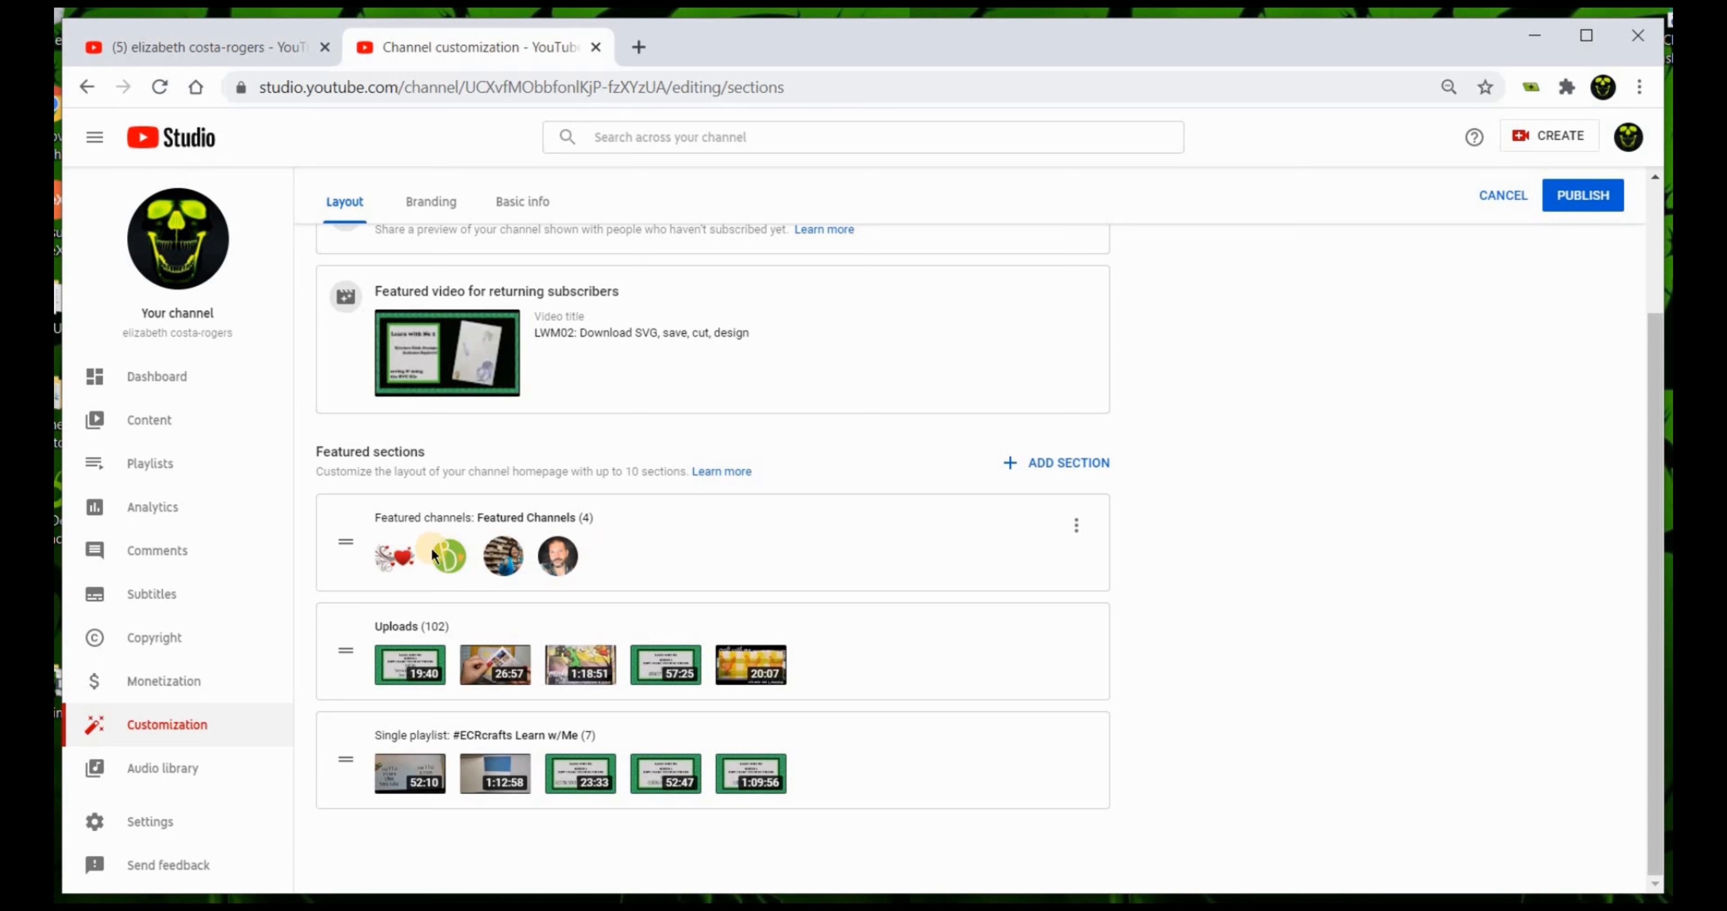
pyautogui.moveTo(345, 541); pyautogui.dragTo(338, 801)
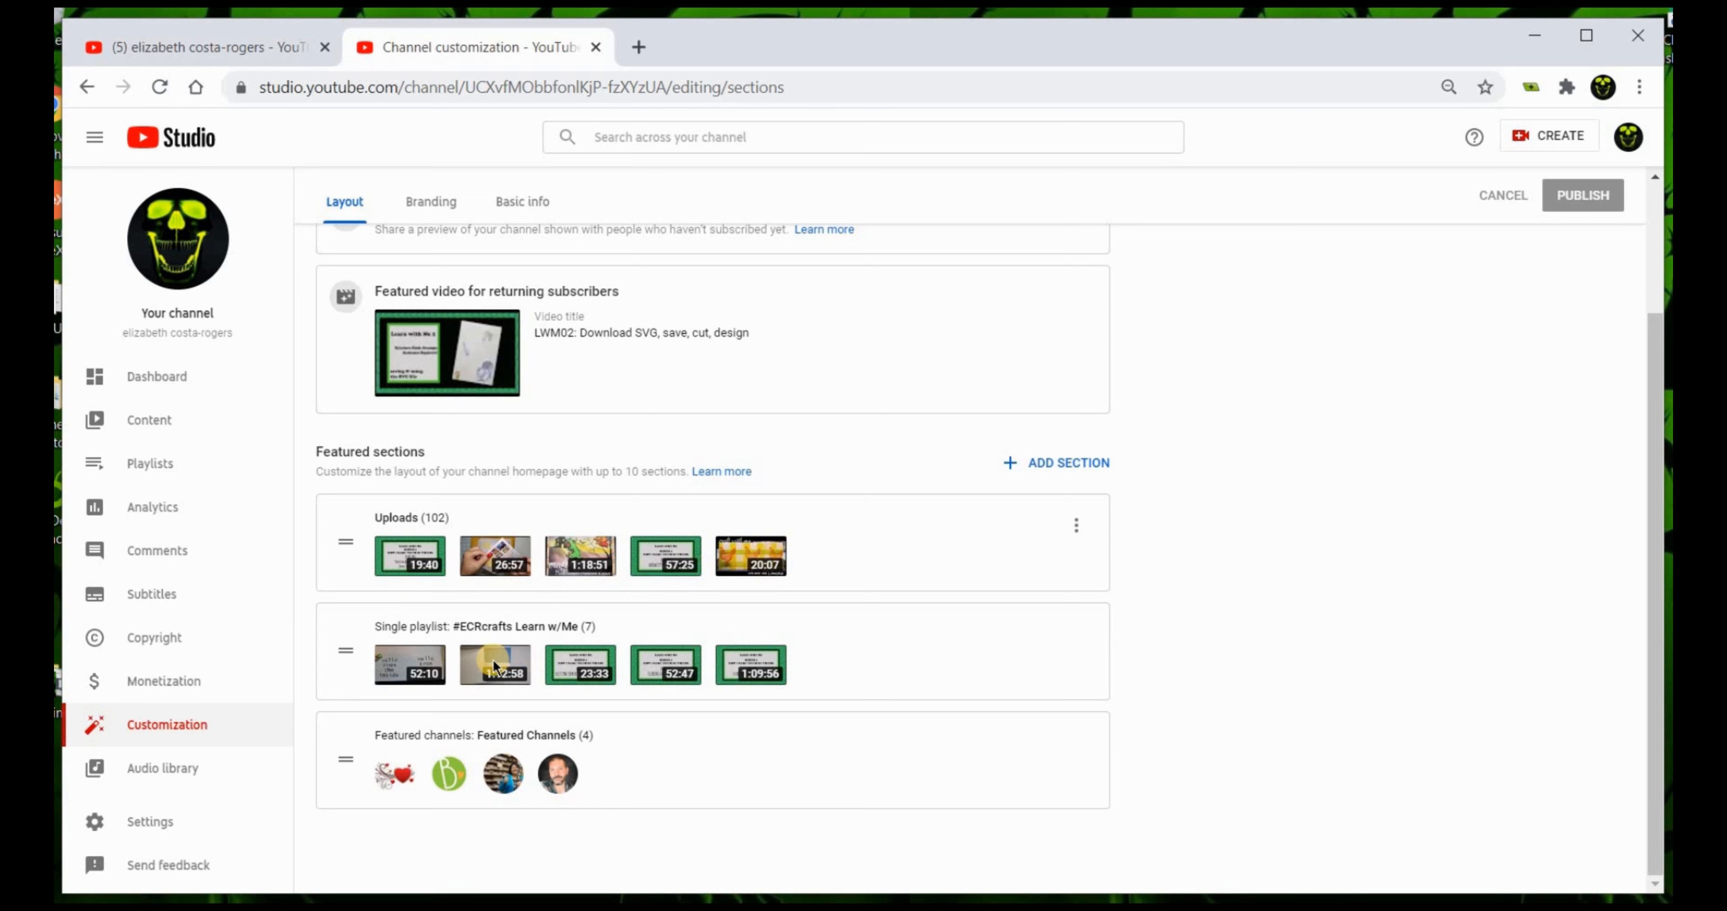
# Move the #ECRcrafts Learn w/Me playlist section above Uploads in the featured sections
pyautogui.moveTo(340, 652); pyautogui.dragTo(329, 493)
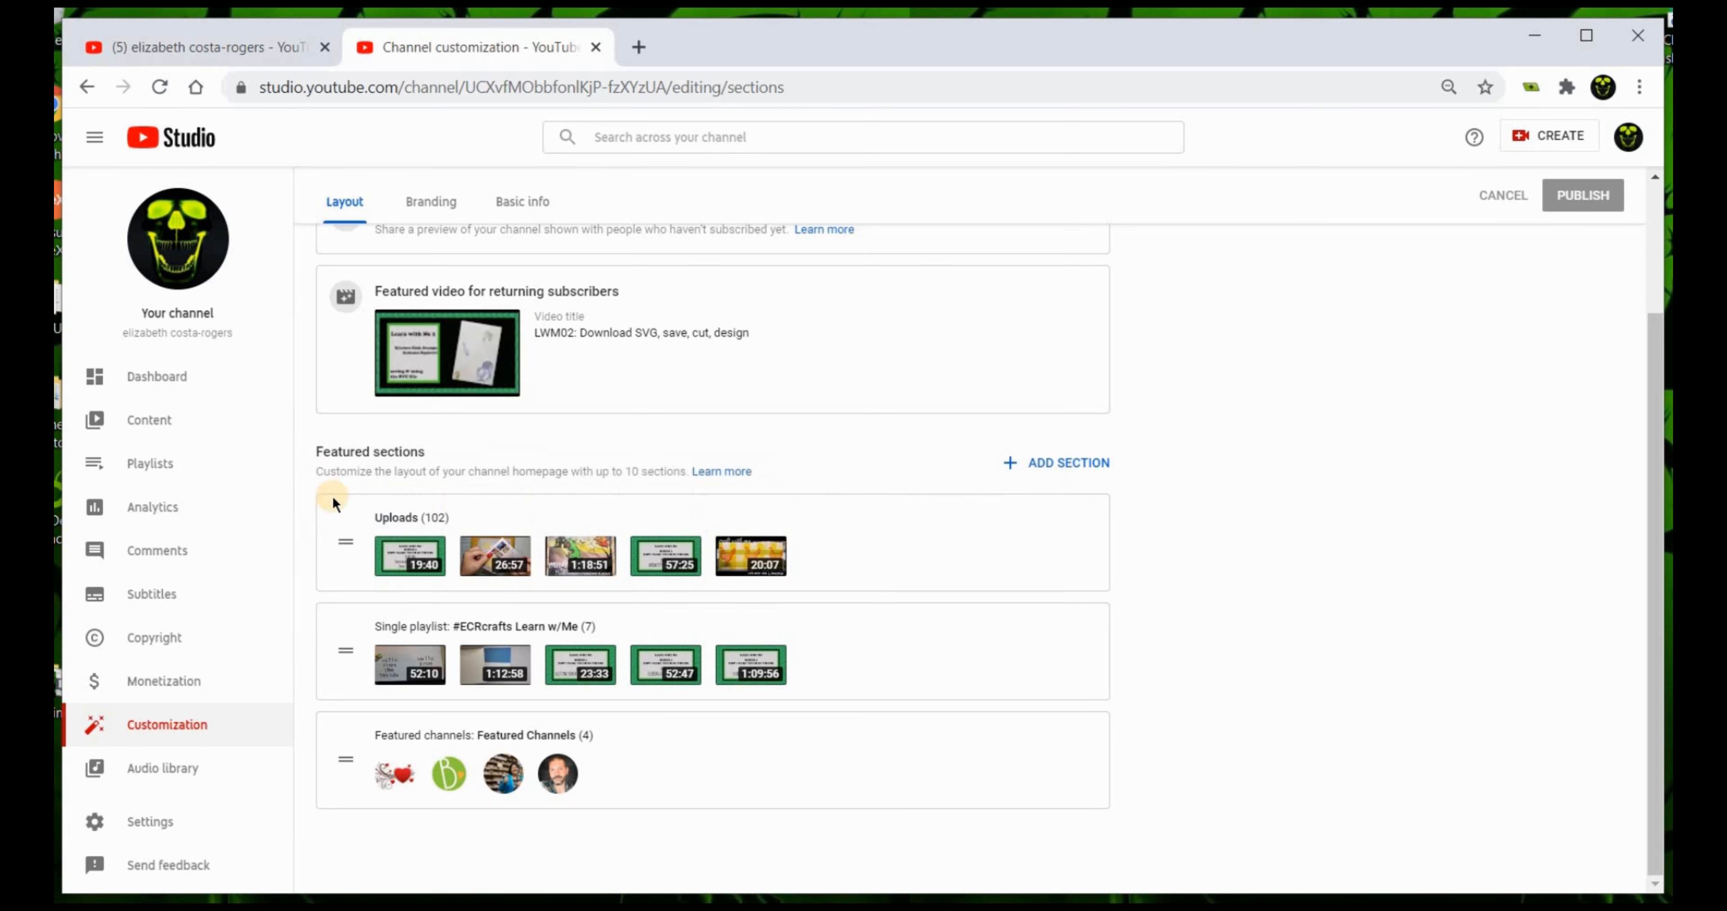
pyautogui.moveTo(351, 652); pyautogui.dragTo(342, 493)
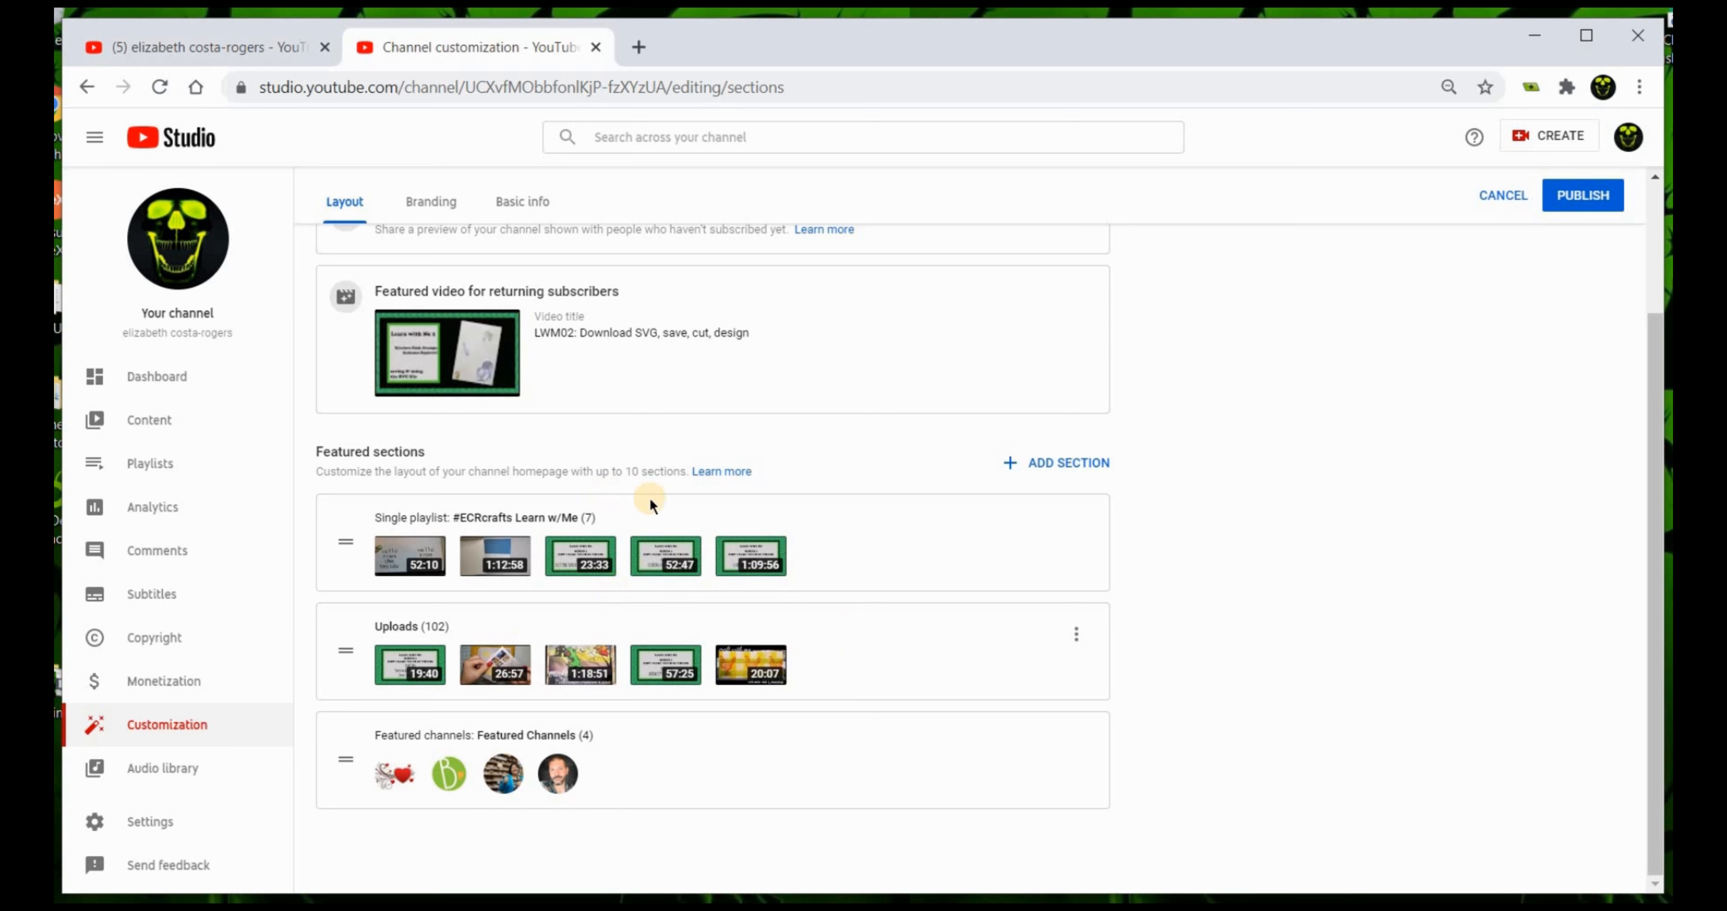
# Review the section types available for the channel layout and check them against the sections on the channel's home page
pyautogui.click(1072, 470)
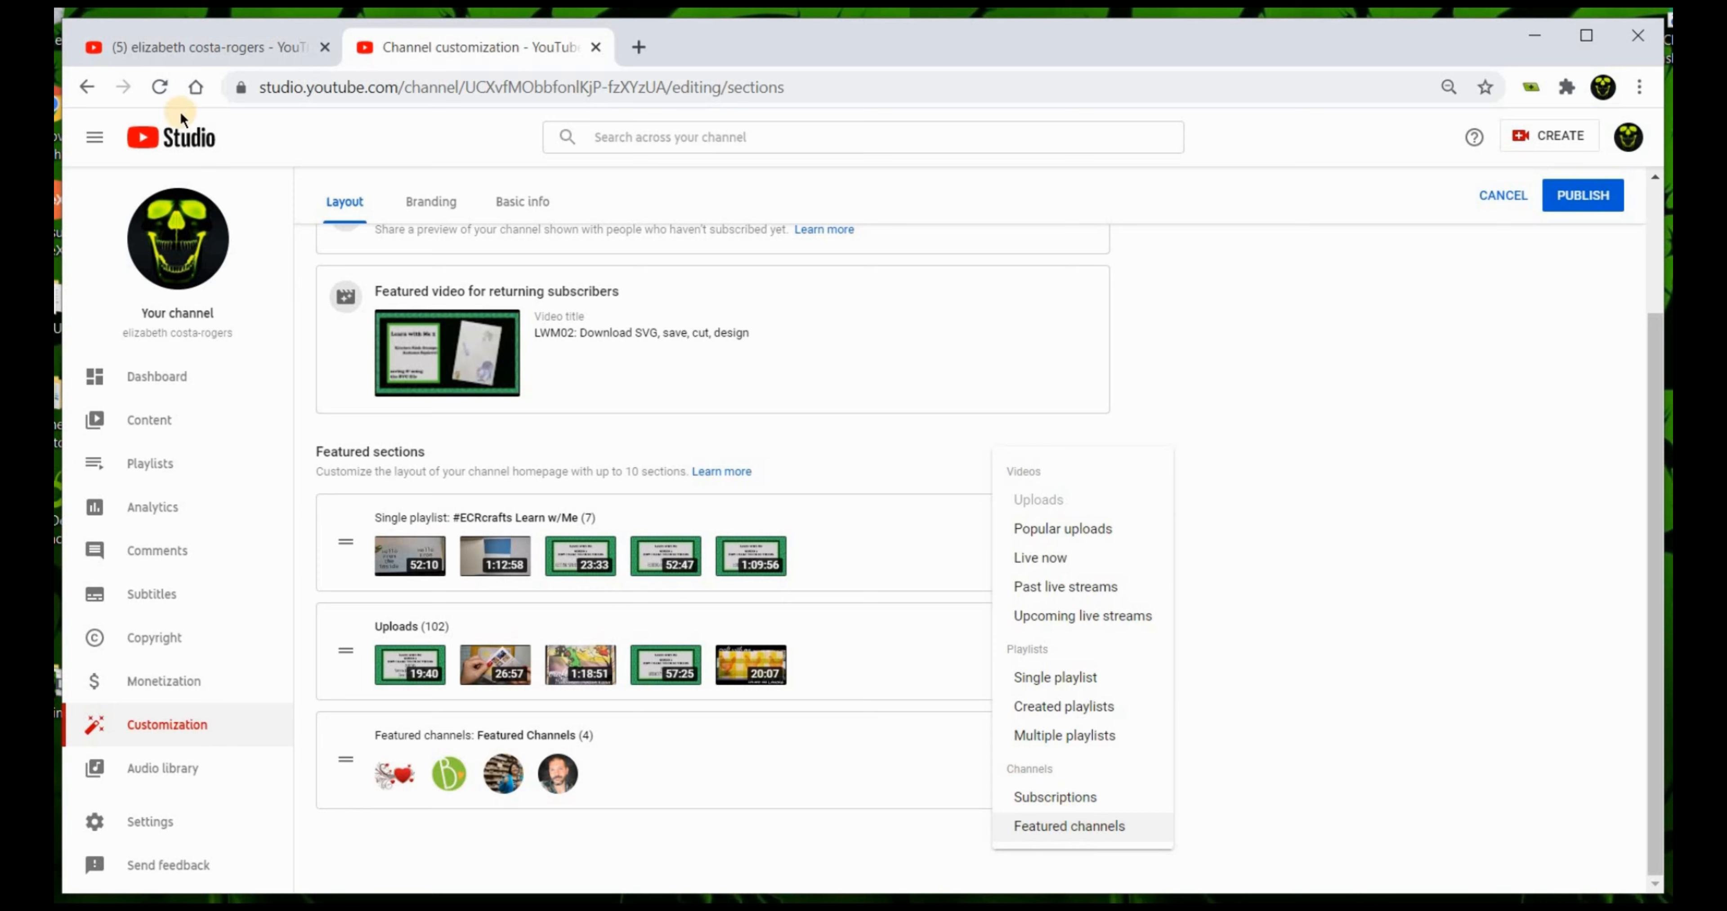
pyautogui.click(184, 40)
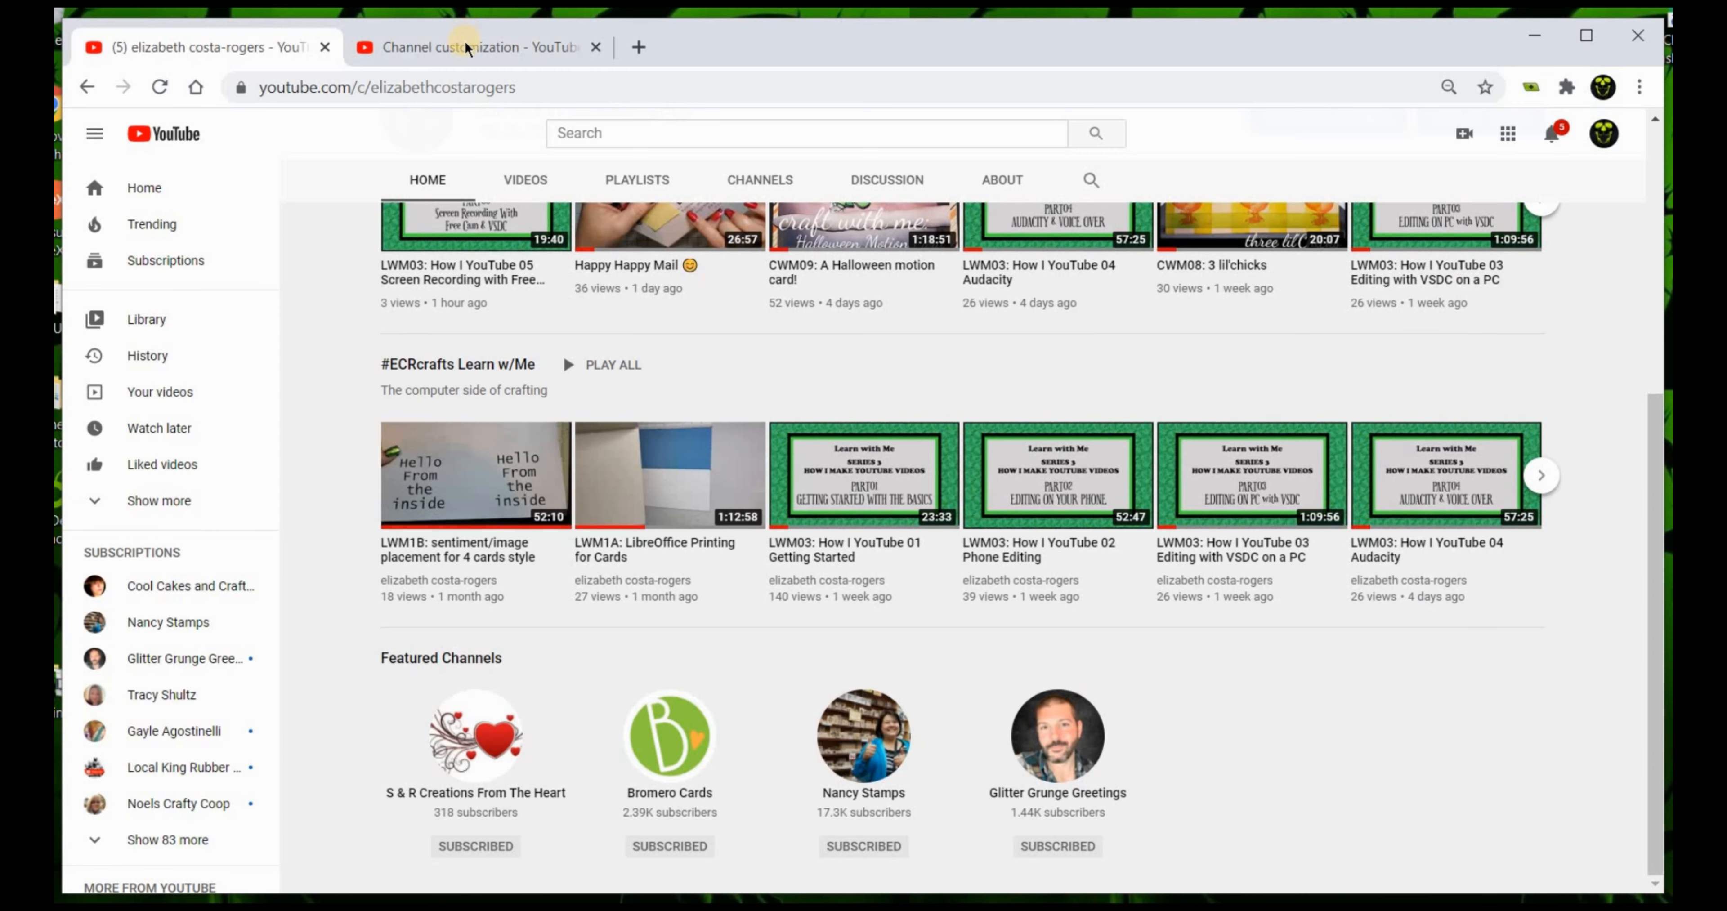
pyautogui.click(477, 47)
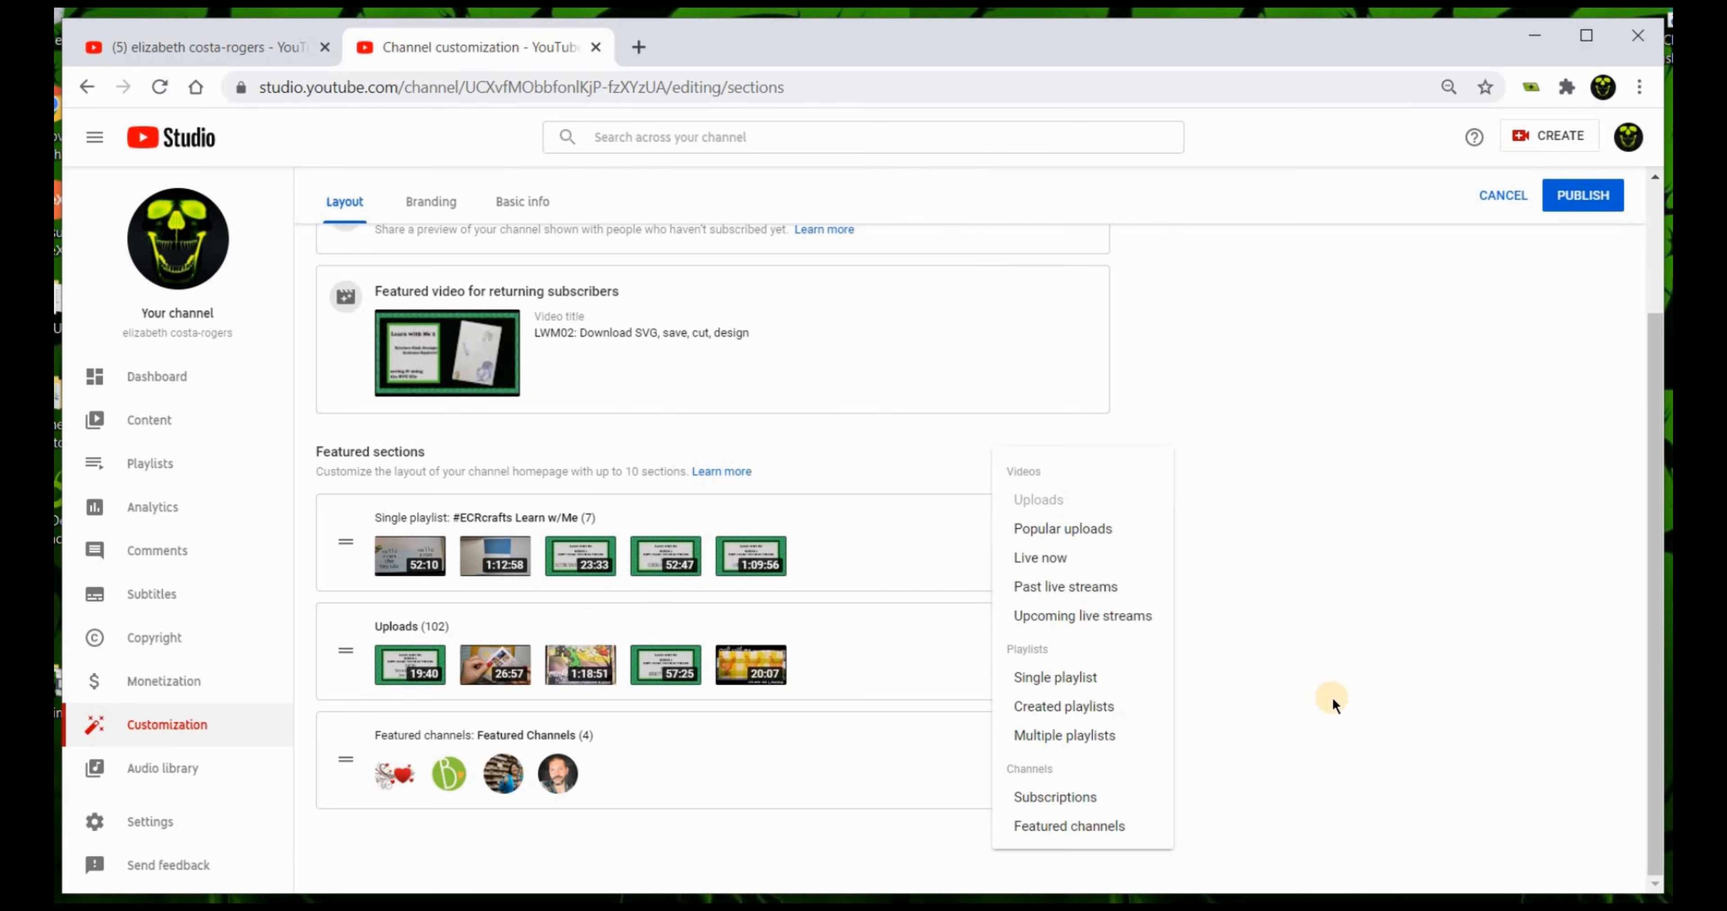
pyautogui.click(1433, 578)
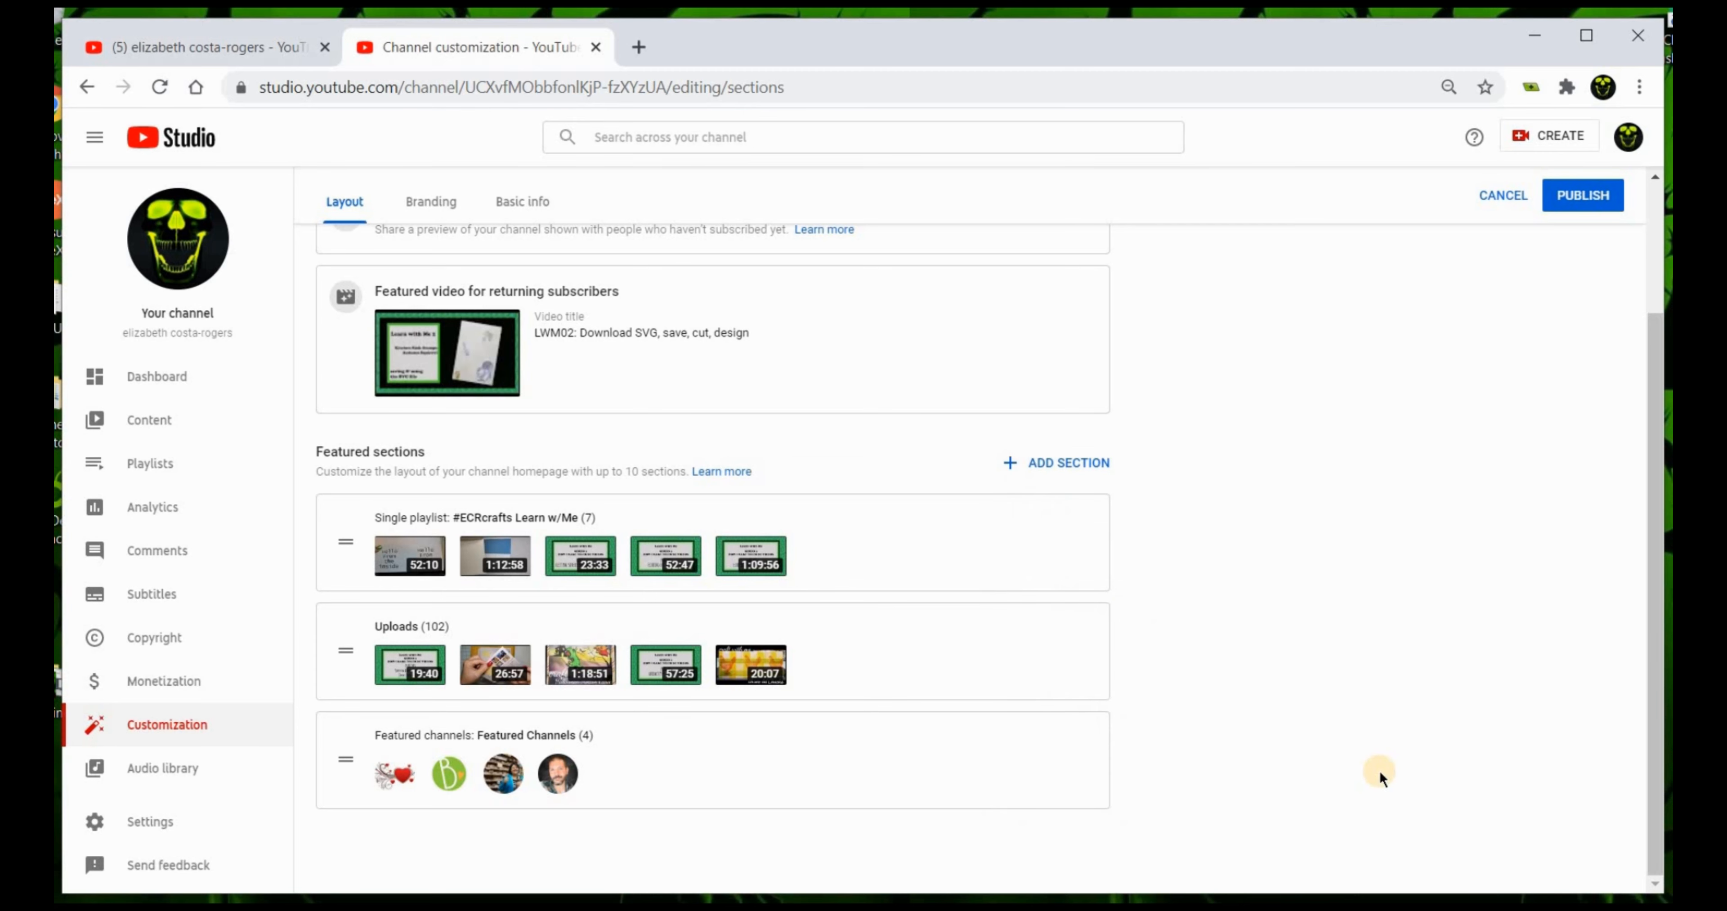
pyautogui.click(1077, 464)
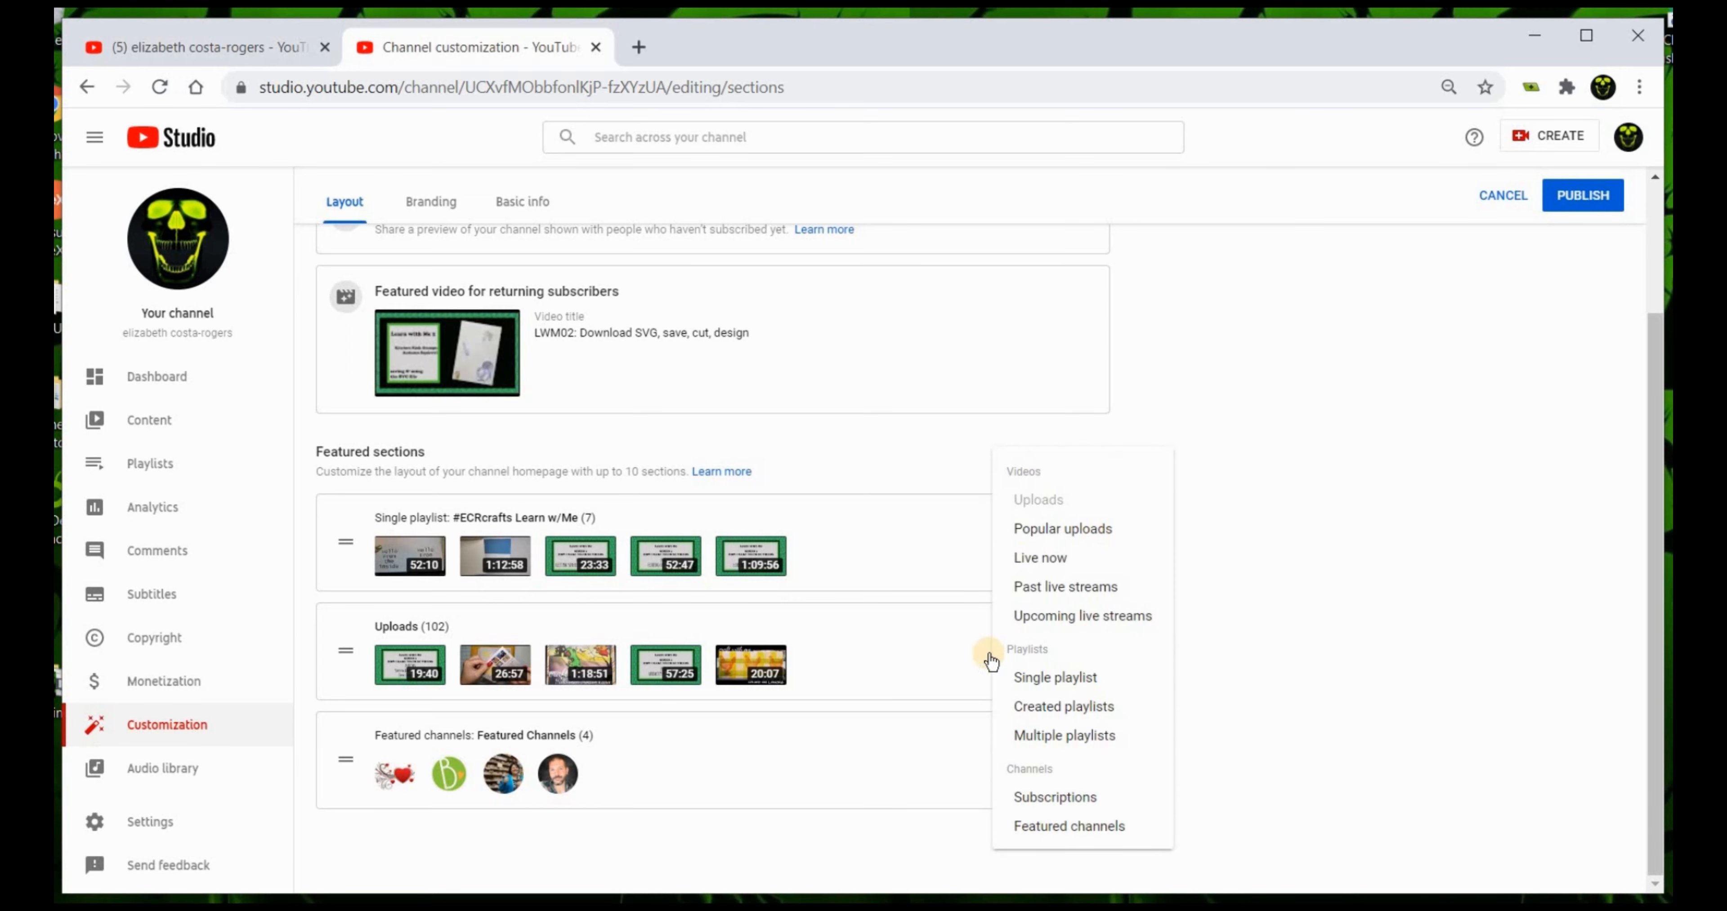
pyautogui.click(1059, 827)
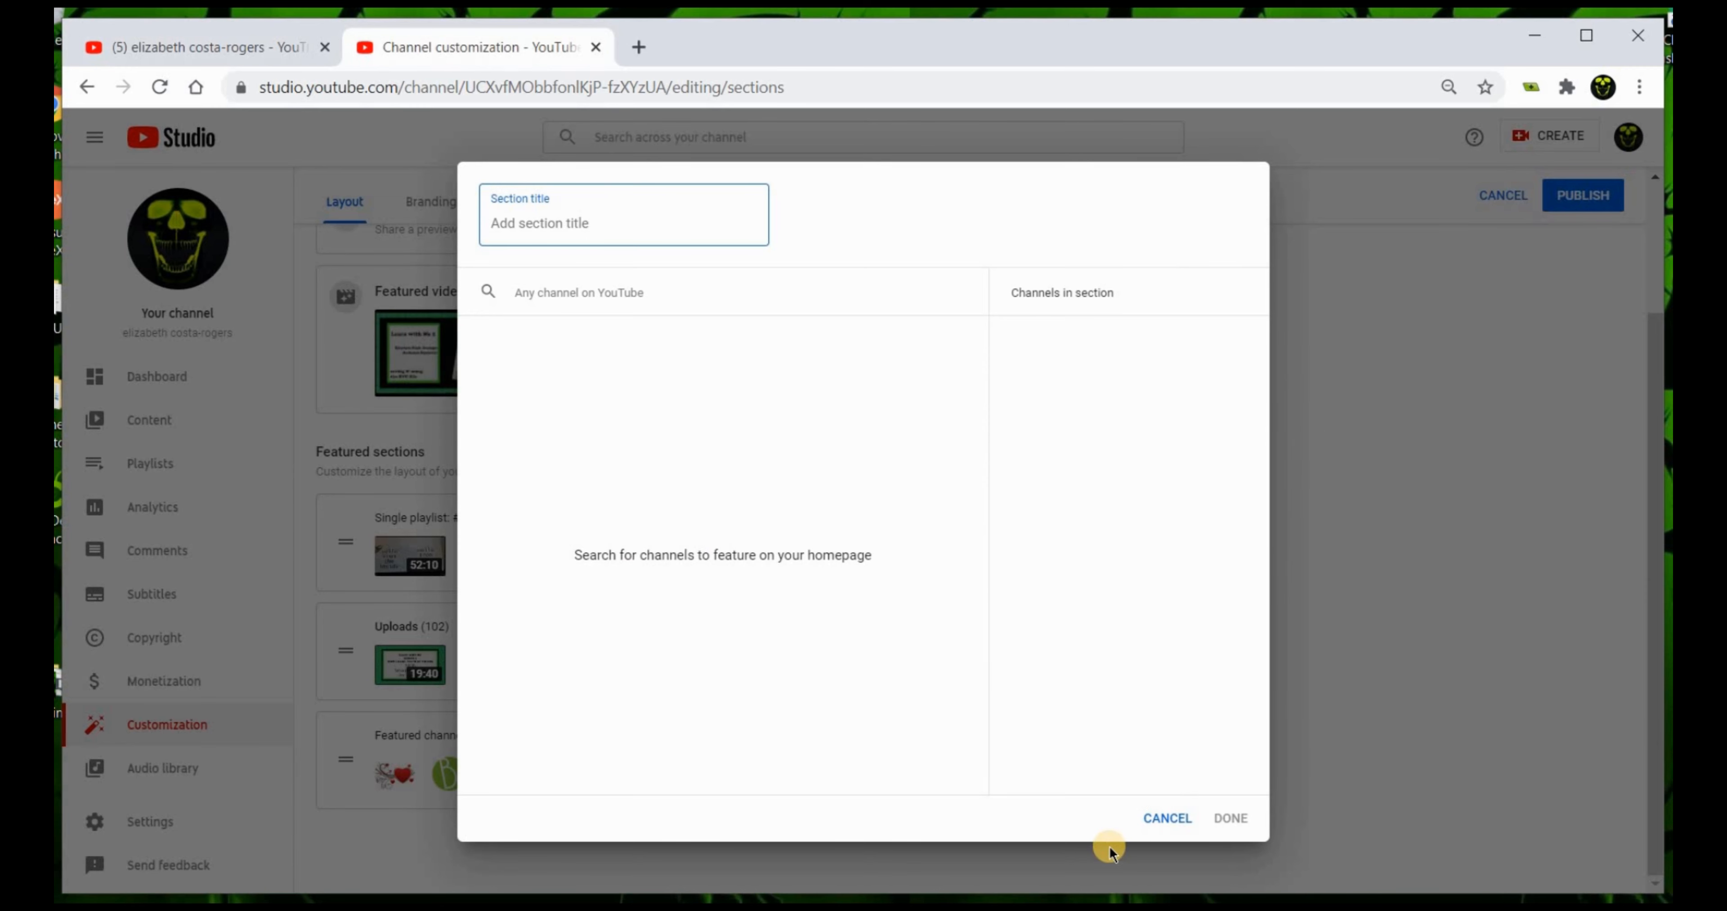
pyautogui.click(1149, 823)
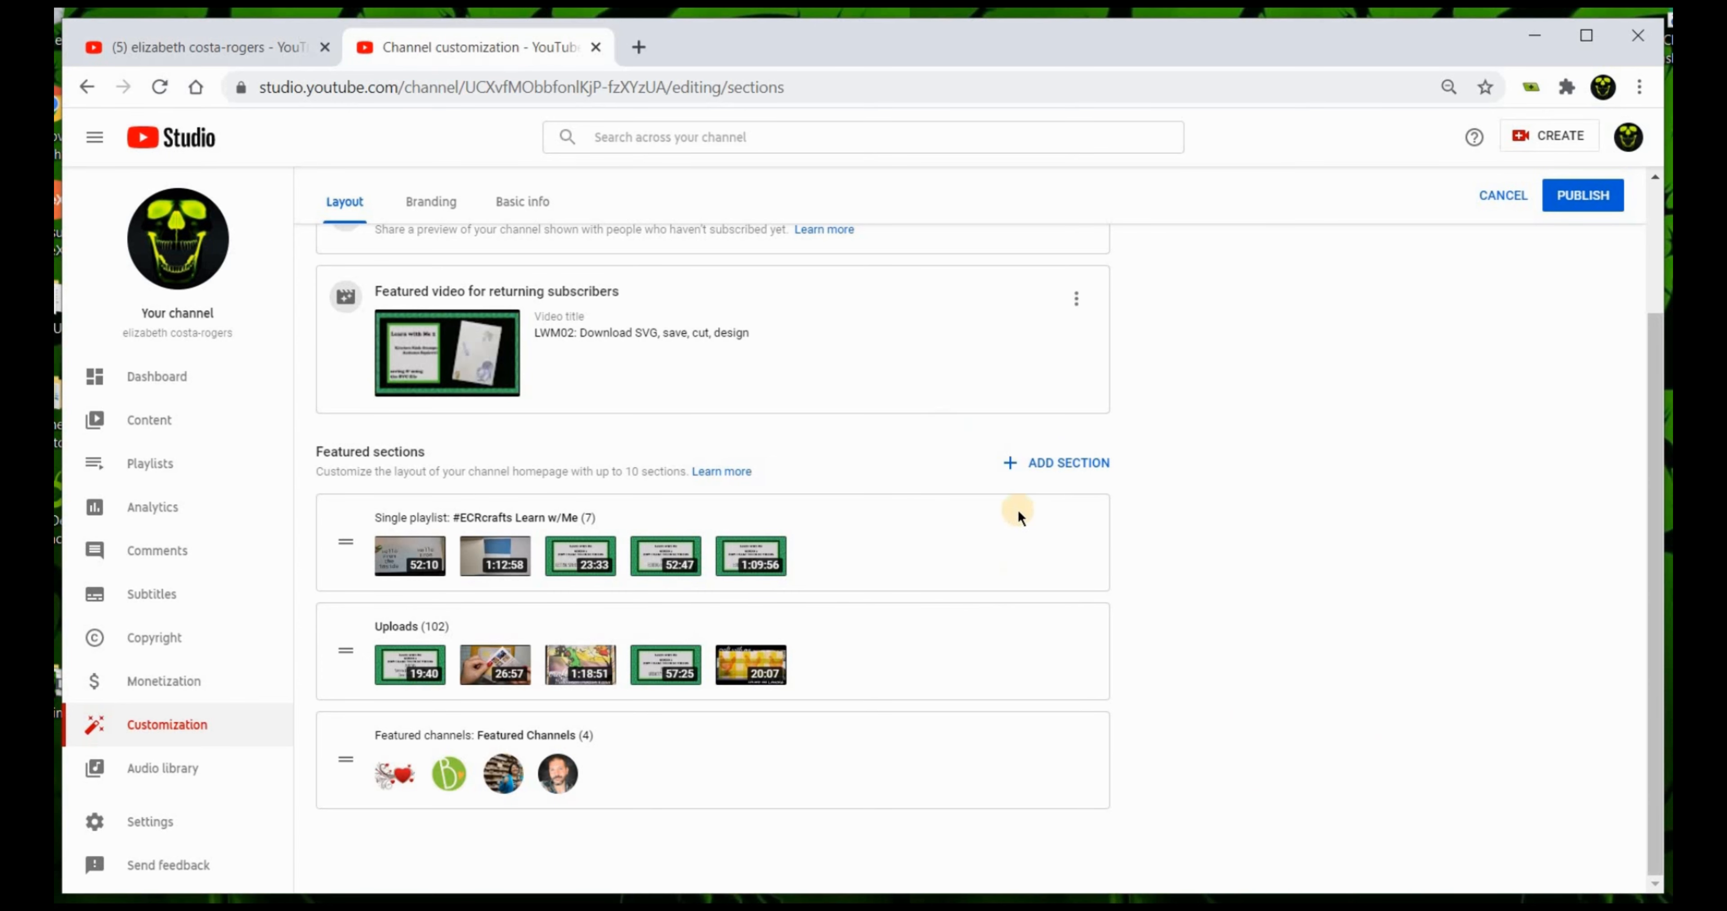
pyautogui.click(1090, 462)
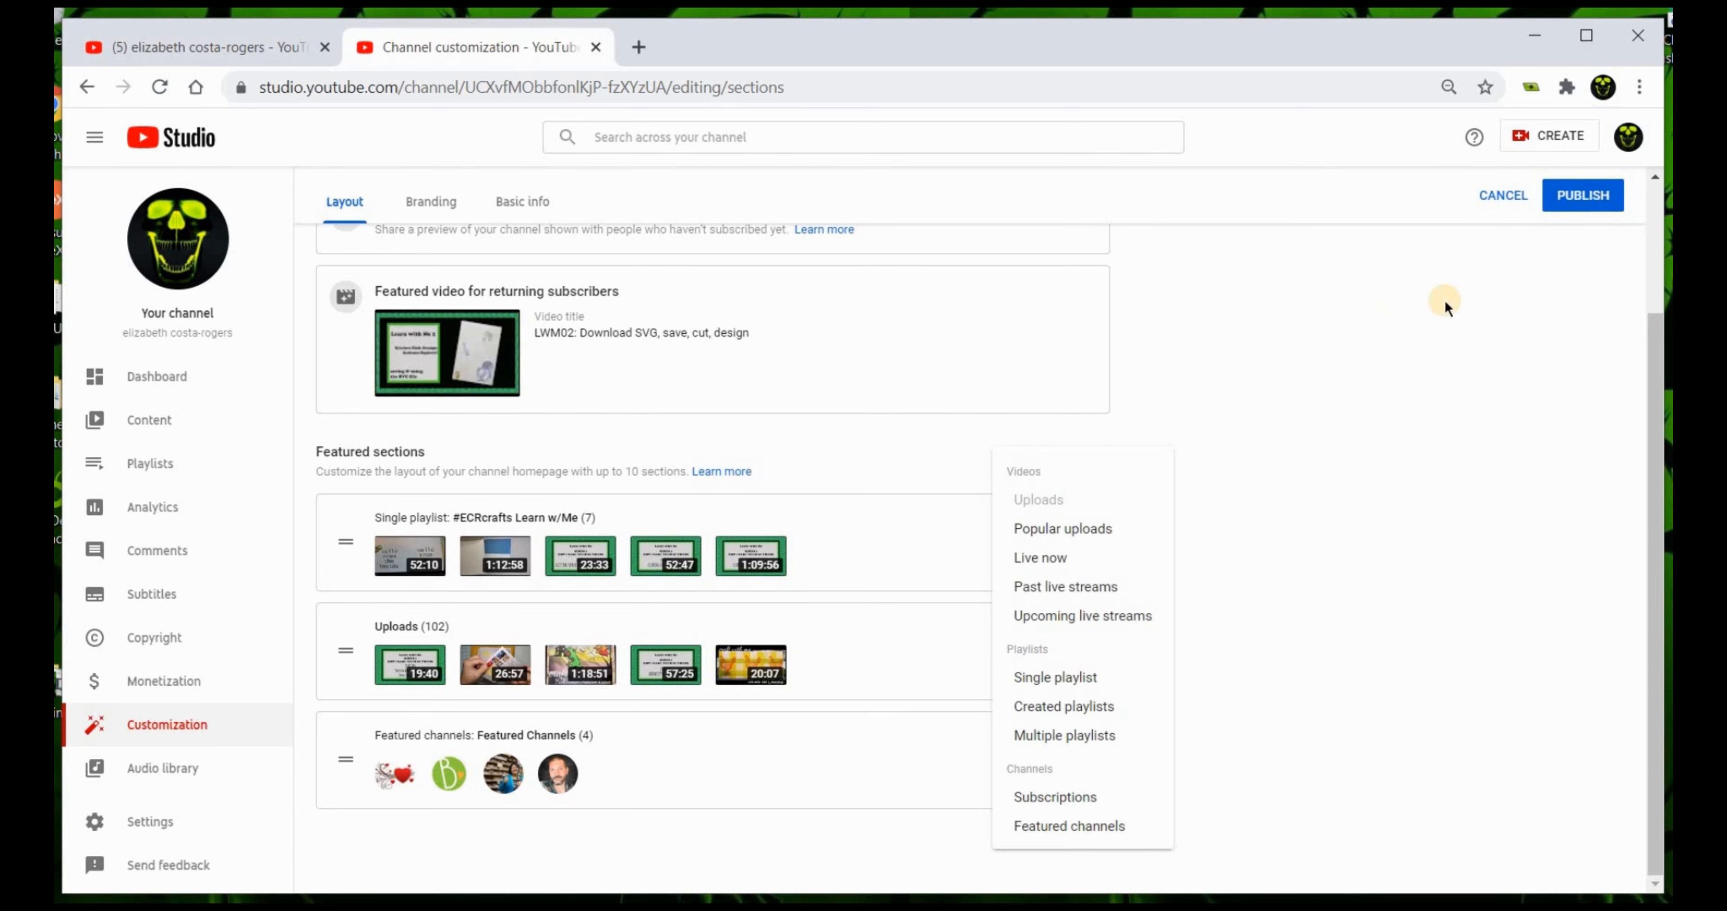
pyautogui.click(1042, 827)
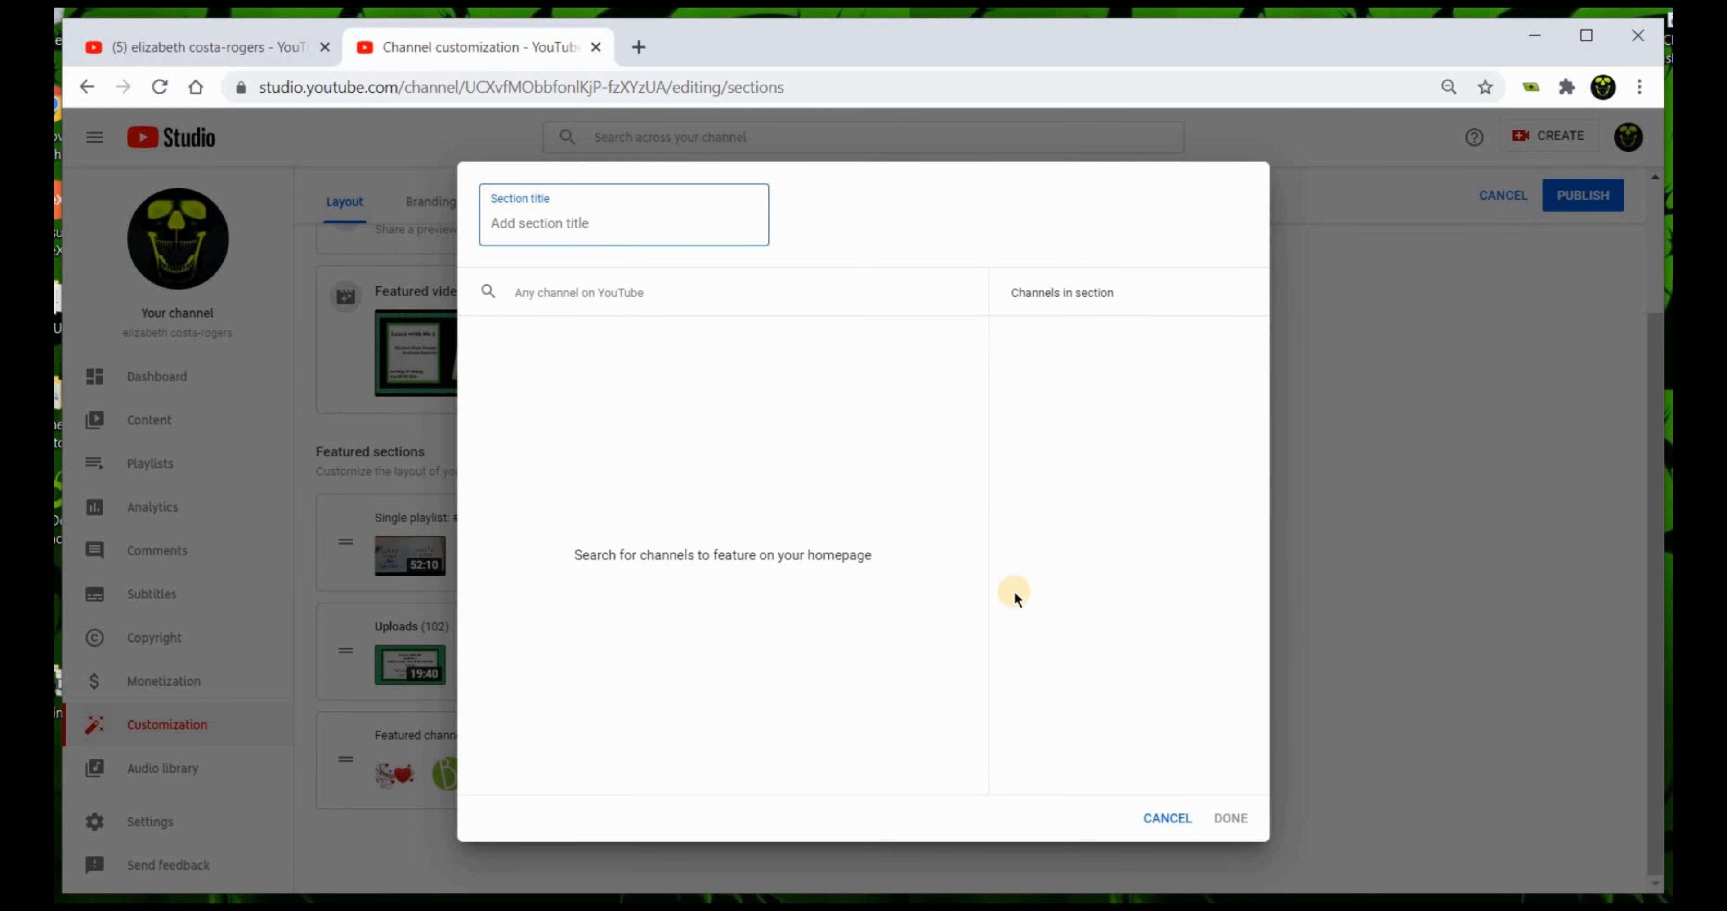
pyautogui.click(1220, 818)
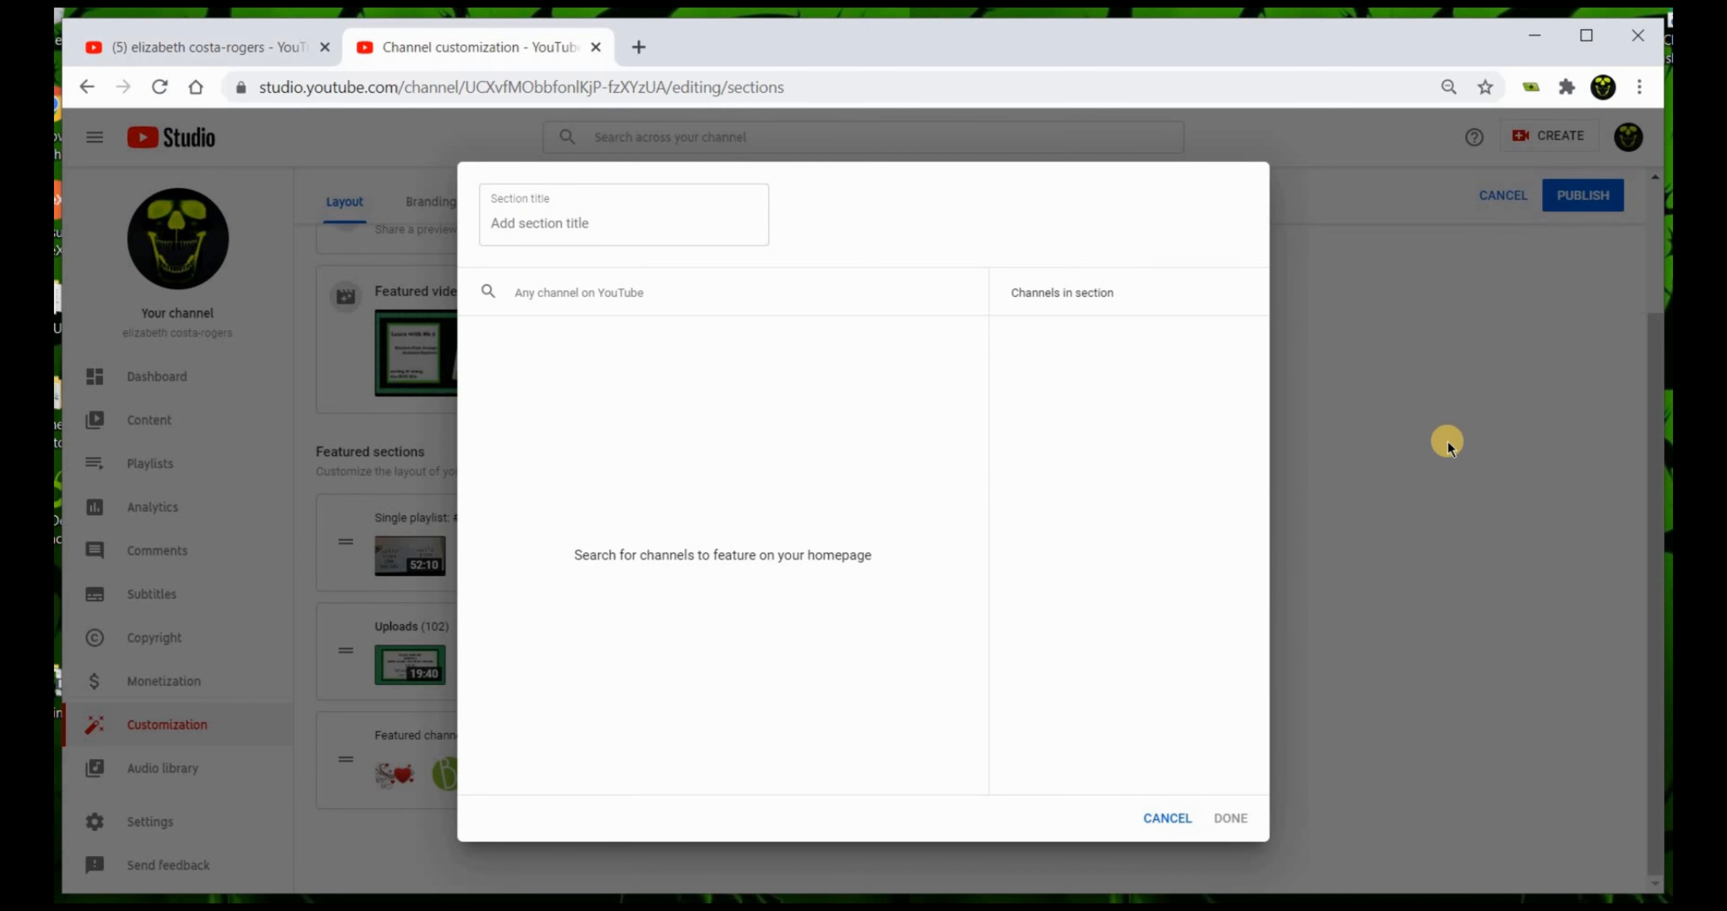
pyautogui.click(1158, 813)
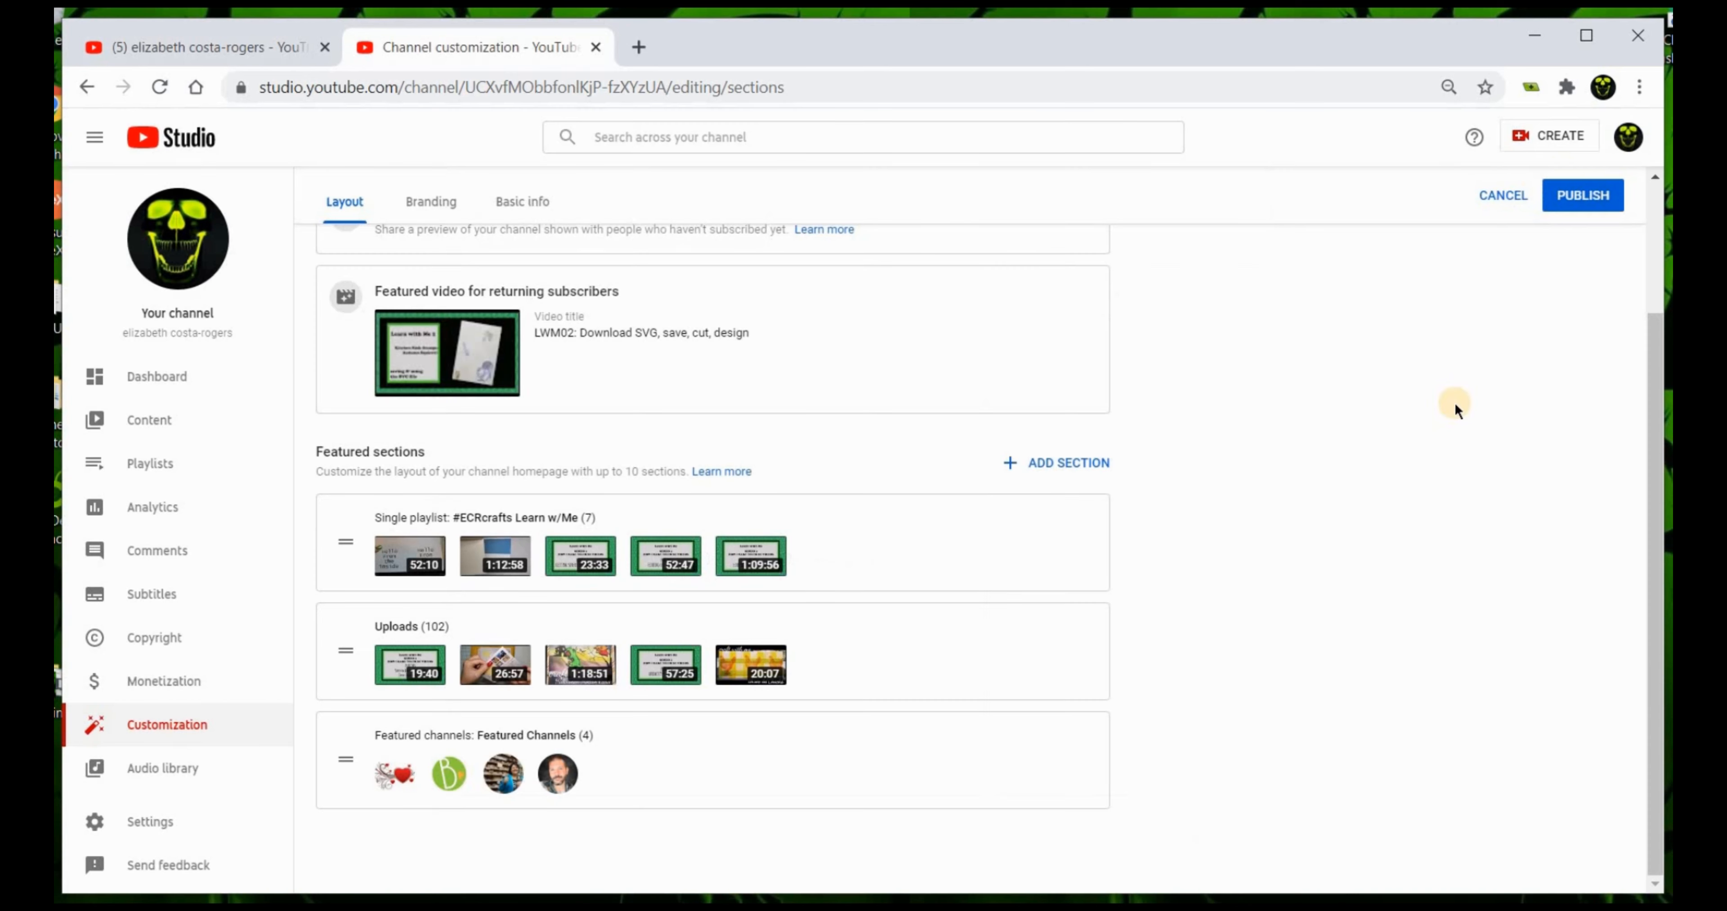
# Publish the reordered layout and check the channel's home page
pyautogui.click(1581, 199)
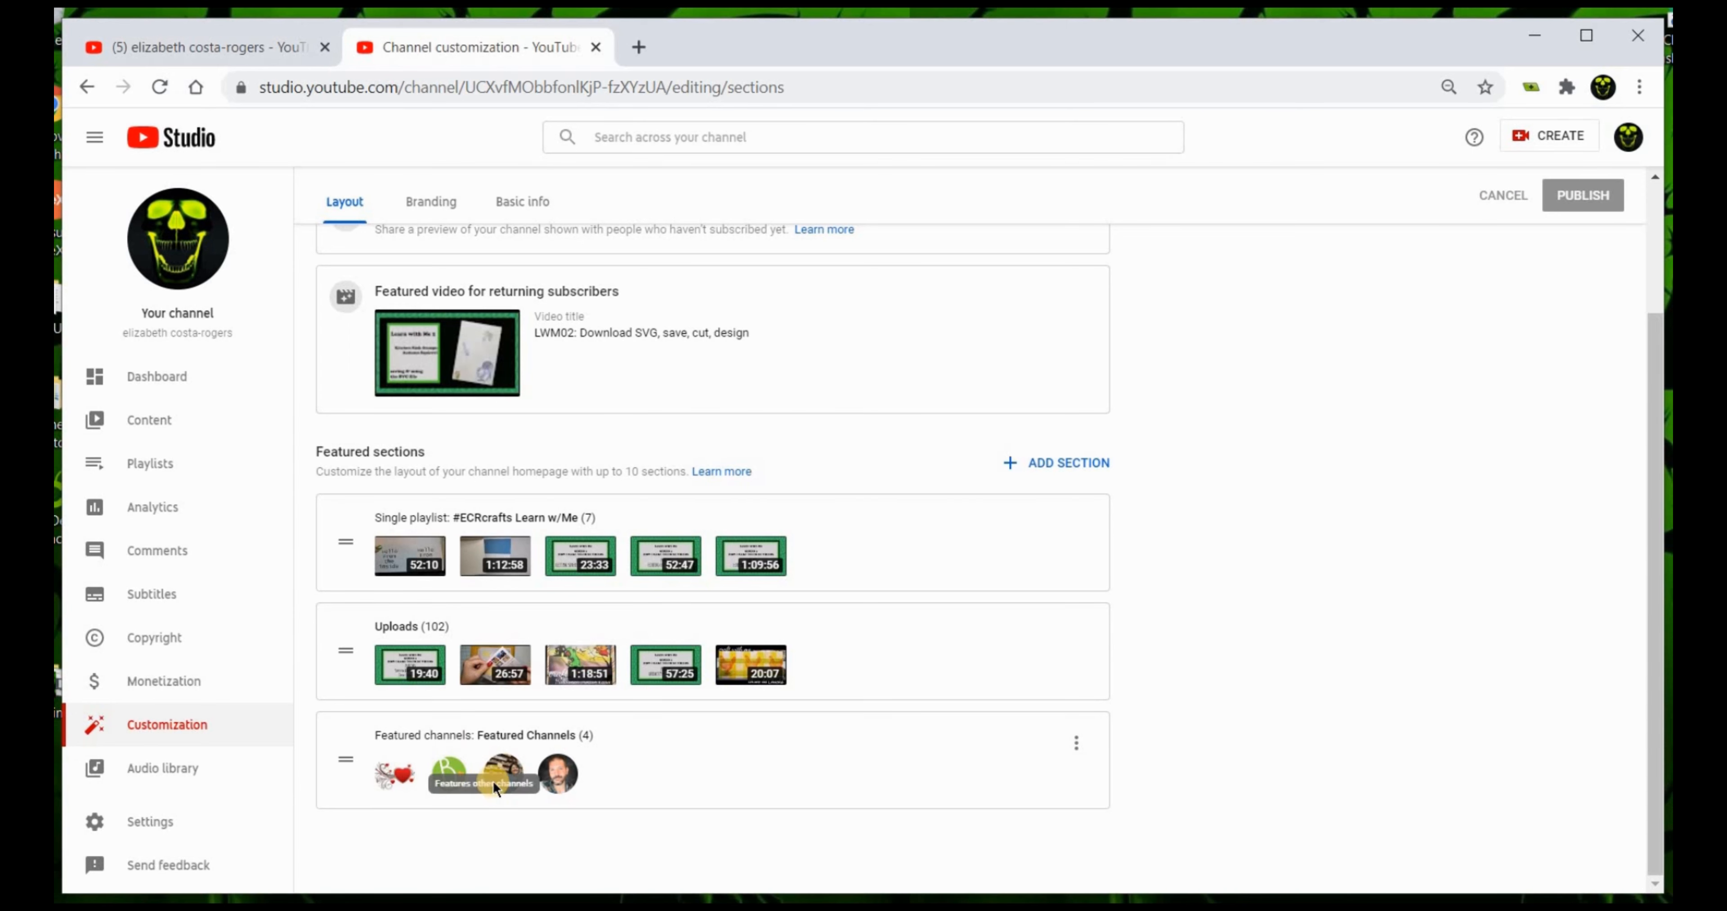
pyautogui.click(228, 48)
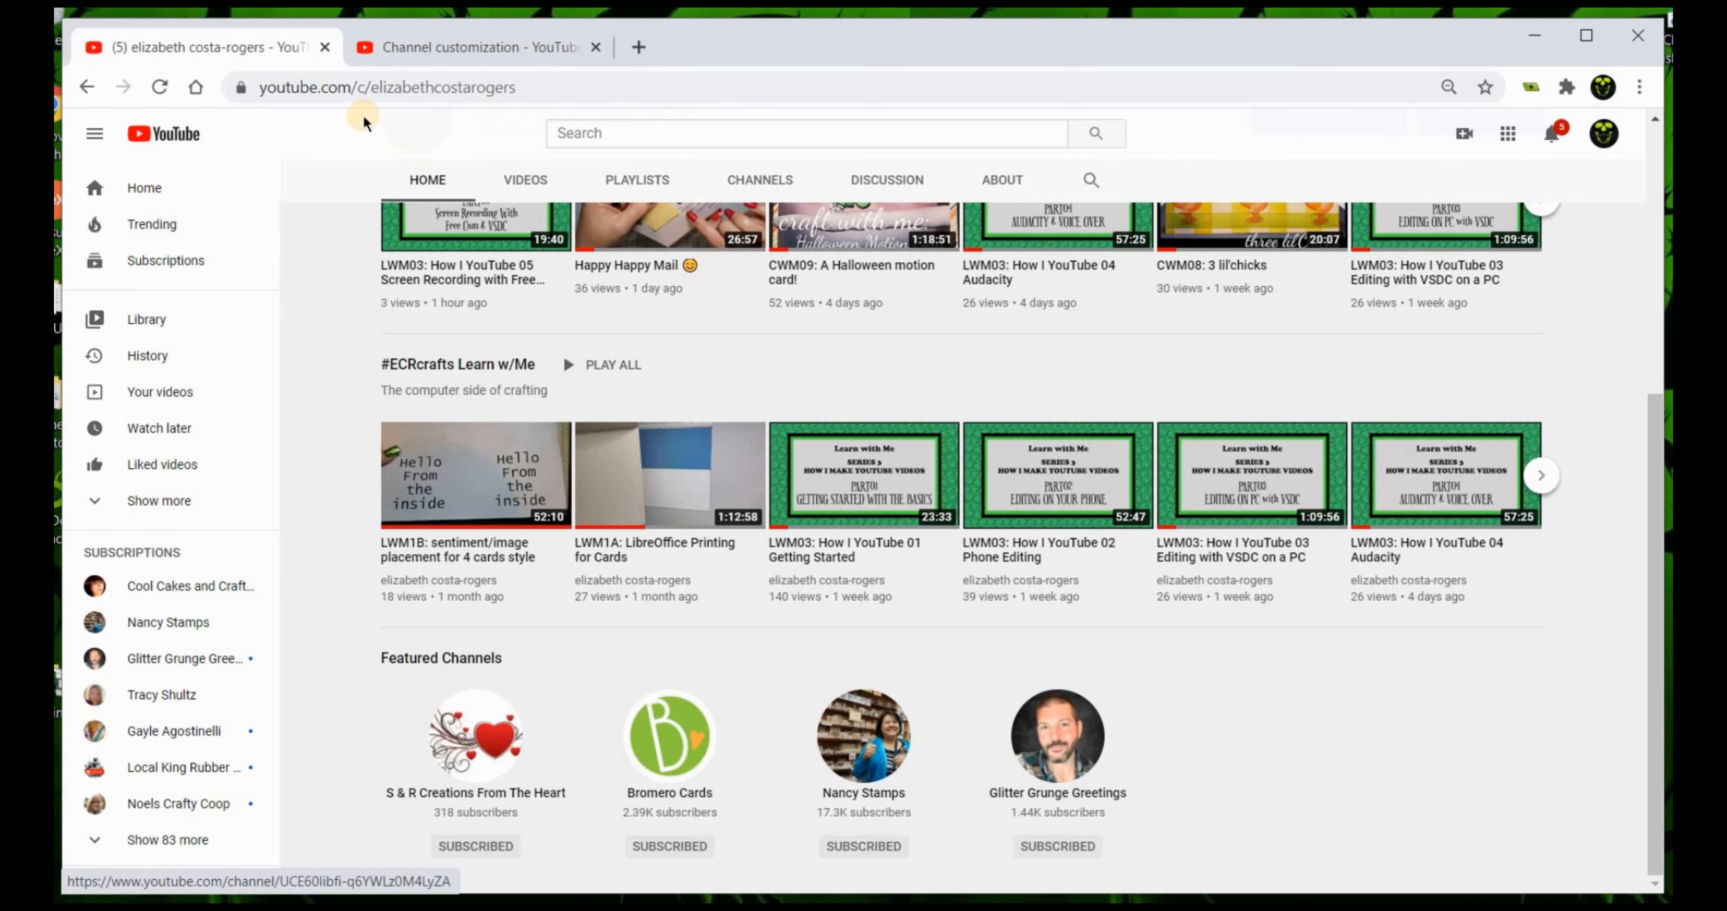
pyautogui.click(375, 46)
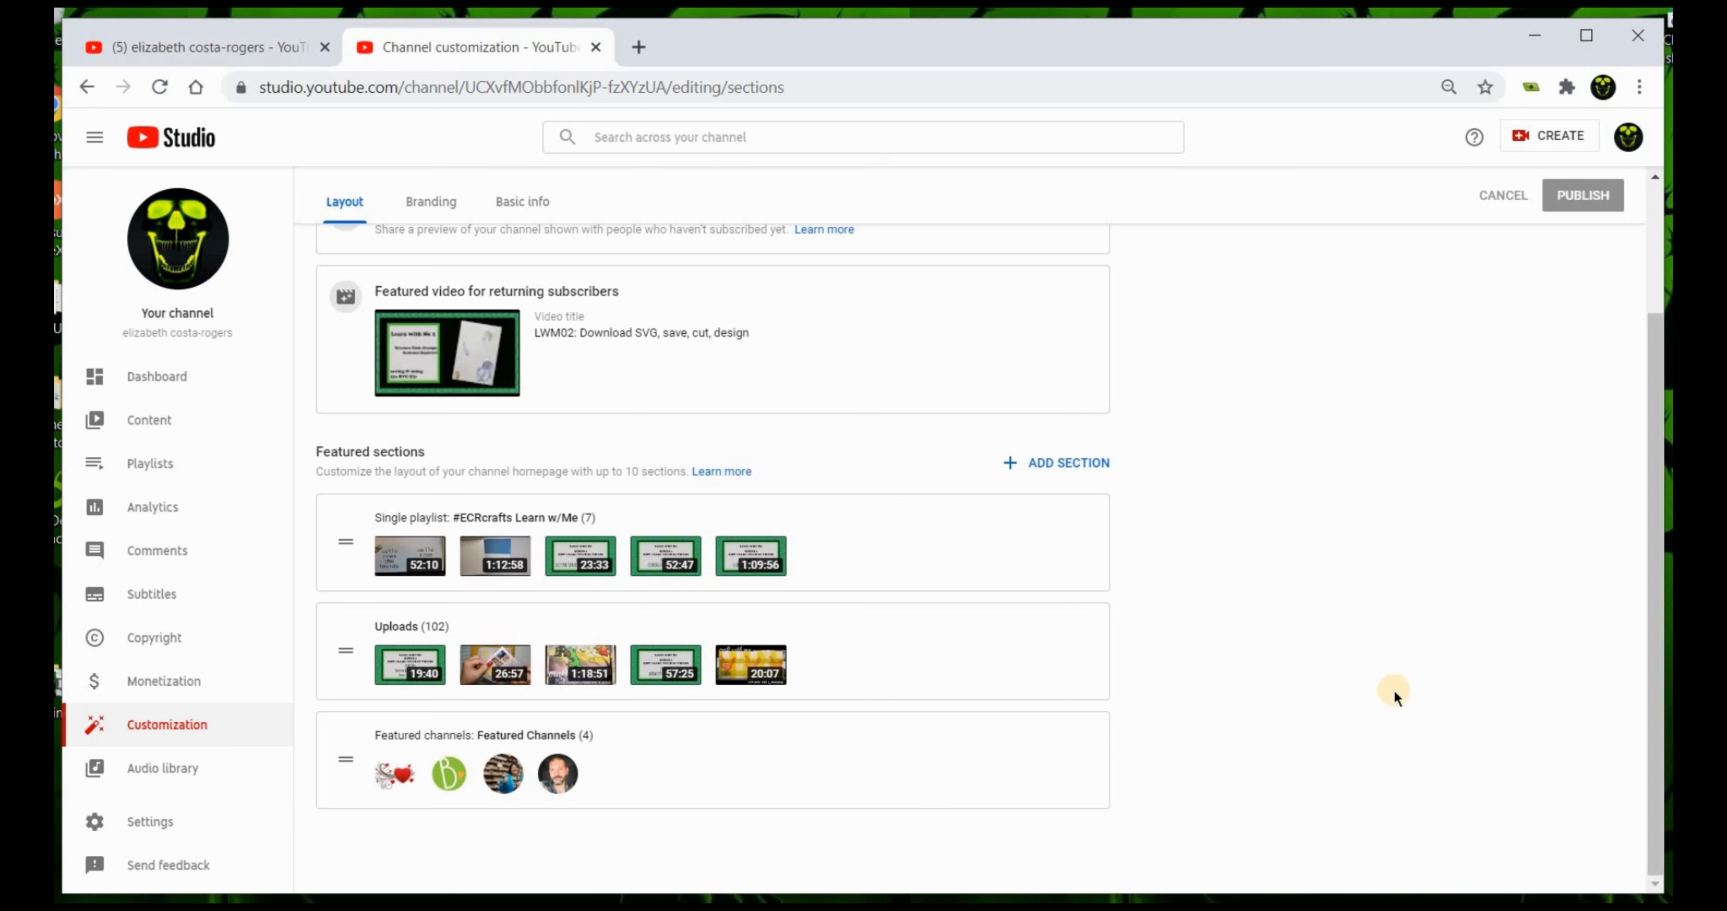
# Start a new Featured channels section and open the page of the fifth channel in the subscriptions list
pyautogui.click(1080, 461)
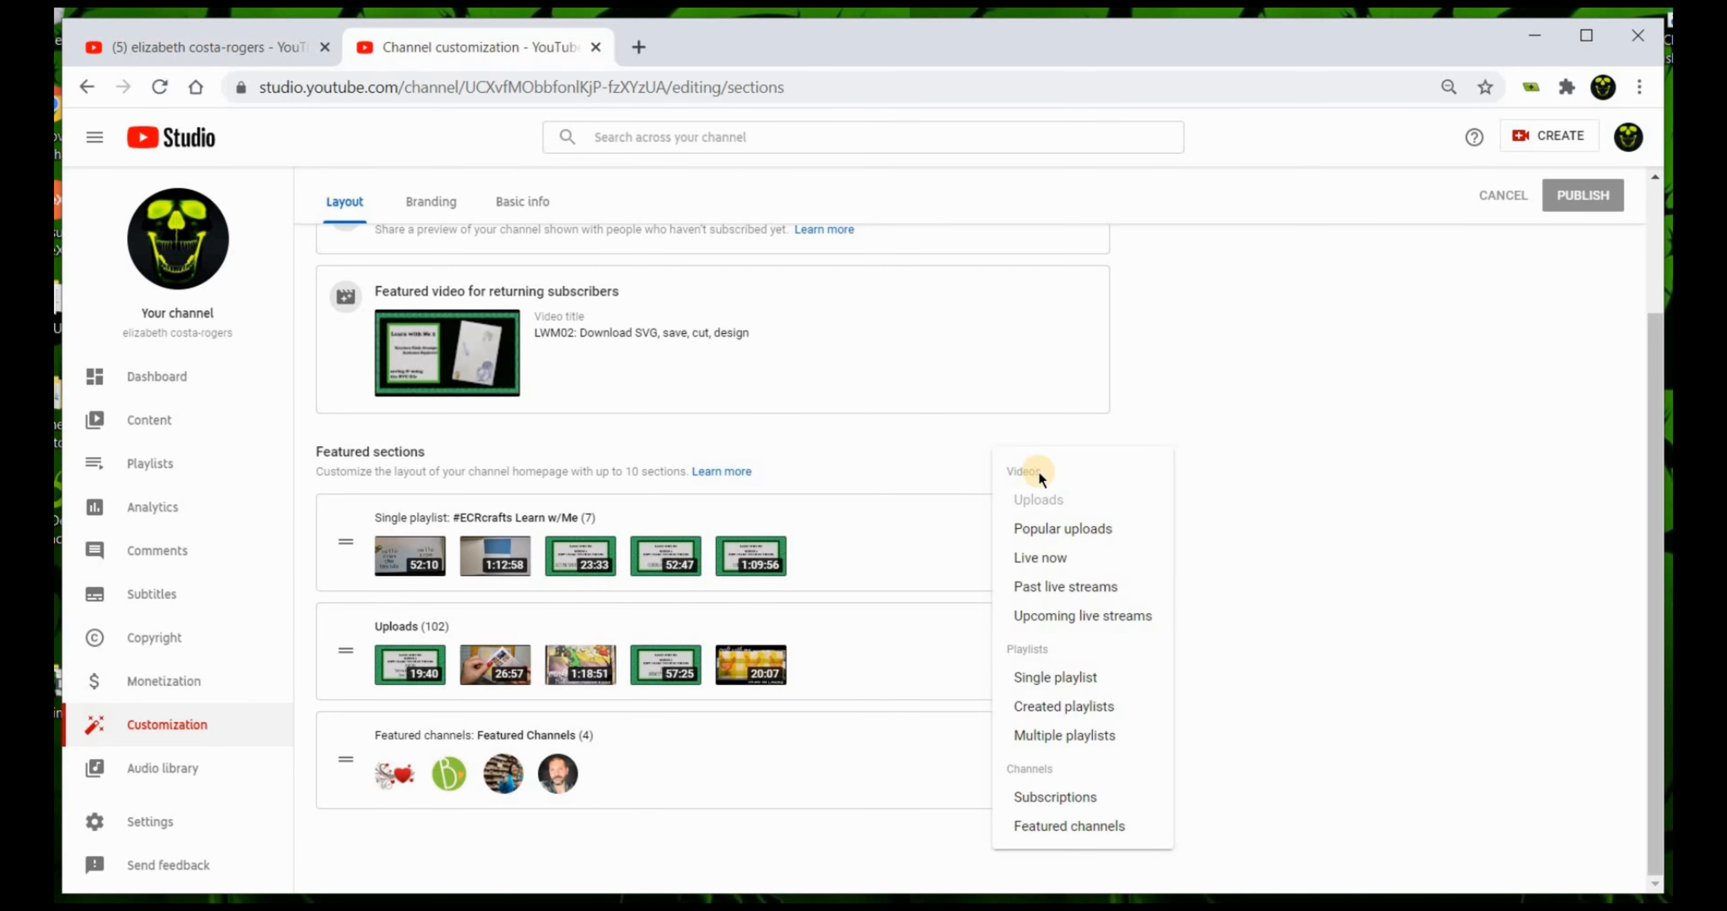
pyautogui.click(1061, 823)
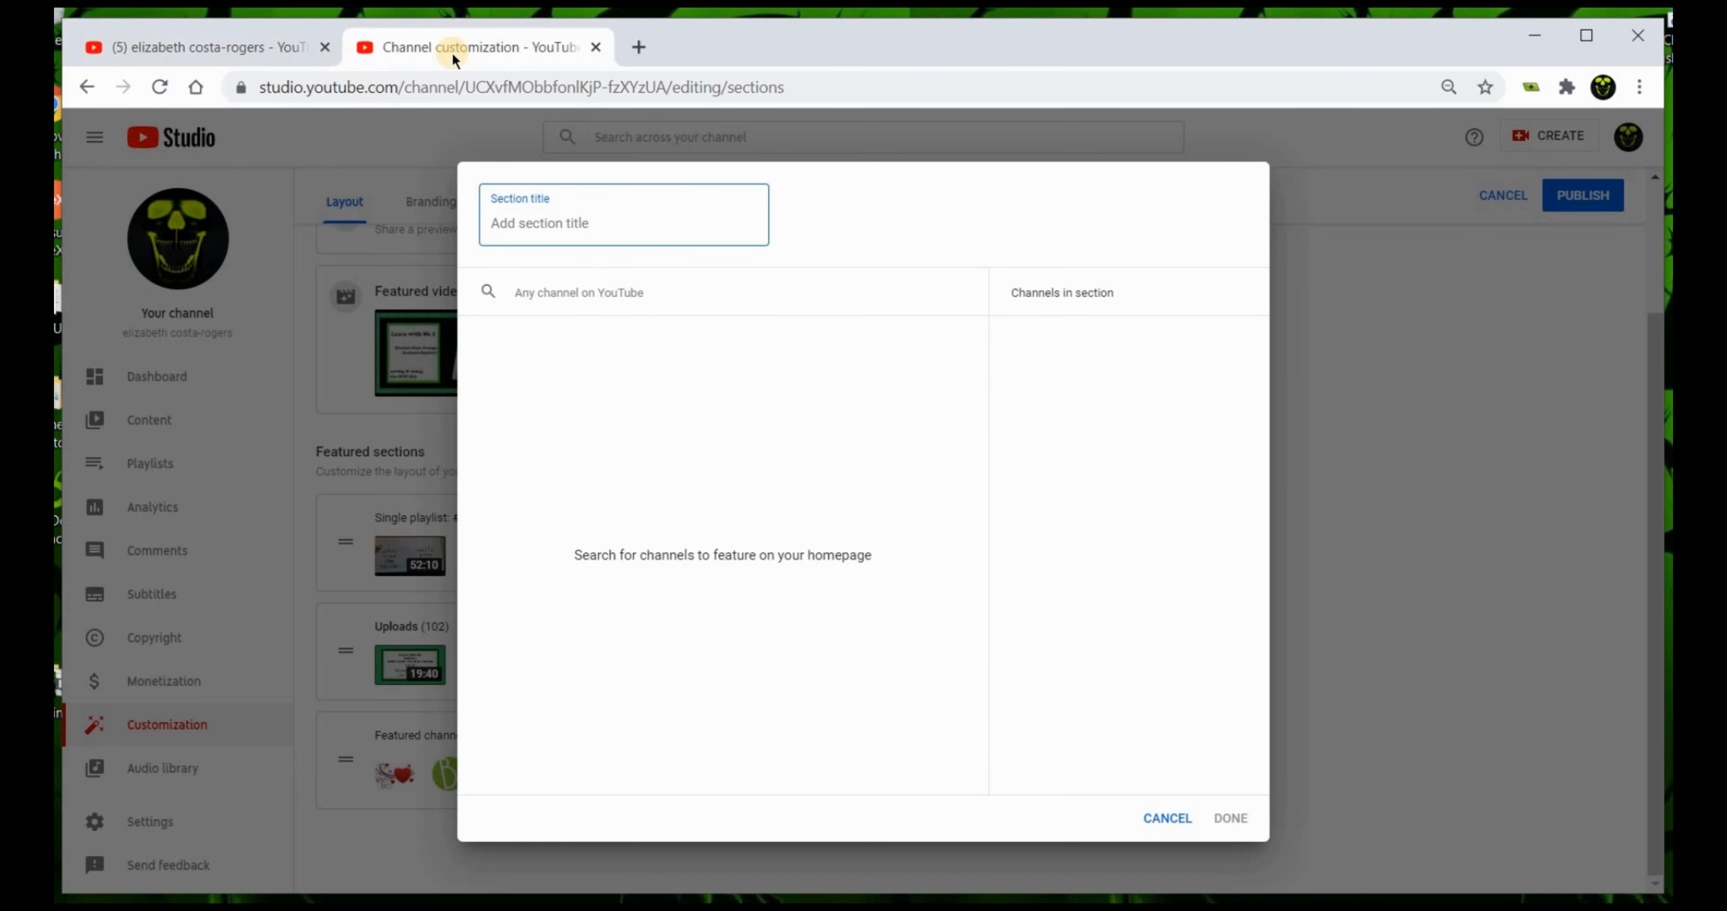
pyautogui.click(280, 58)
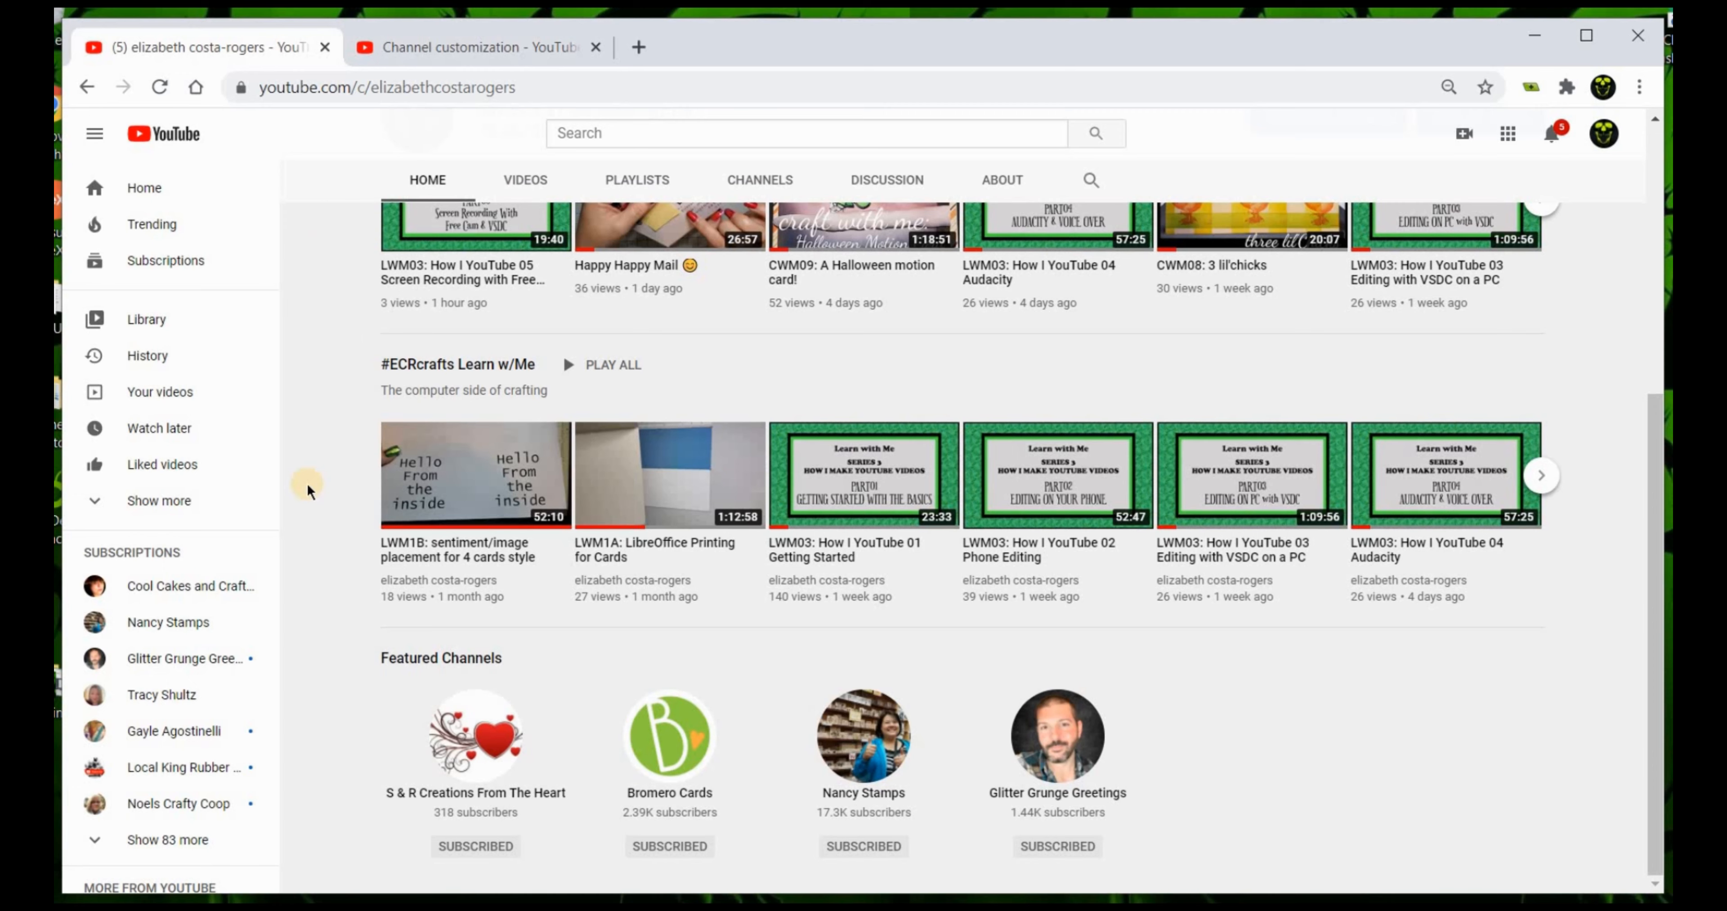
pyautogui.click(176, 727)
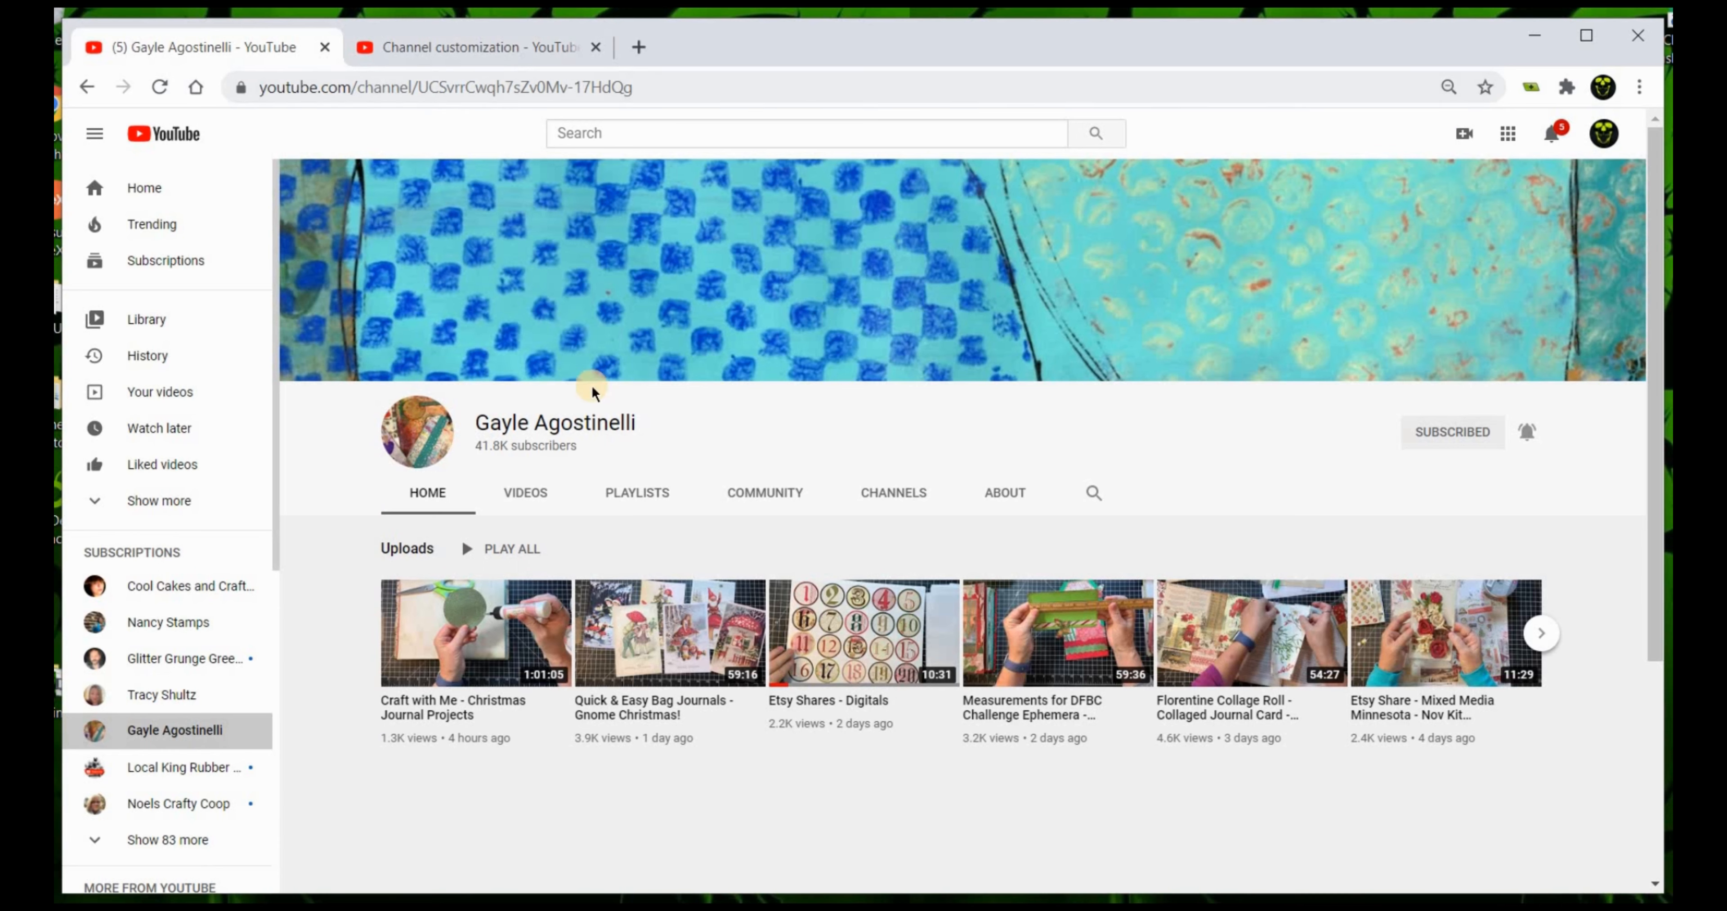
# Open your own channel's home page in a separate tab and copy the subscribed channel's URL for the new section
pyautogui.click(637, 48)
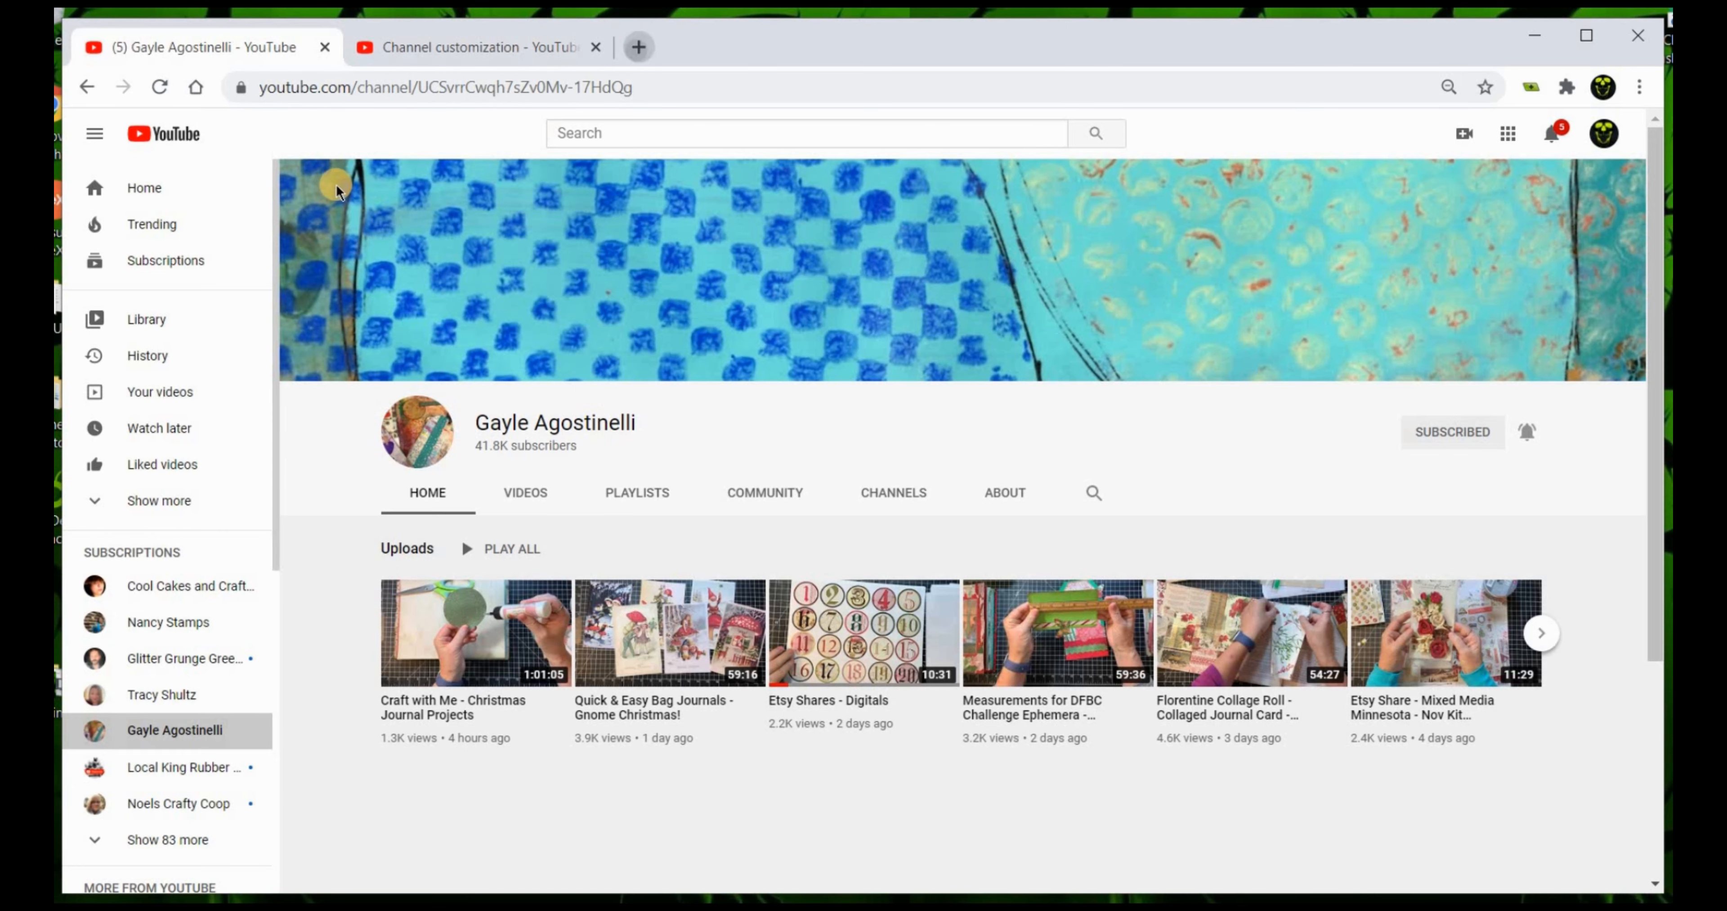
pyautogui.click(606, 280)
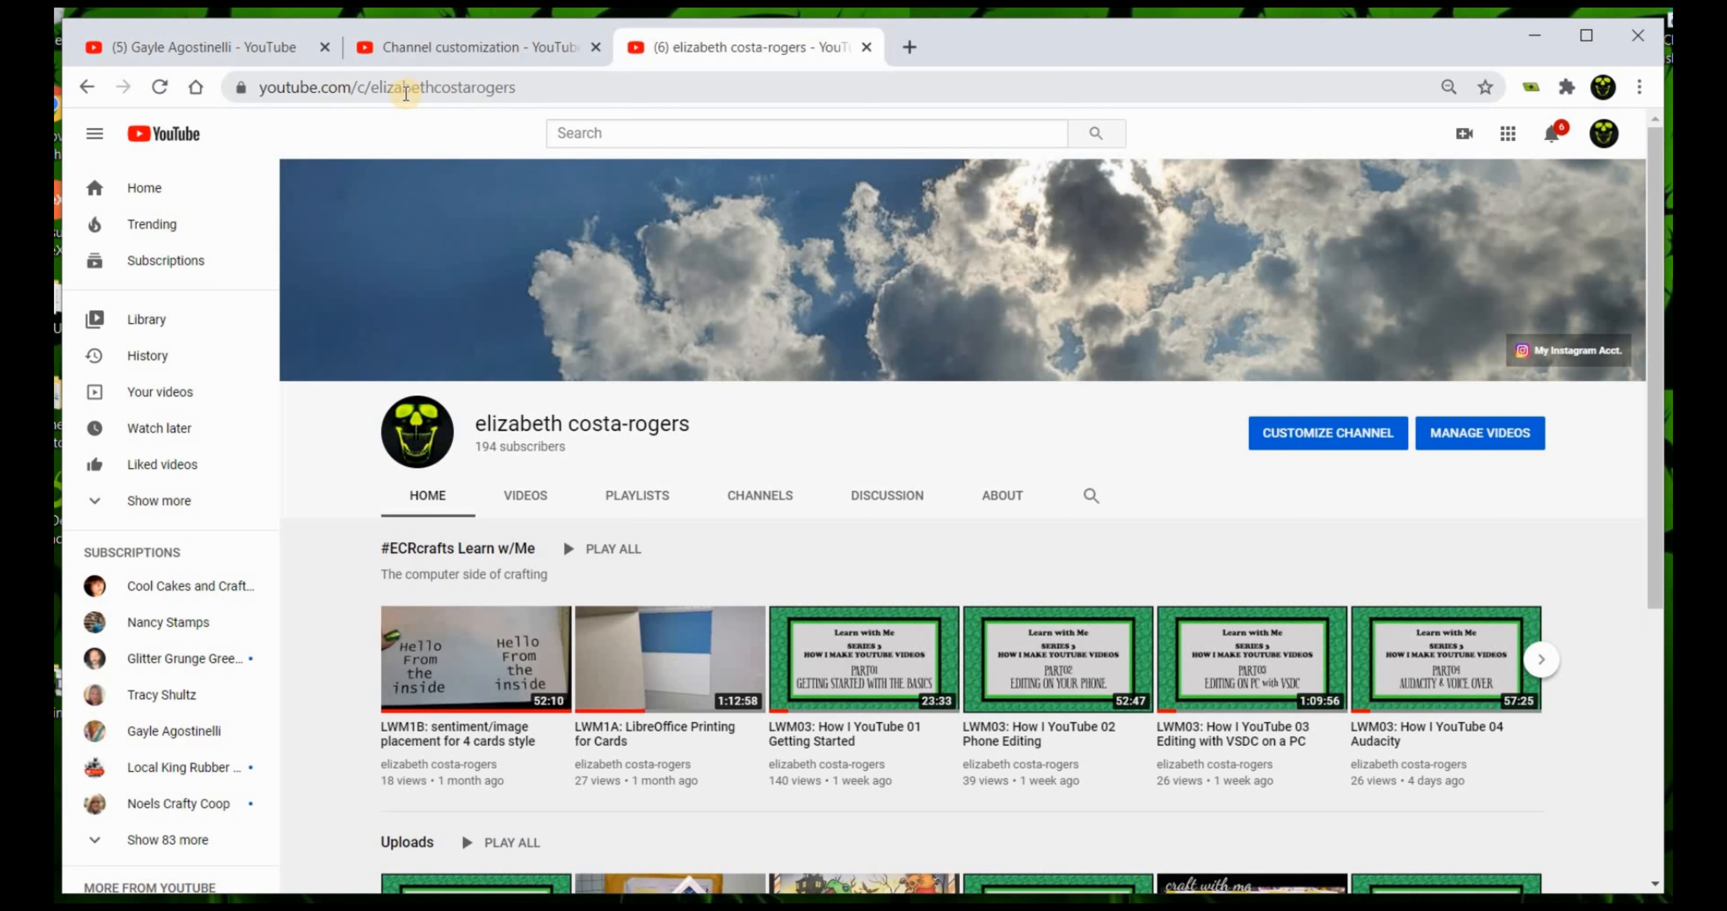
pyautogui.click(215, 49)
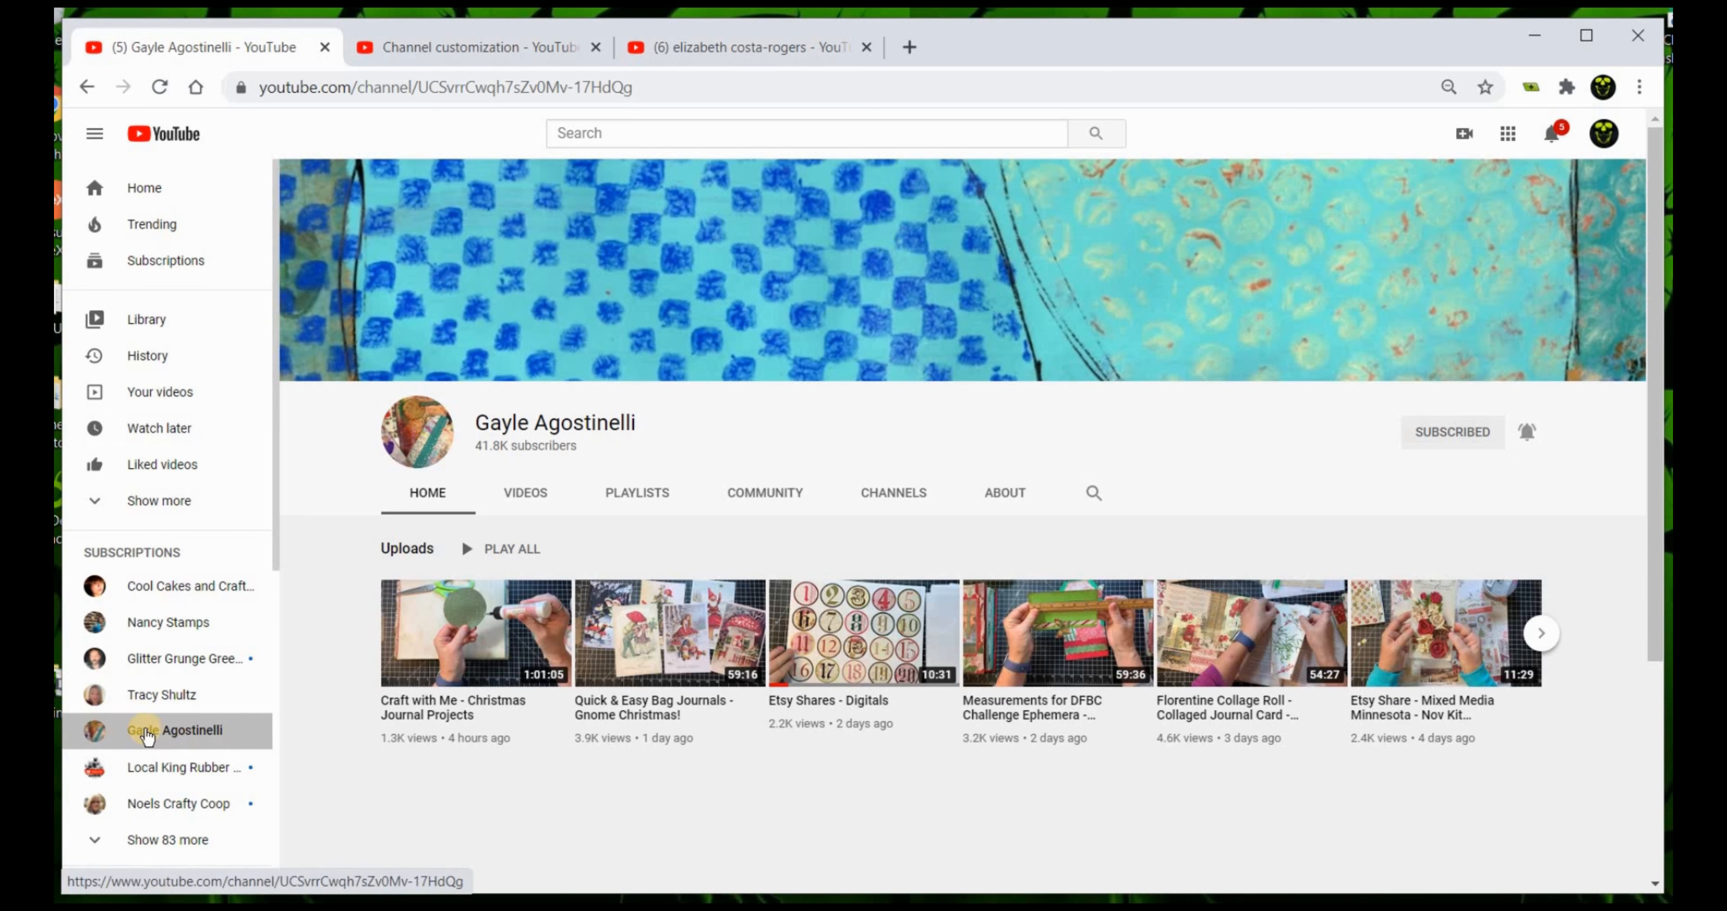
pyautogui.click(588, 84)
pyautogui.hotkey('ctrl', 'c')
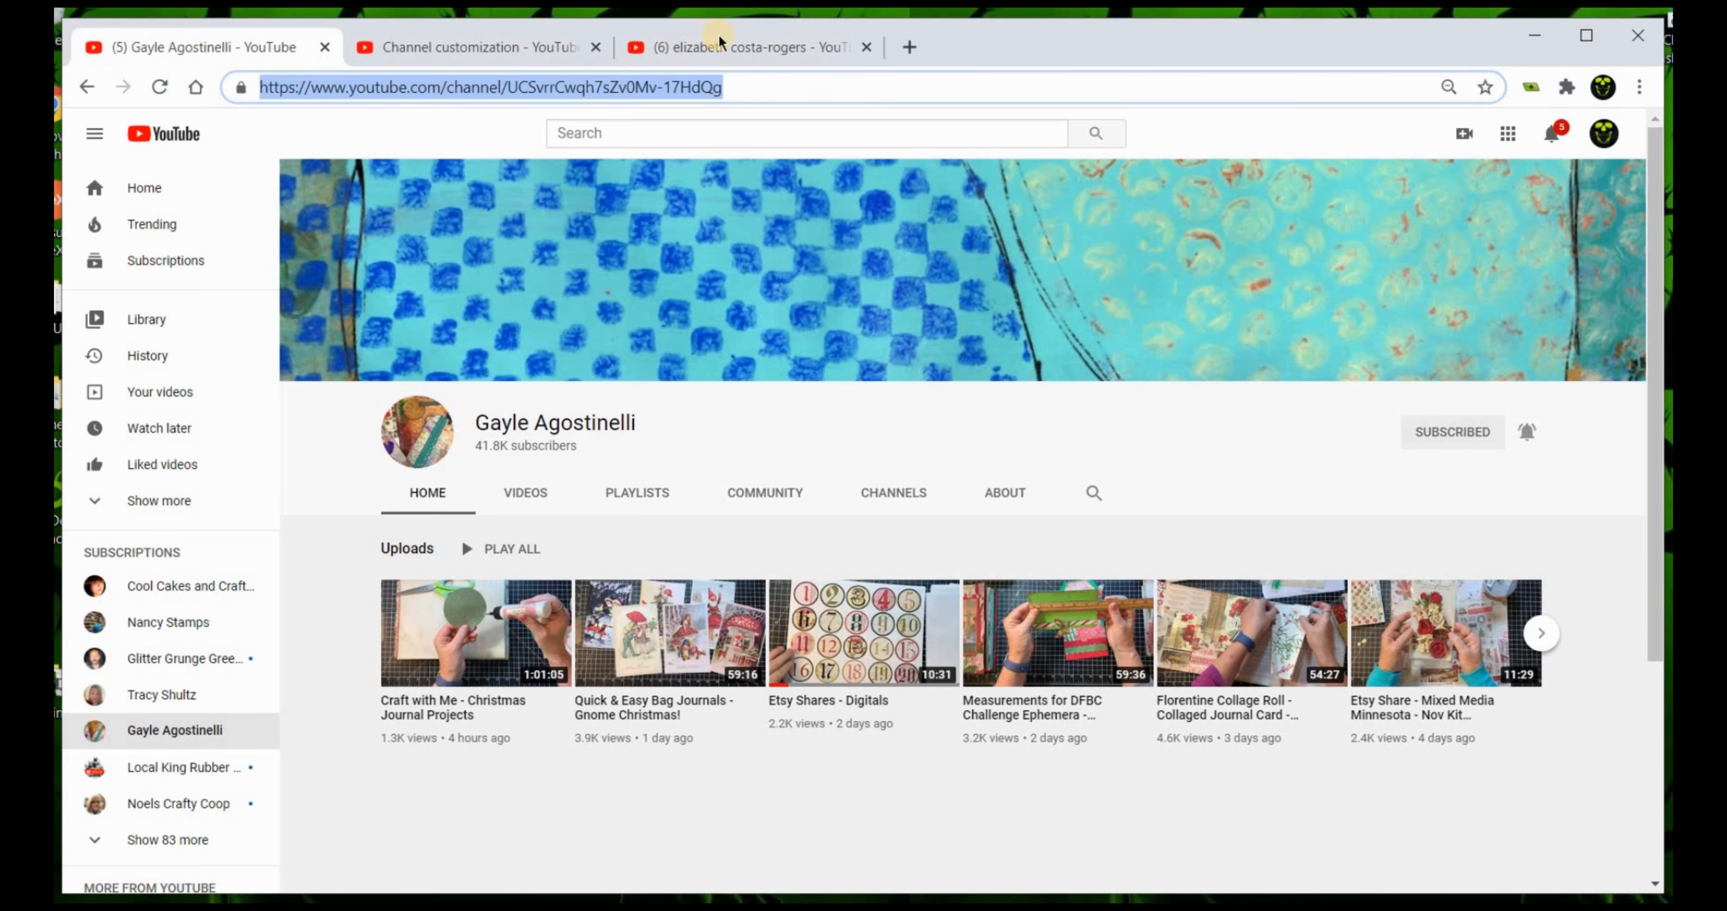
pyautogui.click(729, 43)
pyautogui.click(514, 54)
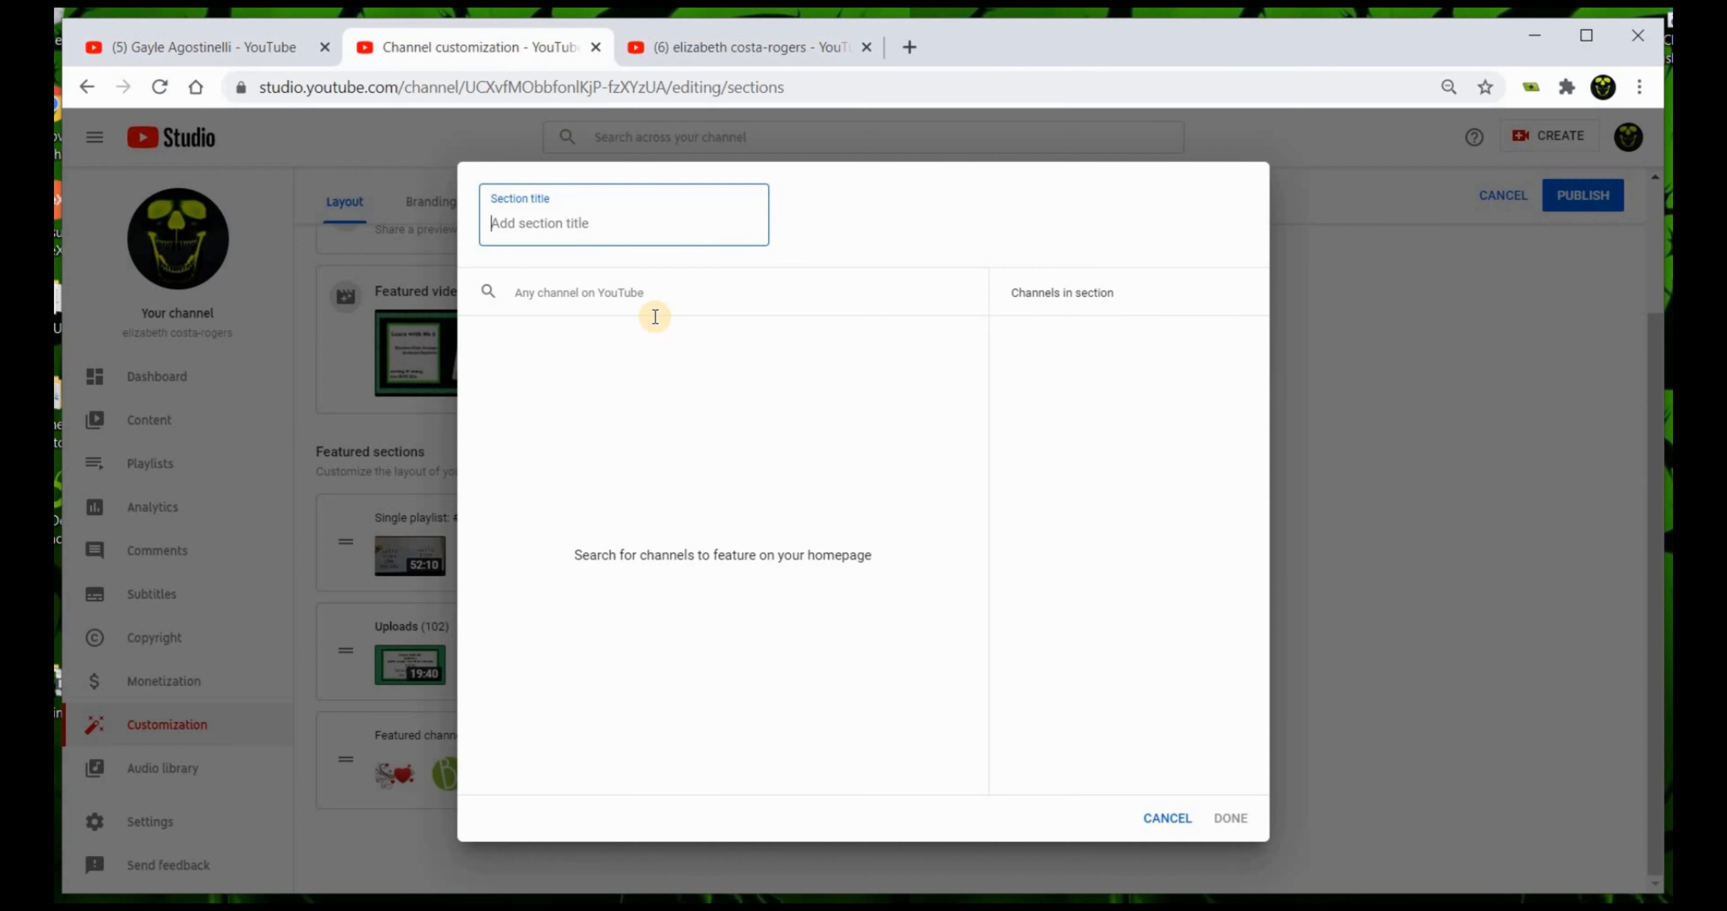
# Search for the subscribed channel by its copied URL and add it as an untitled Featured channels section
pyautogui.click(558, 301)
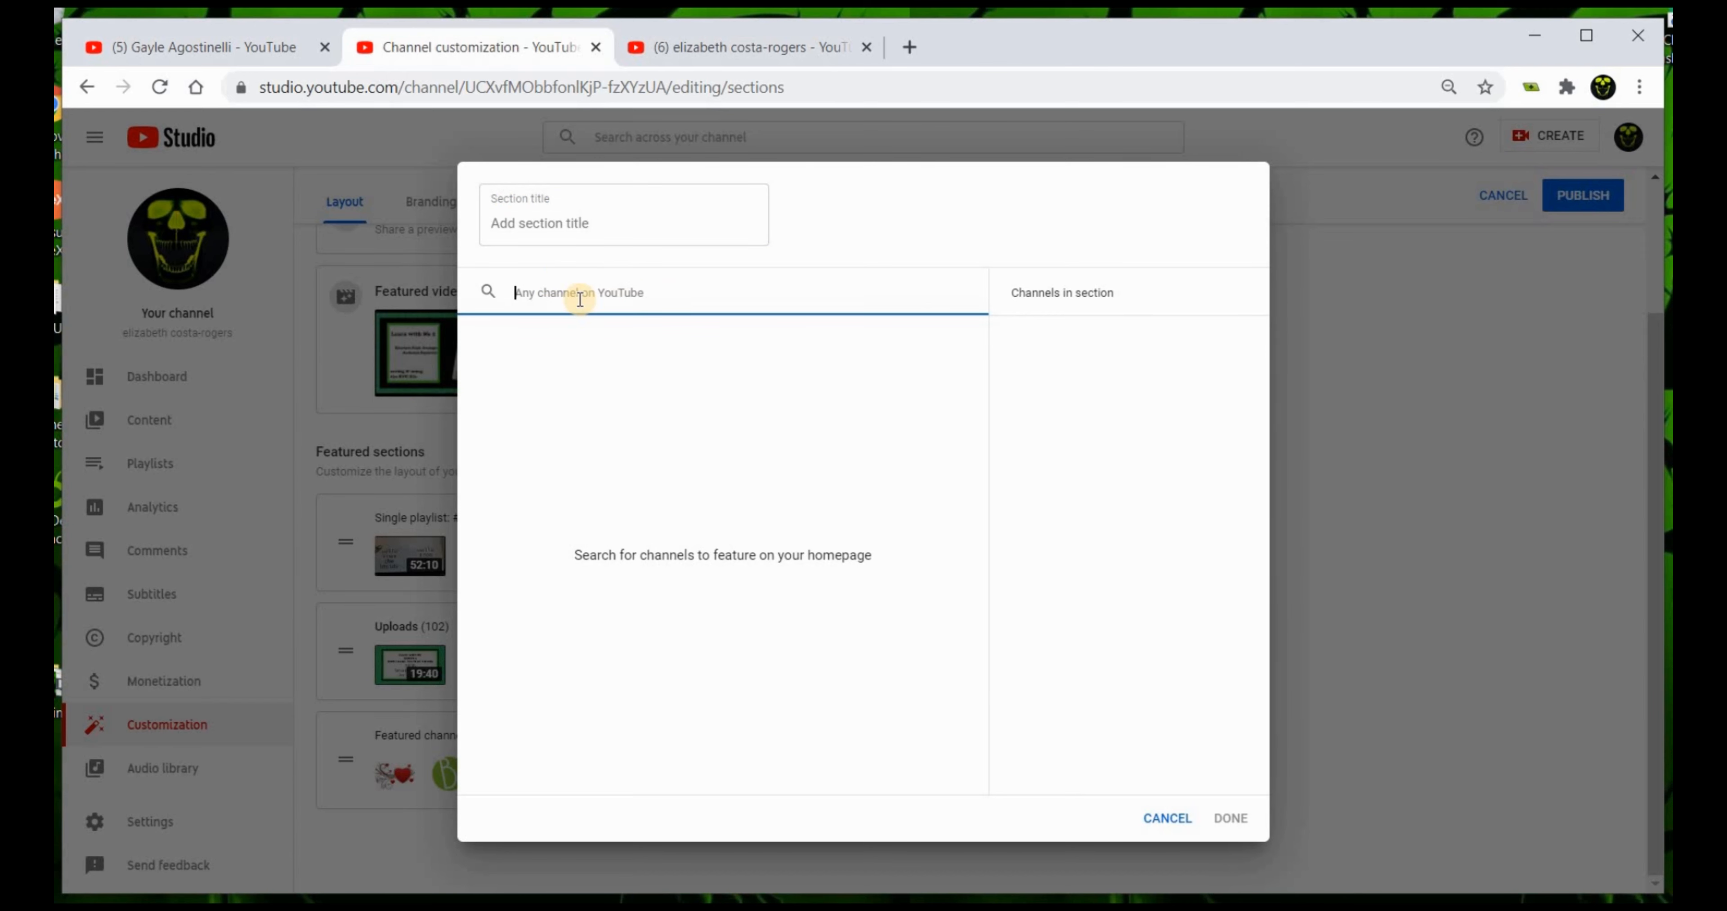
pyautogui.hotkey('ctrl', 'v')
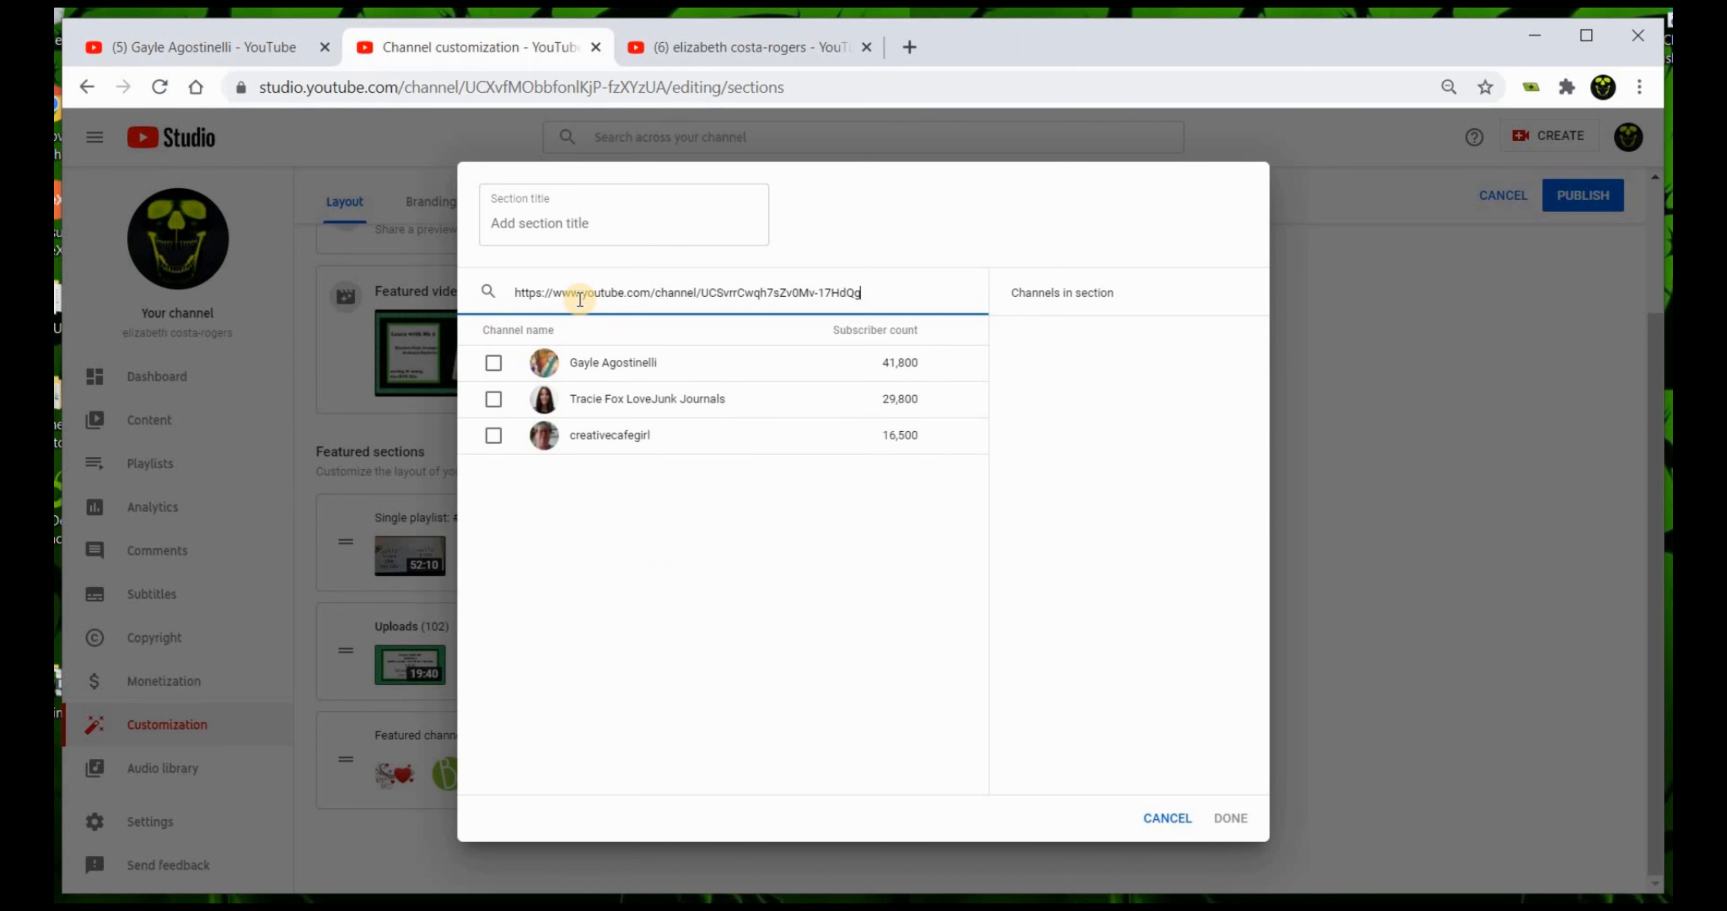
pyautogui.click(494, 363)
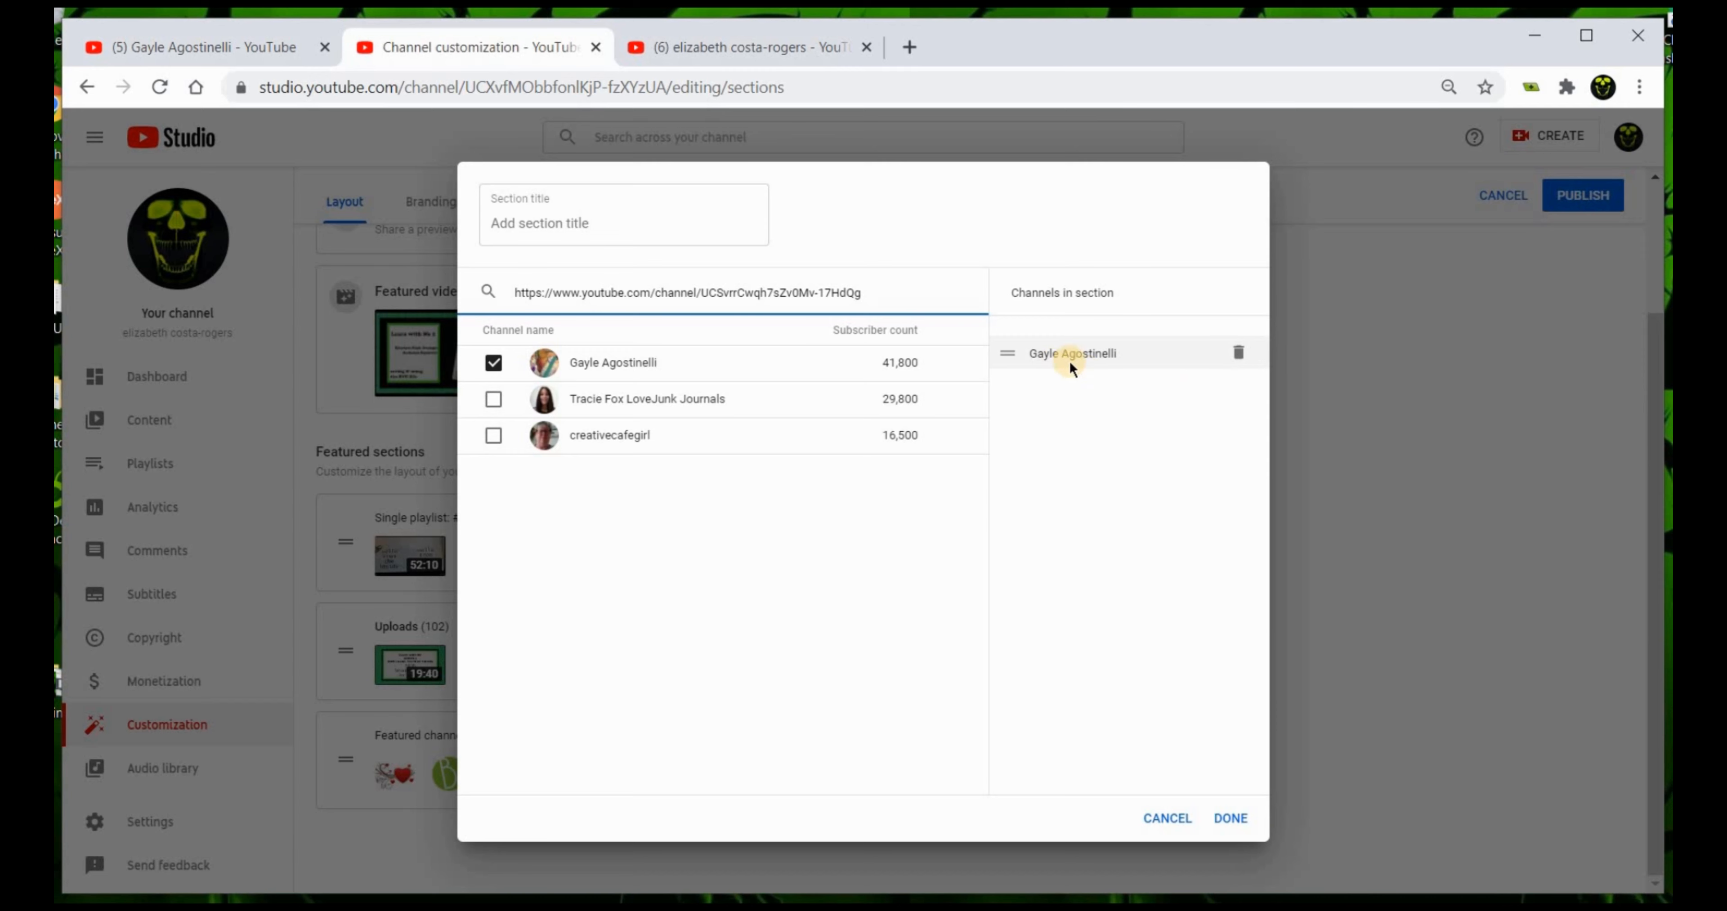
pyautogui.click(1238, 354)
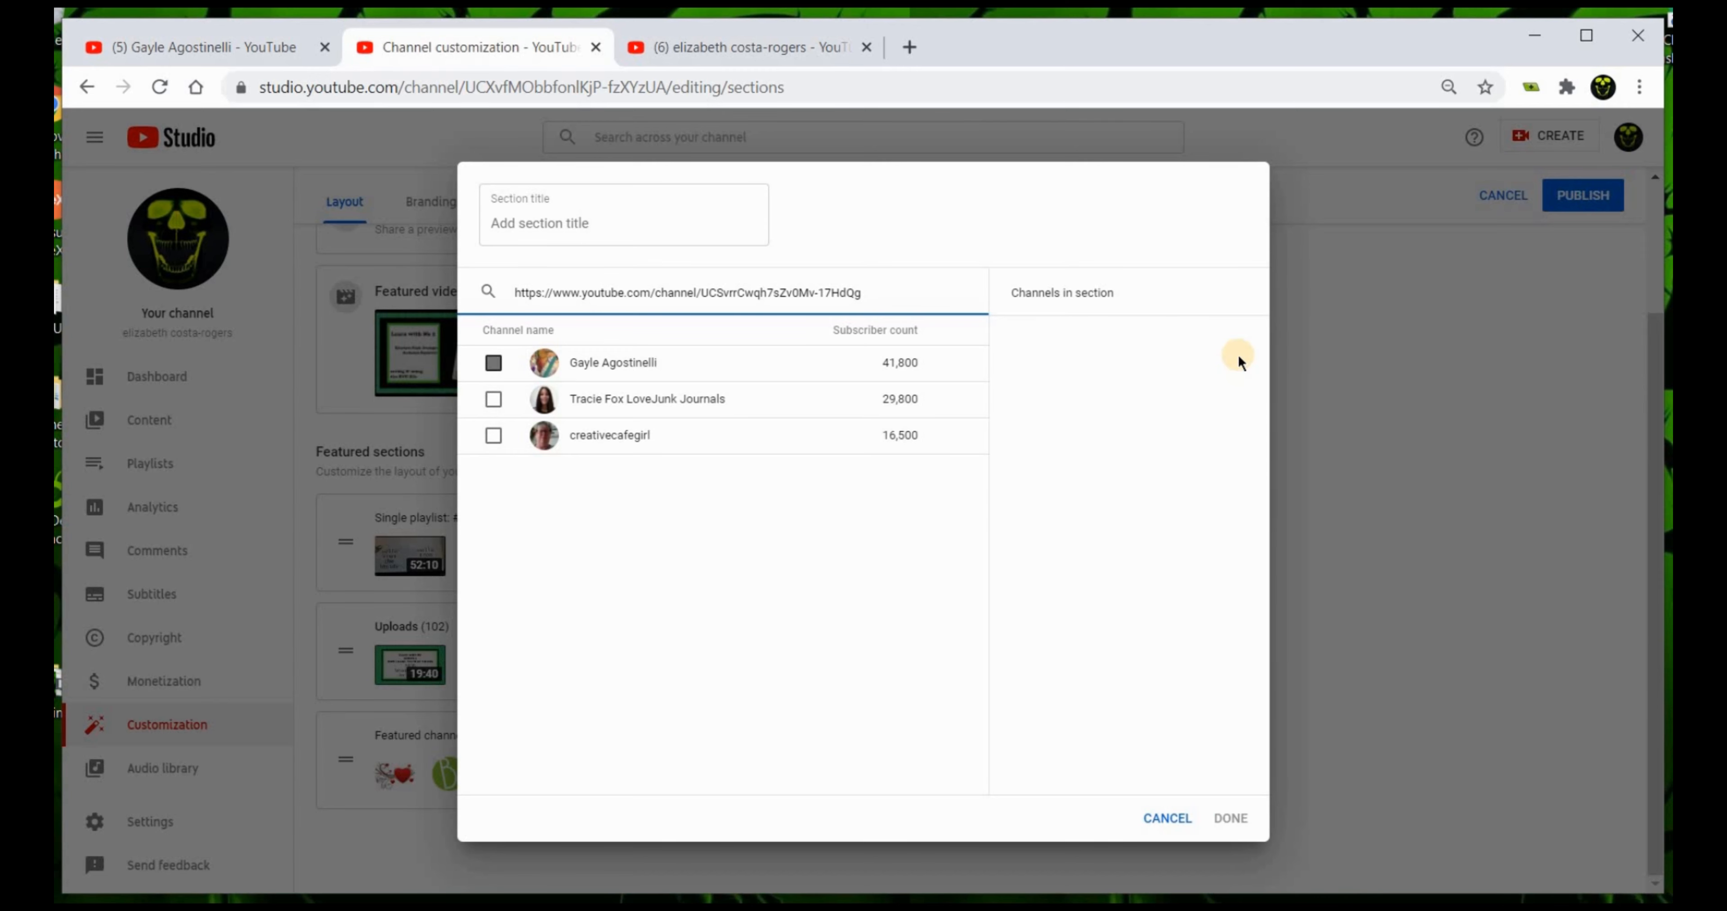
pyautogui.click(494, 366)
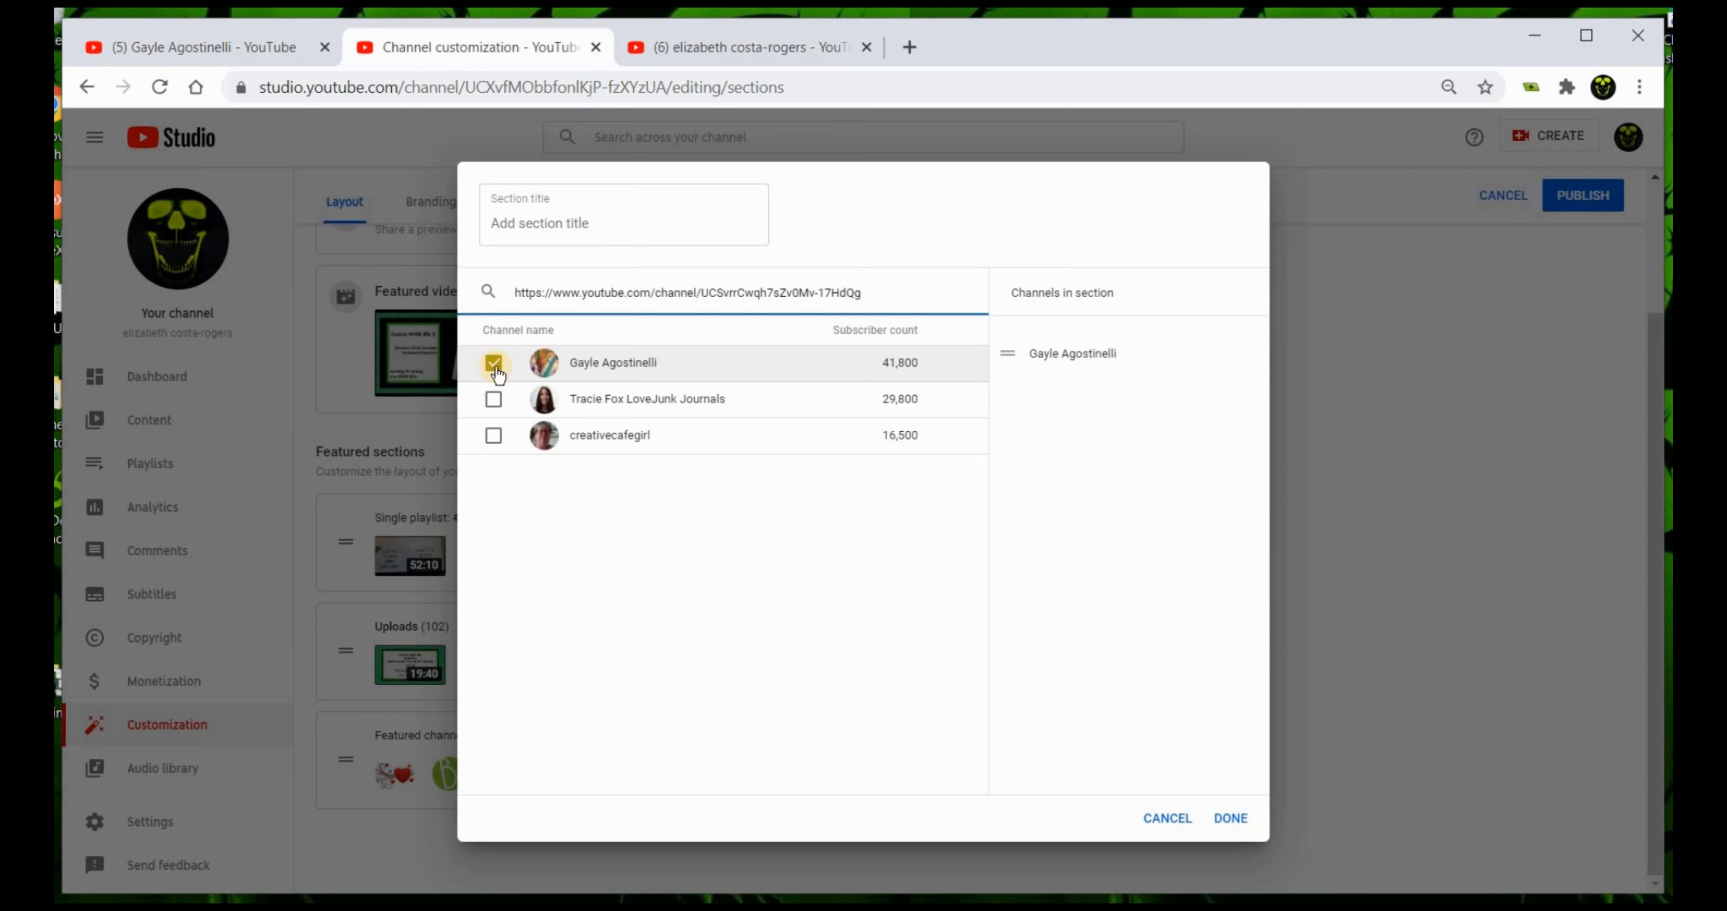
pyautogui.click(1234, 819)
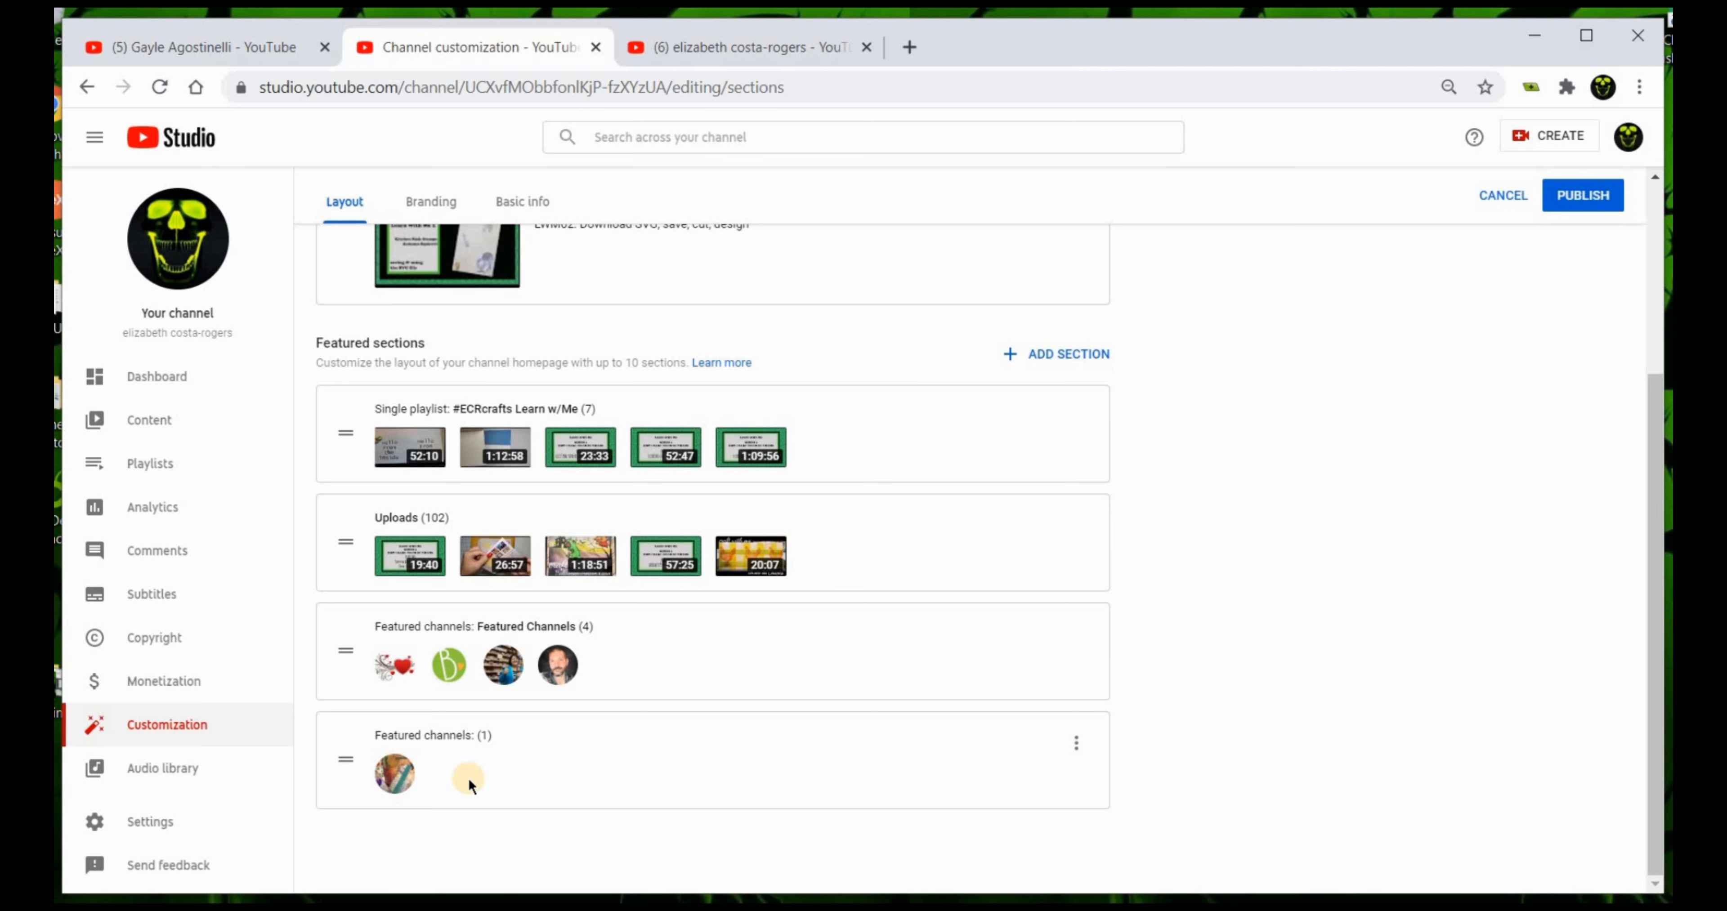
# Remove the untitled Featured channels section from the layout
pyautogui.click(1083, 740)
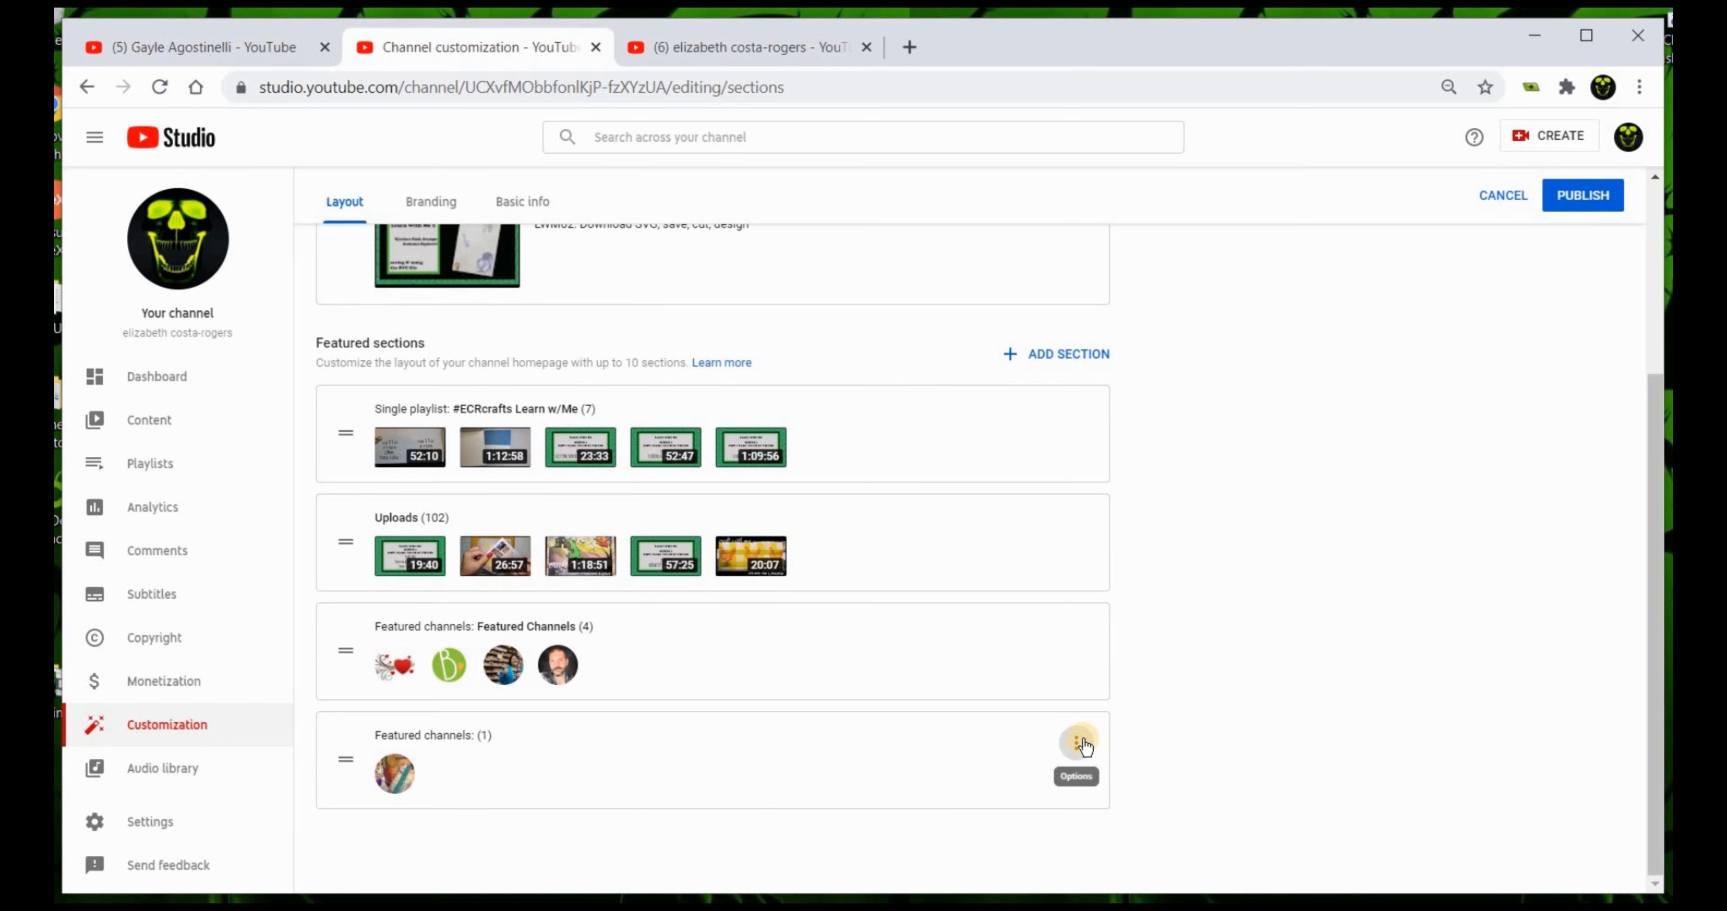
pyautogui.click(1125, 776)
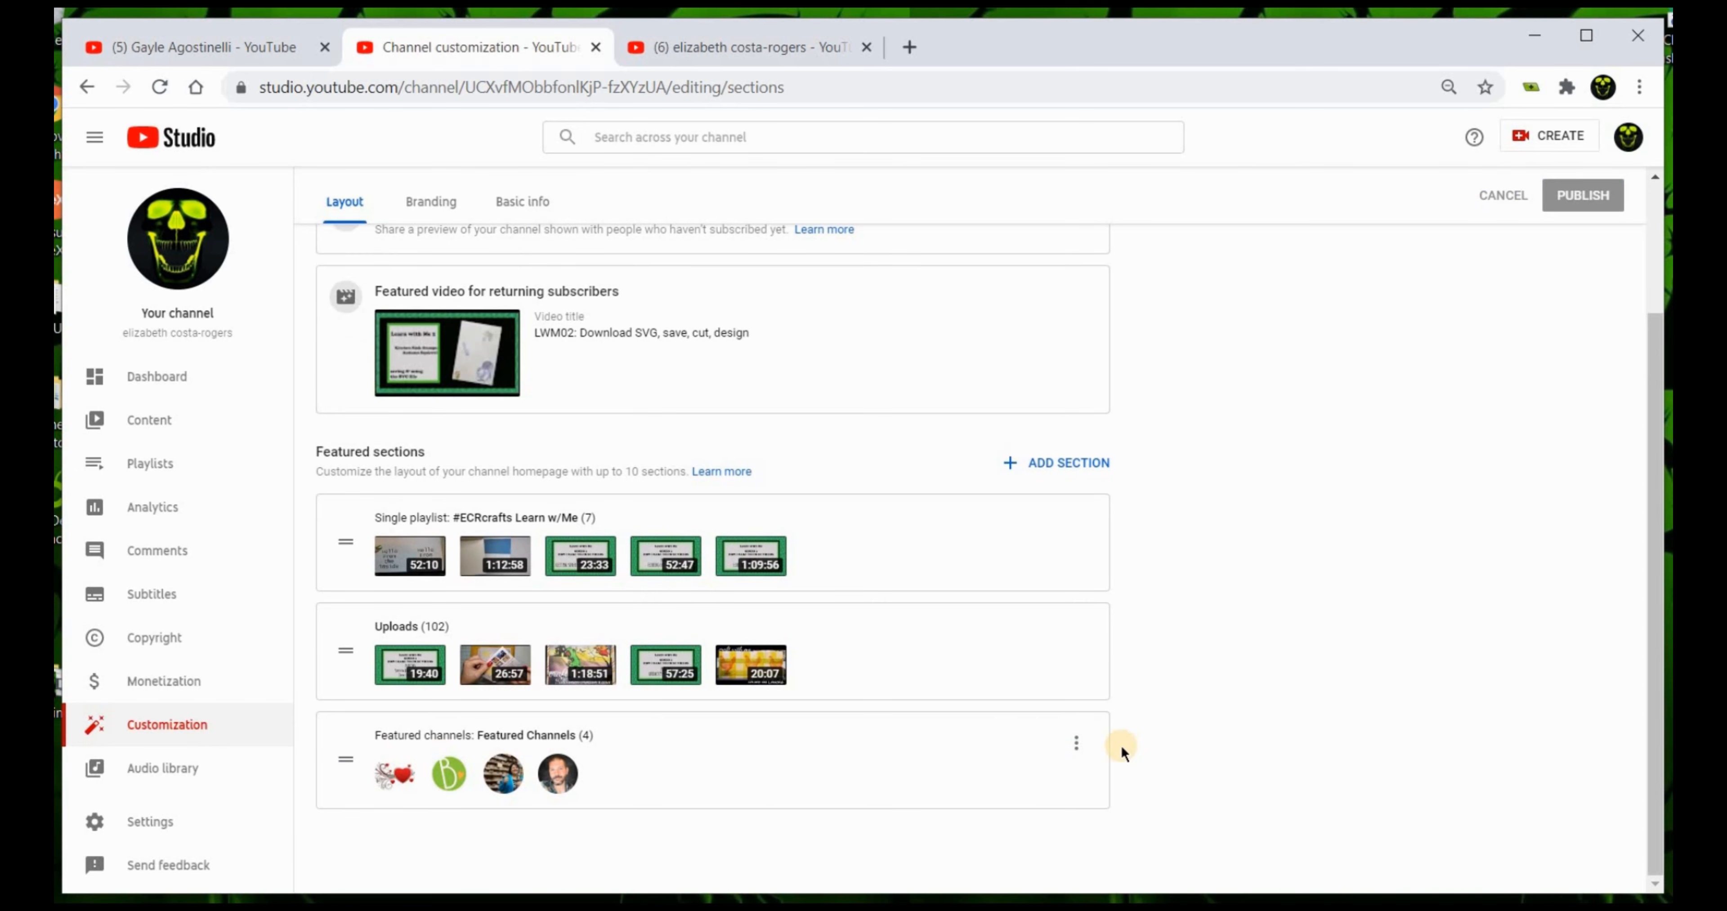
# Edit the existing Featured Channels section, search for the subscribed channel by its copied URL, and add it to the section
pyautogui.click(1076, 759)
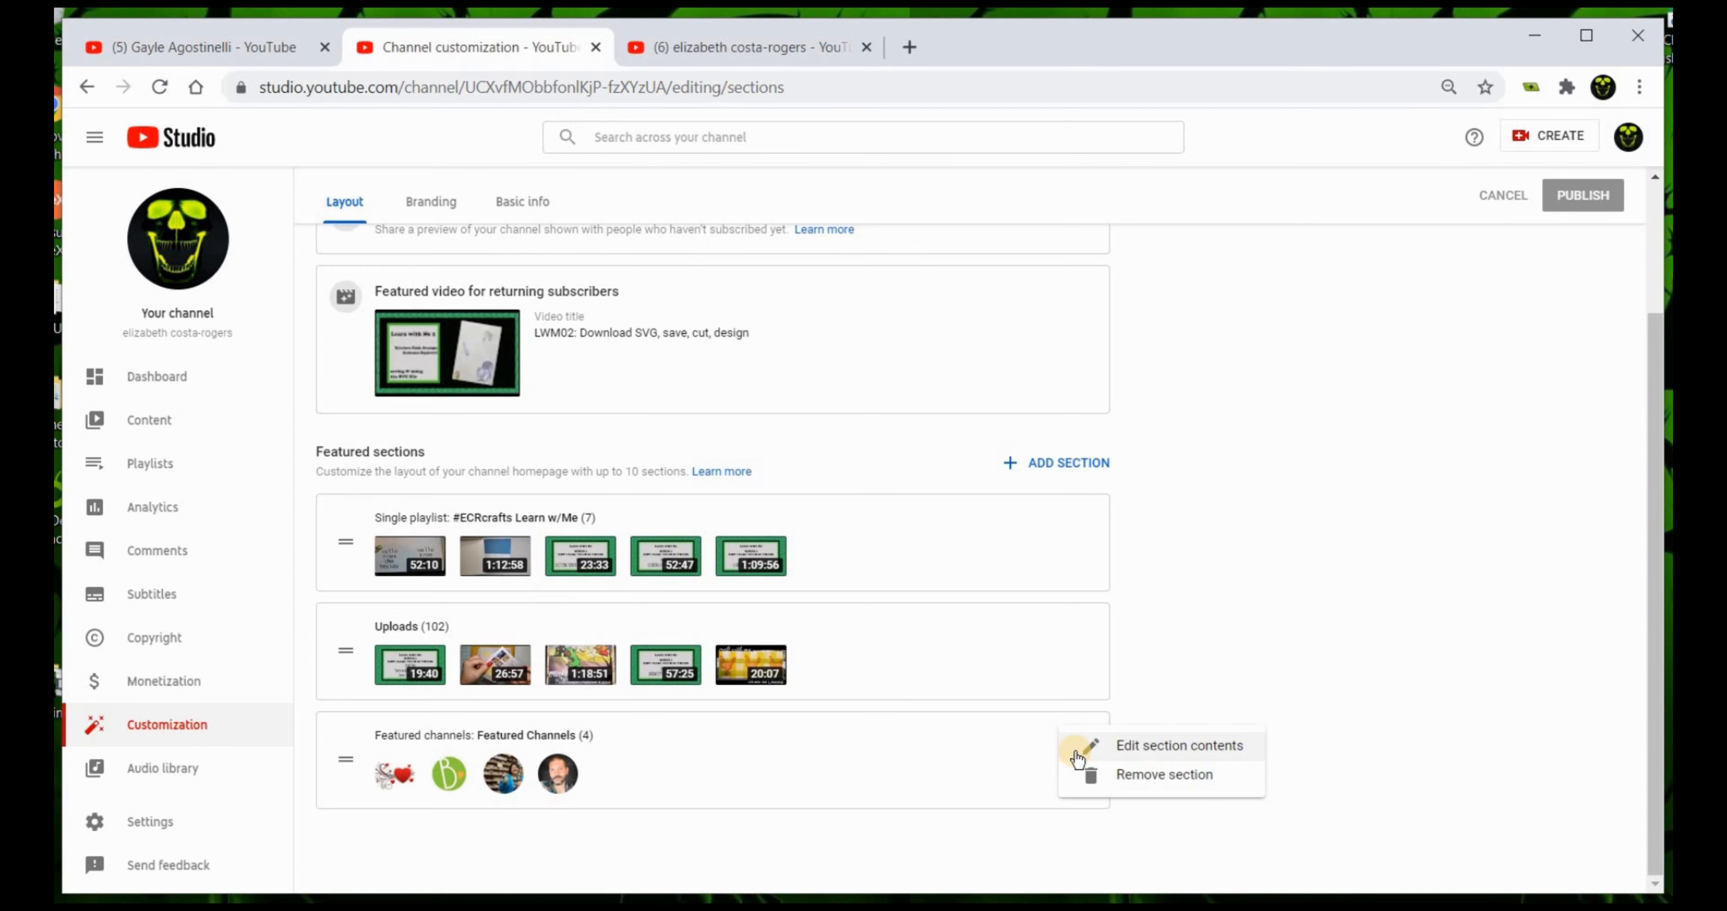
pyautogui.click(1158, 756)
pyautogui.click(582, 299)
pyautogui.hotkey('ctrl', 'v')
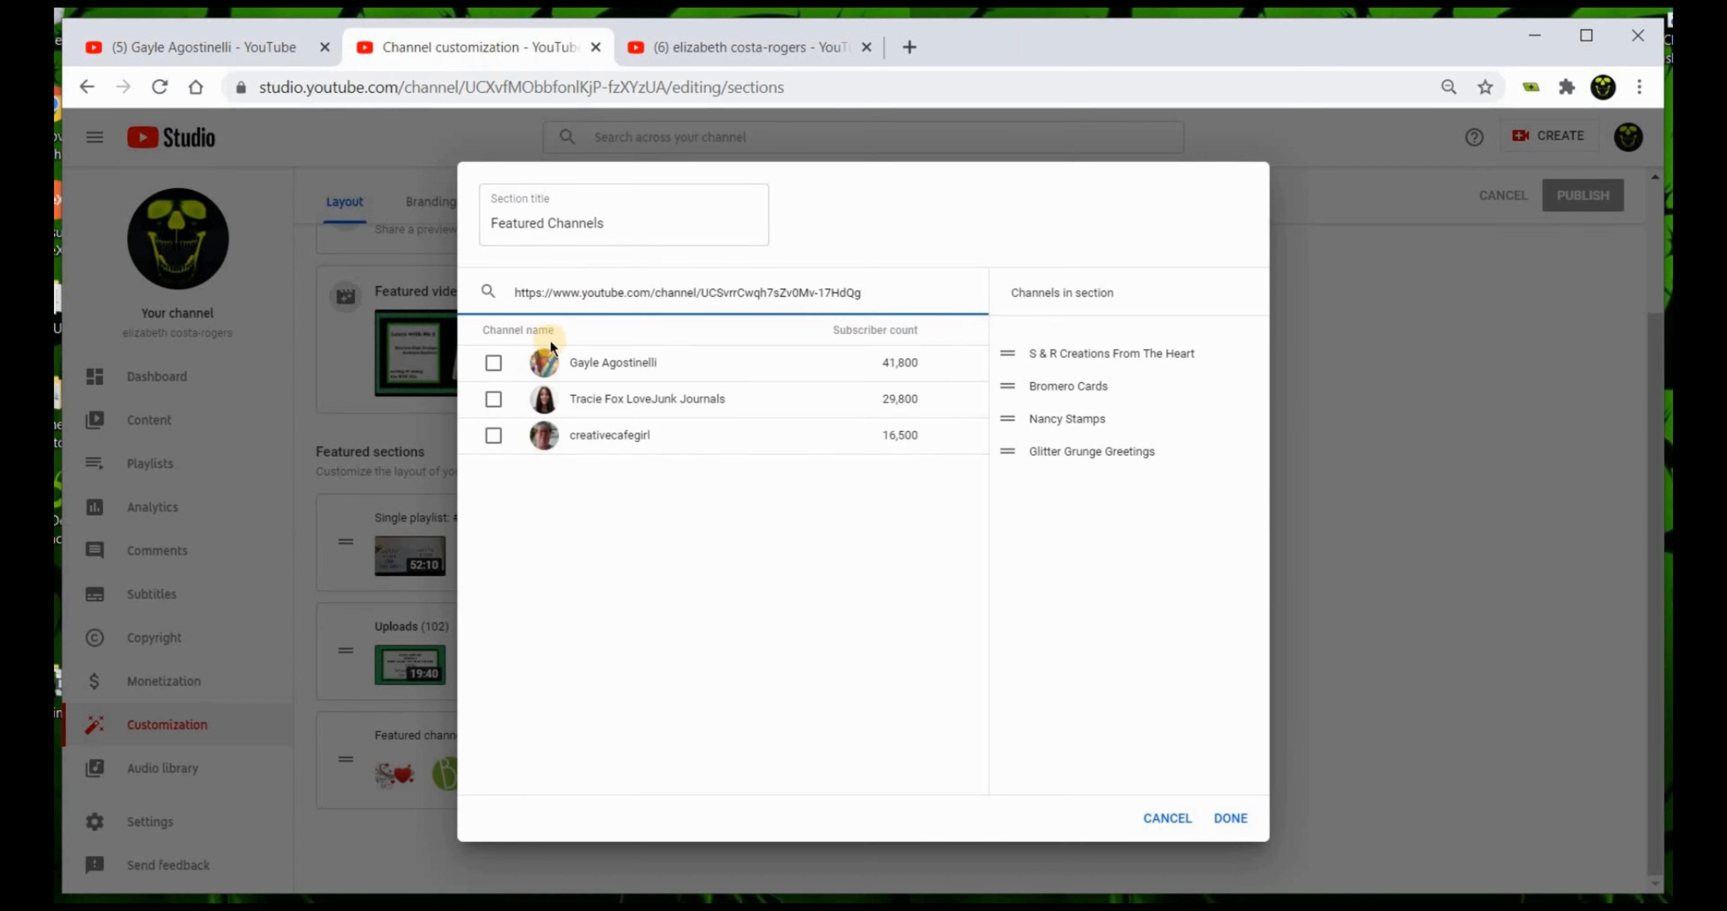
pyautogui.click(493, 362)
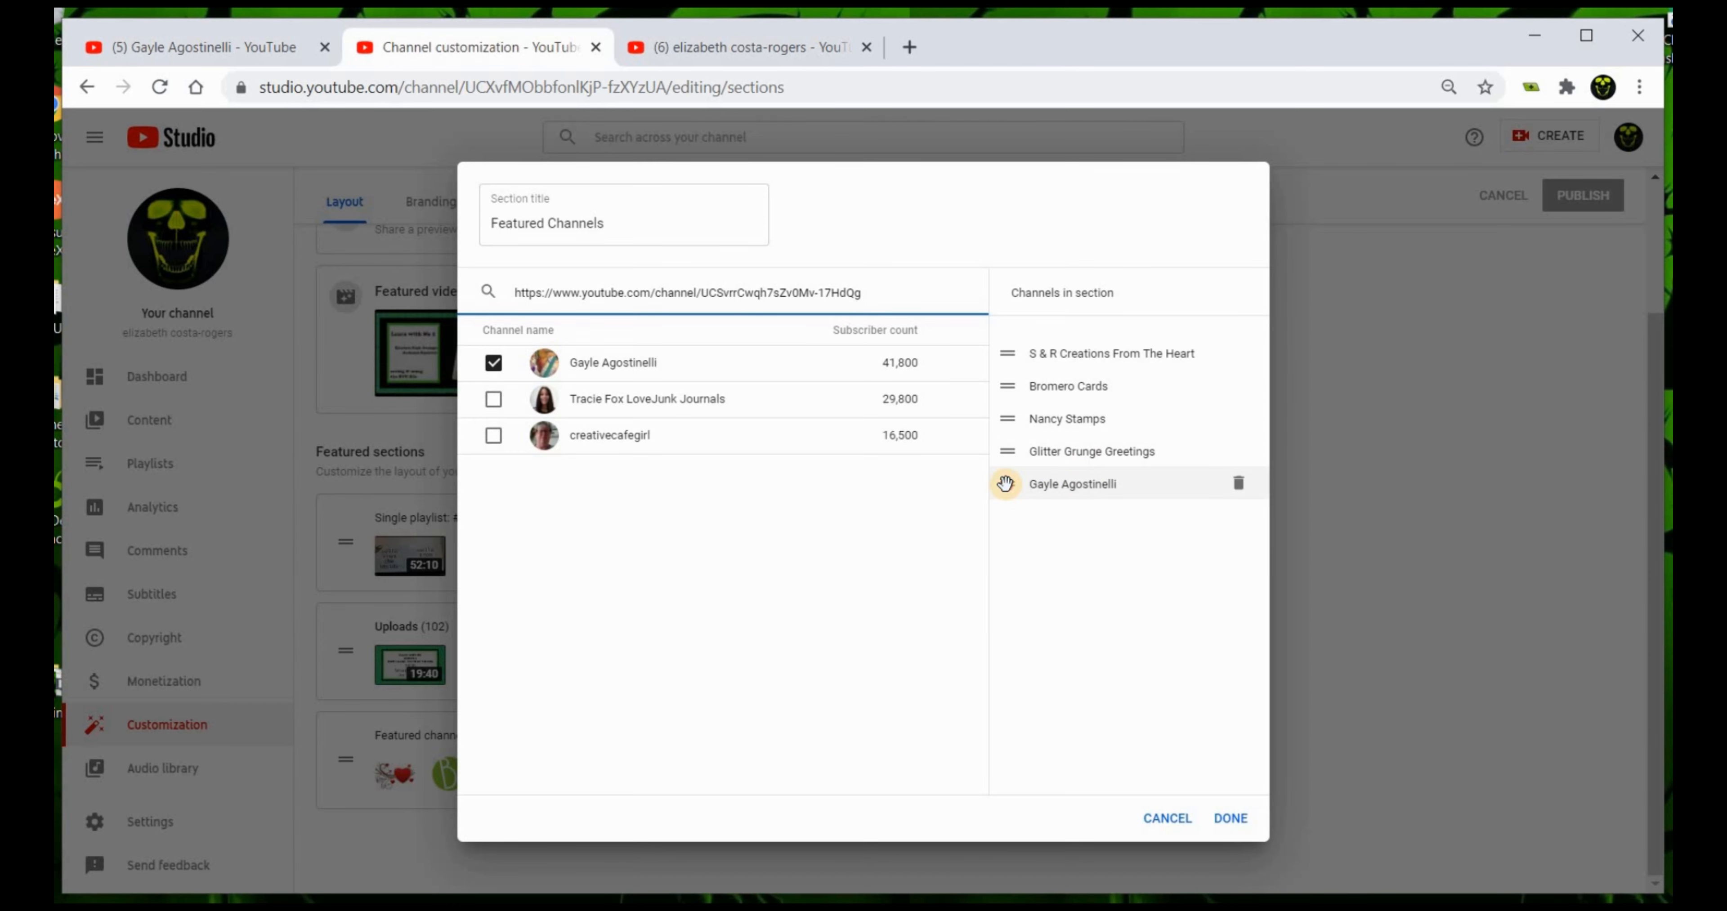
# Reorder the section so the newly added channel is first and S & R Creations From The Heart fourth, and publish the changes
pyautogui.moveTo(1007, 489); pyautogui.dragTo(1009, 453)
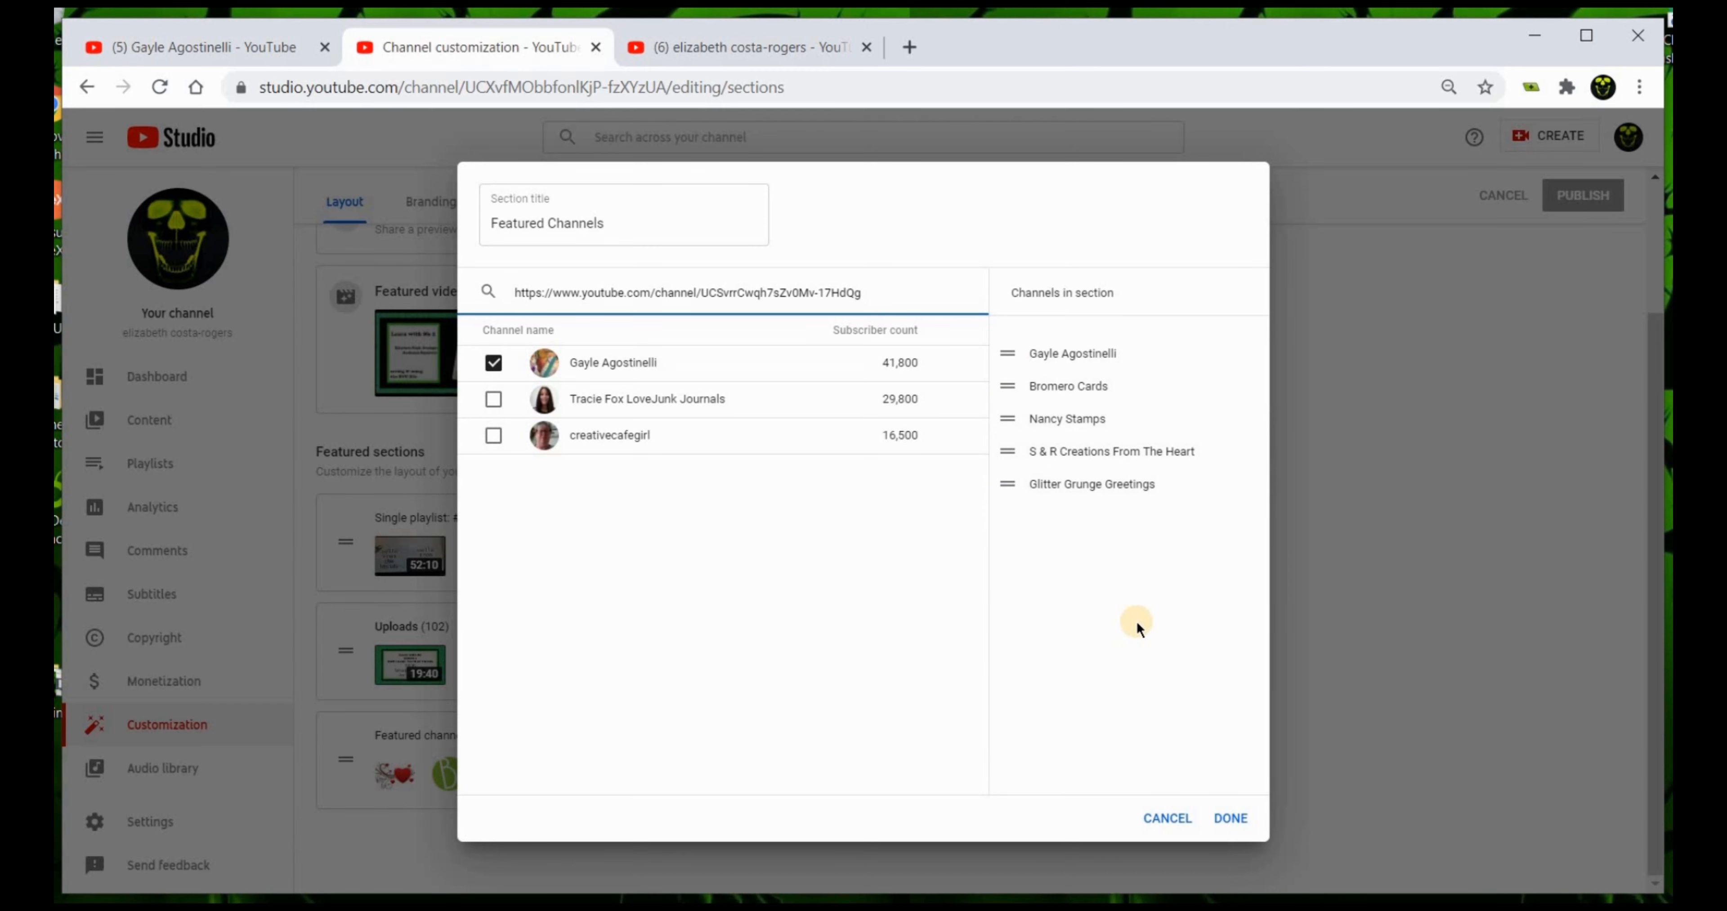
pyautogui.moveTo(1239, 492)
pyautogui.click(1233, 818)
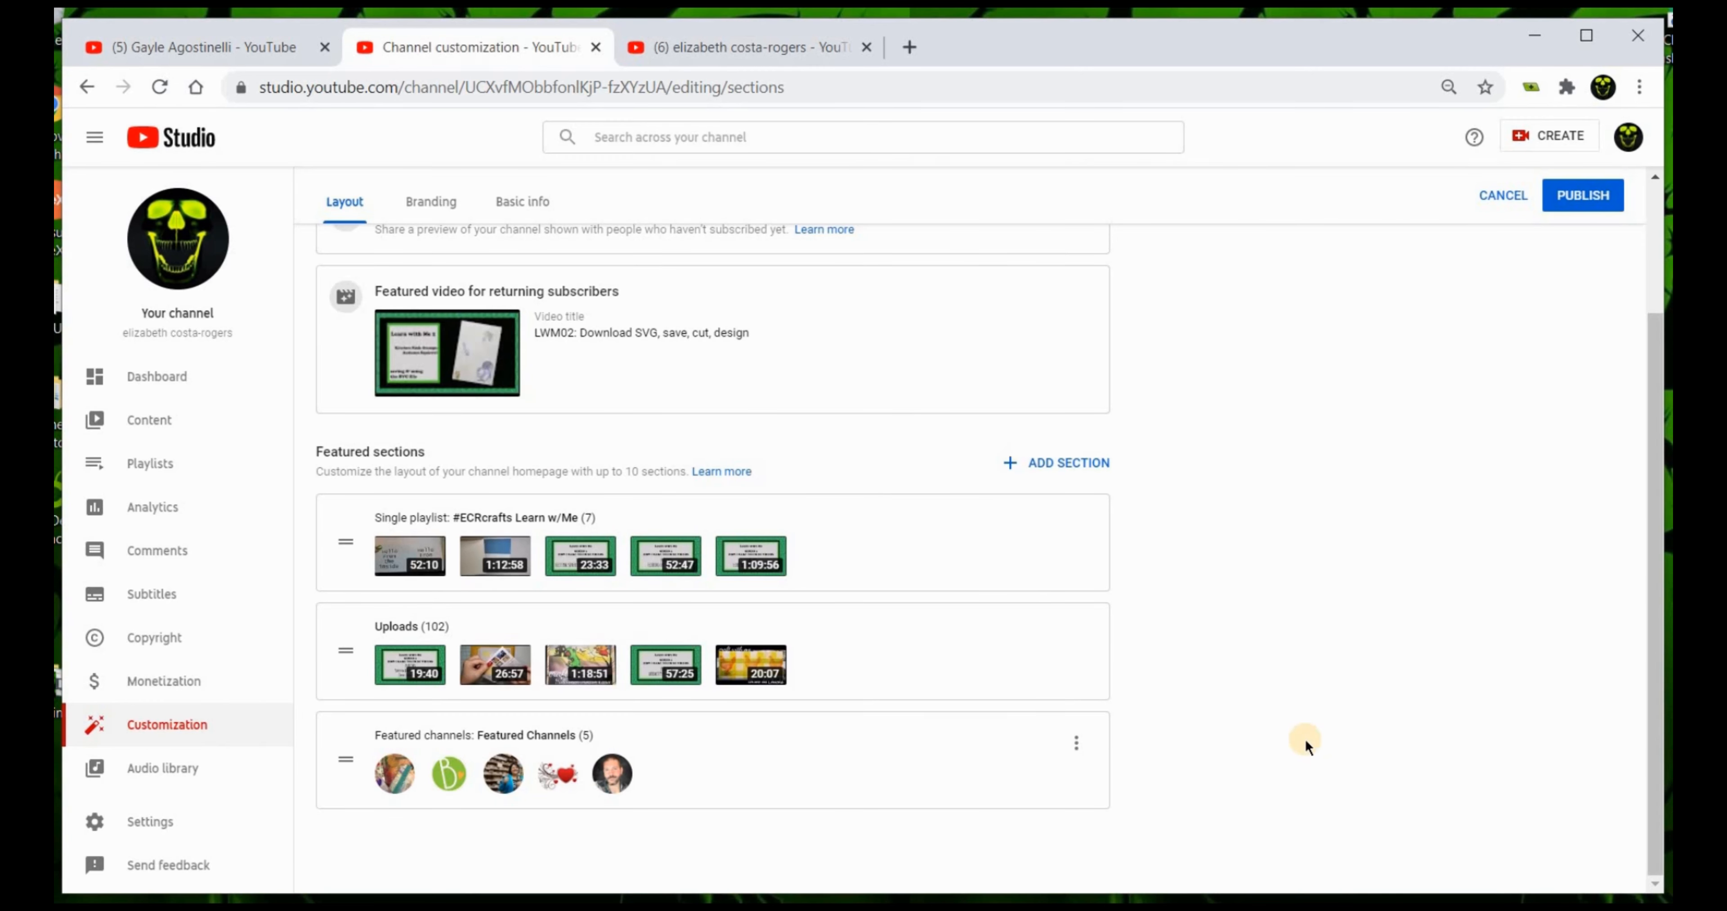
pyautogui.click(1585, 194)
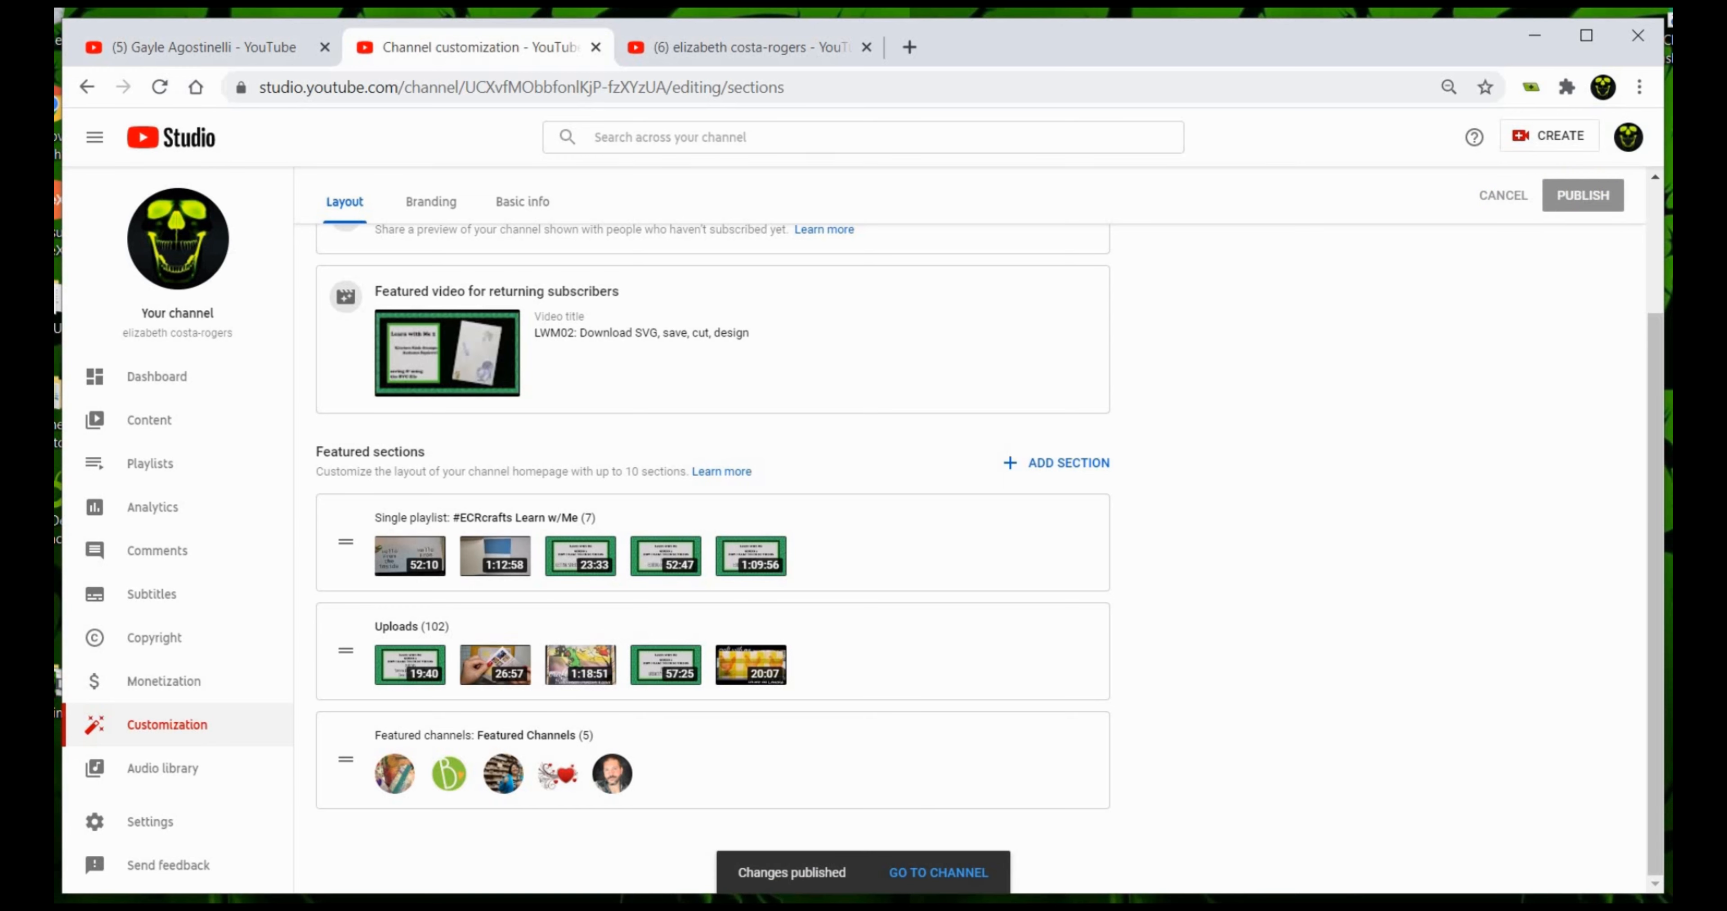
# Close the subscribed channel's page and check the Featured Channels row on your own channel's home page, reloading it
pyautogui.click(188, 47)
pyautogui.click(559, 87)
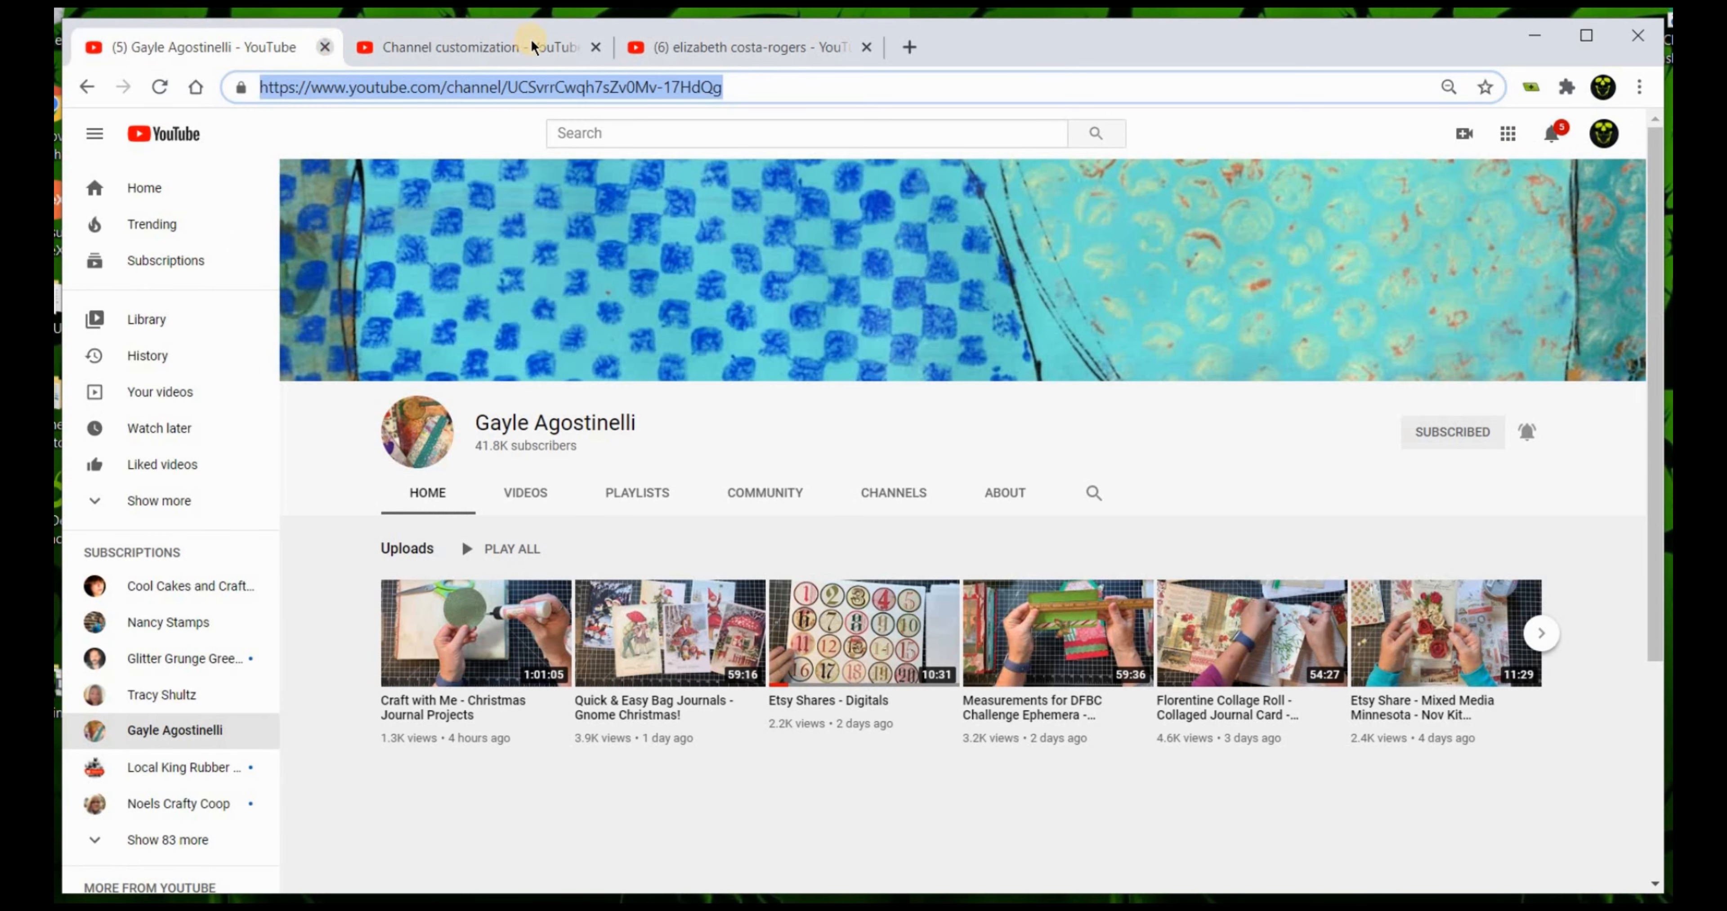
pyautogui.click(327, 47)
pyautogui.click(469, 47)
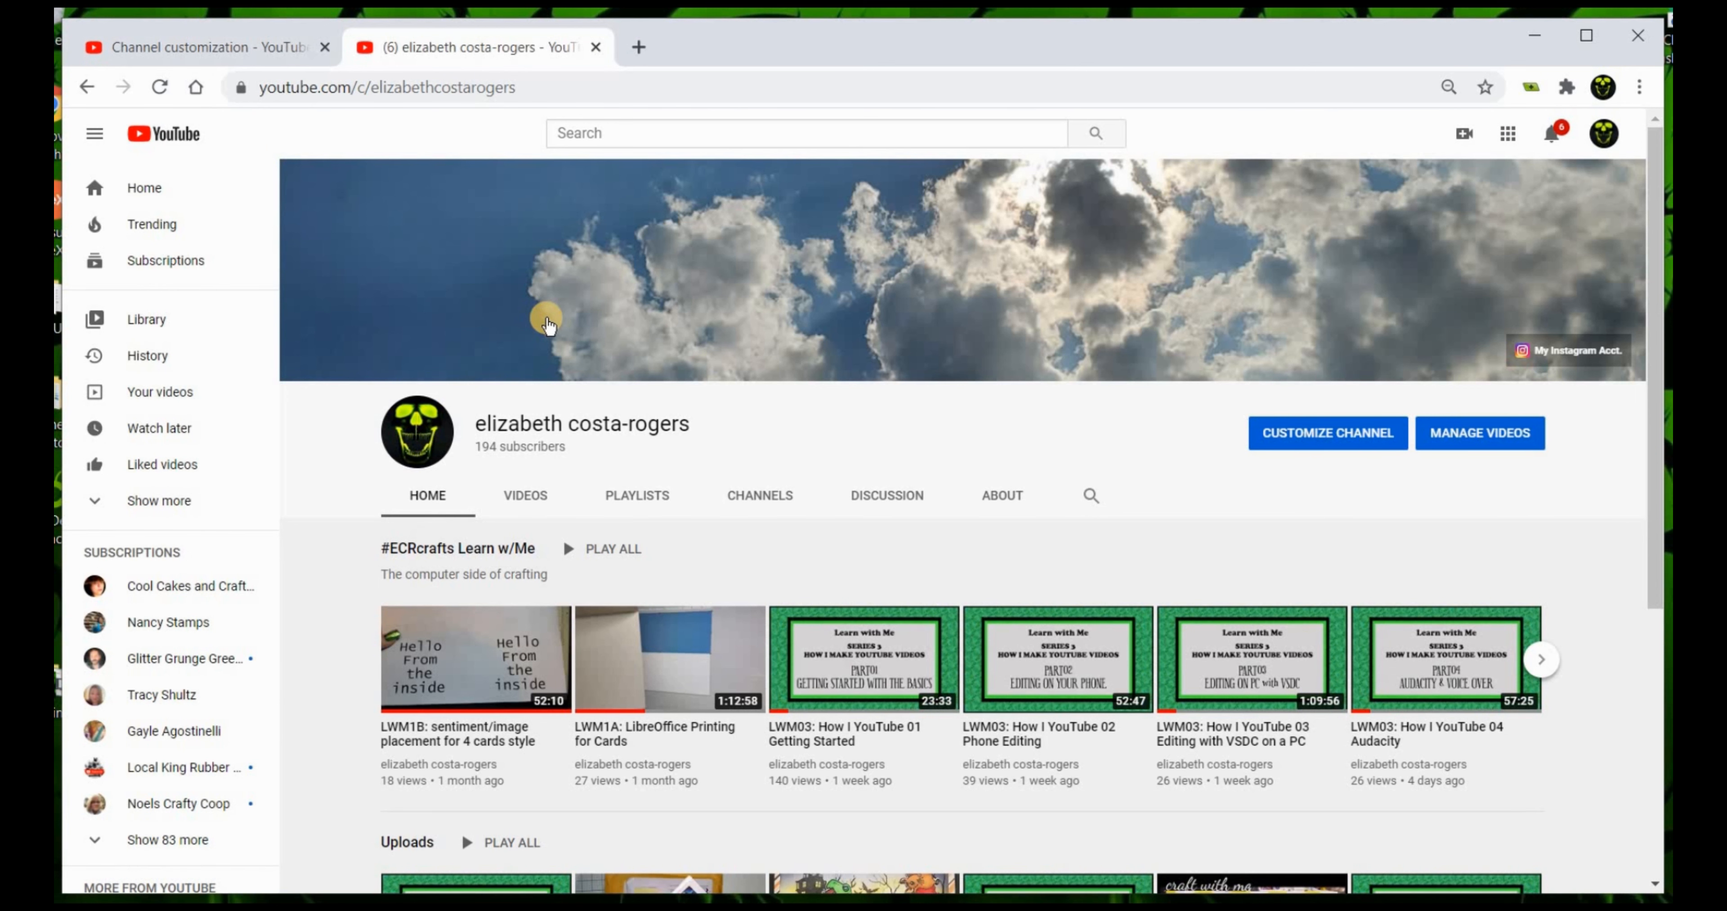
pyautogui.scroll(-5, 547, 322)
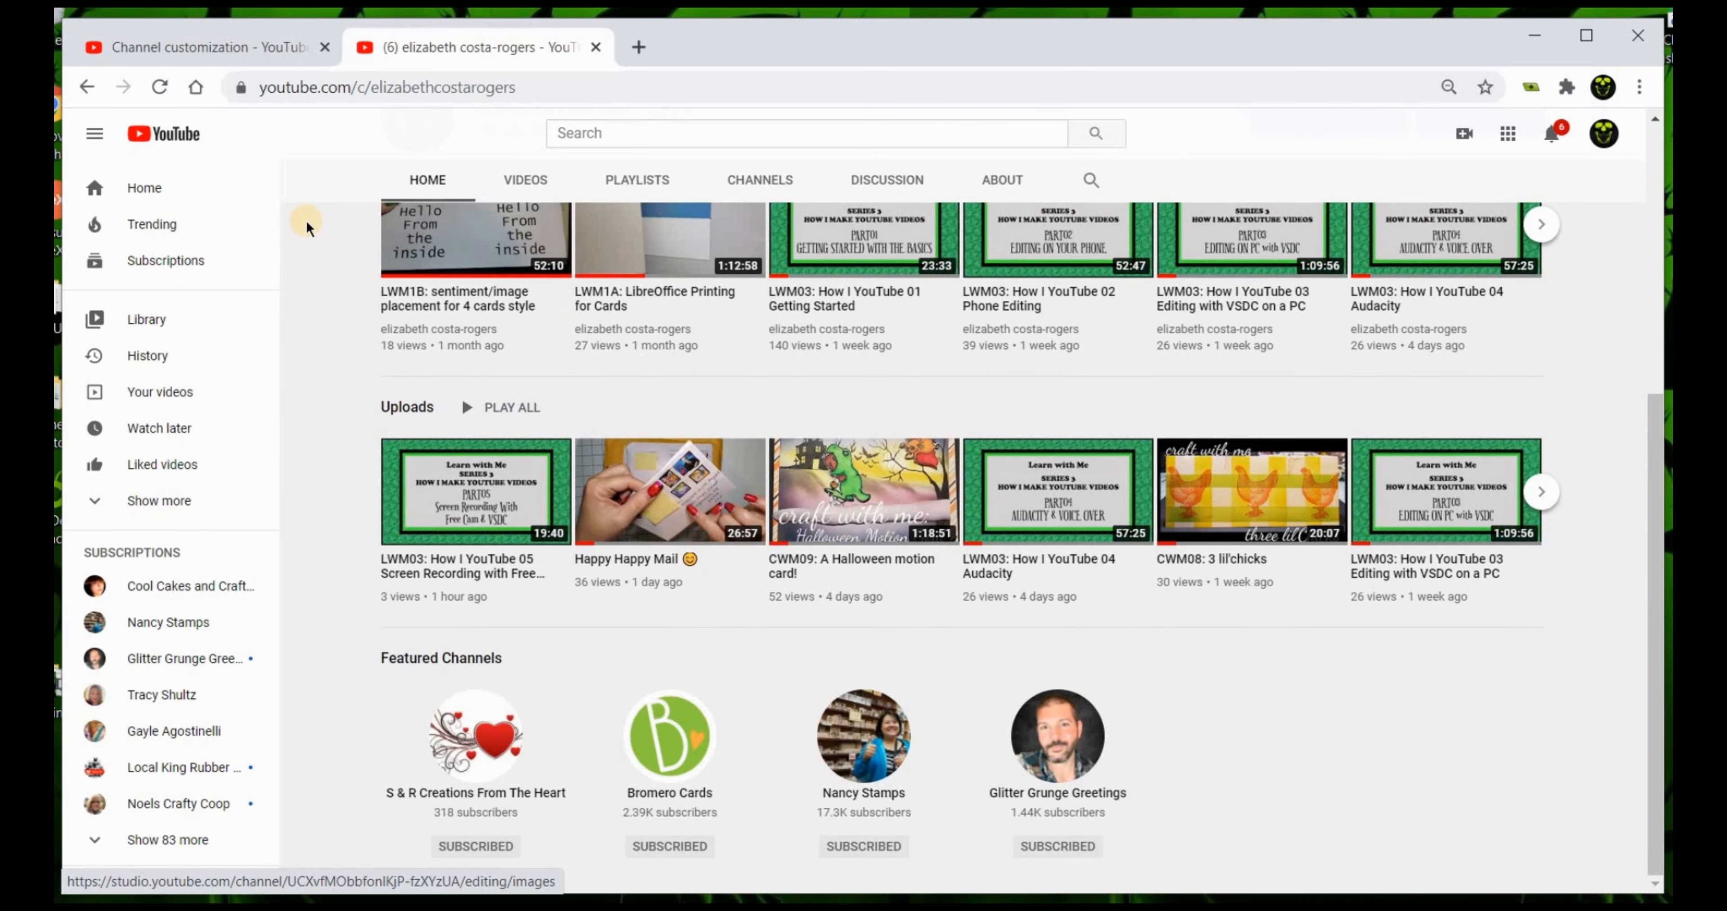
pyautogui.click(159, 88)
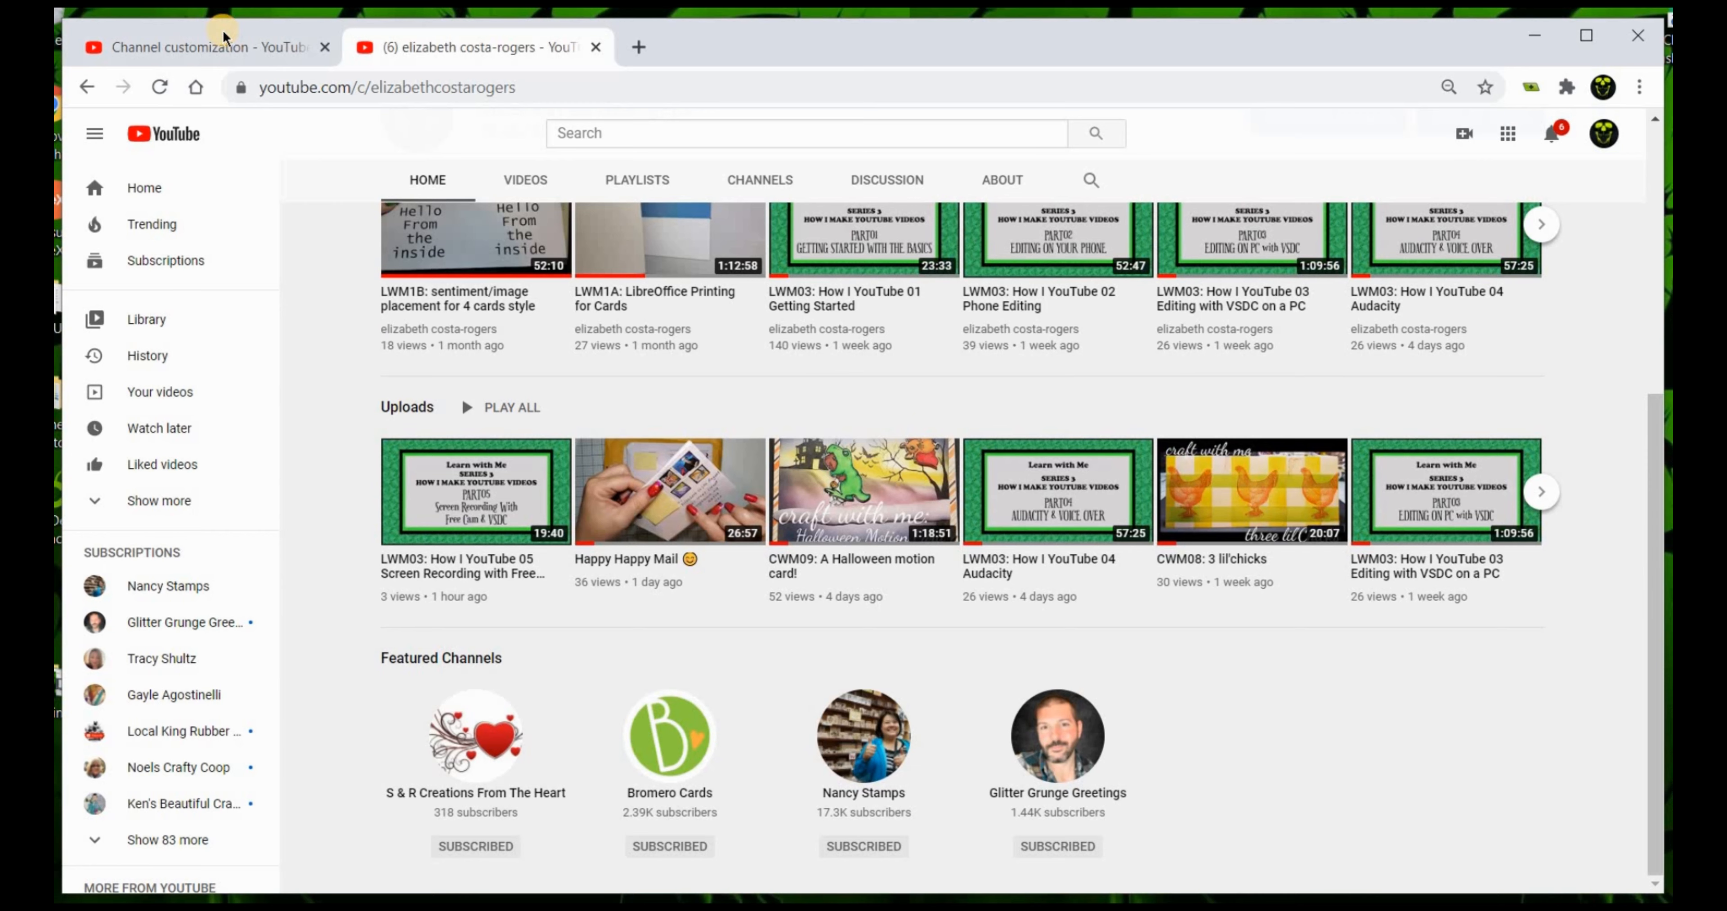
# Return to the channel customization page and go through the branding settings to the basic info settings
pyautogui.click(226, 52)
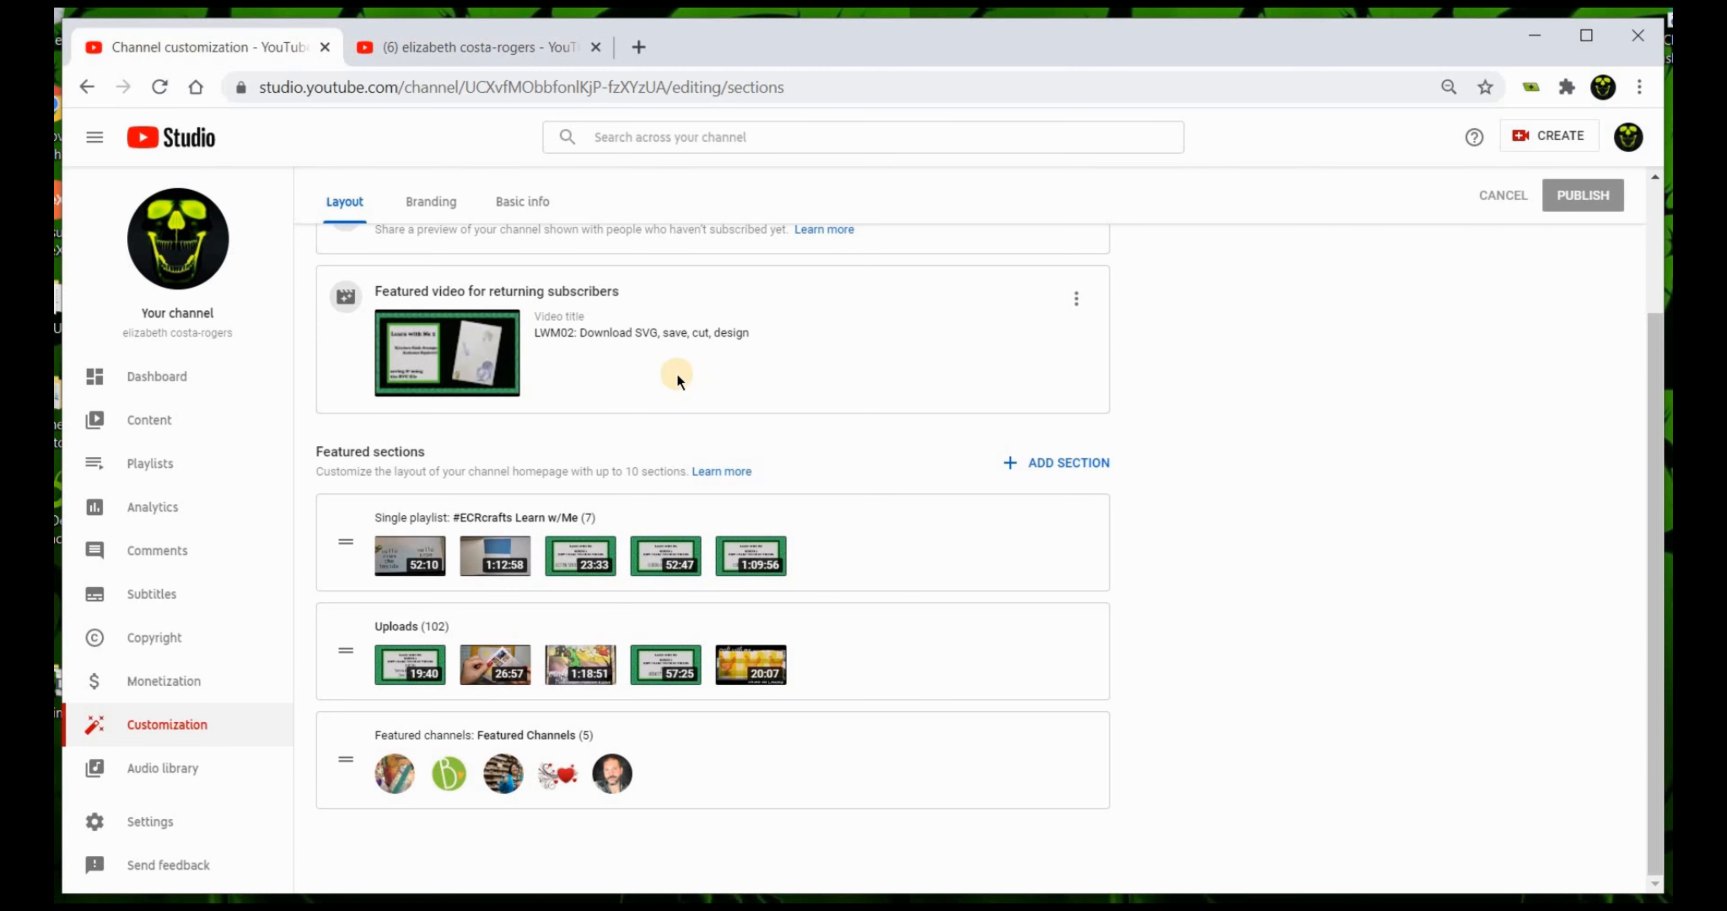
pyautogui.scroll(3, 676, 375)
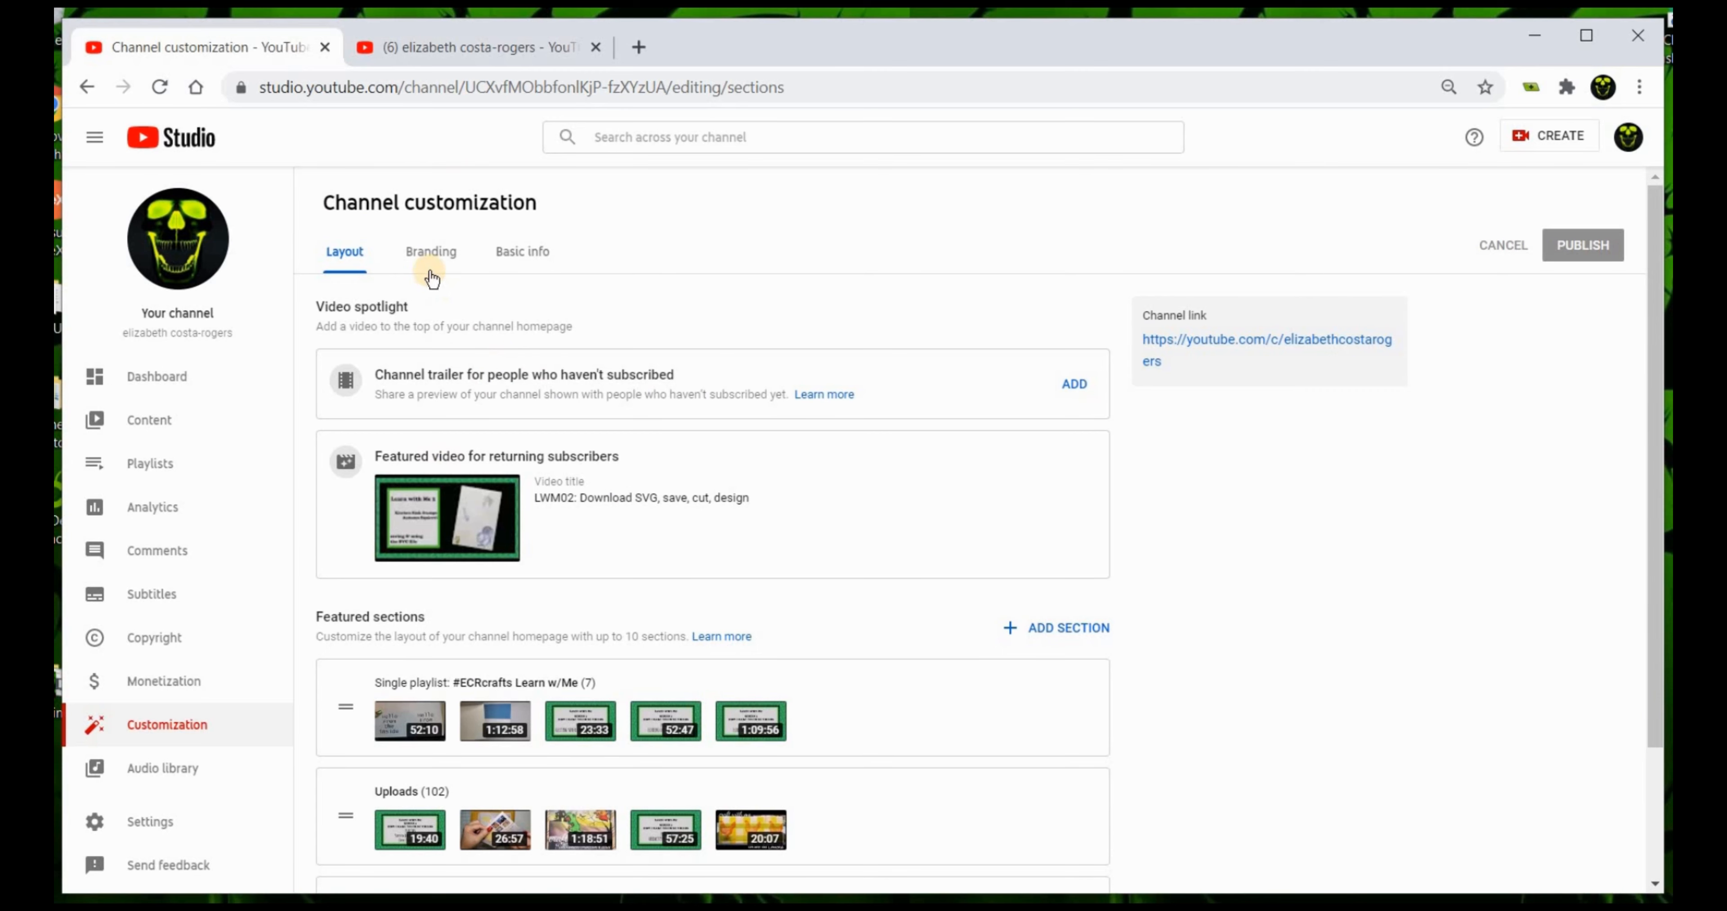
pyautogui.click(431, 253)
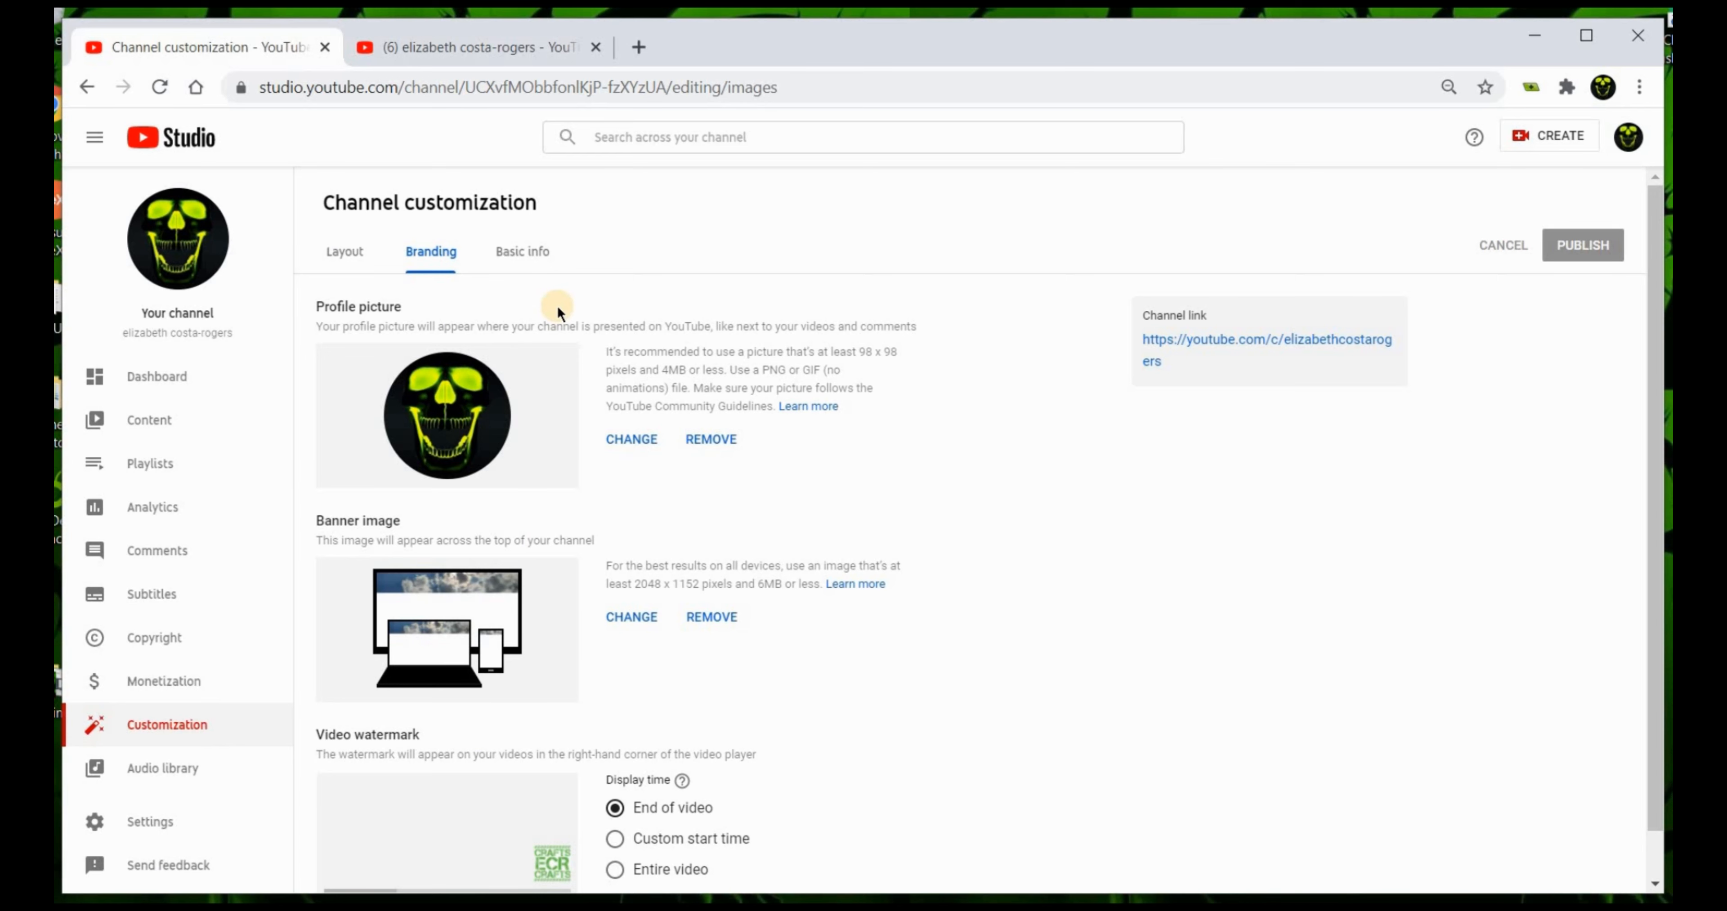
pyautogui.click(536, 255)
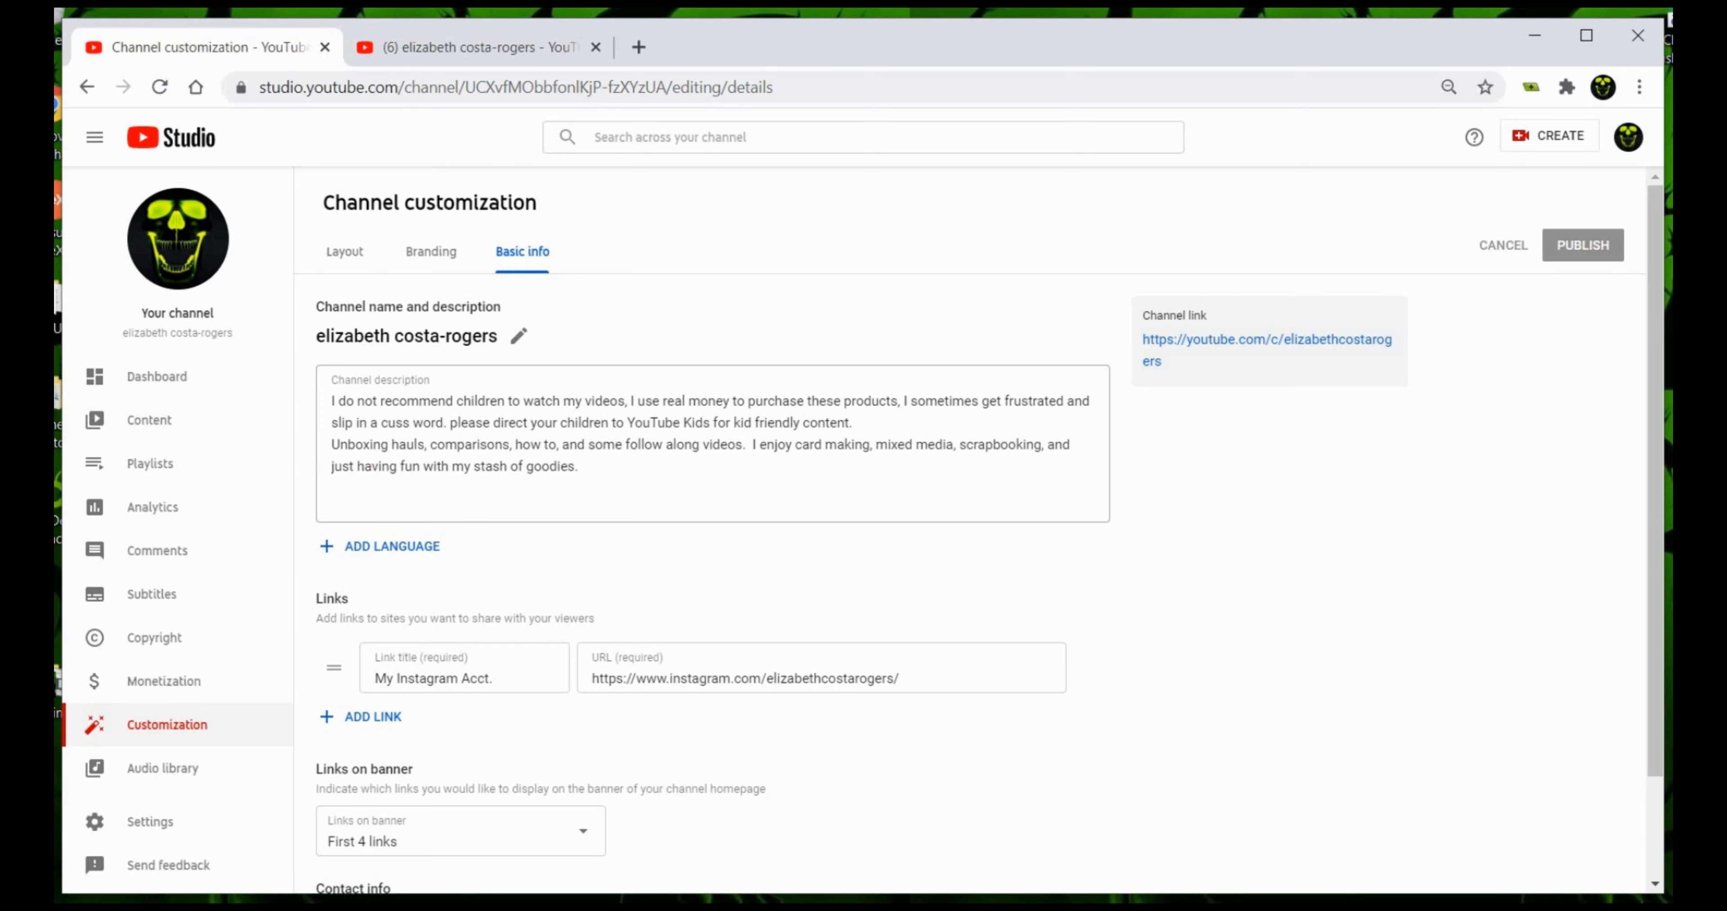
# Compare the channel description in the basic info settings with the About page of your channel
pyautogui.click(424, 48)
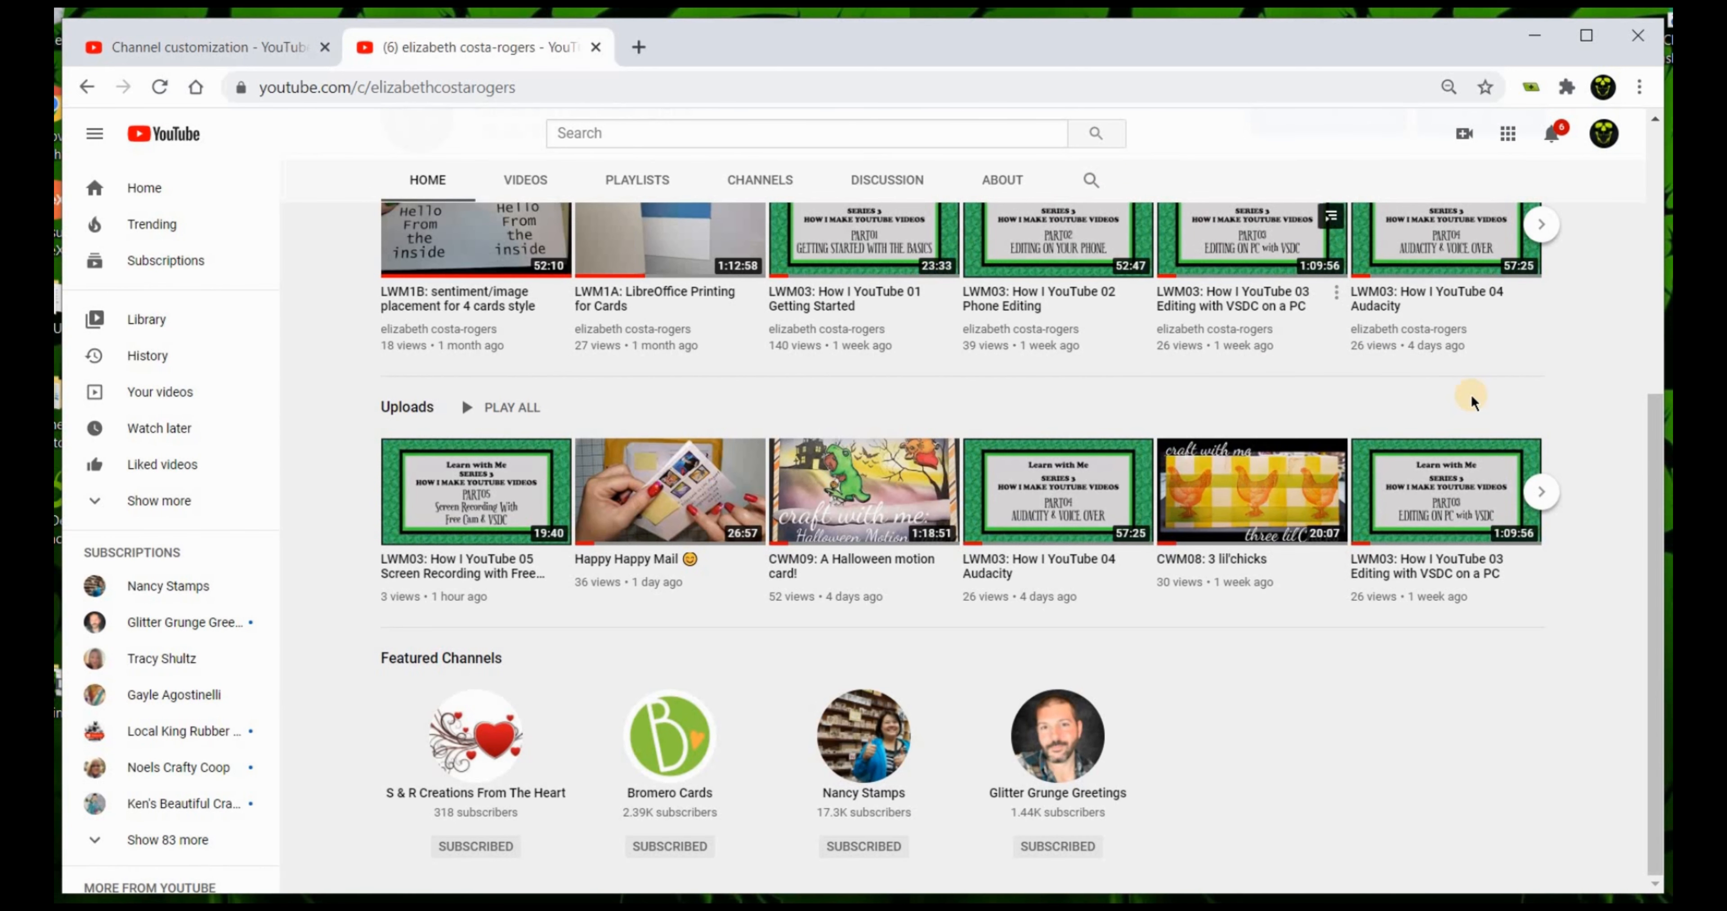
pyautogui.scroll(5, 1465, 393)
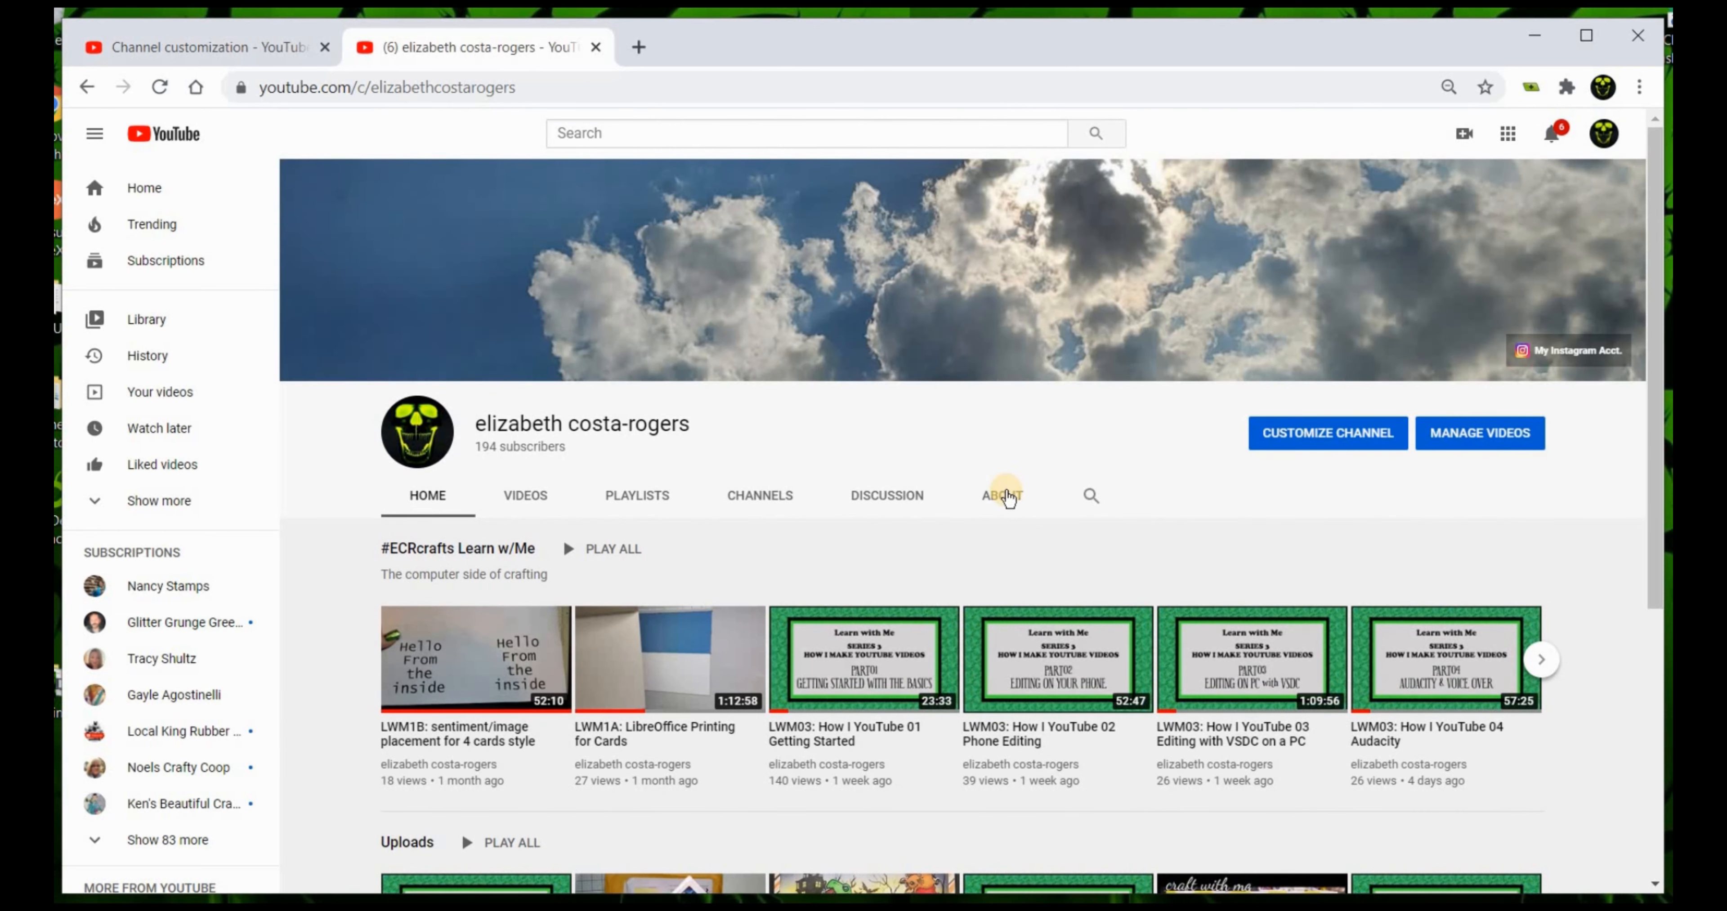
pyautogui.click(1004, 495)
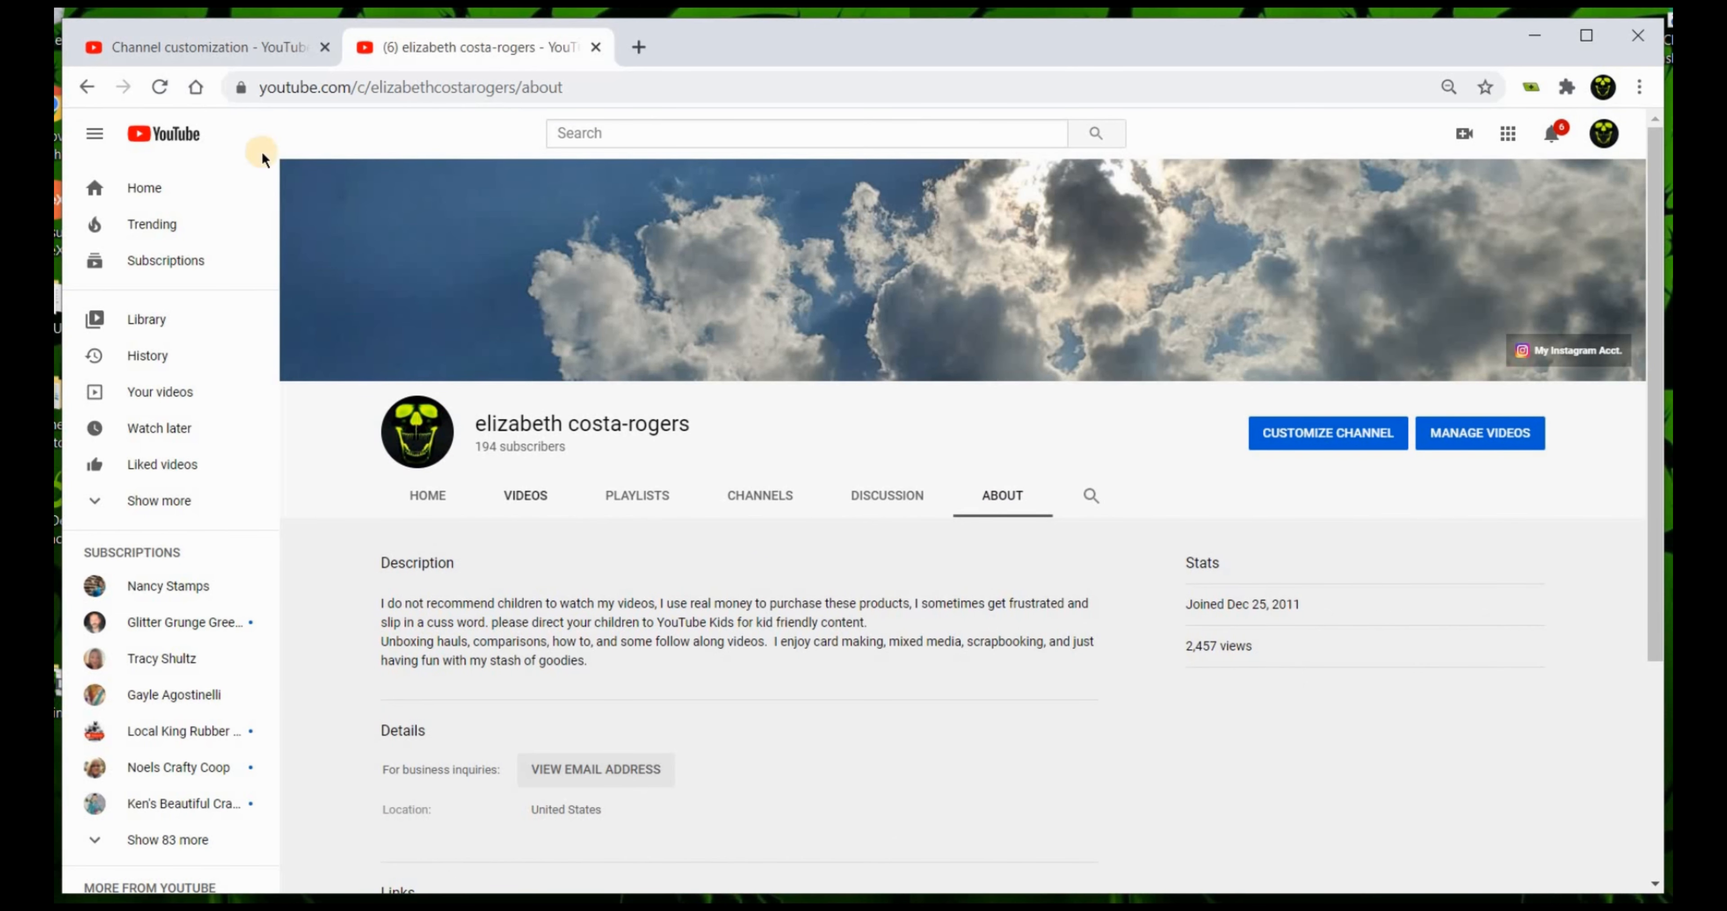
pyautogui.click(235, 48)
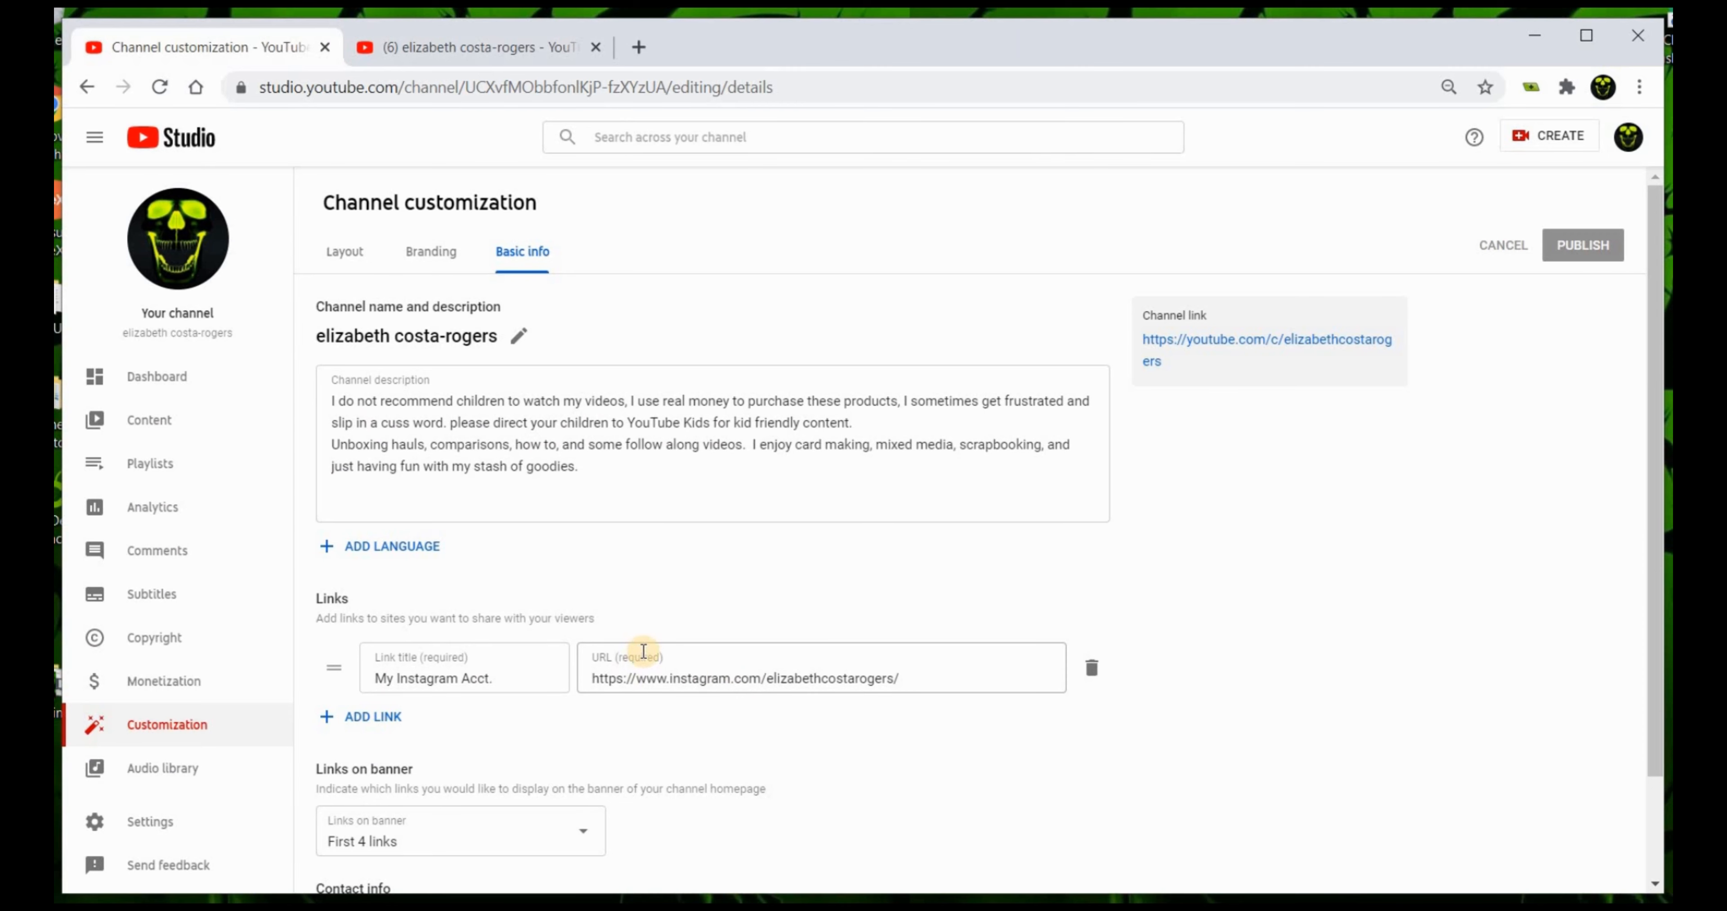
pyautogui.click(477, 44)
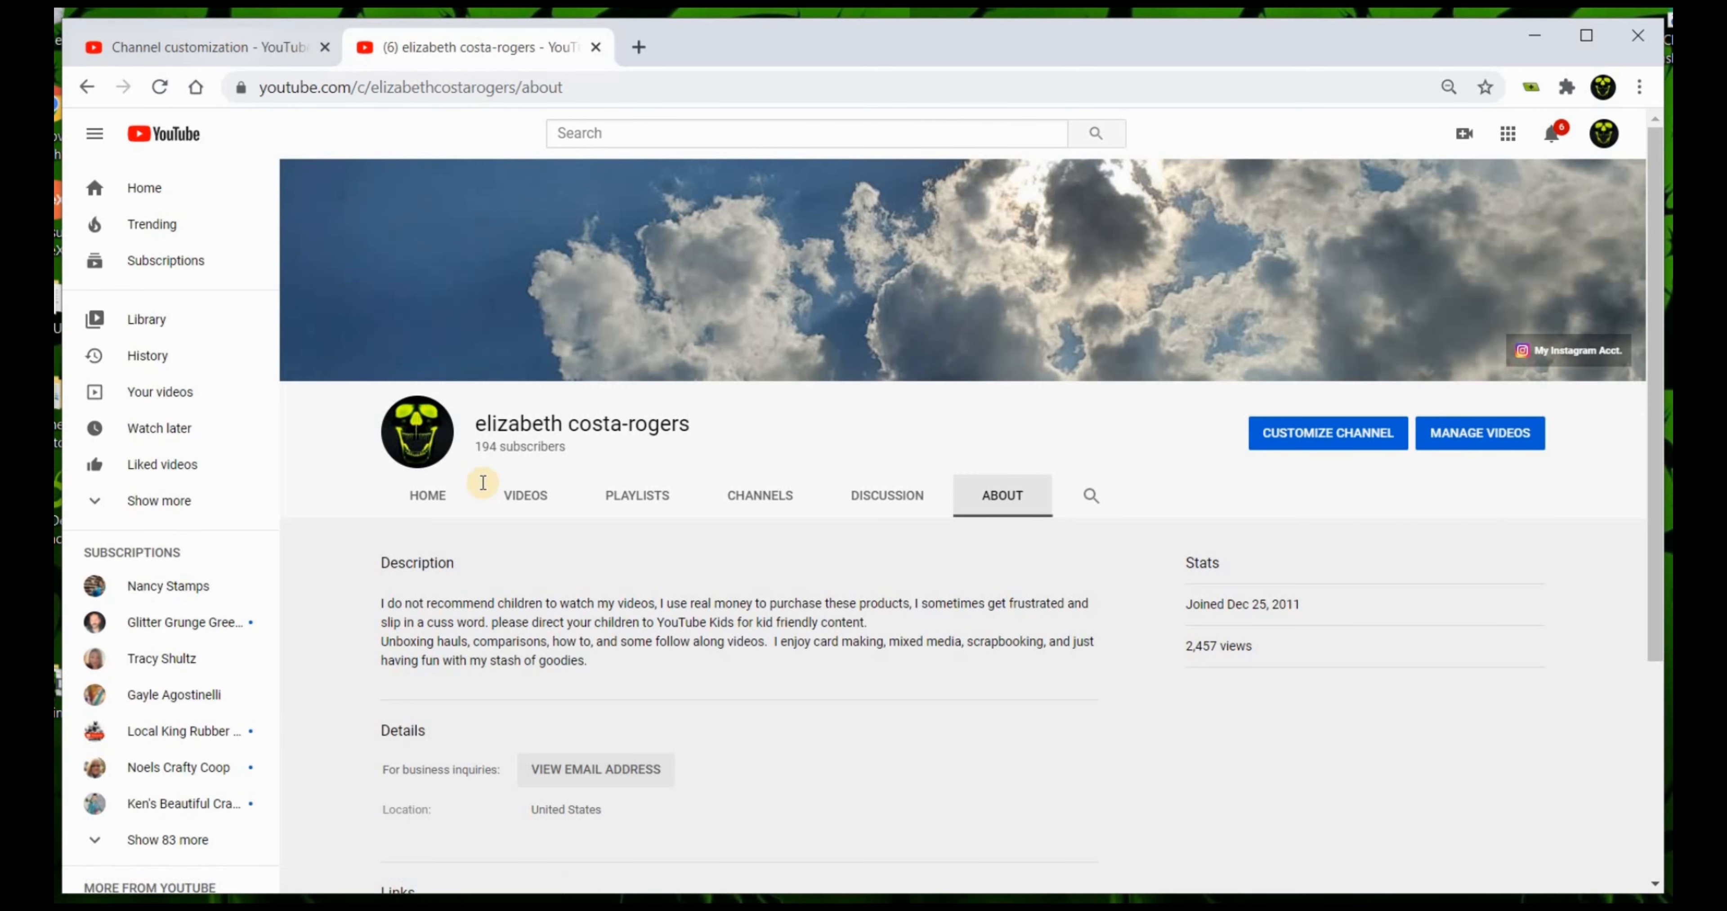
# Start a second channel link titled facebook in the basic info settings, leave its URL empty, and remove it
pyautogui.click(209, 47)
pyautogui.click(391, 714)
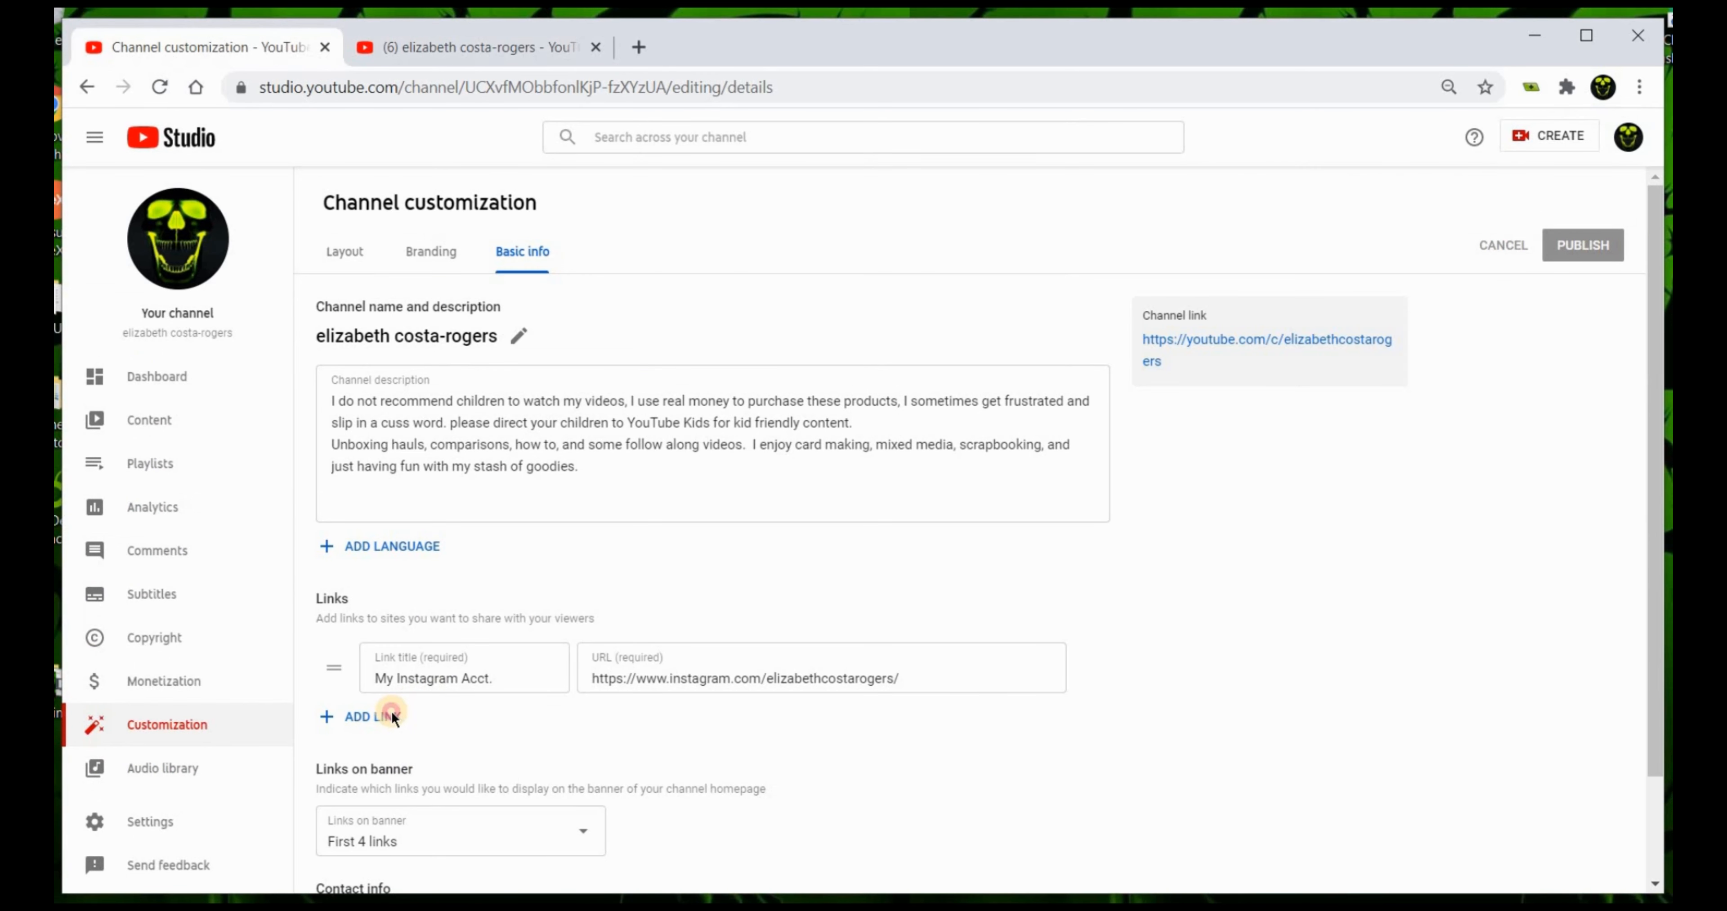
pyautogui.write('f')
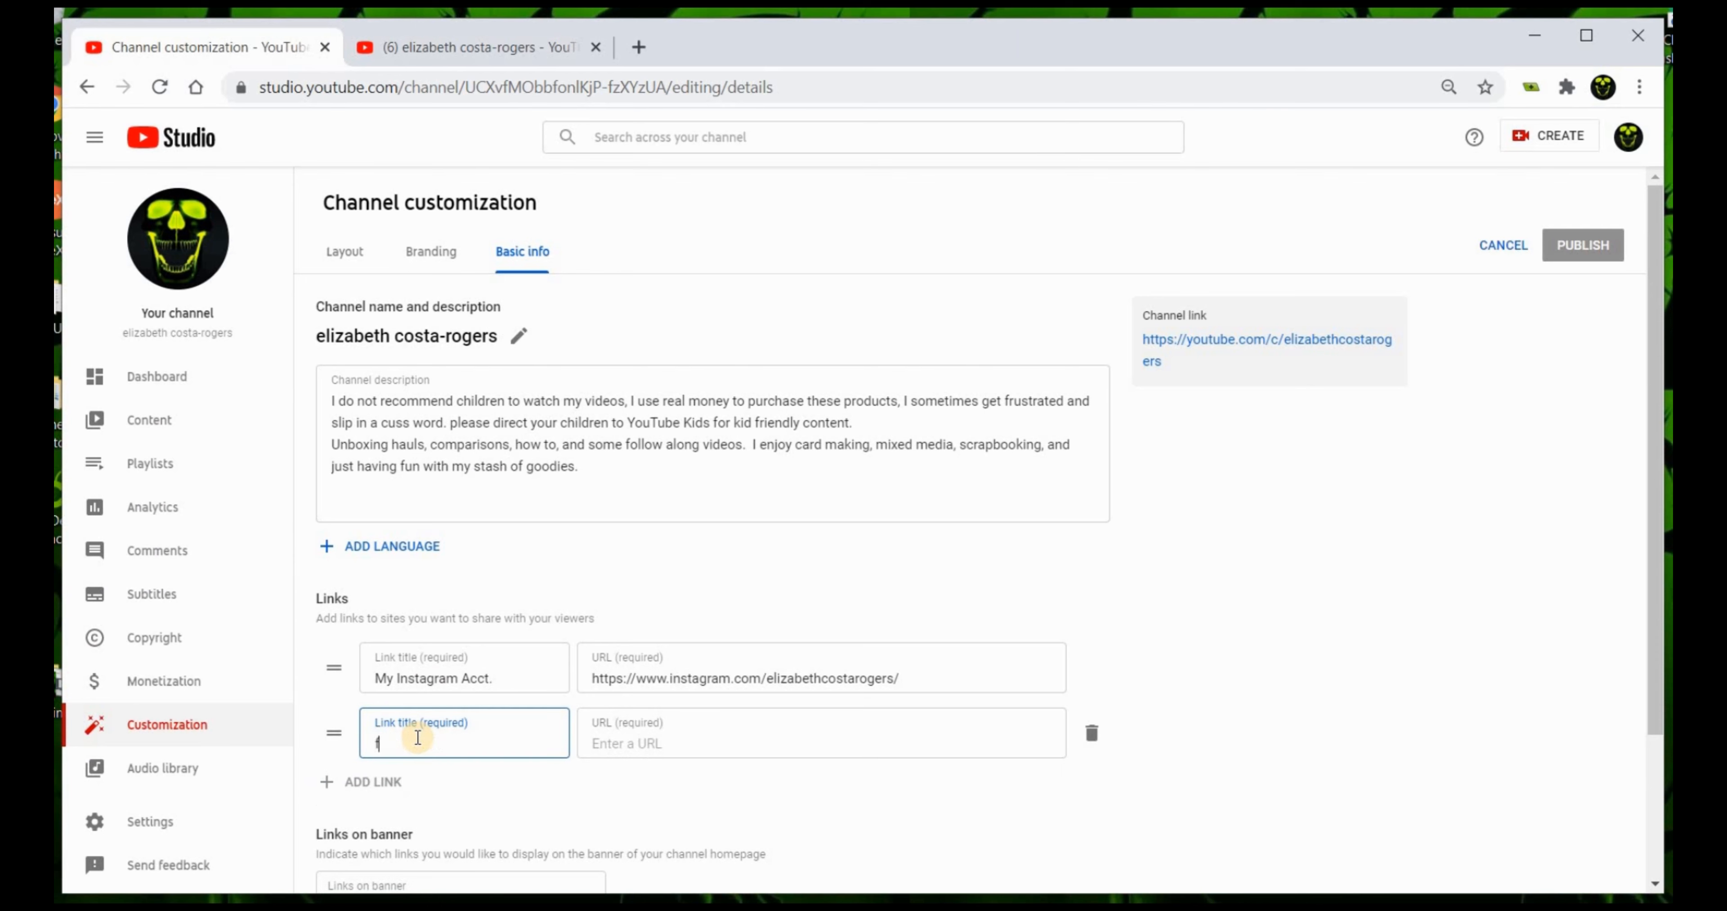
pyautogui.write('acebook')
pyautogui.click(674, 748)
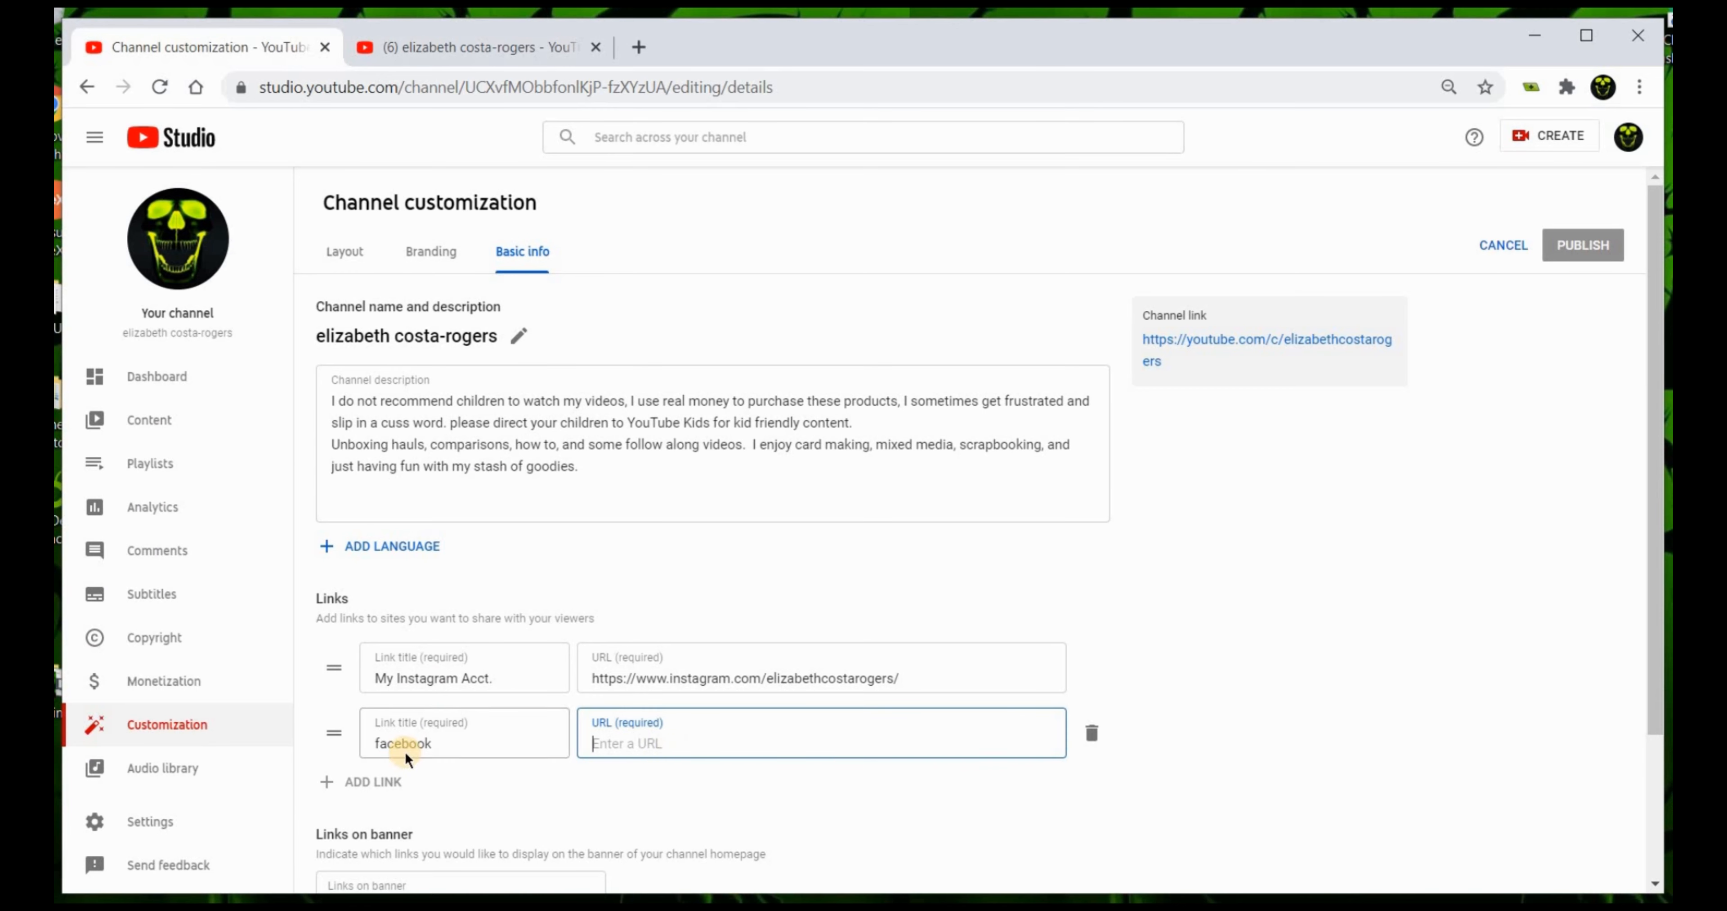
pyautogui.click(1093, 735)
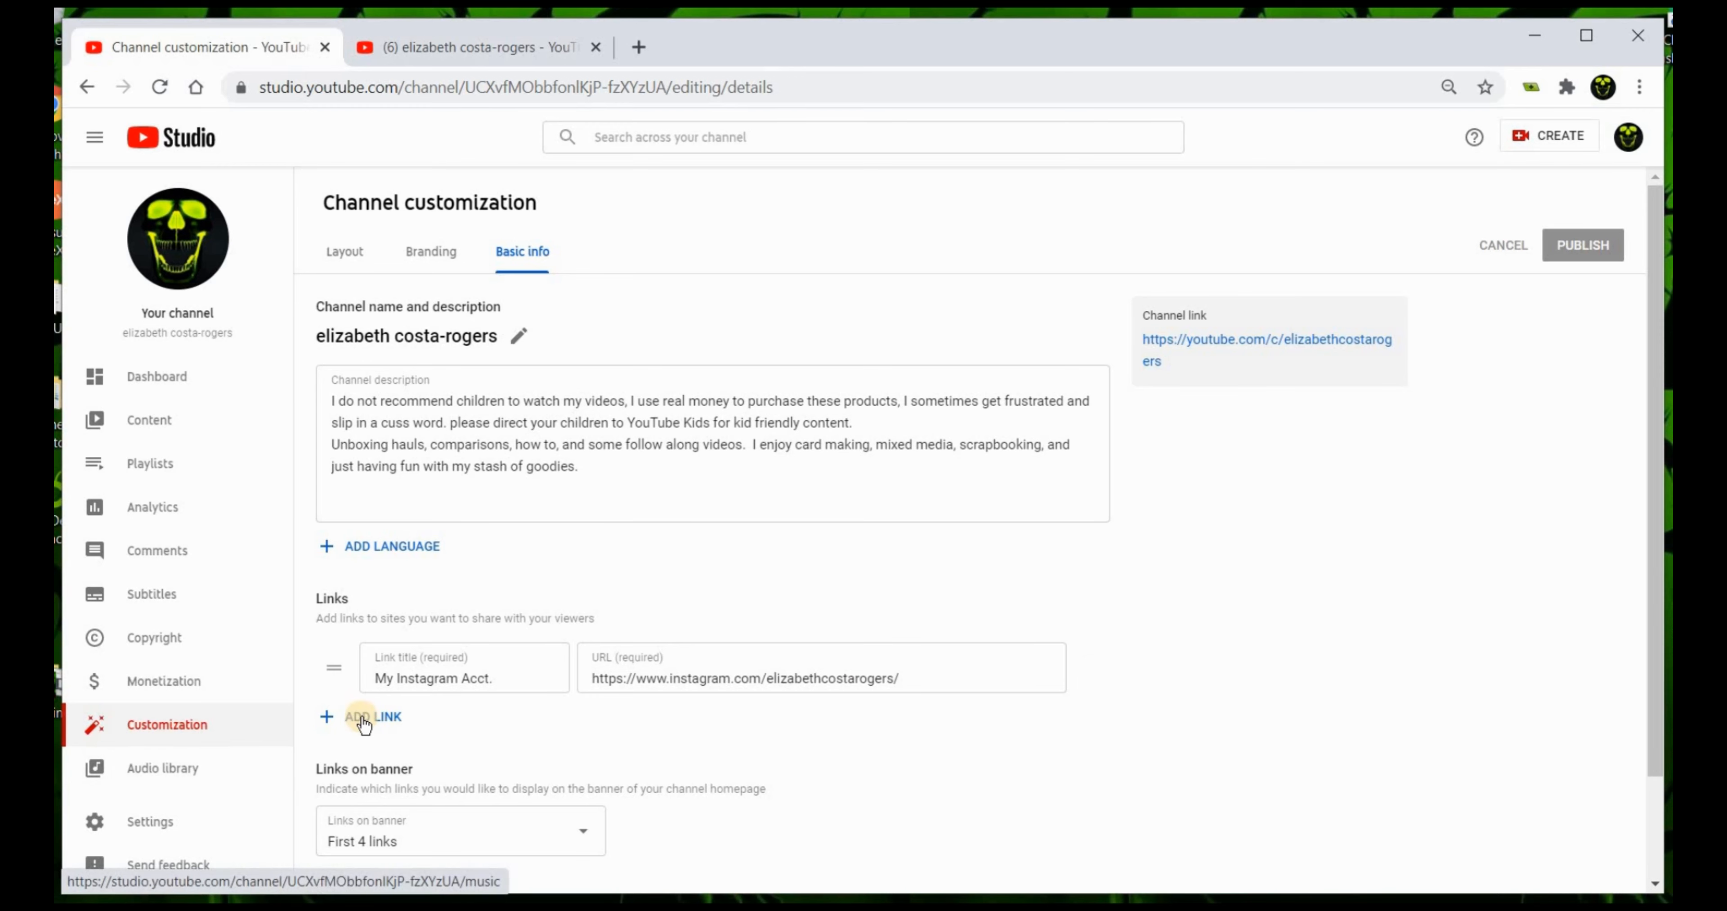
# Examine the details and links listed on your channel's About page
pyautogui.click(450, 52)
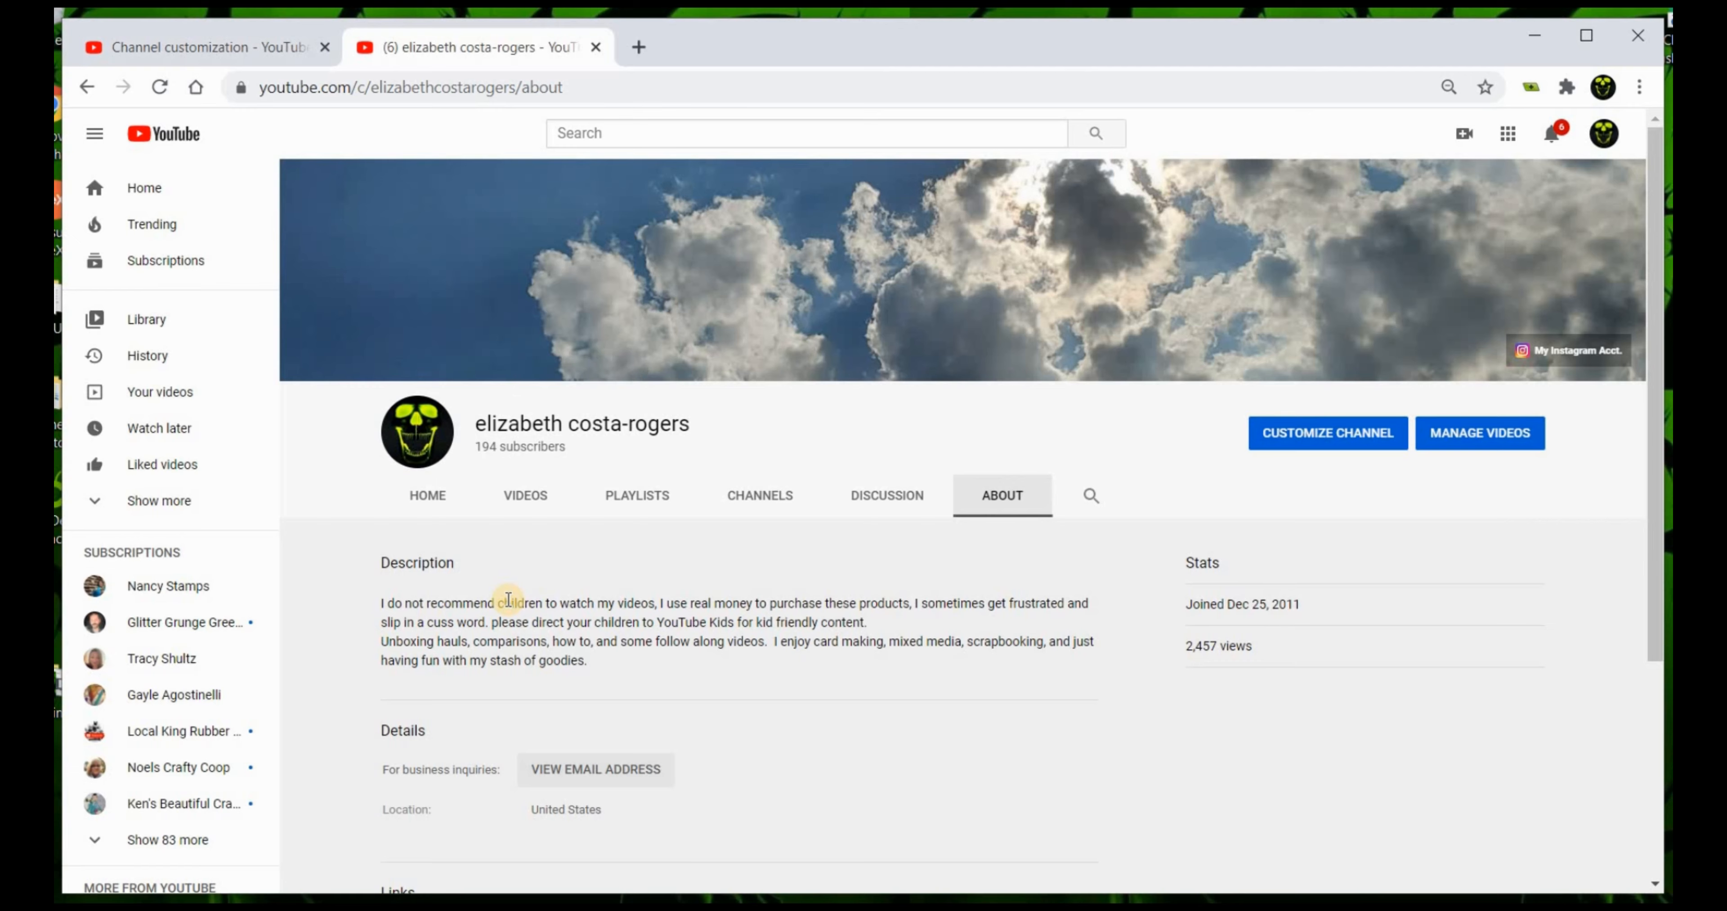
pyautogui.scroll(-5, 508, 599)
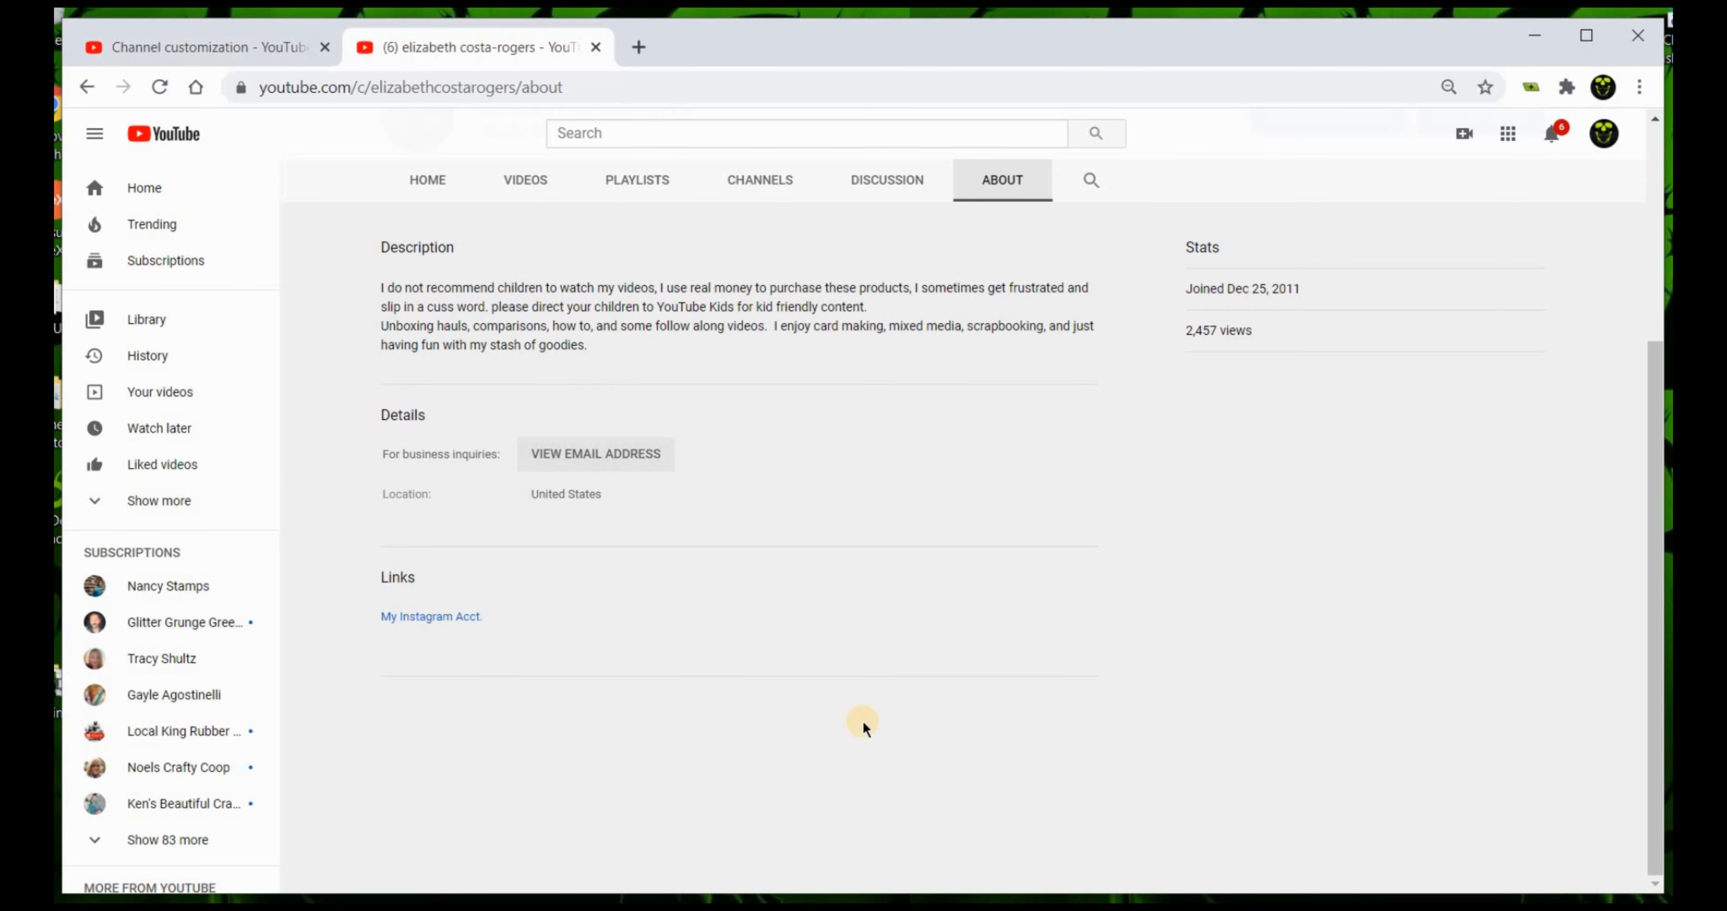
pyautogui.scroll(5, 863, 719)
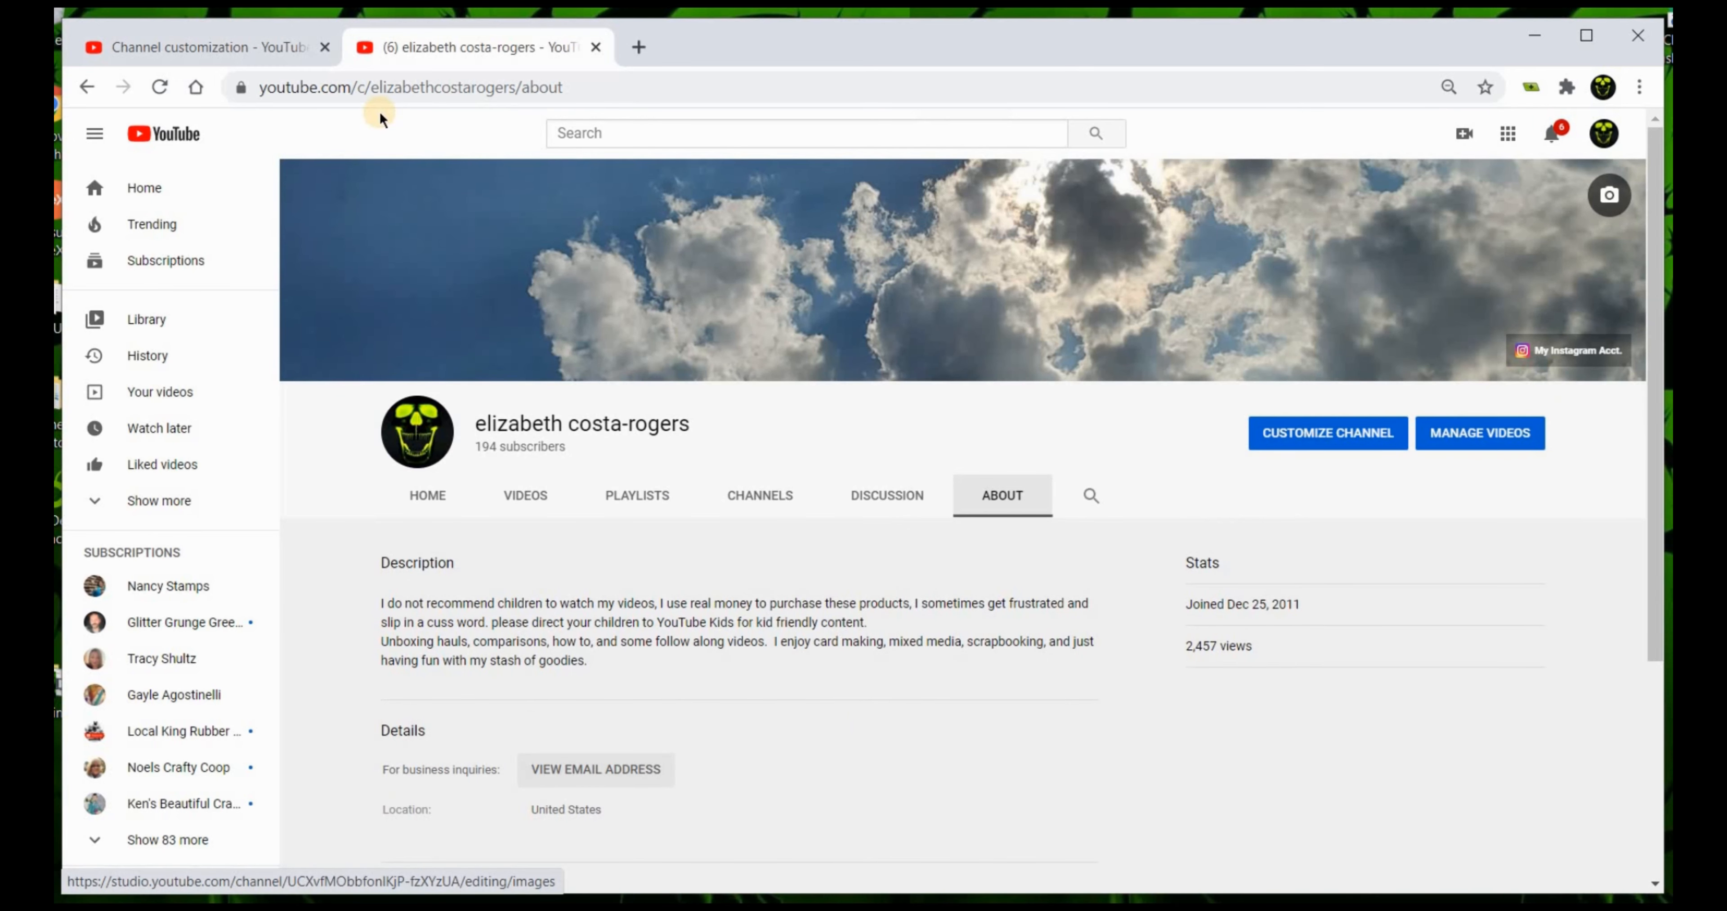
# Review the options for how many links the banner displays, and briefly show an empty link entry before removing it
pyautogui.click(242, 49)
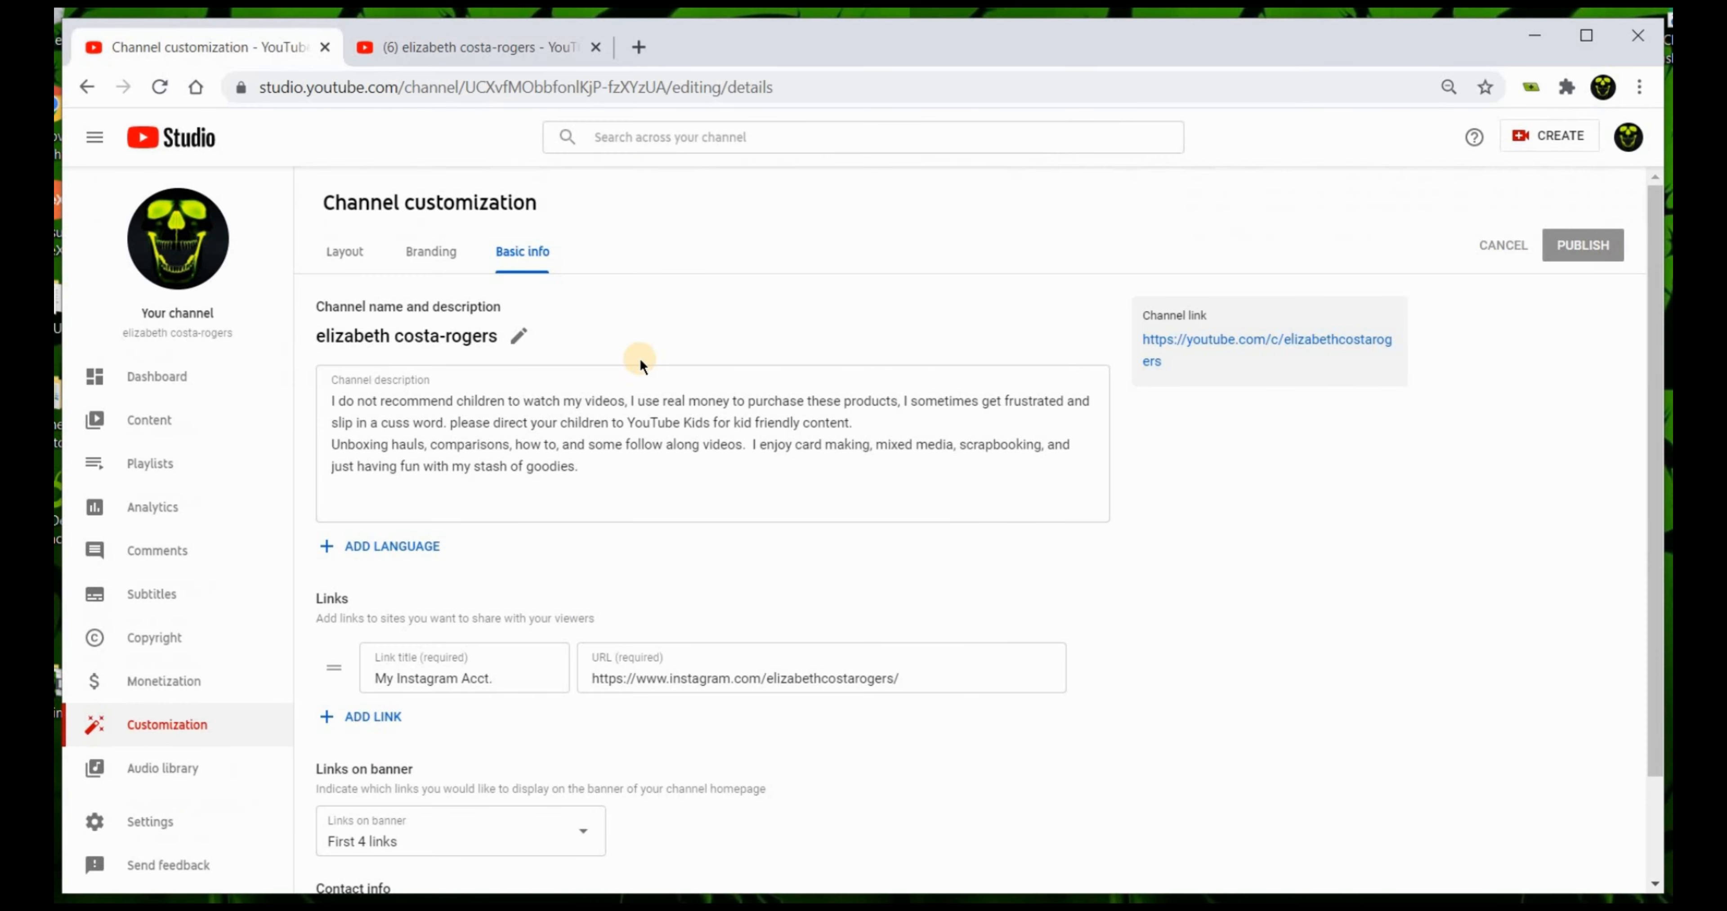
pyautogui.scroll(-2, 502, 599)
pyautogui.moveTo(327, 554)
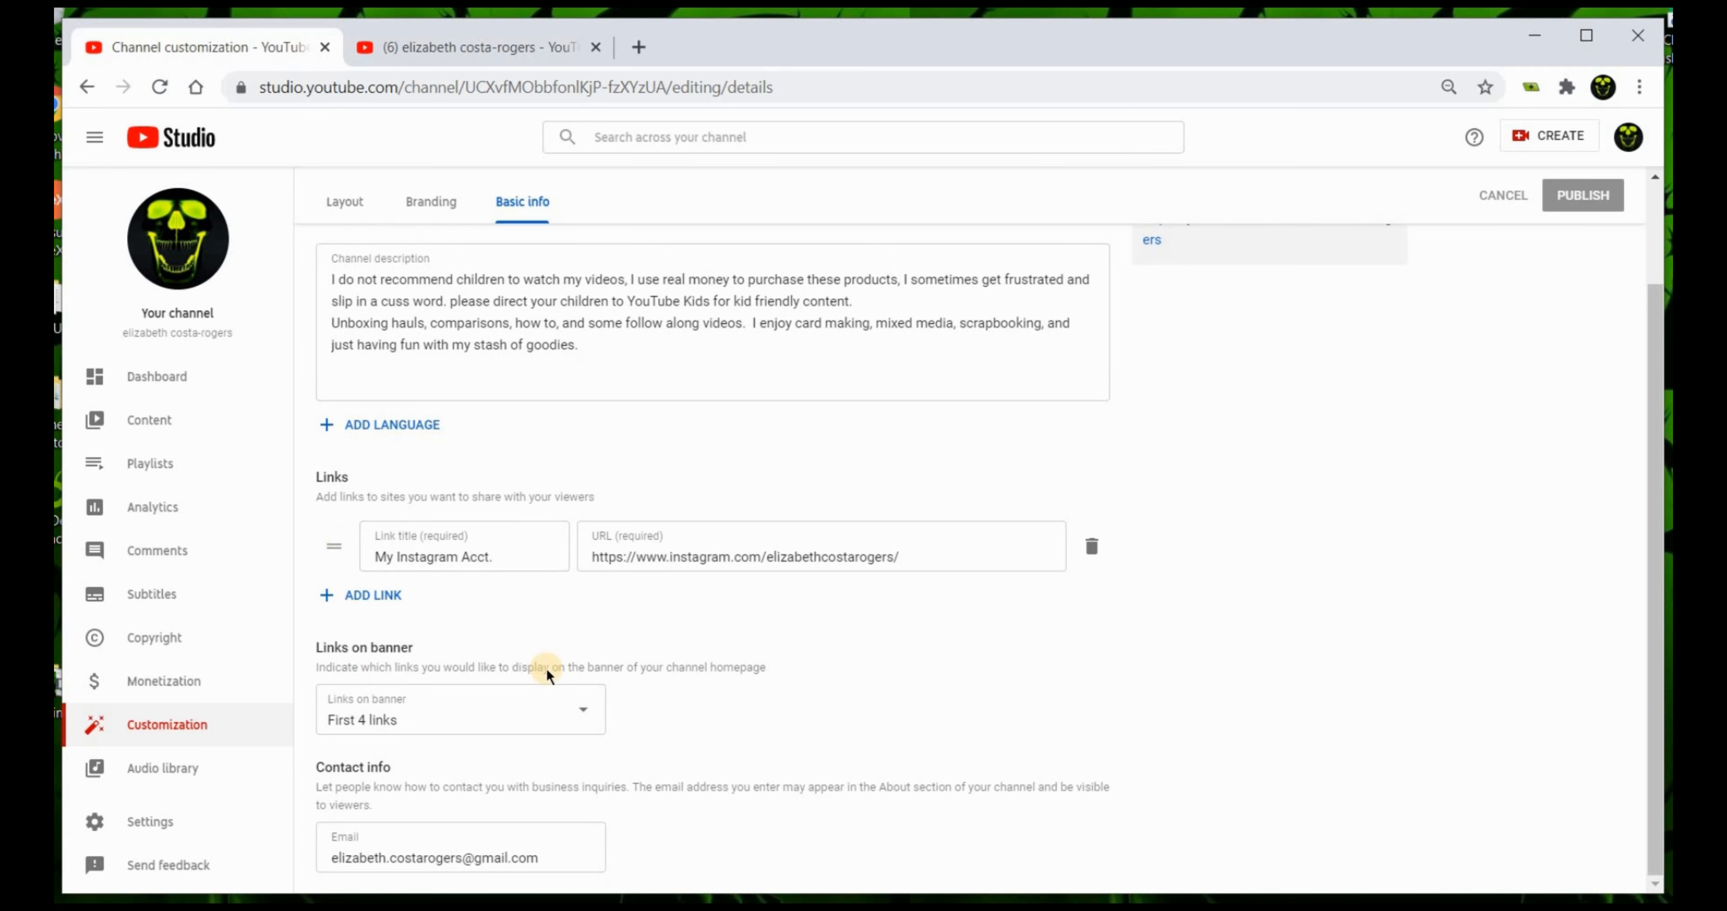
pyautogui.click(584, 714)
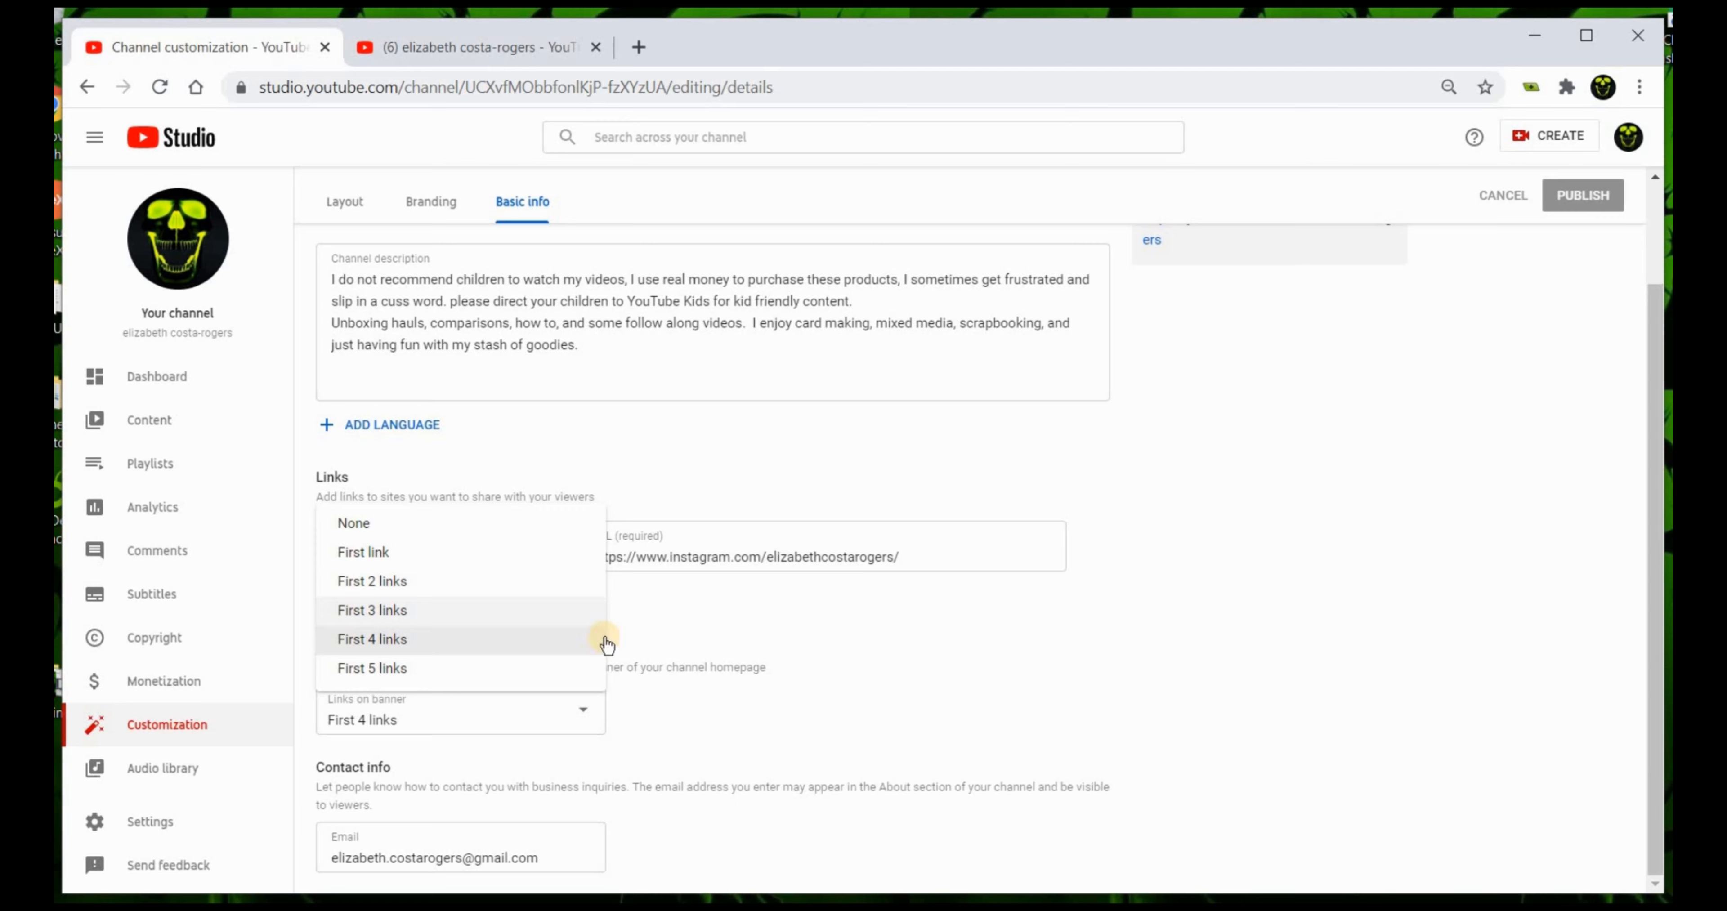
pyautogui.click(700, 626)
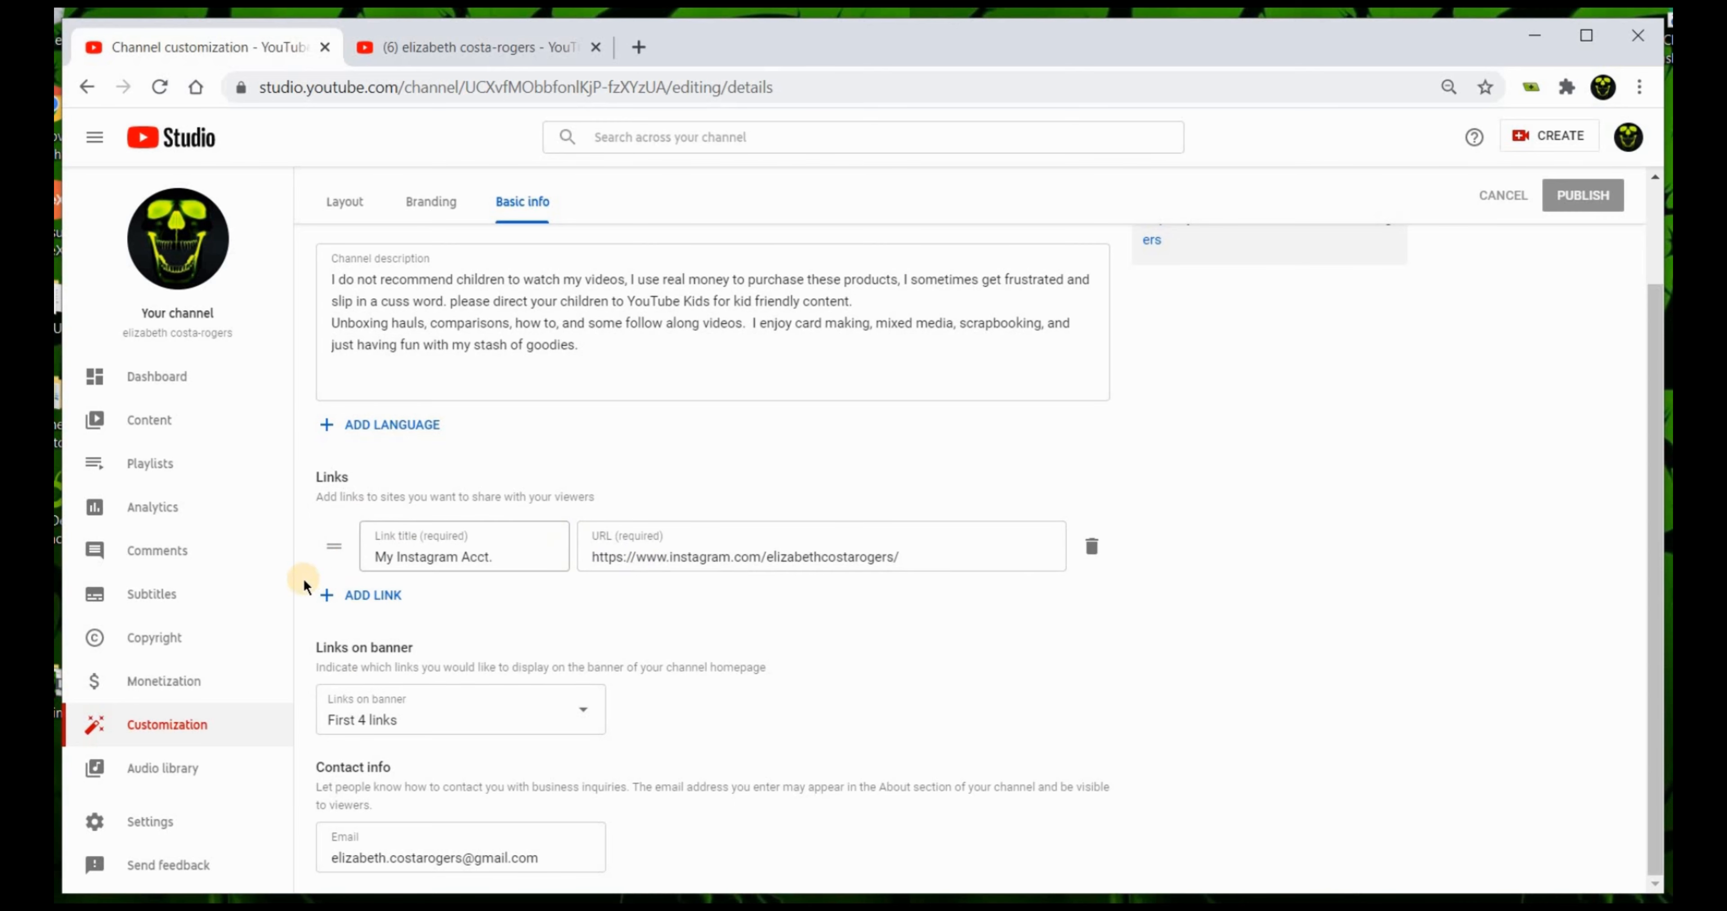
pyautogui.click(329, 595)
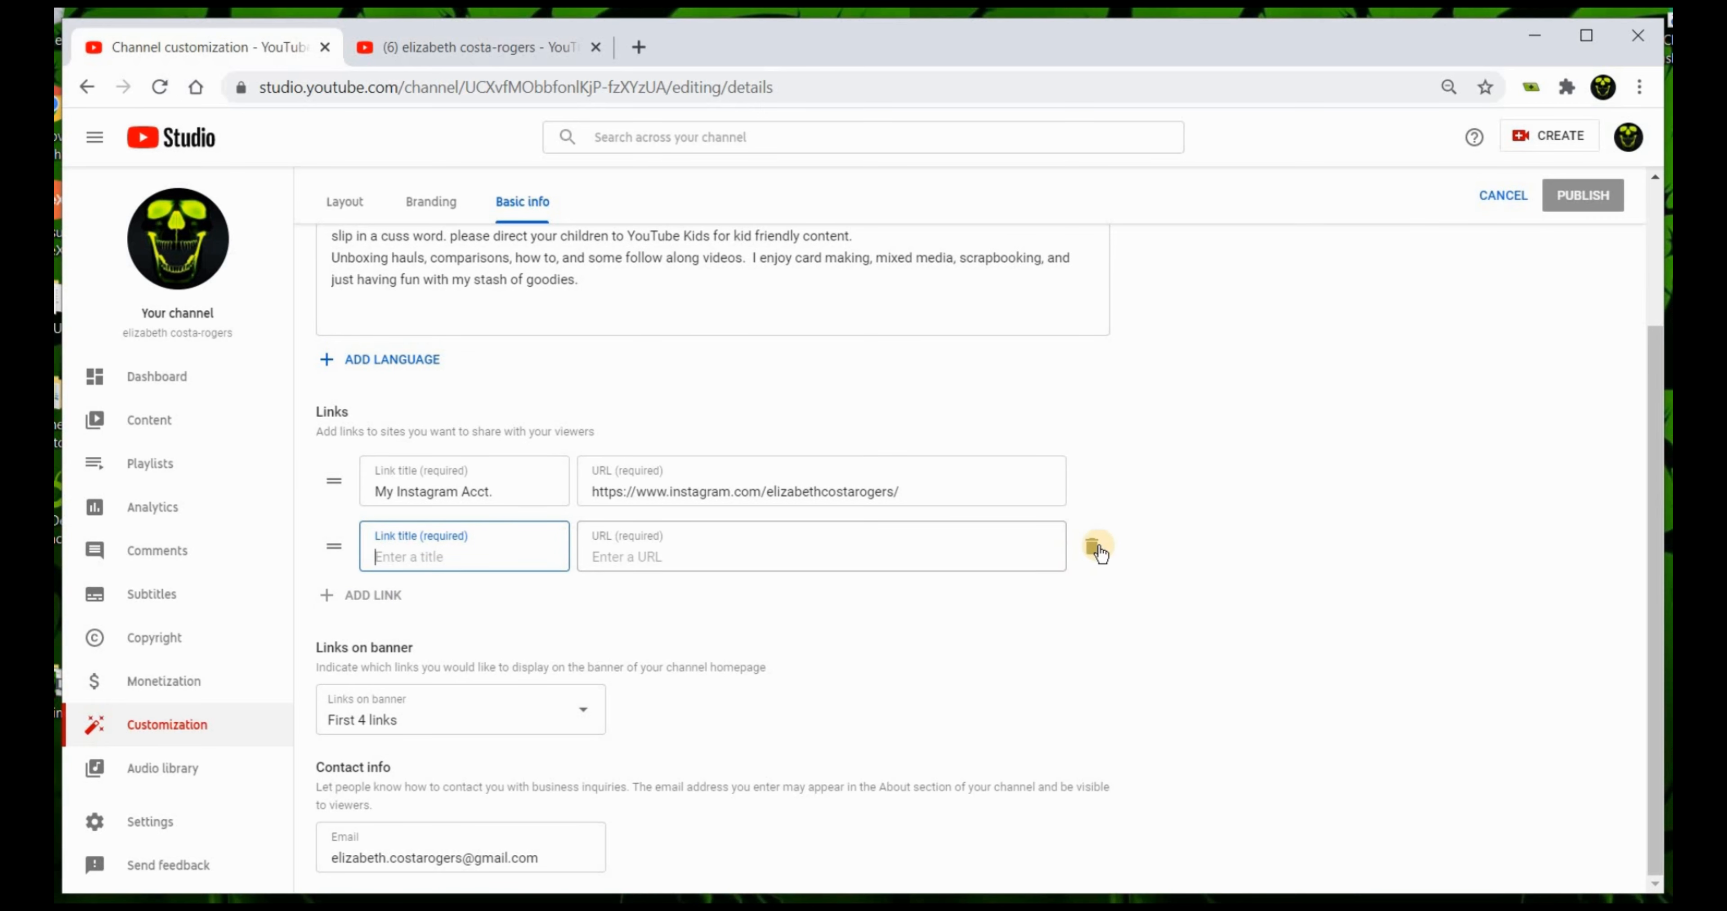
pyautogui.click(1092, 546)
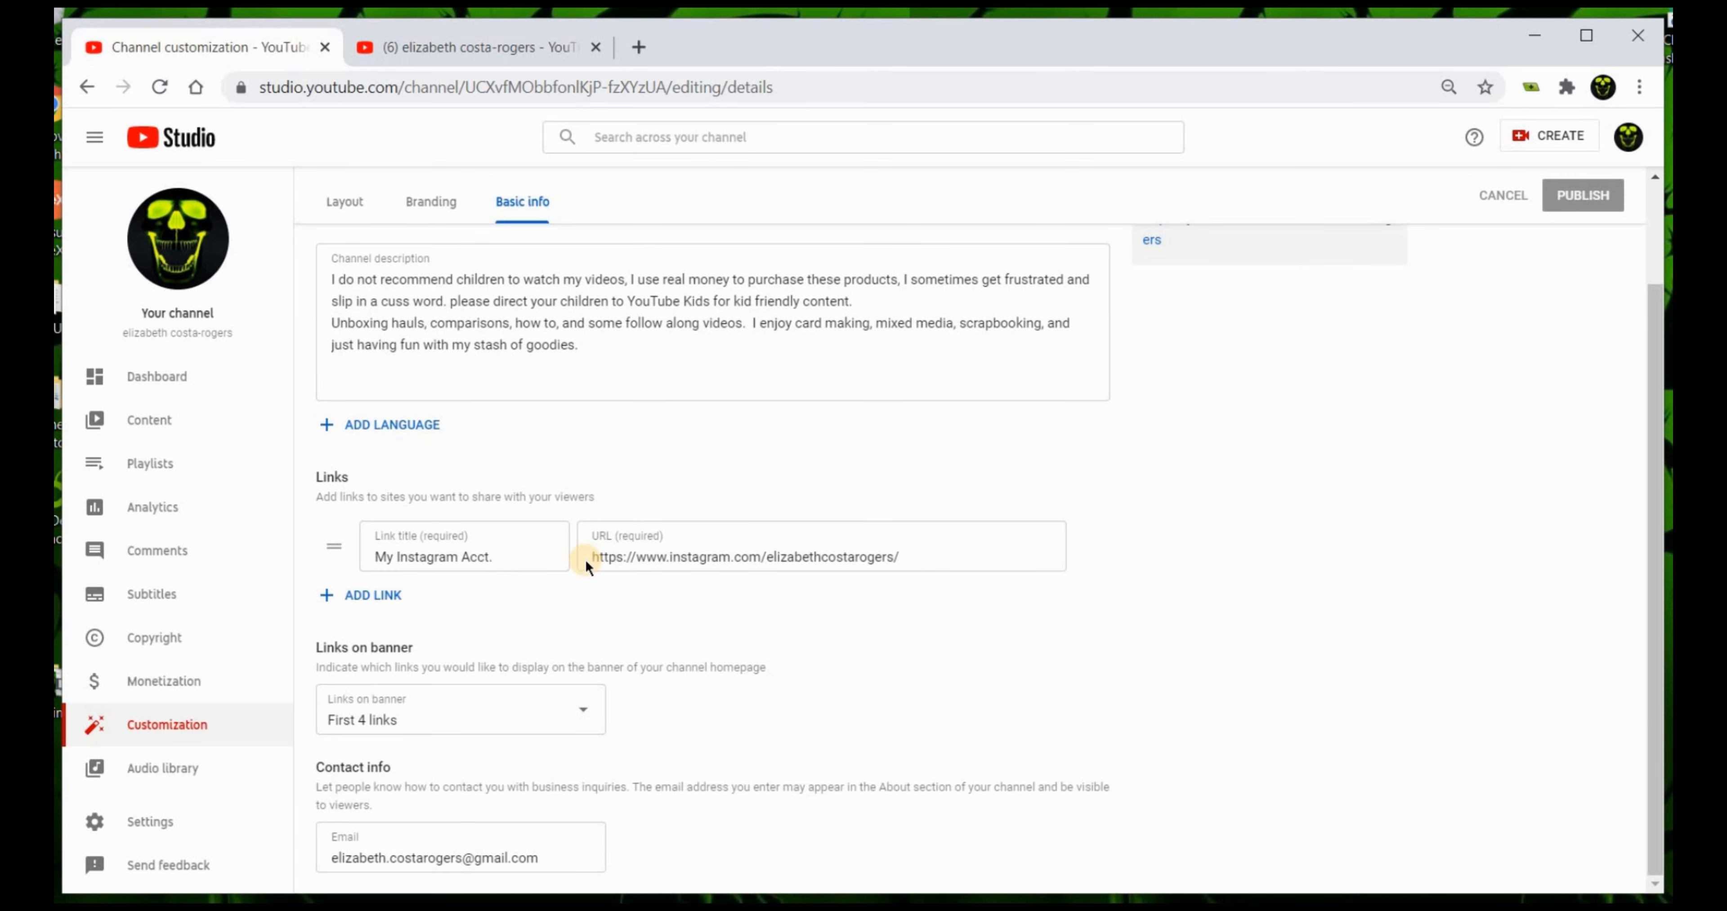
# Open the My Instagram Acct. link from your channel's banner and dismiss the sign-in prompt on the Instagram page
pyautogui.click(468, 48)
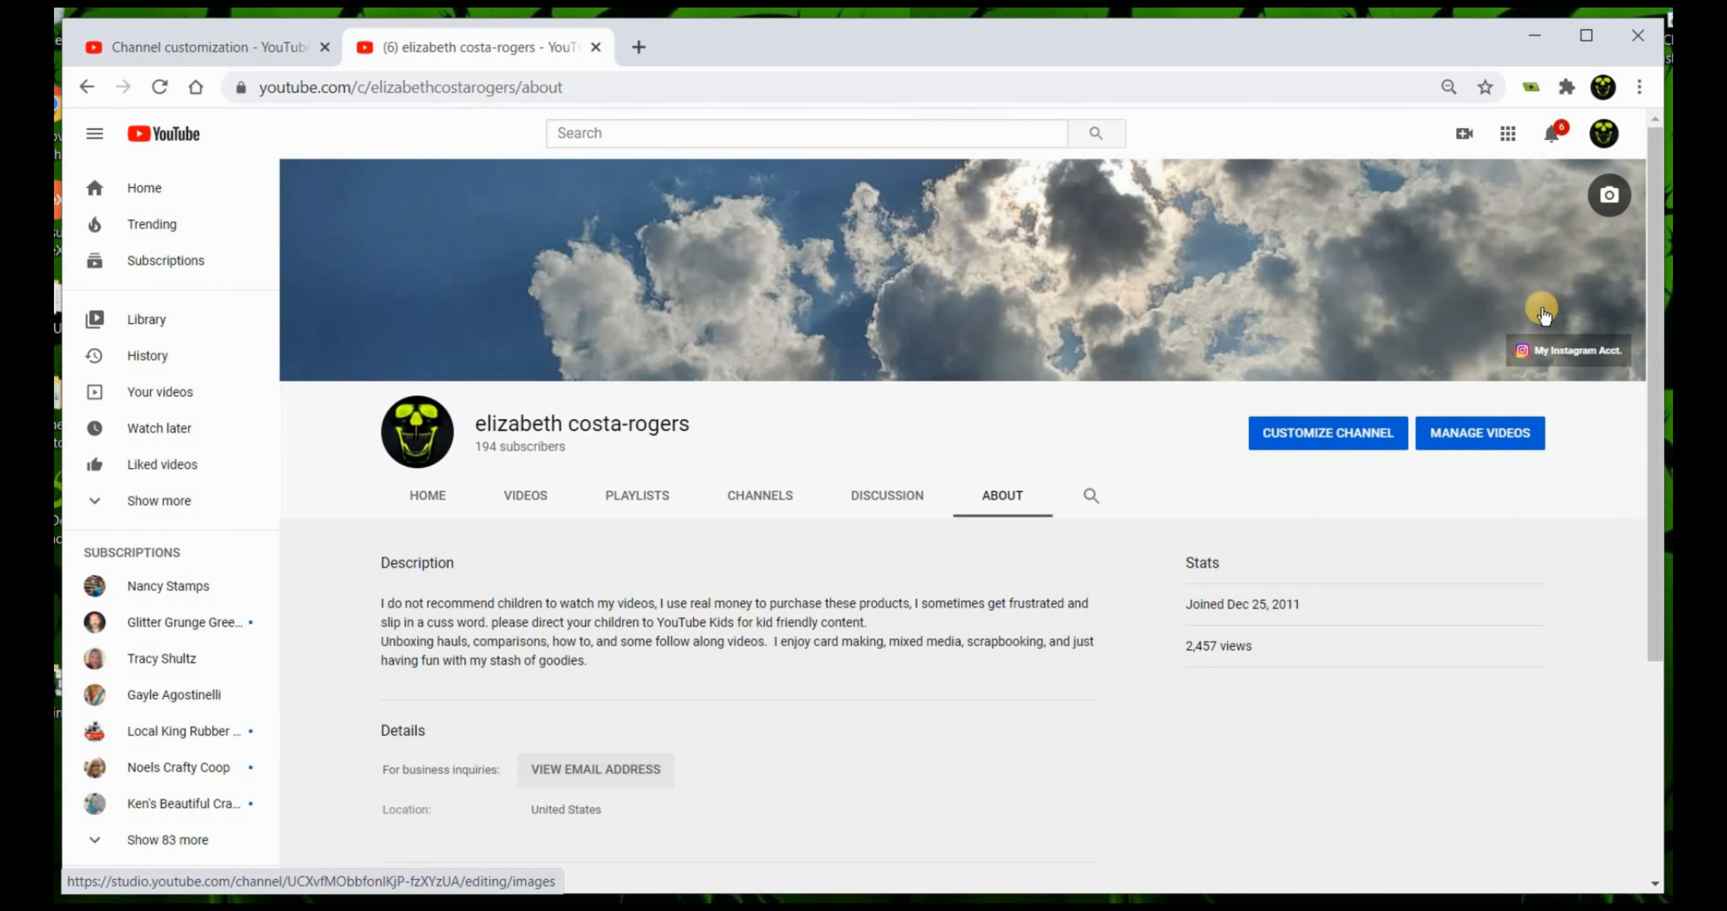
pyautogui.click(1521, 354)
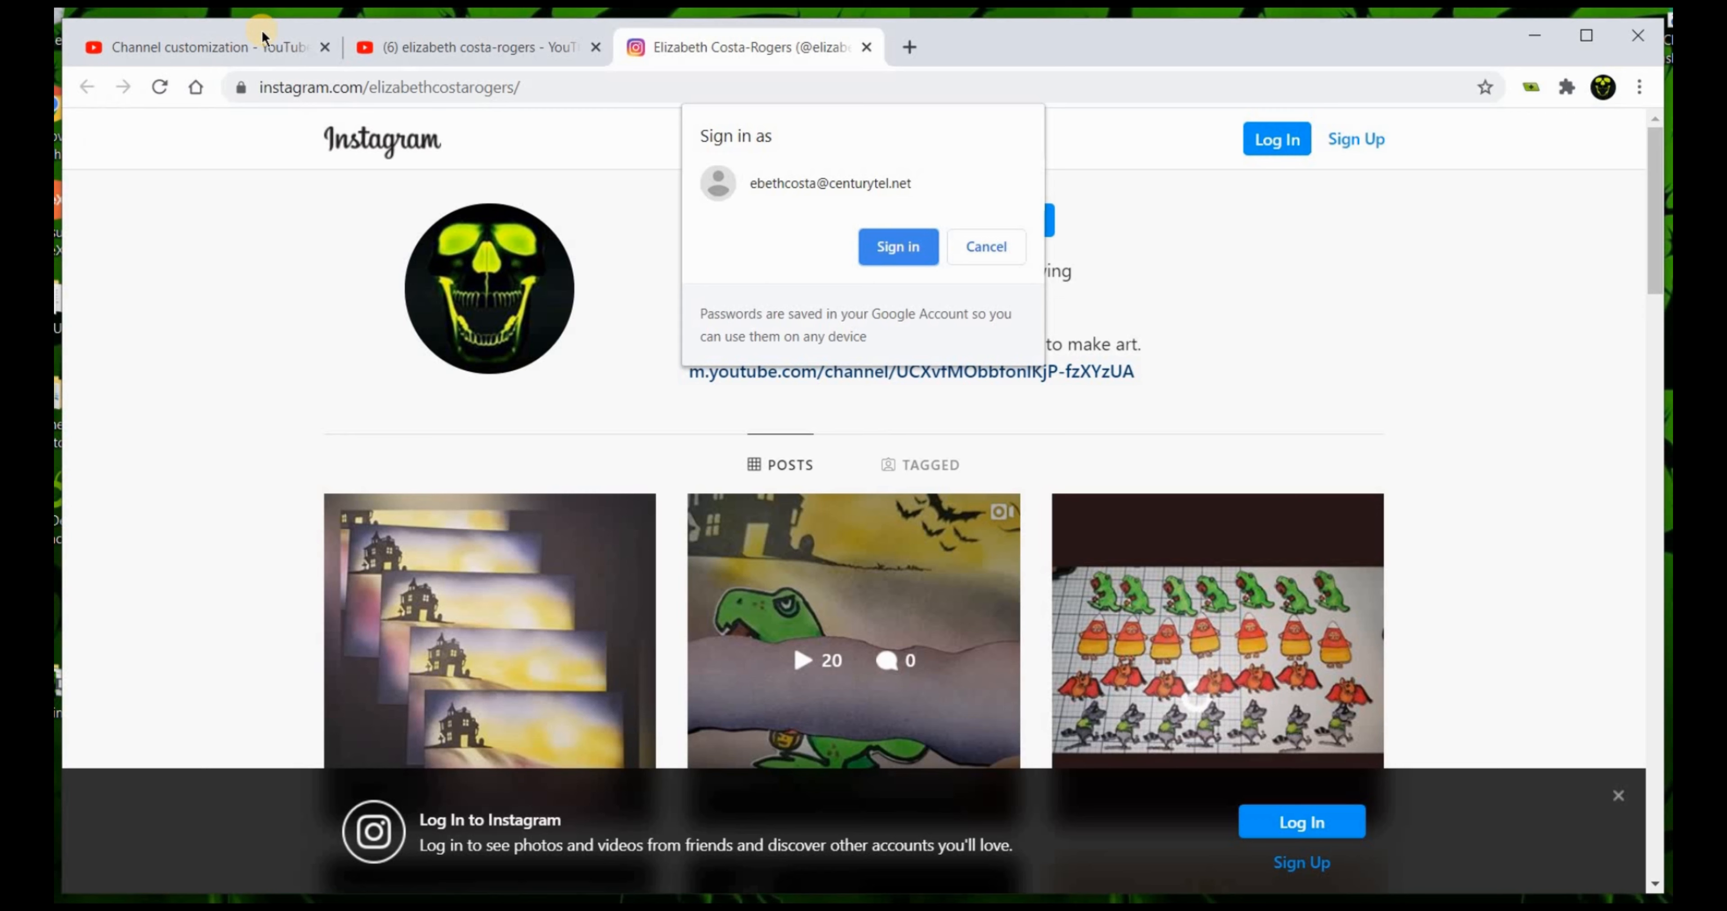
pyautogui.click(983, 253)
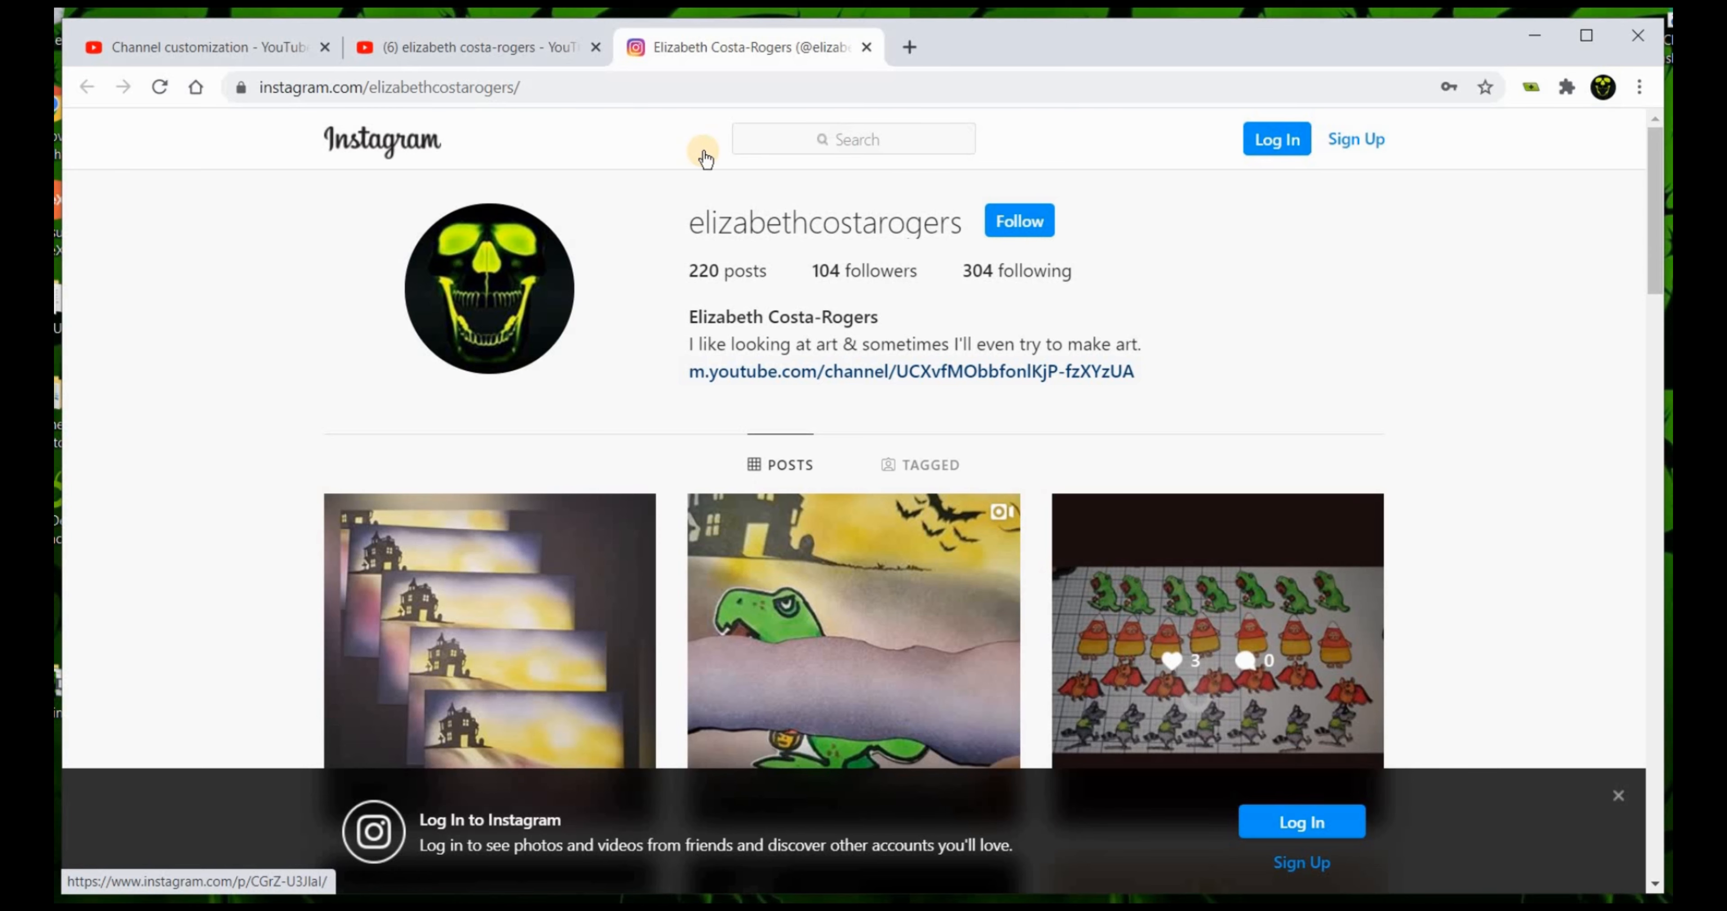
# Compare the basic info settings with the linked Instagram profile, and review the description, details and links on your channel's About page
pyautogui.click(230, 44)
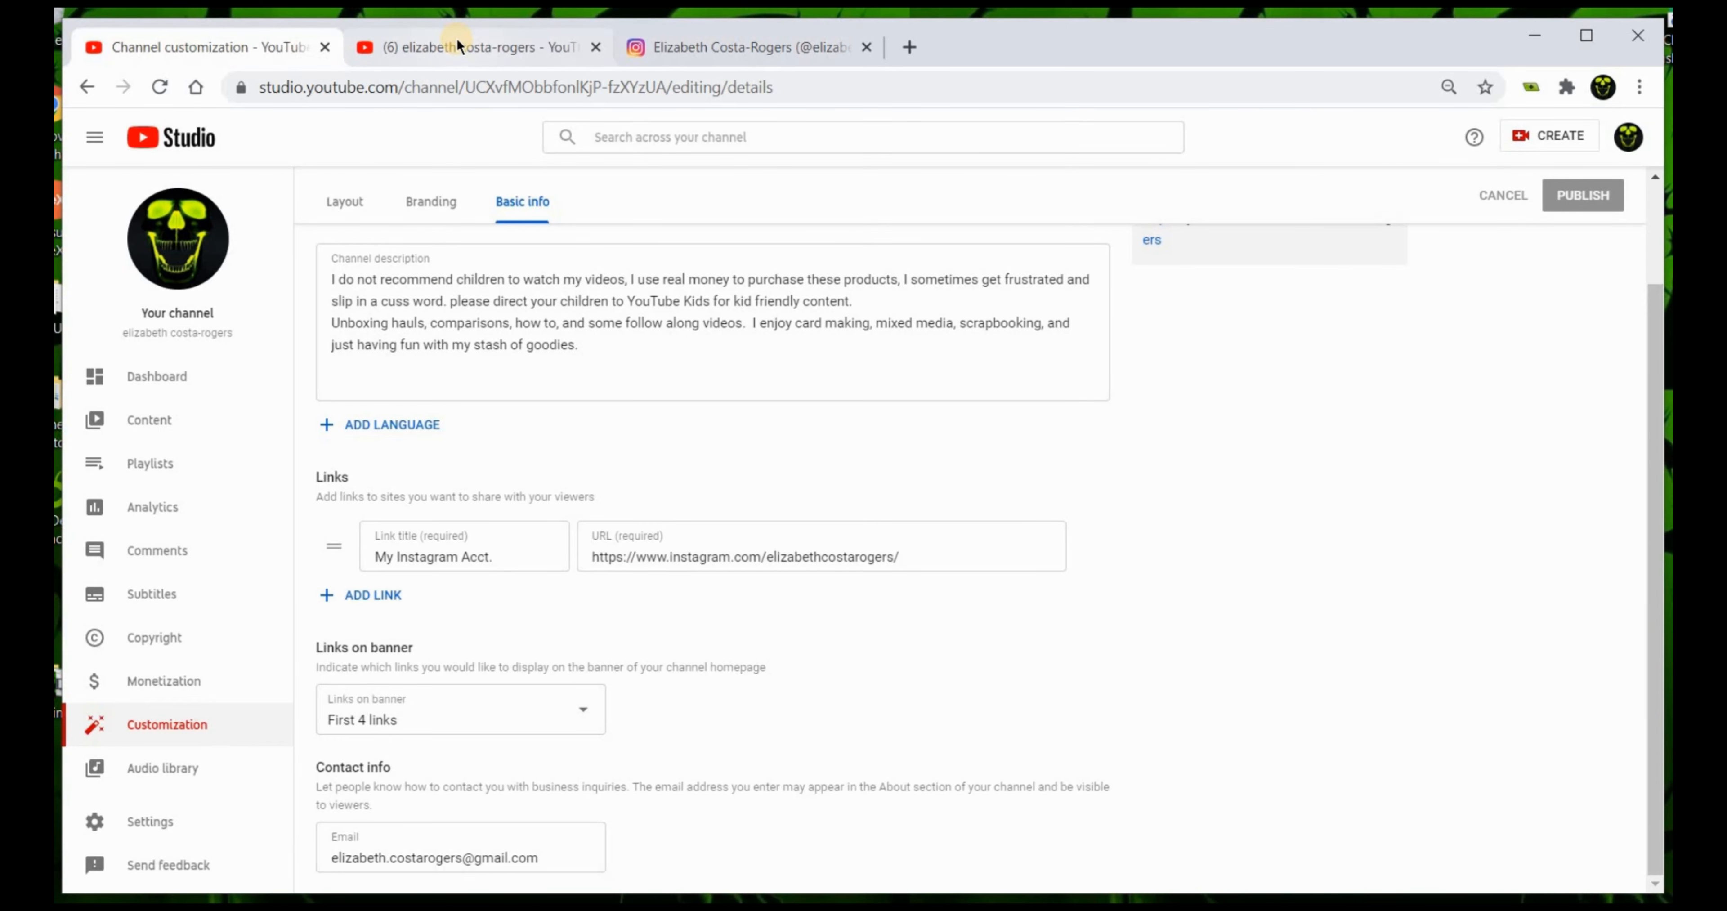
pyautogui.click(664, 48)
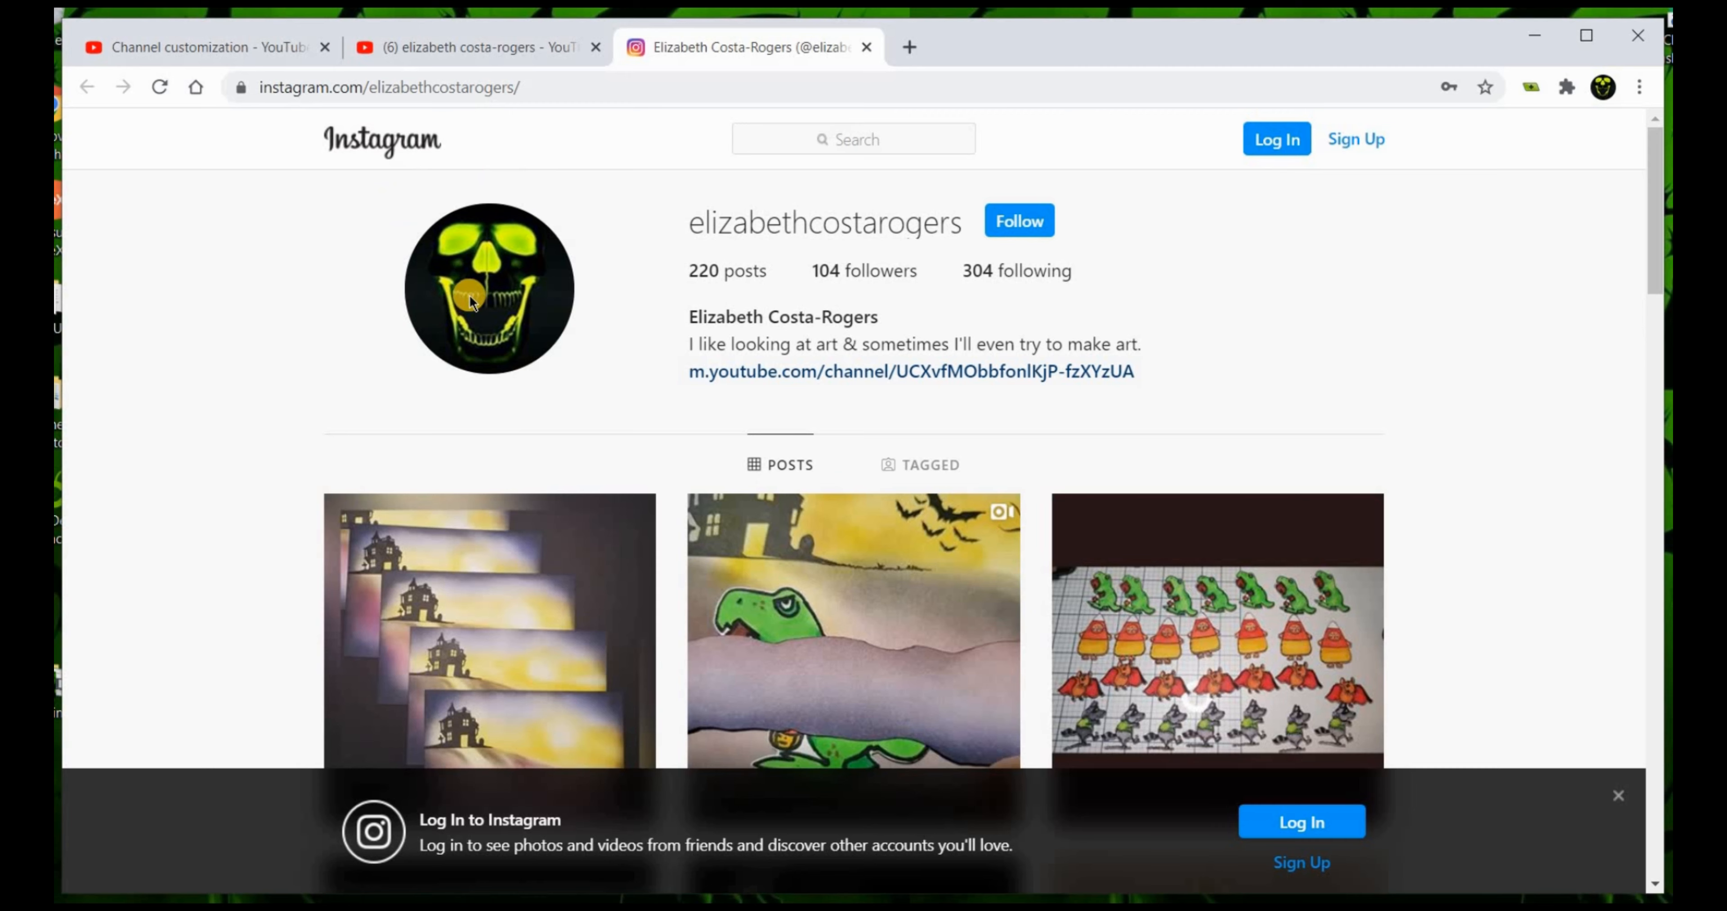
pyautogui.click(450, 51)
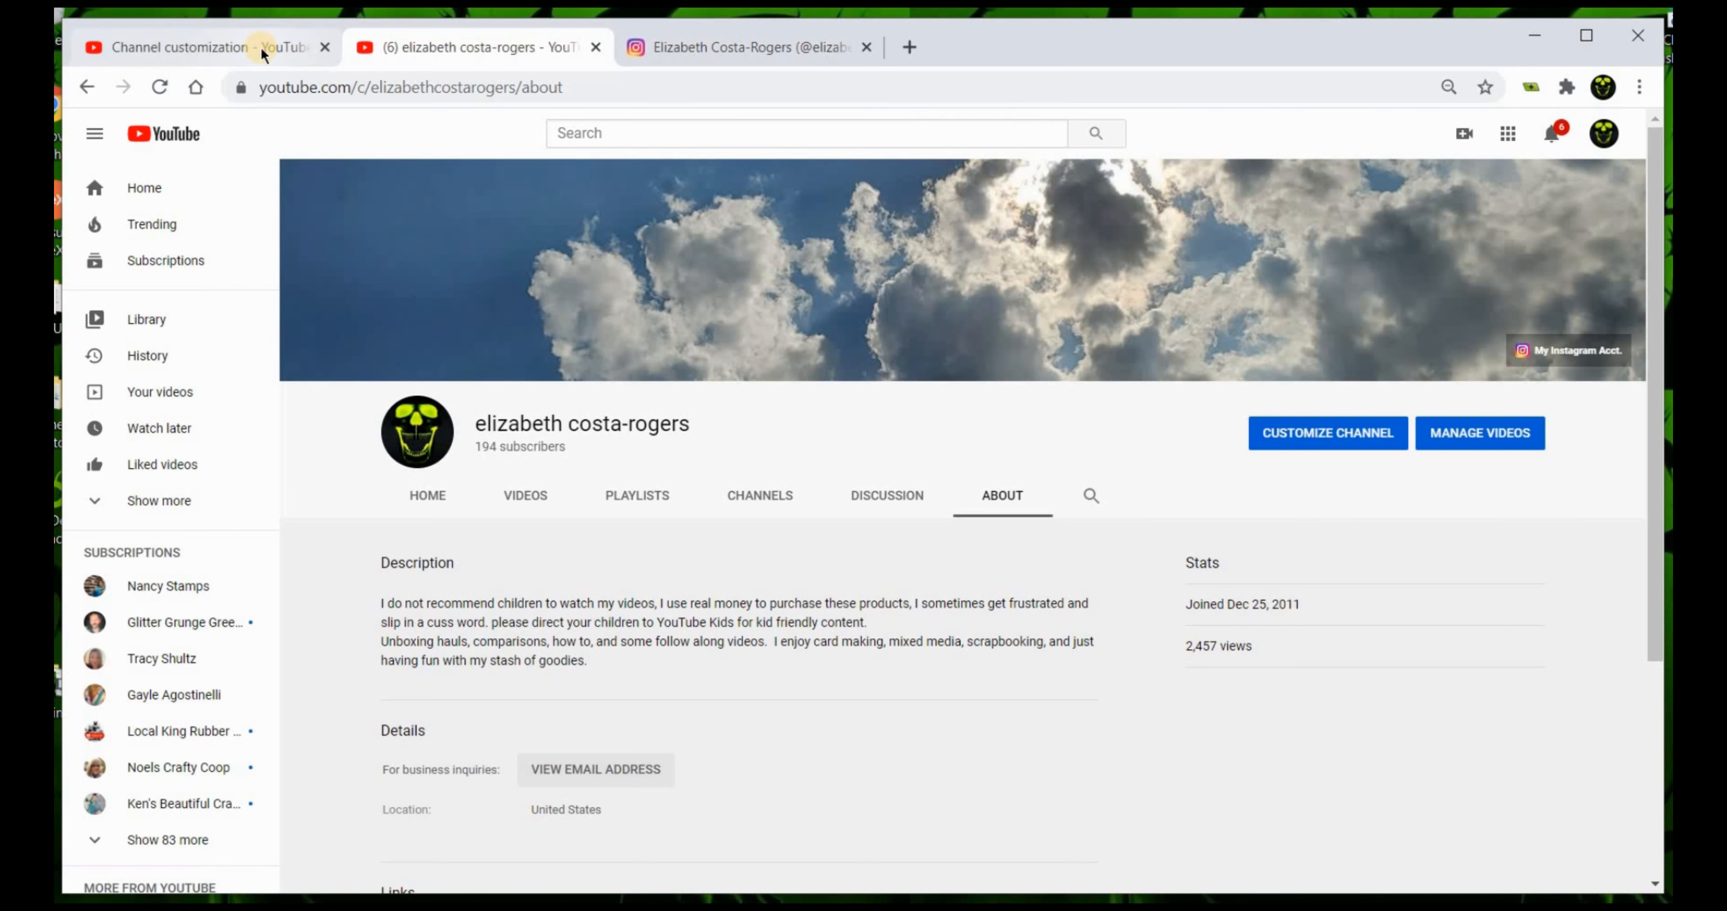
pyautogui.moveTo(507, 447); pyautogui.dragTo(568, 447)
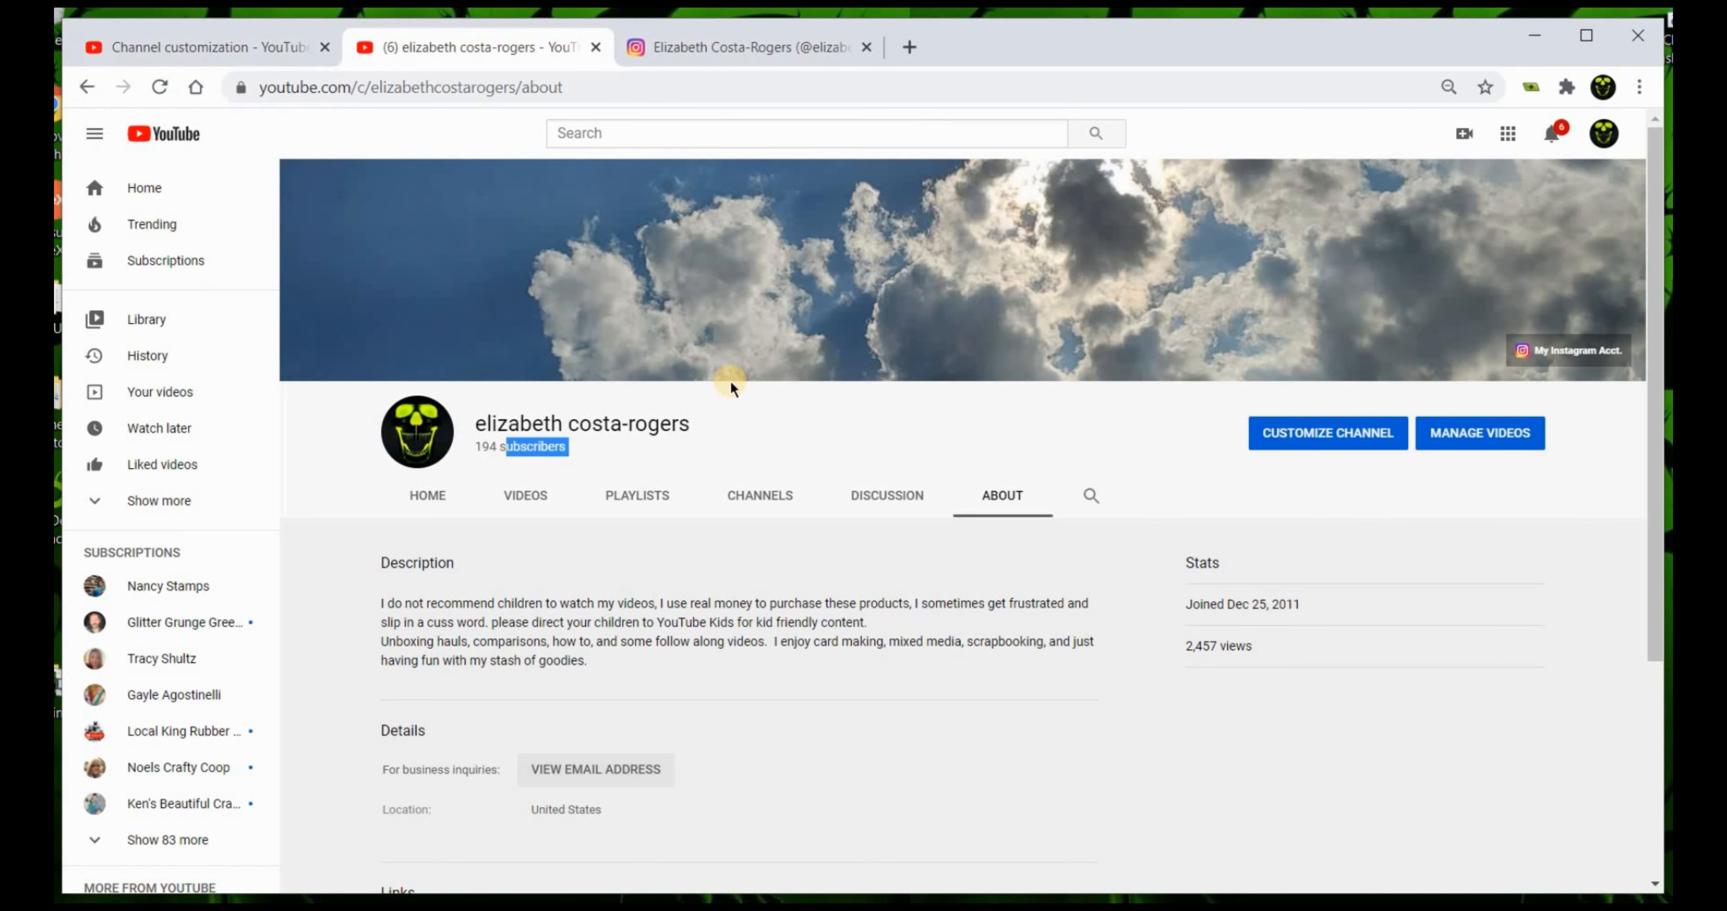
pyautogui.click(625, 379)
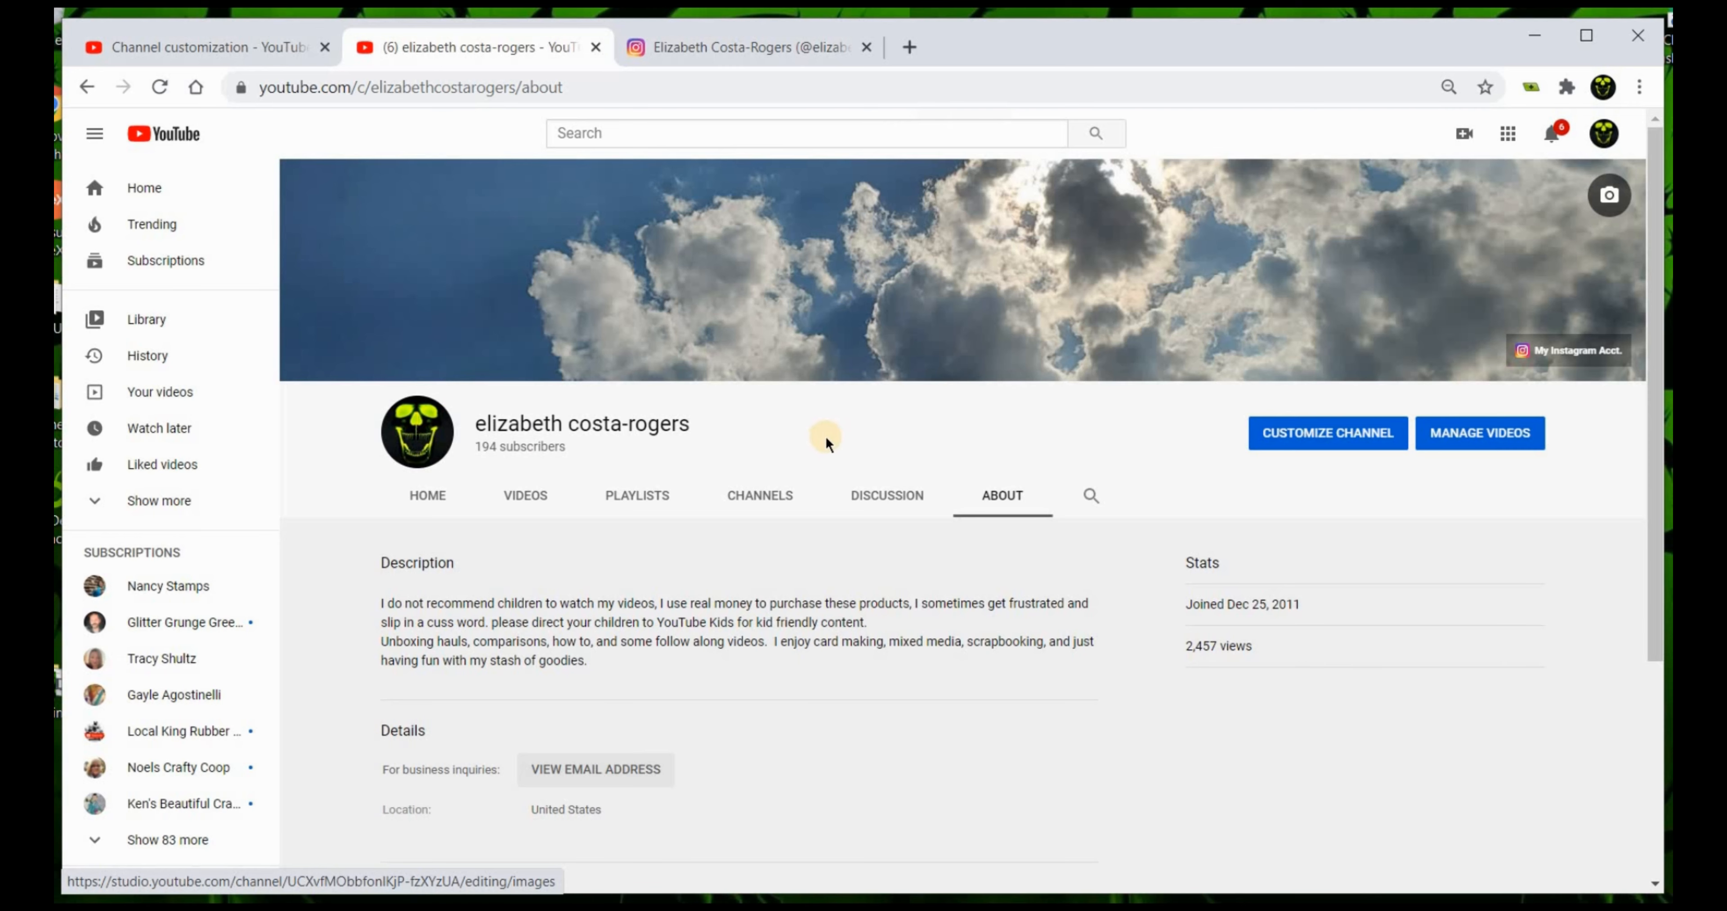
pyautogui.scroll(-5, 826, 440)
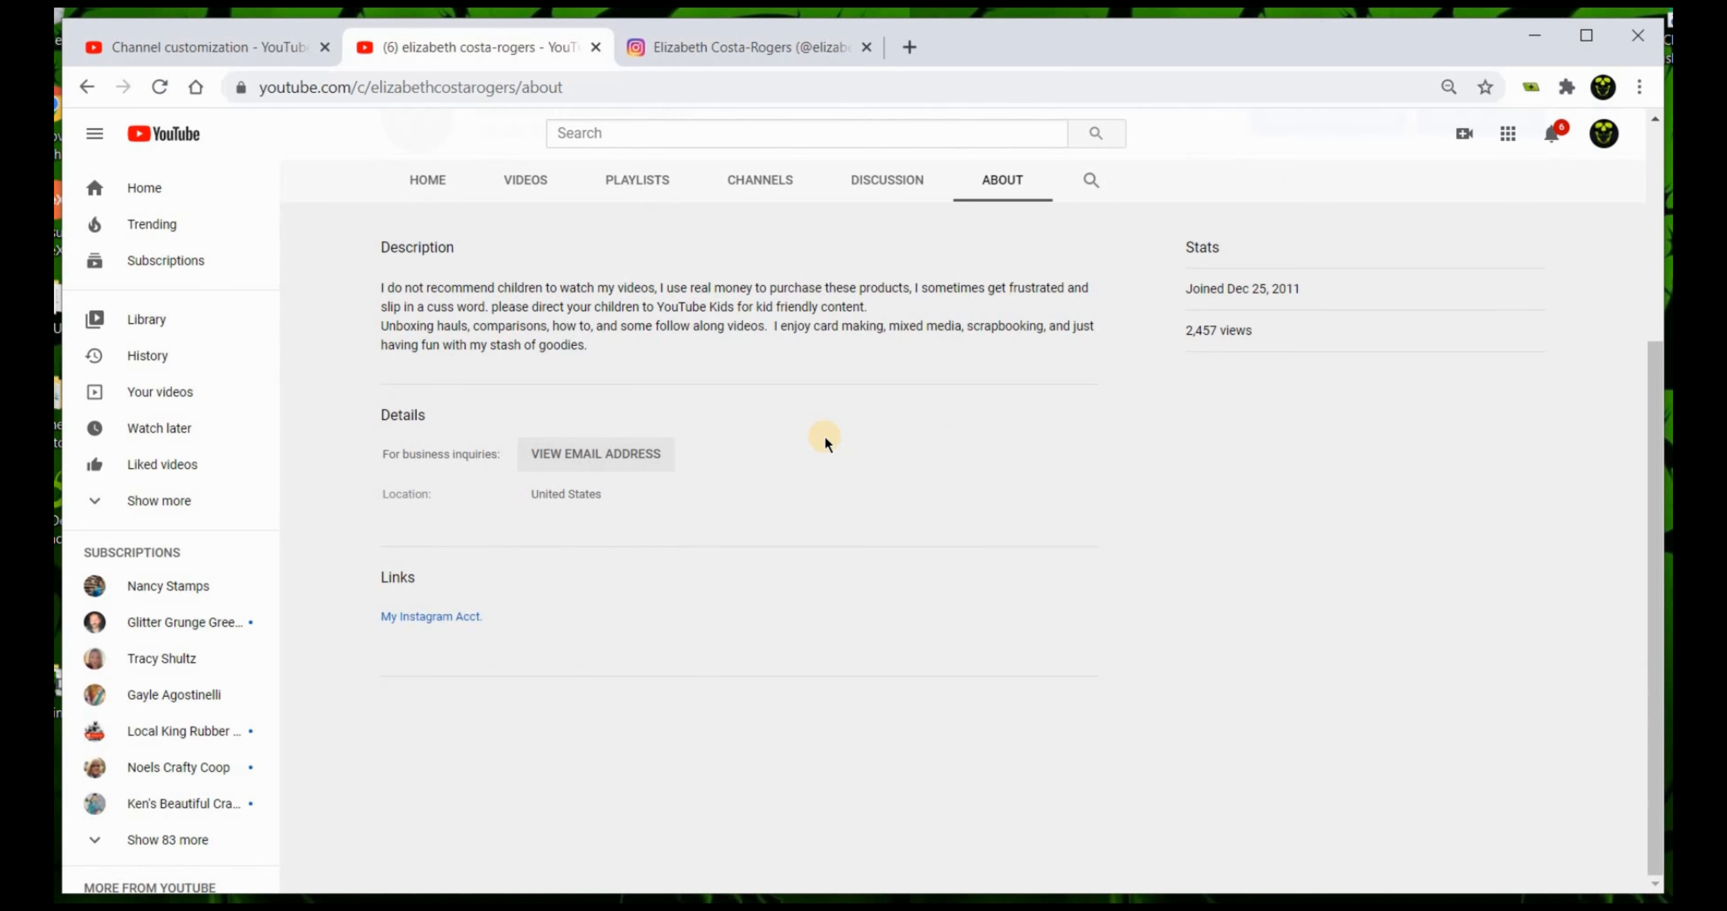
pyautogui.scroll(5, 826, 442)
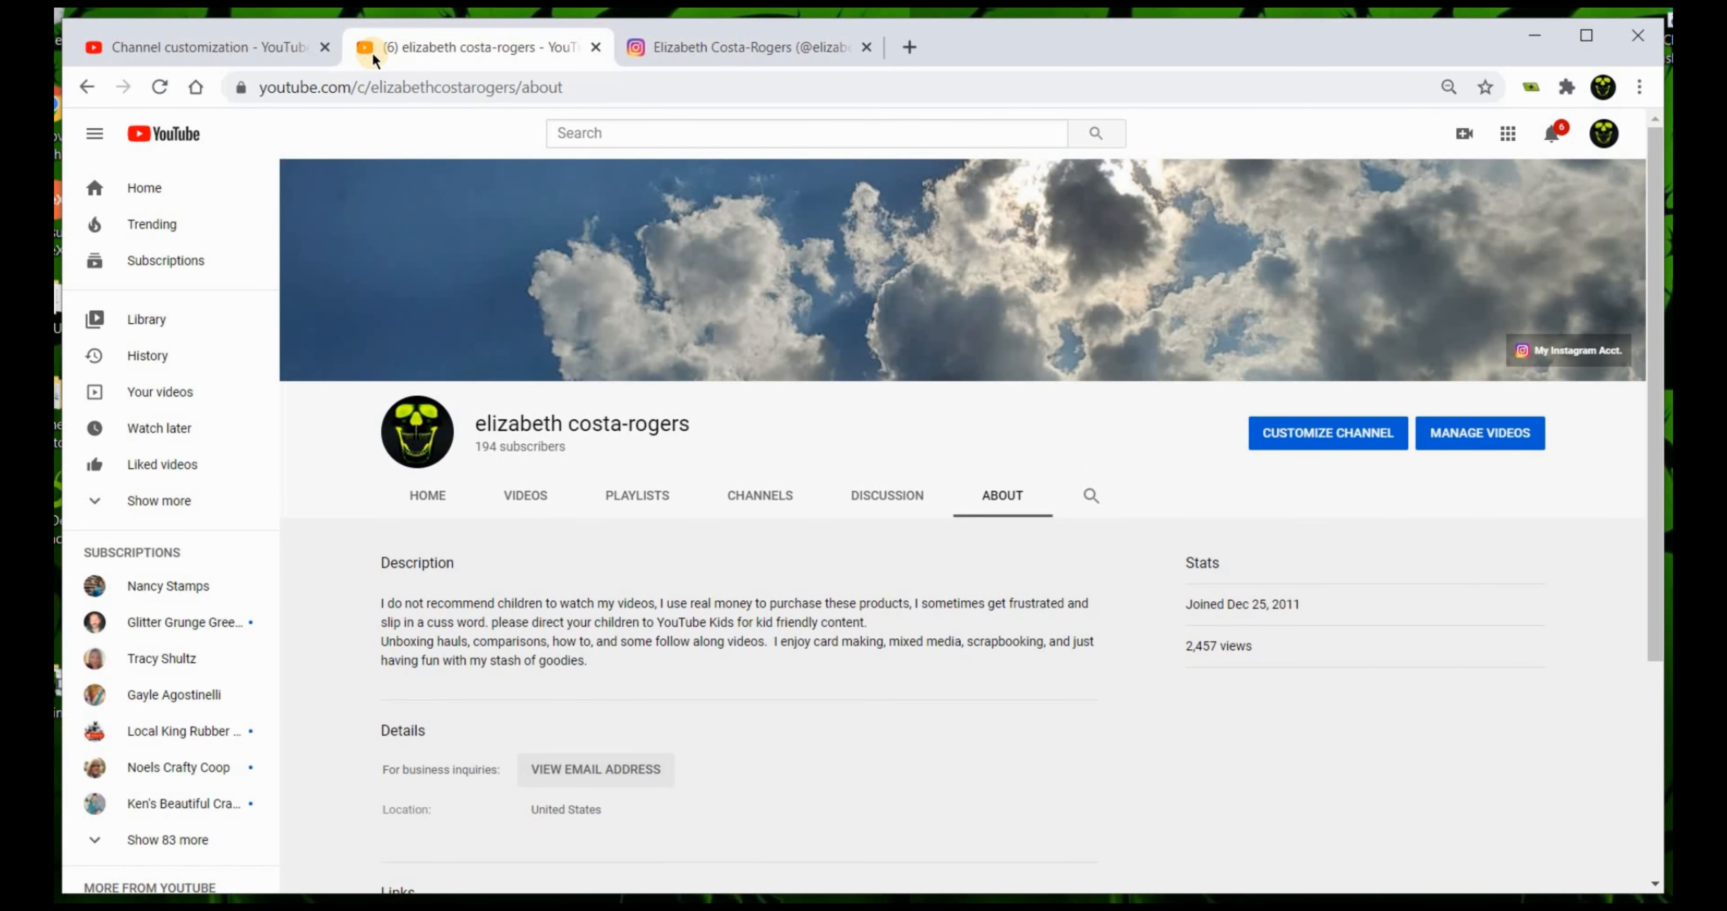
# Compare the basic info settings with the public channel page, and open the branding settings from the channel's banner
pyautogui.click(225, 44)
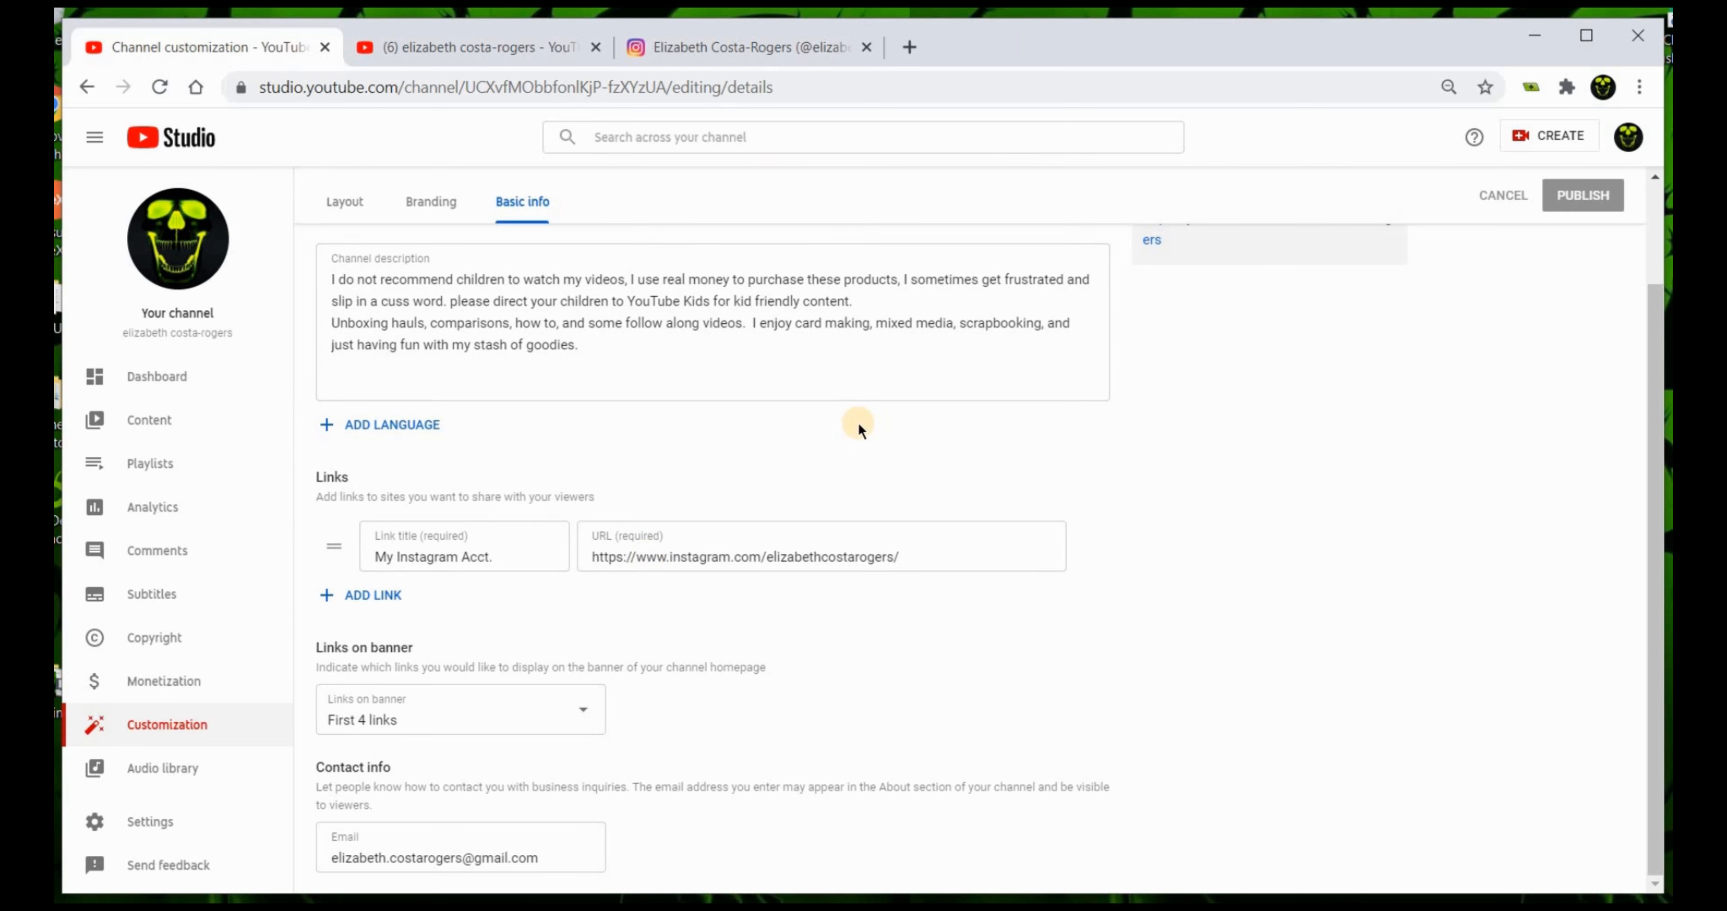
pyautogui.click(524, 47)
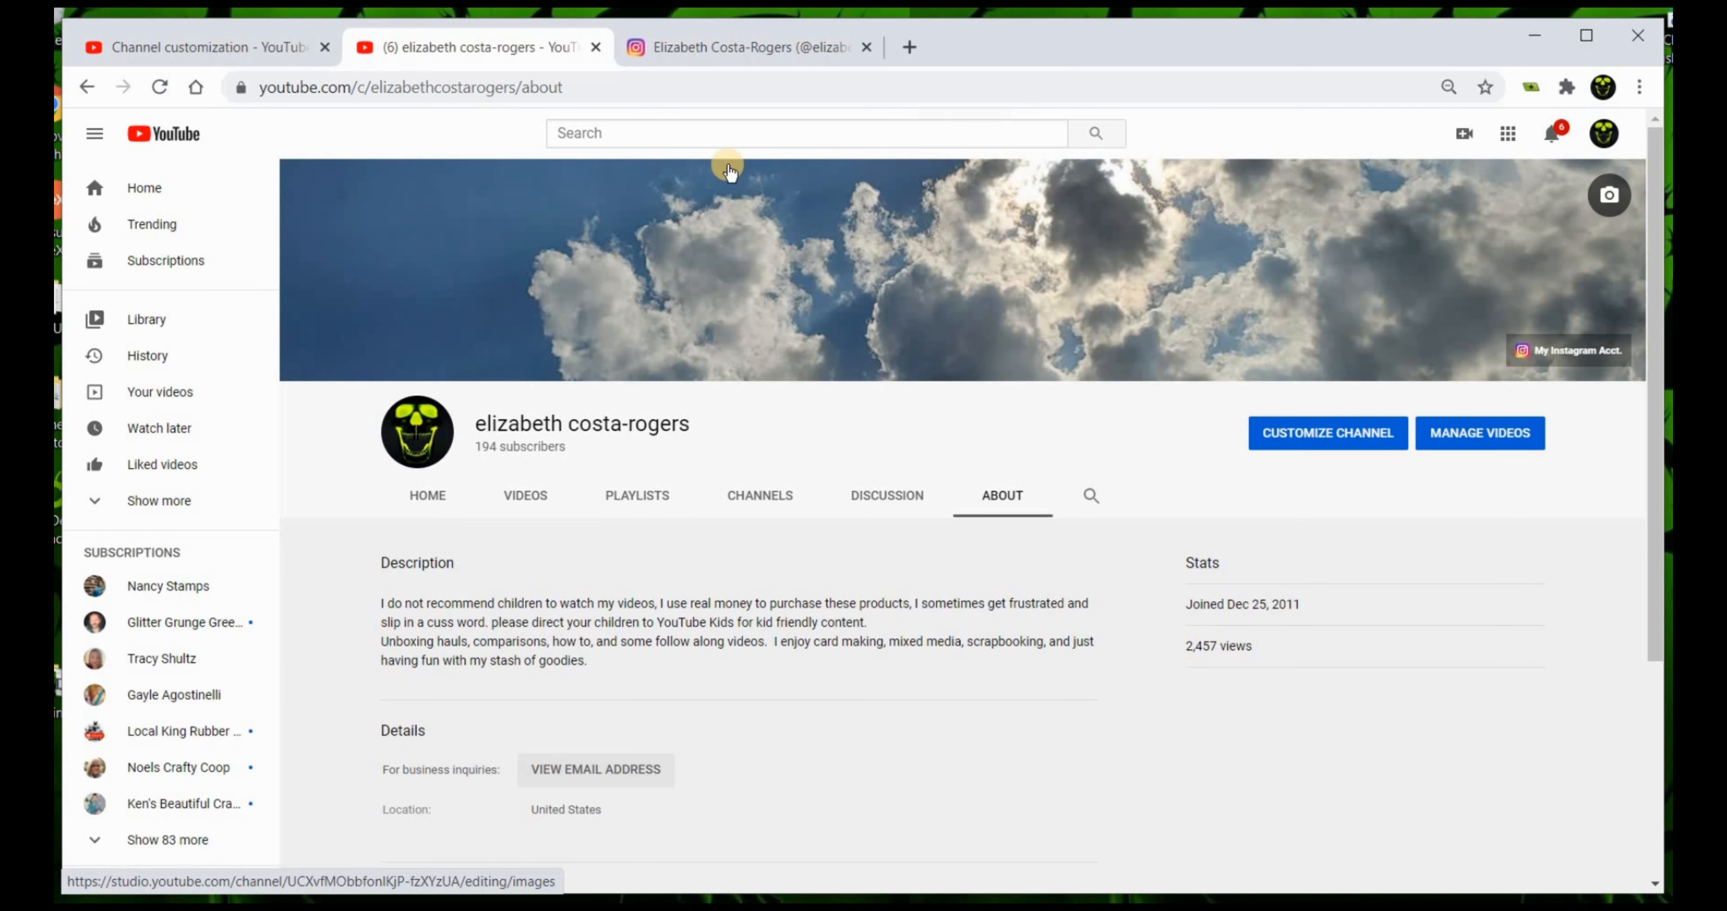
pyautogui.click(860, 267)
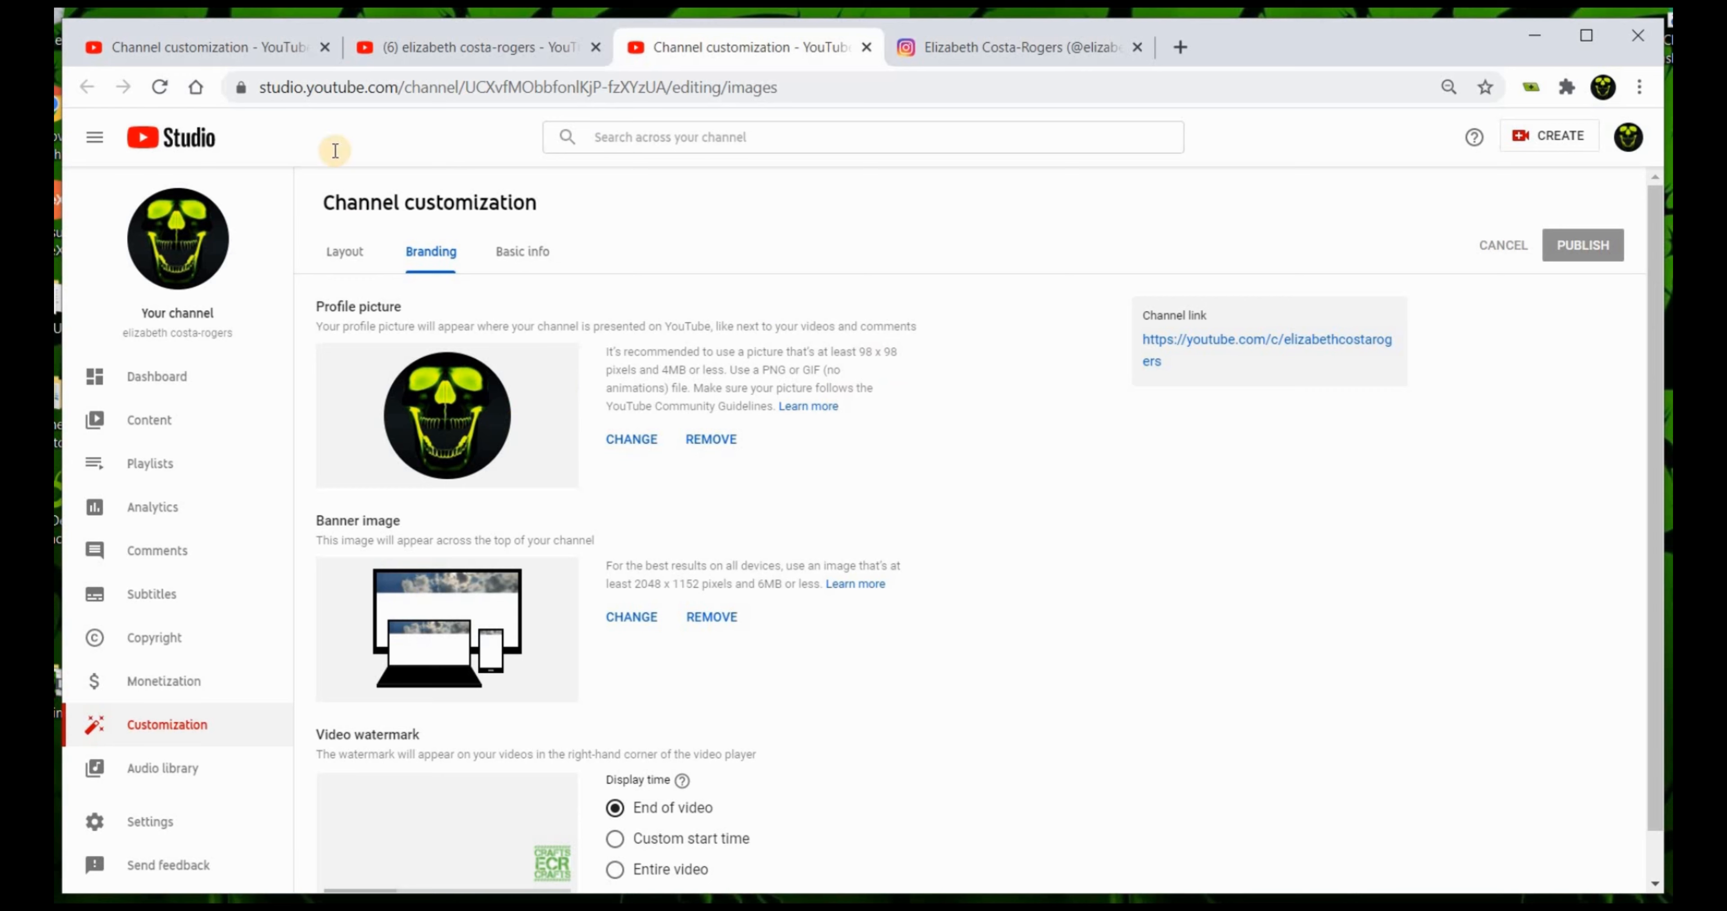
pyautogui.click(265, 46)
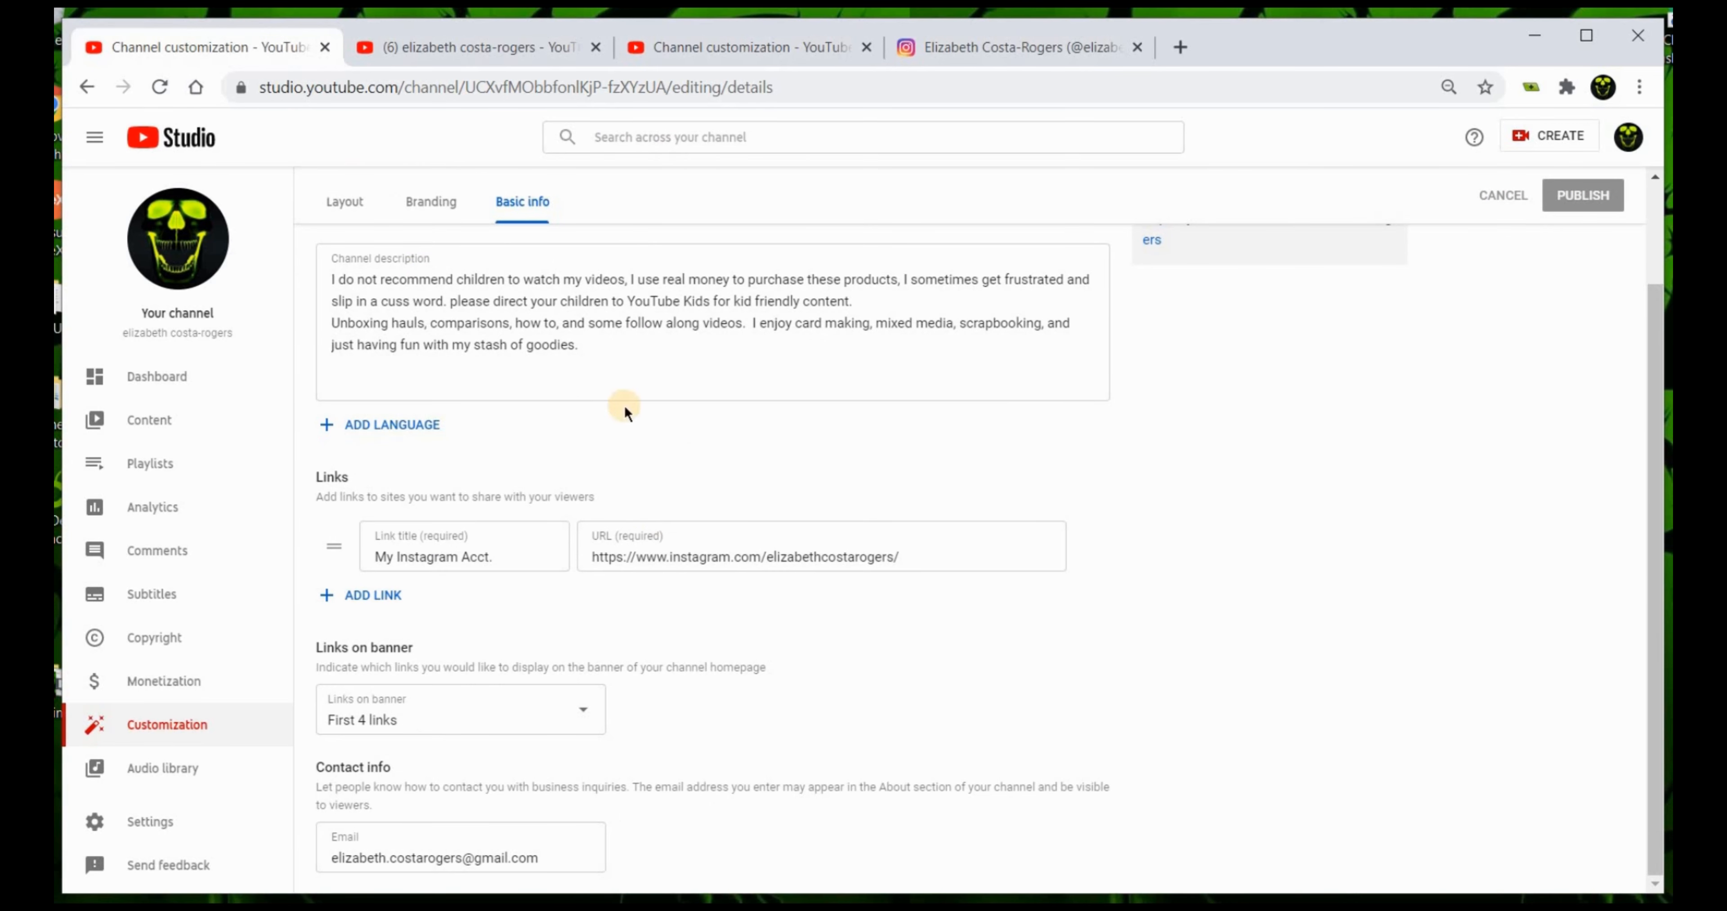
pyautogui.click(468, 47)
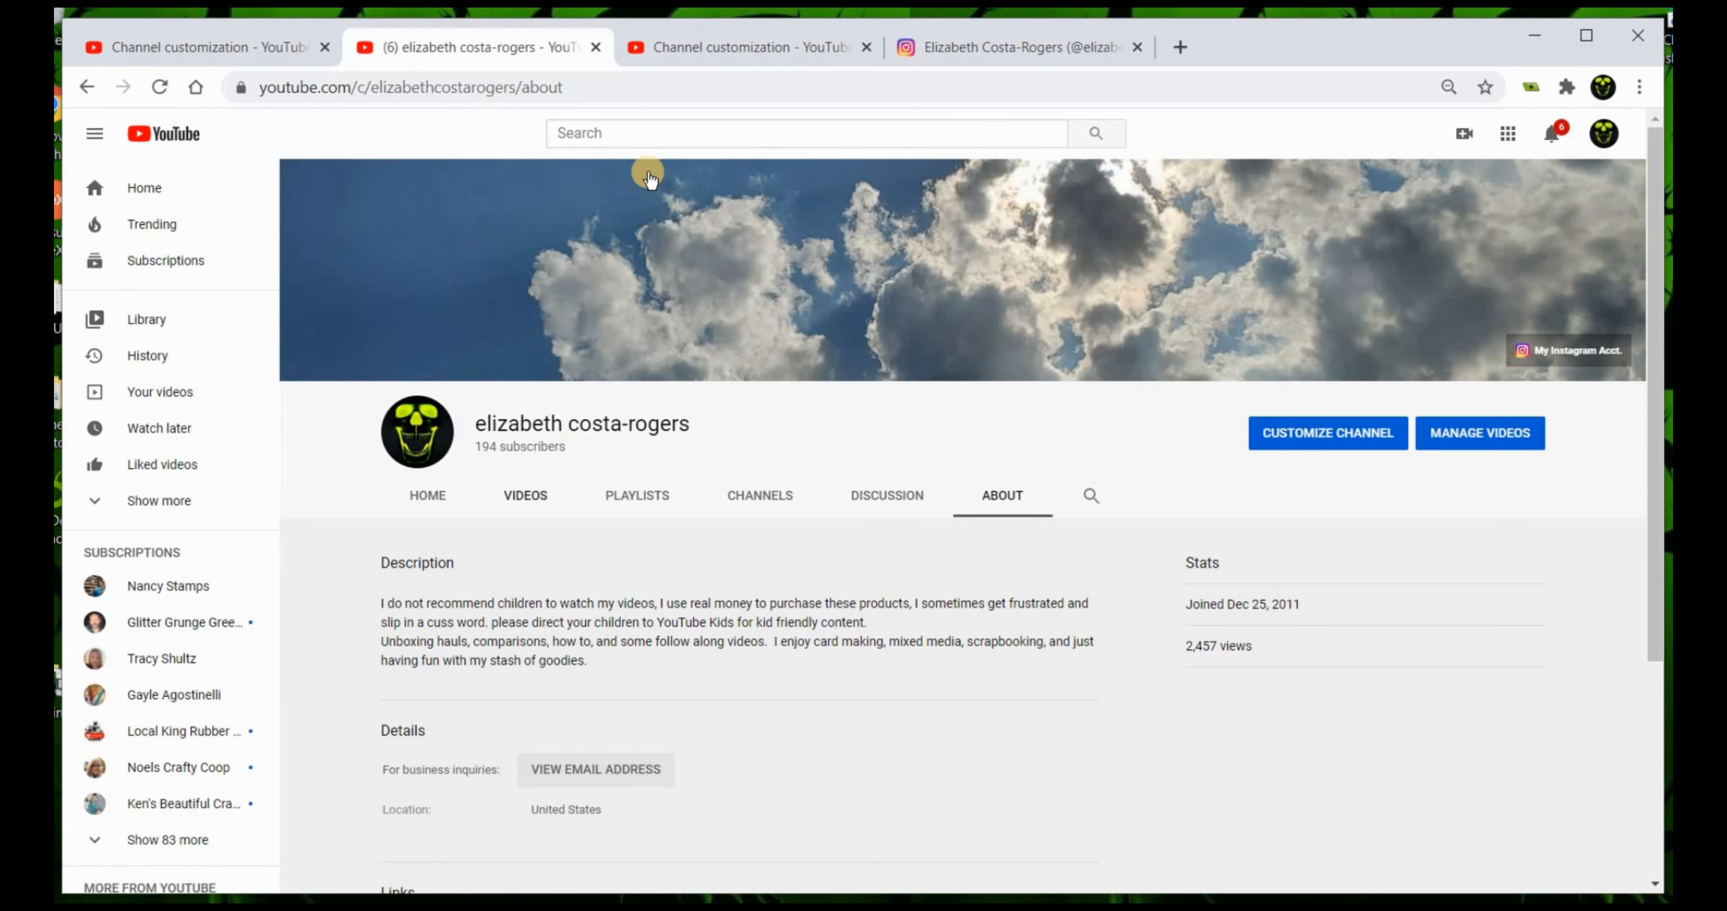
# Close the public channel page, the extra channel customization page and the Instagram profile, keeping only the basic info settings open
pyautogui.click(598, 47)
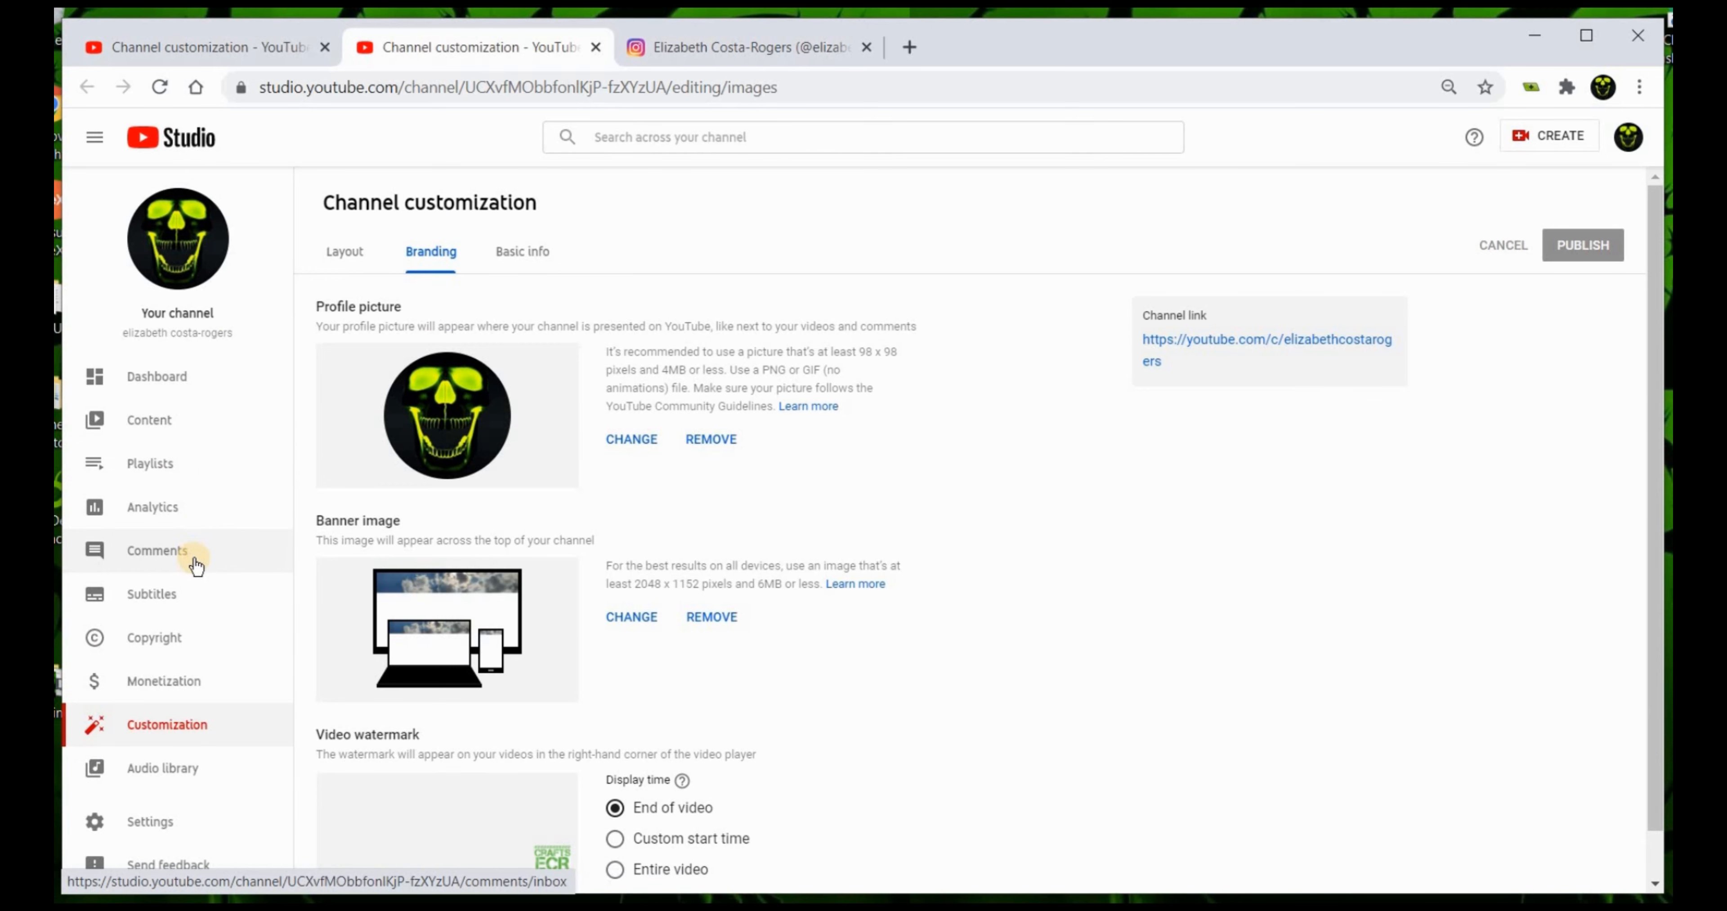
pyautogui.click(598, 47)
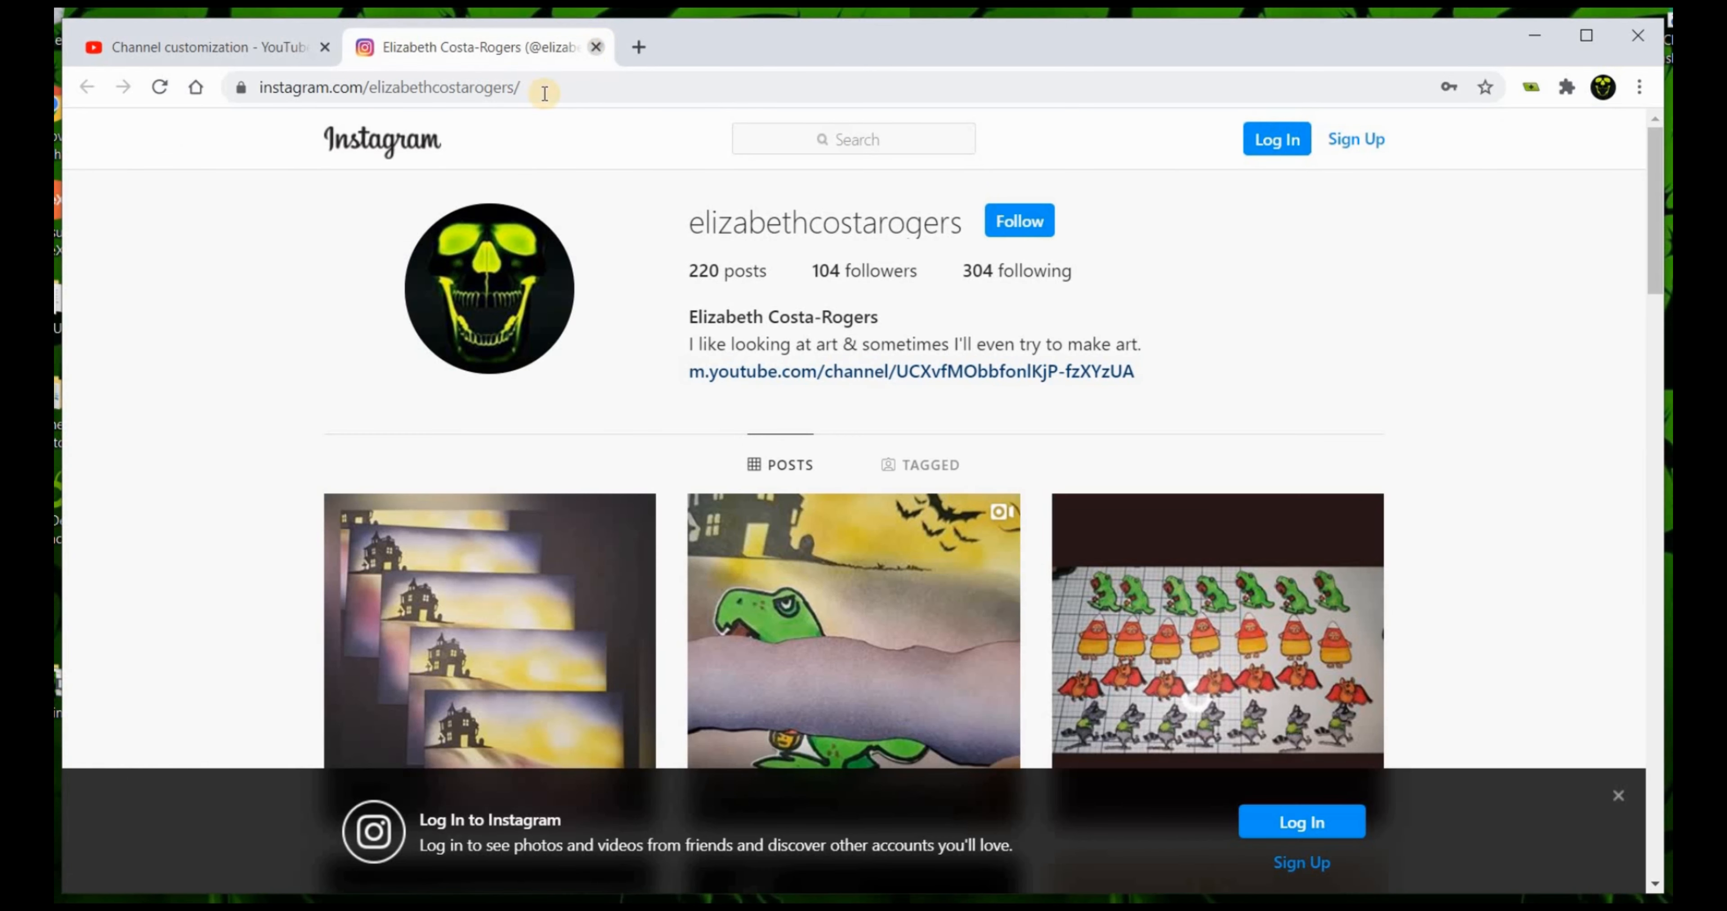
pyautogui.hotkey('ctrl', 'w')
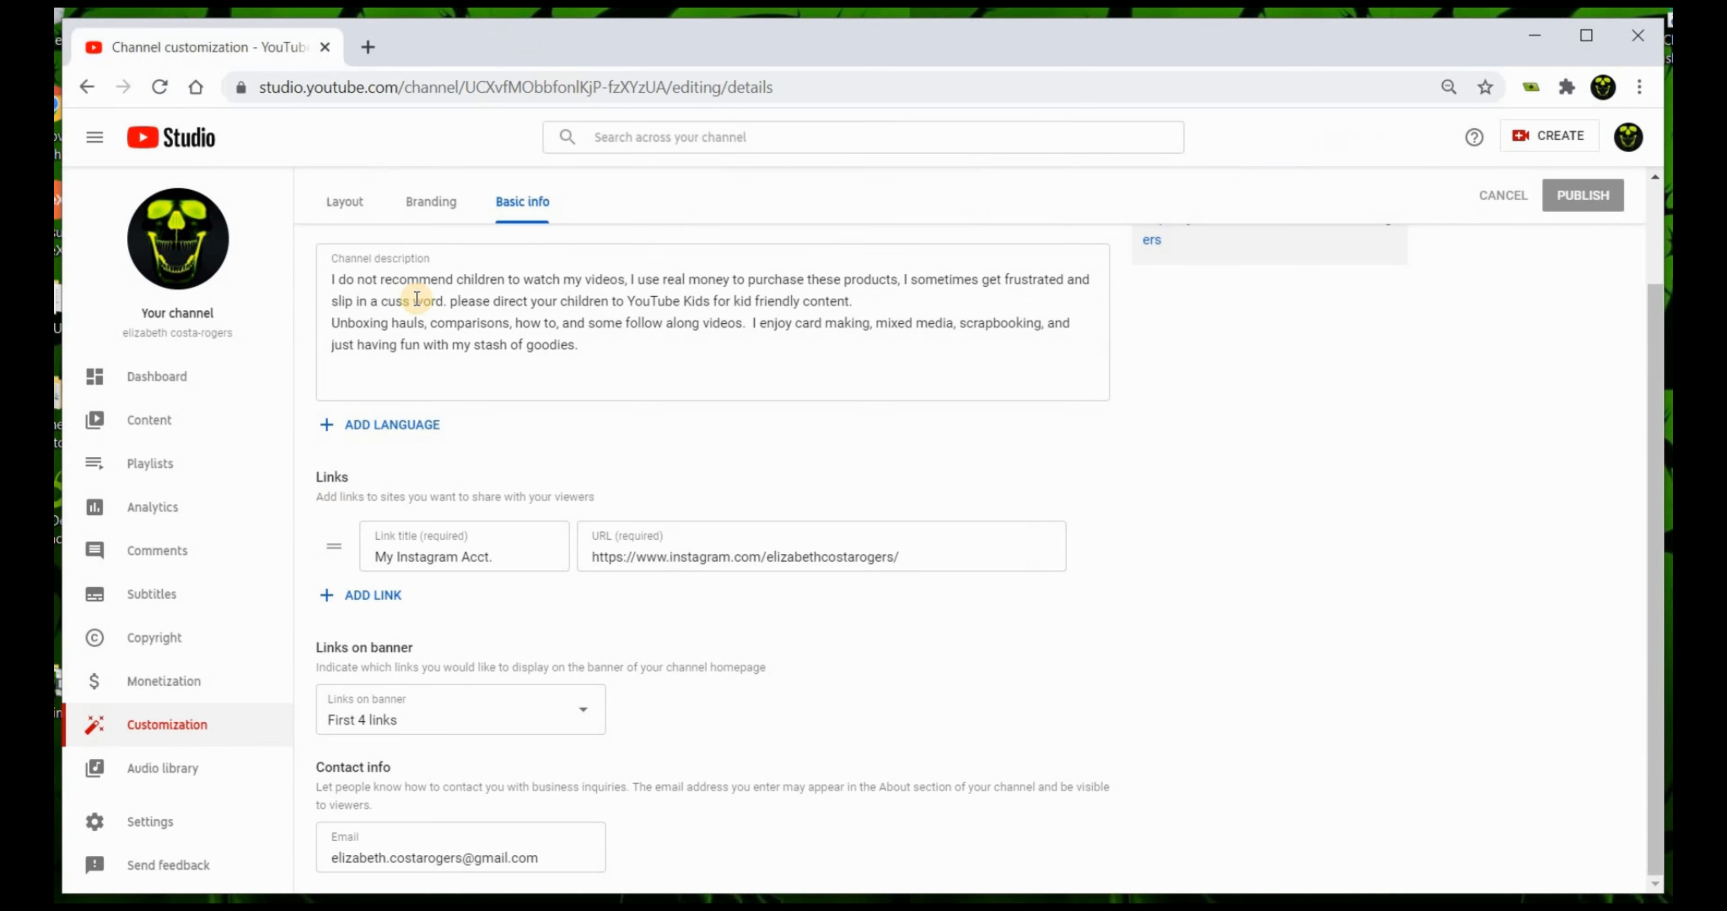
# Open the channel dashboard, review the full list of recent subscribers, and close the list
pyautogui.click(176, 379)
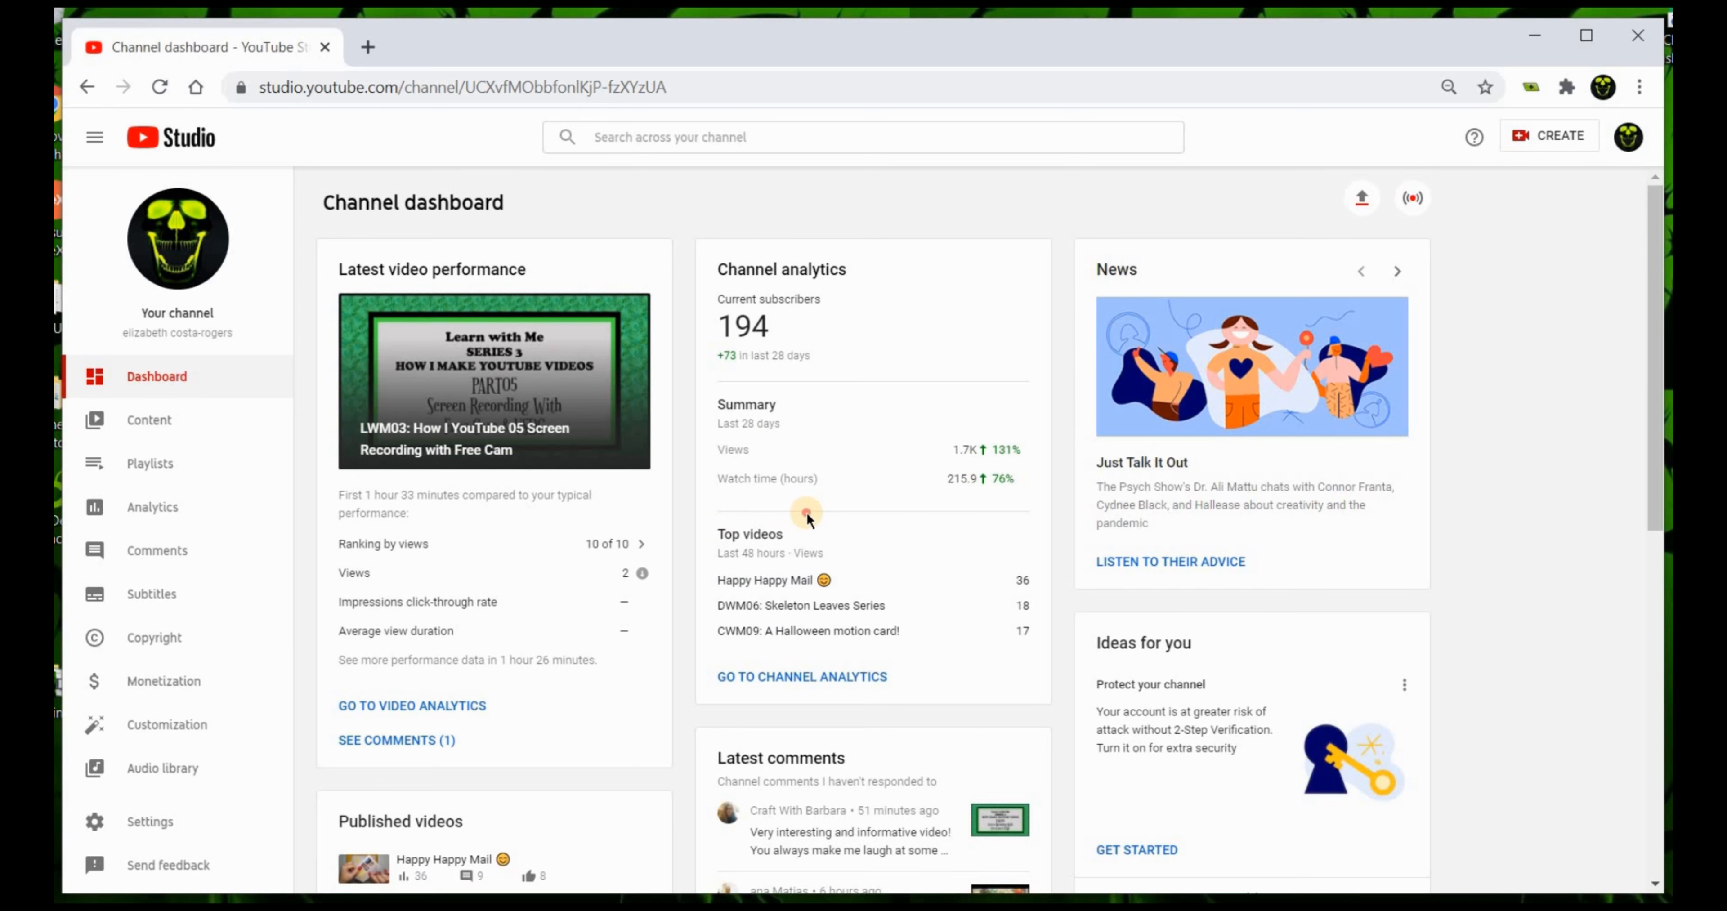
pyautogui.scroll(-7, 807, 515)
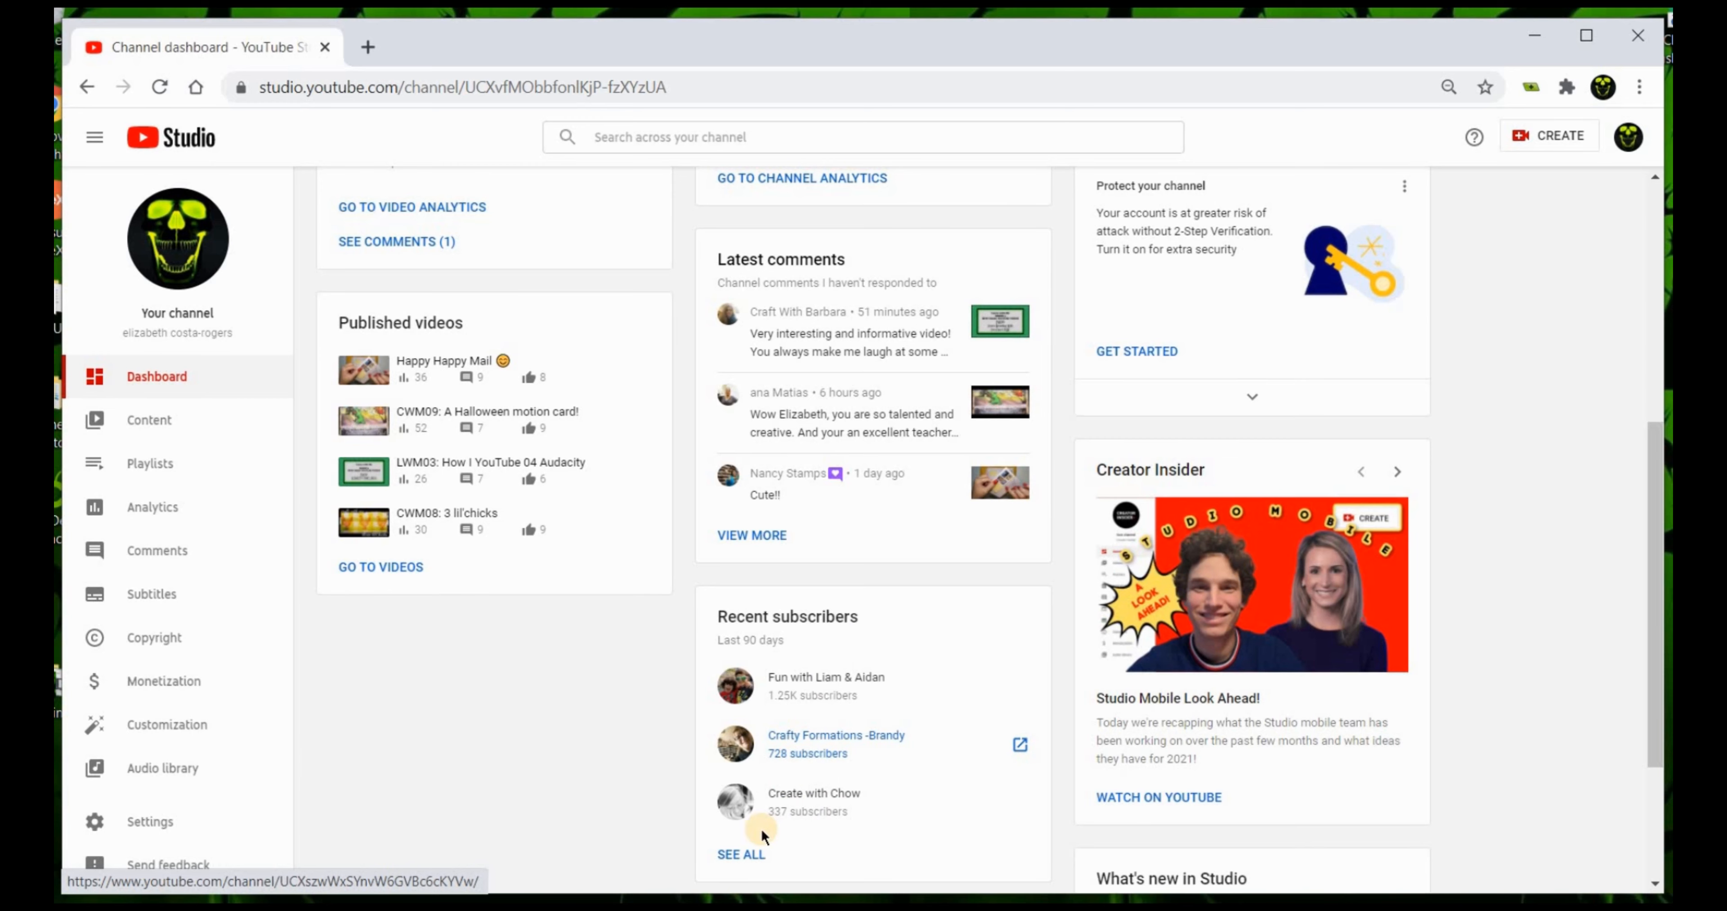
pyautogui.click(743, 858)
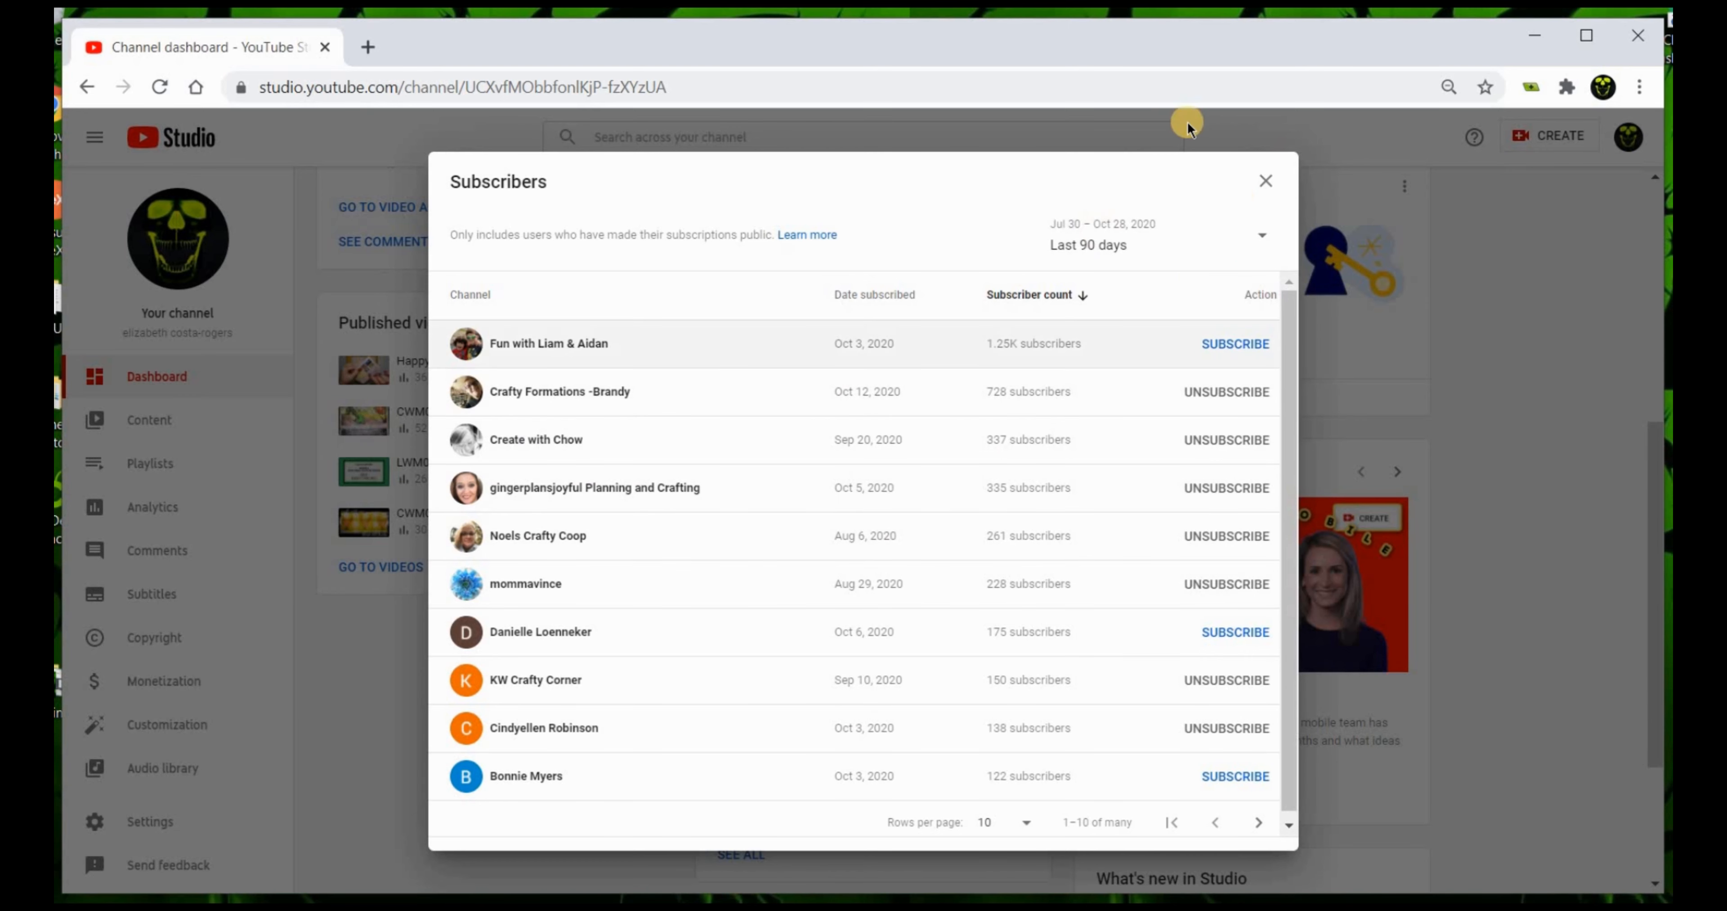
pyautogui.click(1264, 182)
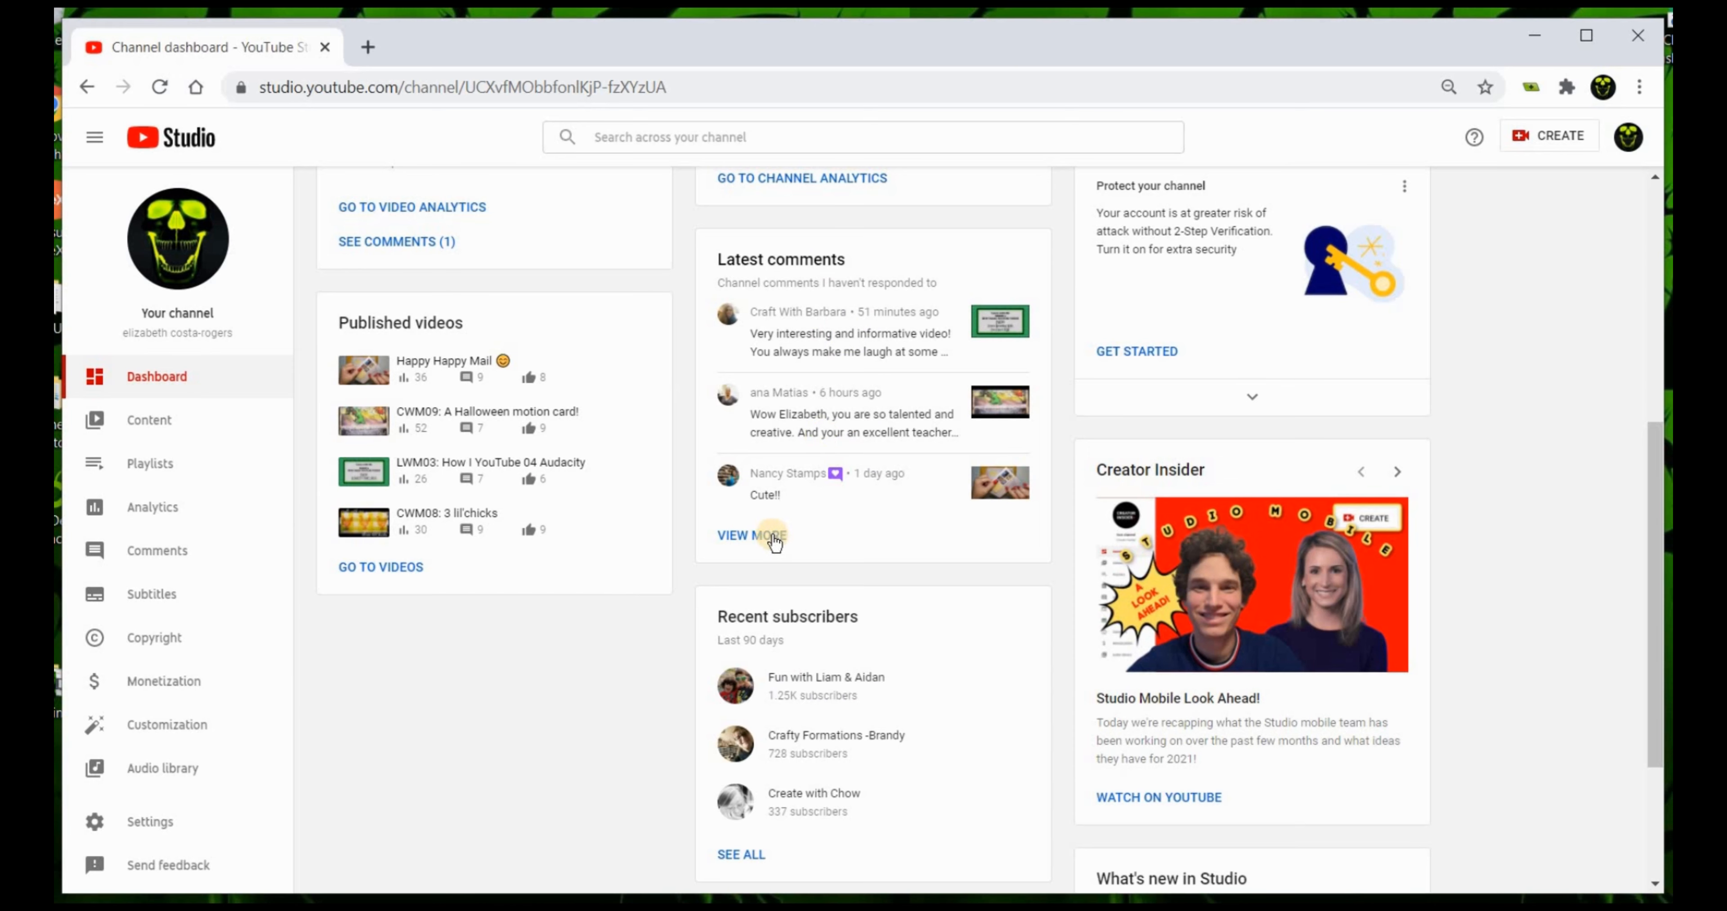
# Open the full list of channel comments not yet responded to, and put away the video editor window covering it
pyautogui.click(749, 536)
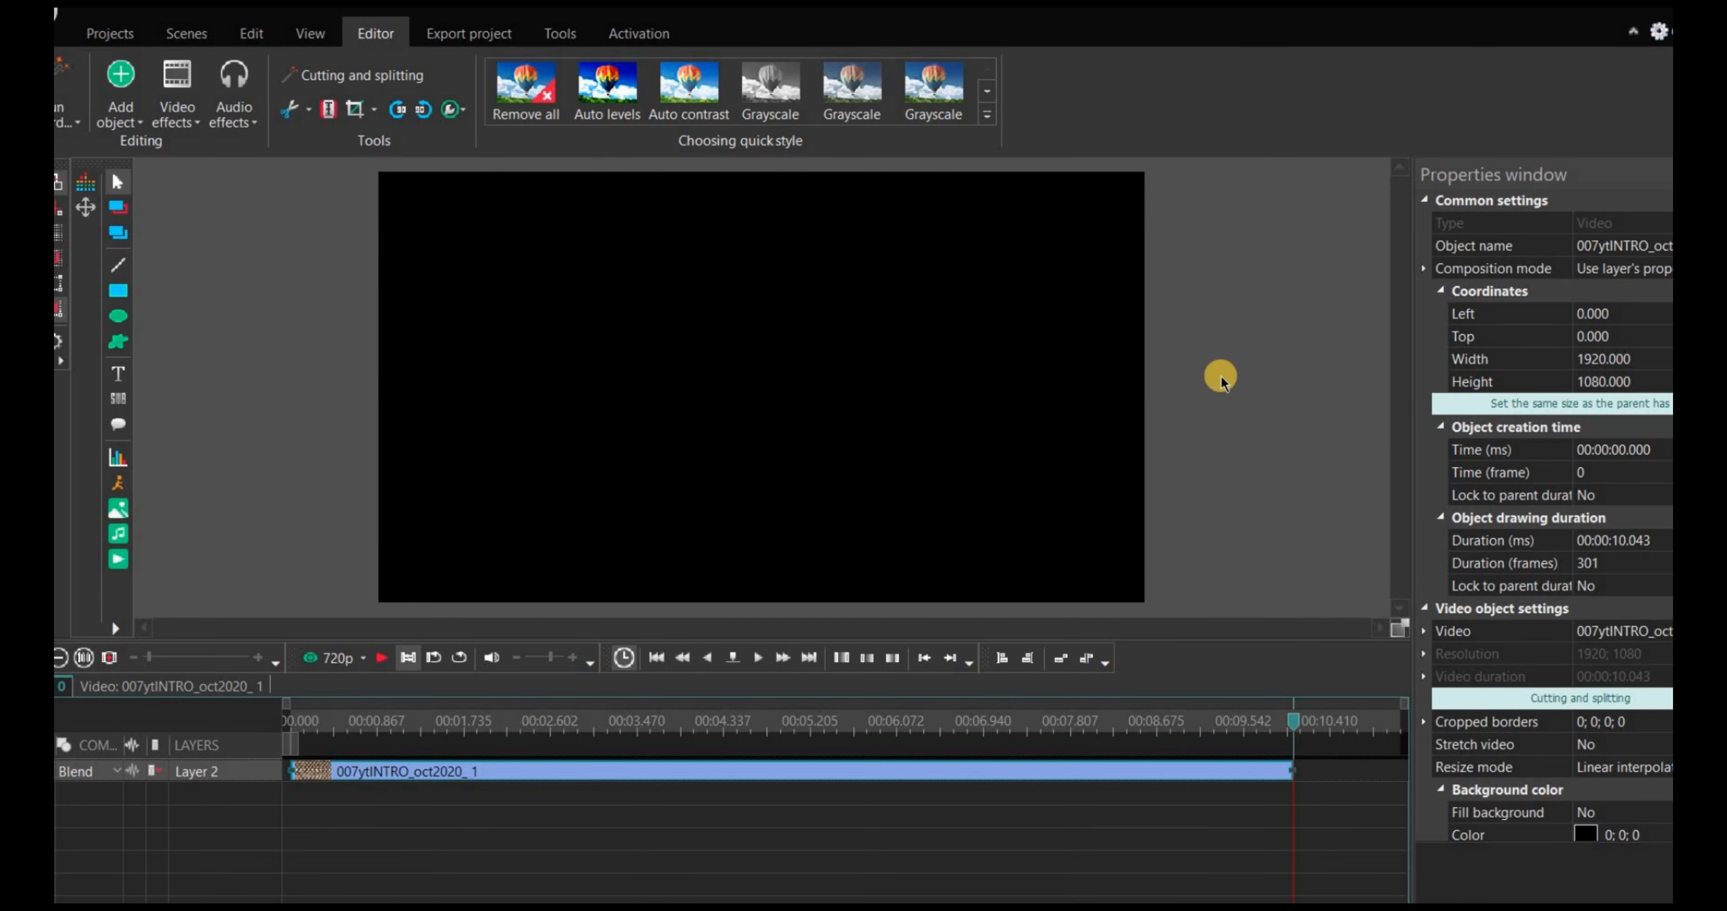
pyautogui.click(1659, 12)
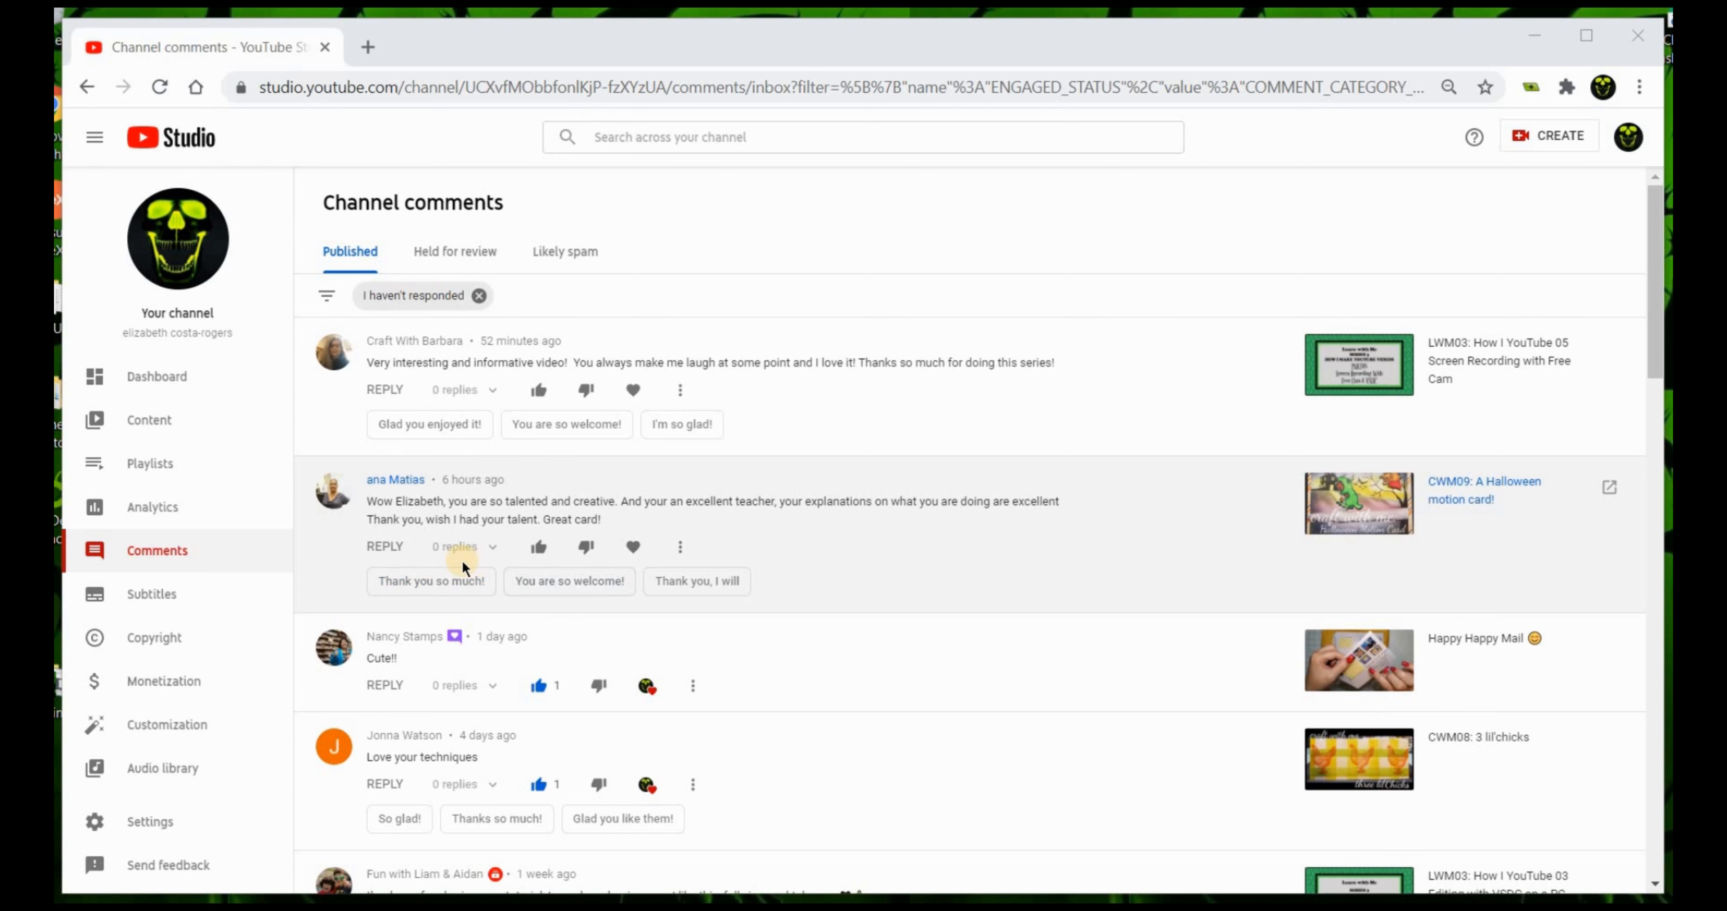
# Draft the suggested reply "Thank you so much!" and then a custom reply "knh" to the Halloween motion card comment, discarding both
pyautogui.click(435, 578)
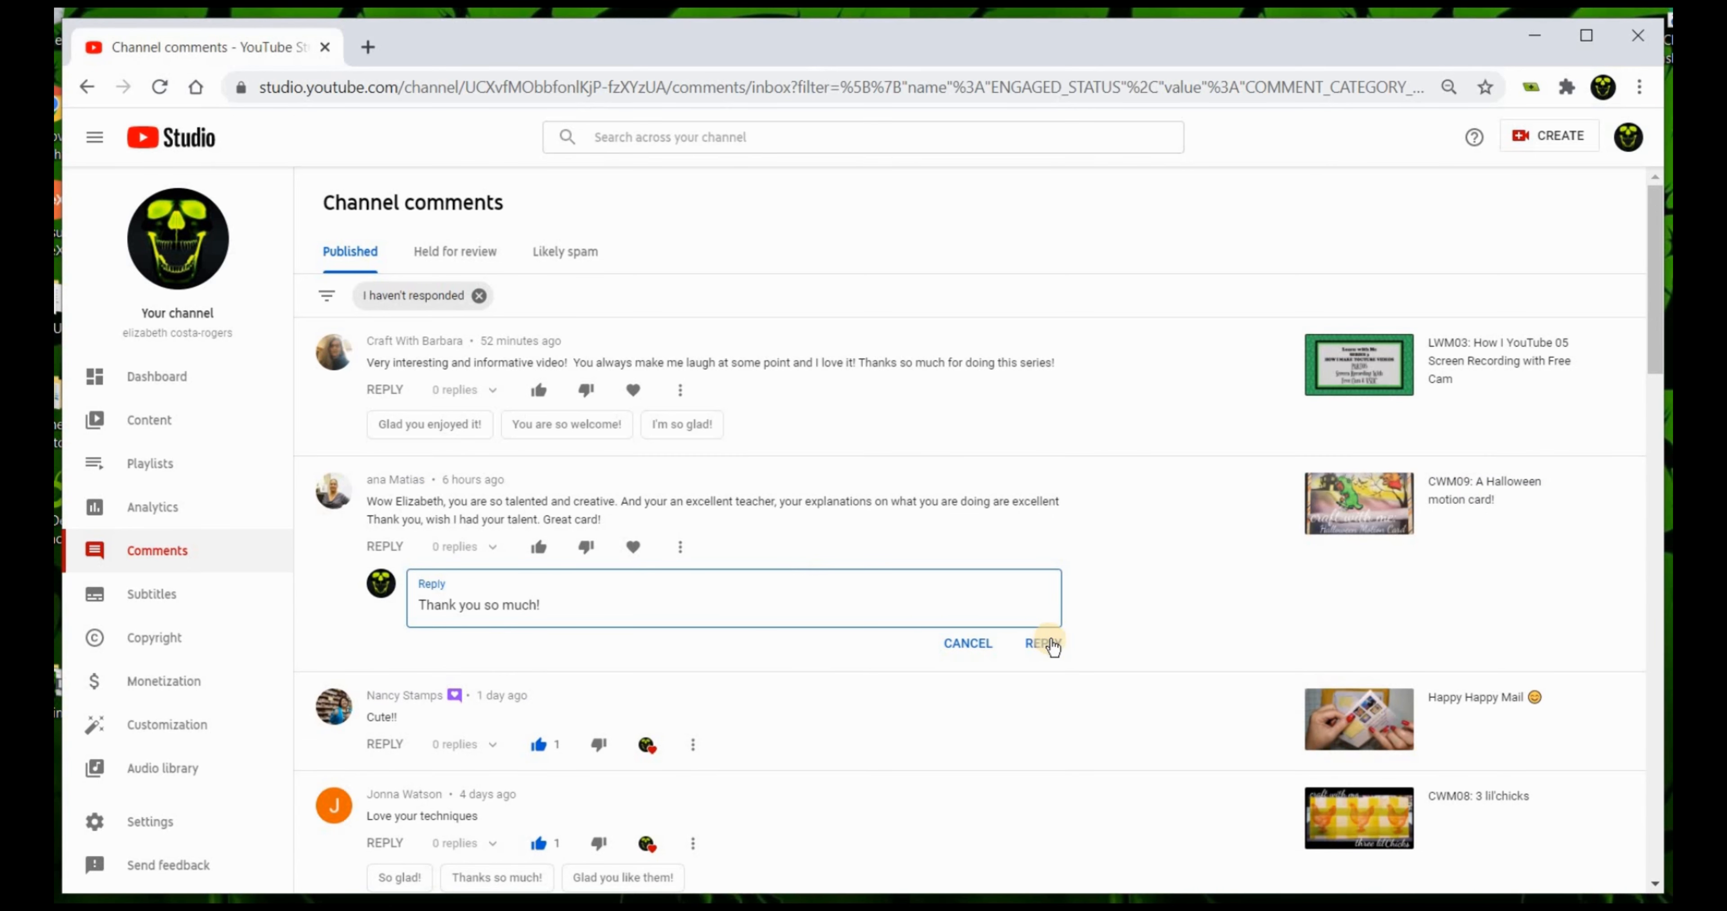
pyautogui.click(979, 645)
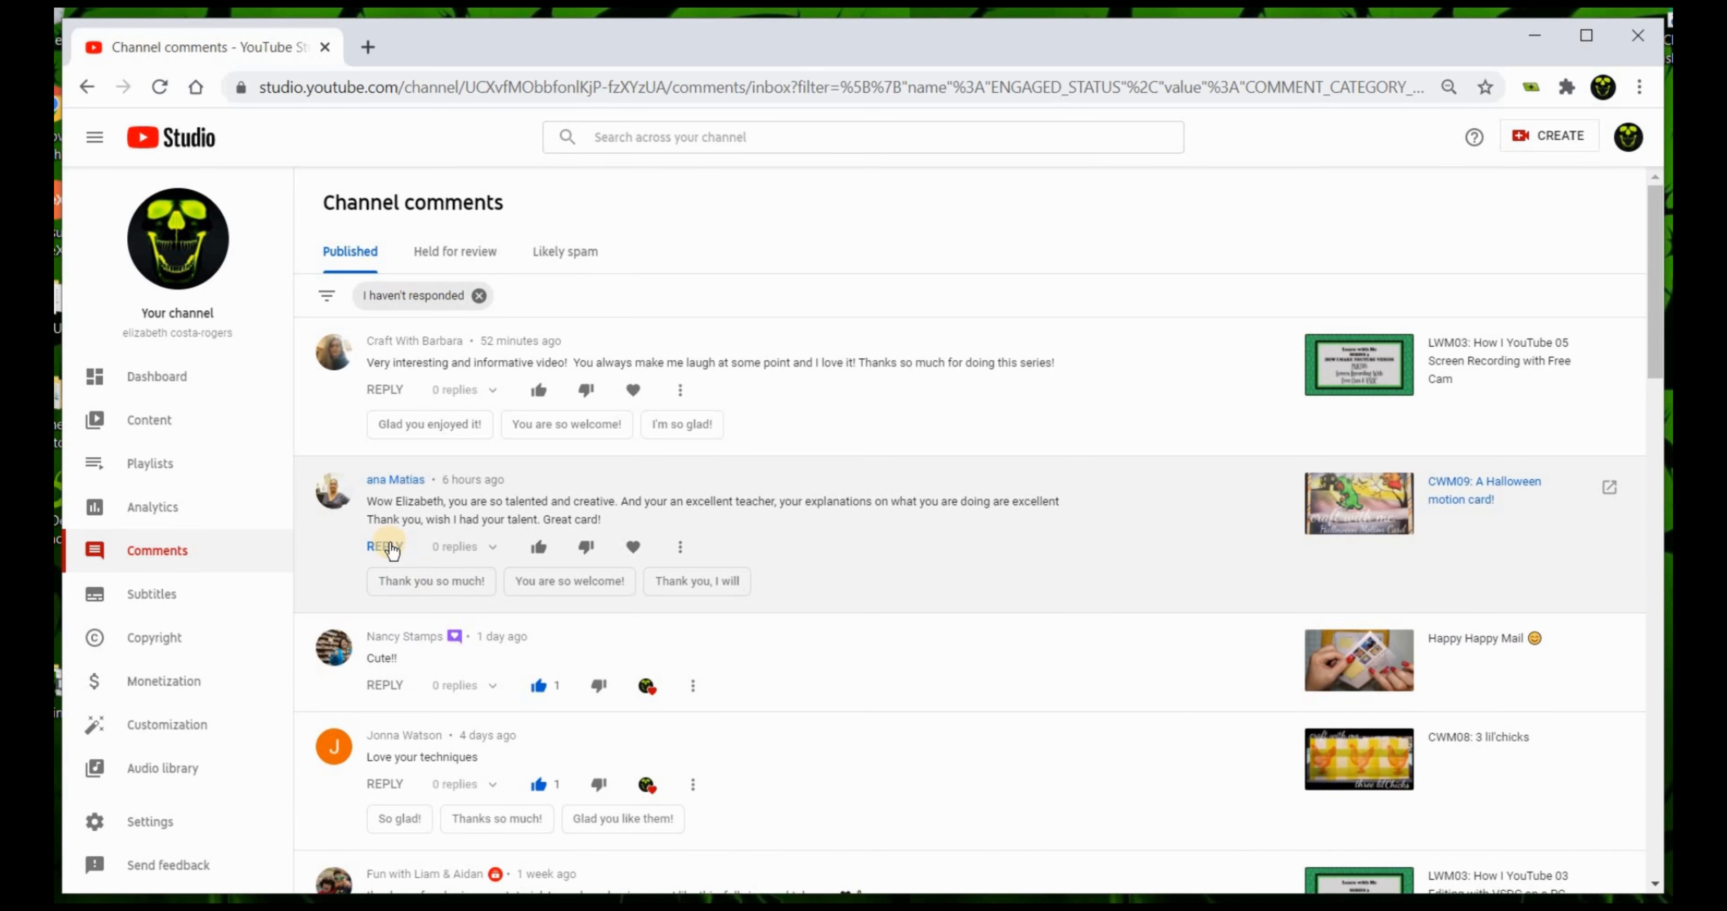
pyautogui.click(387, 548)
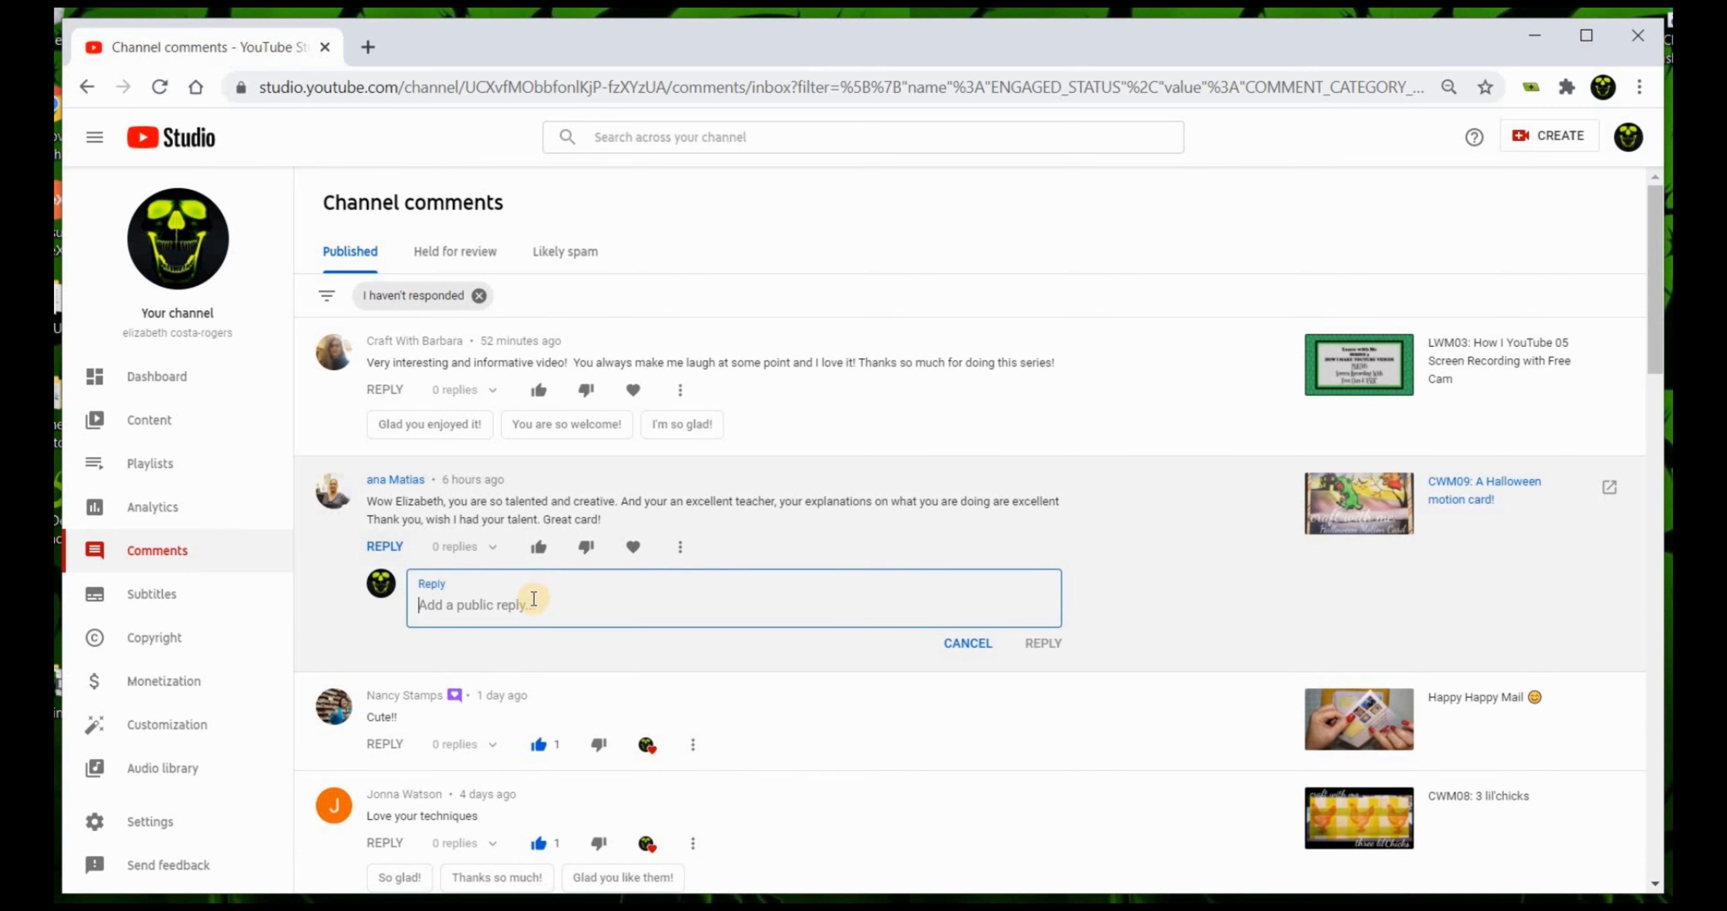
pyautogui.click(830, 612)
pyautogui.write('knh')
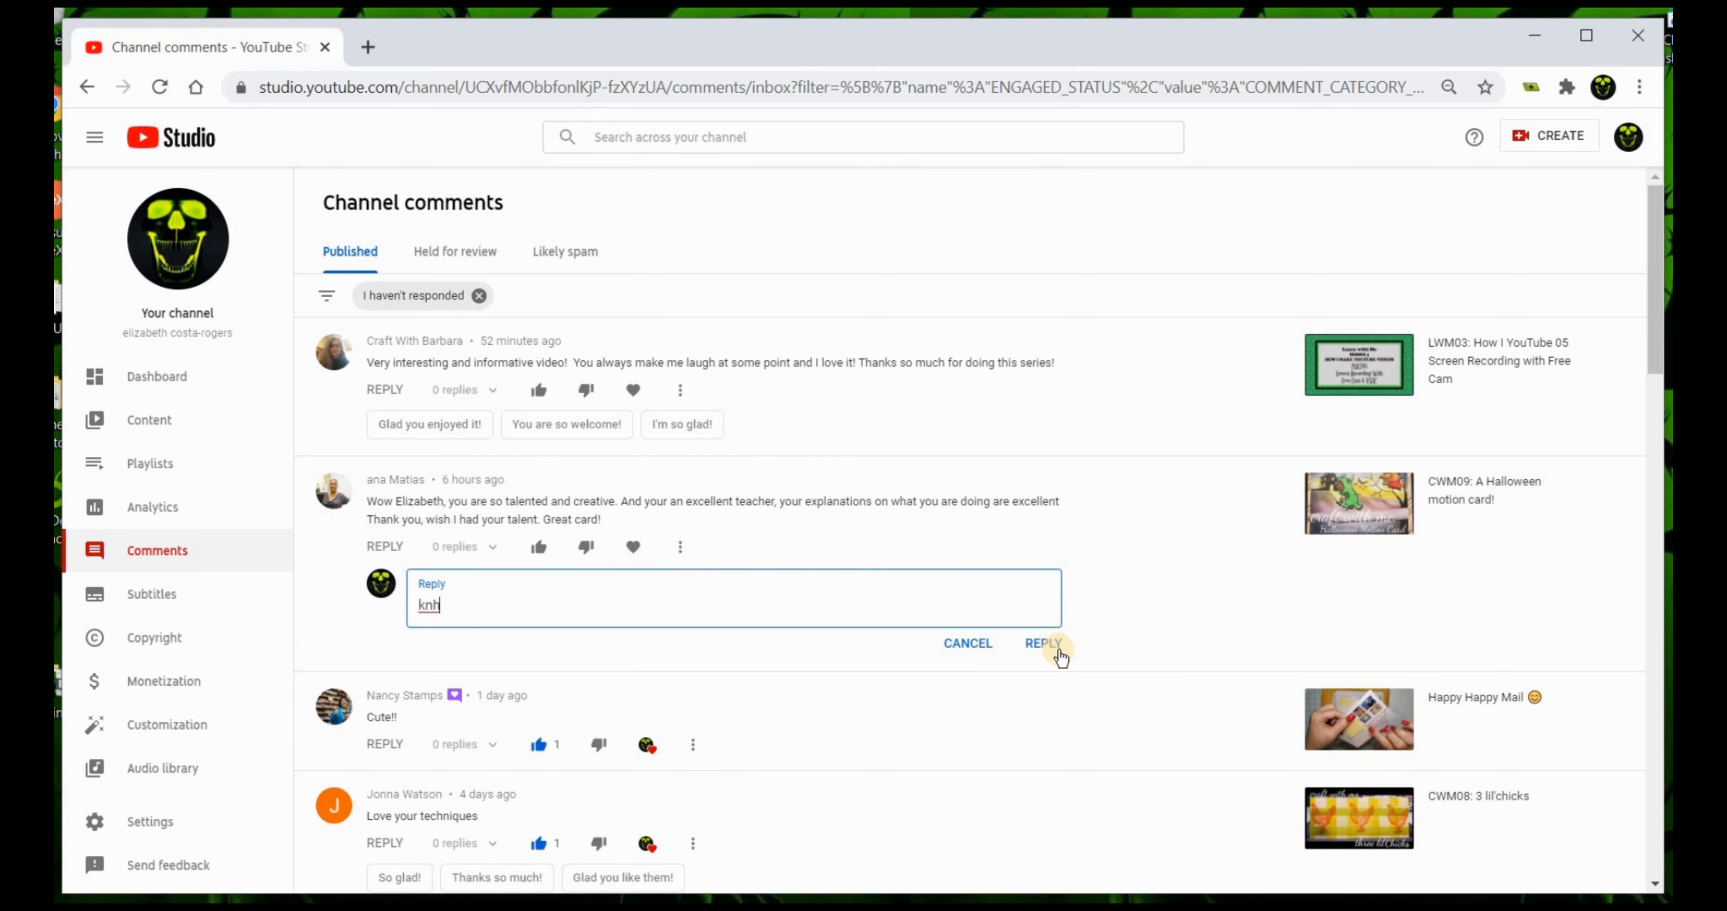
pyautogui.click(971, 647)
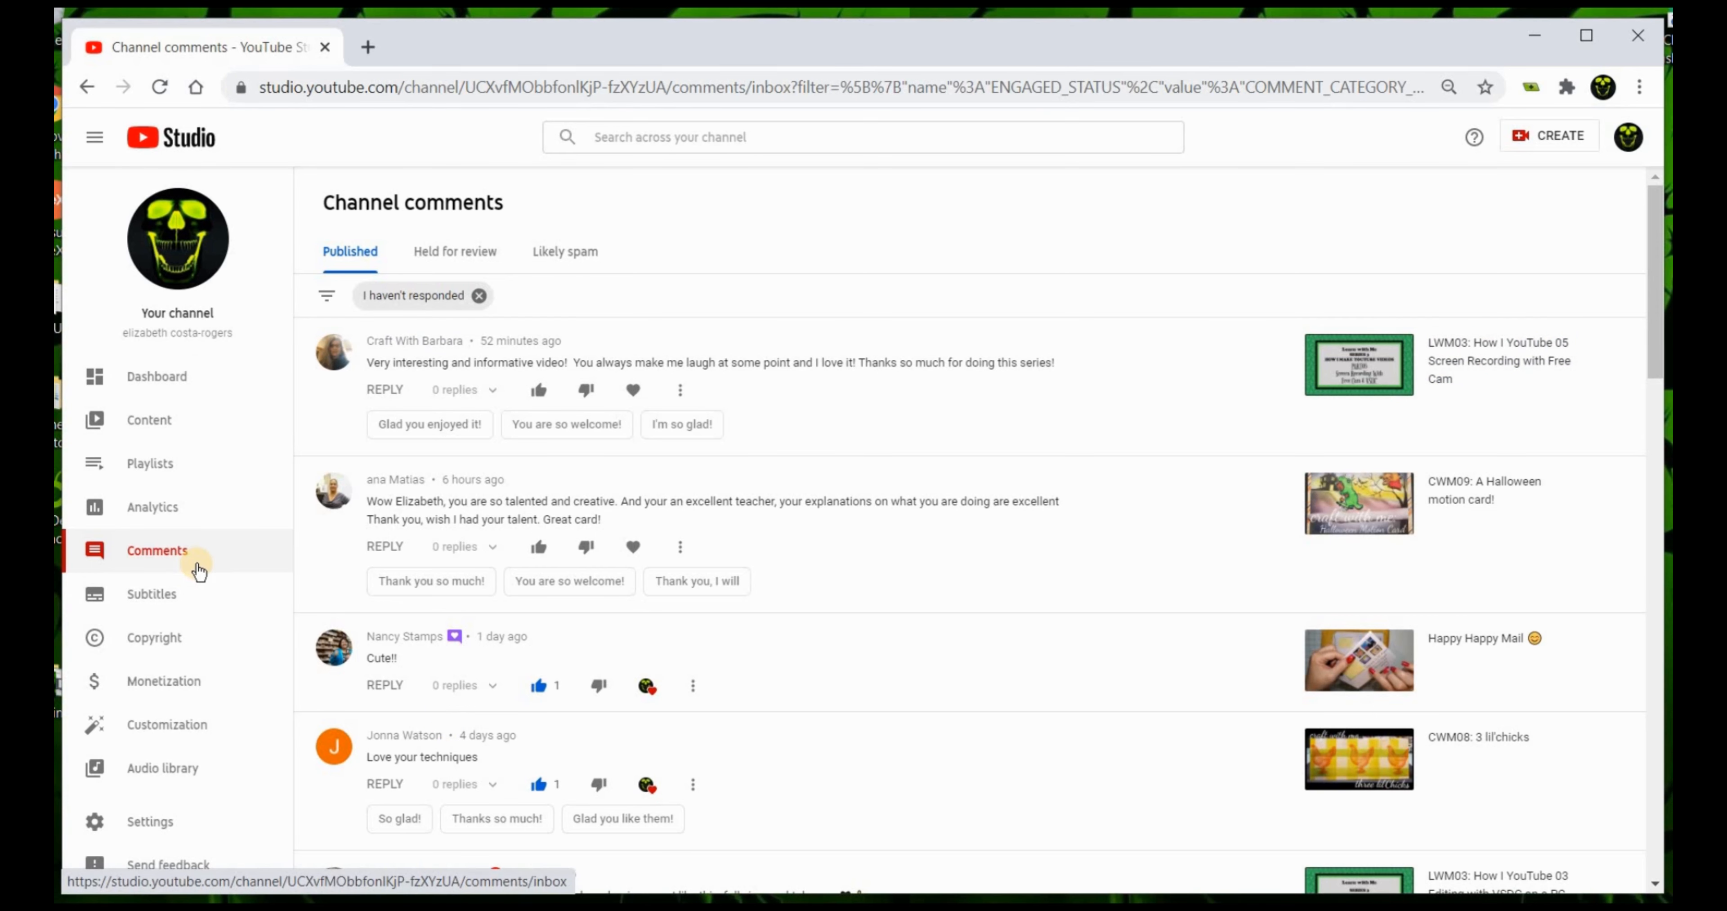
# Return to the channel dashboard, review its cards, and open the full list of published videos
pyautogui.click(174, 379)
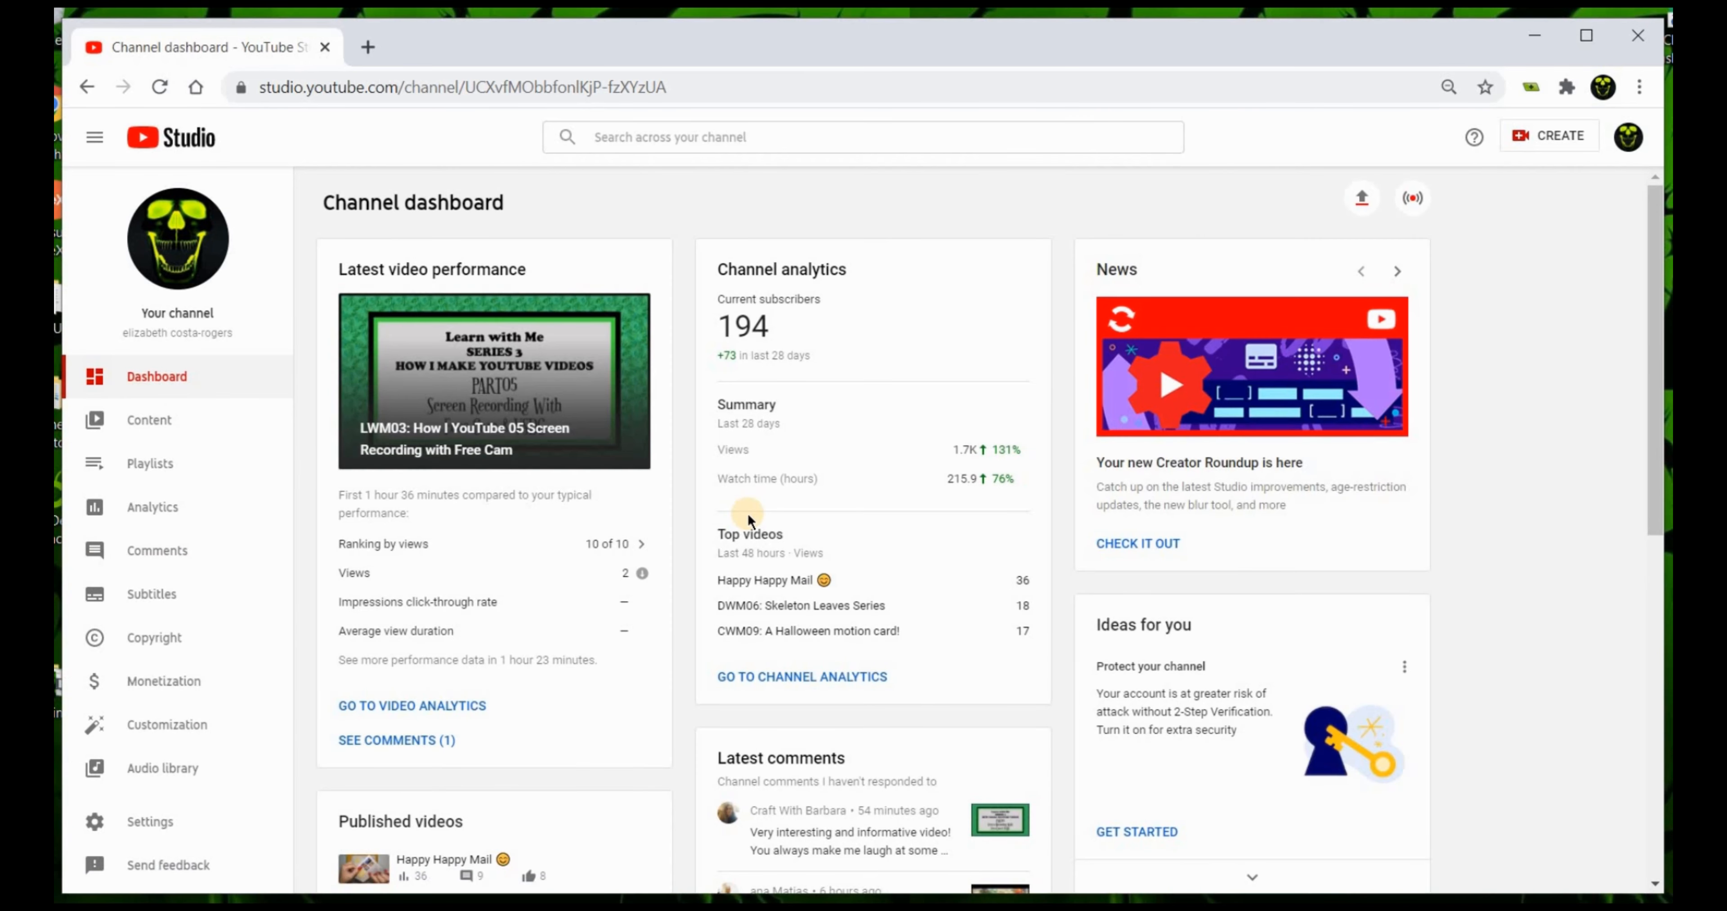
pyautogui.scroll(-5, 747, 513)
pyautogui.scroll(-2, 748, 512)
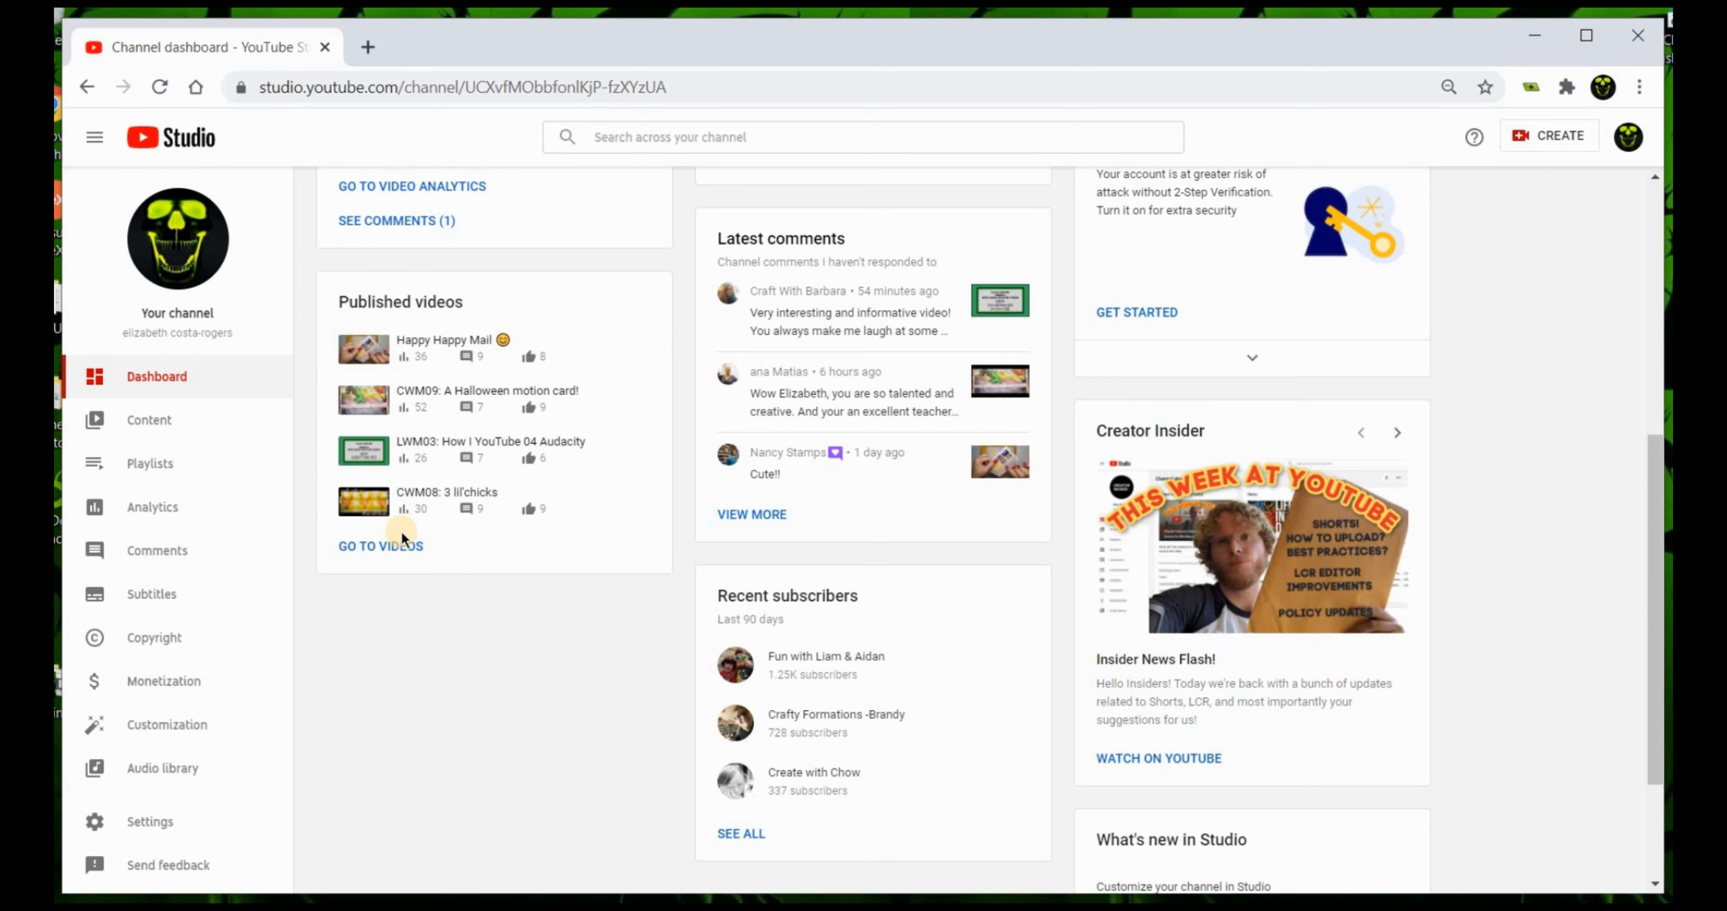
pyautogui.click(403, 544)
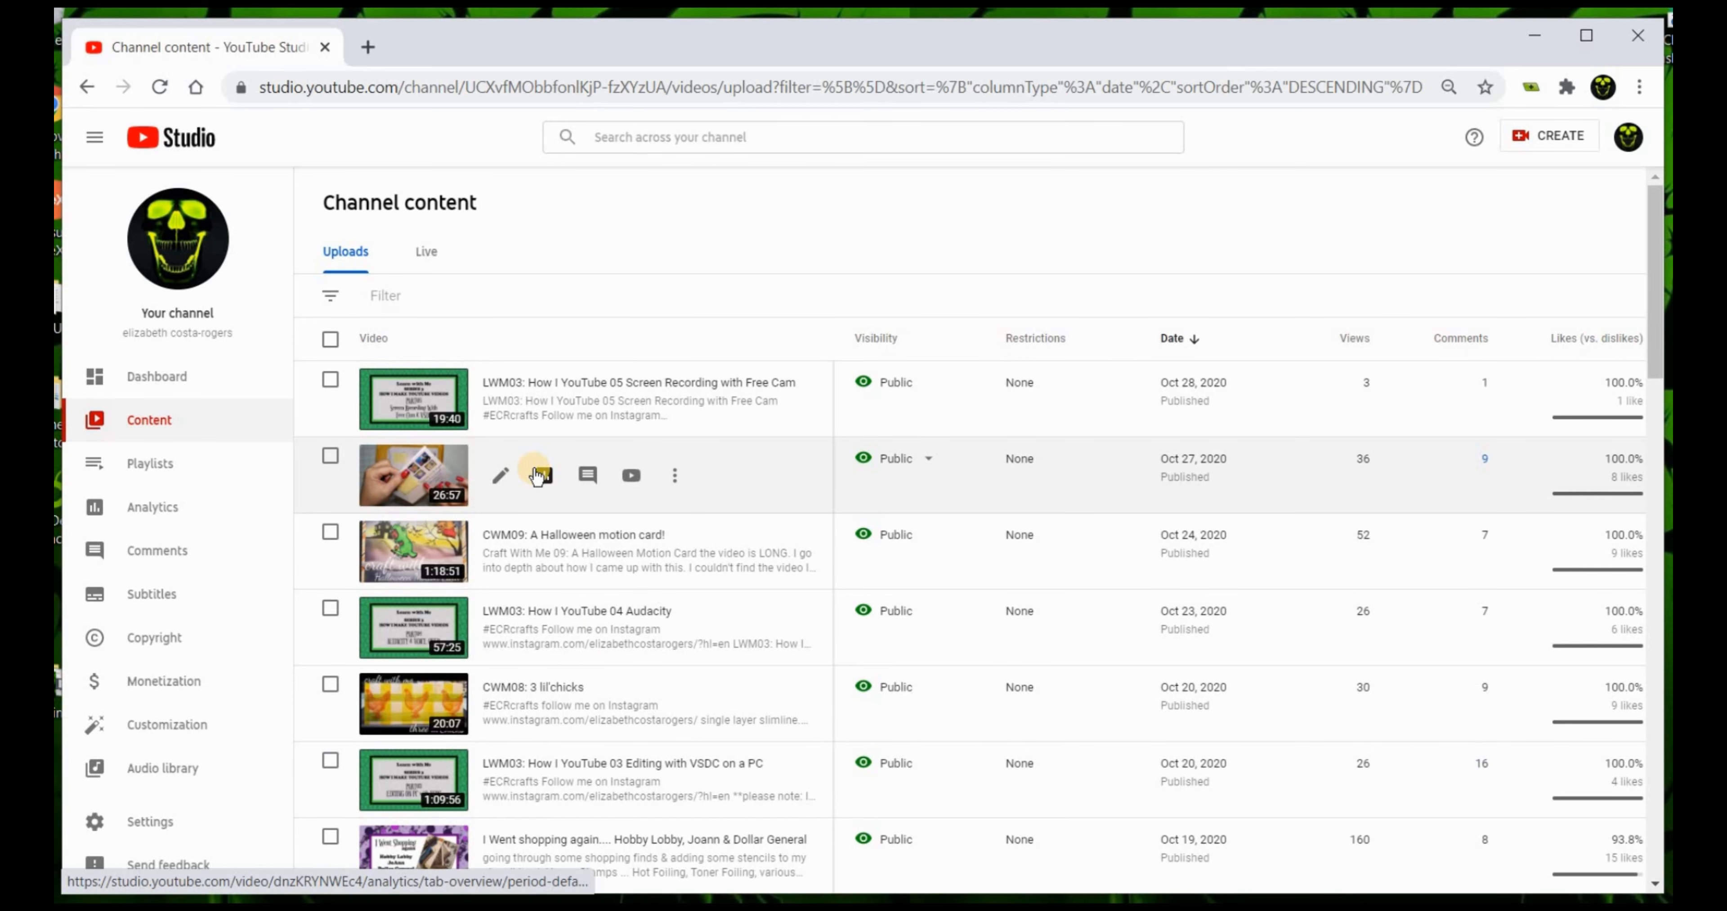
# Open the details of the Happy Happy Mail video and examine its title, description, thumbnail, playlist and audience settings
pyautogui.click(499, 474)
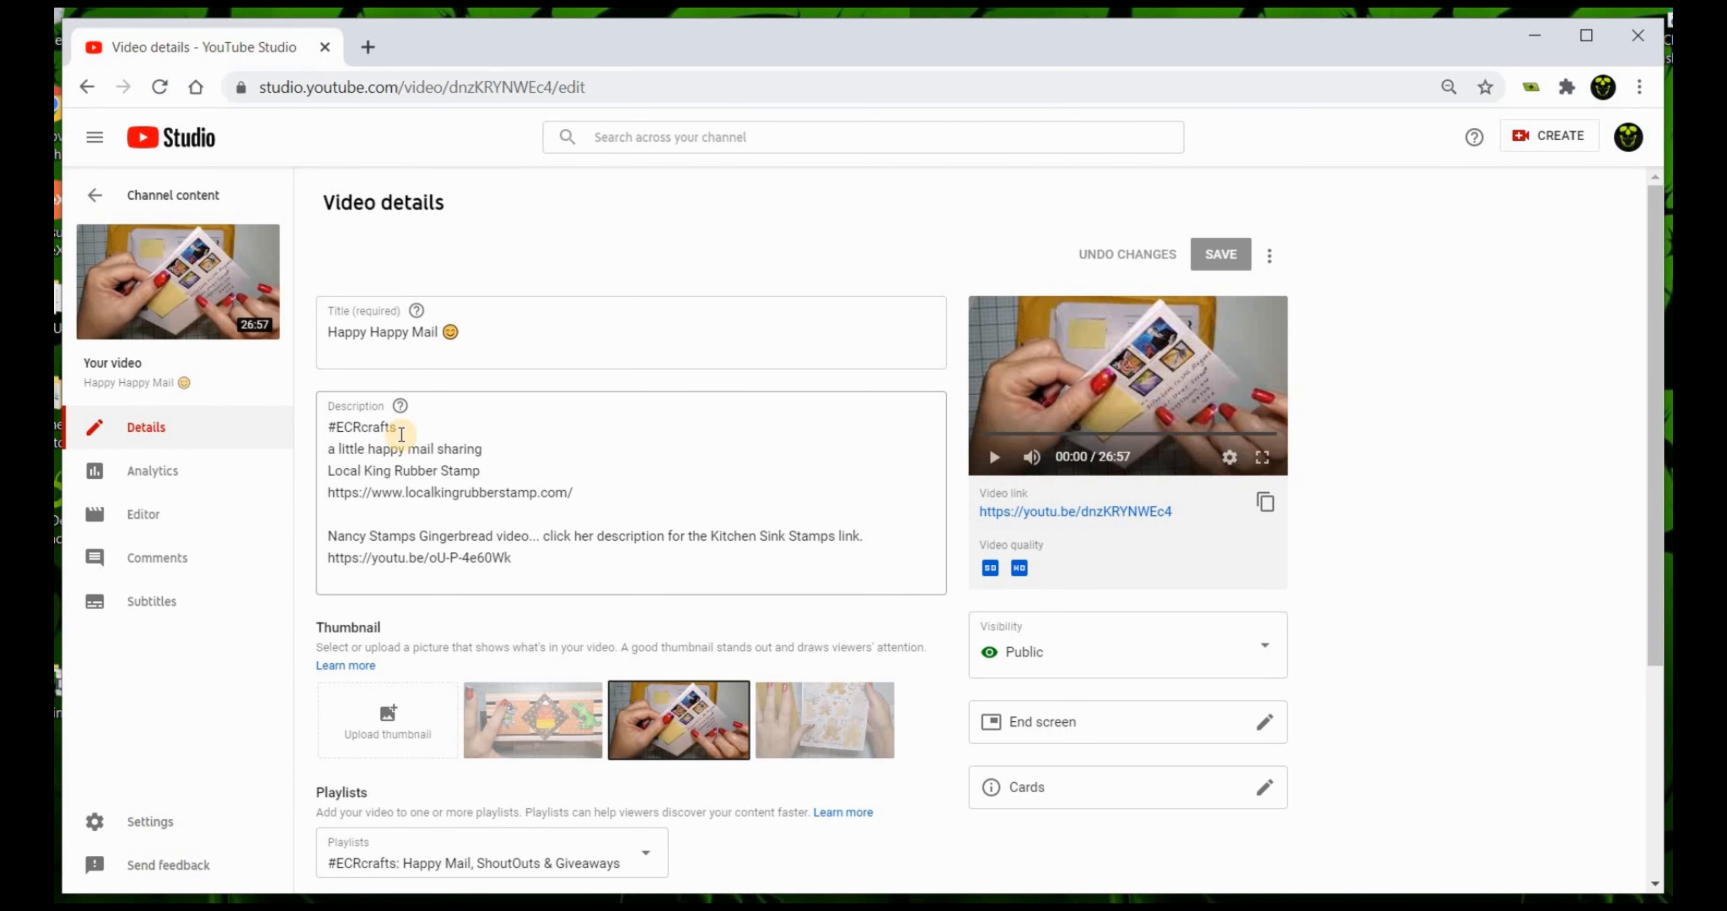
pyautogui.click(396, 332)
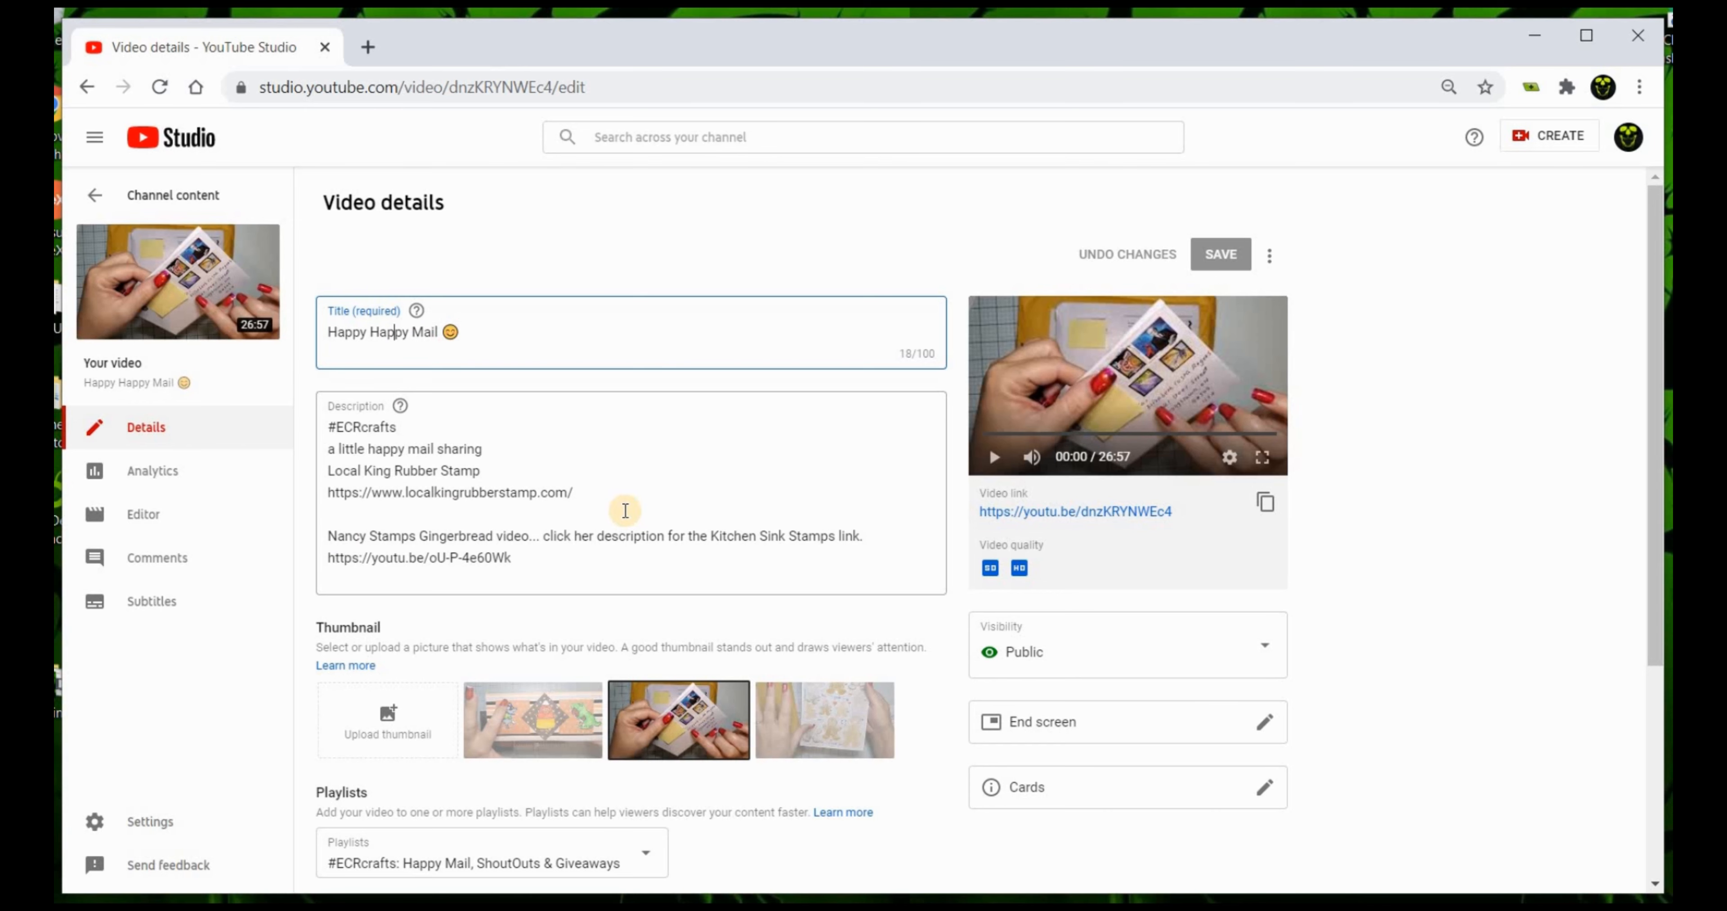
pyautogui.scroll(-3, 627, 516)
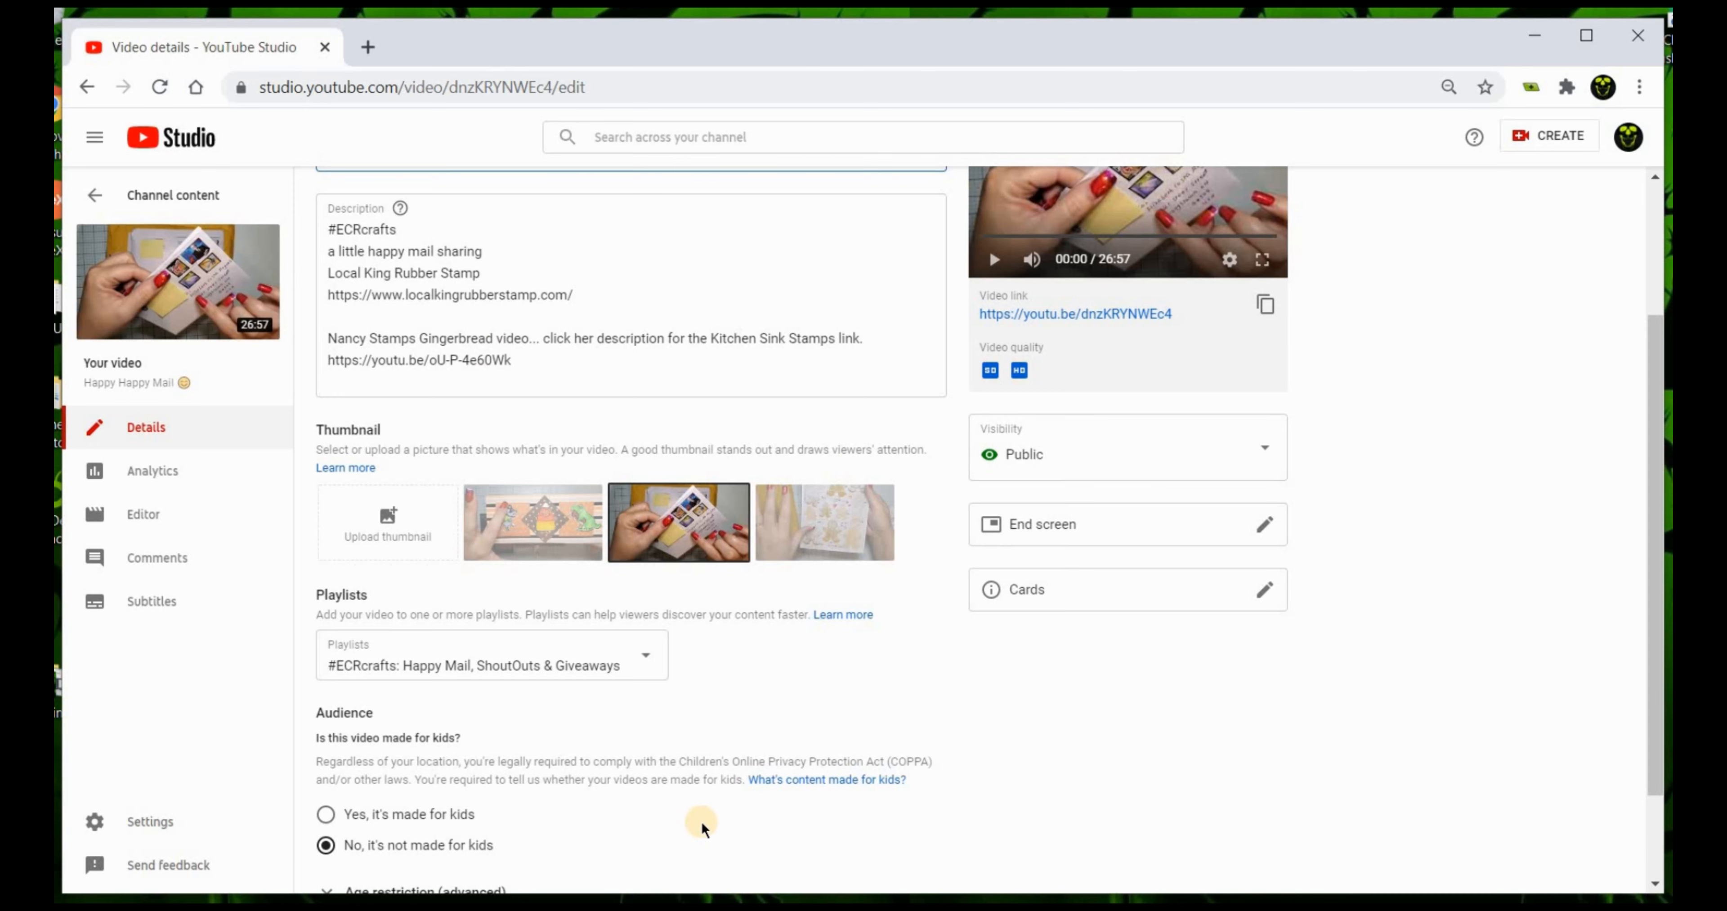
pyautogui.scroll(-2, 700, 820)
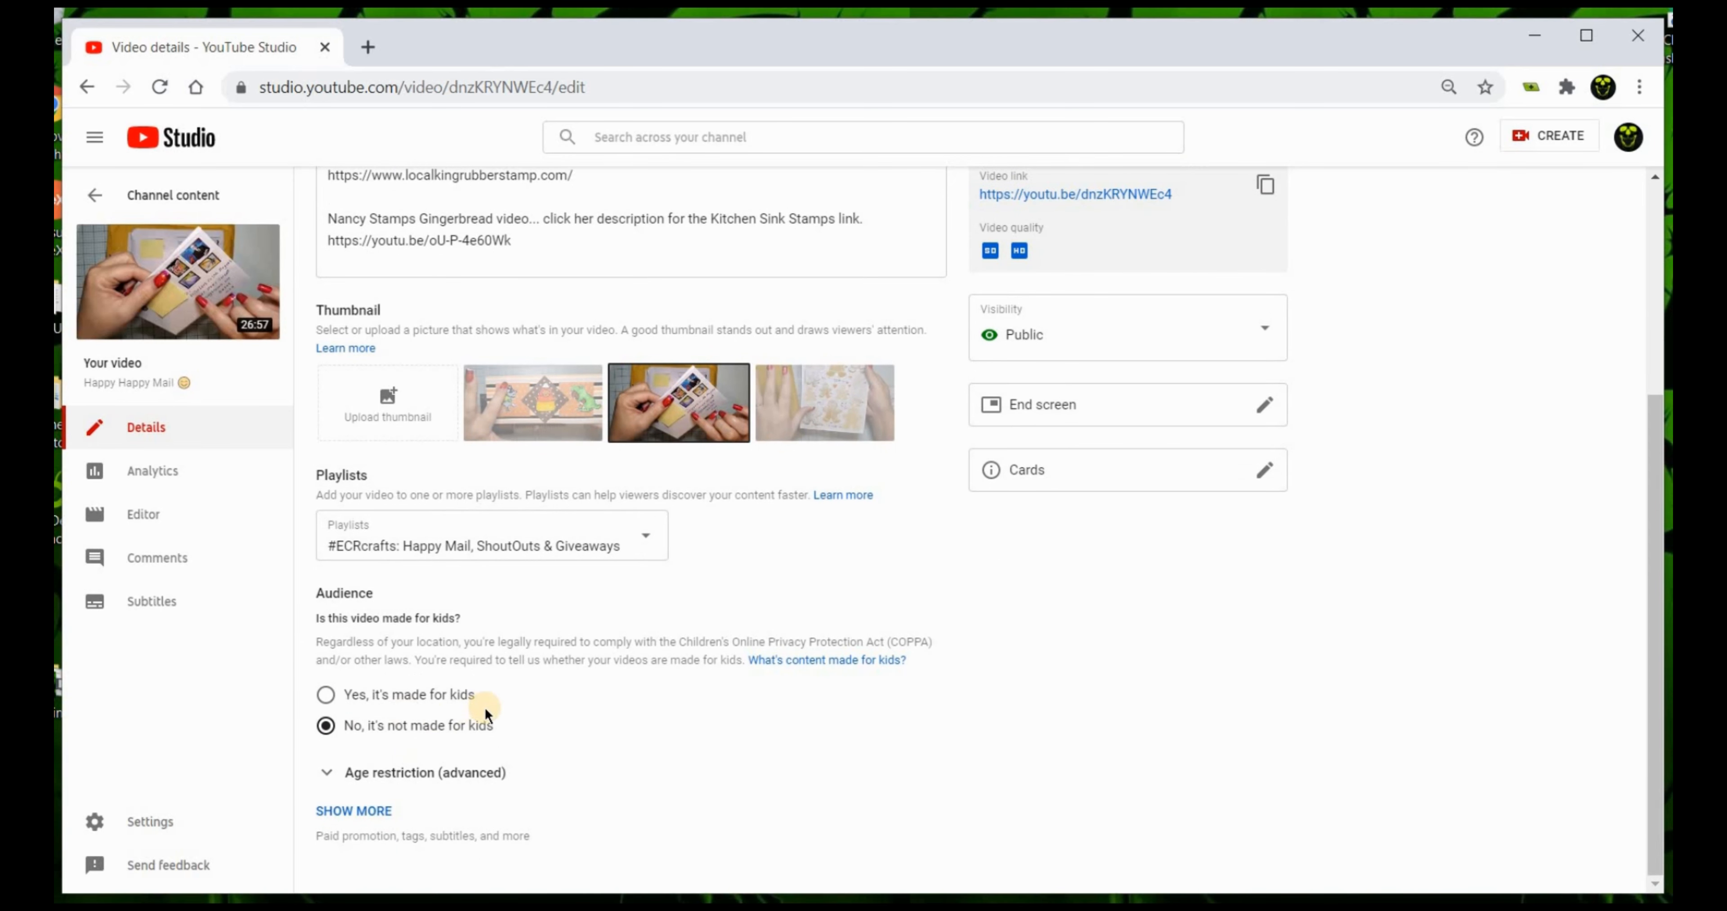
pyautogui.scroll(5, 921, 545)
pyautogui.click(921, 548)
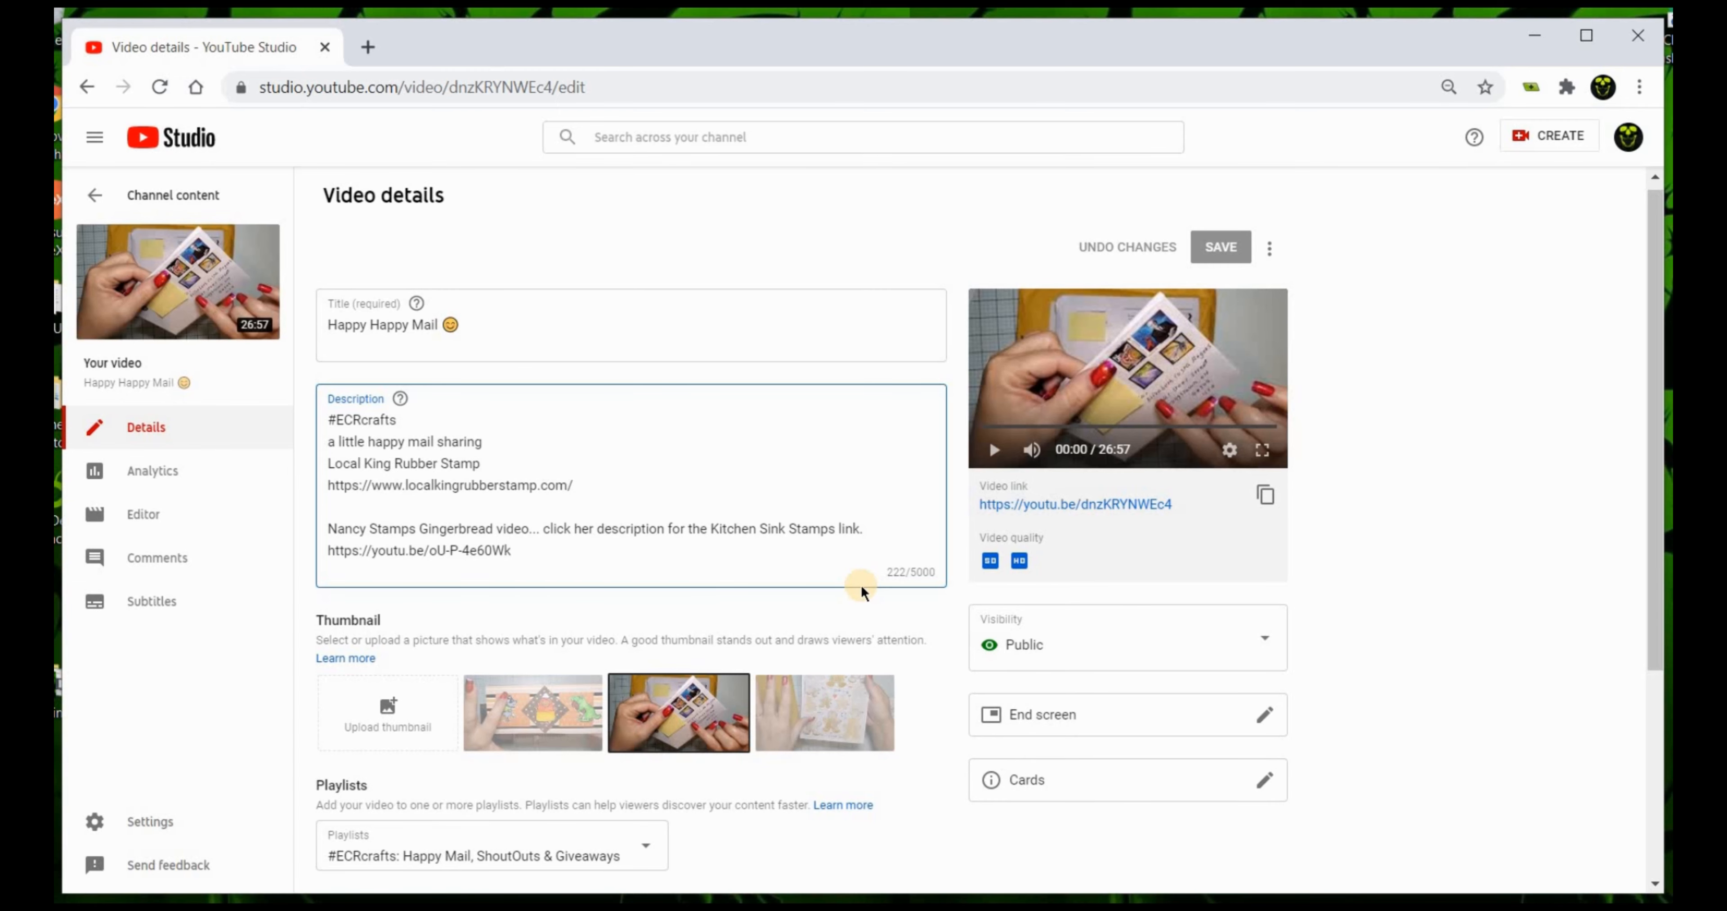
pyautogui.scroll(-4, 861, 583)
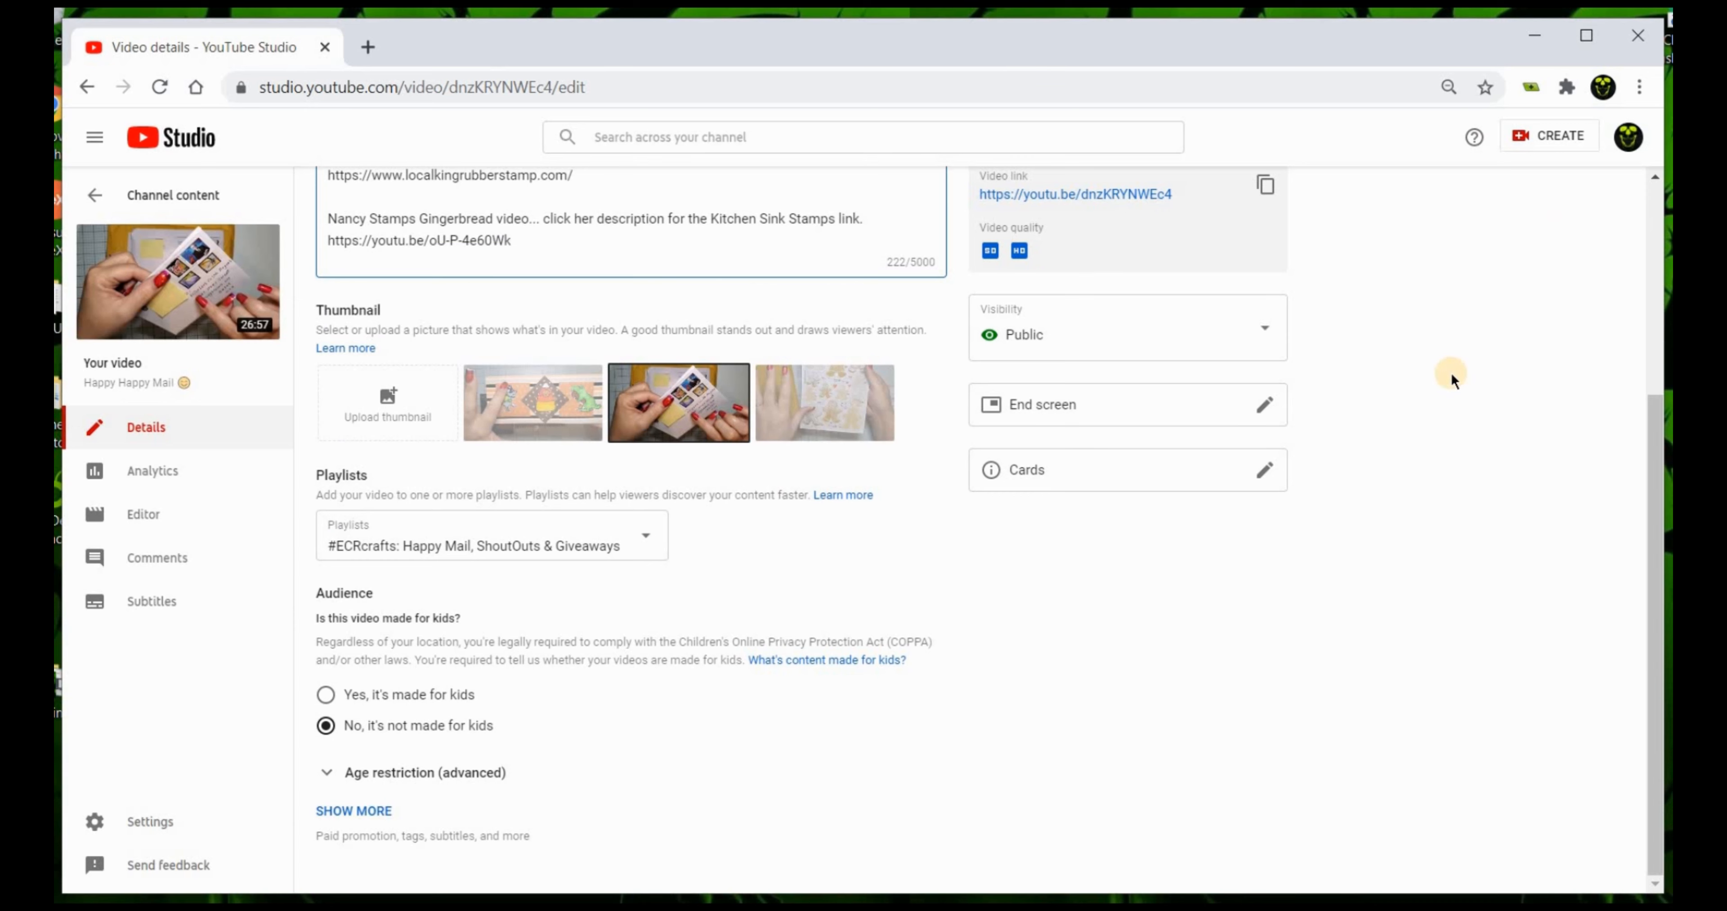
# Try adding a playlist card for #ECRcrafts: Happy Mail, ShoutOuts & Giveaways to the video, and discard the card changes
pyautogui.scroll(4, 1105, 492)
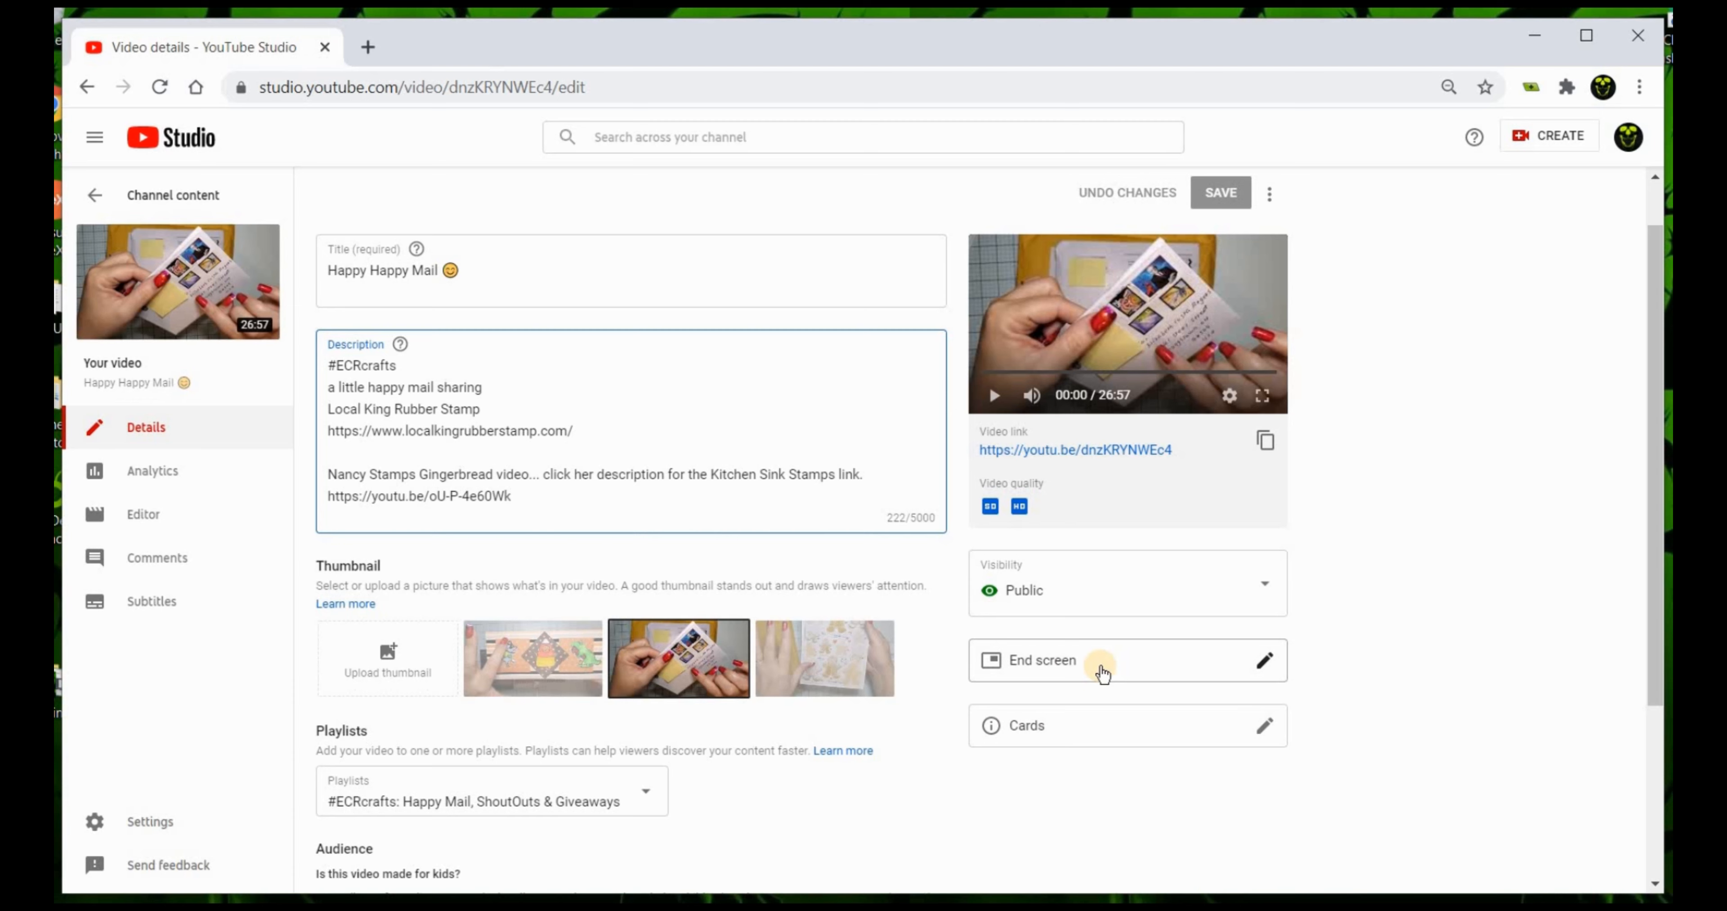
pyautogui.click(1101, 738)
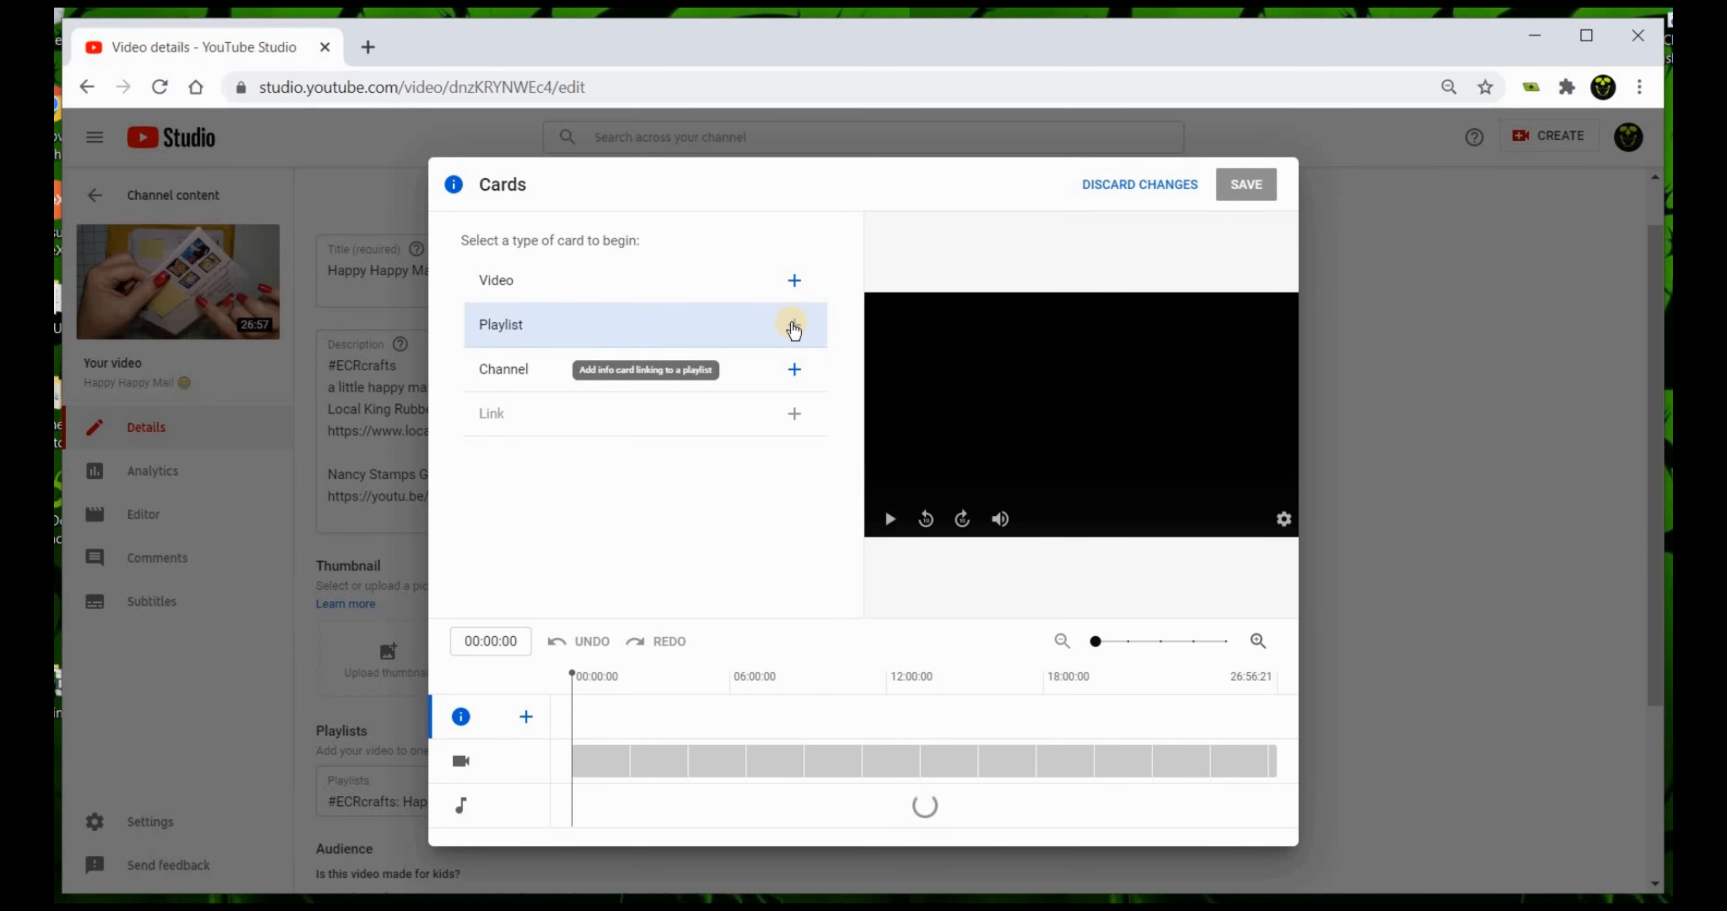
pyautogui.click(794, 327)
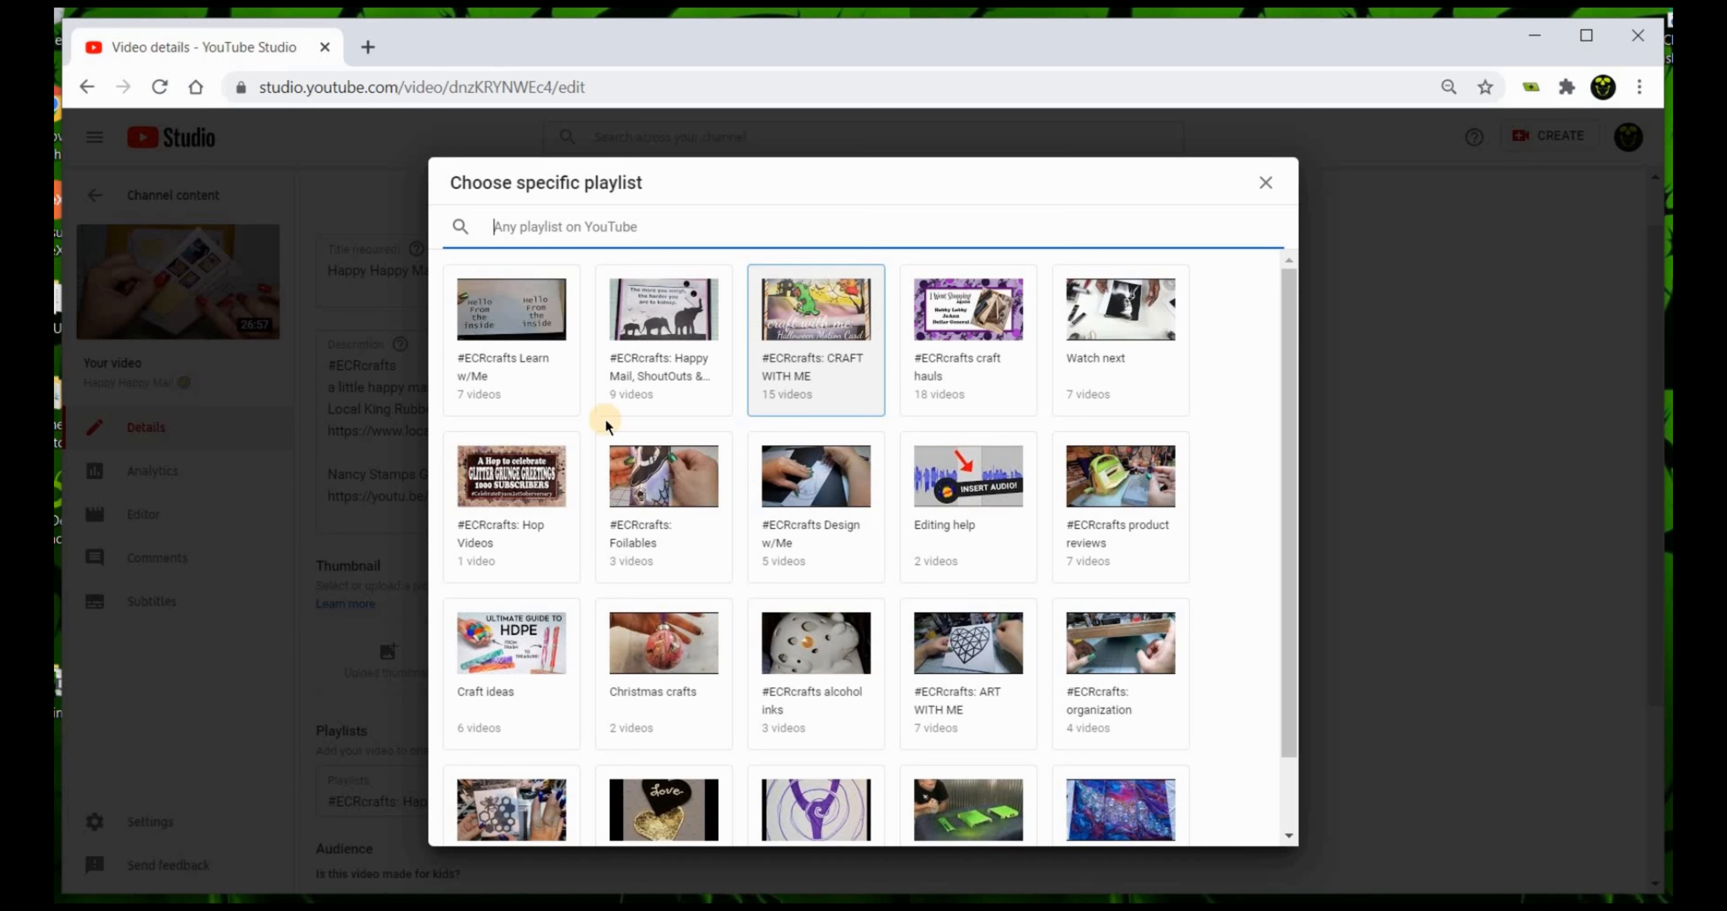
pyautogui.click(664, 330)
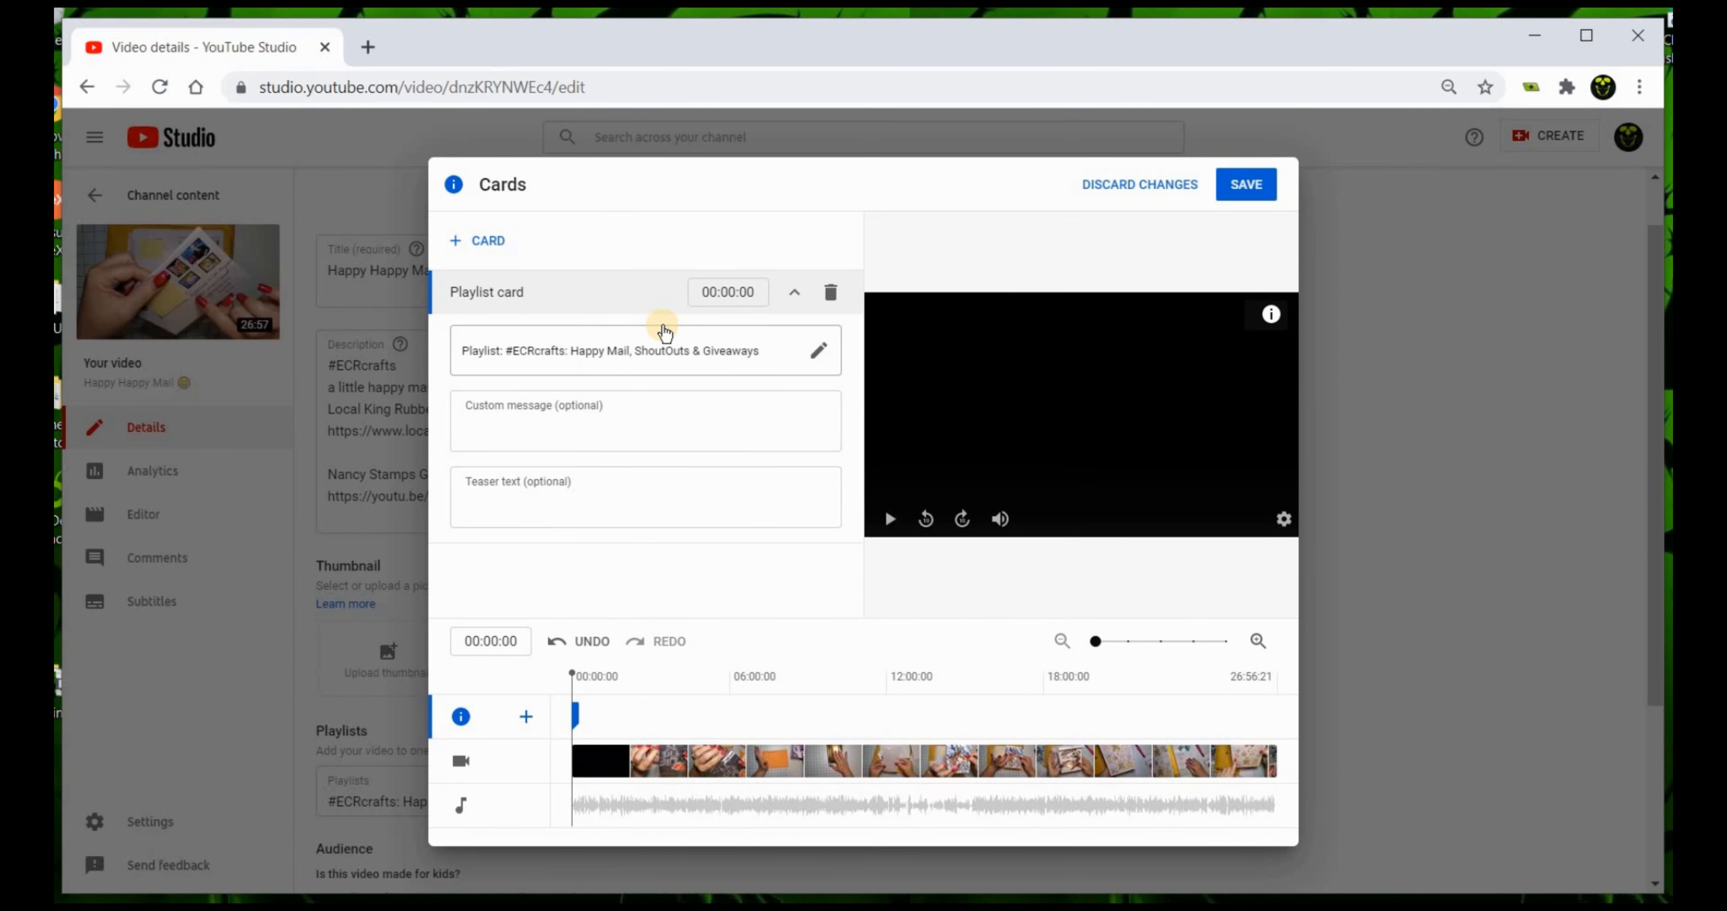
pyautogui.click(750, 421)
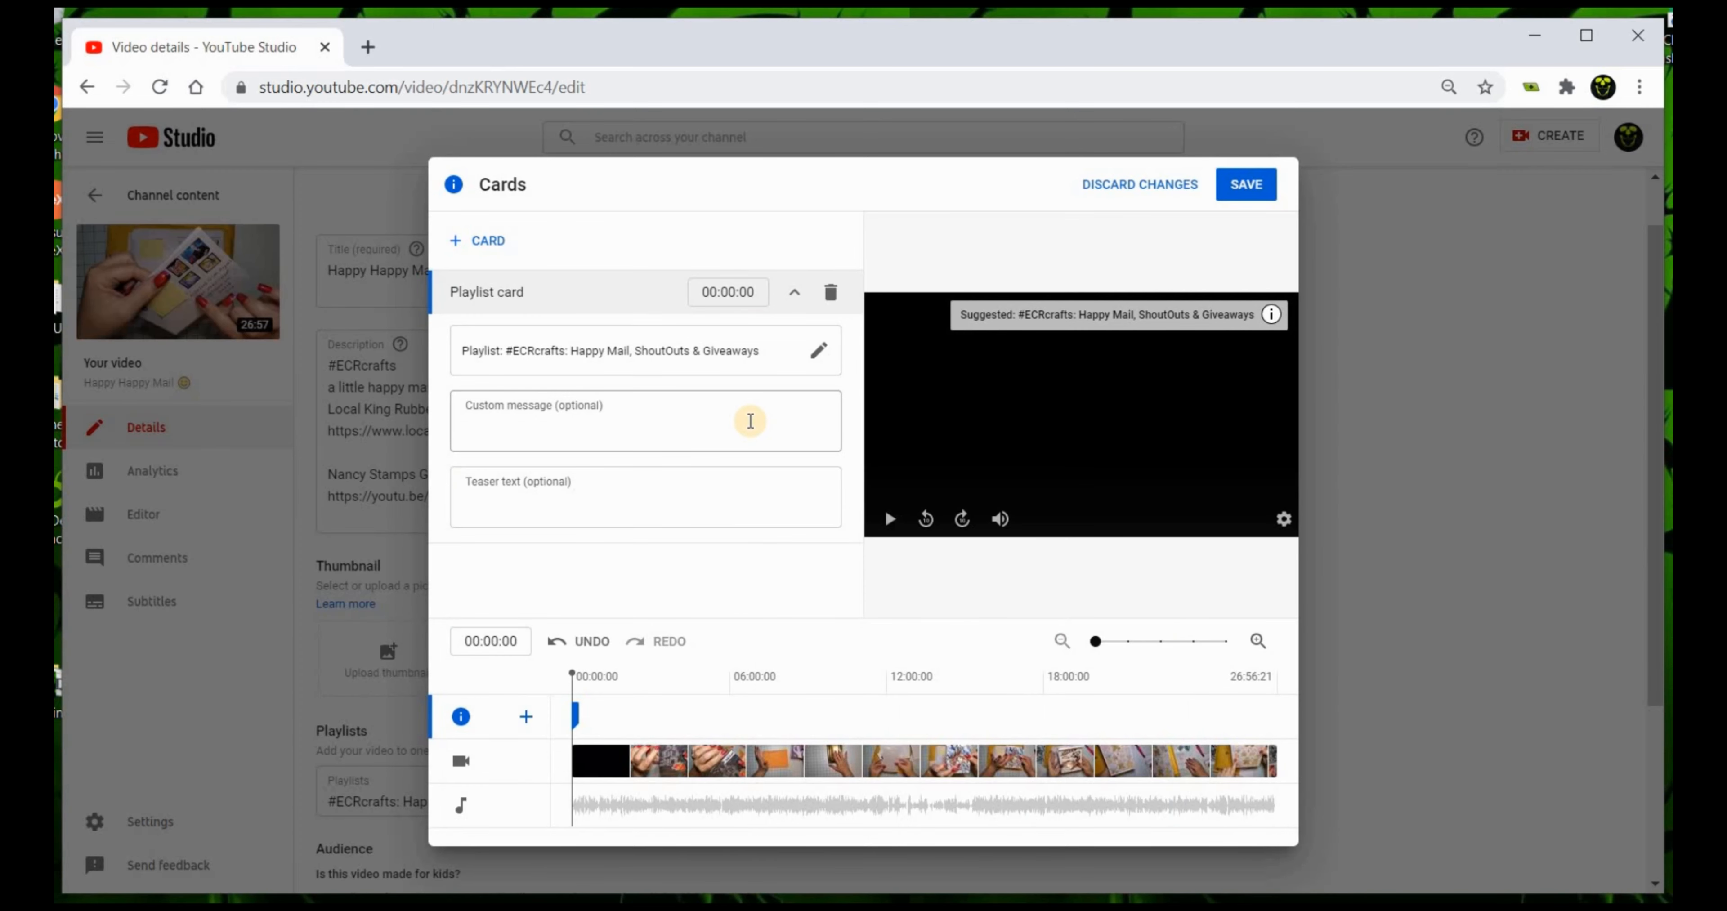
pyautogui.click(733, 499)
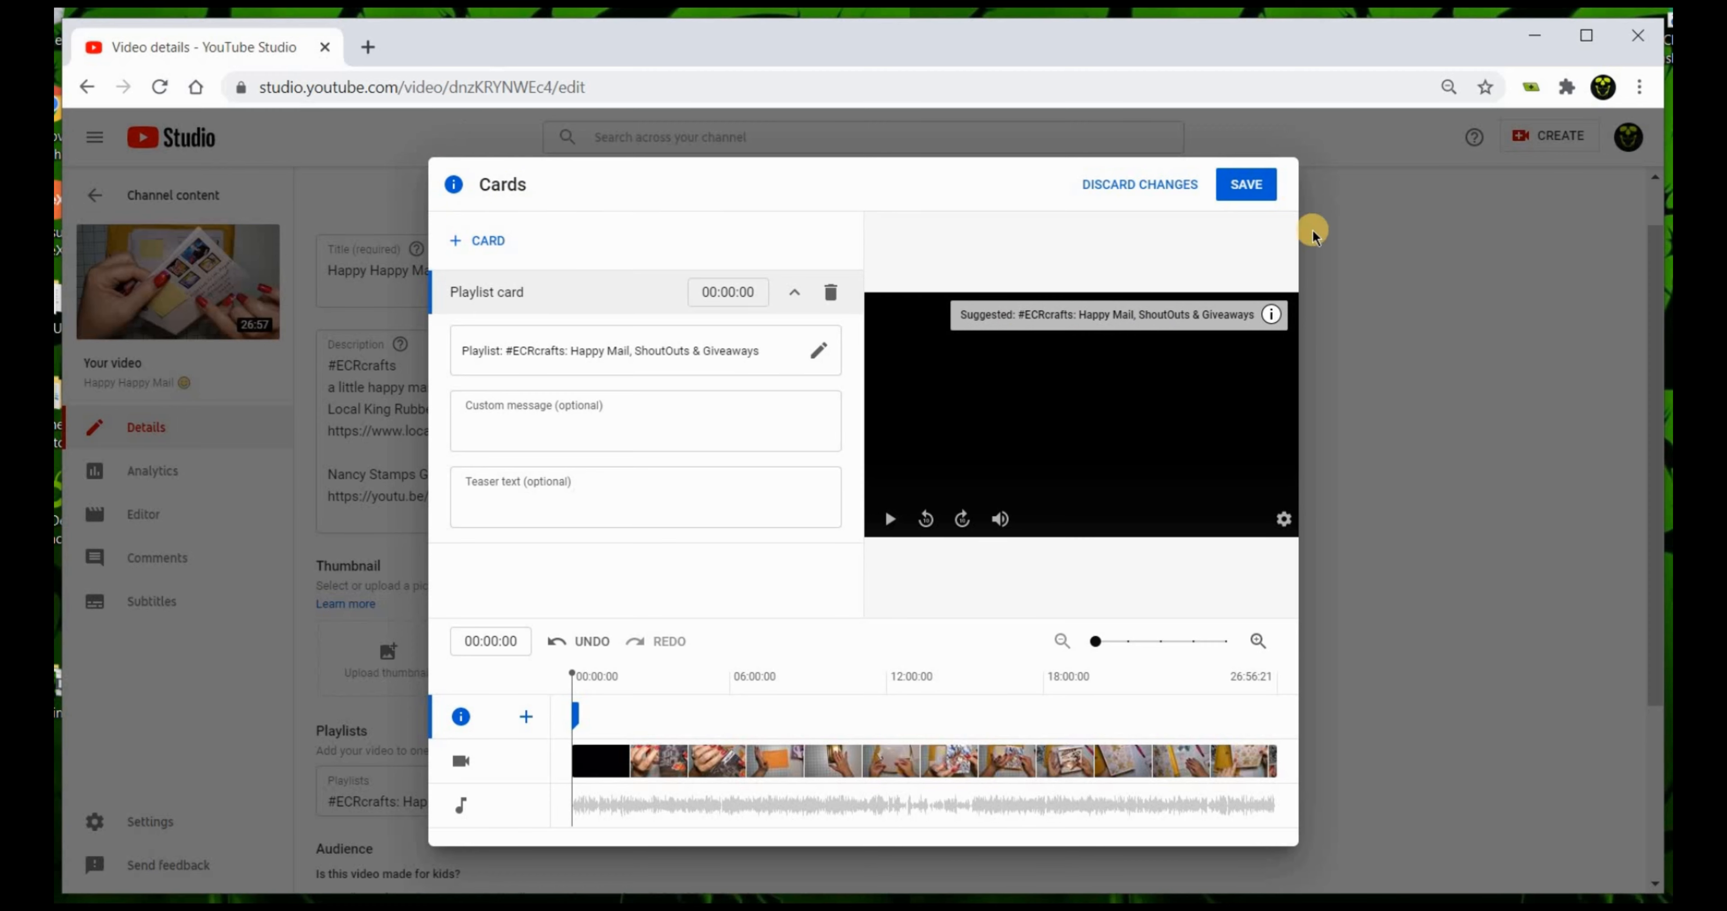
pyautogui.click(1177, 182)
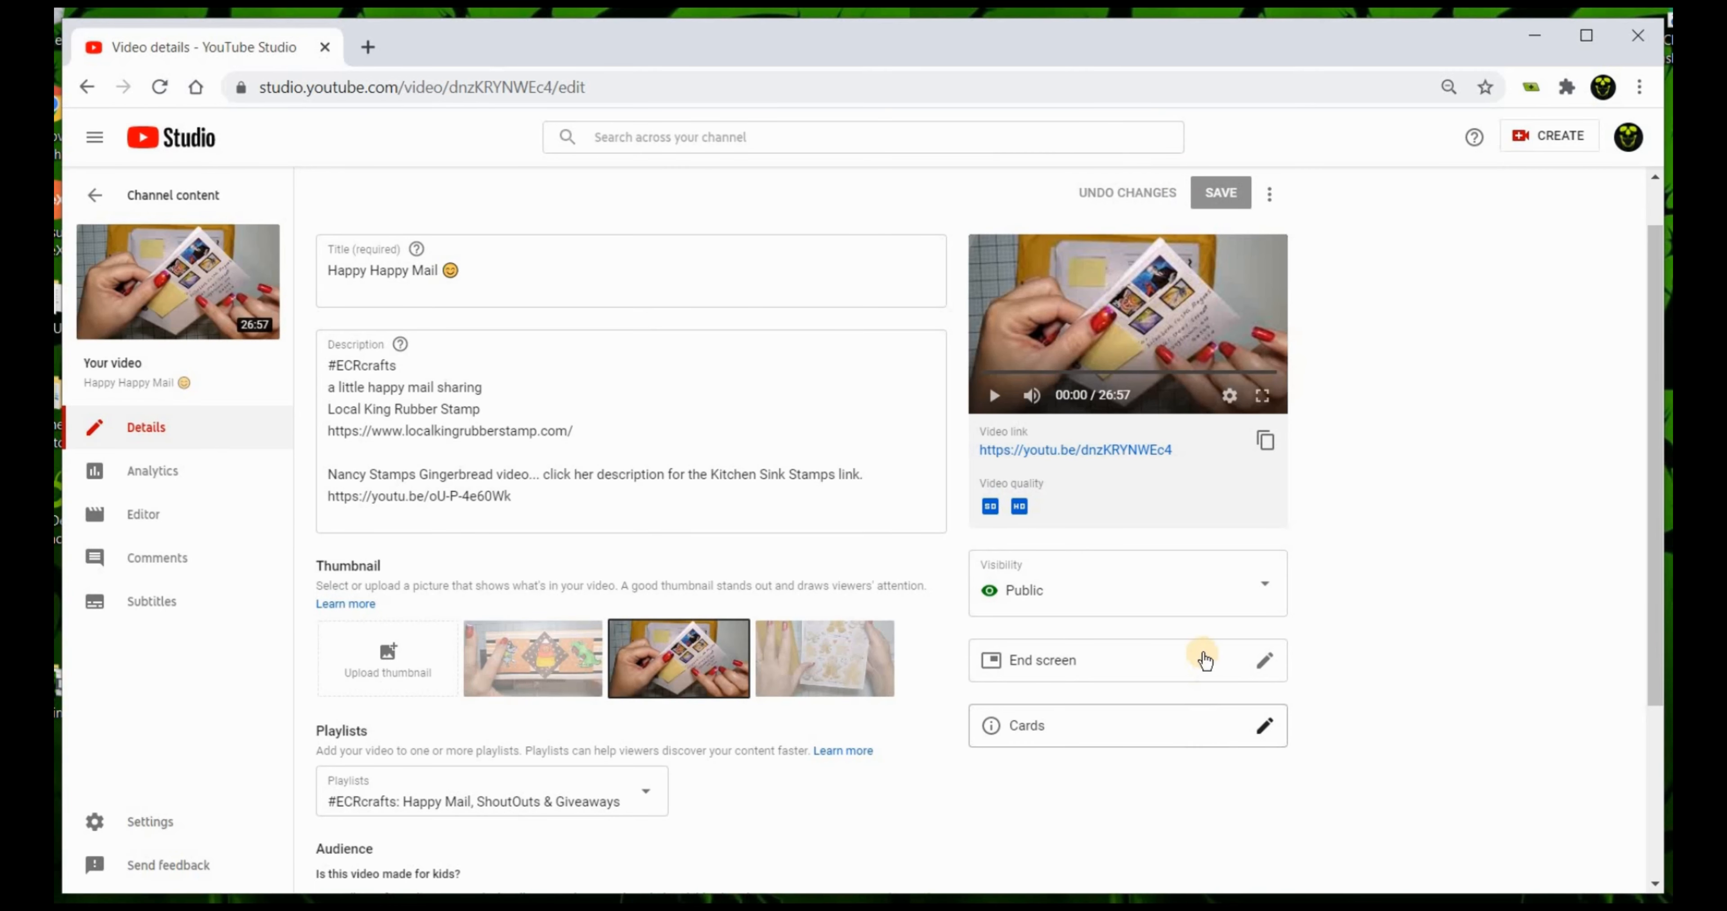
# Add an end screen with one video and one subscribe element, featuring CWM07: 4 Slimline Grateful Cards, and save it
pyautogui.click(1204, 660)
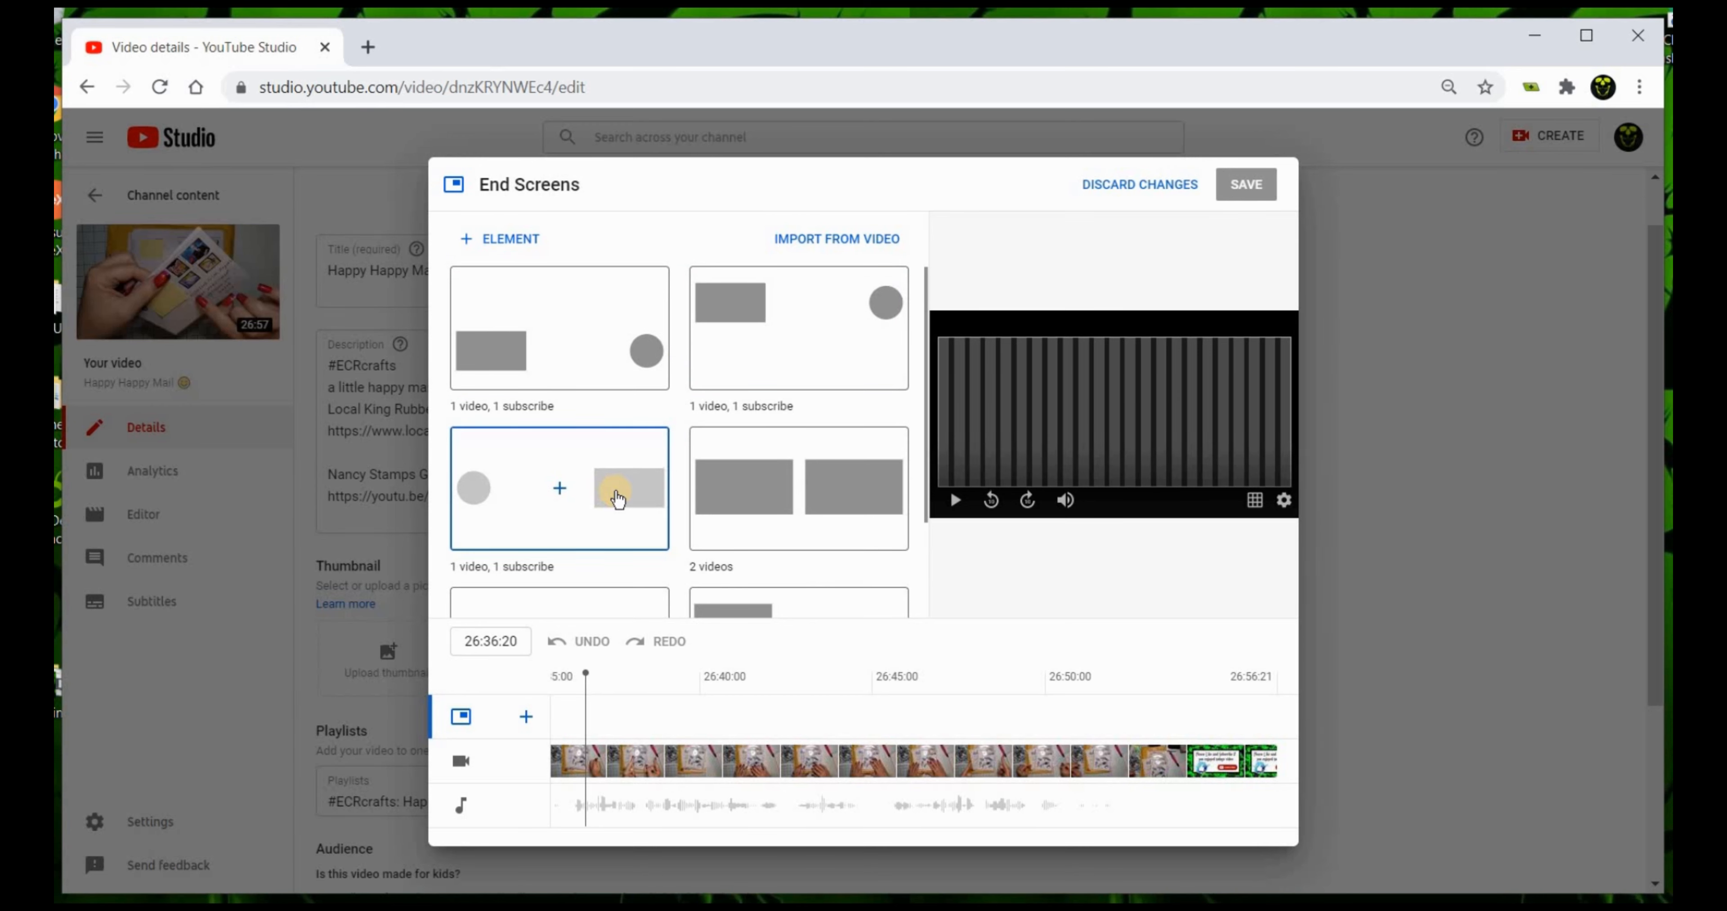
pyautogui.click(615, 494)
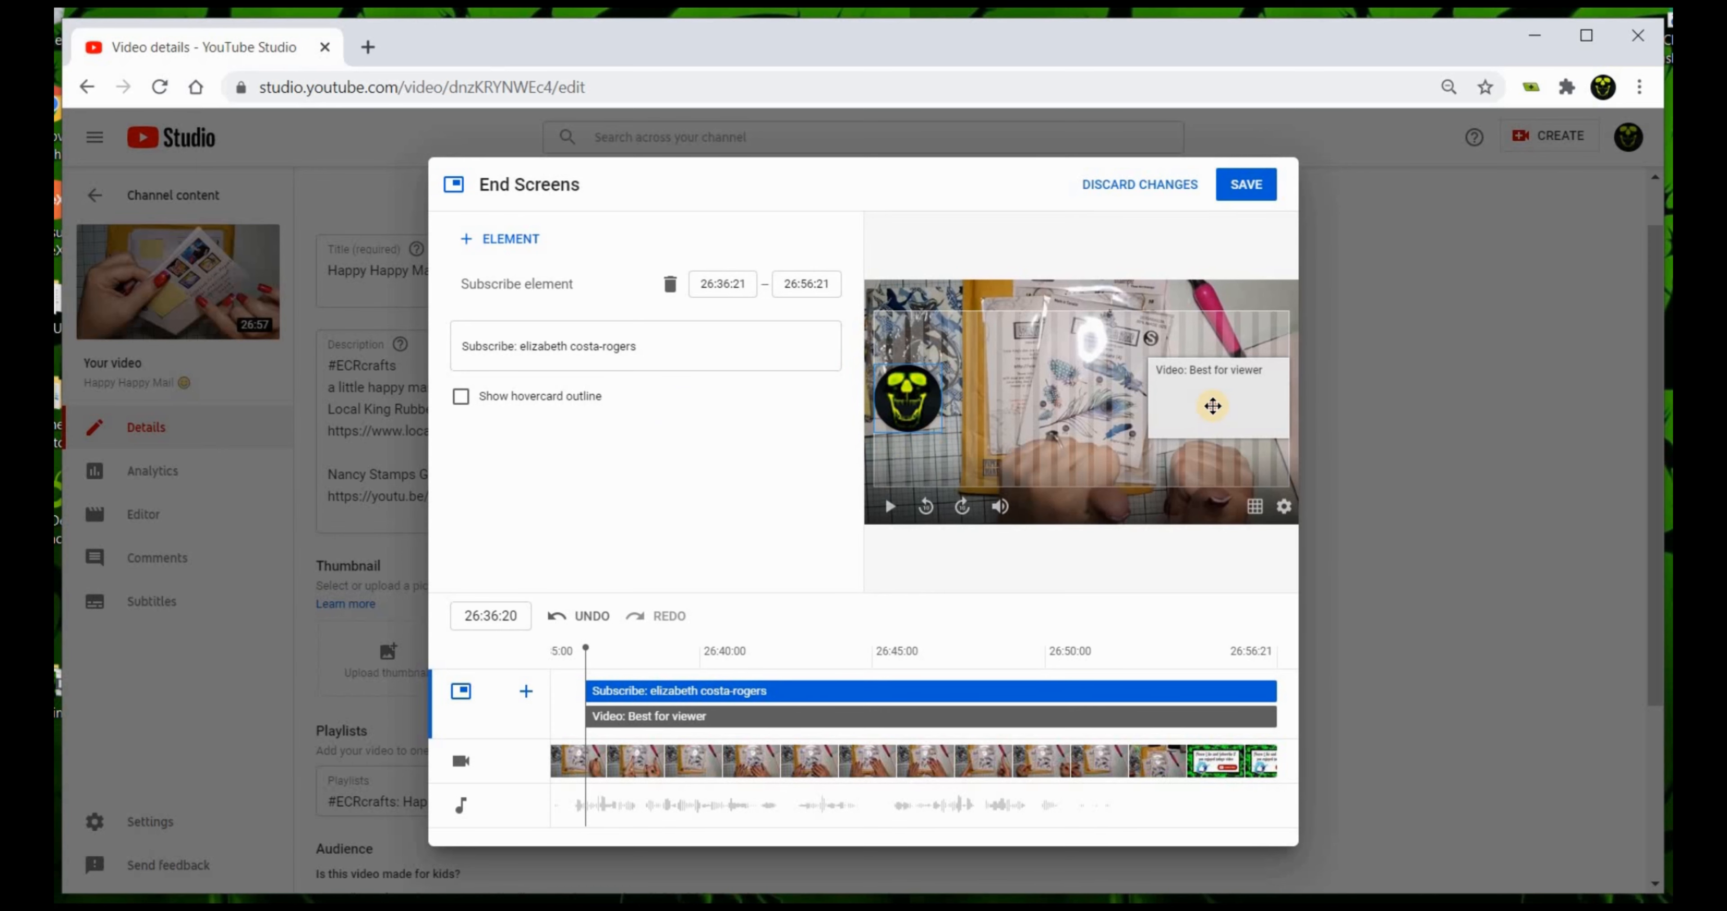
pyautogui.click(1213, 406)
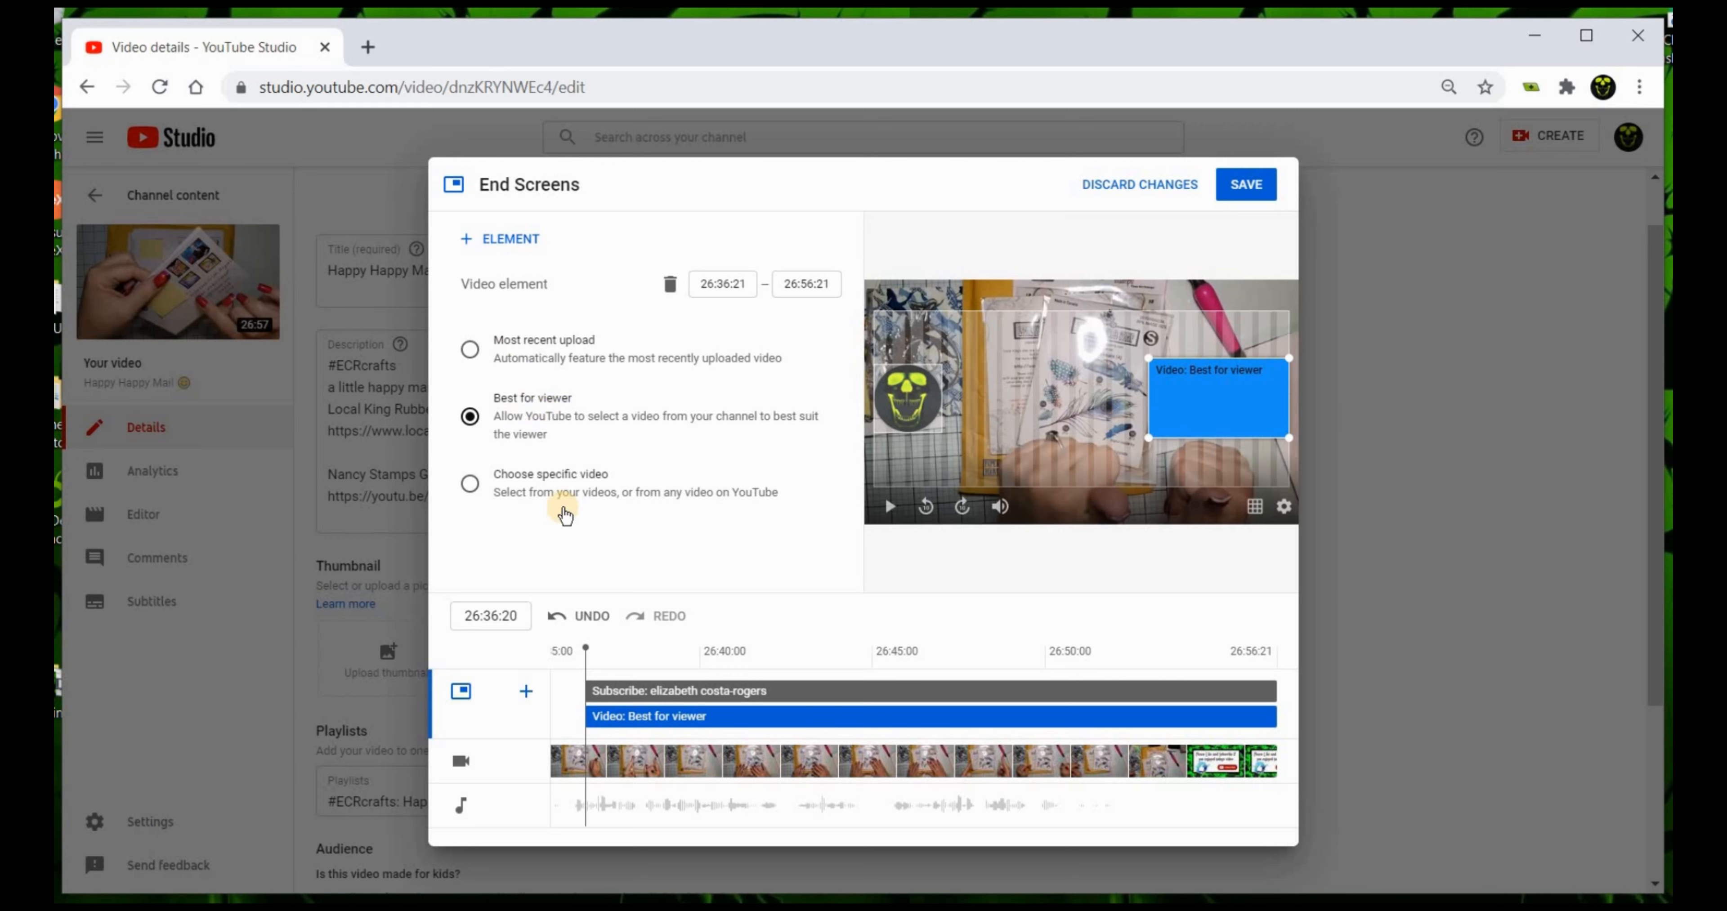
pyautogui.click(520, 493)
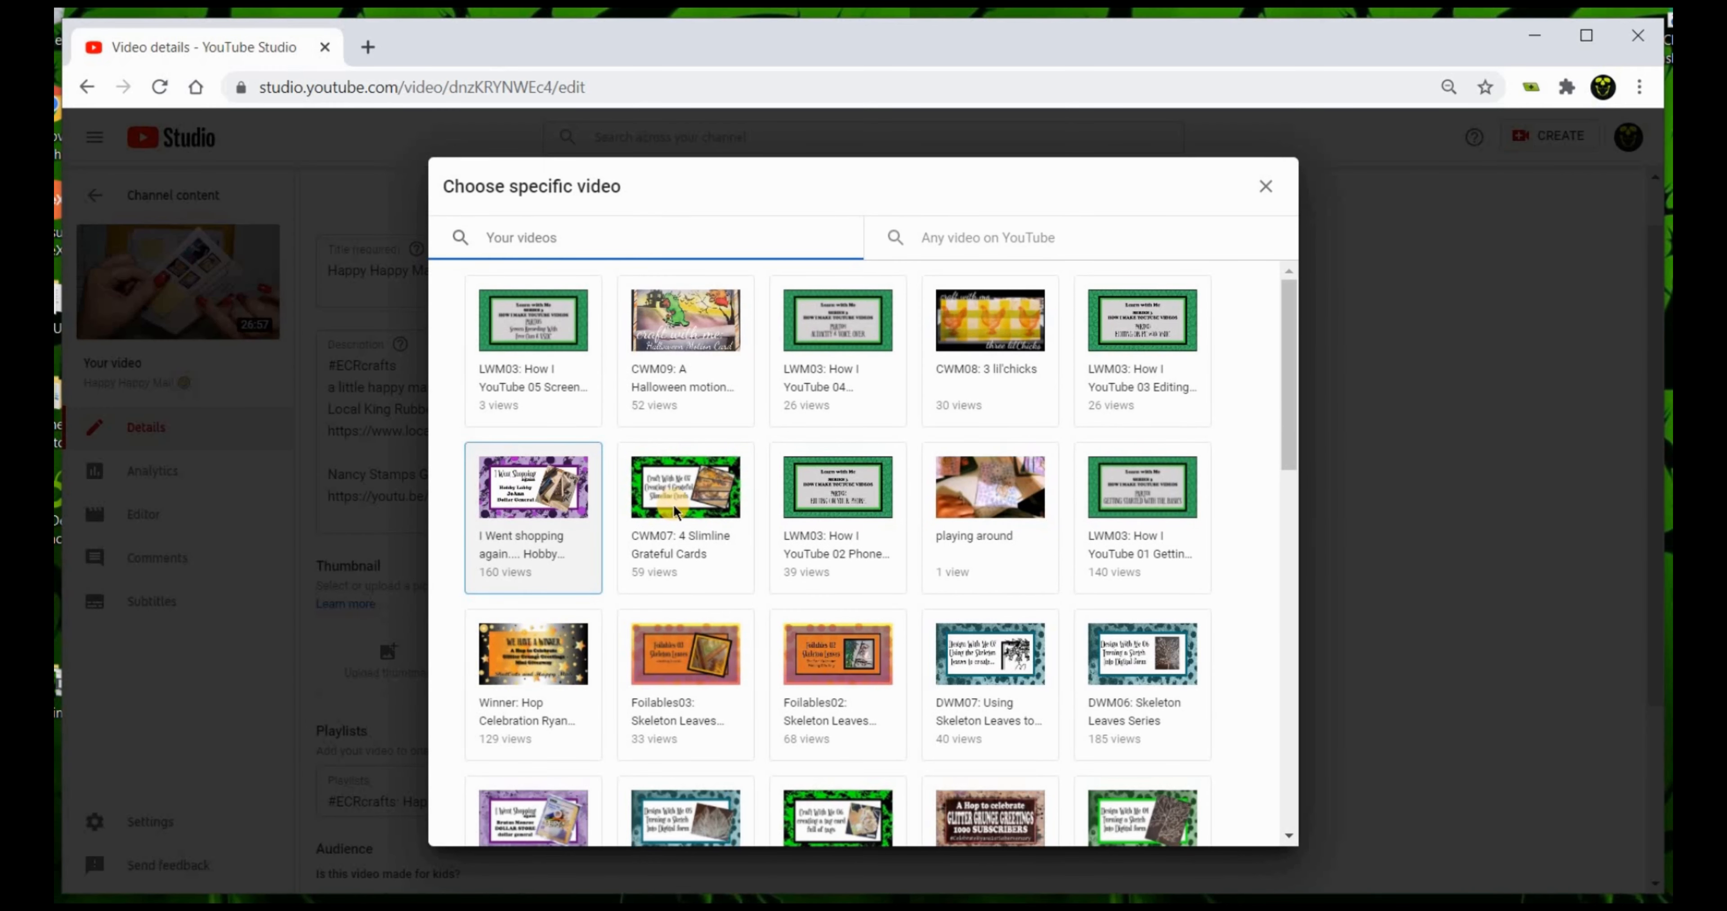
pyautogui.click(689, 548)
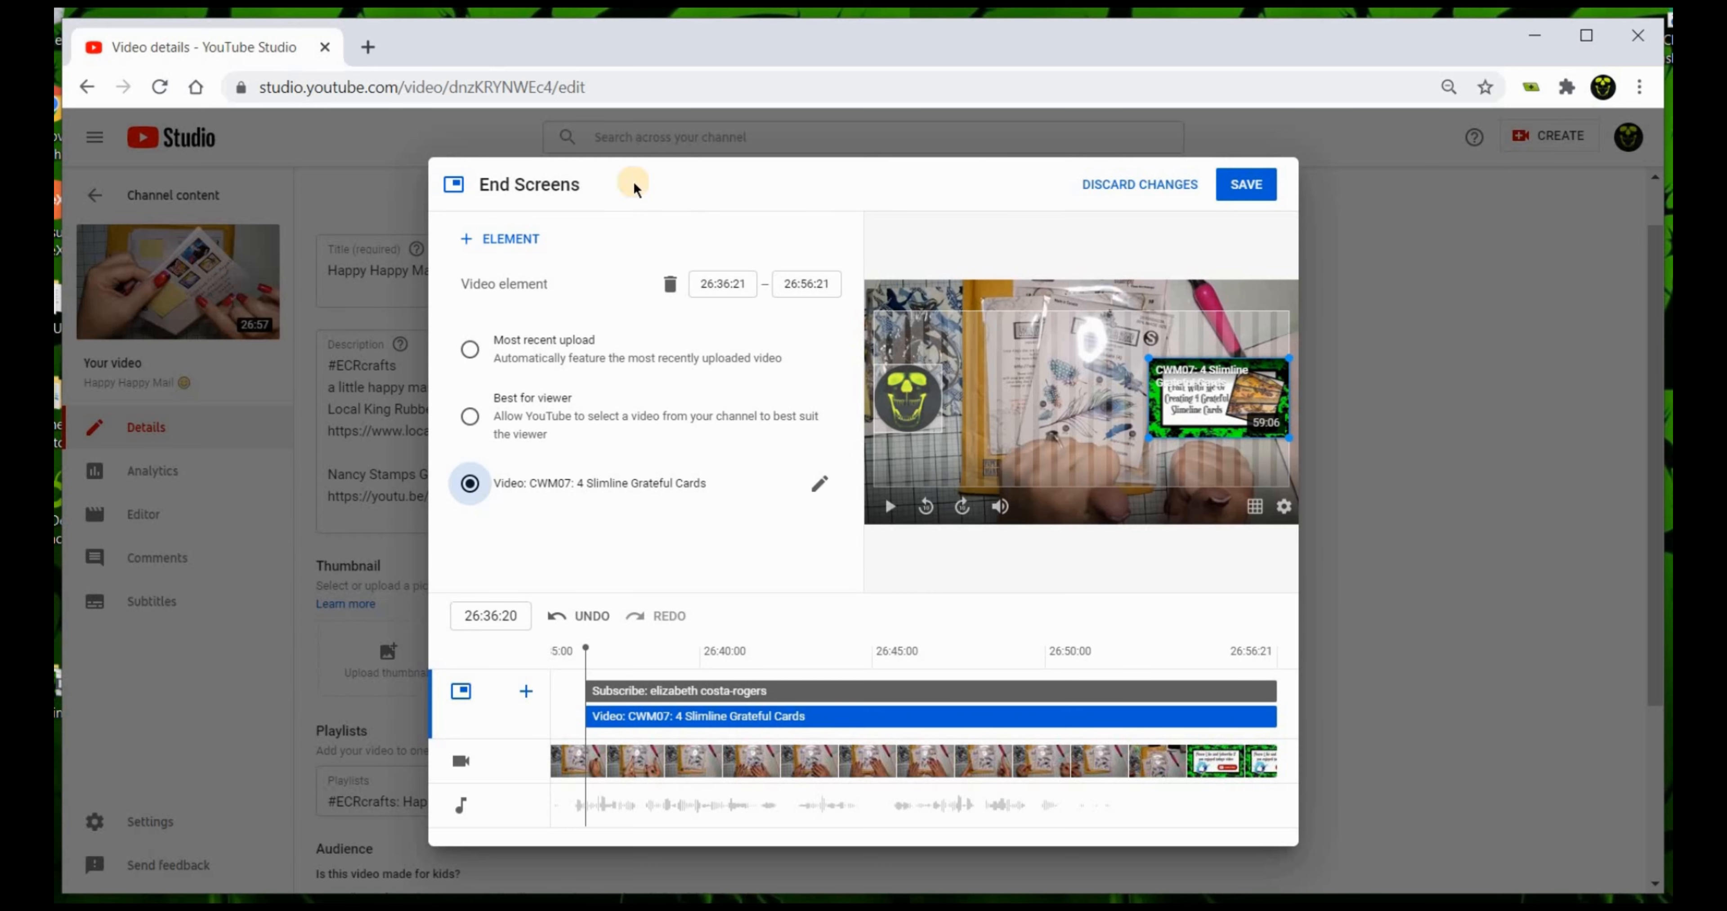
pyautogui.click(1258, 191)
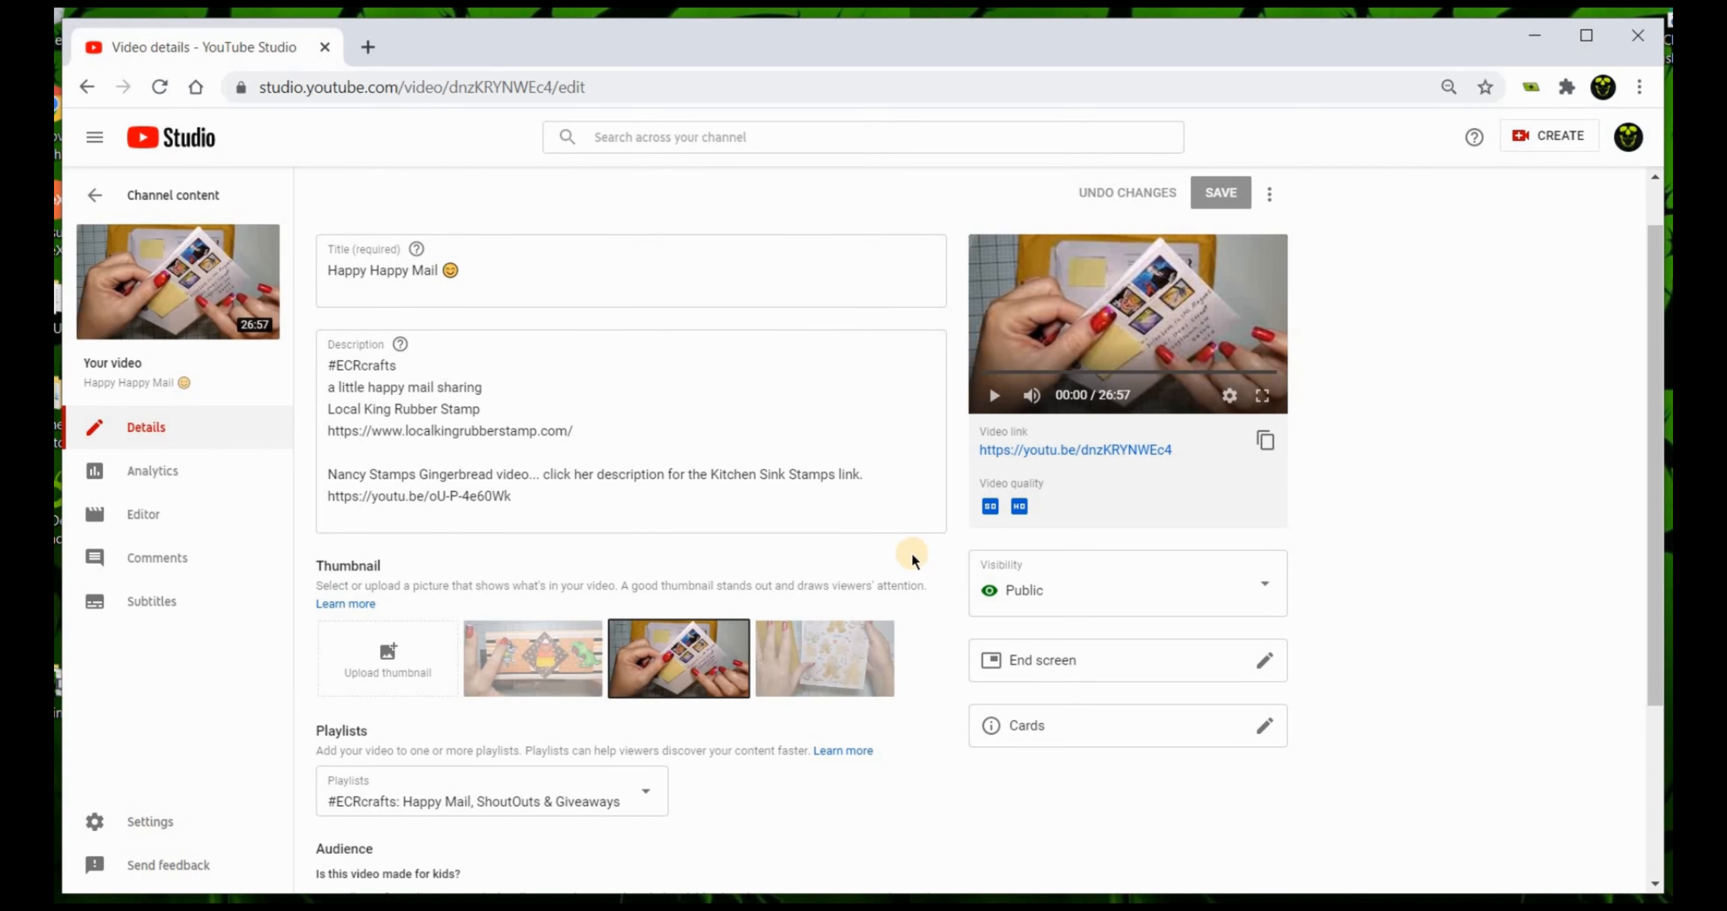
# Reopen the video's end screen and delete its subscribe element
pyautogui.click(1075, 670)
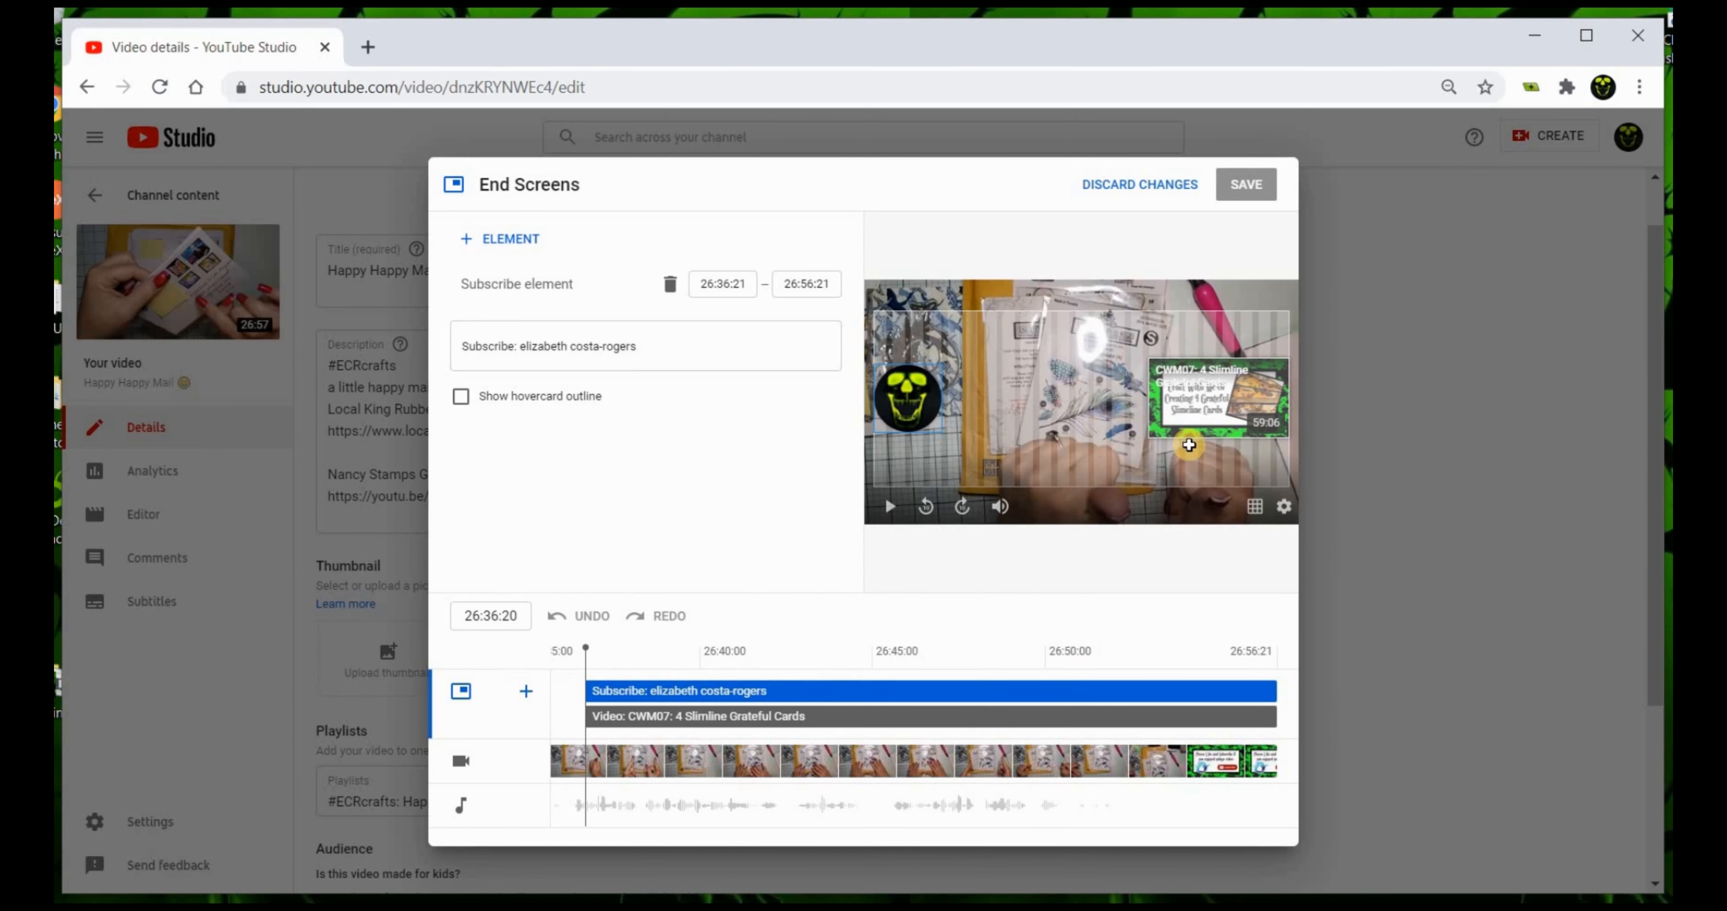
pyautogui.click(1135, 404)
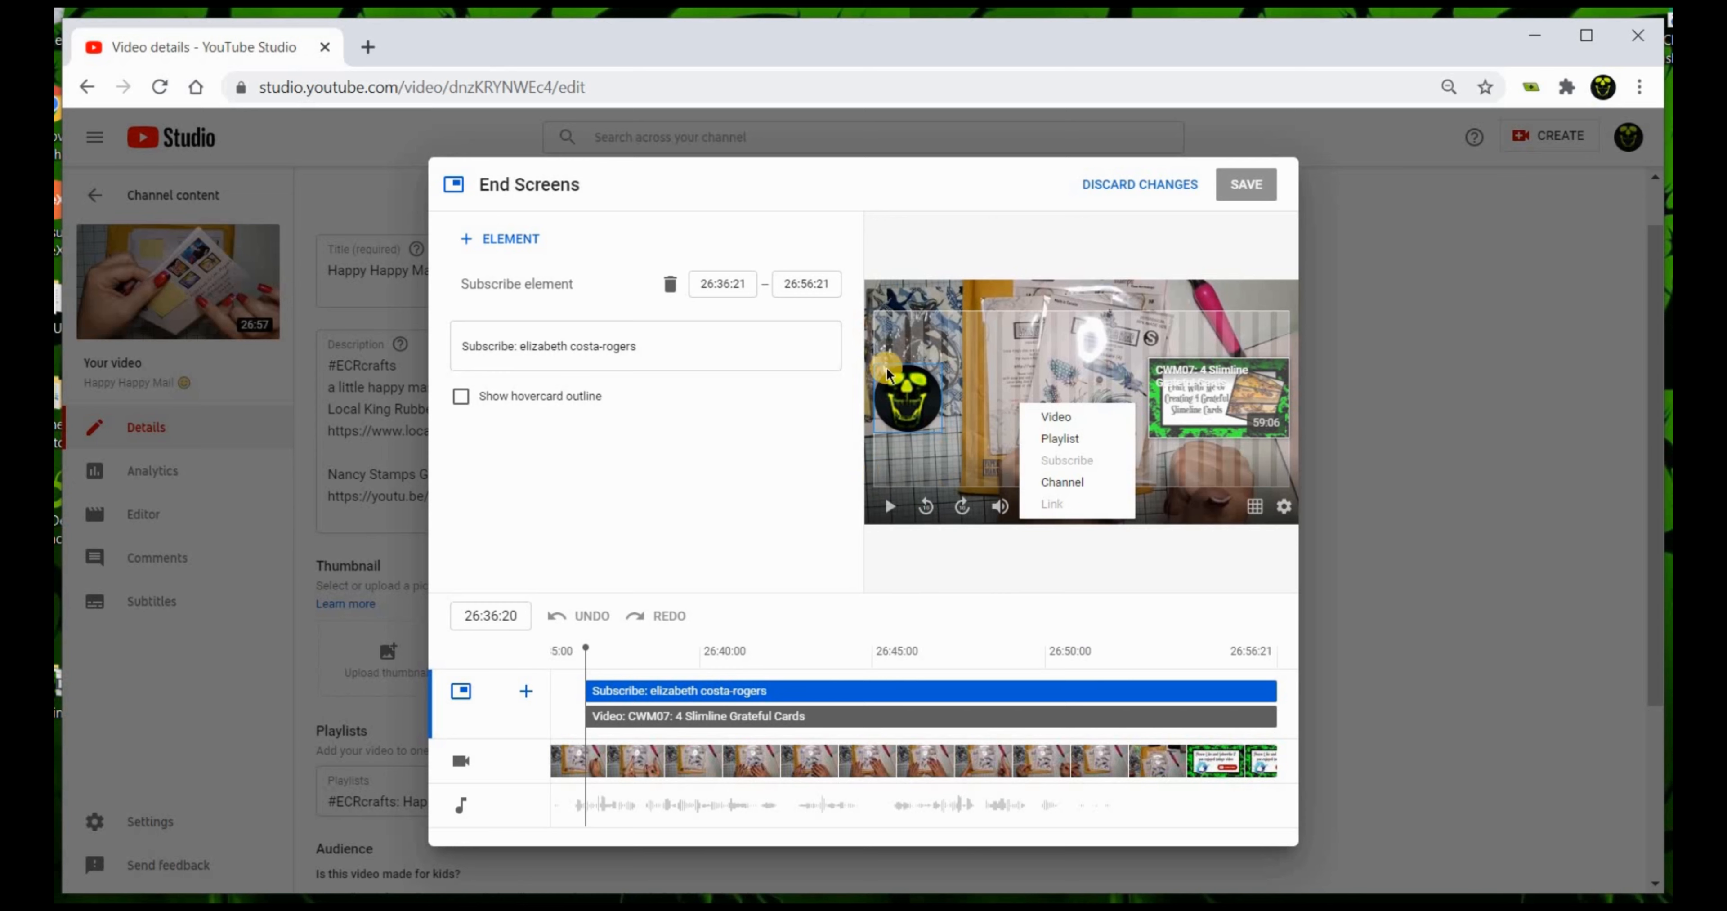
pyautogui.click(671, 288)
pyautogui.click(671, 288)
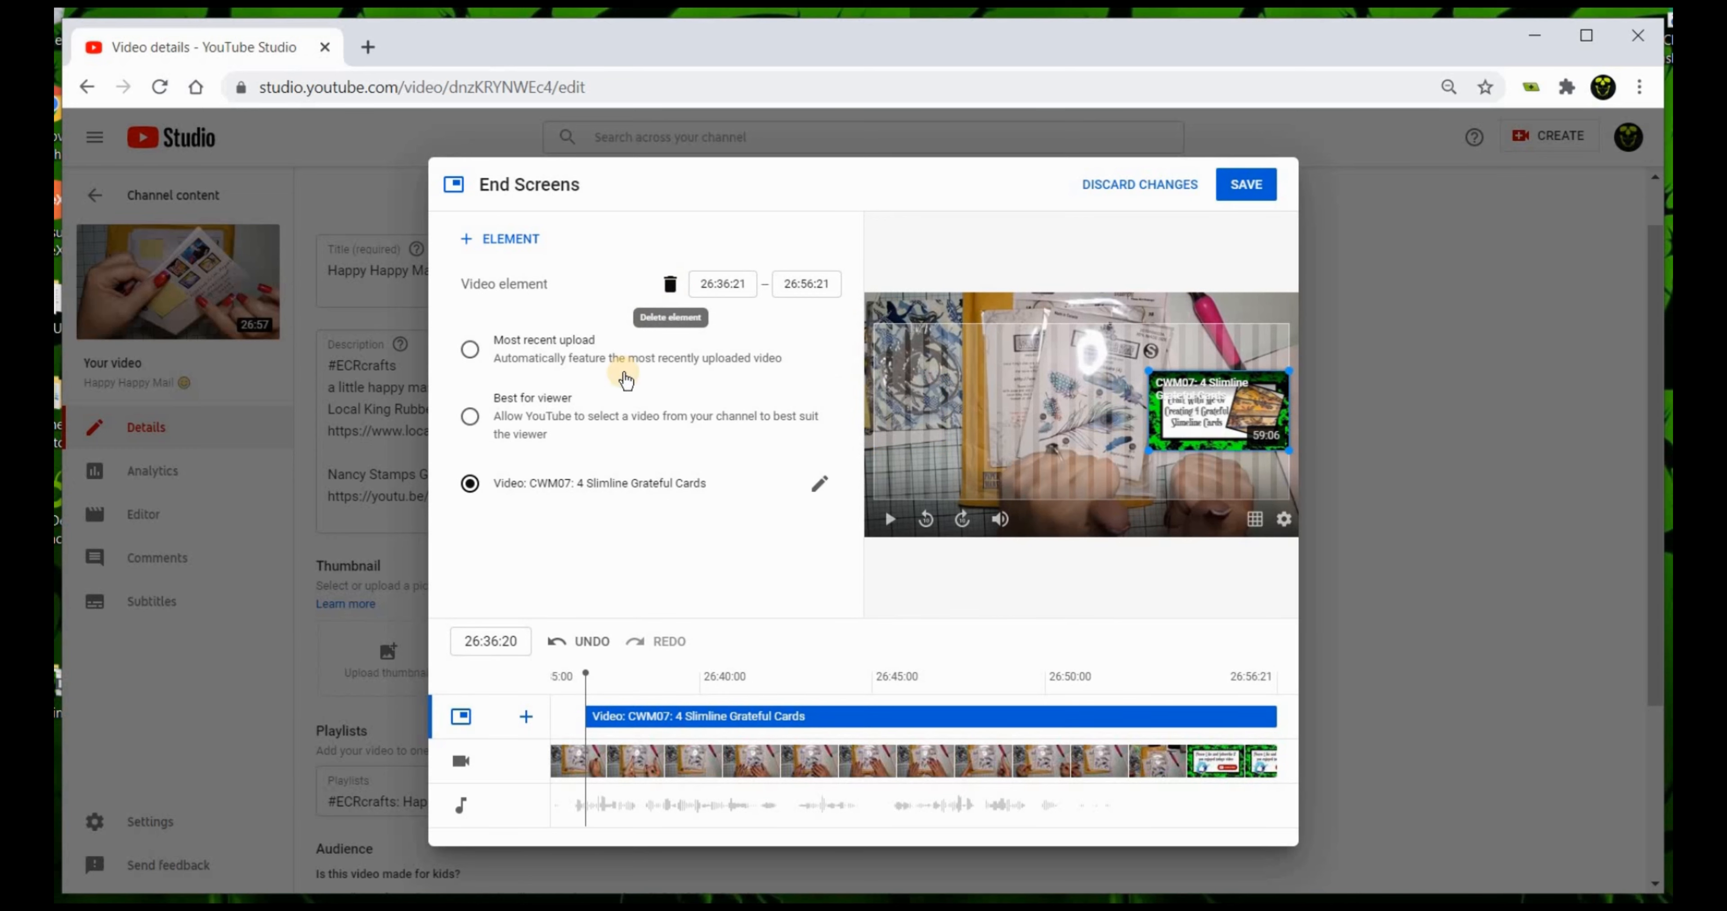
# Browse the channel's videos without choosing a replacement, delete the end screen's remaining video element, and save
pyautogui.click(819, 481)
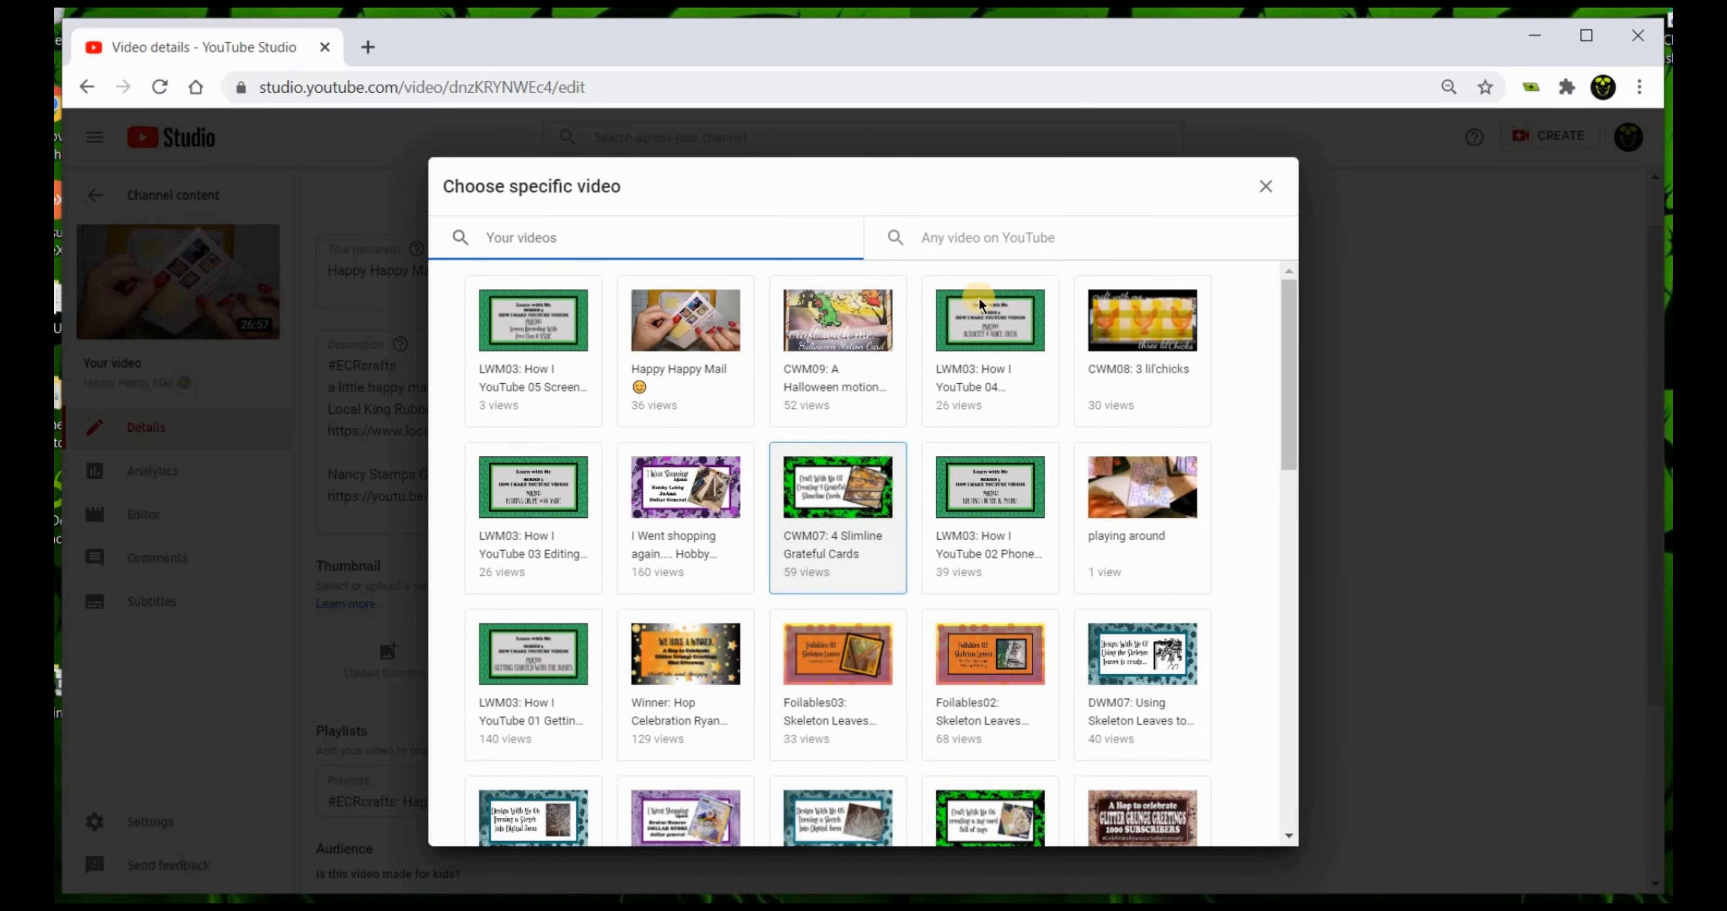
pyautogui.scroll(-10, 1026, 322)
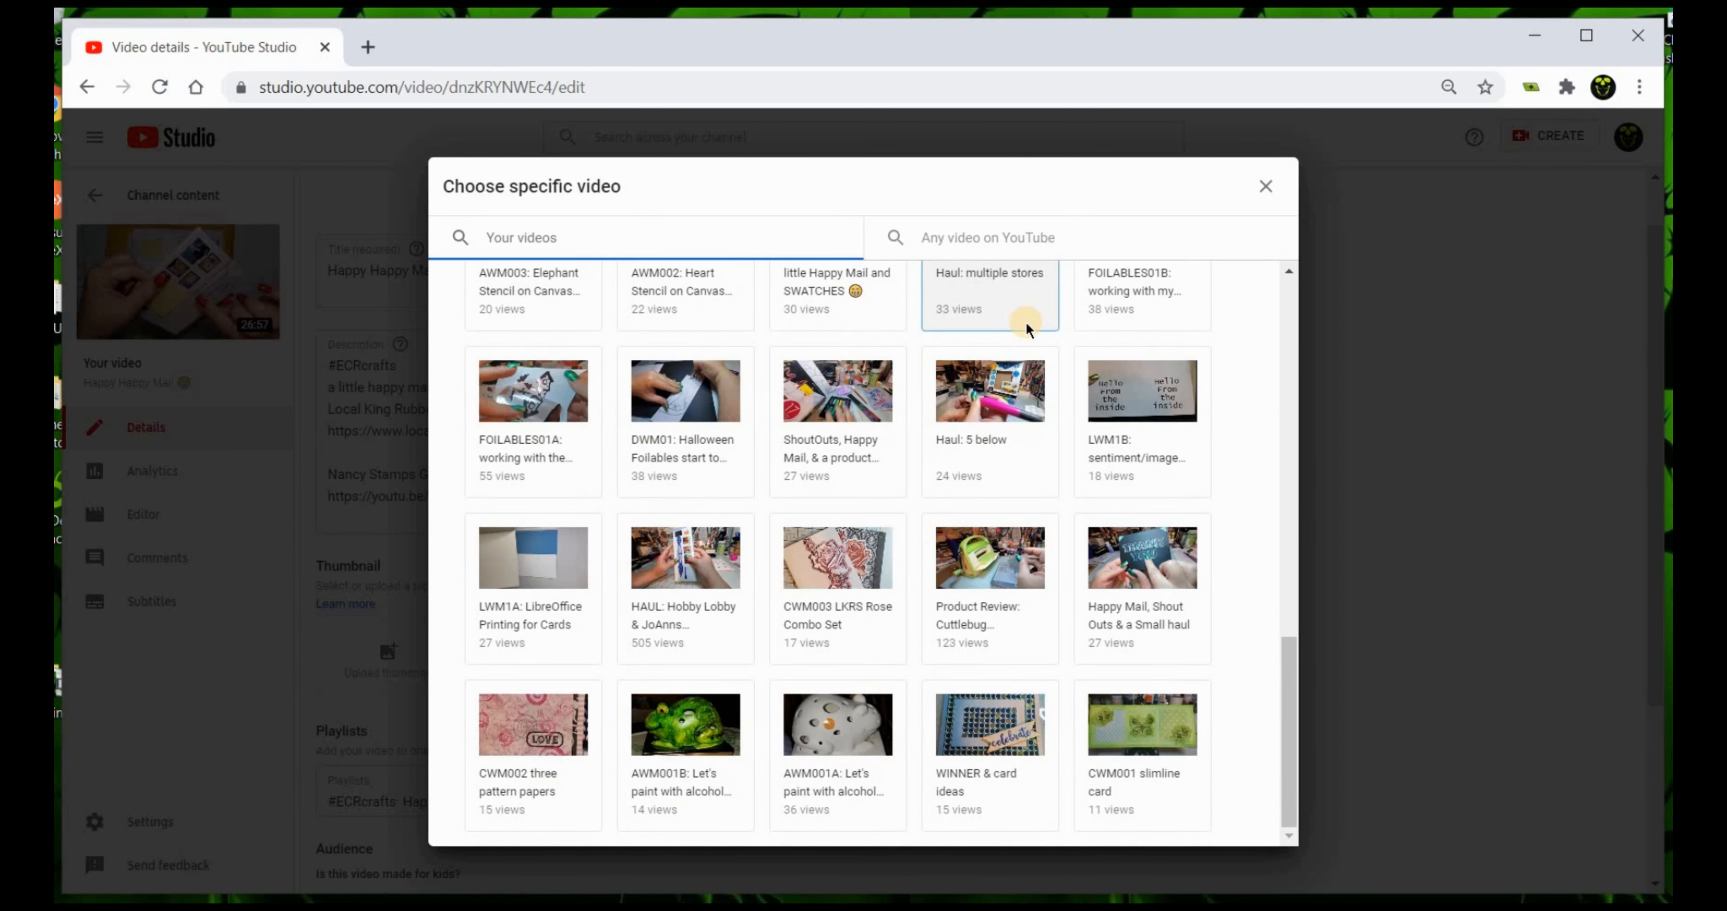
pyautogui.scroll(10, 1026, 322)
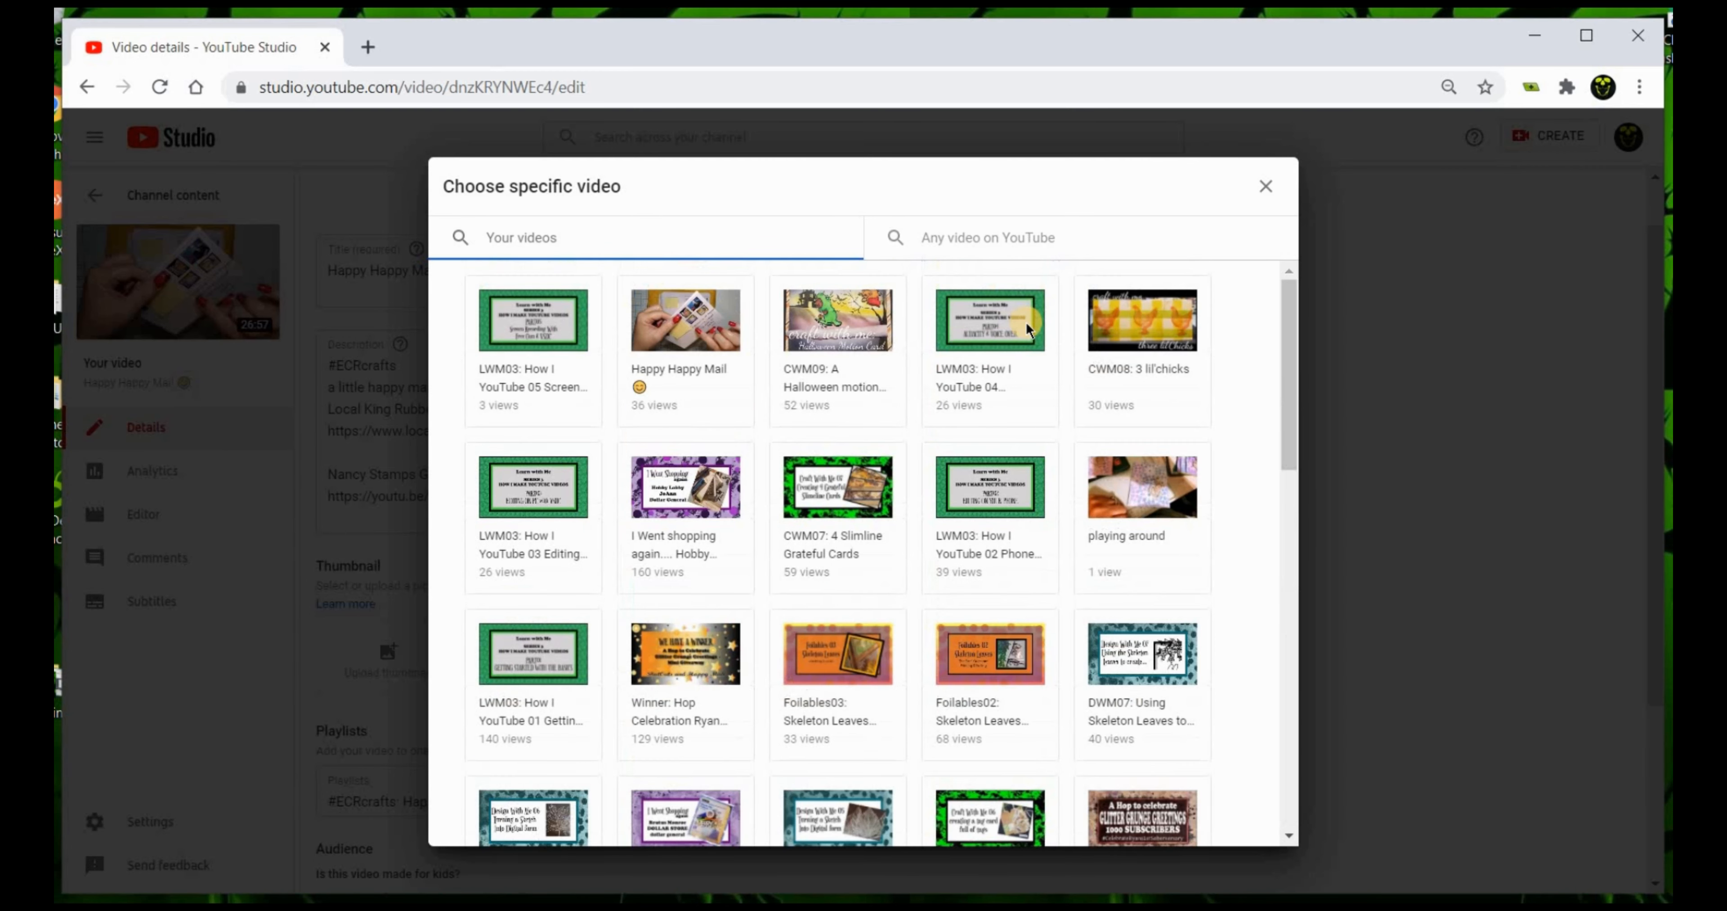
pyautogui.click(1265, 191)
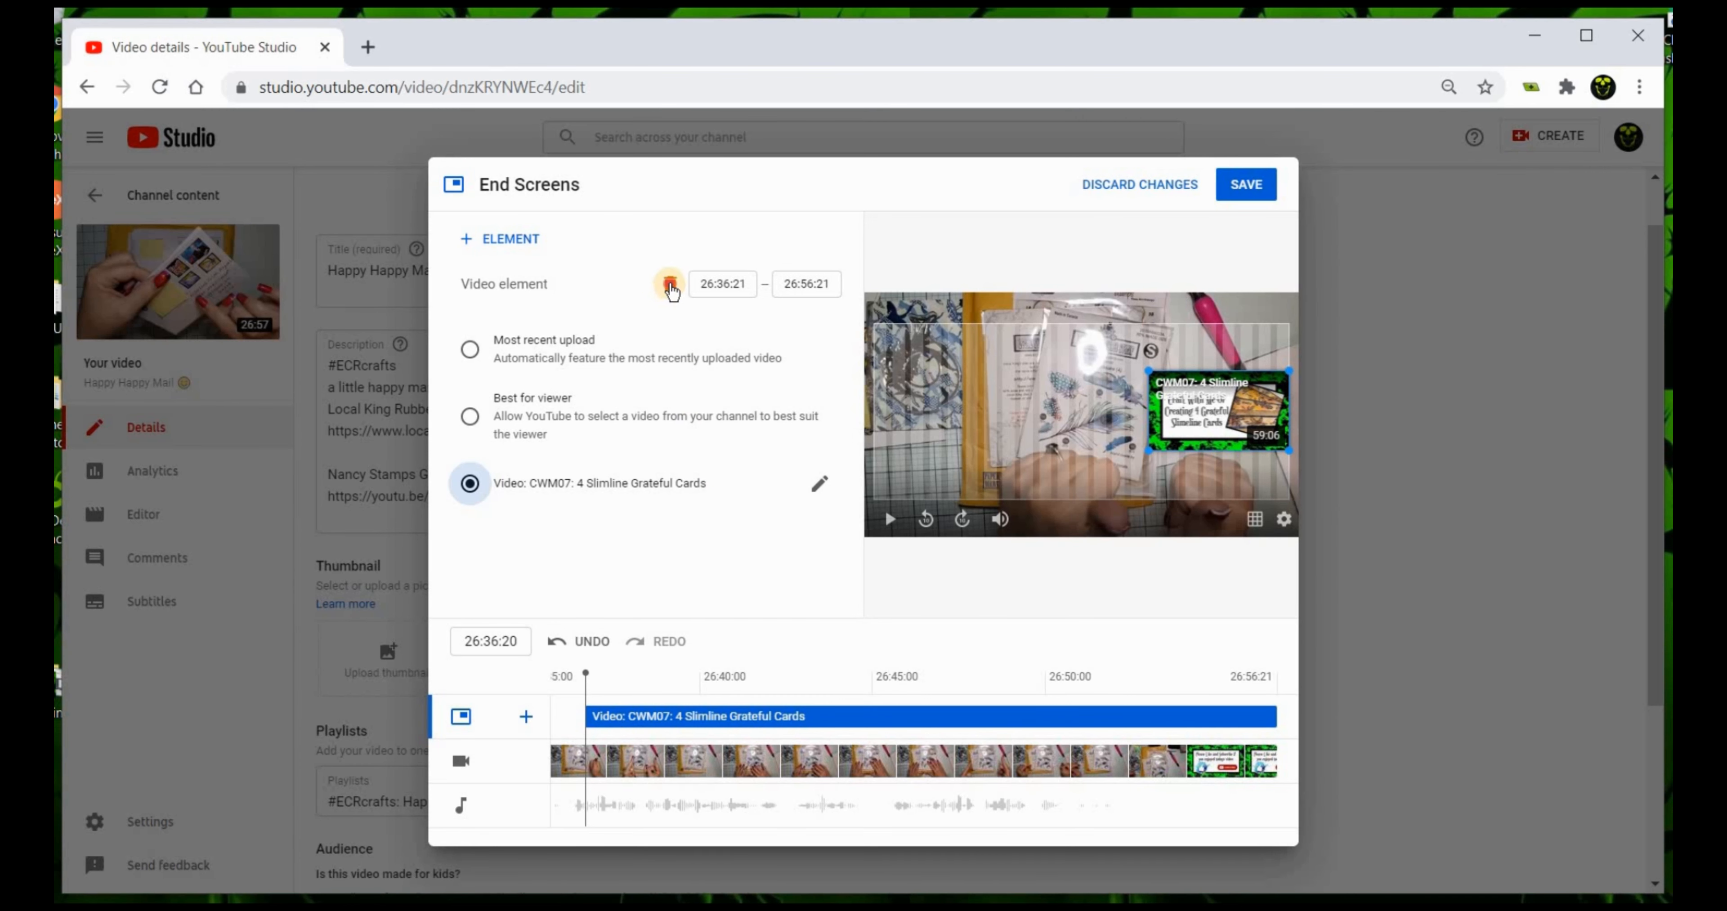
pyautogui.click(669, 295)
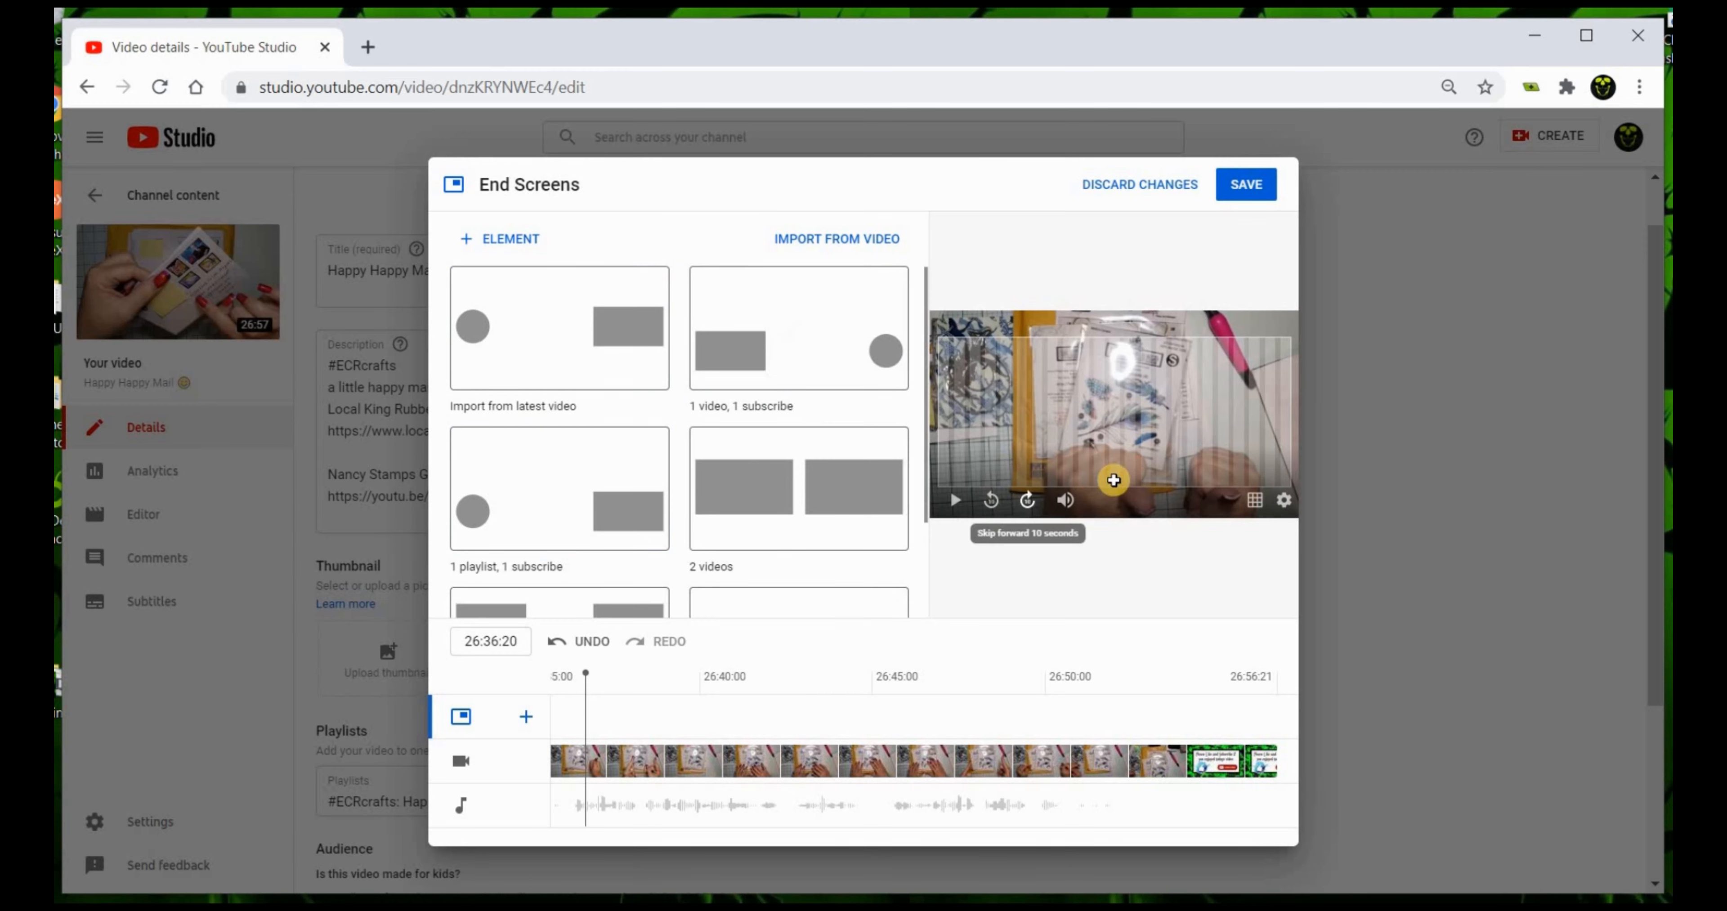
pyautogui.click(1247, 186)
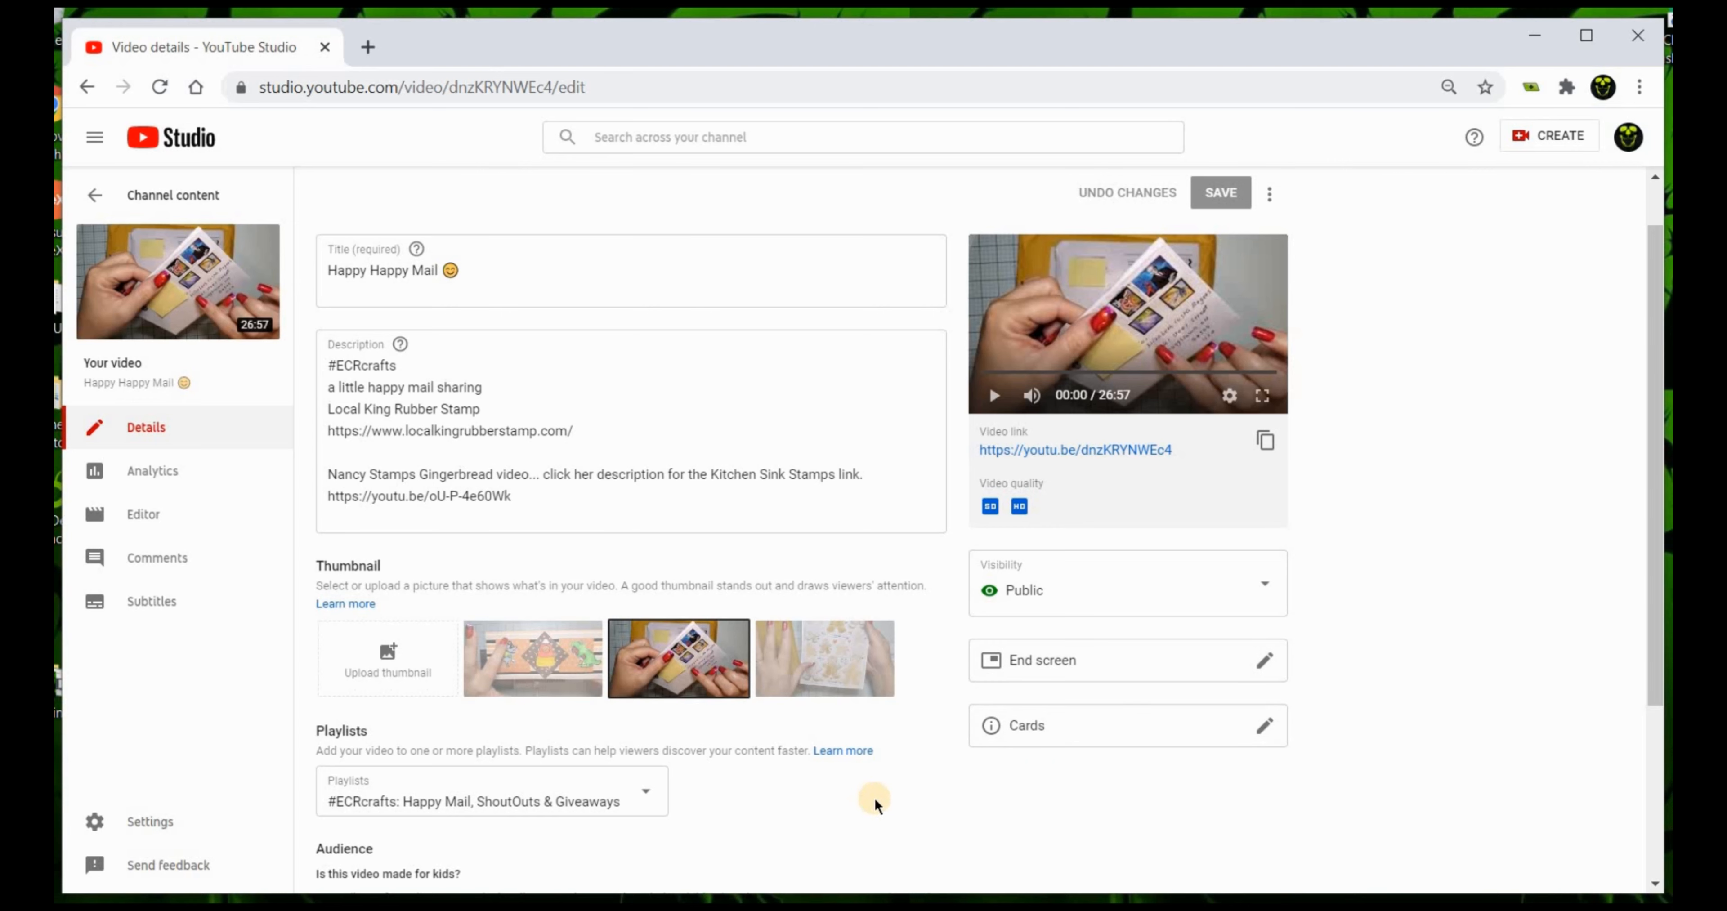
# Open the list of playlists the Happy Happy Mail video can be assigned to
pyautogui.scroll(-3, 876, 802)
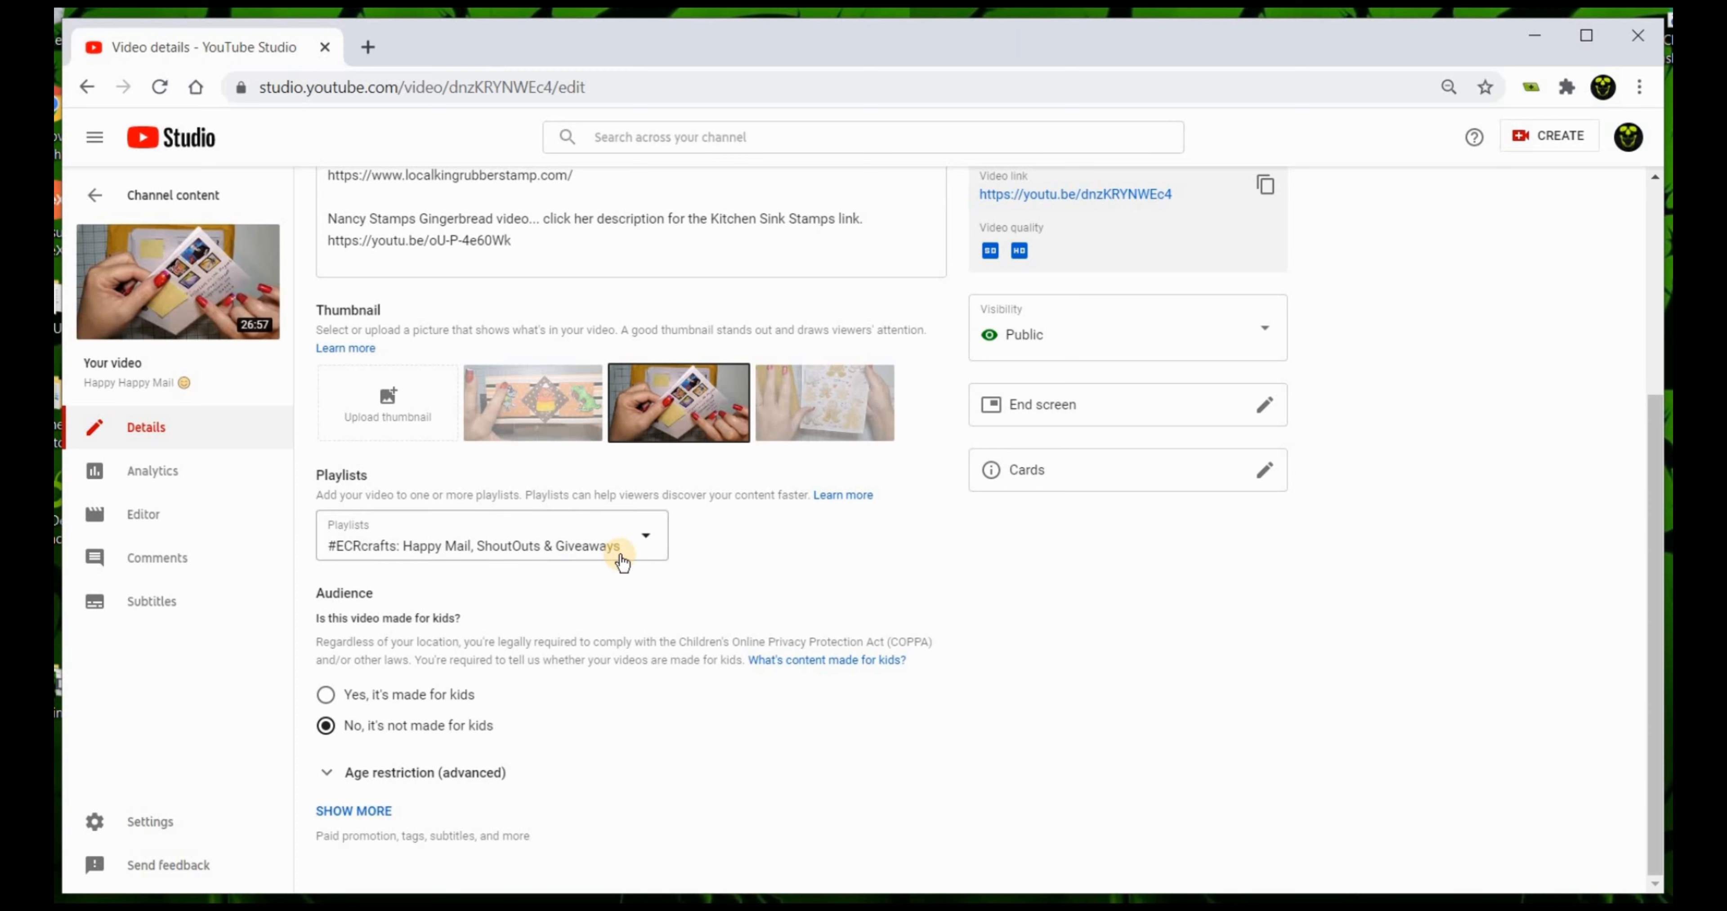
pyautogui.click(646, 540)
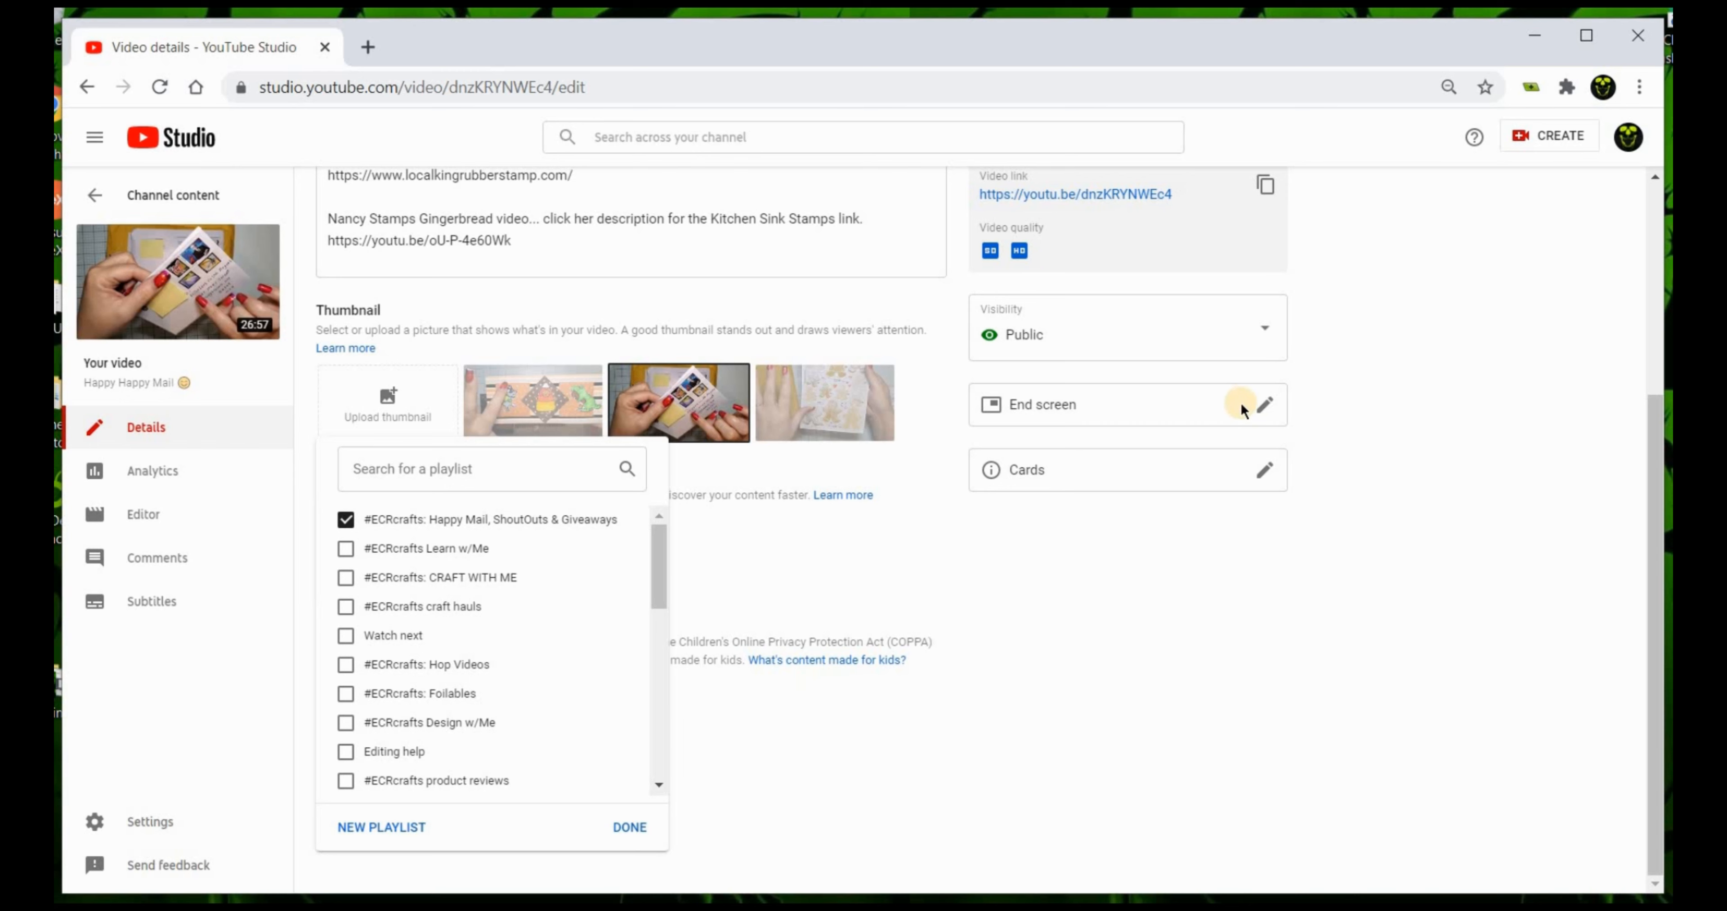
# Open the YouTube channel page in a new browser tab and examine its playlist section, uploads and featured channels
pyautogui.click(366, 48)
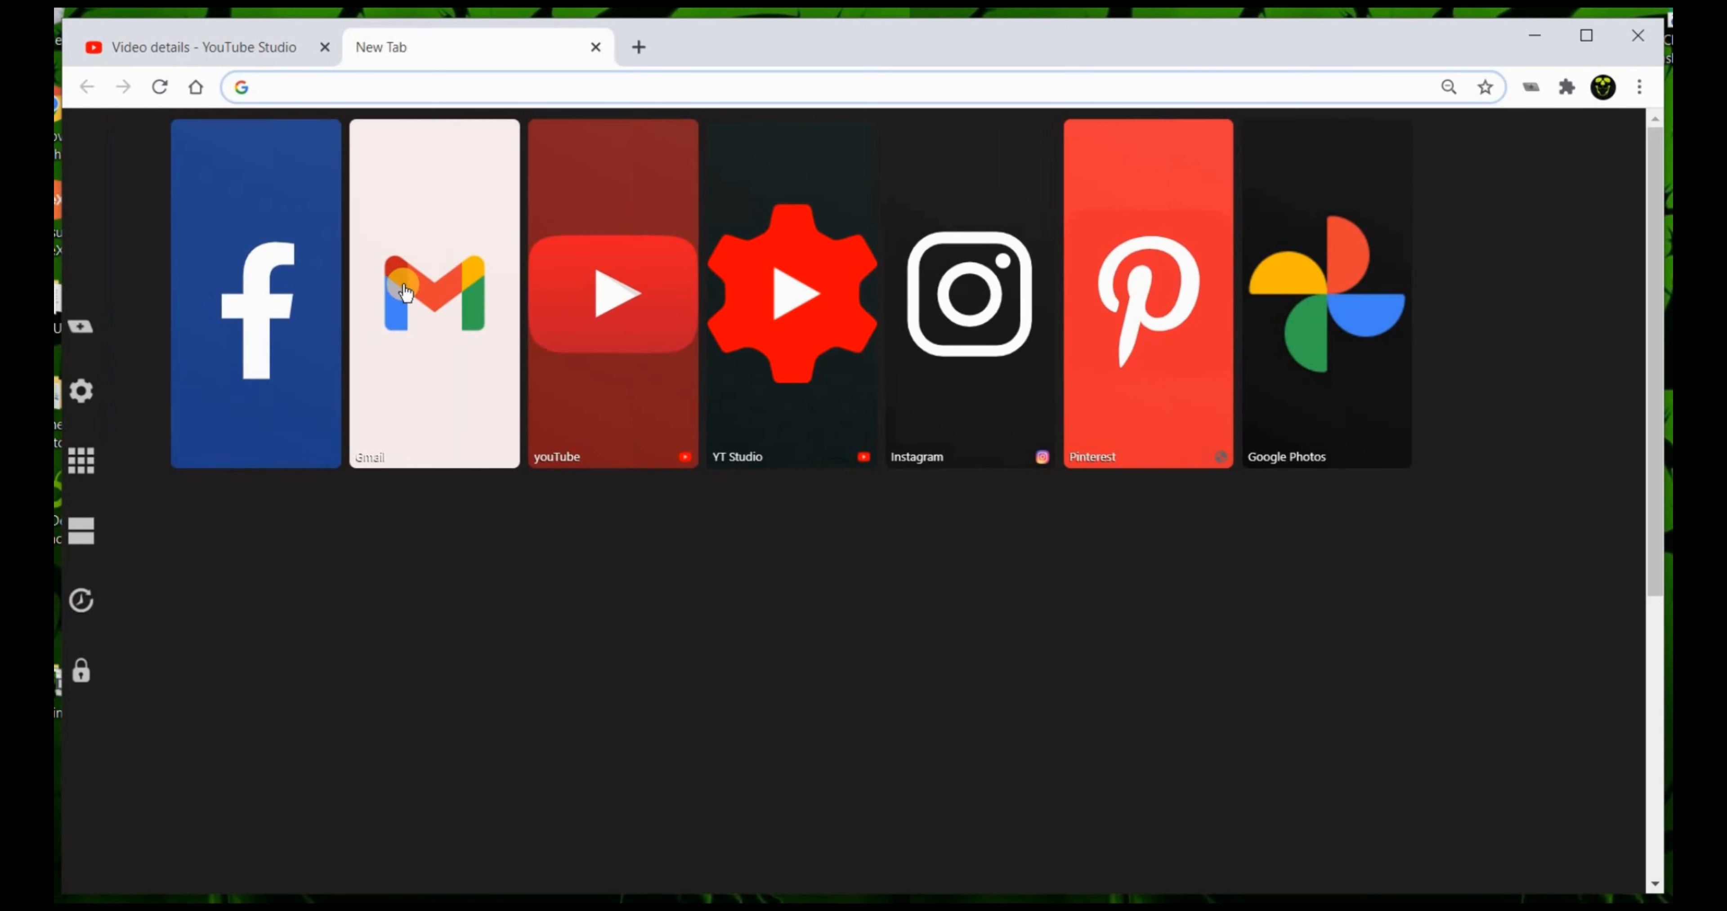
pyautogui.click(612, 290)
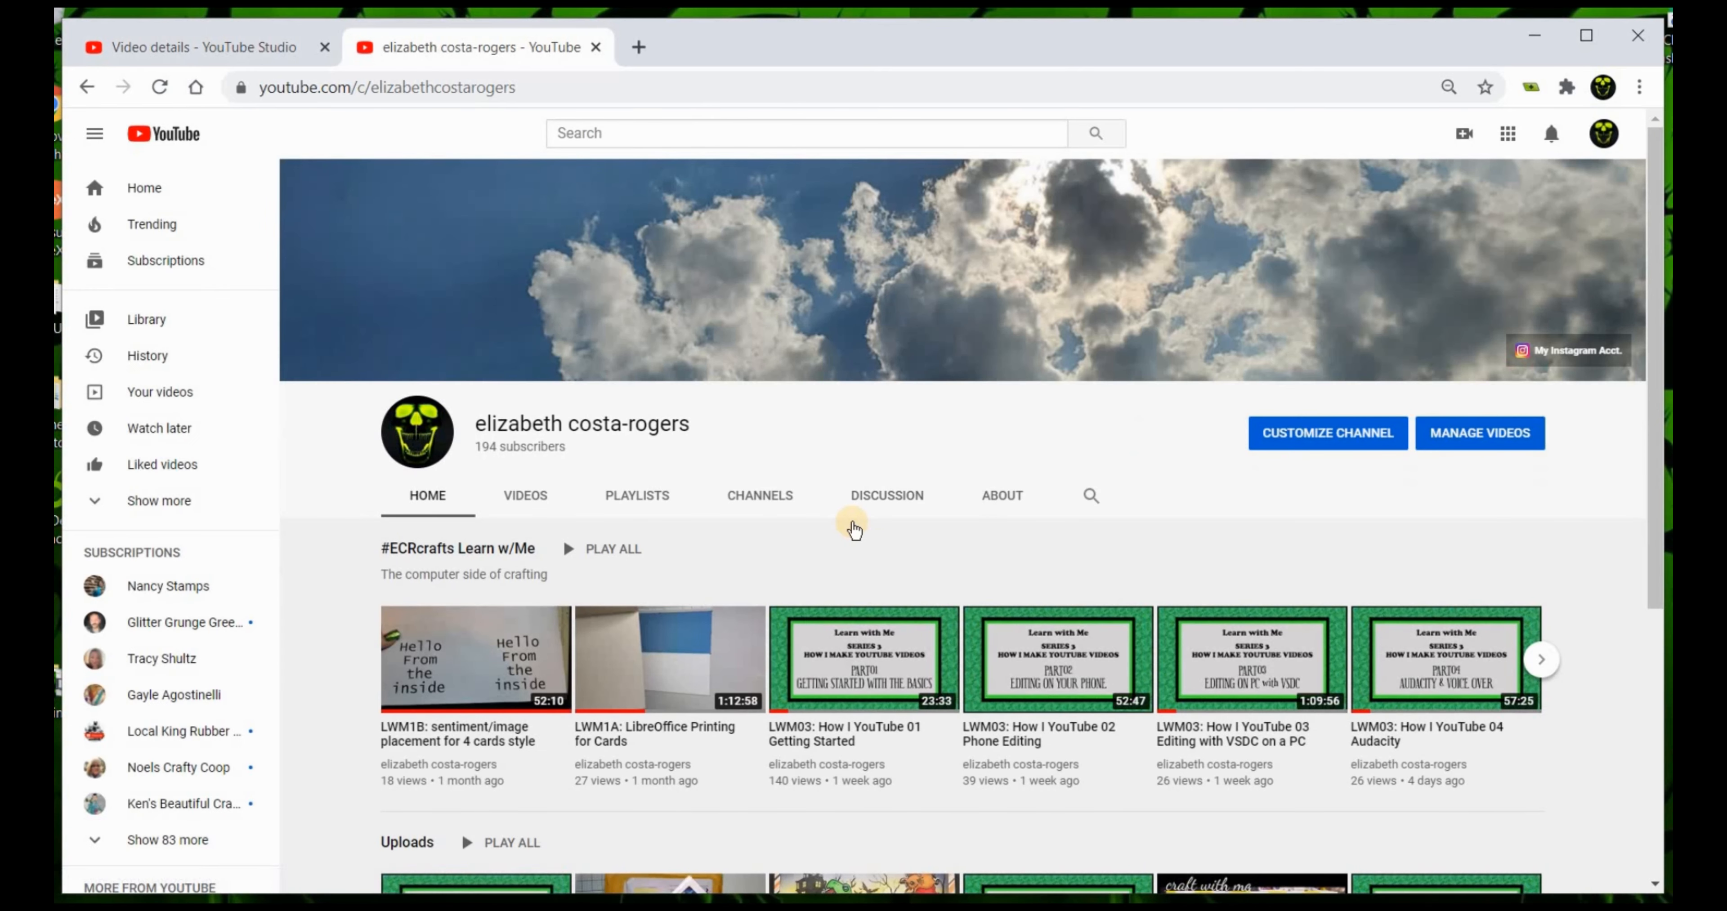
pyautogui.scroll(-5, 852, 519)
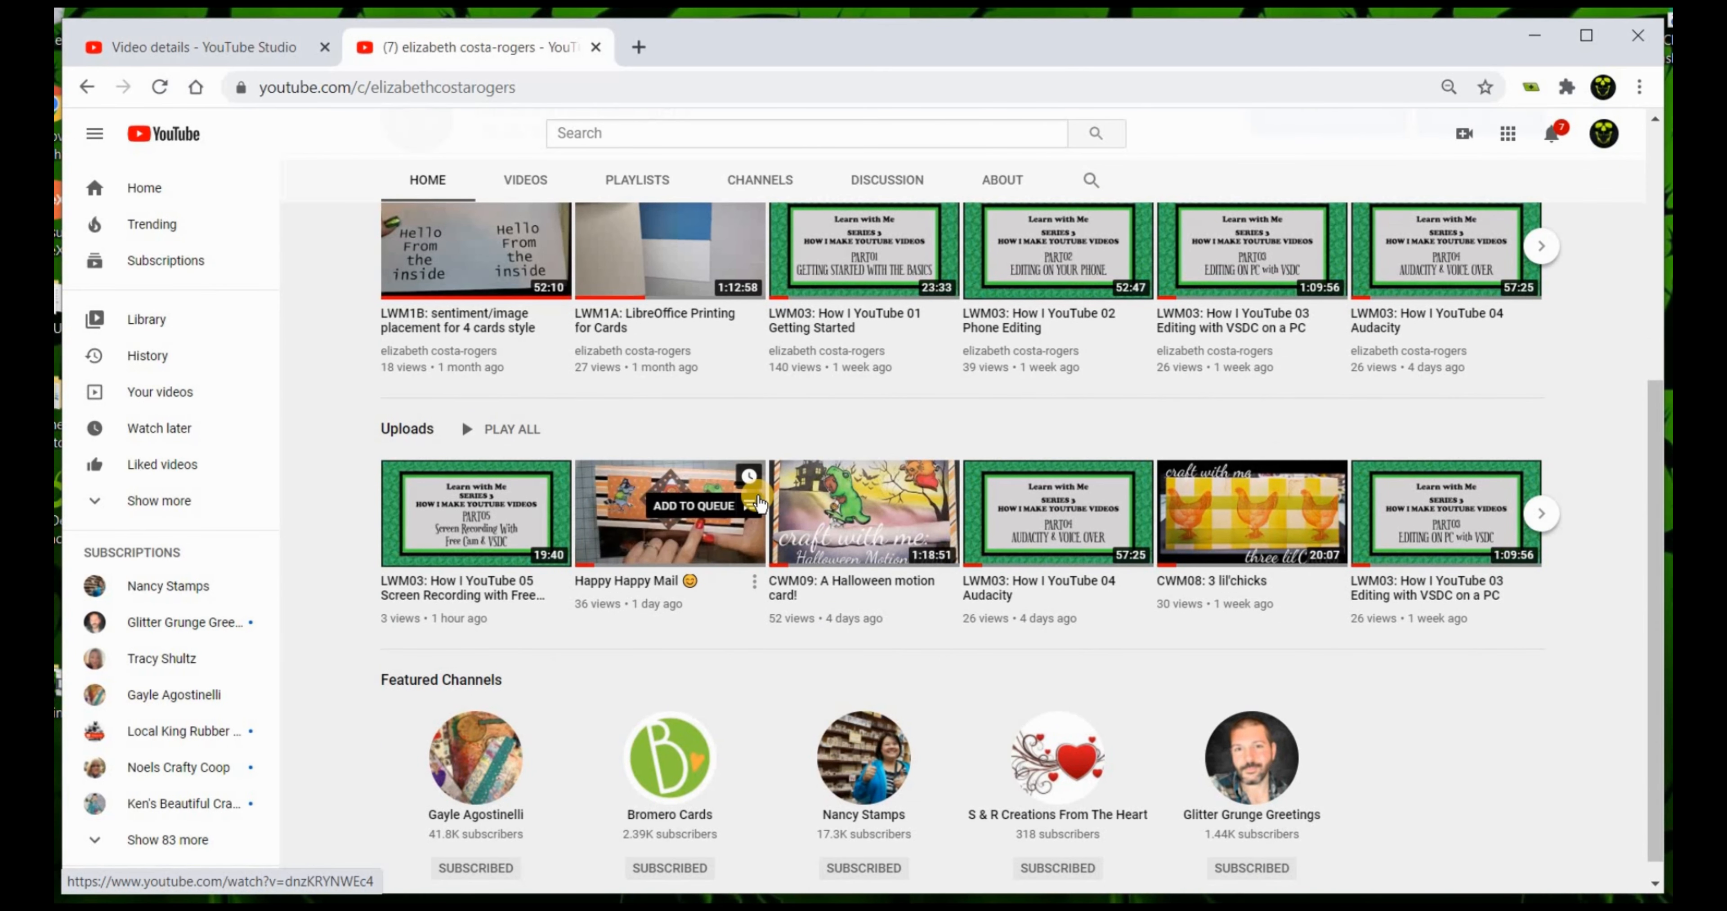
pyautogui.scroll(5, 760, 503)
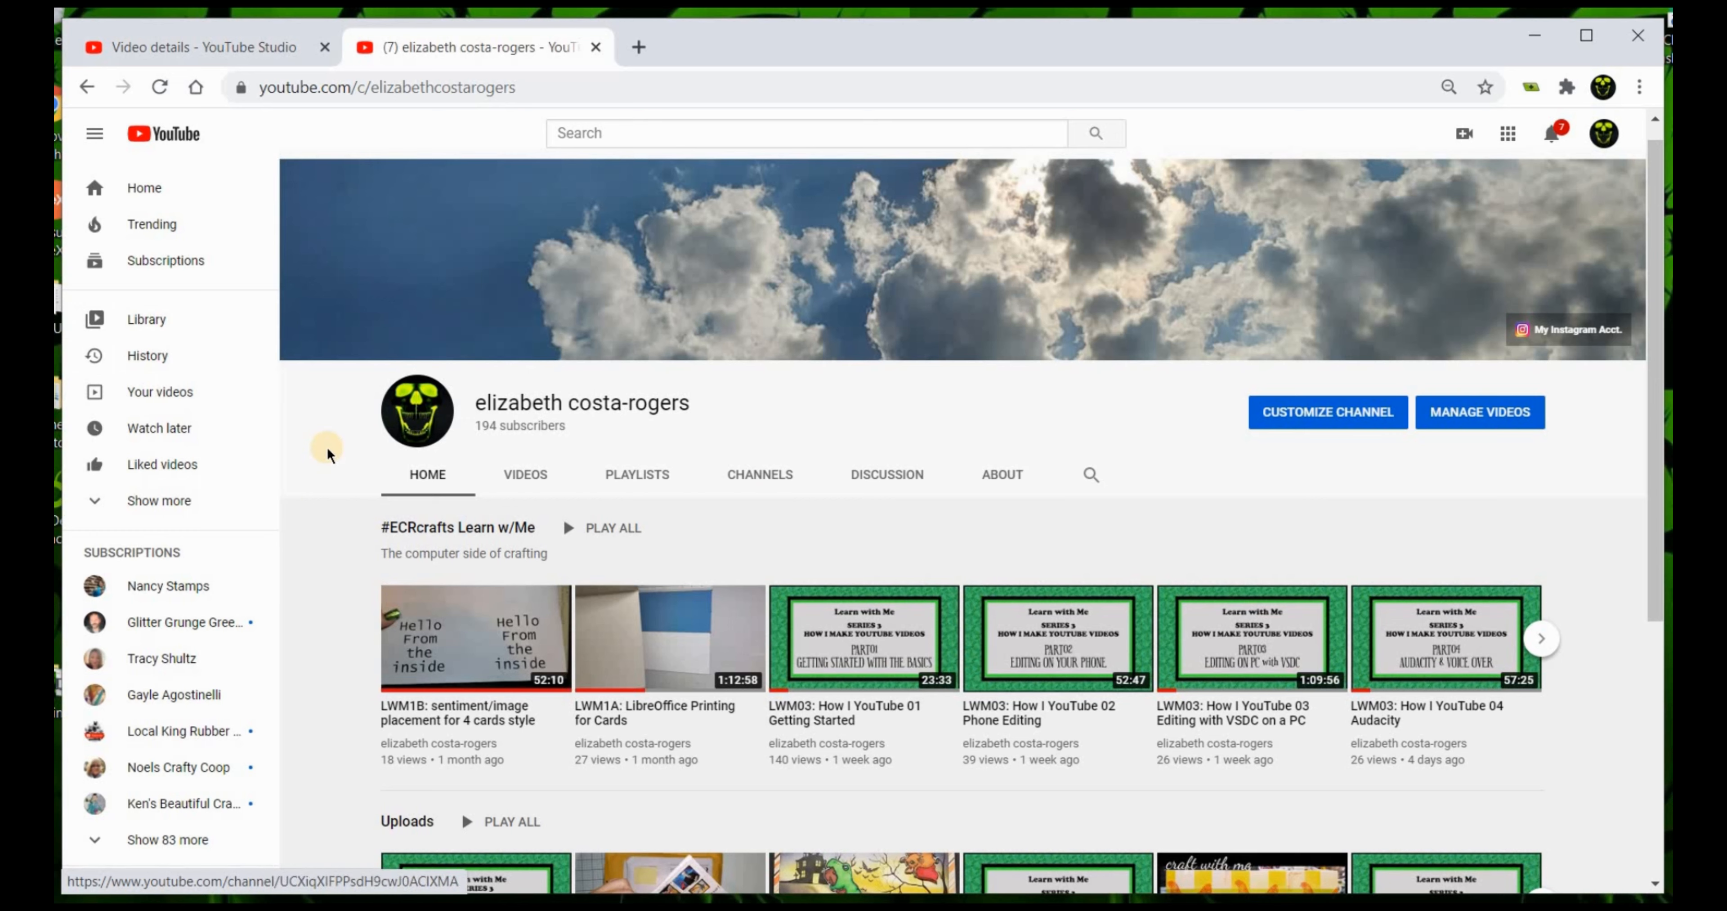
# Go to the page of the channel's own videos and open channel customization from there
pyautogui.click(174, 357)
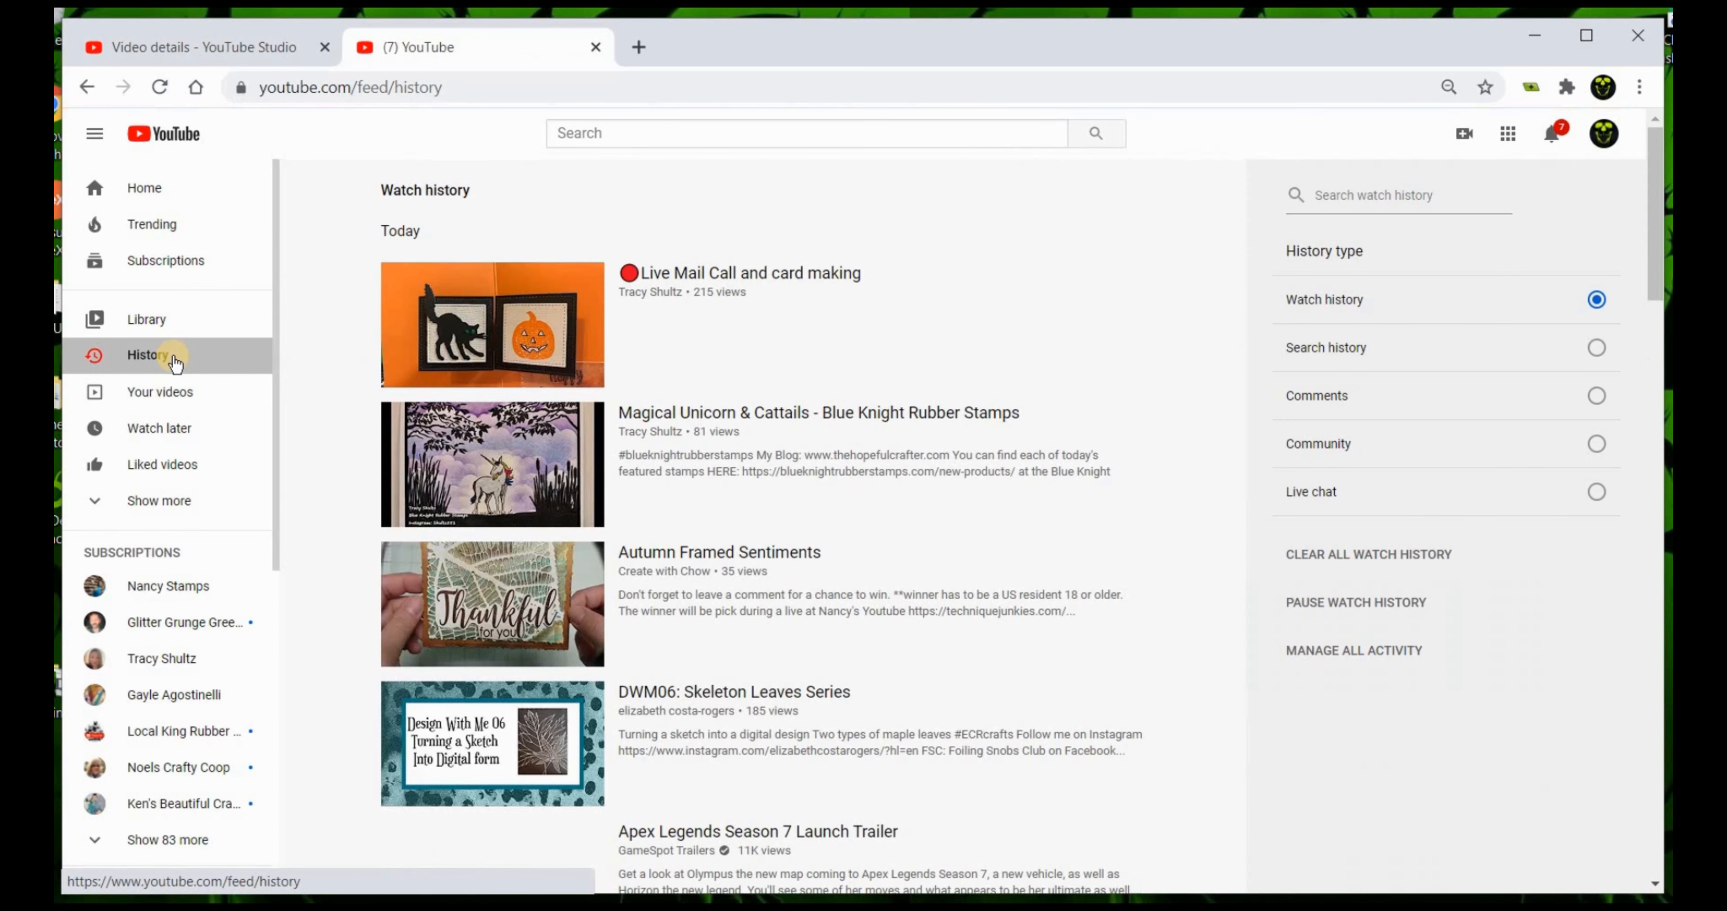
pyautogui.click(191, 395)
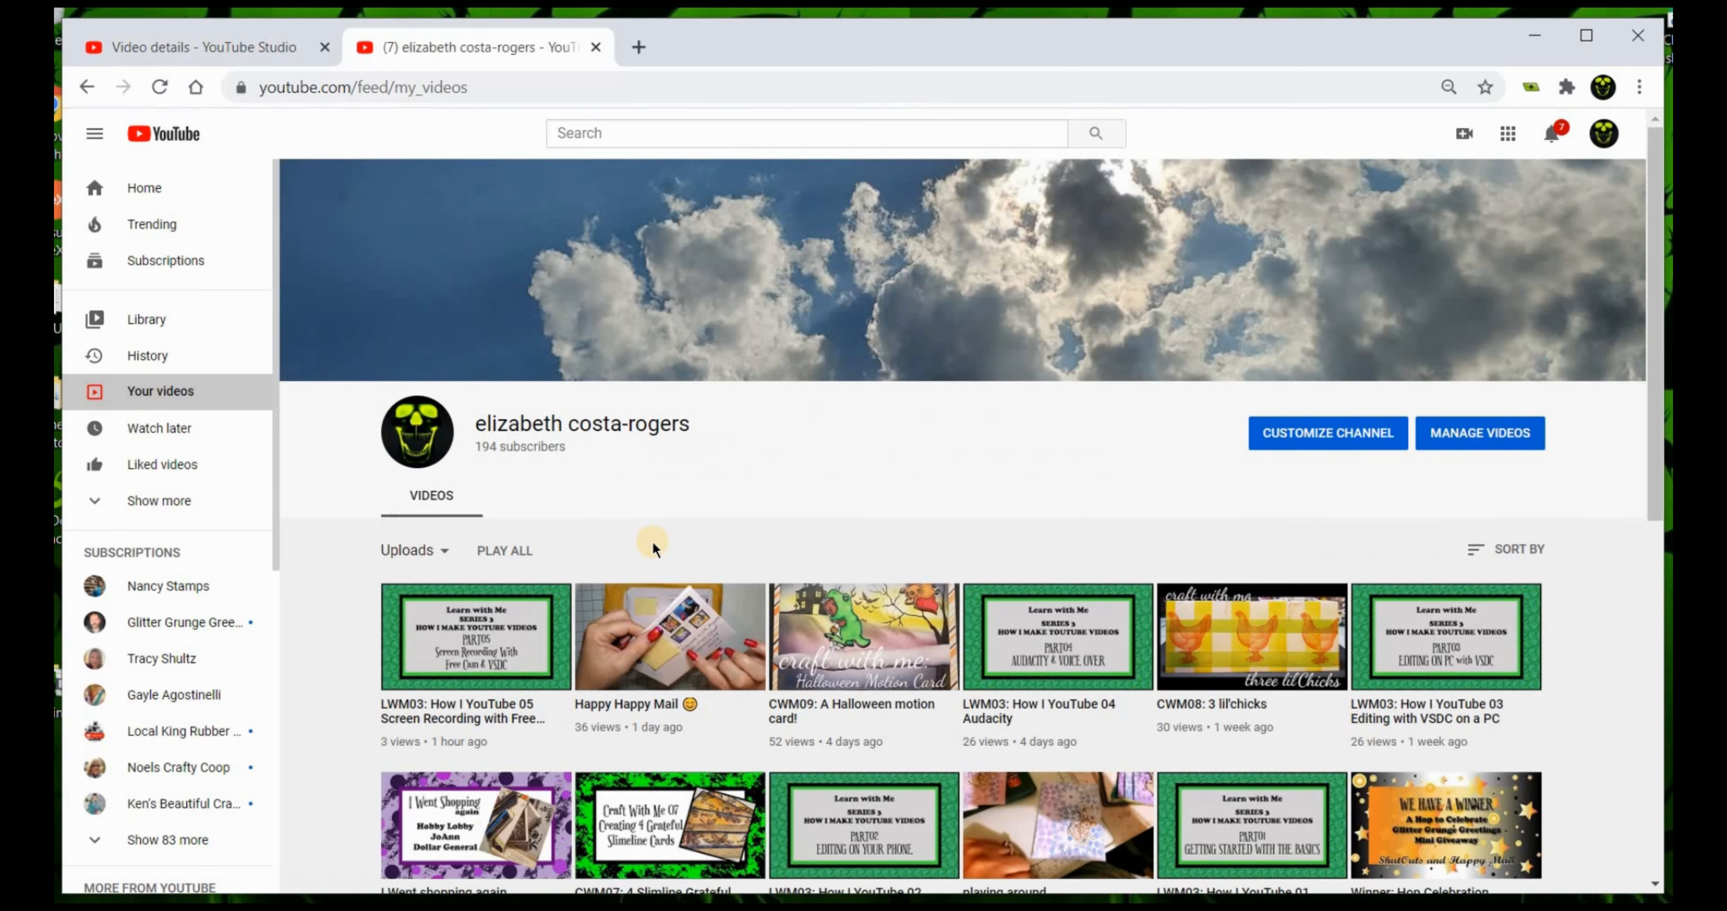
pyautogui.click(1358, 436)
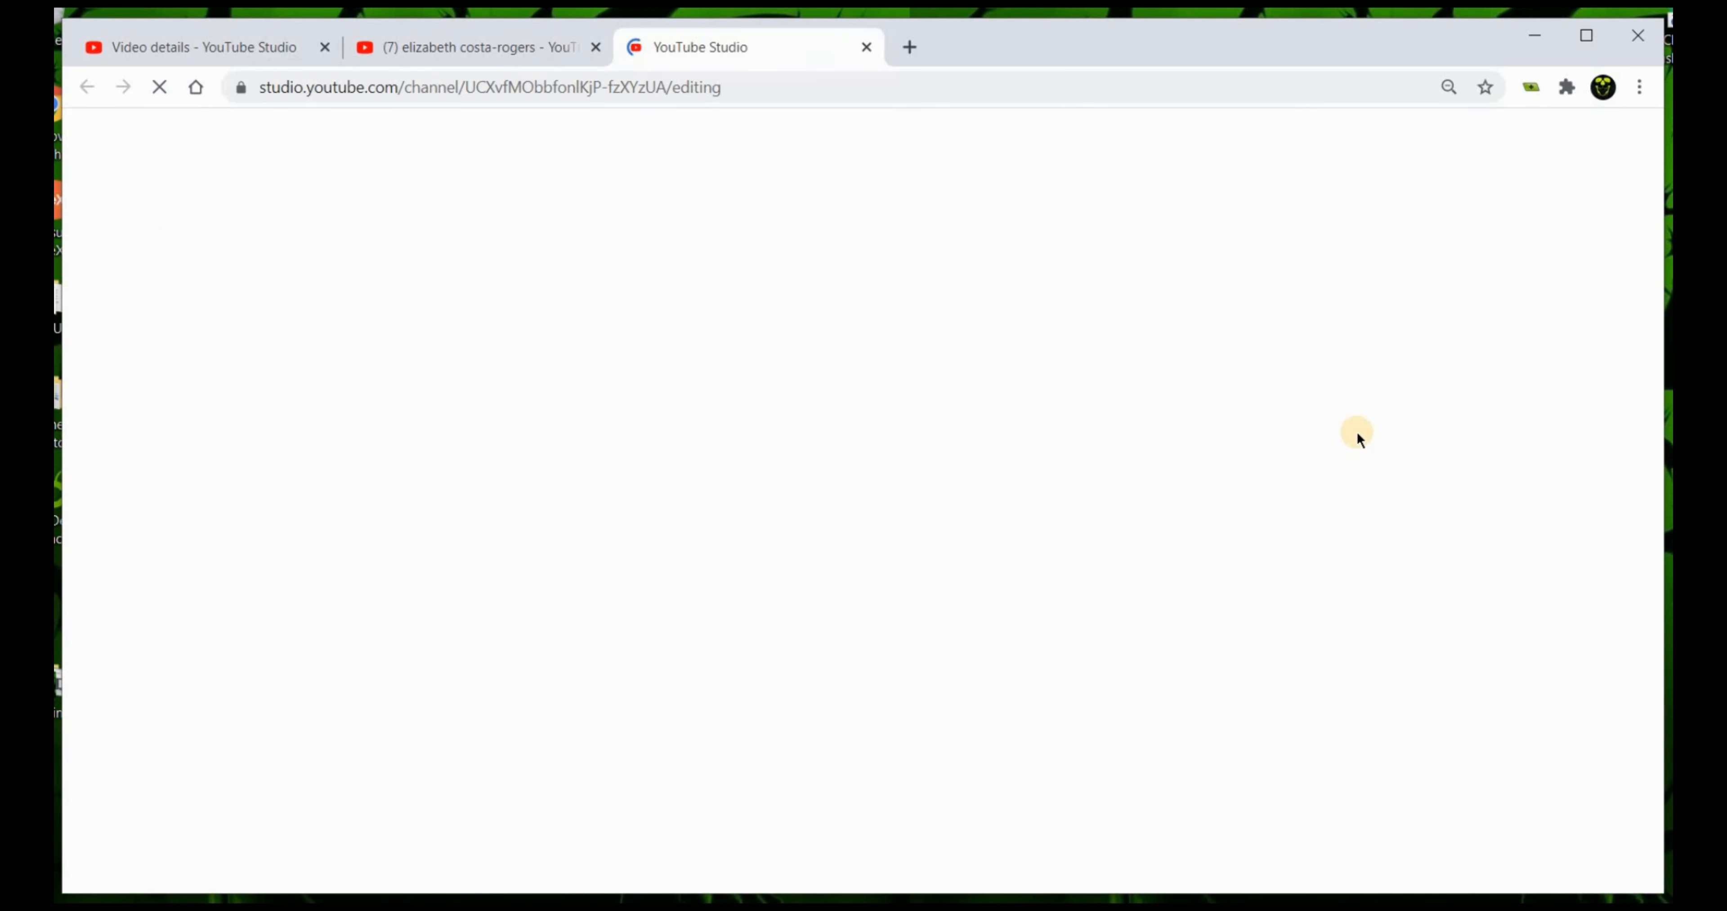
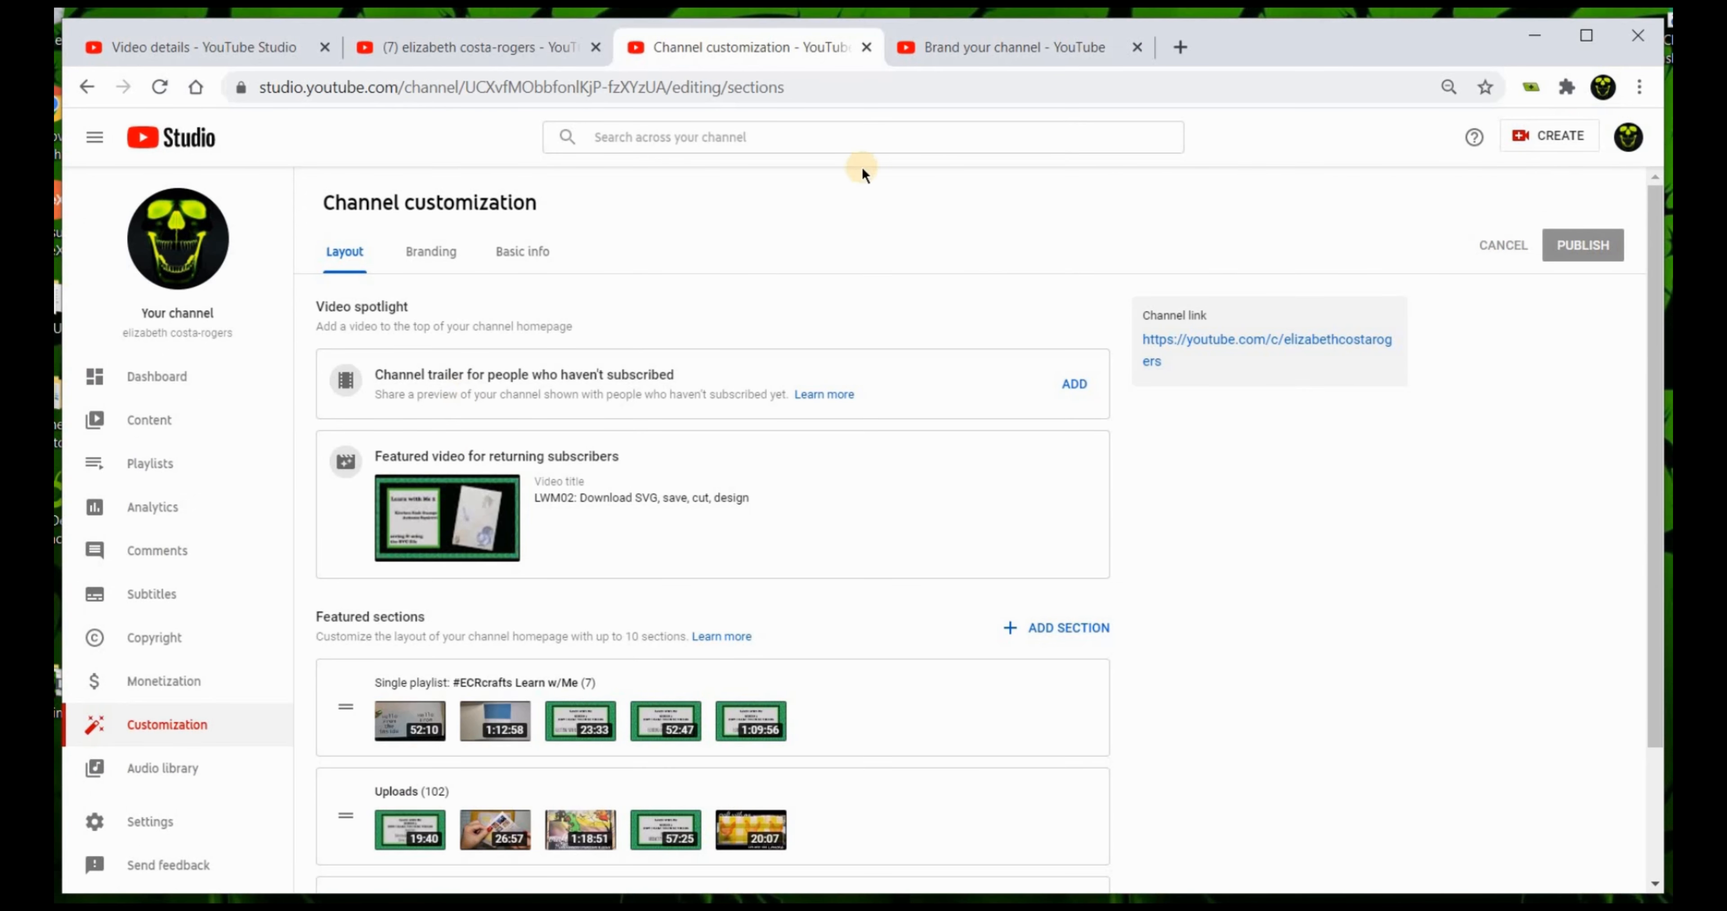
# Run a web search for "what is a youtube channel trailer" in the browser tab showing the Brand your channel lesson
pyautogui.click(996, 55)
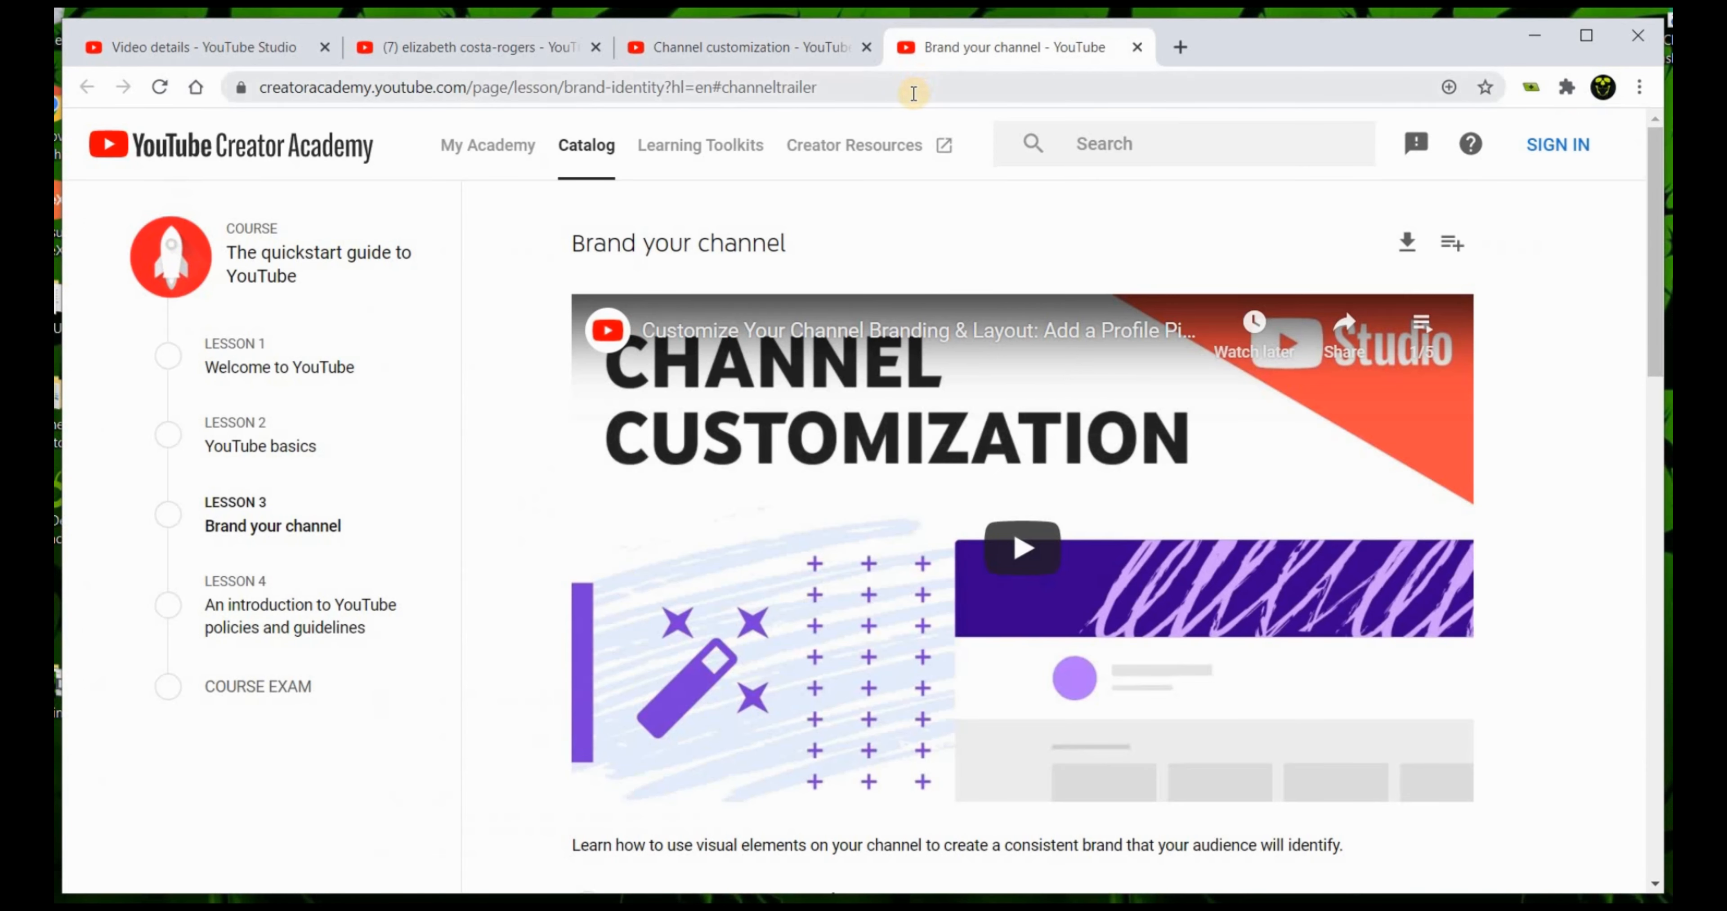
pyautogui.click(914, 82)
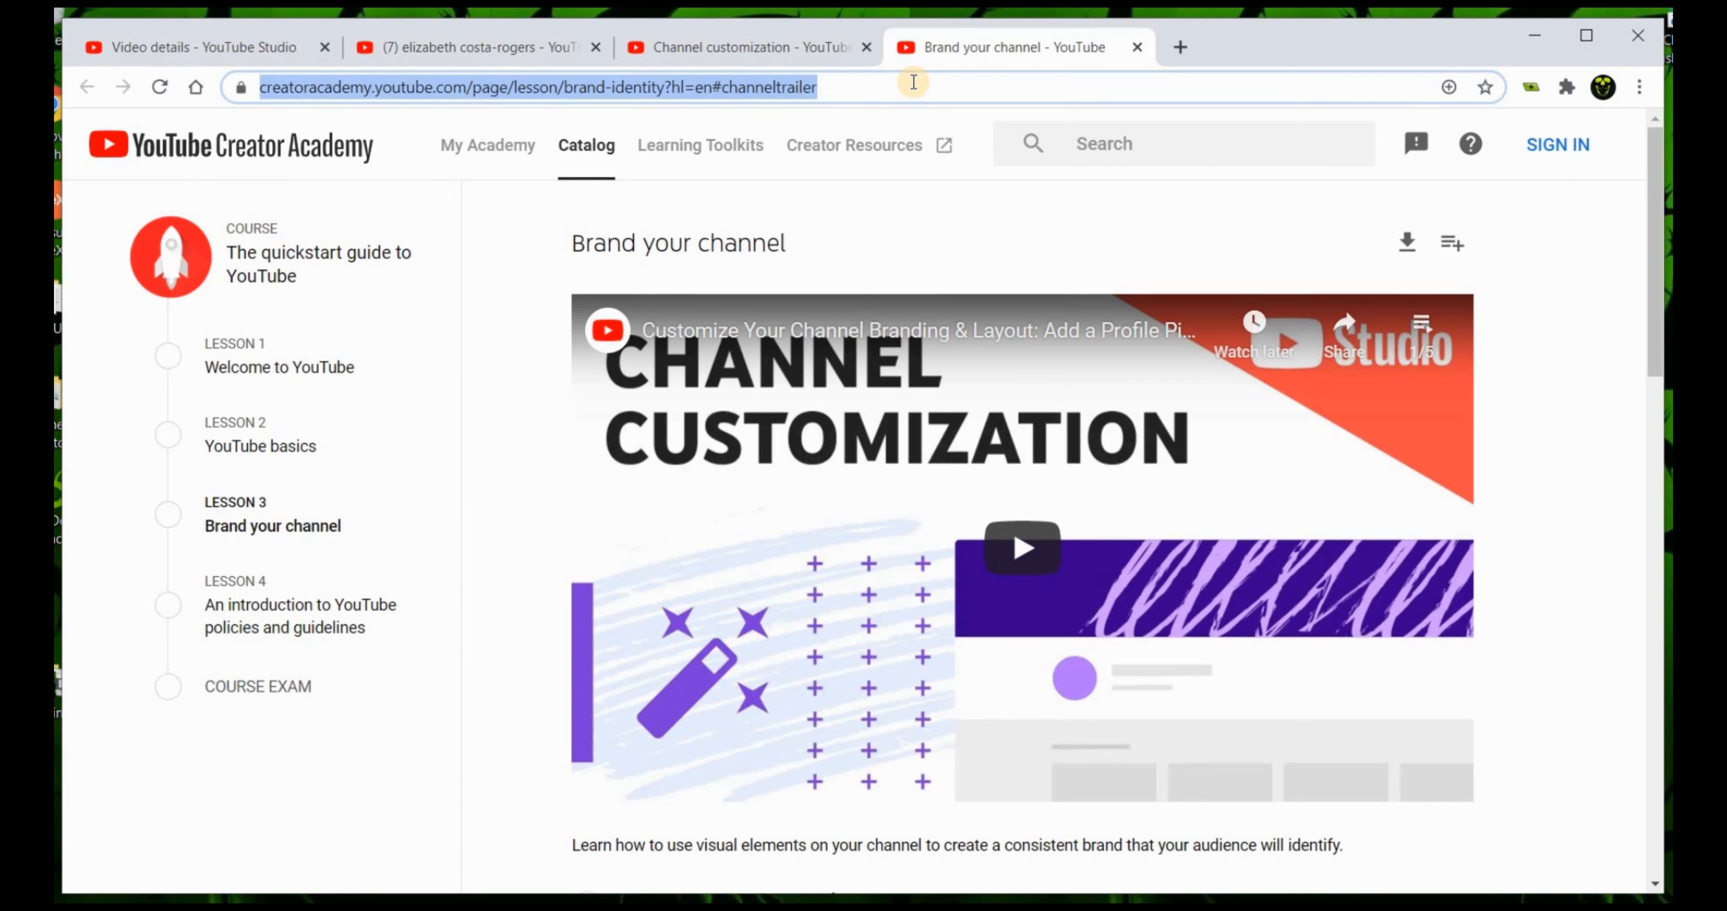
pyautogui.write('who')
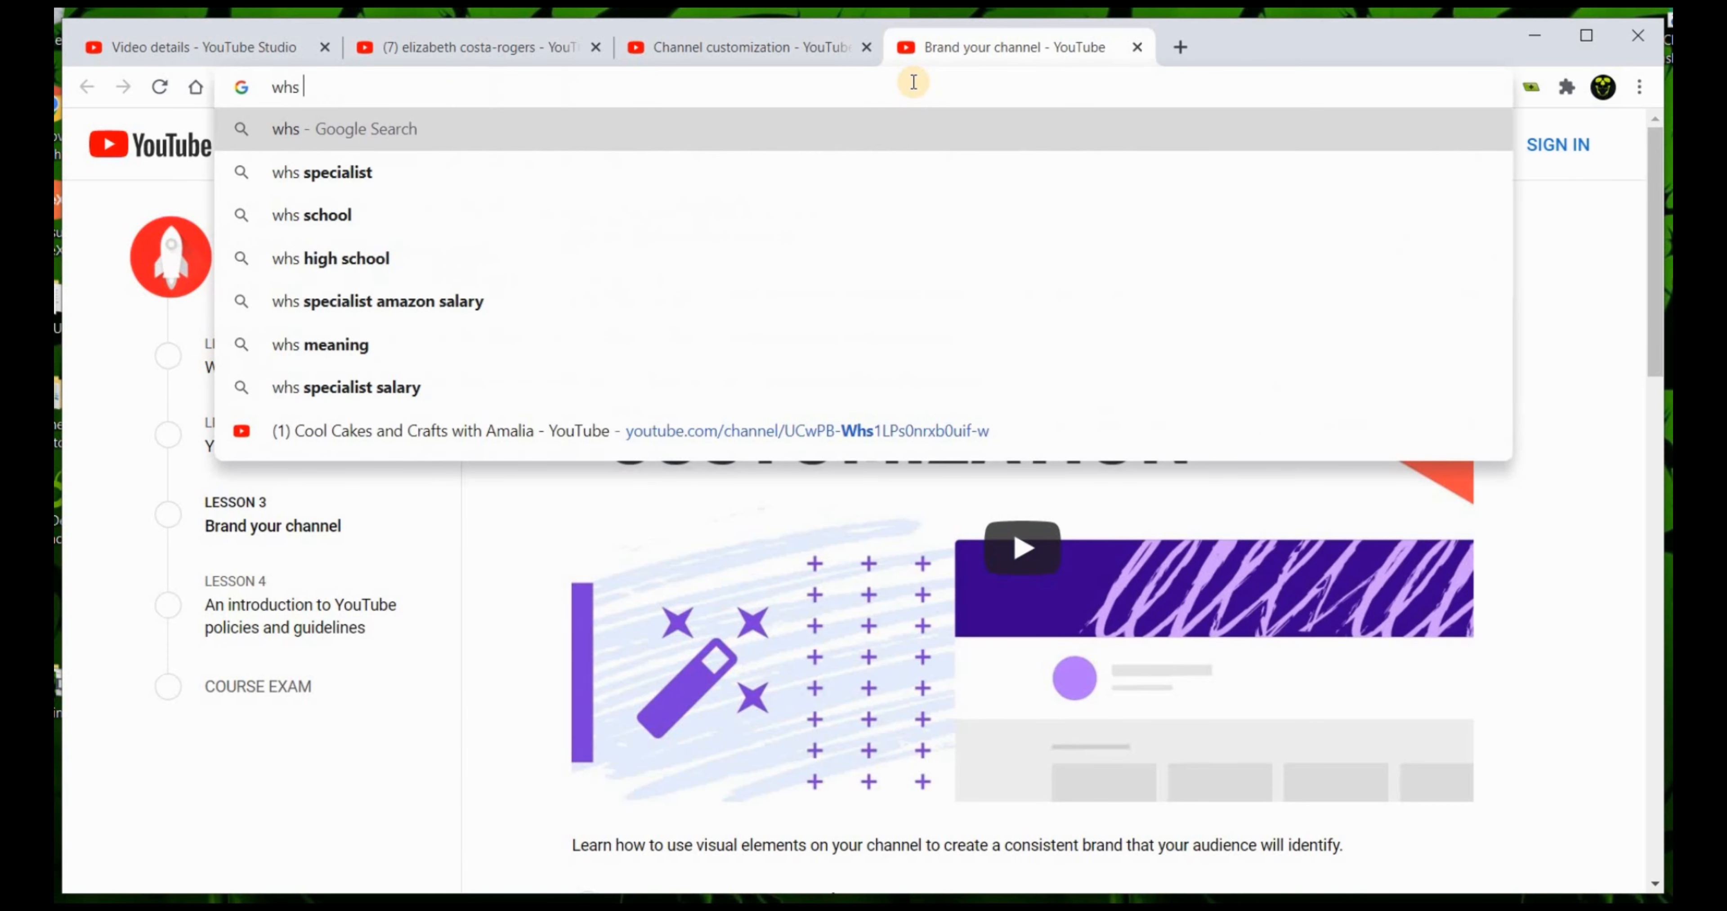
pyautogui.press('BackSpace')
pyautogui.write('at is a ')
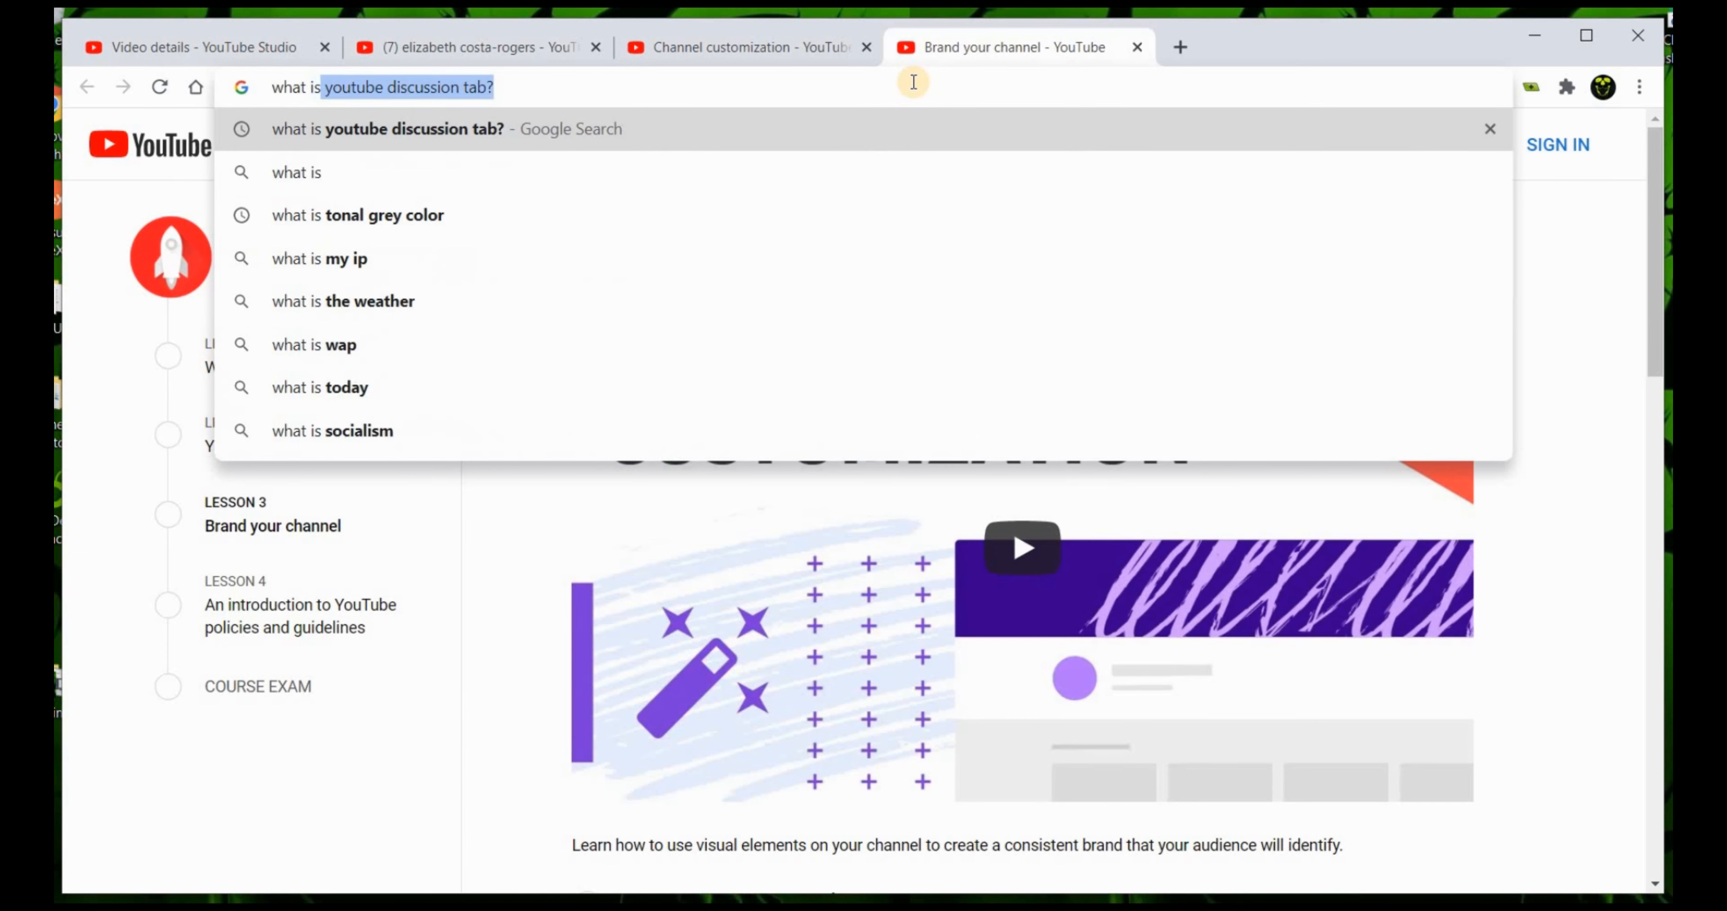
pyautogui.write('y')
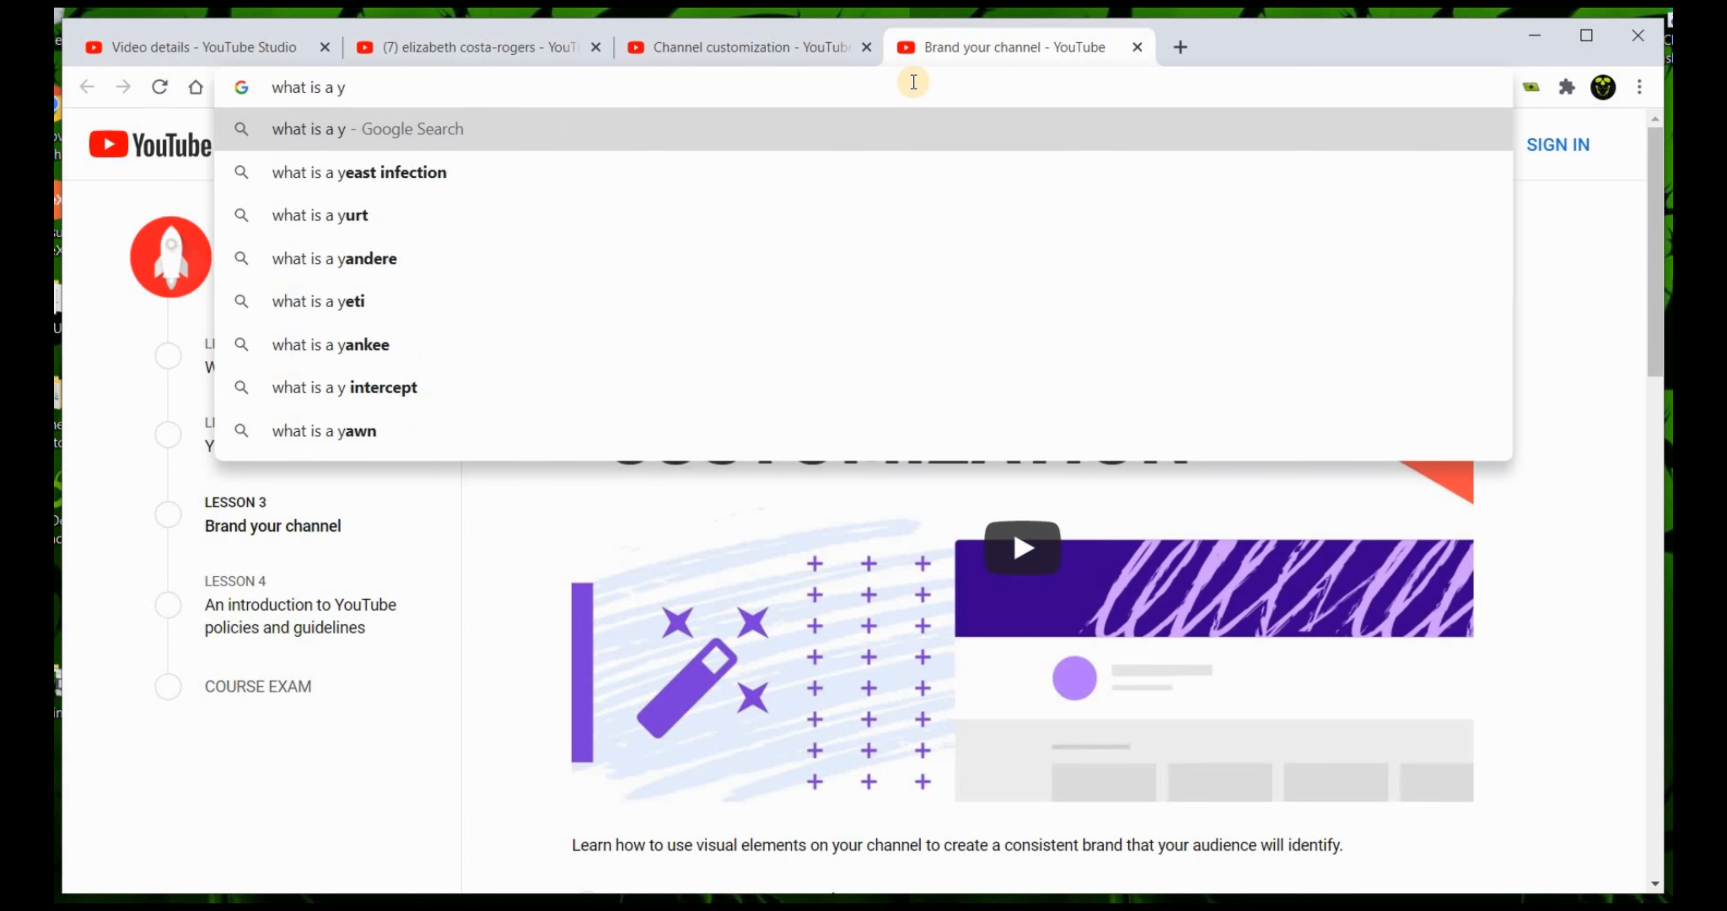
pyautogui.write('t cha')
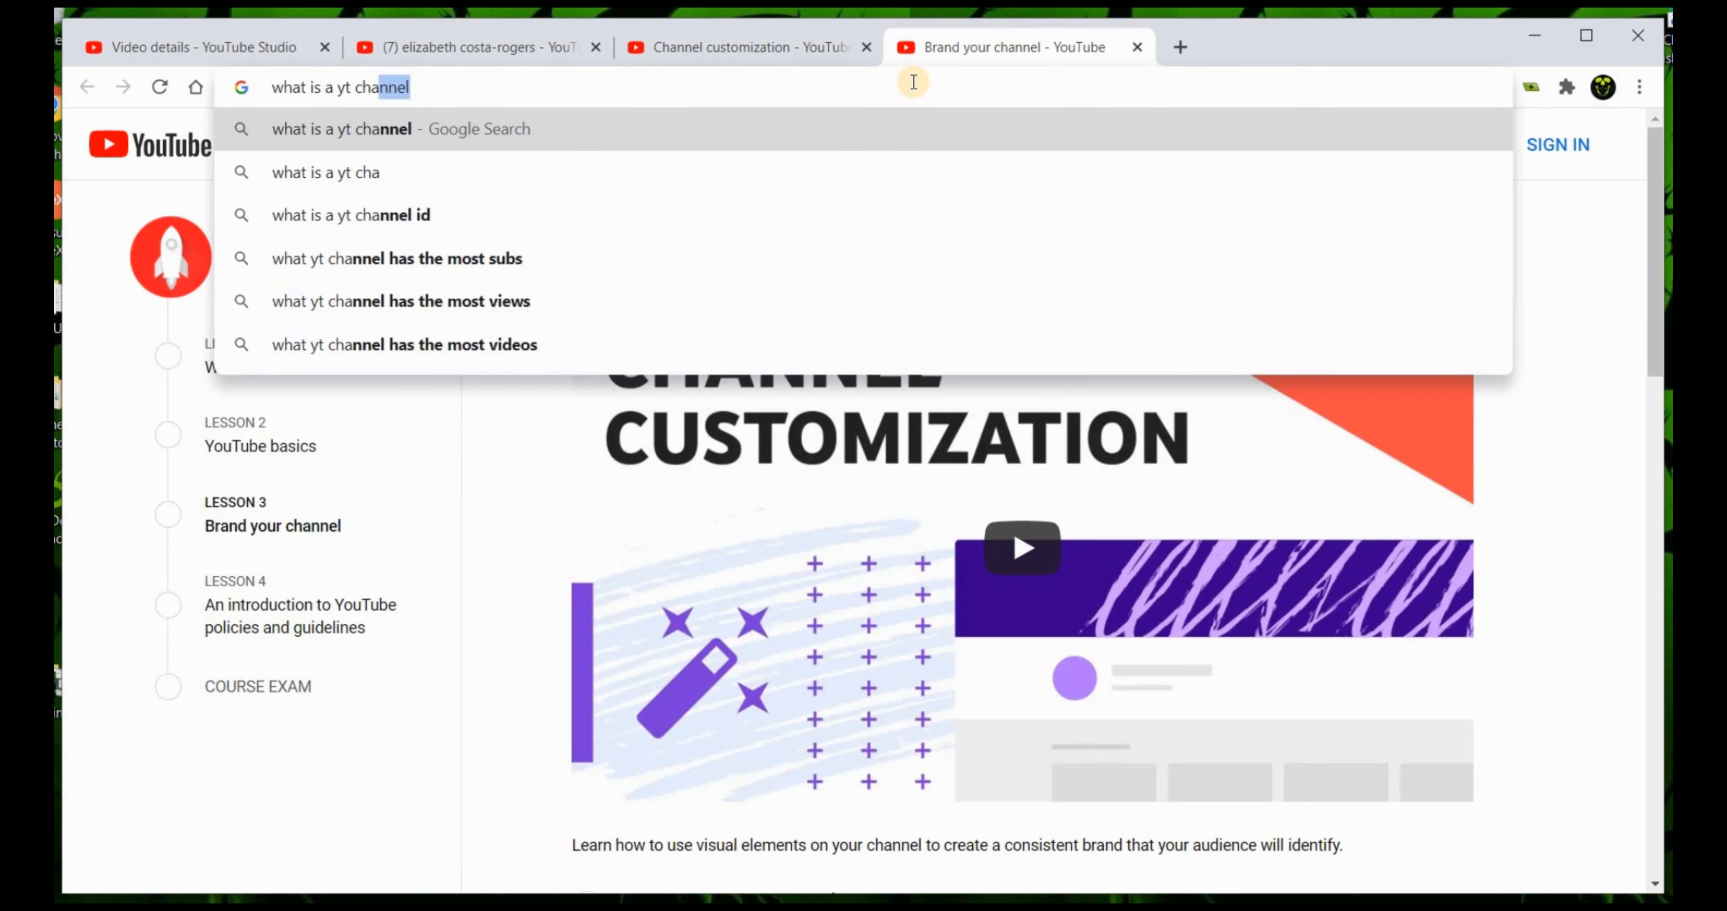
pyautogui.write('nn')
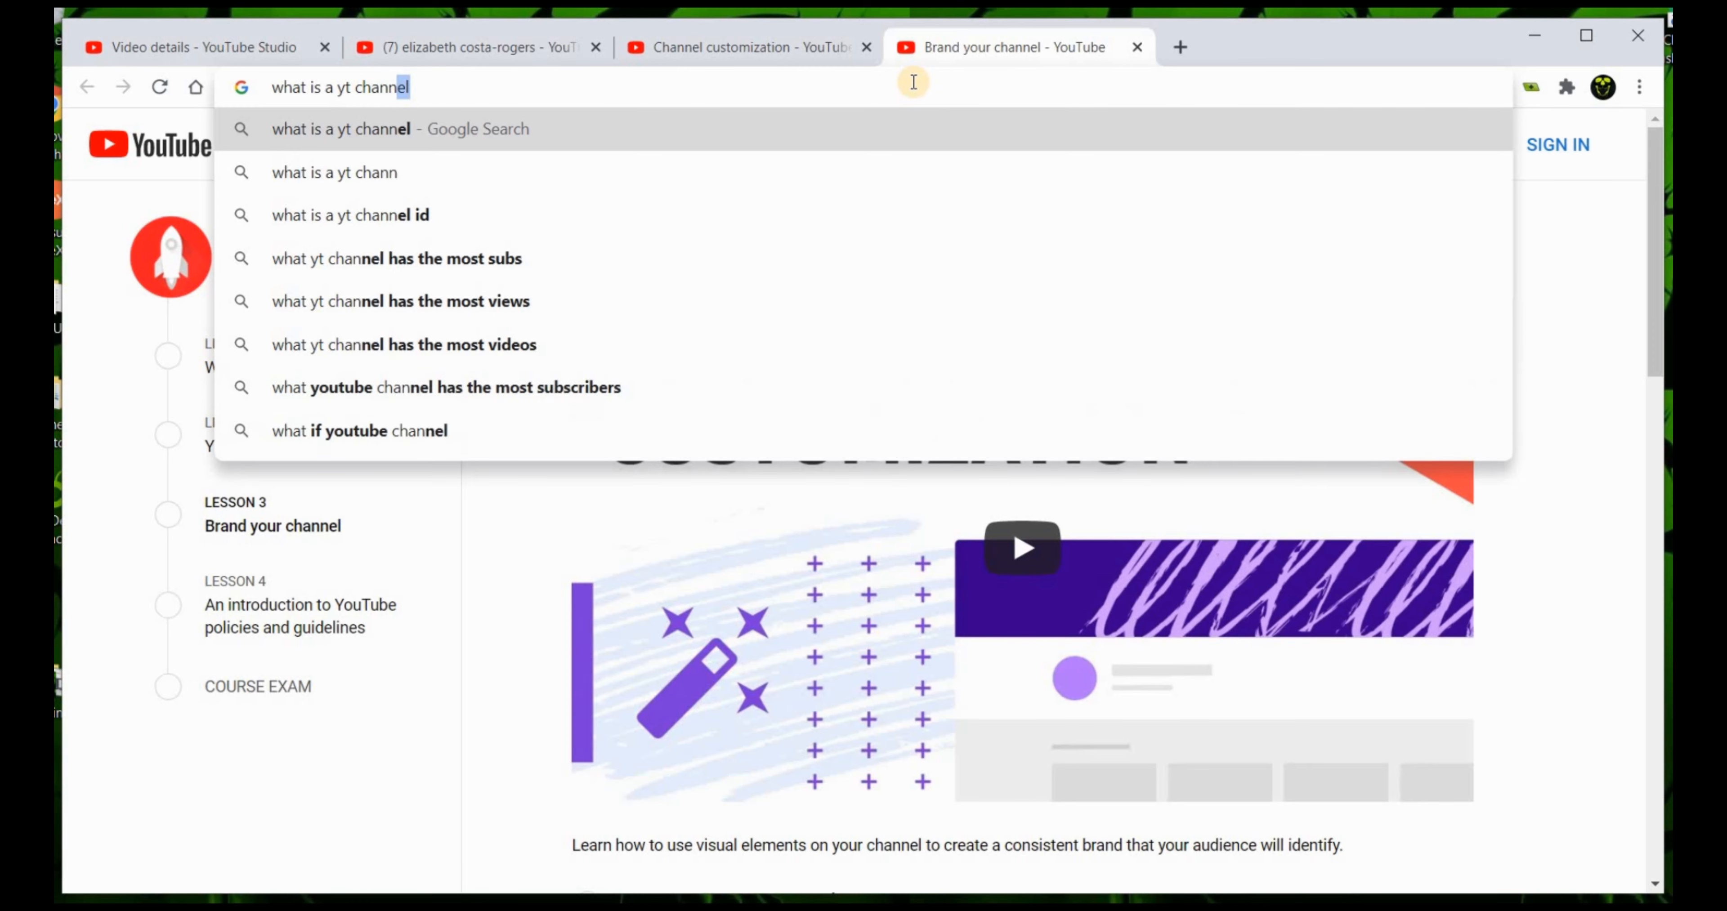
pyautogui.write('el tr')
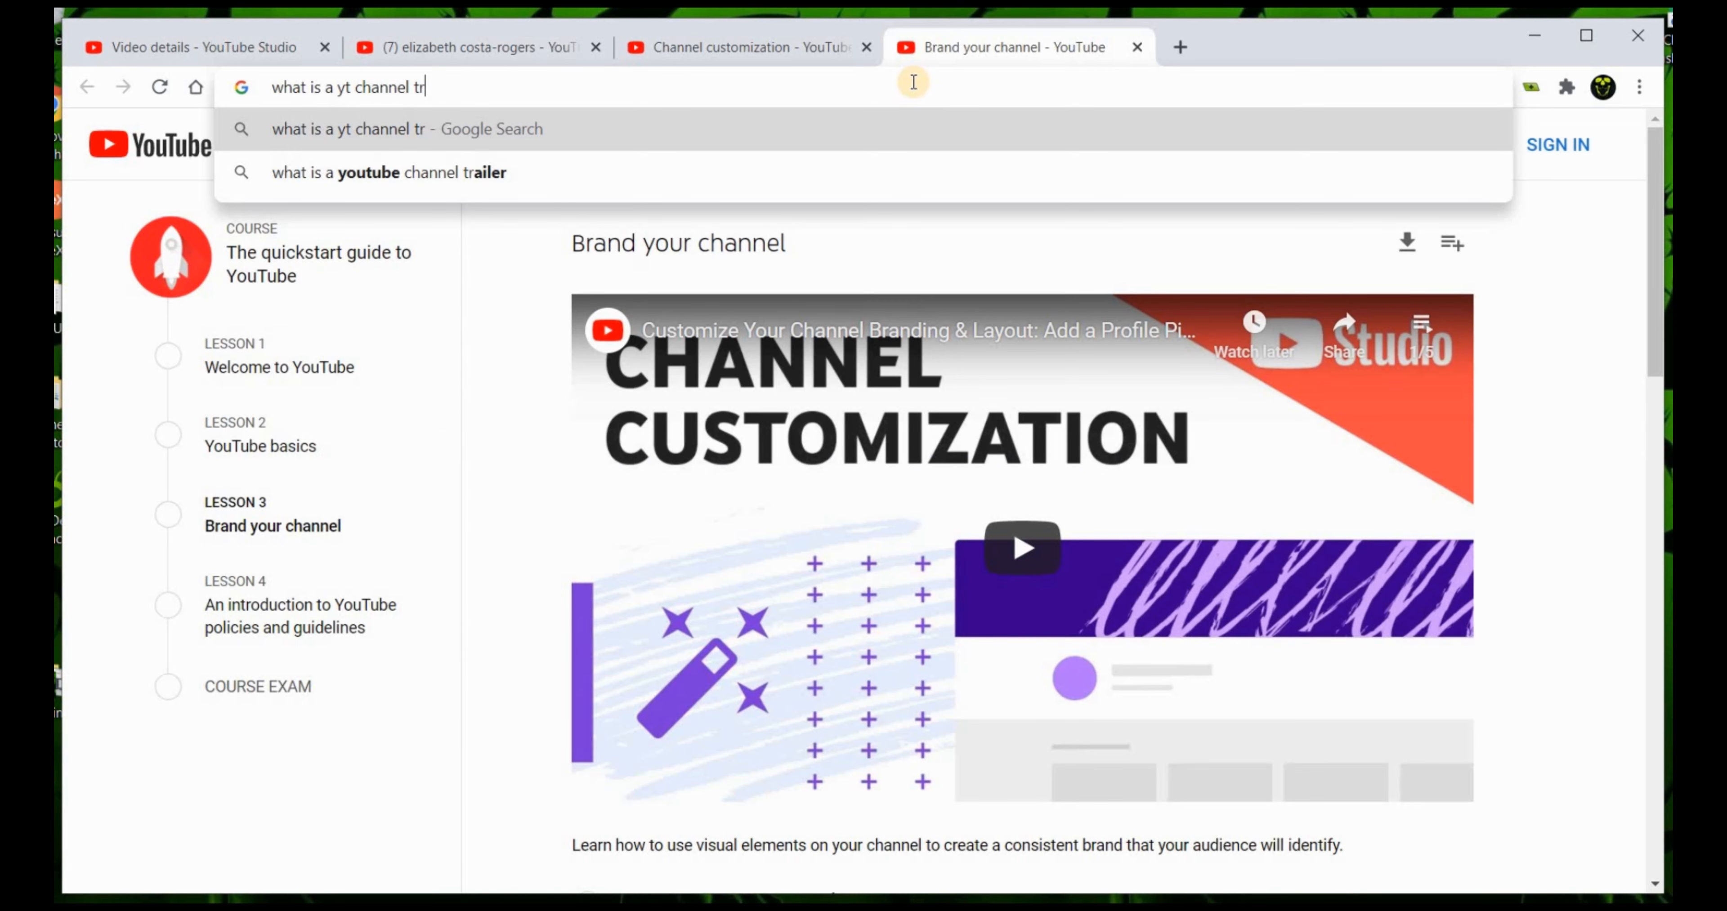
pyautogui.press('Down')
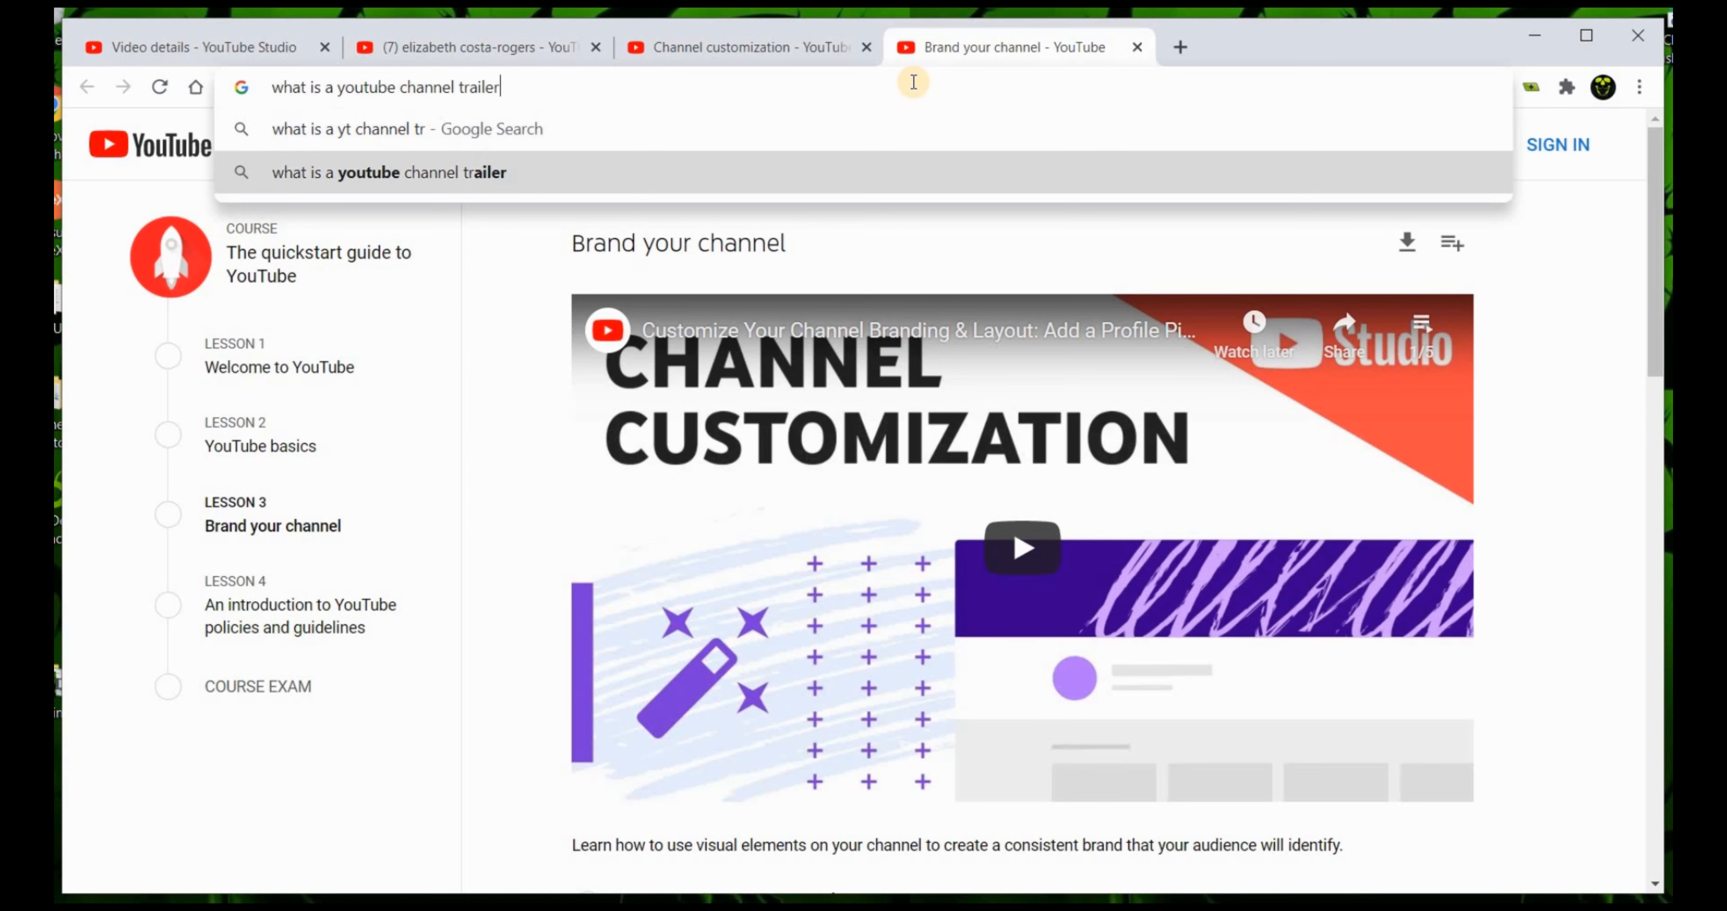
pyautogui.press('Return')
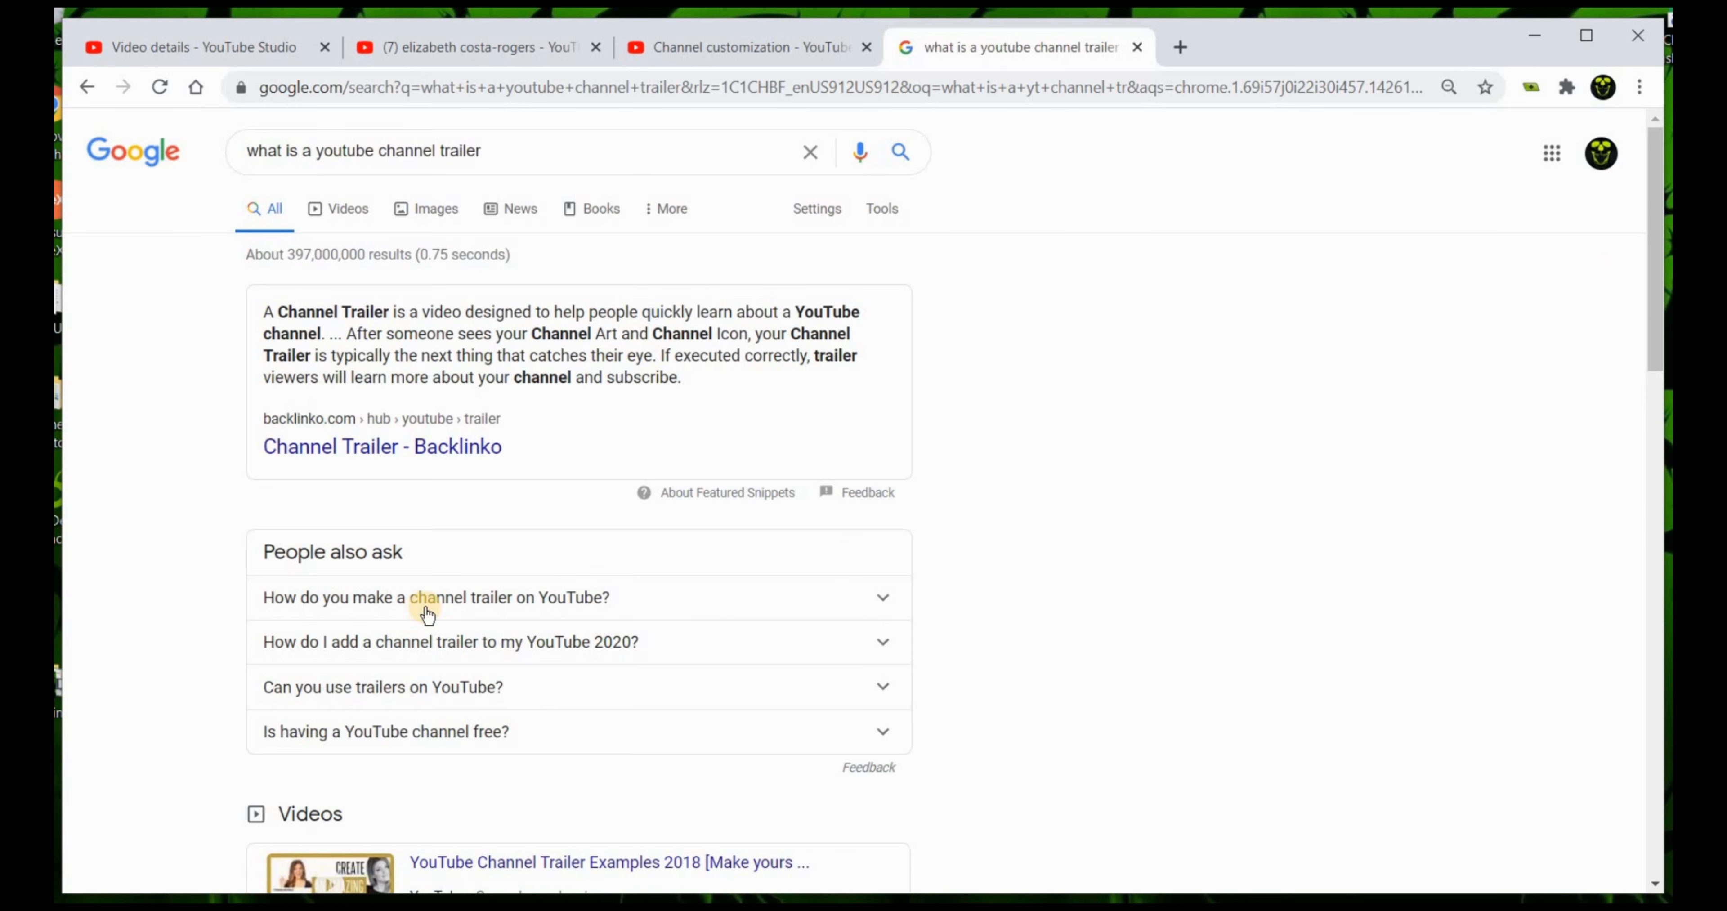
# Expand the question on how to make a channel trailer, look through the video results and close the search tab
pyautogui.click(502, 605)
pyautogui.scroll(-5, 1257, 437)
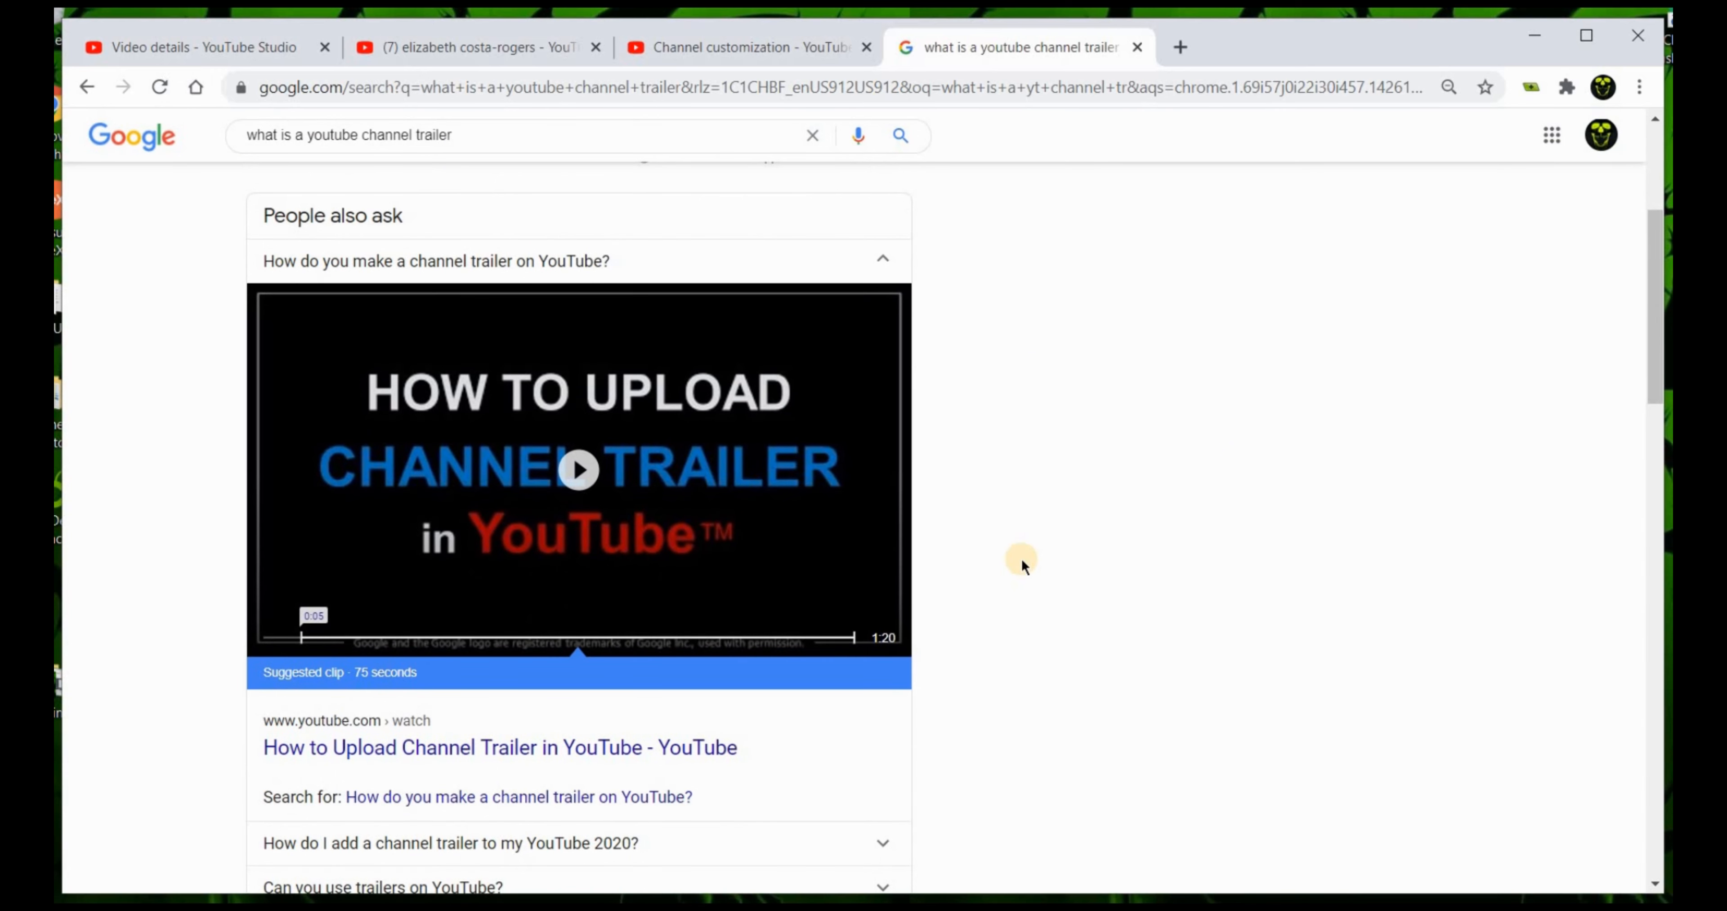
pyautogui.scroll(-3, 1021, 565)
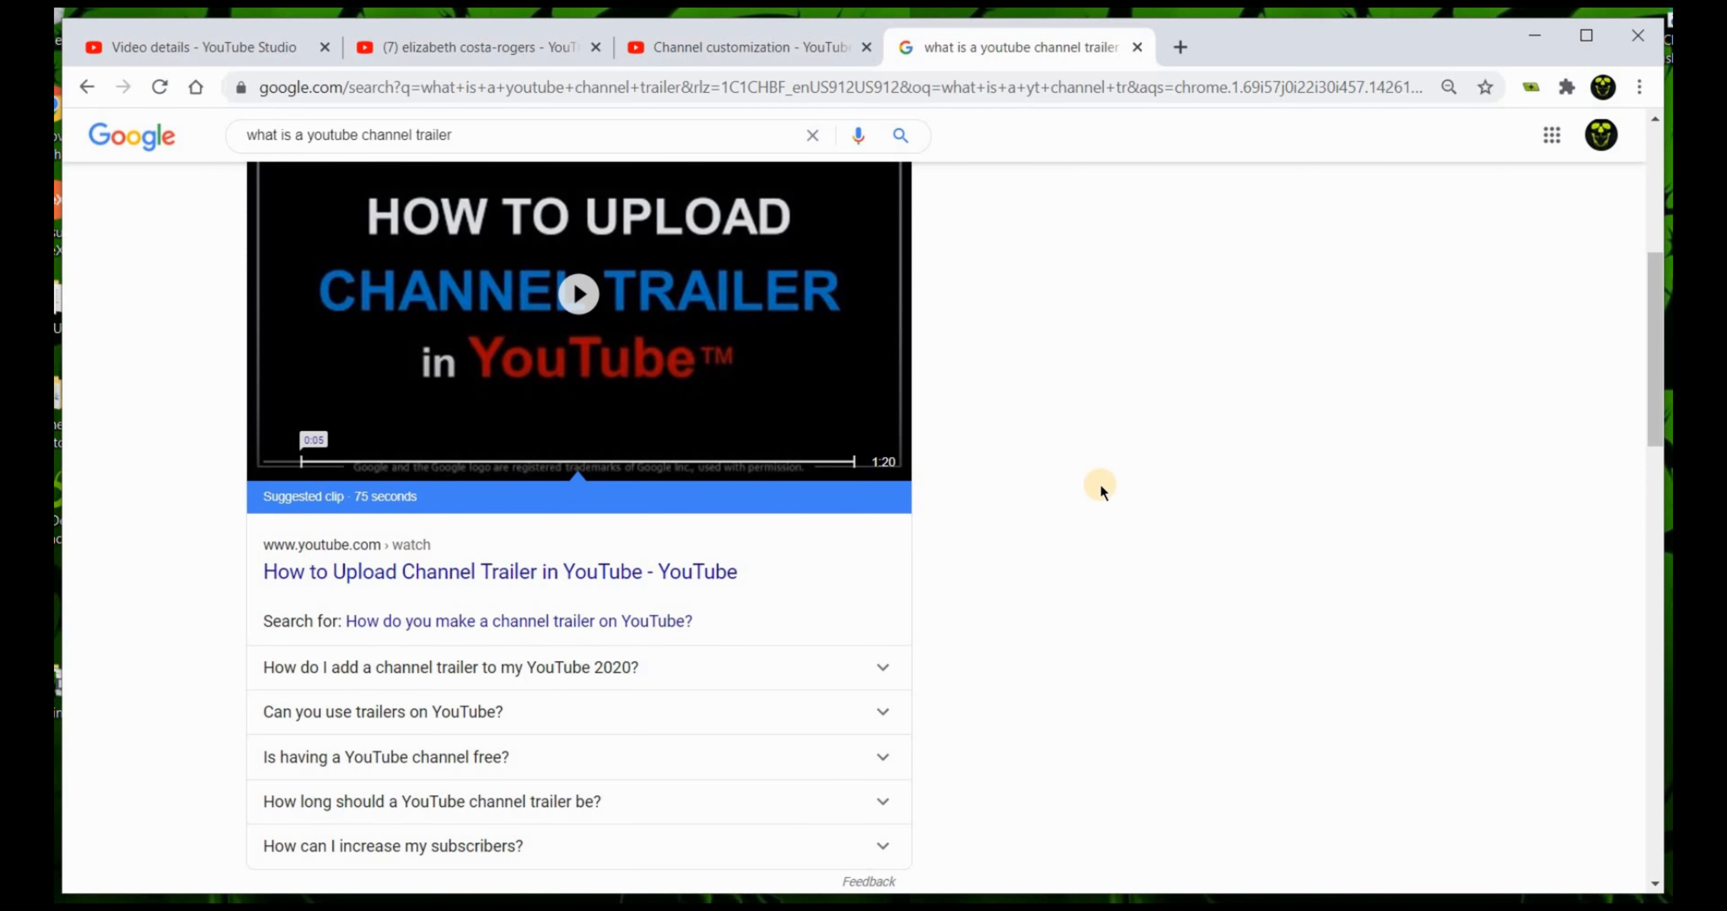
pyautogui.scroll(-8, 1100, 489)
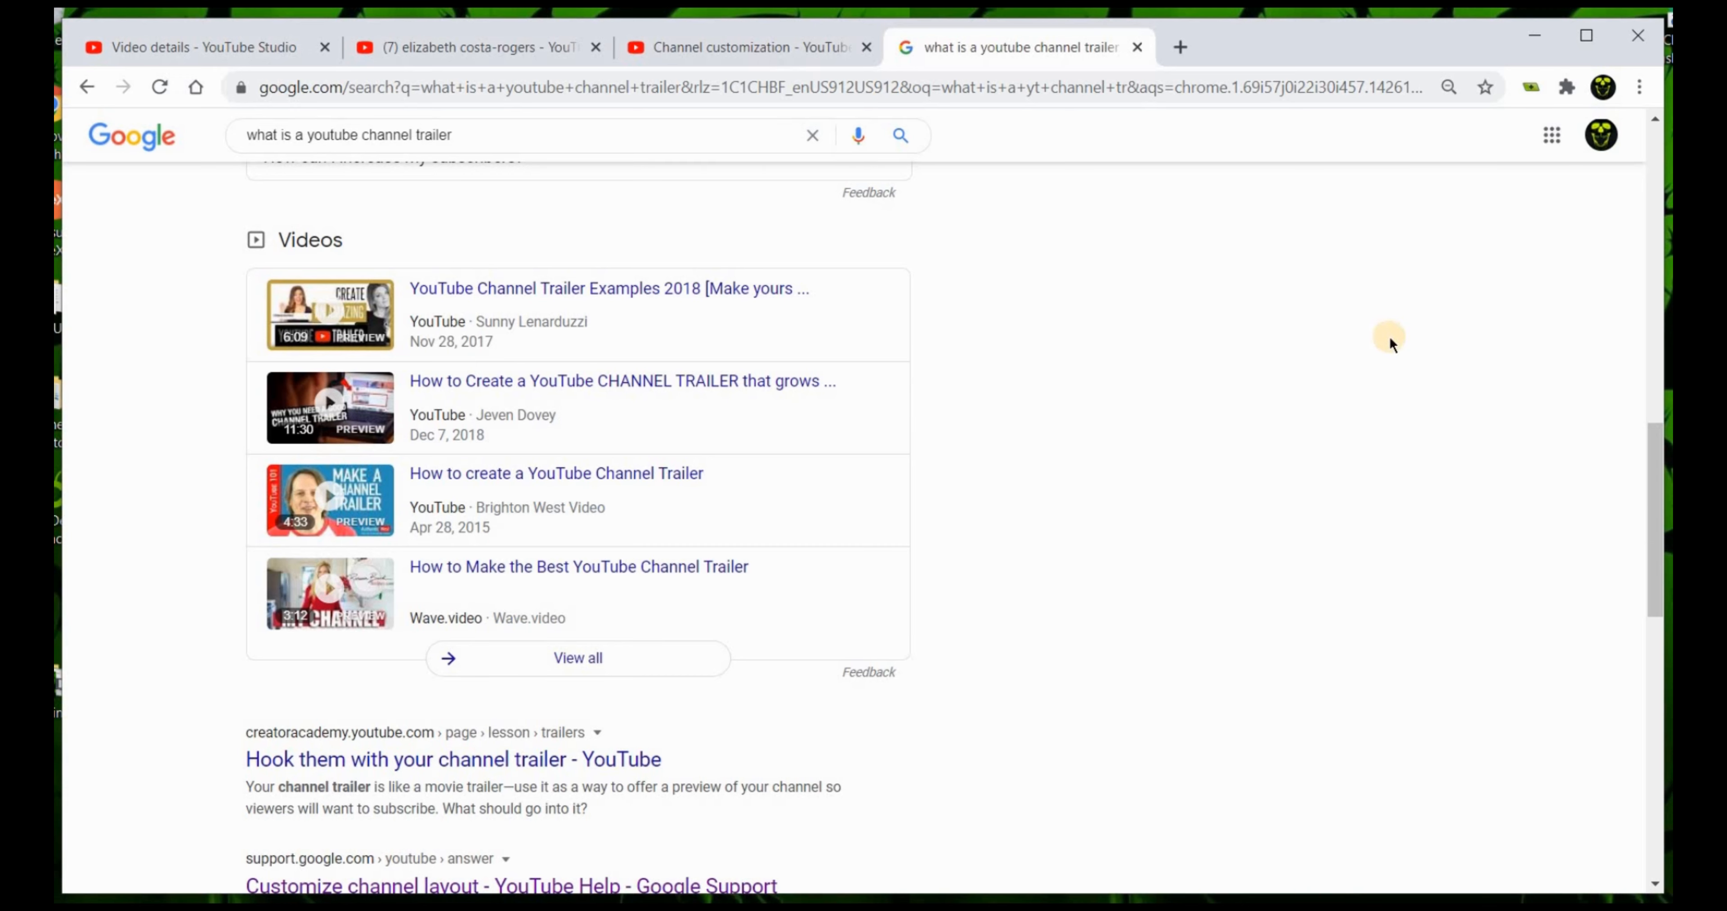
pyautogui.rightClick(813, 380)
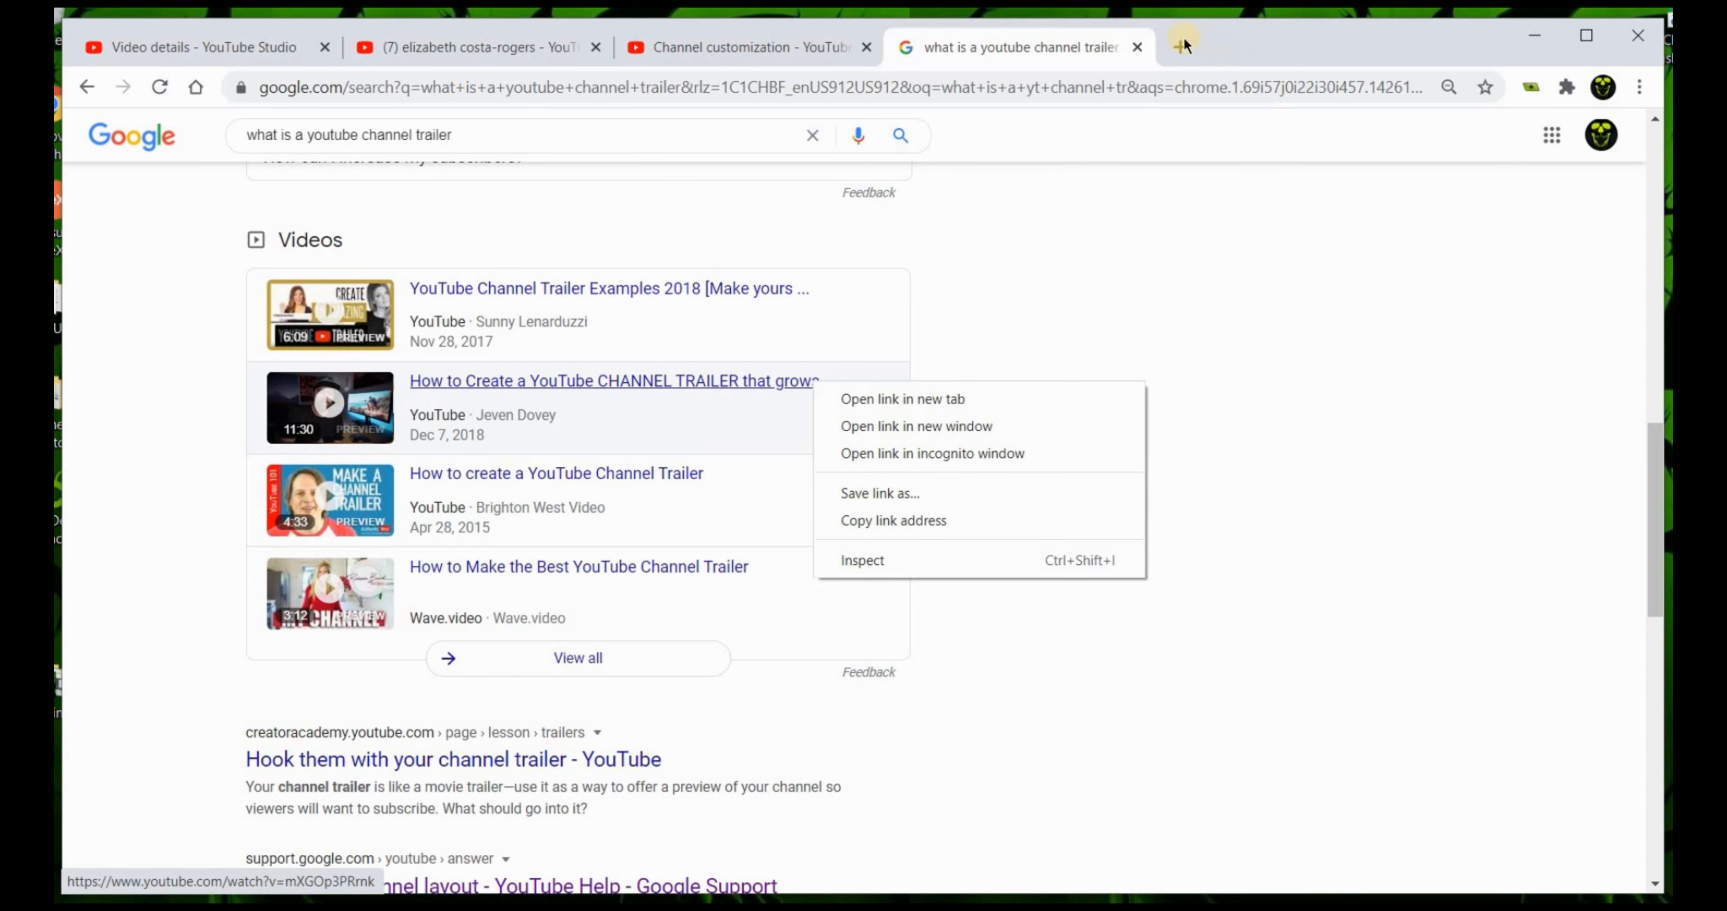
pyautogui.click(1138, 46)
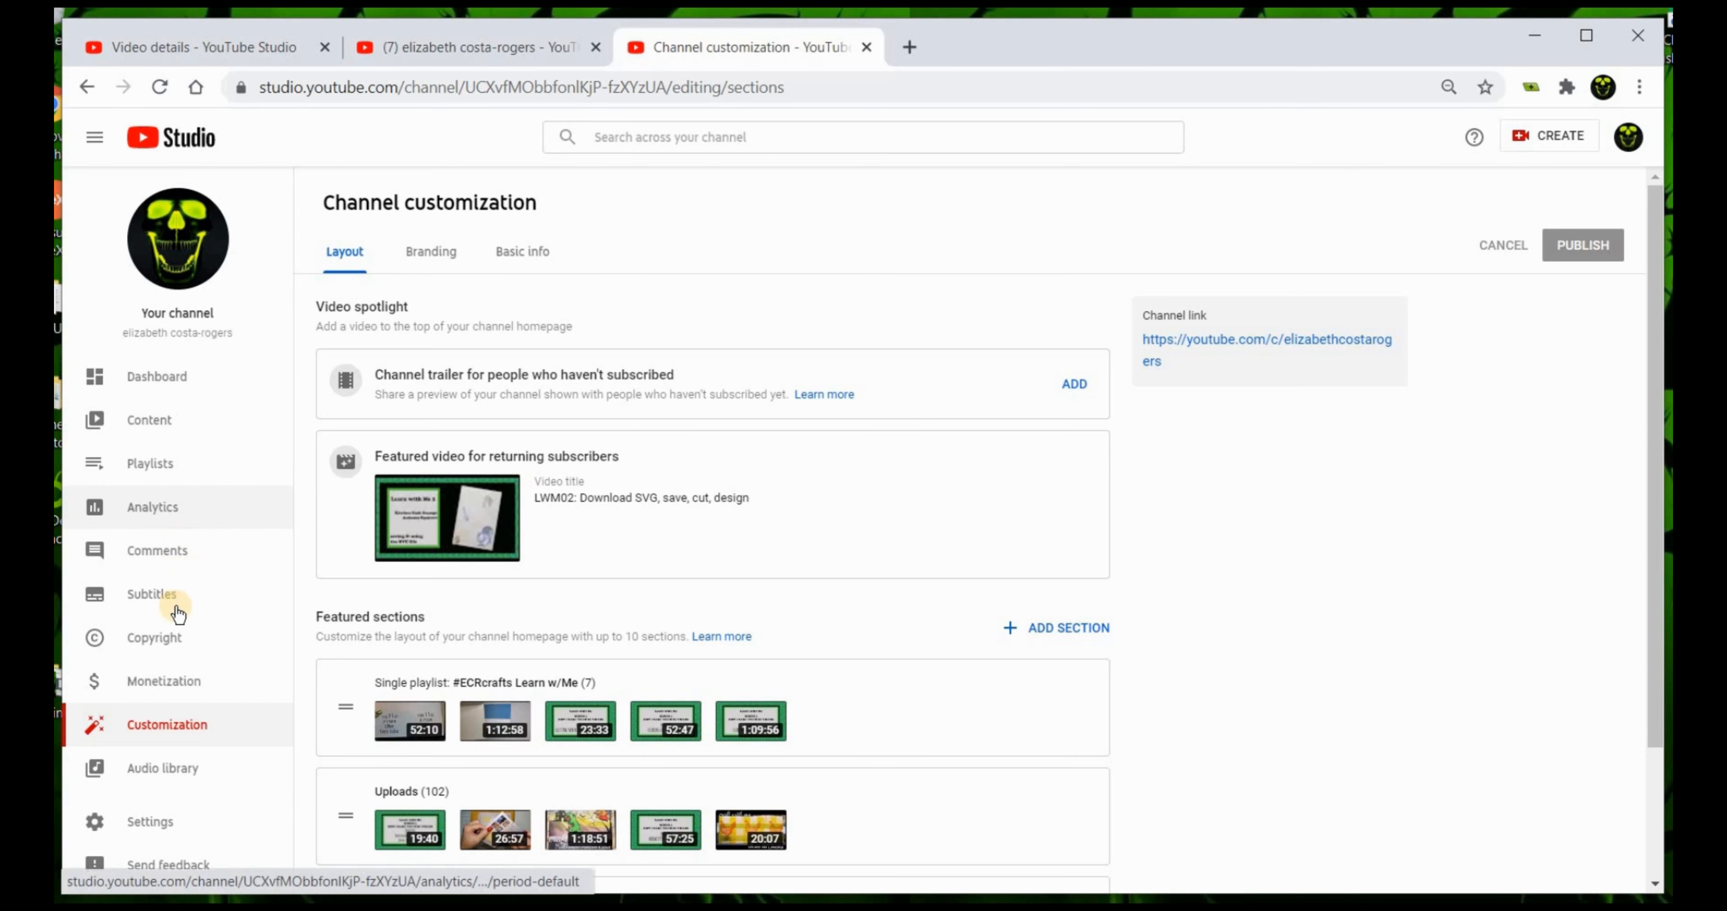
# Open a new copyright removal request, pass the robot check, view the issue options and close the form
pyautogui.click(159, 643)
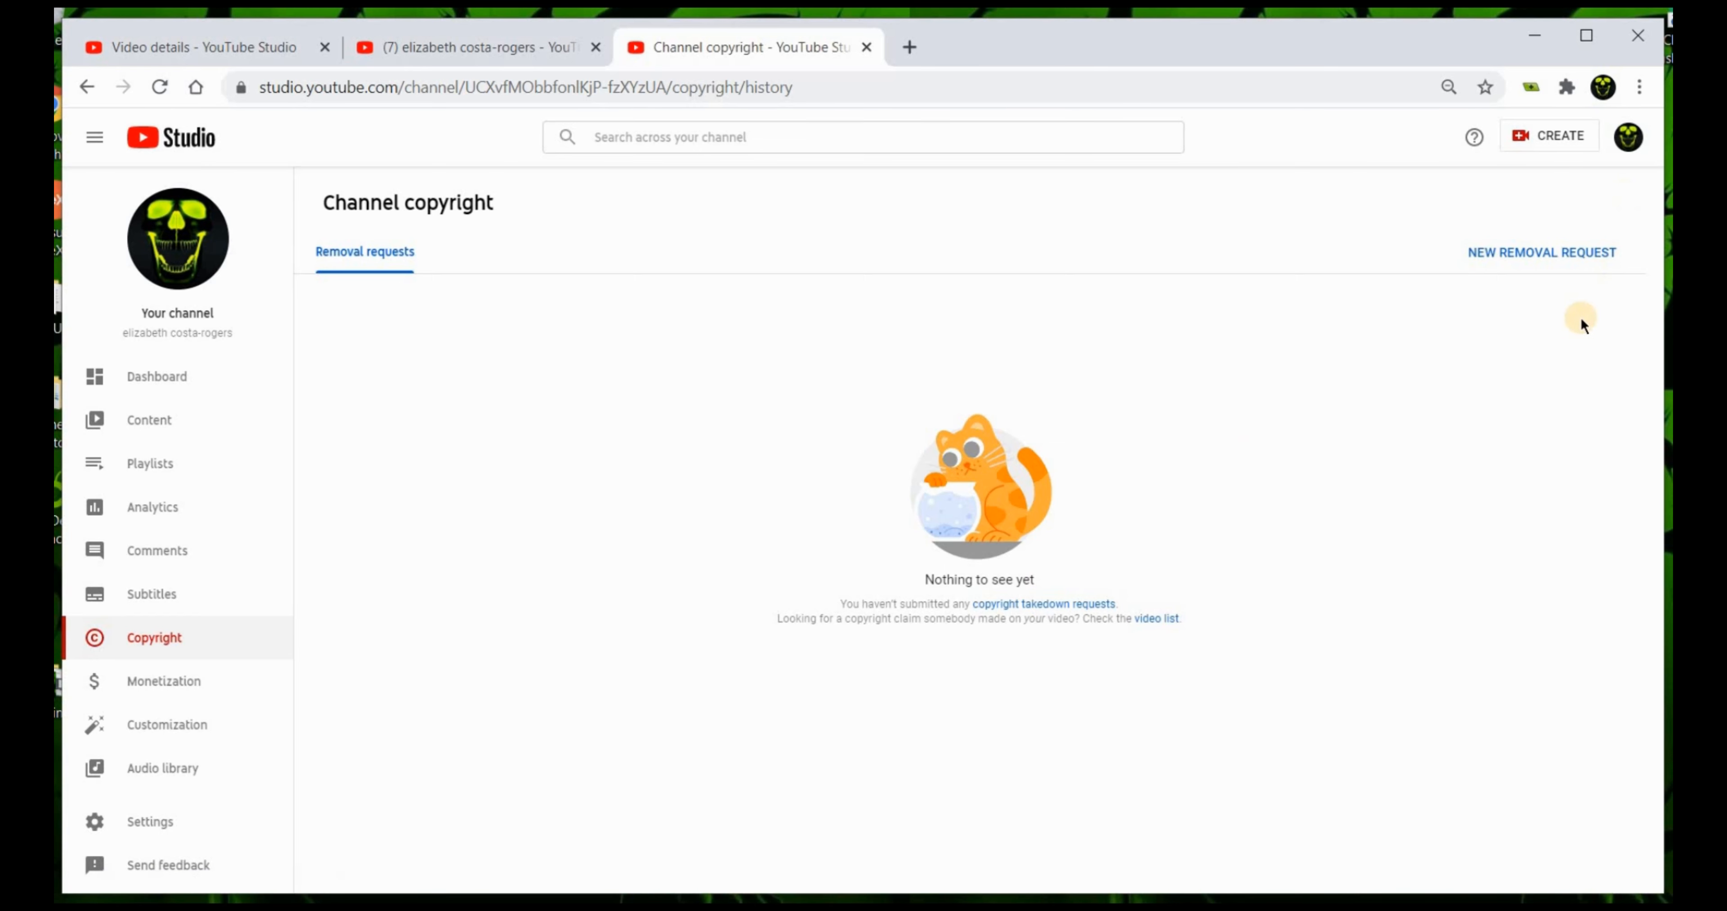
pyautogui.click(1562, 253)
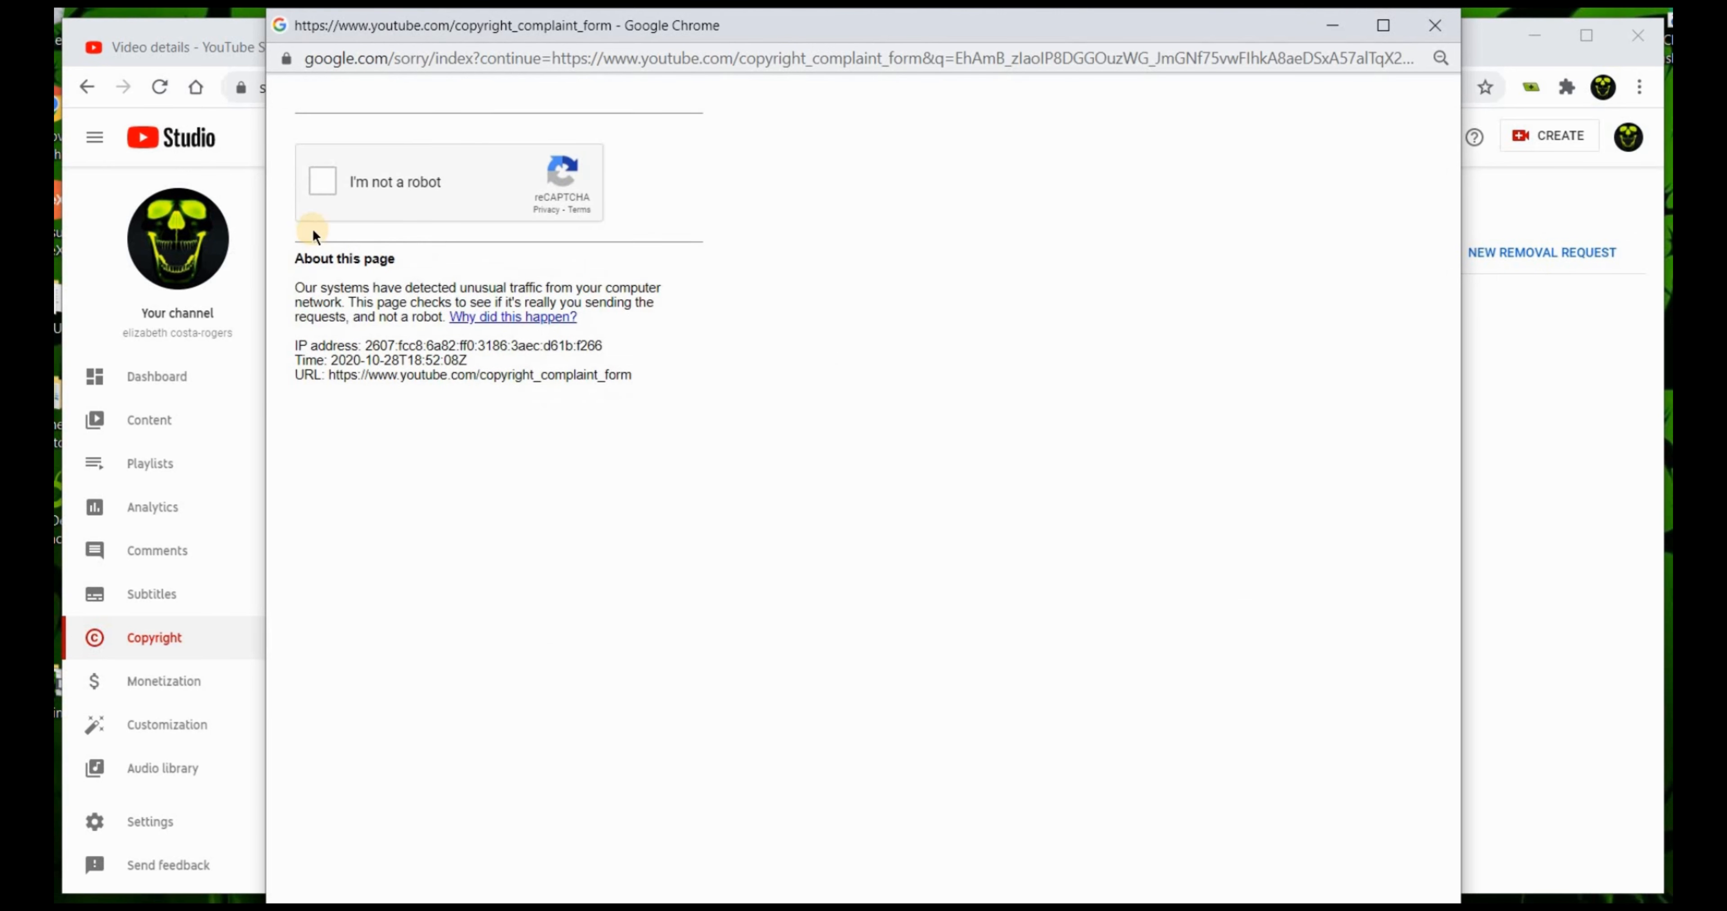
pyautogui.click(316, 188)
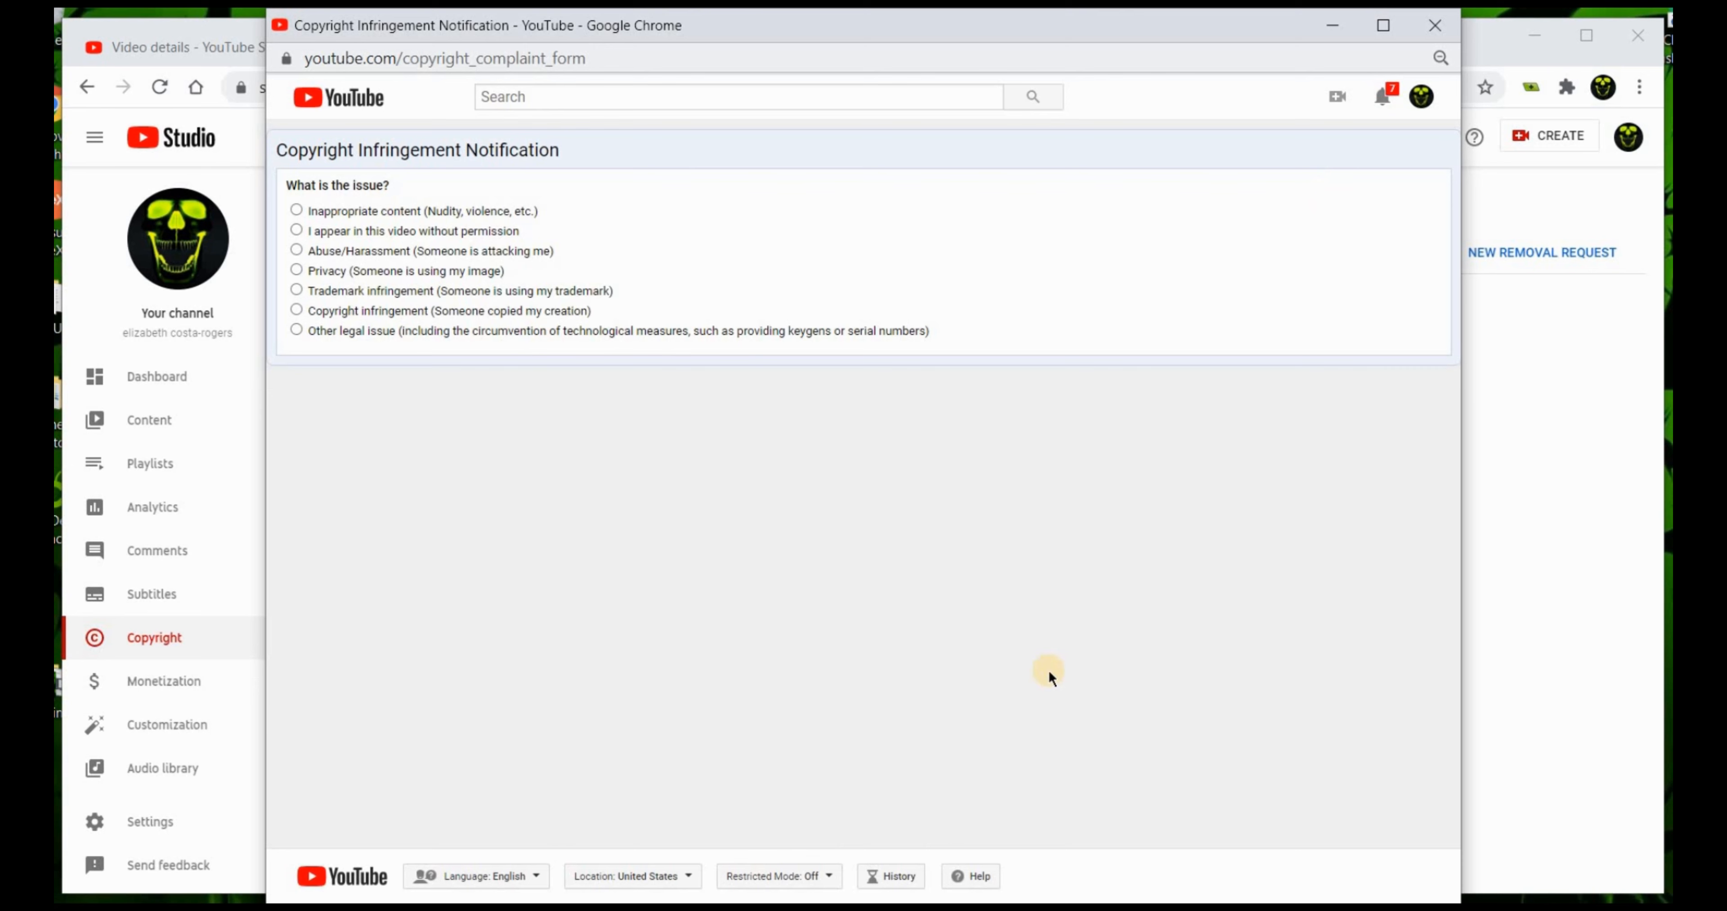
pyautogui.click(1435, 26)
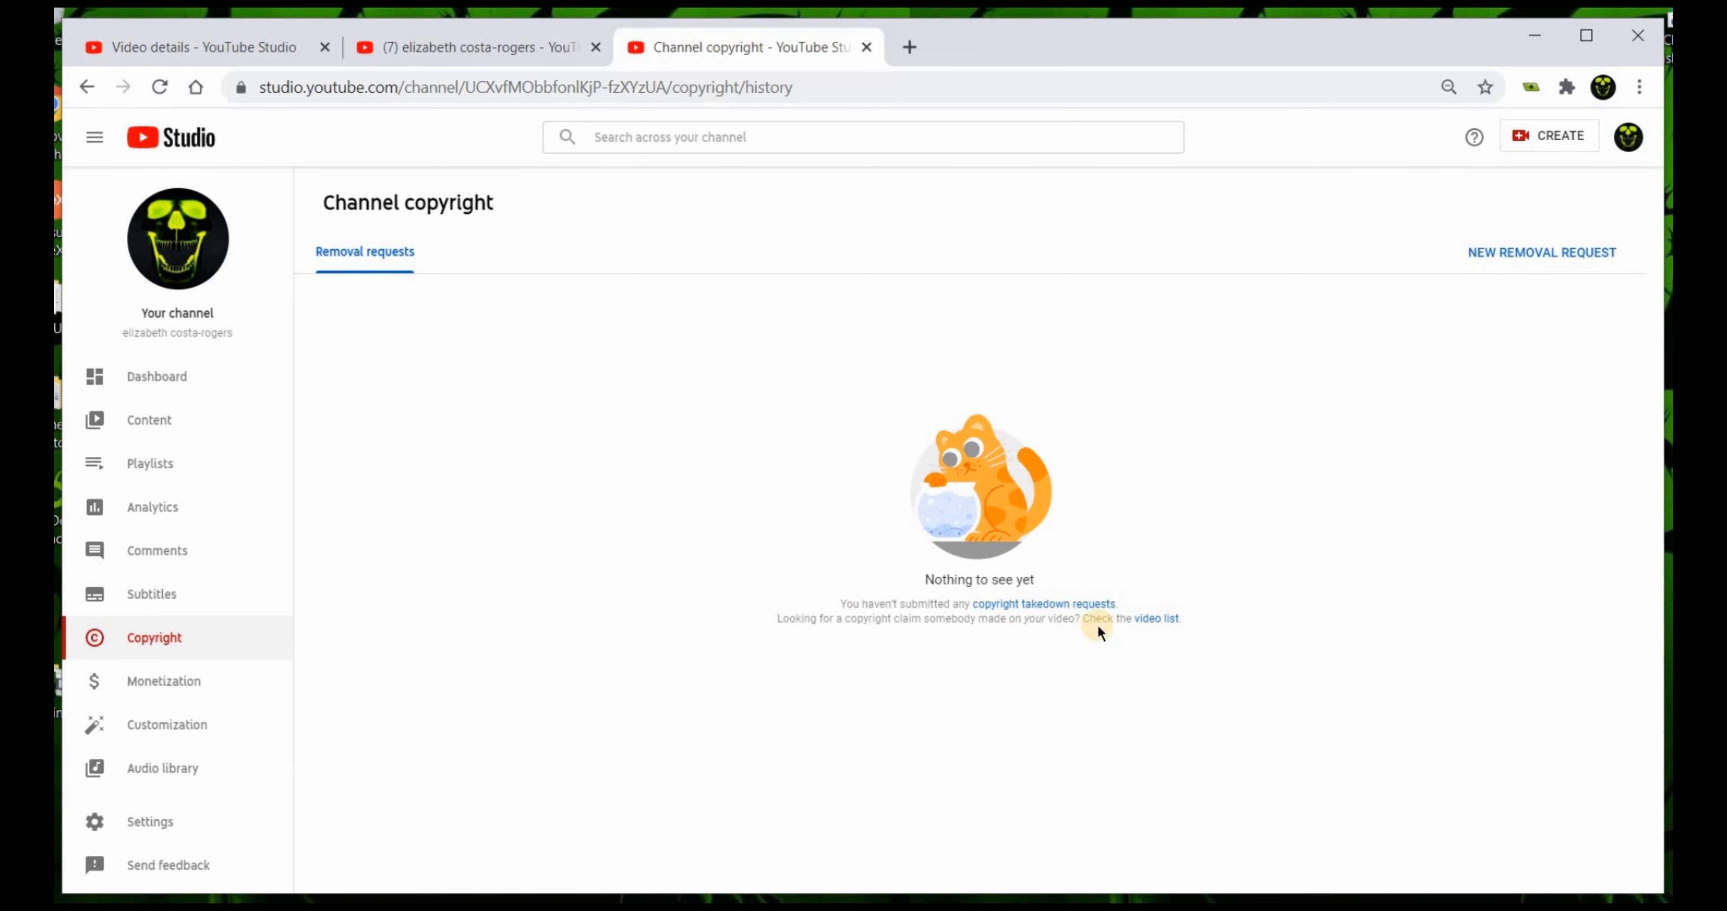
# List the videos with copyright claims and try the Private and Unlisted visibility options for "video editing" without saving
pyautogui.click(1162, 620)
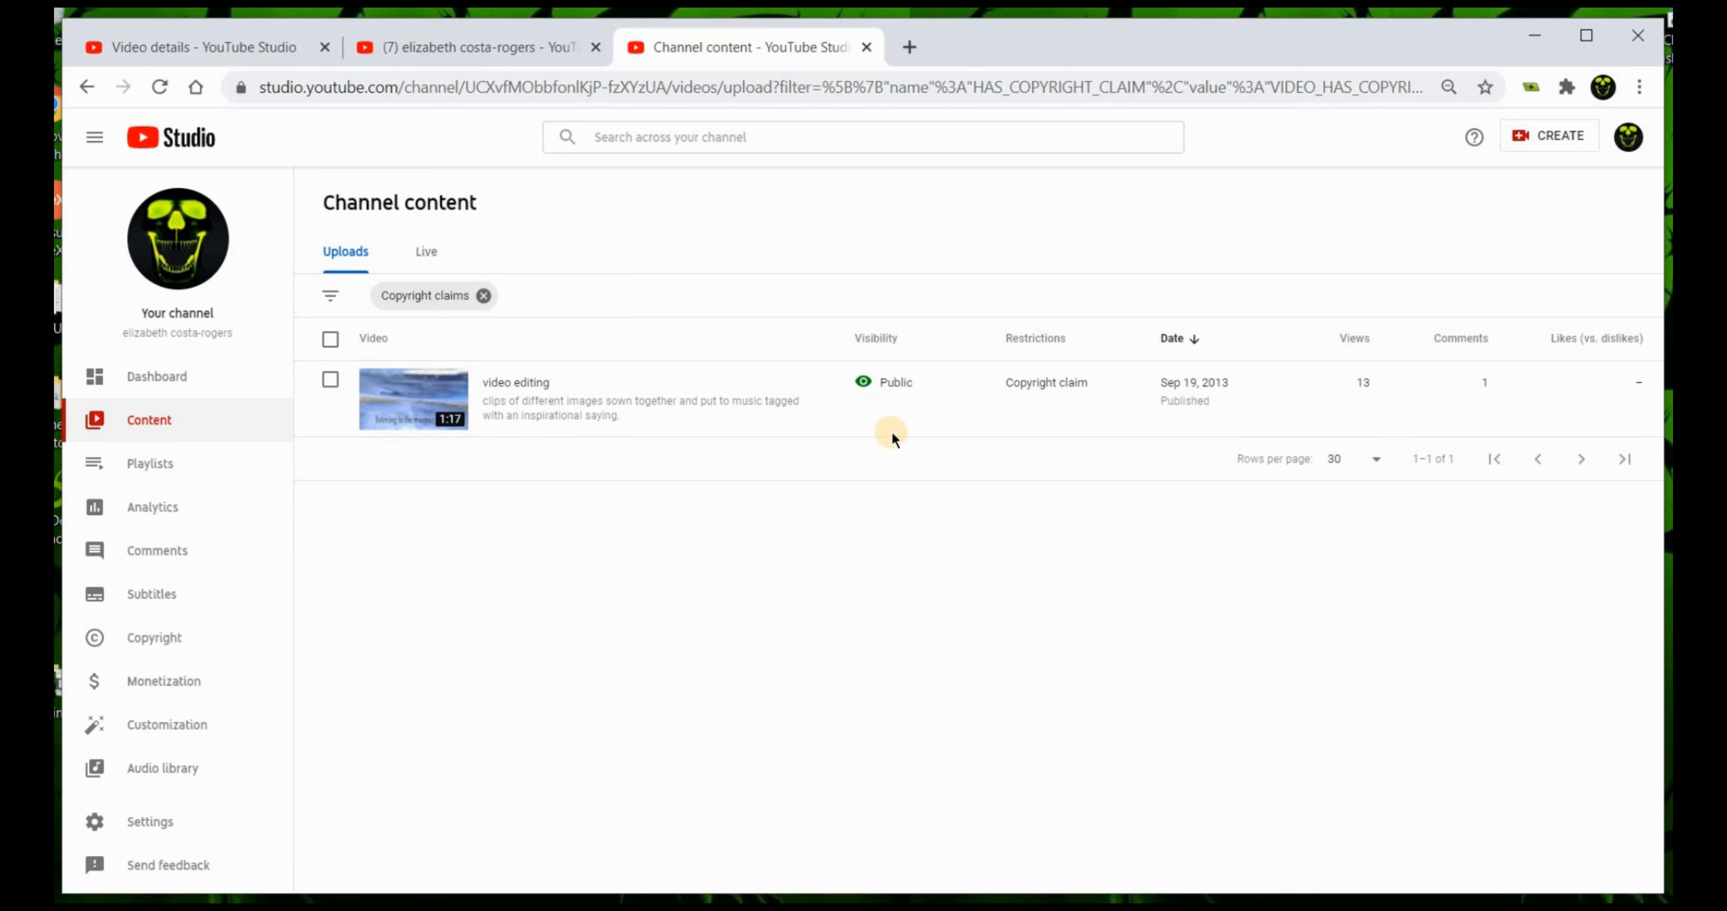
pyautogui.click(924, 380)
pyautogui.click(913, 441)
pyautogui.click(909, 477)
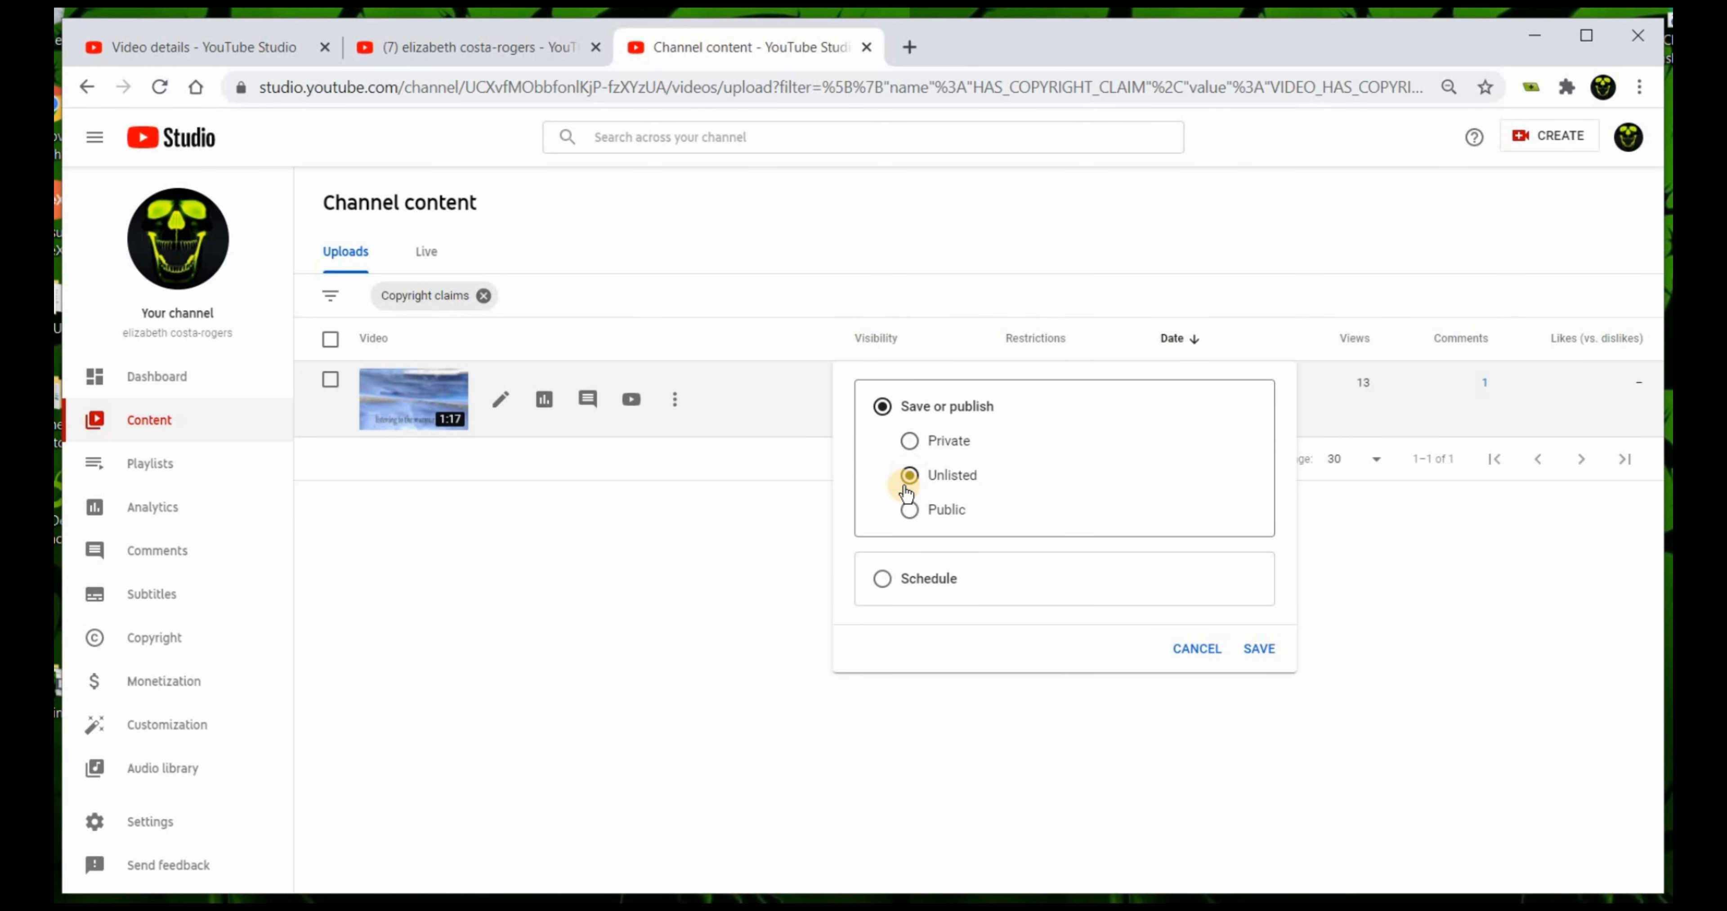
pyautogui.click(1000, 668)
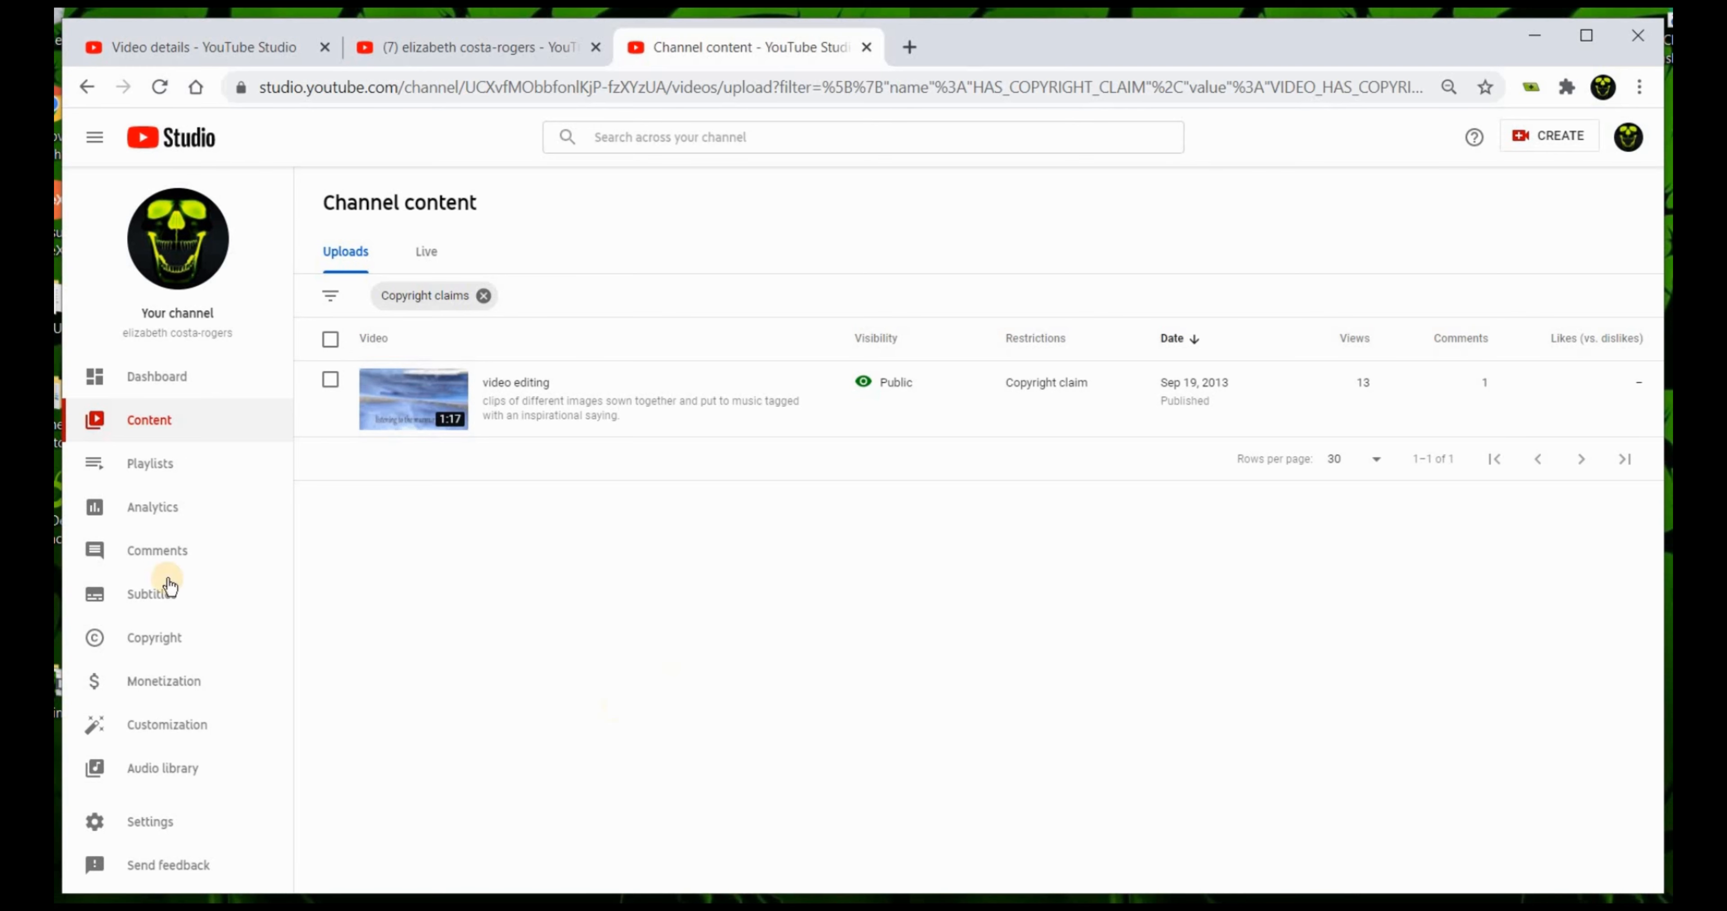
# Open the Happy Happy Mail video from the channel's own uploads, pause it and return to the uploads
pyautogui.click(492, 45)
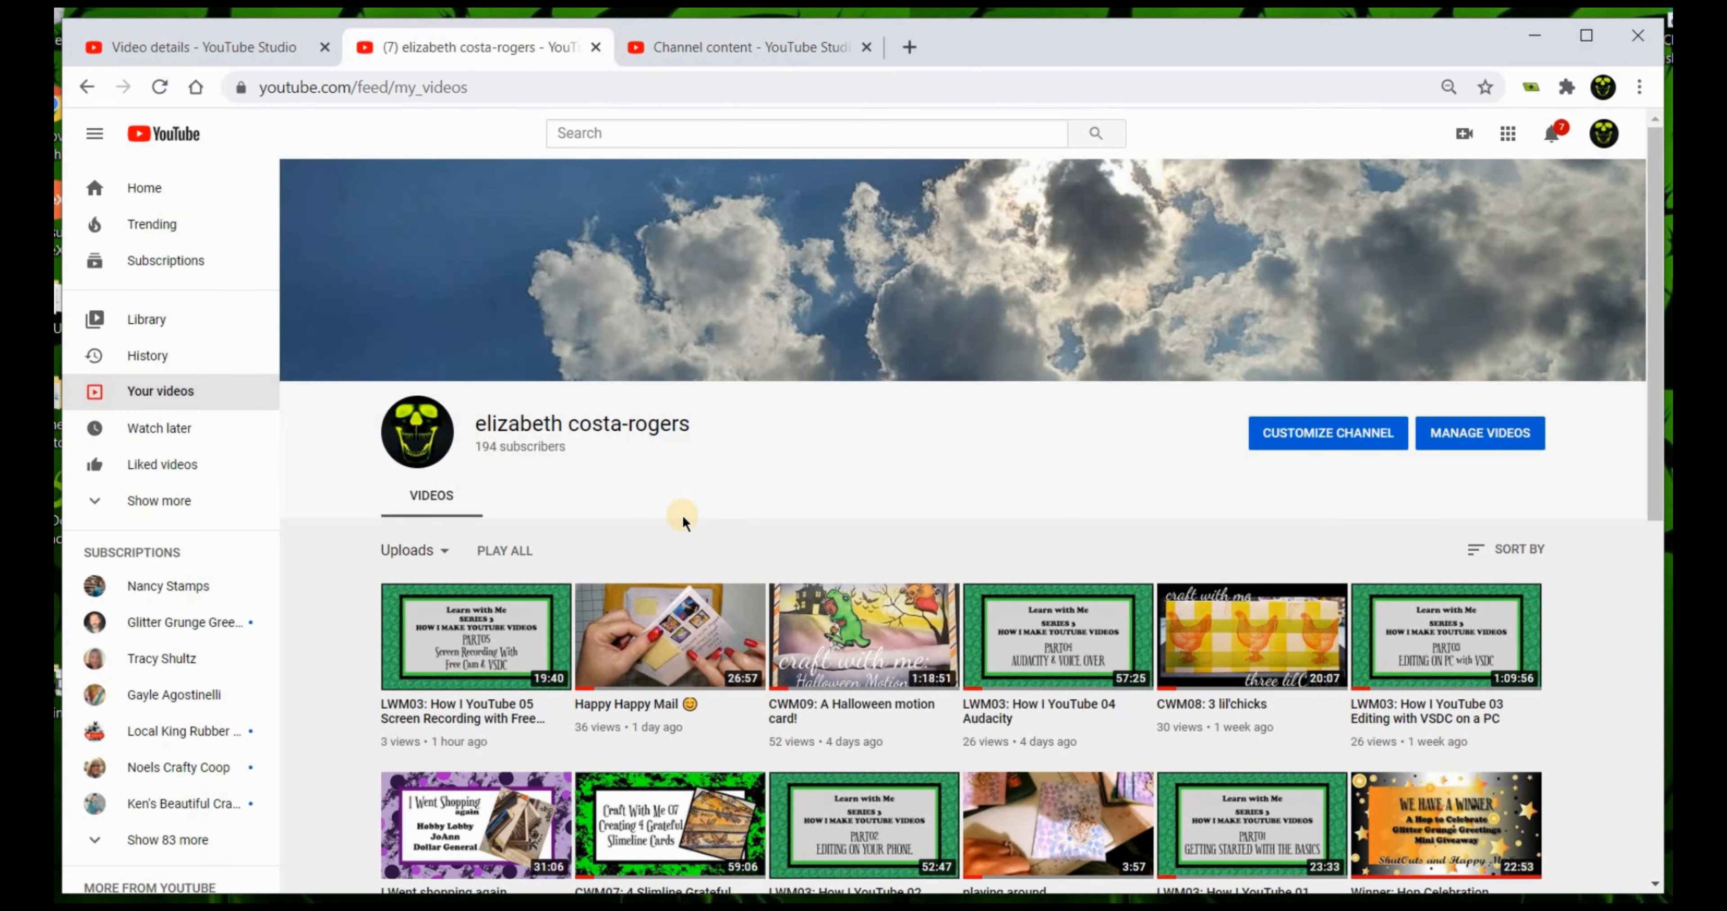
pyautogui.click(651, 645)
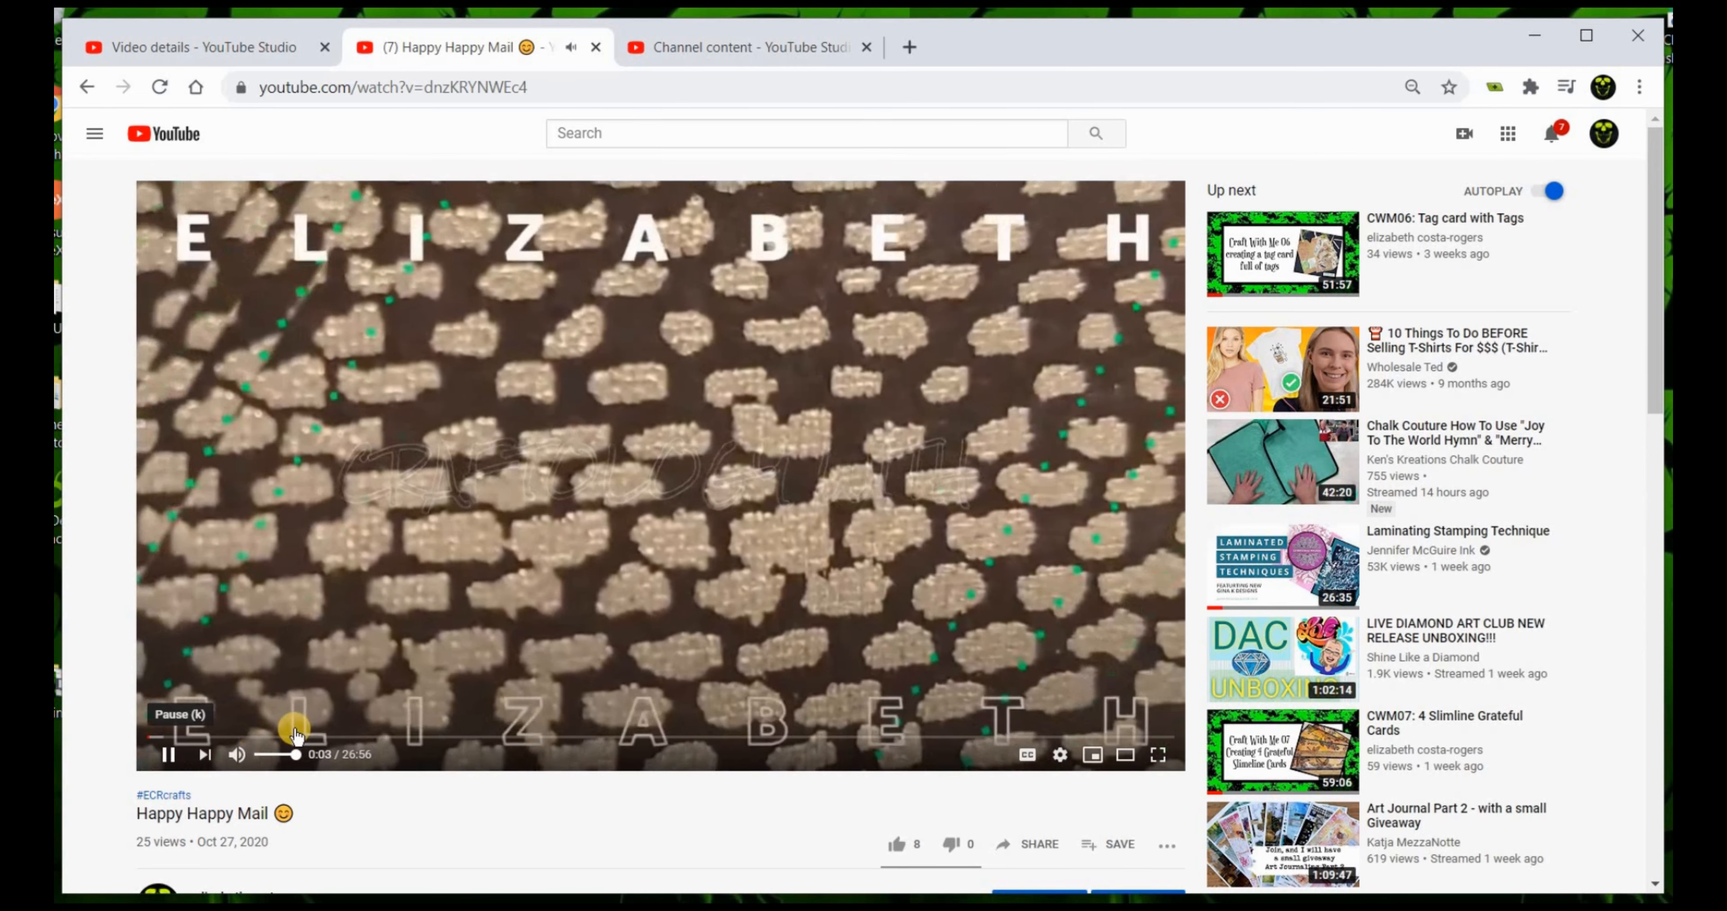
pyautogui.click(160, 756)
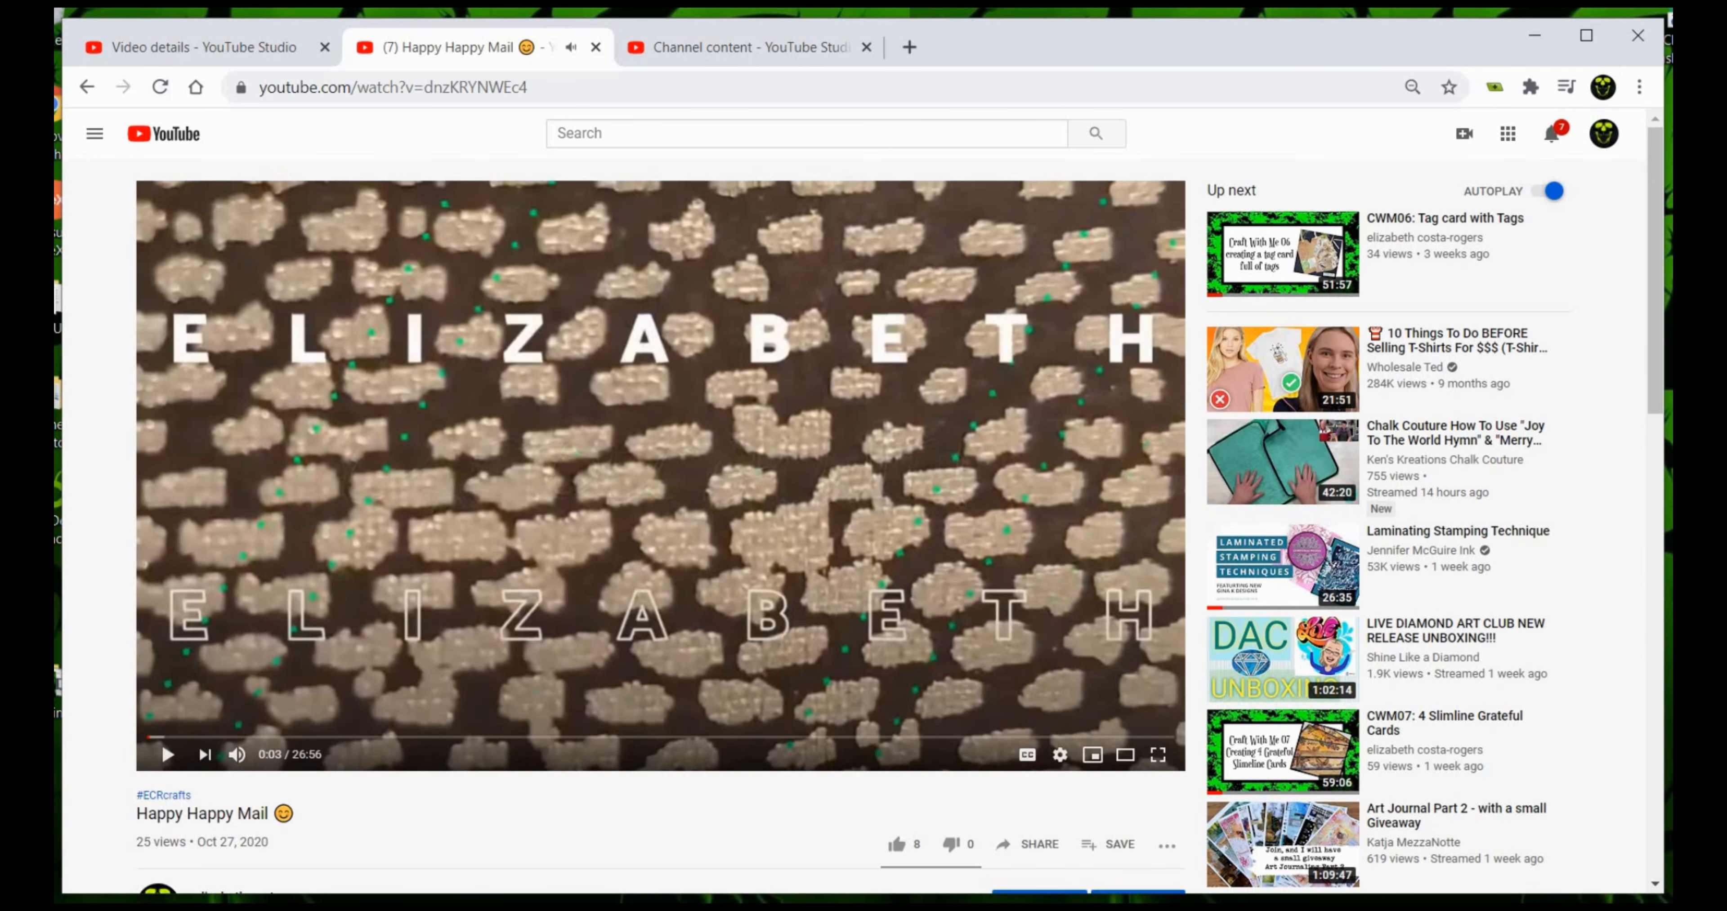
pyautogui.click(82, 88)
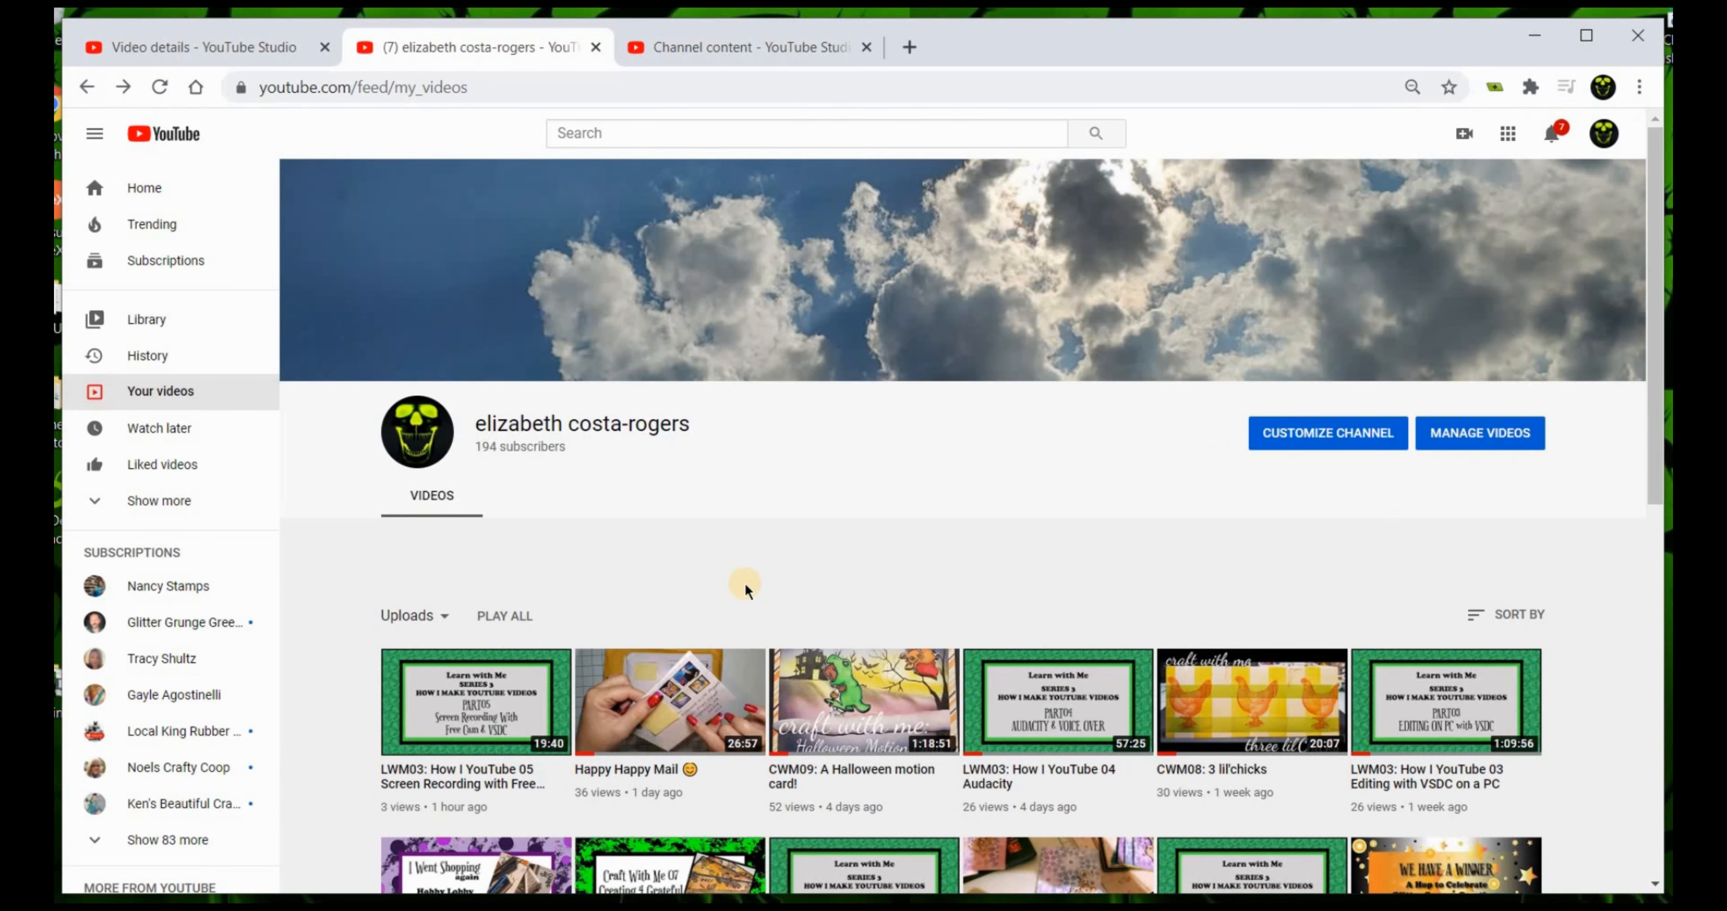
# Open "LWM03: How I YouTube 02 Phone Editing", pause it, examine the program list in its full description and close the video's tab
pyautogui.scroll(-5, 949, 660)
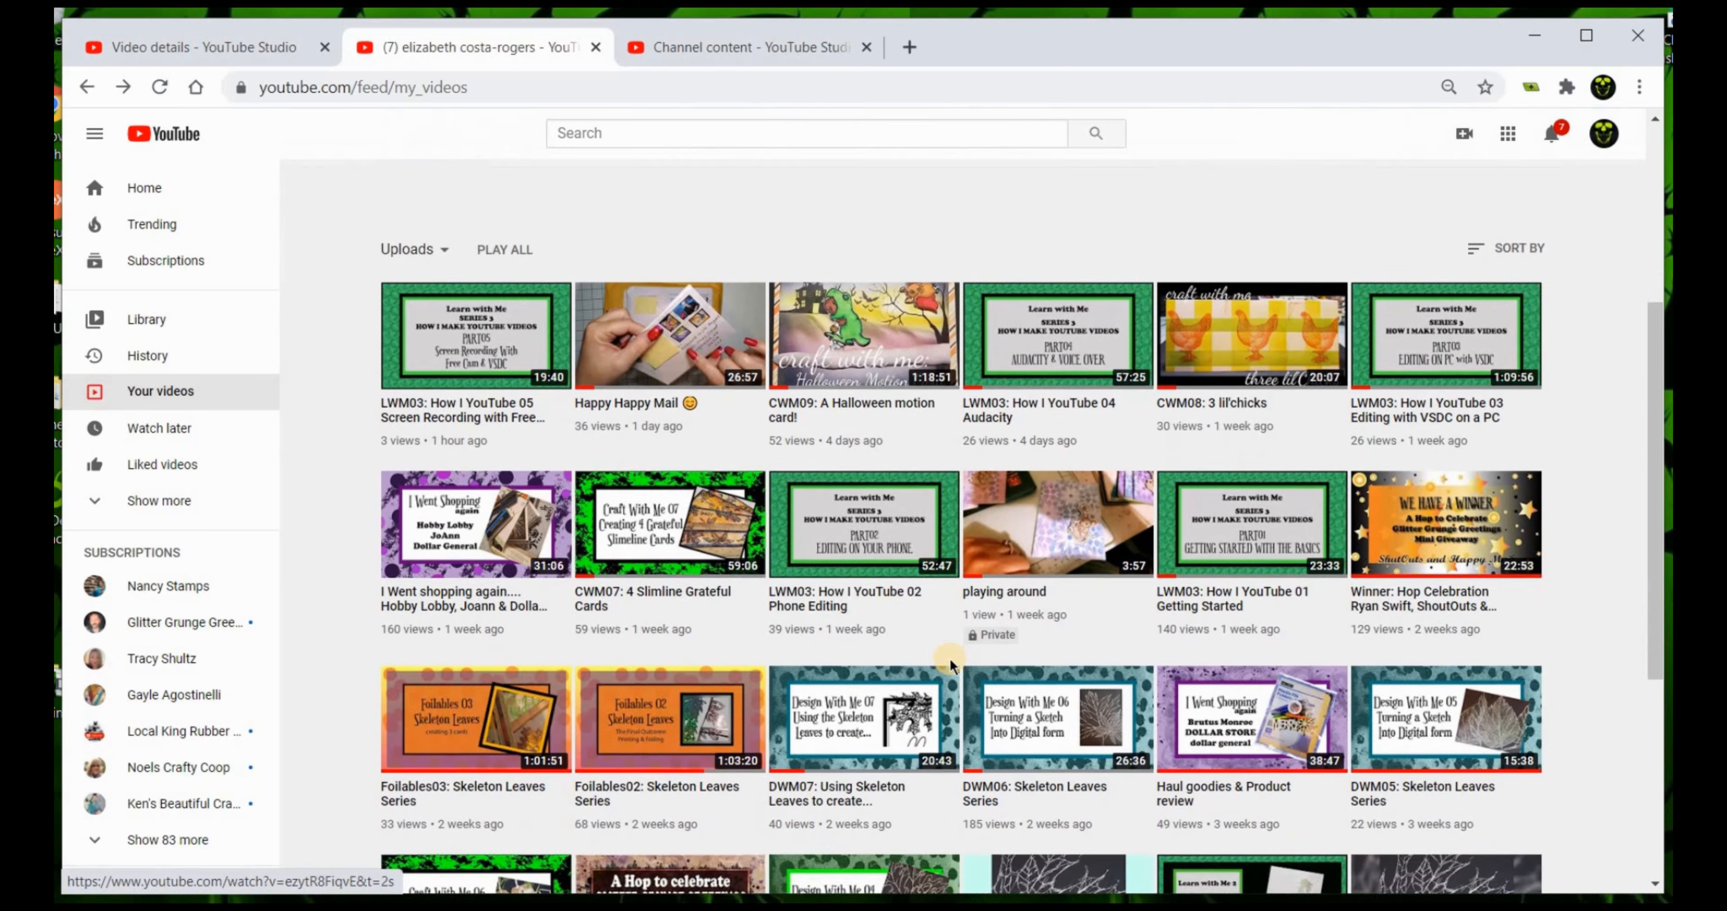
pyautogui.click(865, 576)
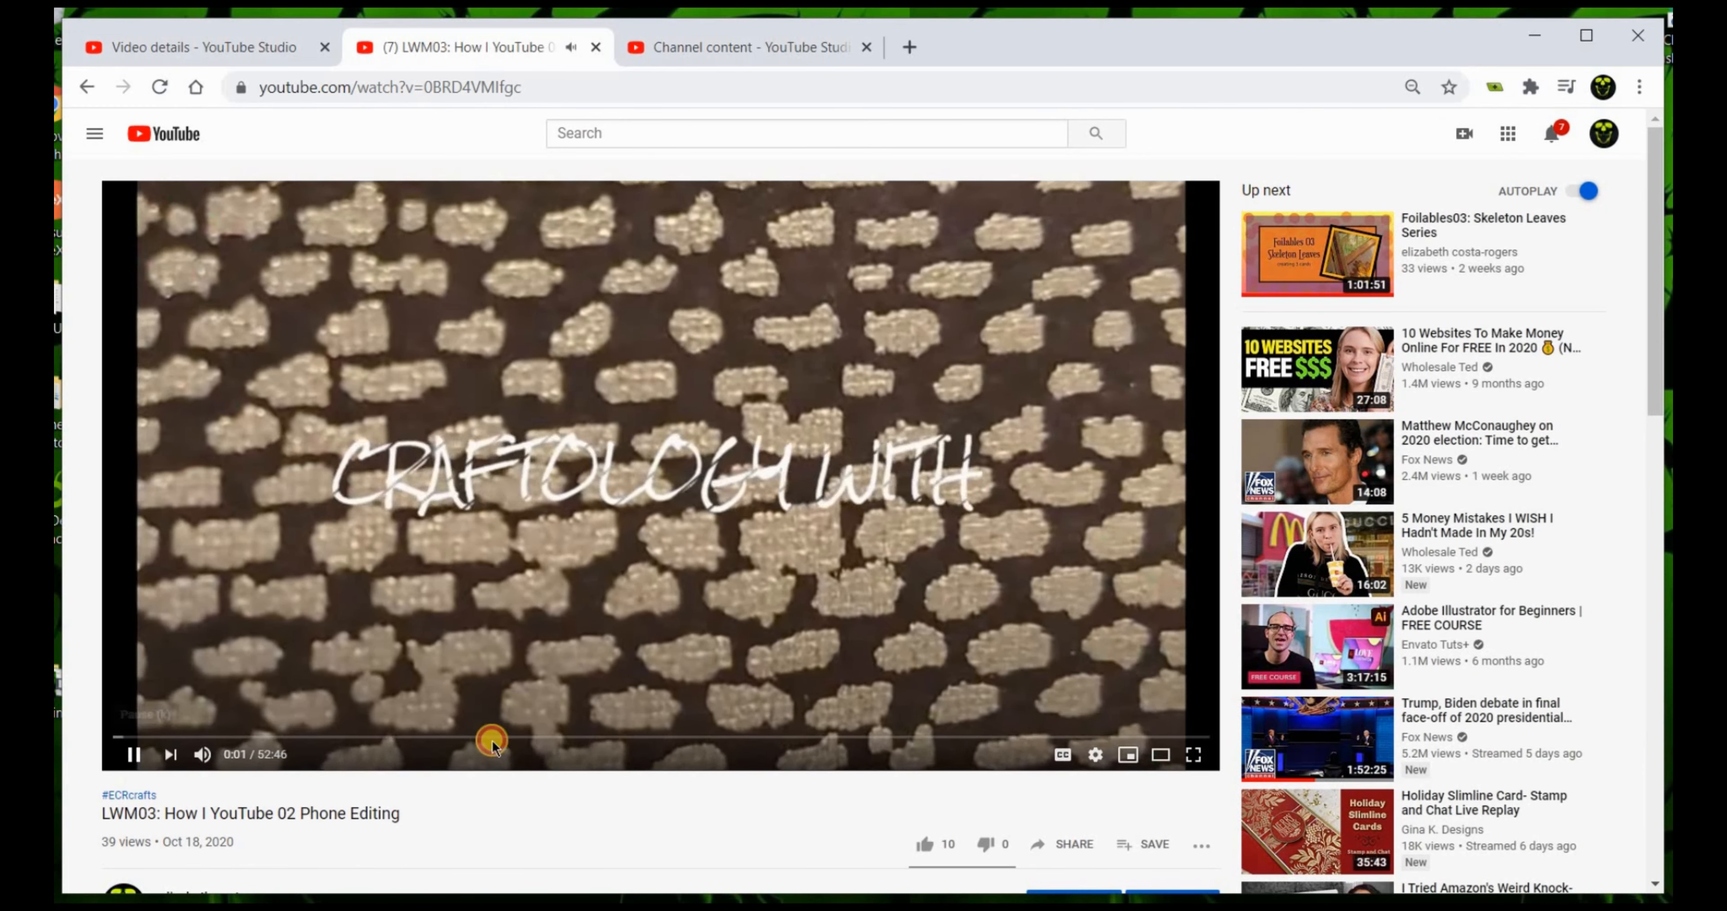
pyautogui.click(134, 755)
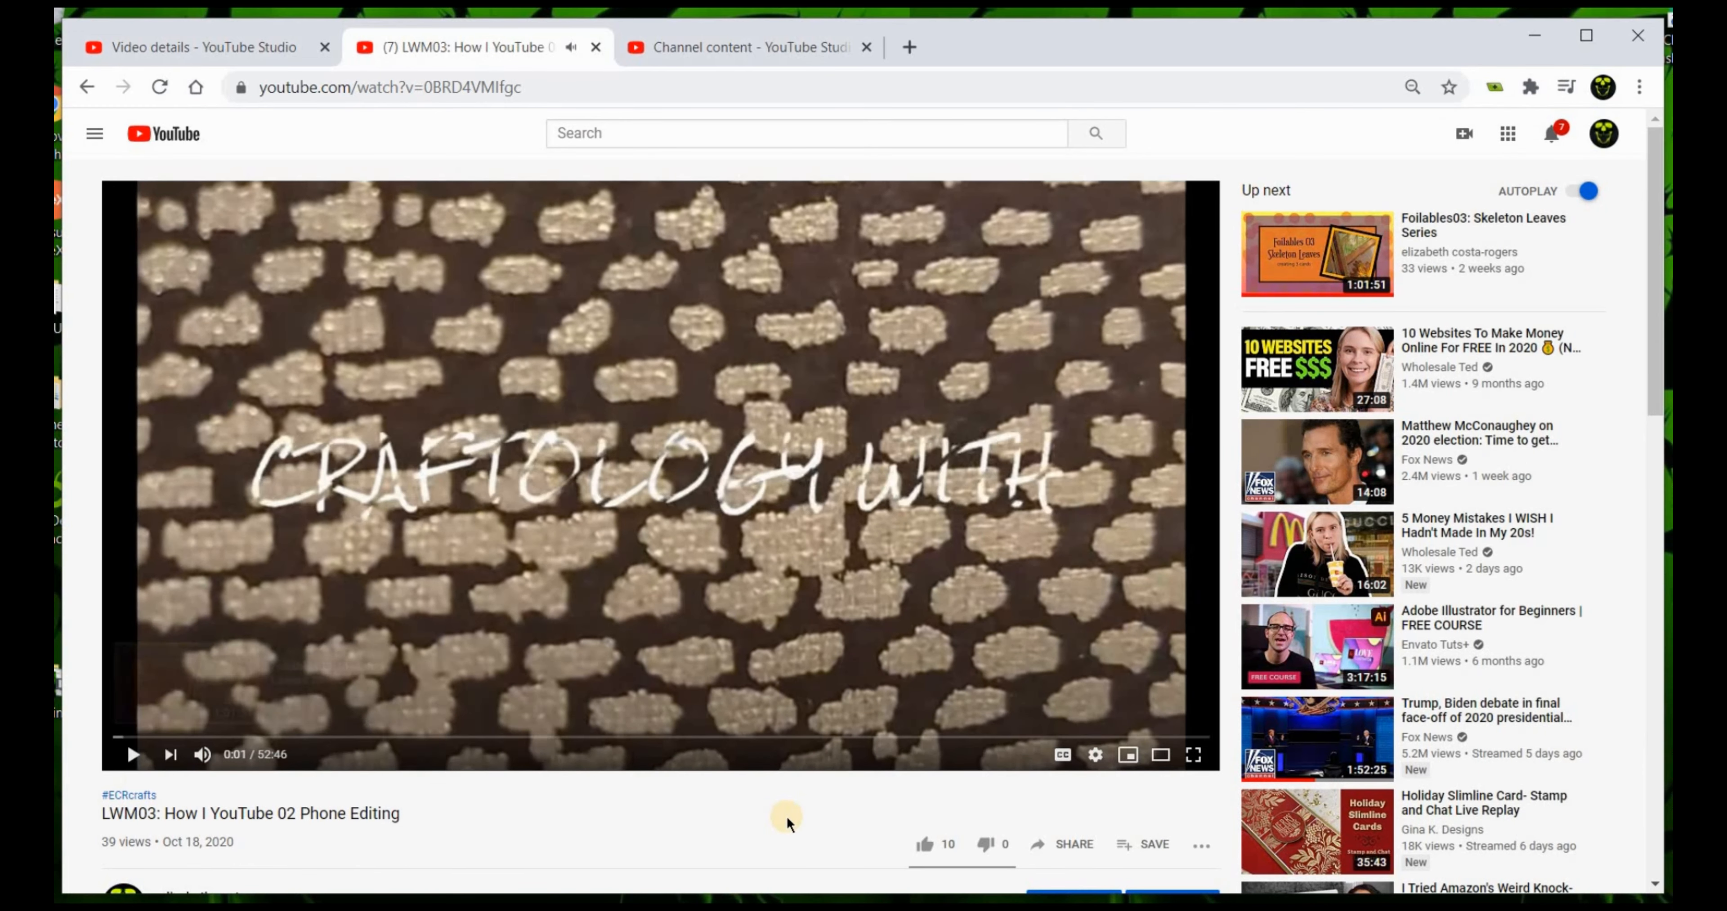
pyautogui.scroll(-5, 787, 816)
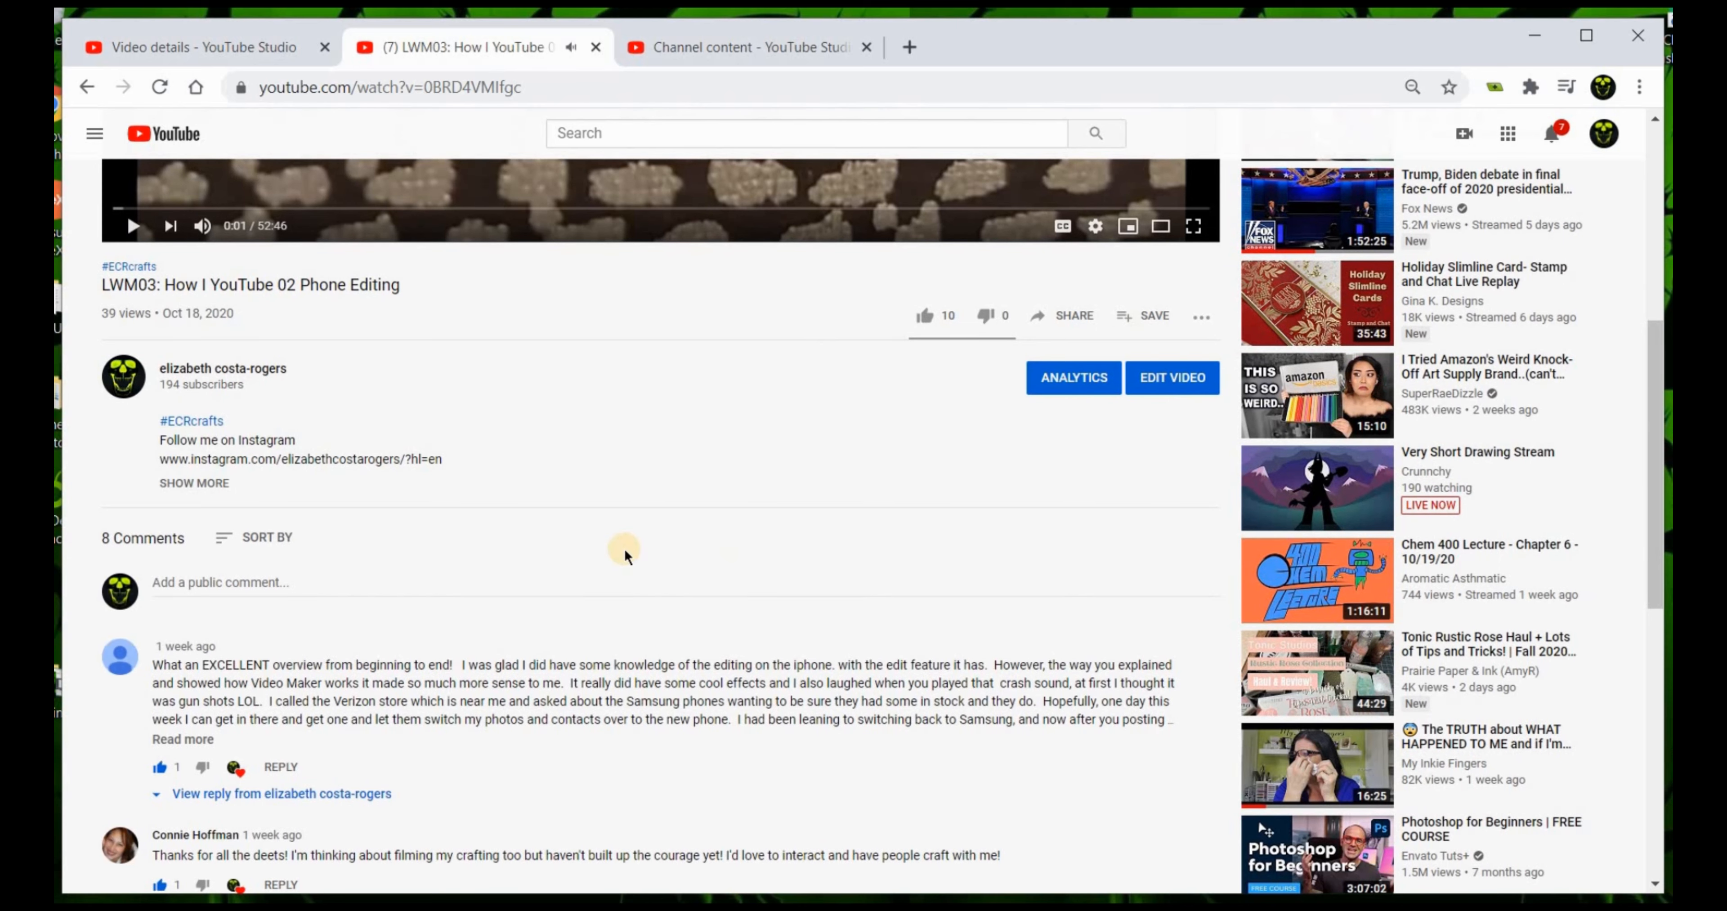
pyautogui.click(189, 484)
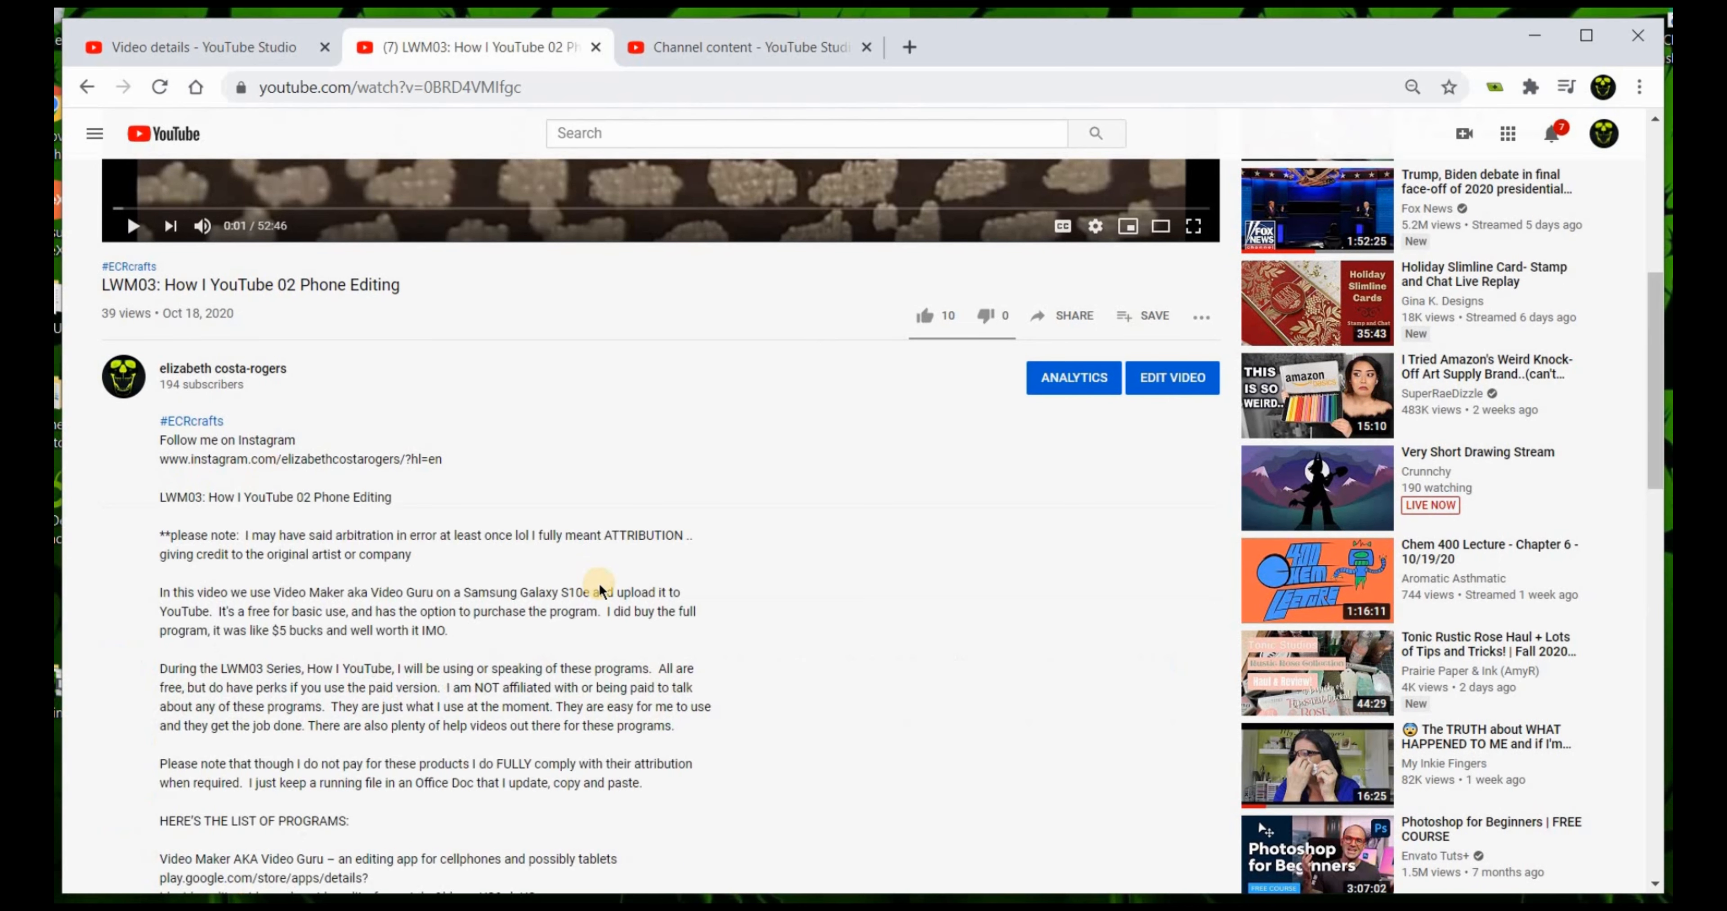
pyautogui.scroll(-7, 600, 590)
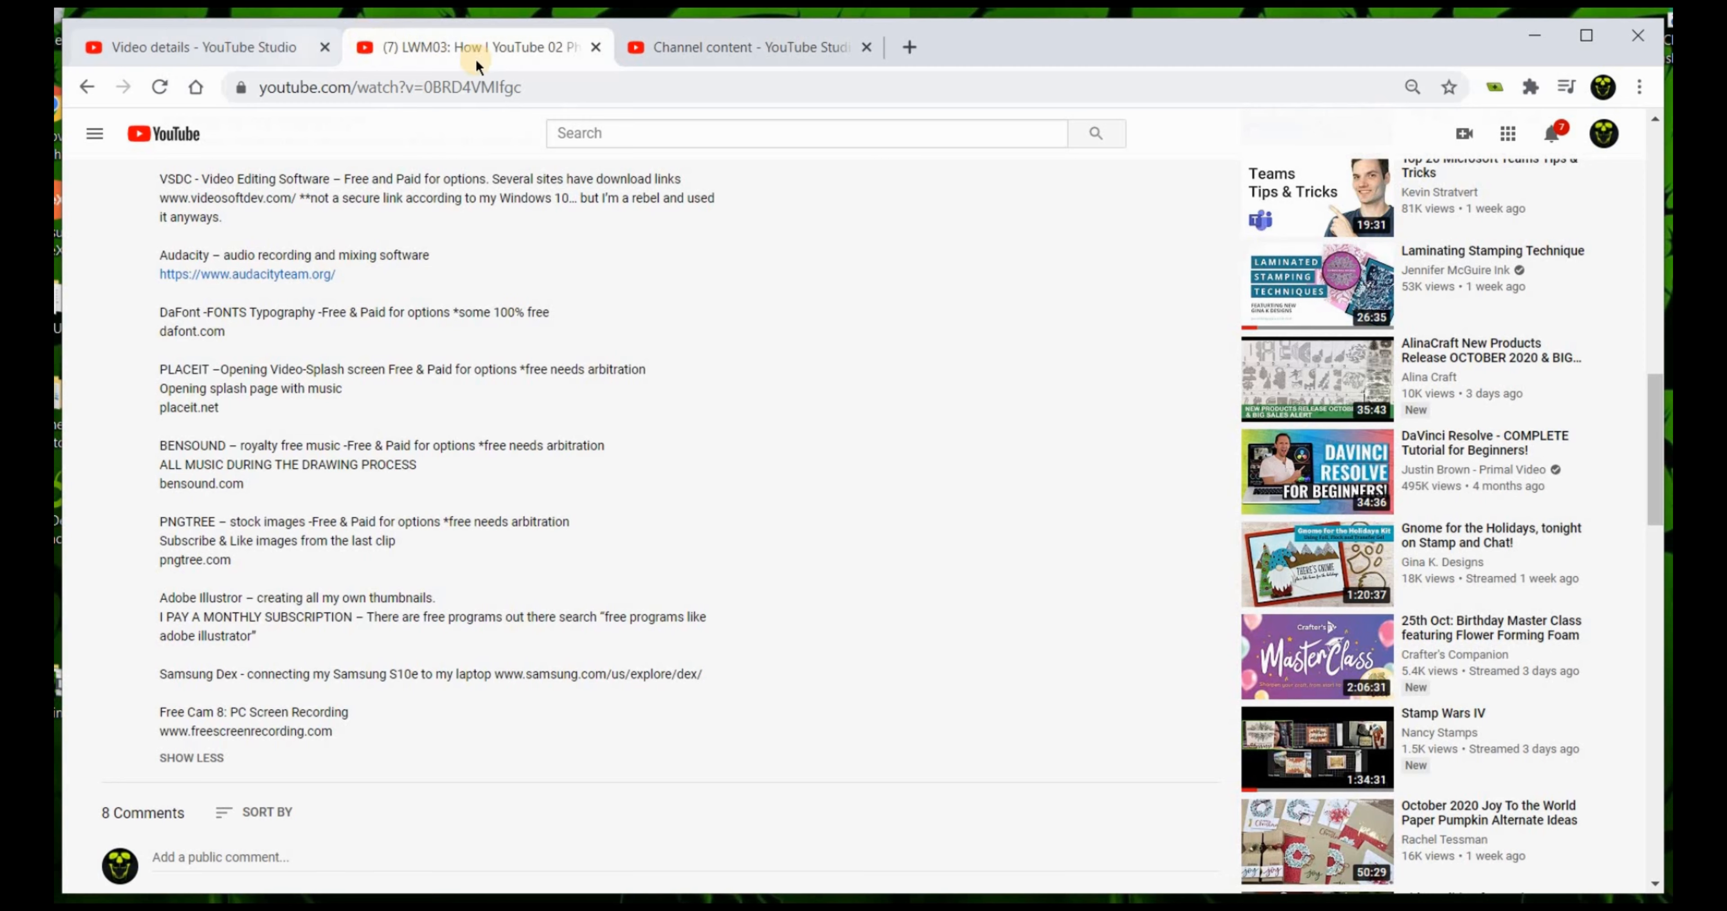
pyautogui.click(596, 47)
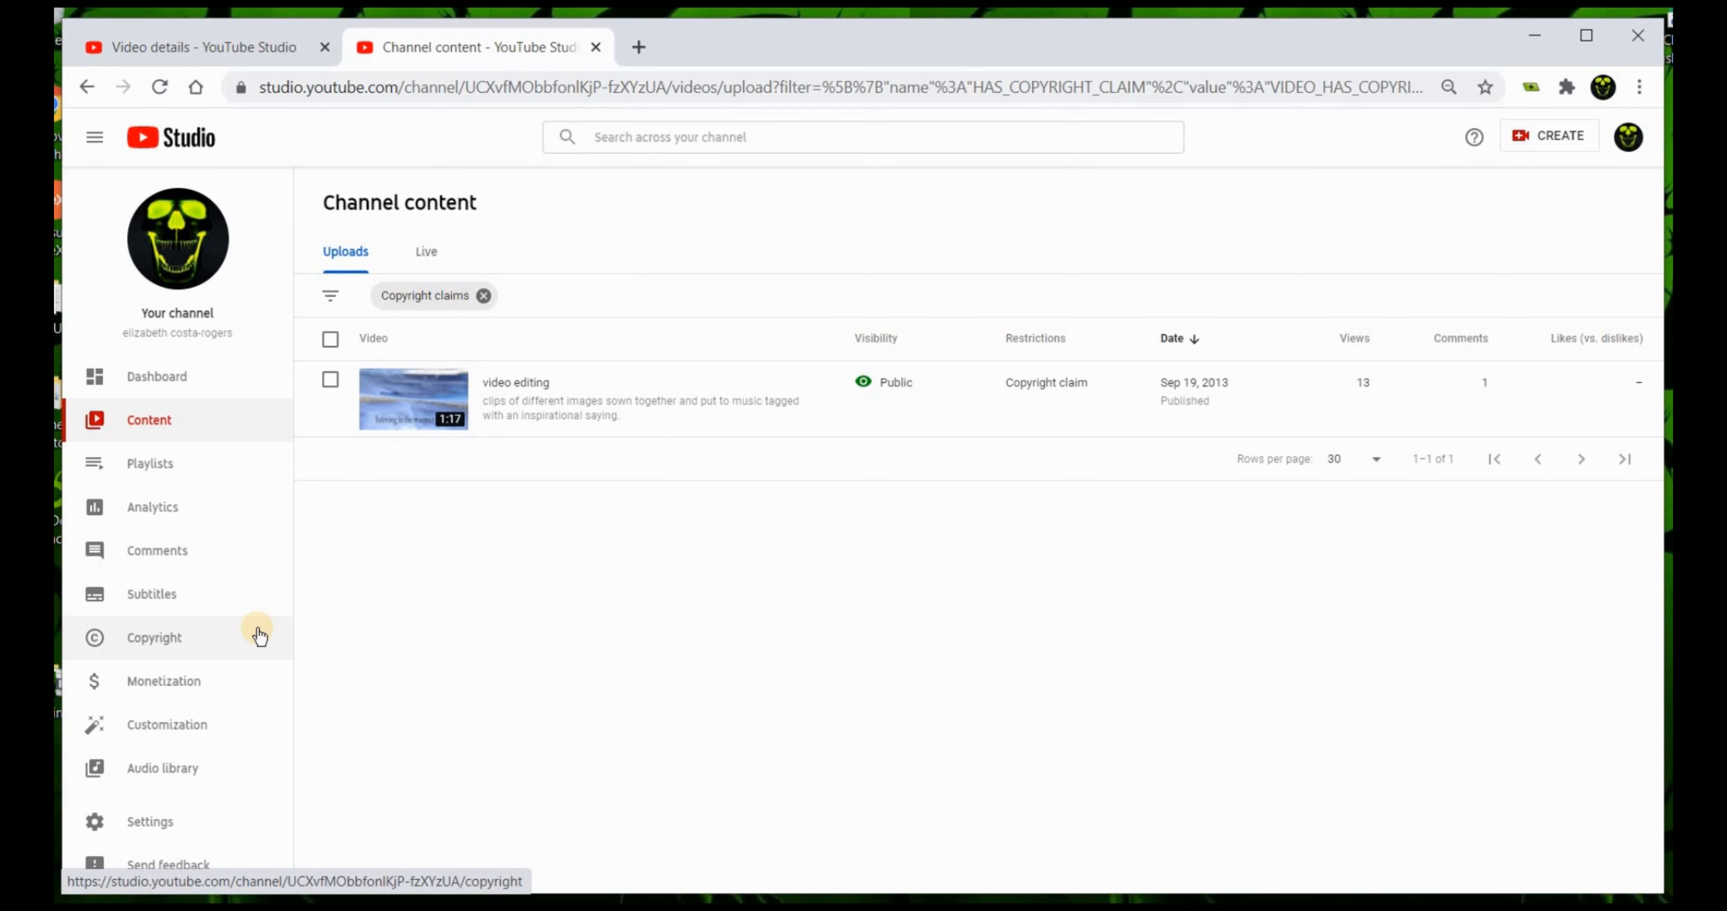
# Open the YouTube Studio settings, view the general default units and close the dialog without saving
pyautogui.click(171, 820)
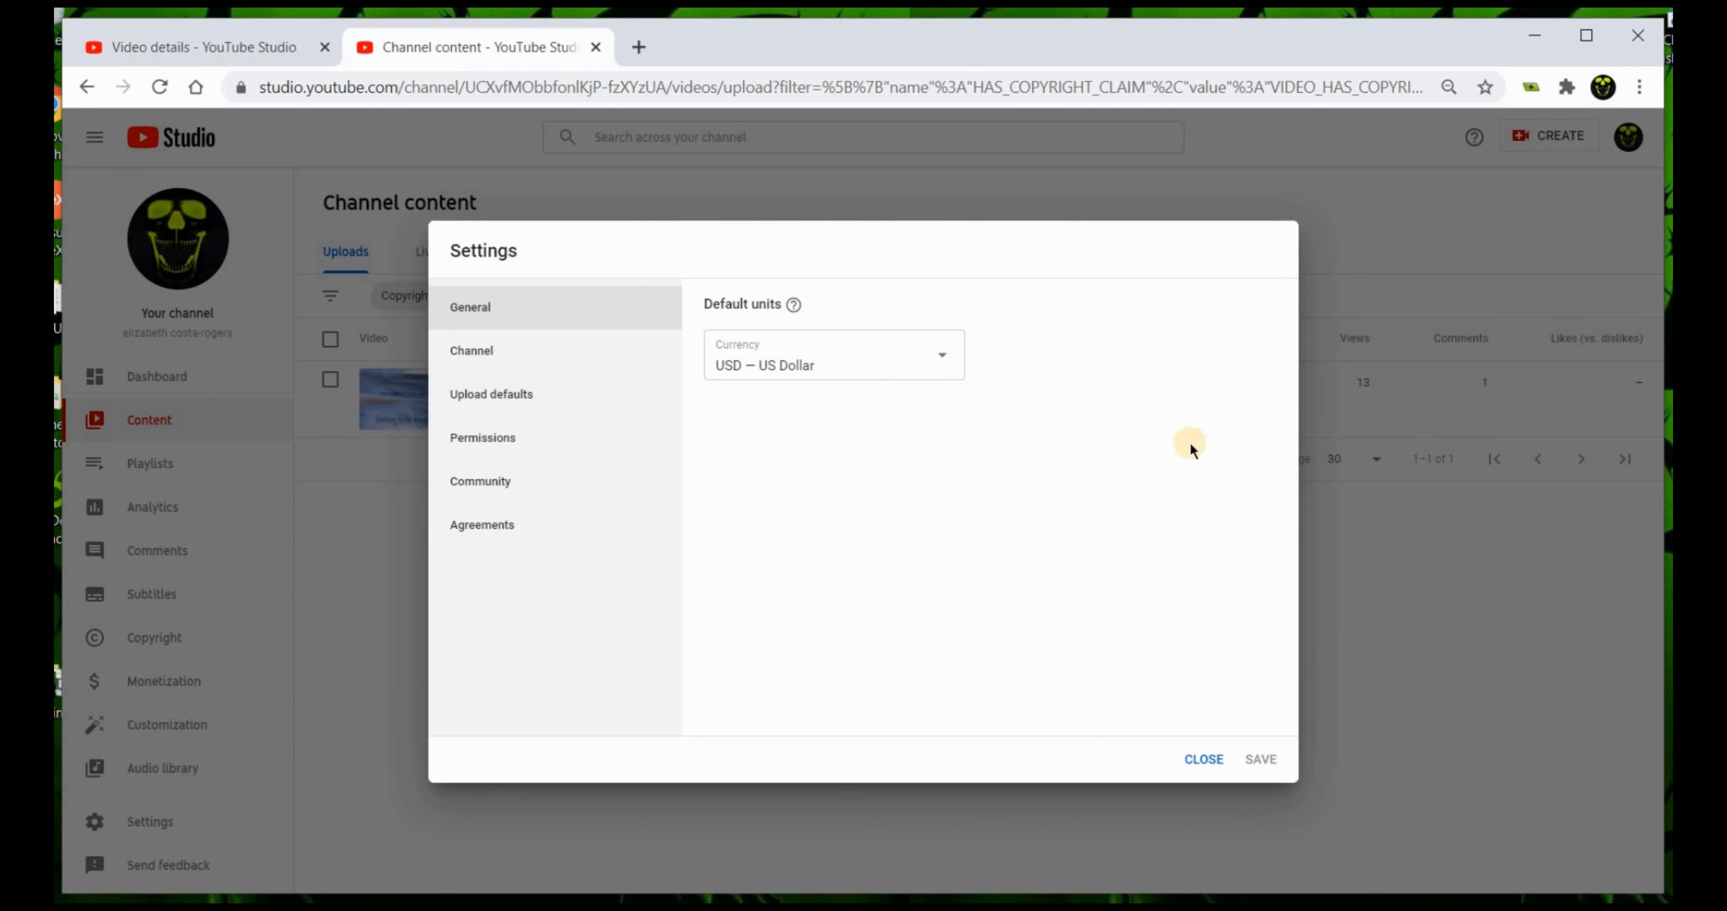
pyautogui.click(1202, 759)
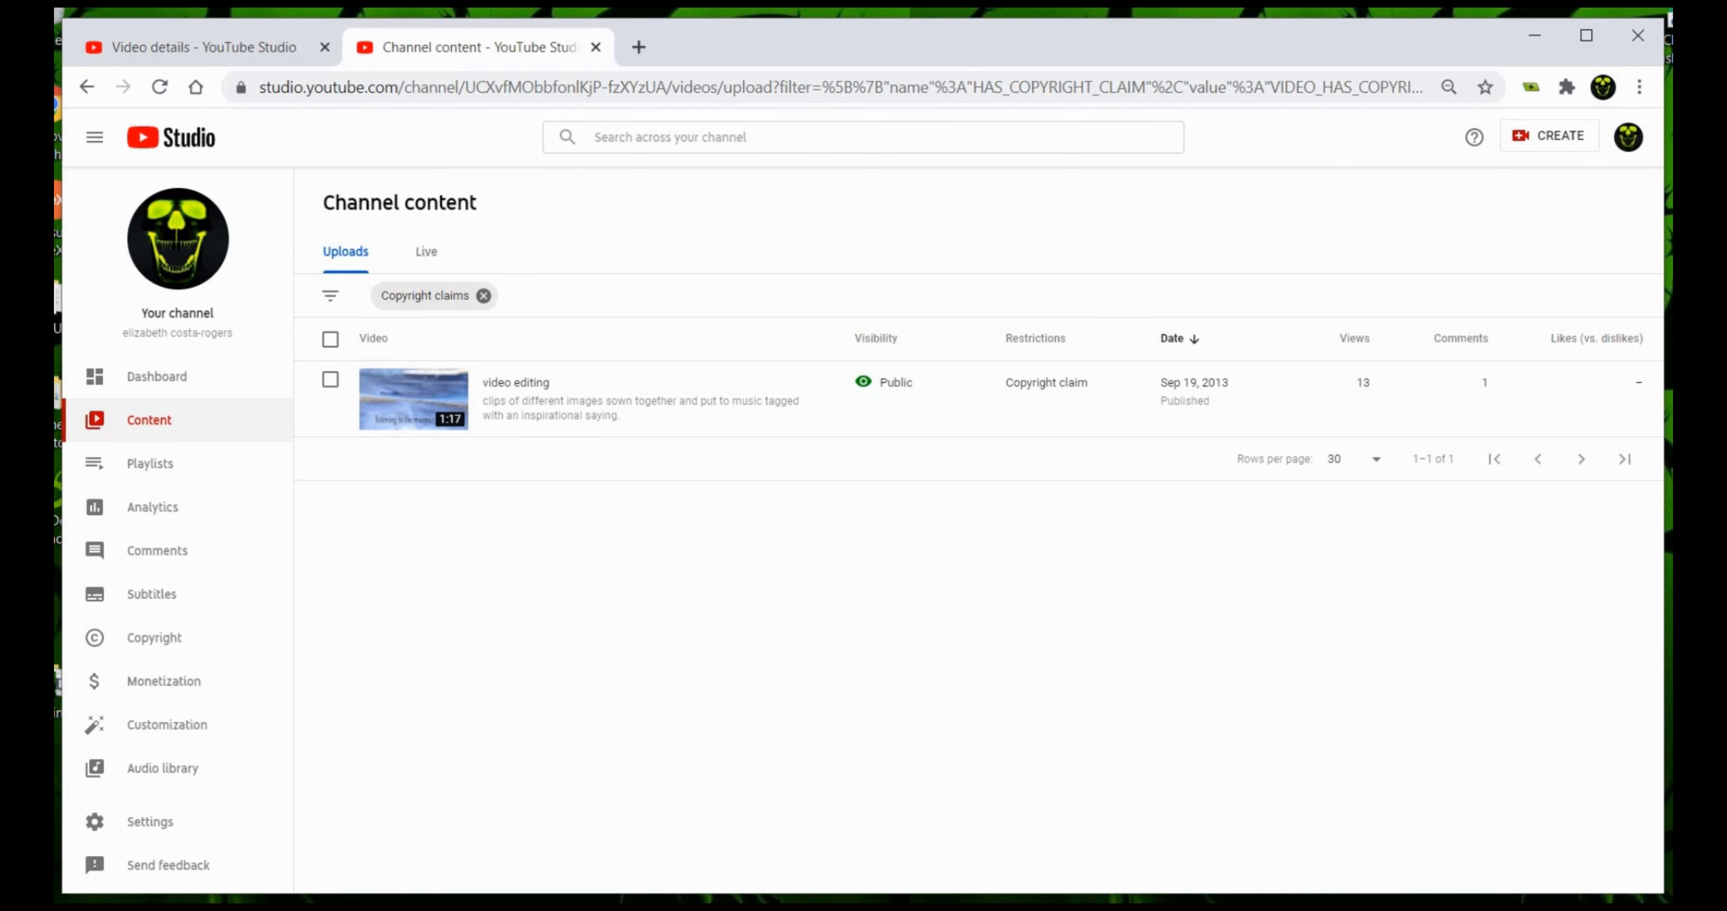
# Open the upload defaults in the Studio settings and enter "#ECRcrafts" as the default title
pyautogui.click(149, 824)
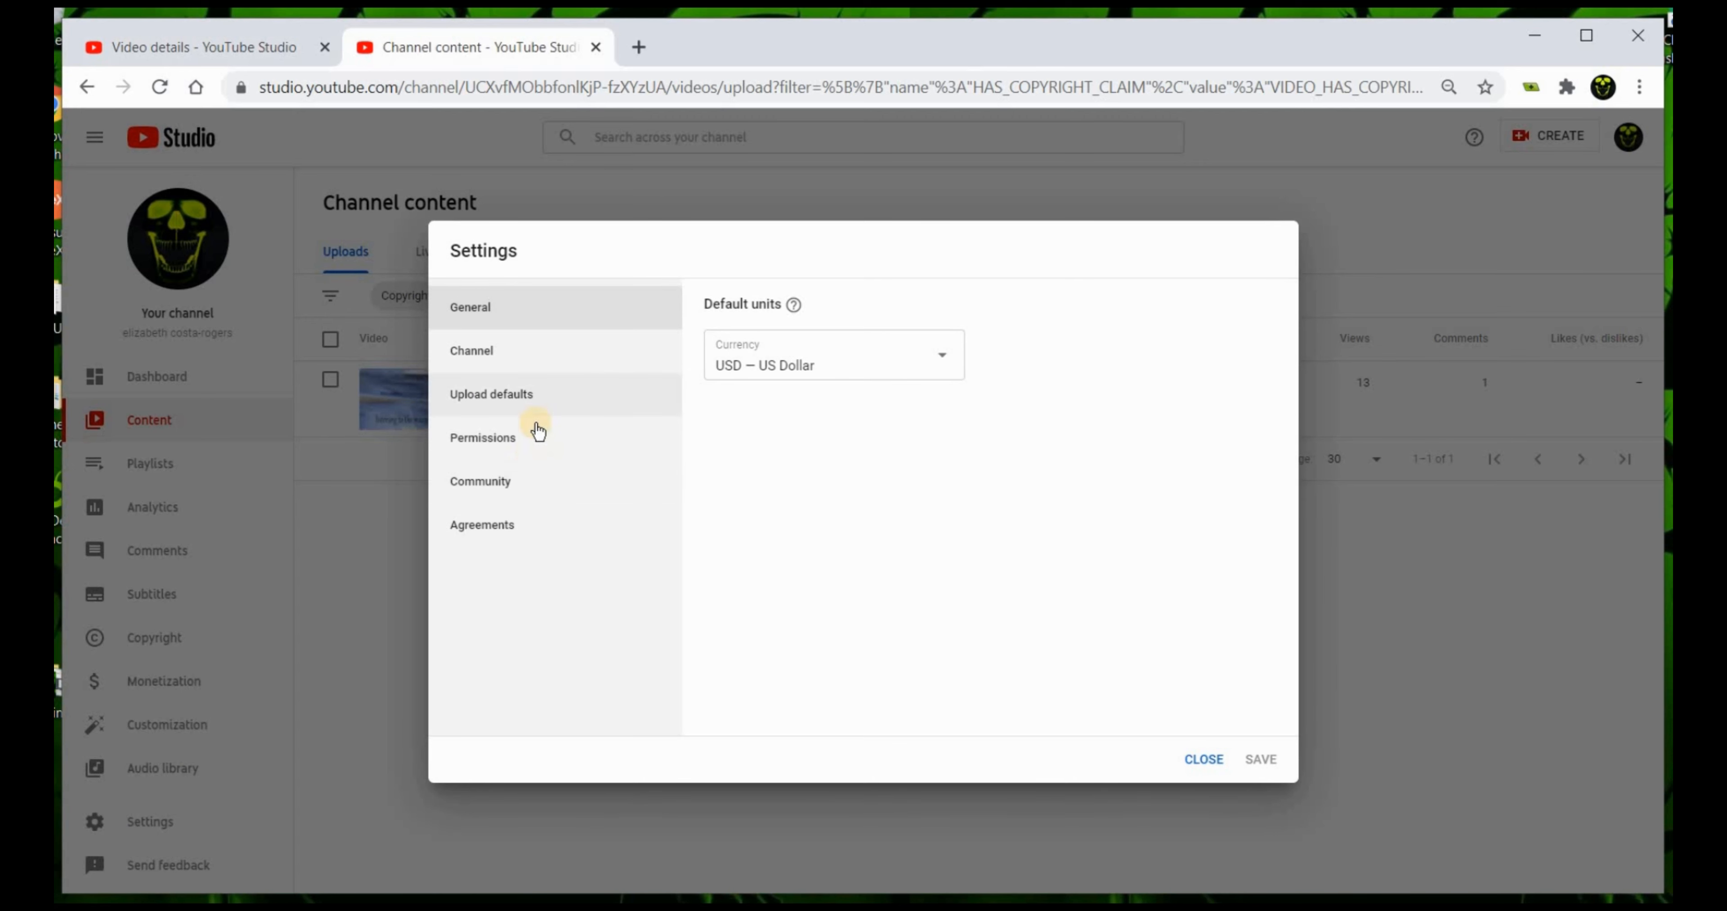
pyautogui.click(558, 397)
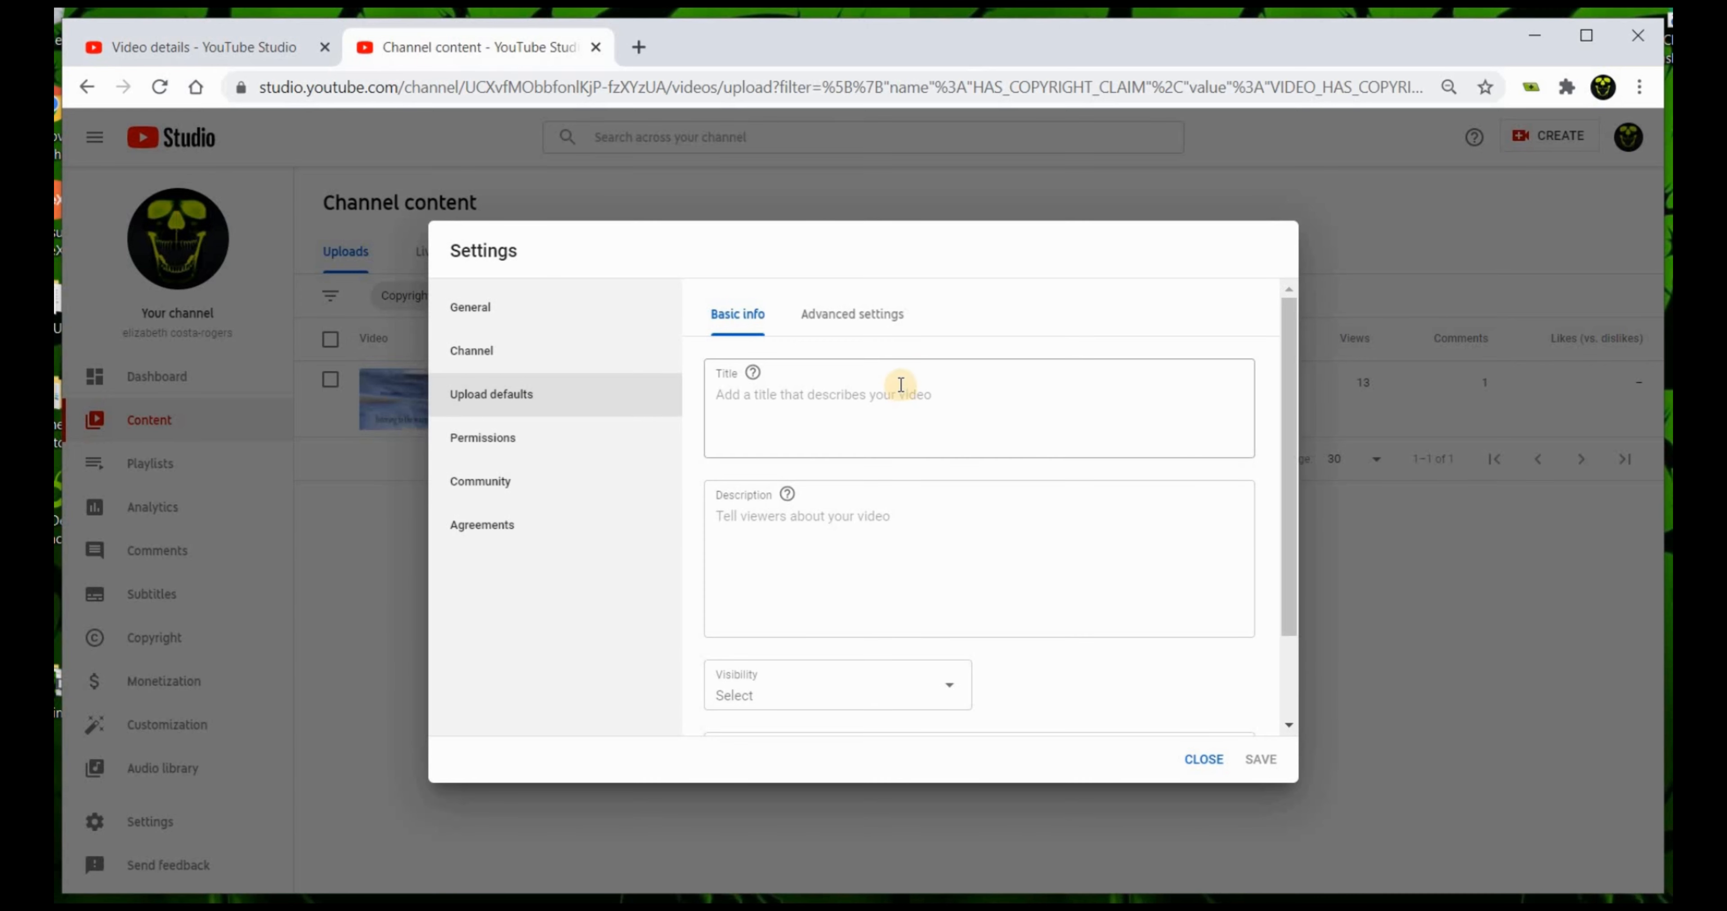
pyautogui.click(868, 390)
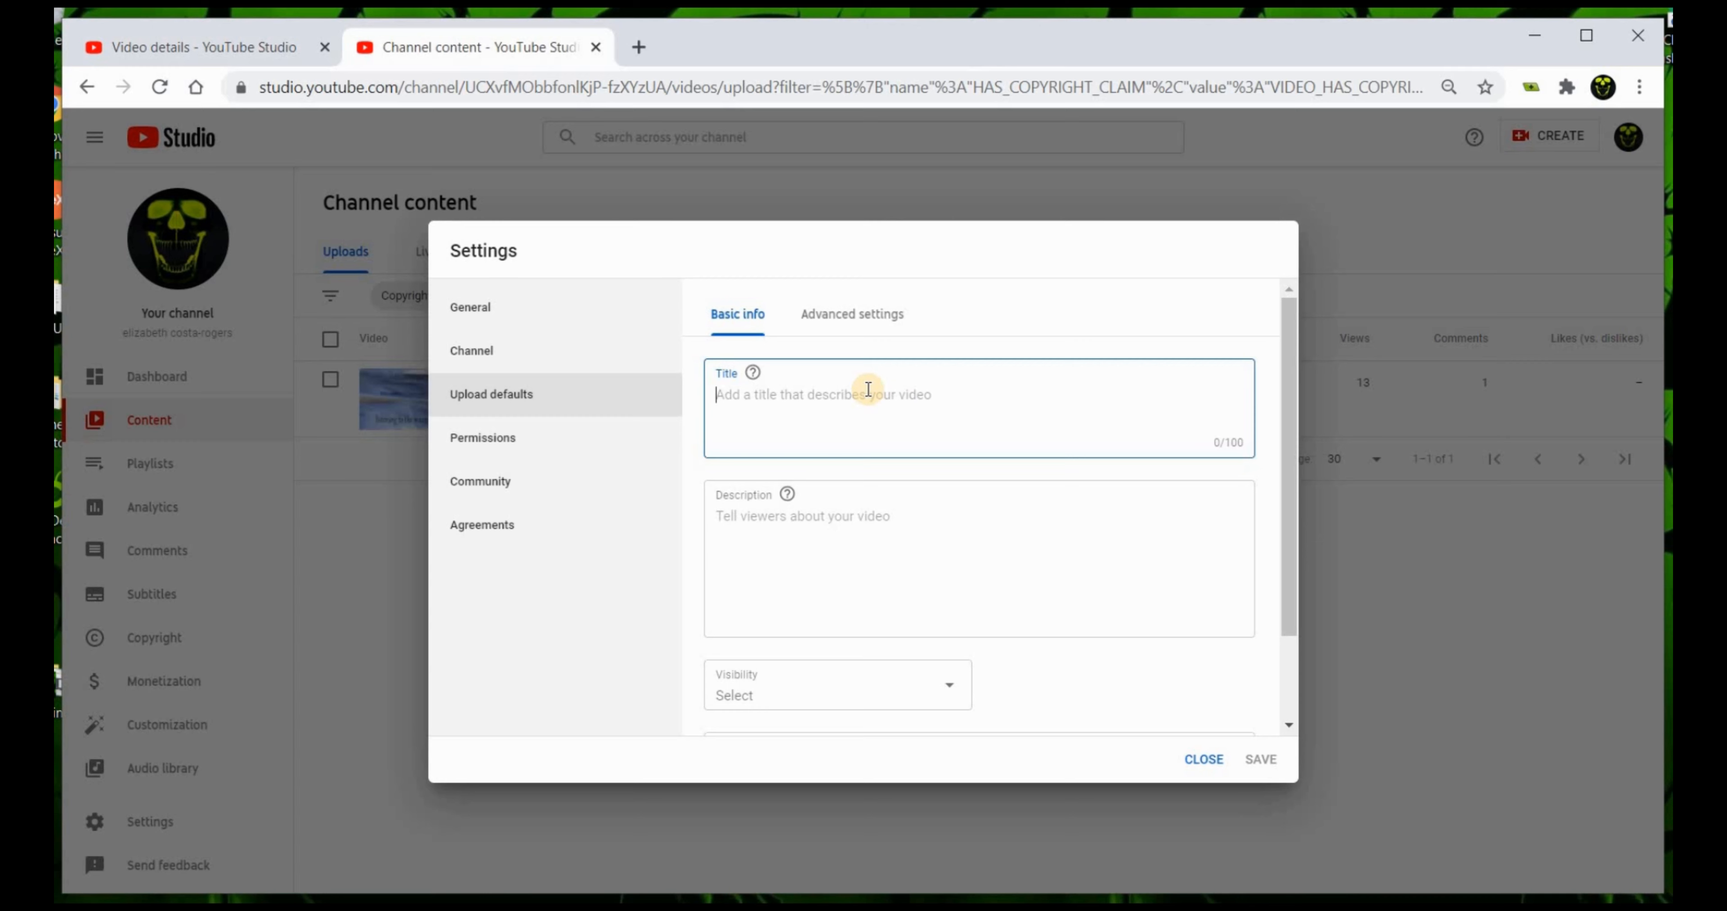
pyautogui.write('#')
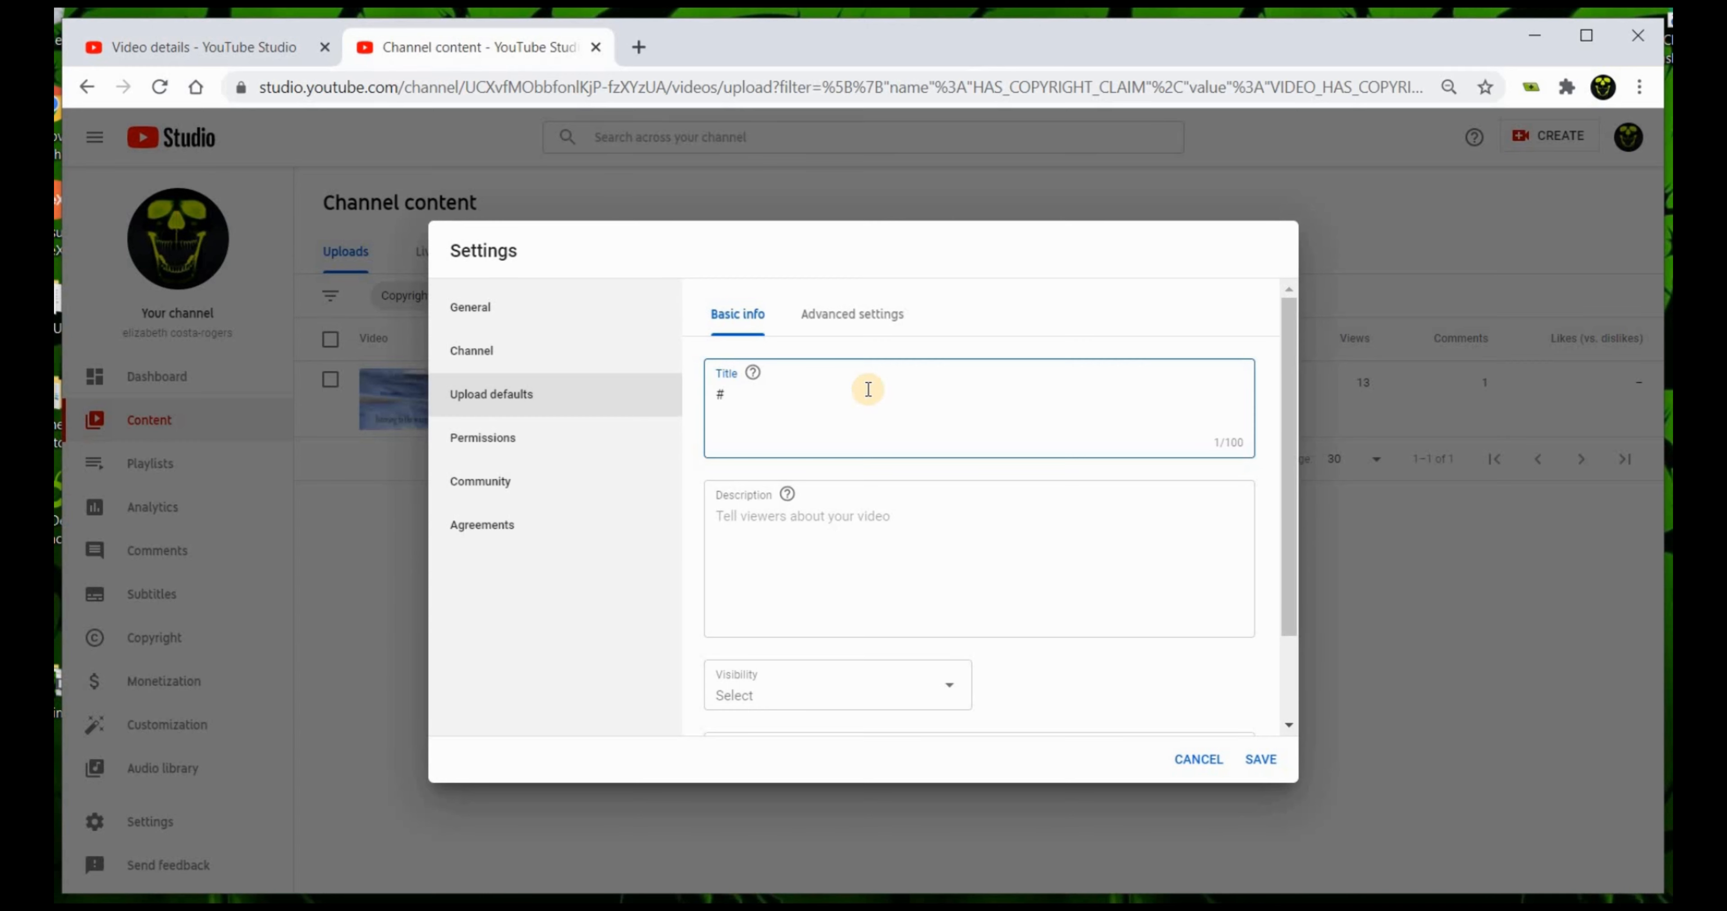
pyautogui.write('ECRcrafts')
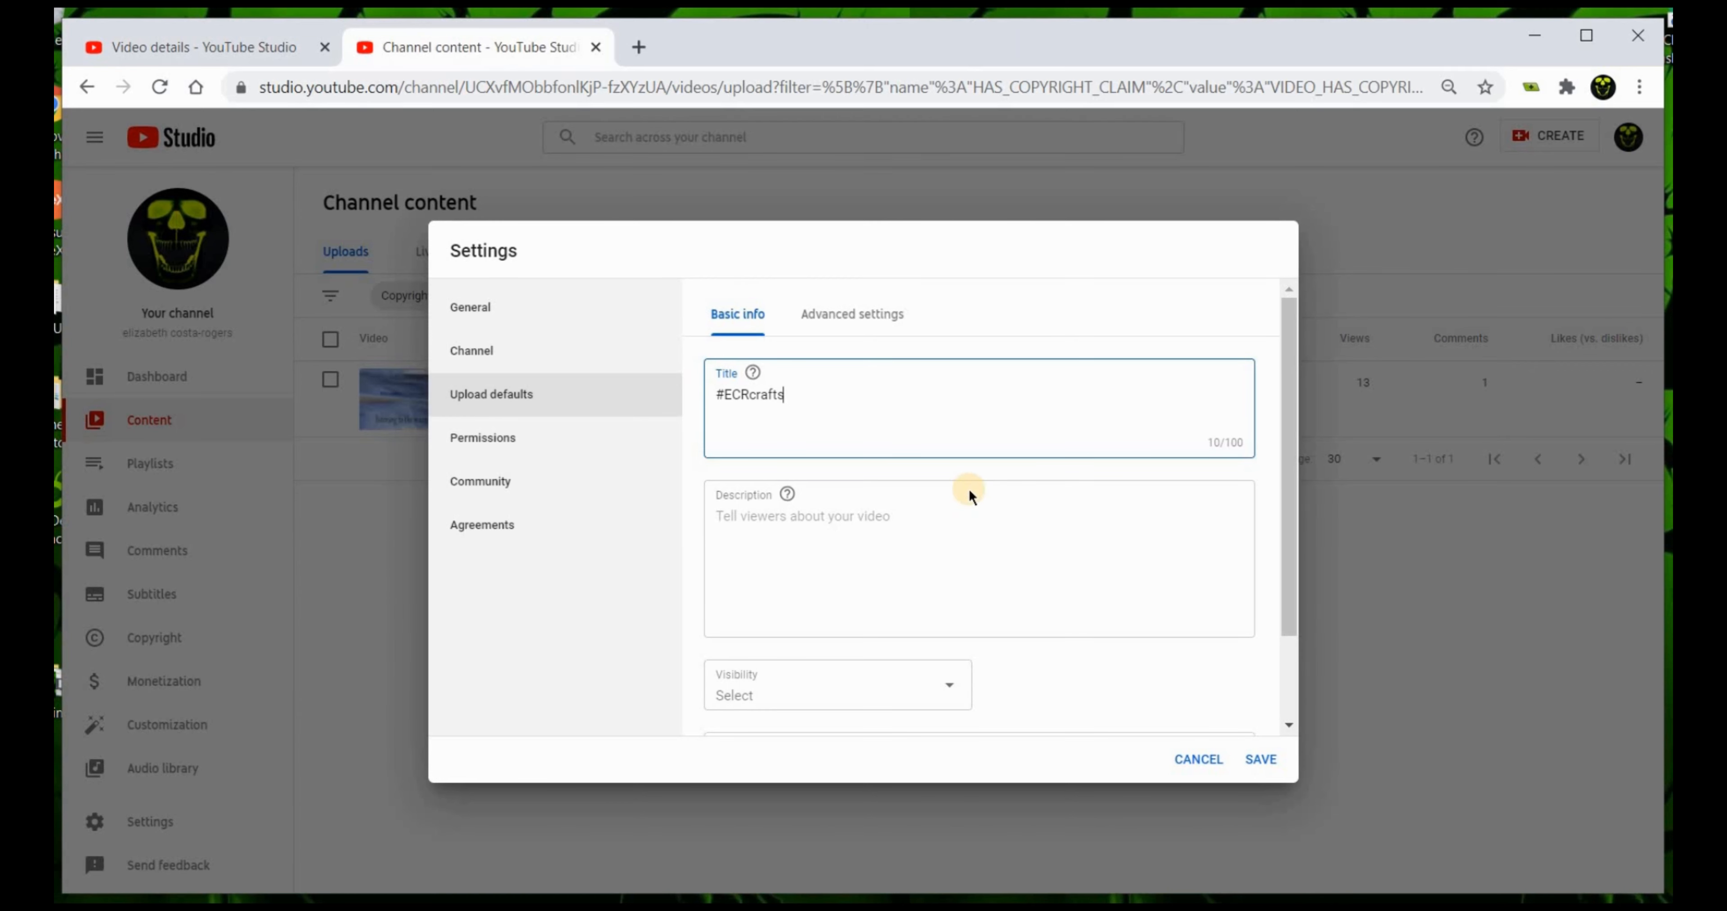
# Fill in the default description with "Bensound.comkfmalmolk" and, on a second line, "PNGTree,comkmdf oaij"
pyautogui.click(812, 519)
pyautogui.write('Ben')
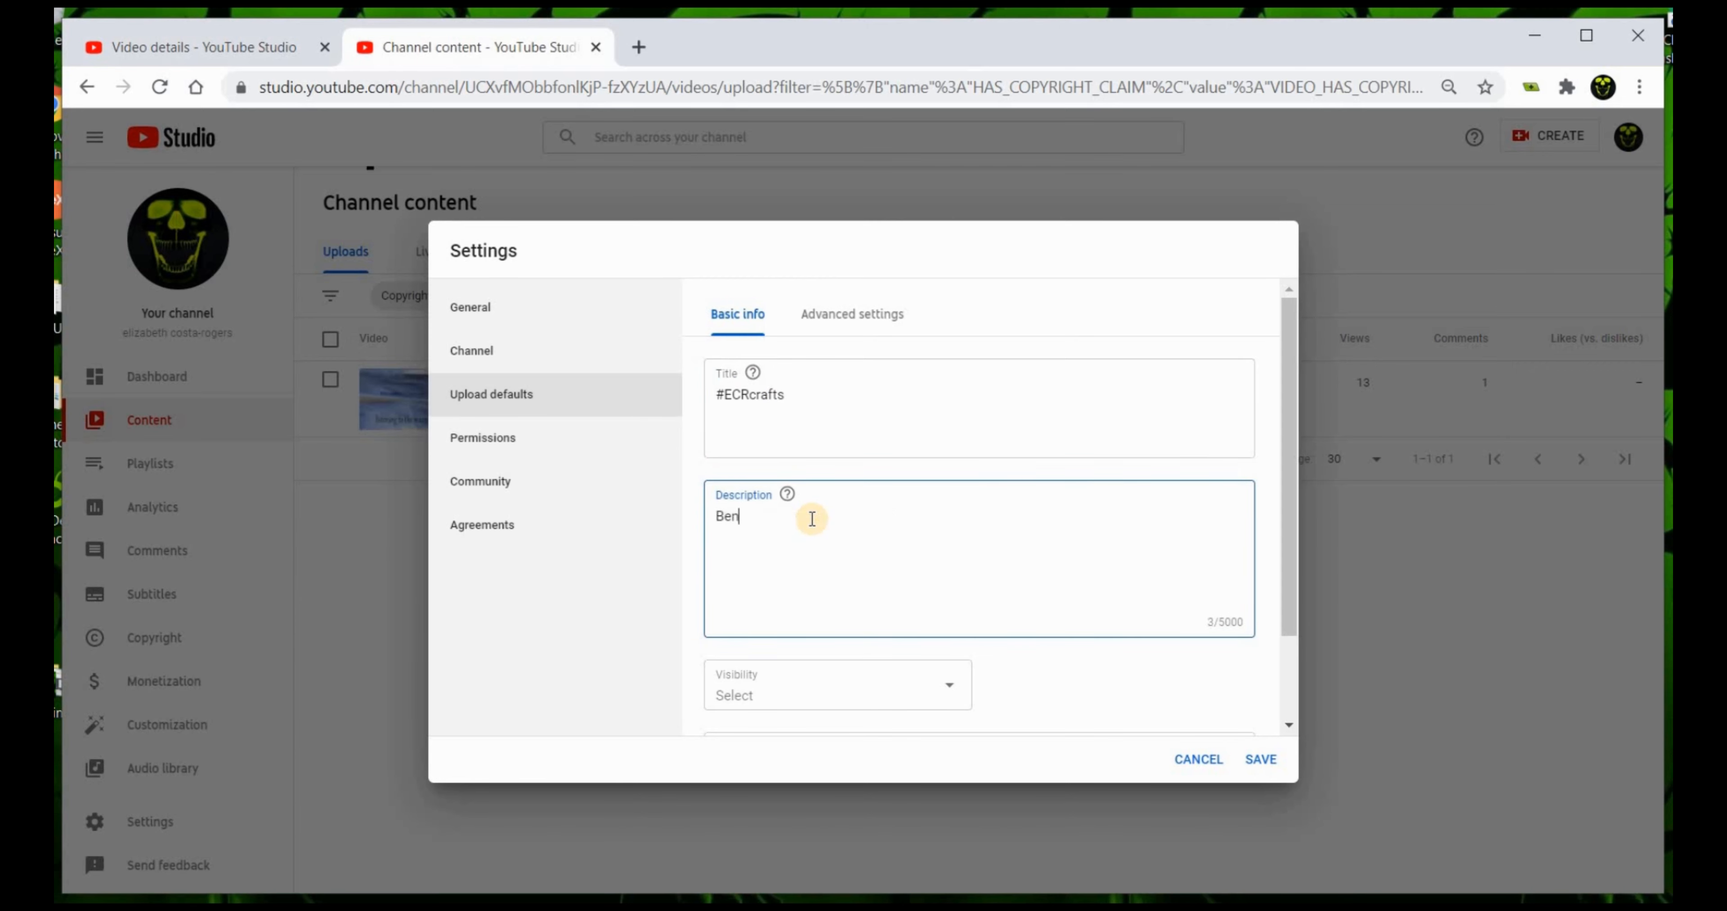
pyautogui.write('soun')
pyautogui.write('d.co')
pyautogui.write('m ')
pyautogui.write('PNGT')
pyautogui.write('ree')
pyautogui.write(',com')
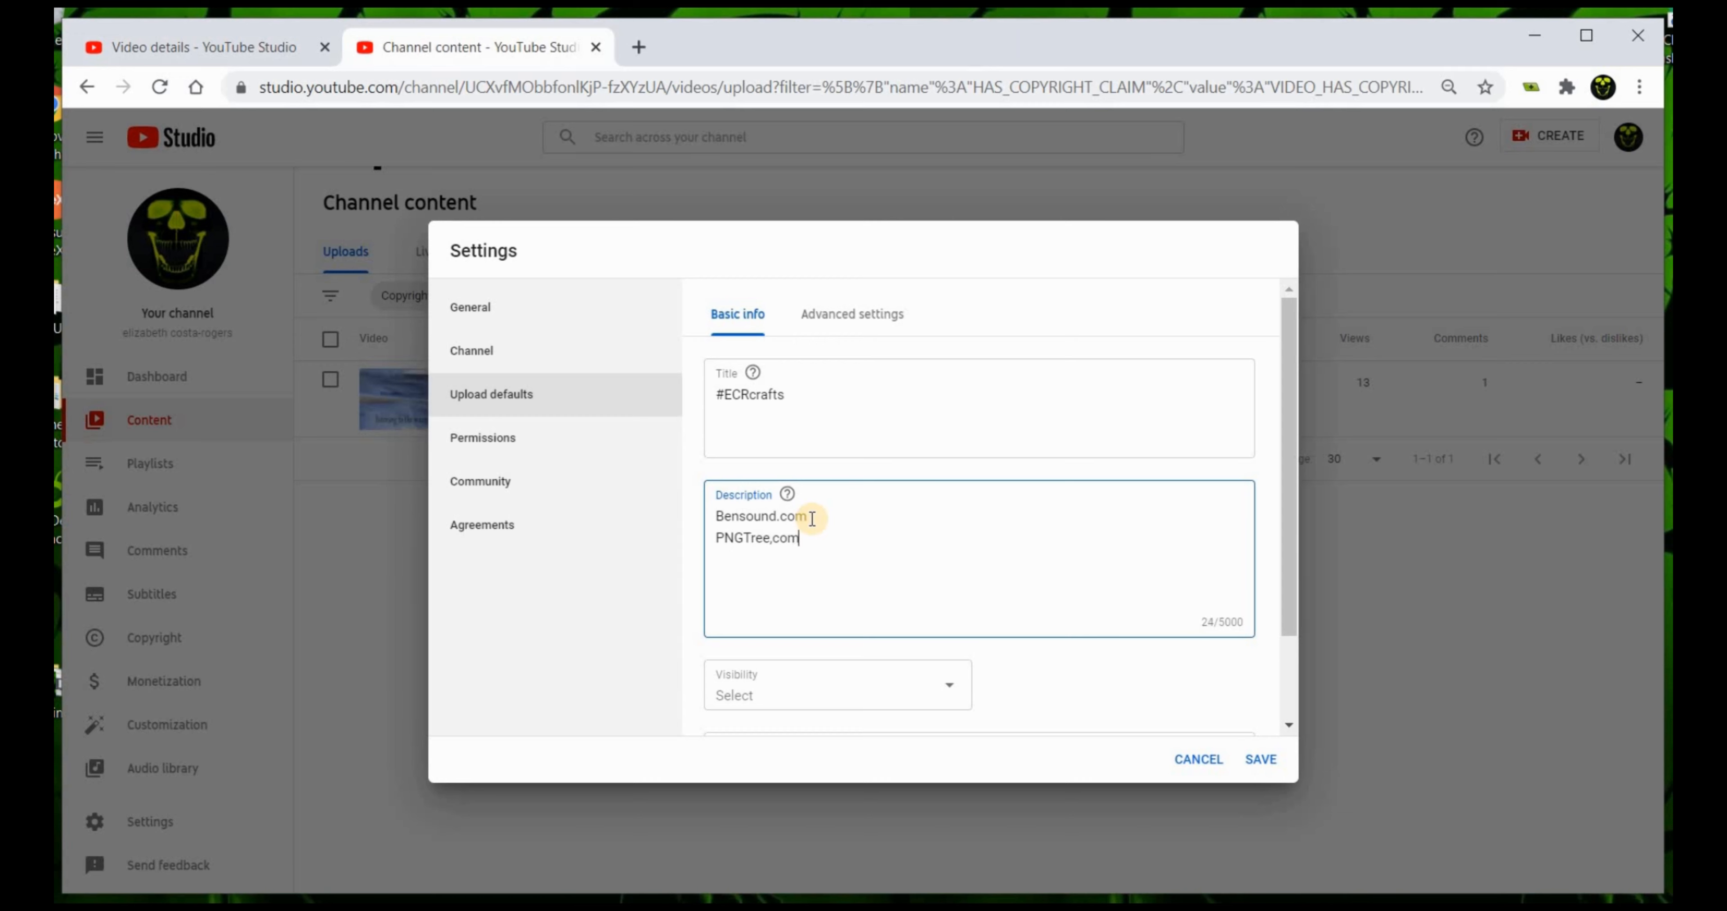
pyautogui.write('kmdf oaij')
pyautogui.click(811, 518)
pyautogui.write('kfmalmolk')
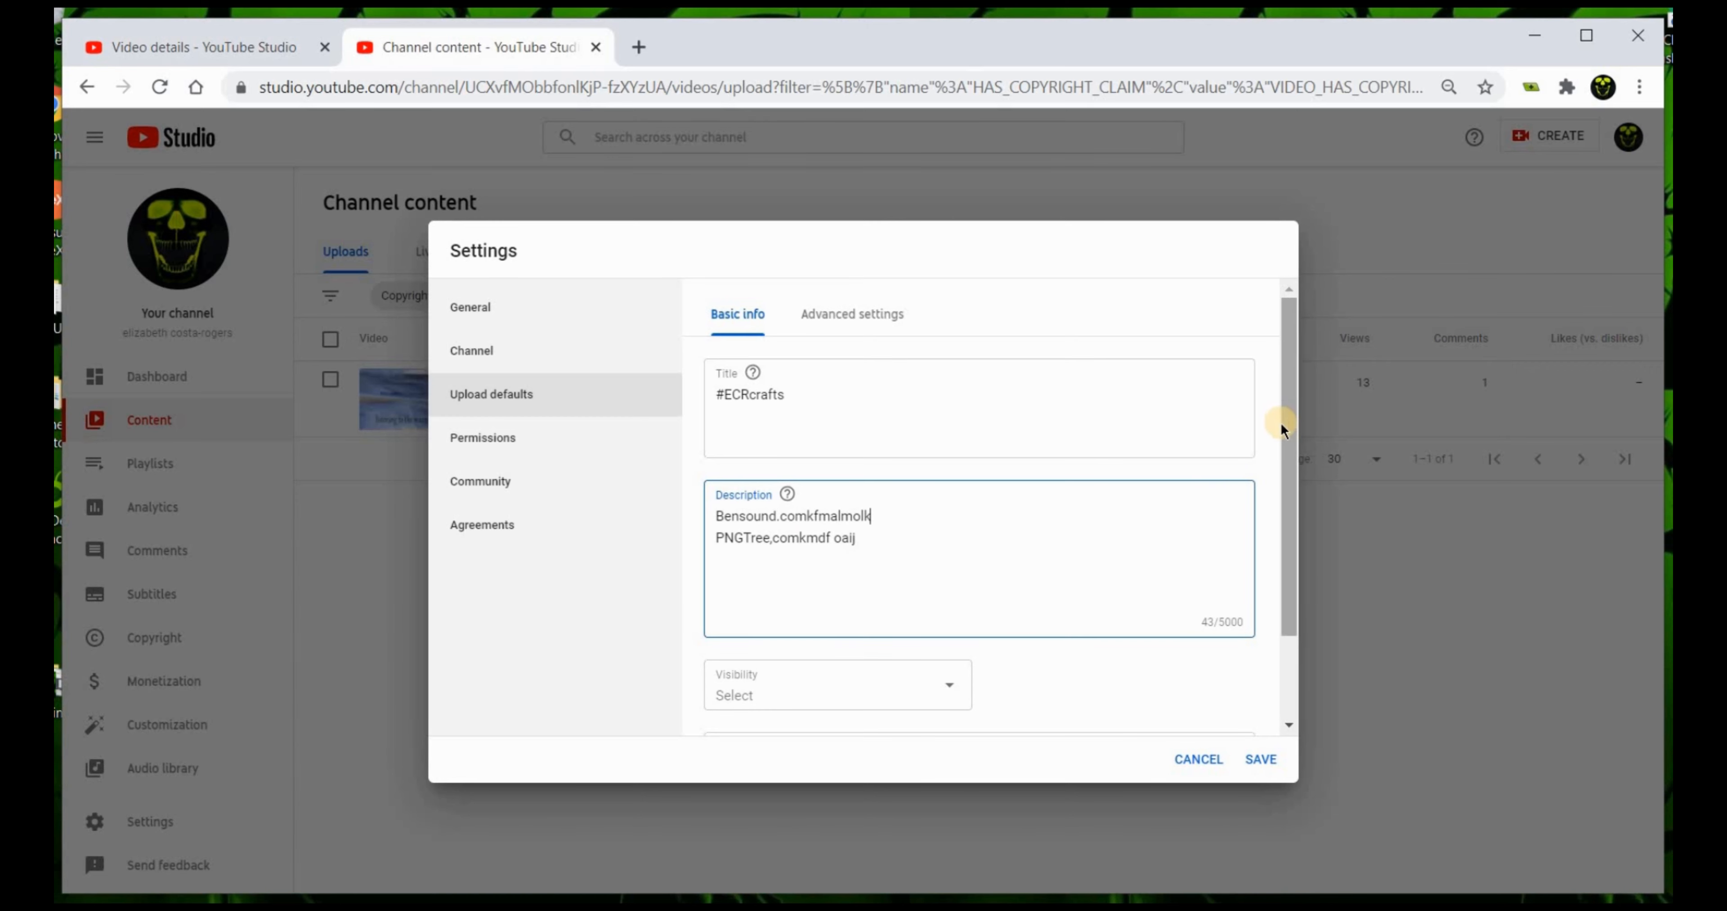
# Set the default visibility for uploads to Public
pyautogui.moveTo(1286, 494); pyautogui.dragTo(1282, 589)
pyautogui.click(947, 593)
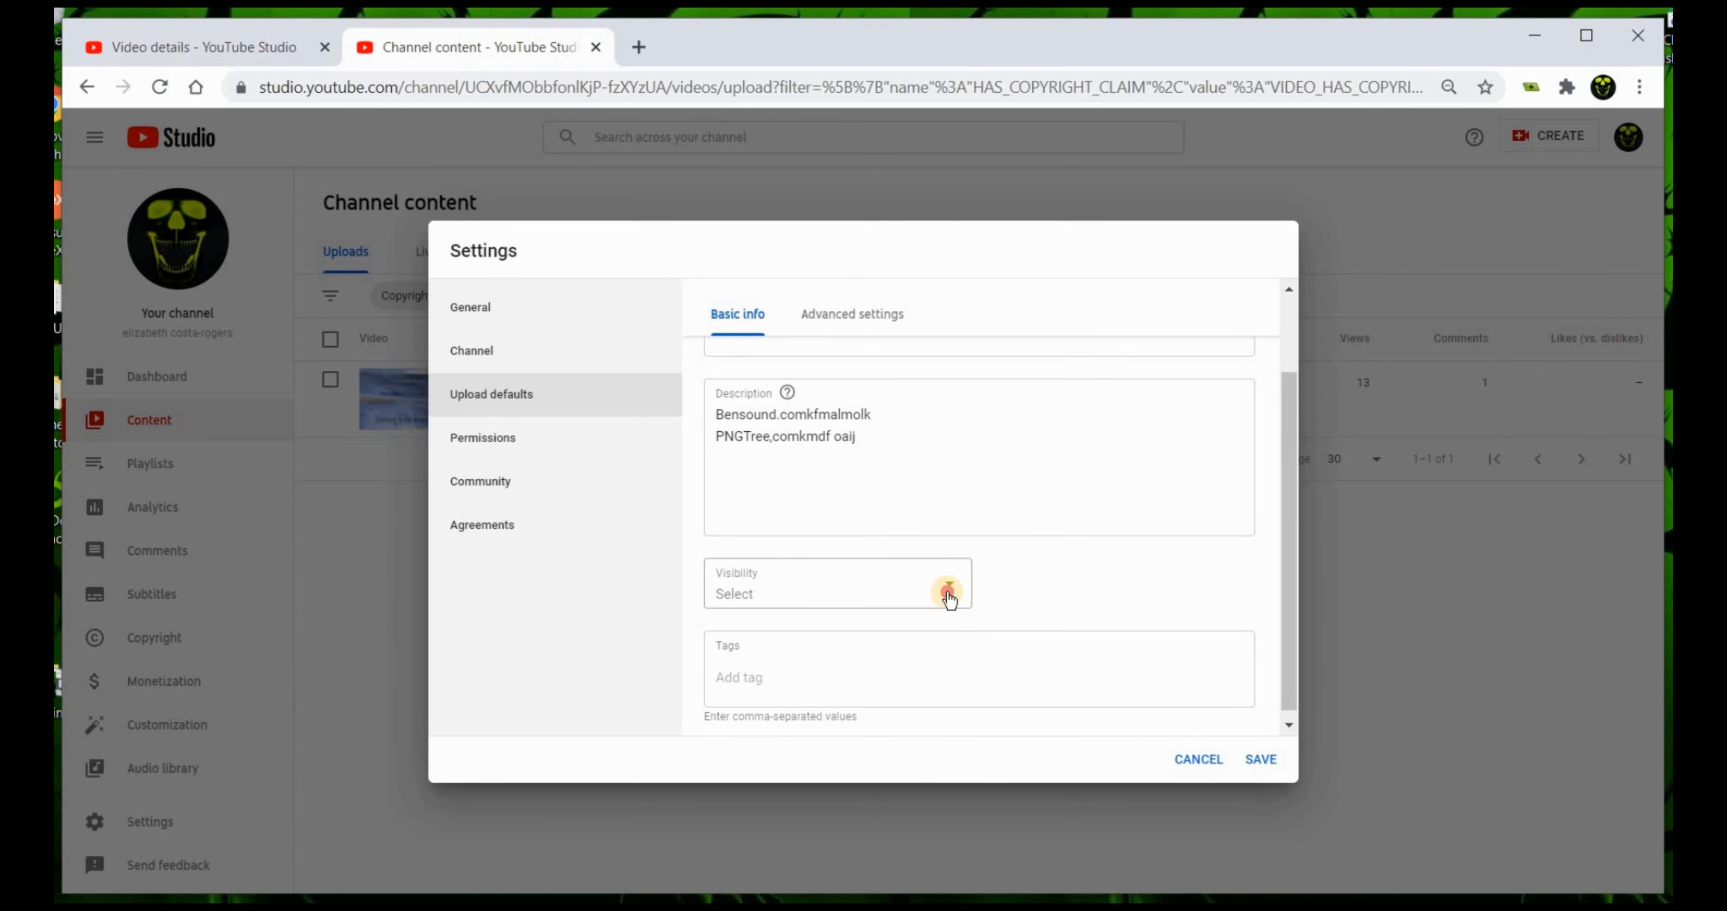
pyautogui.click(1301, 487)
pyautogui.click(809, 595)
pyautogui.click(753, 580)
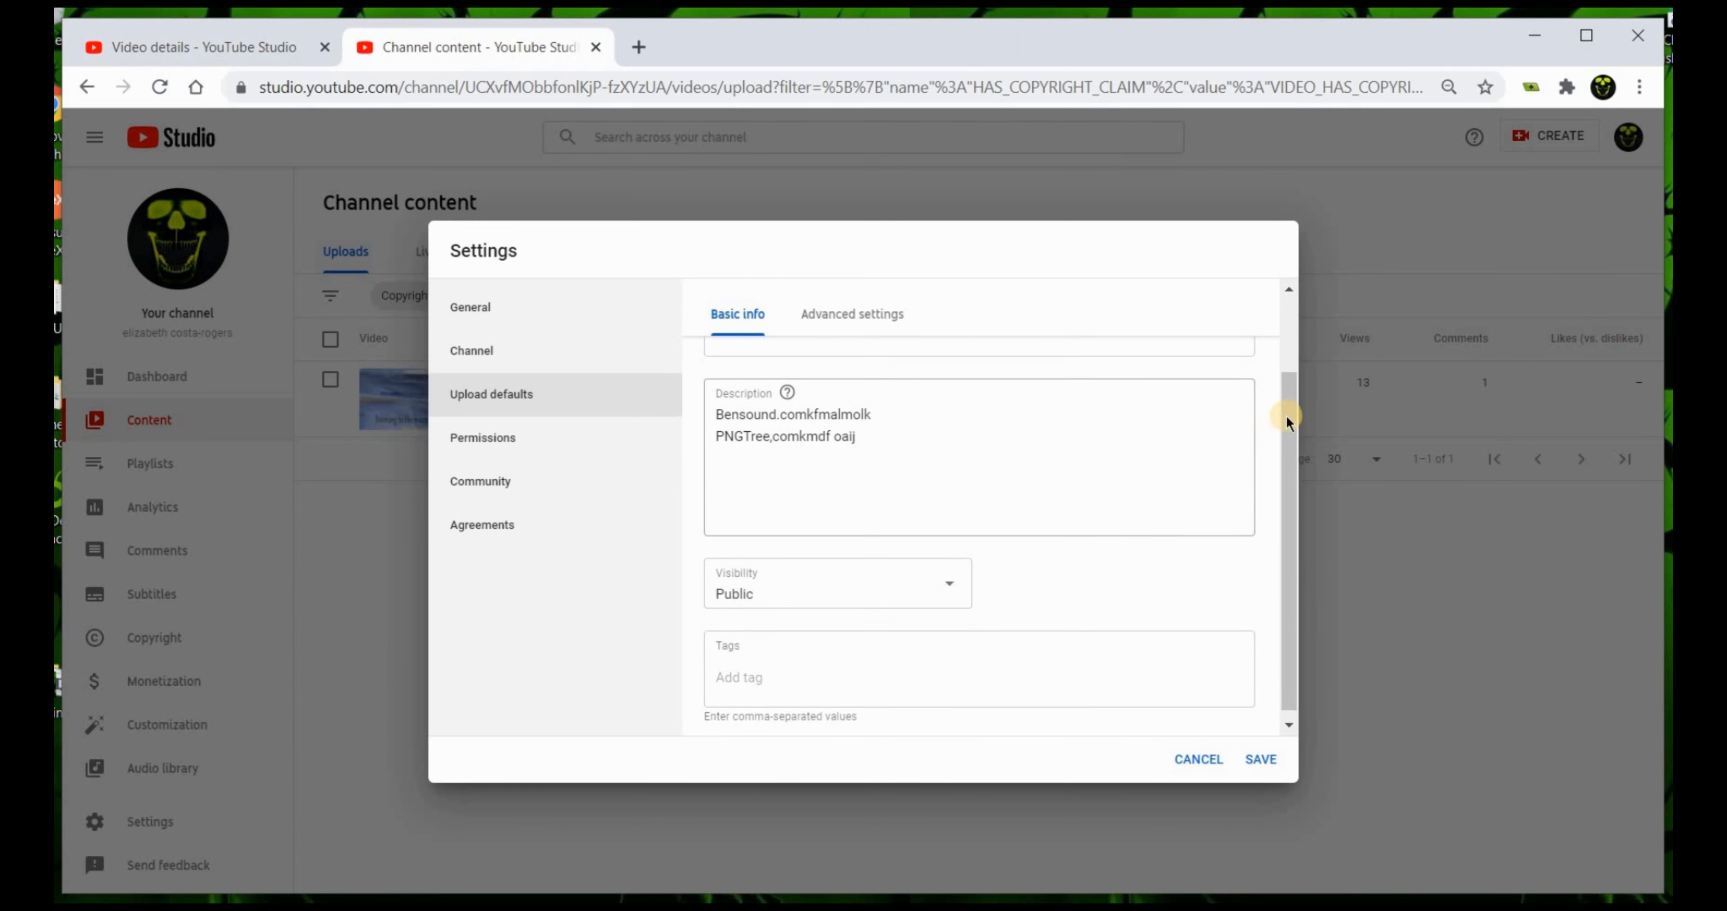
pyautogui.scroll(-1, 1219, 556)
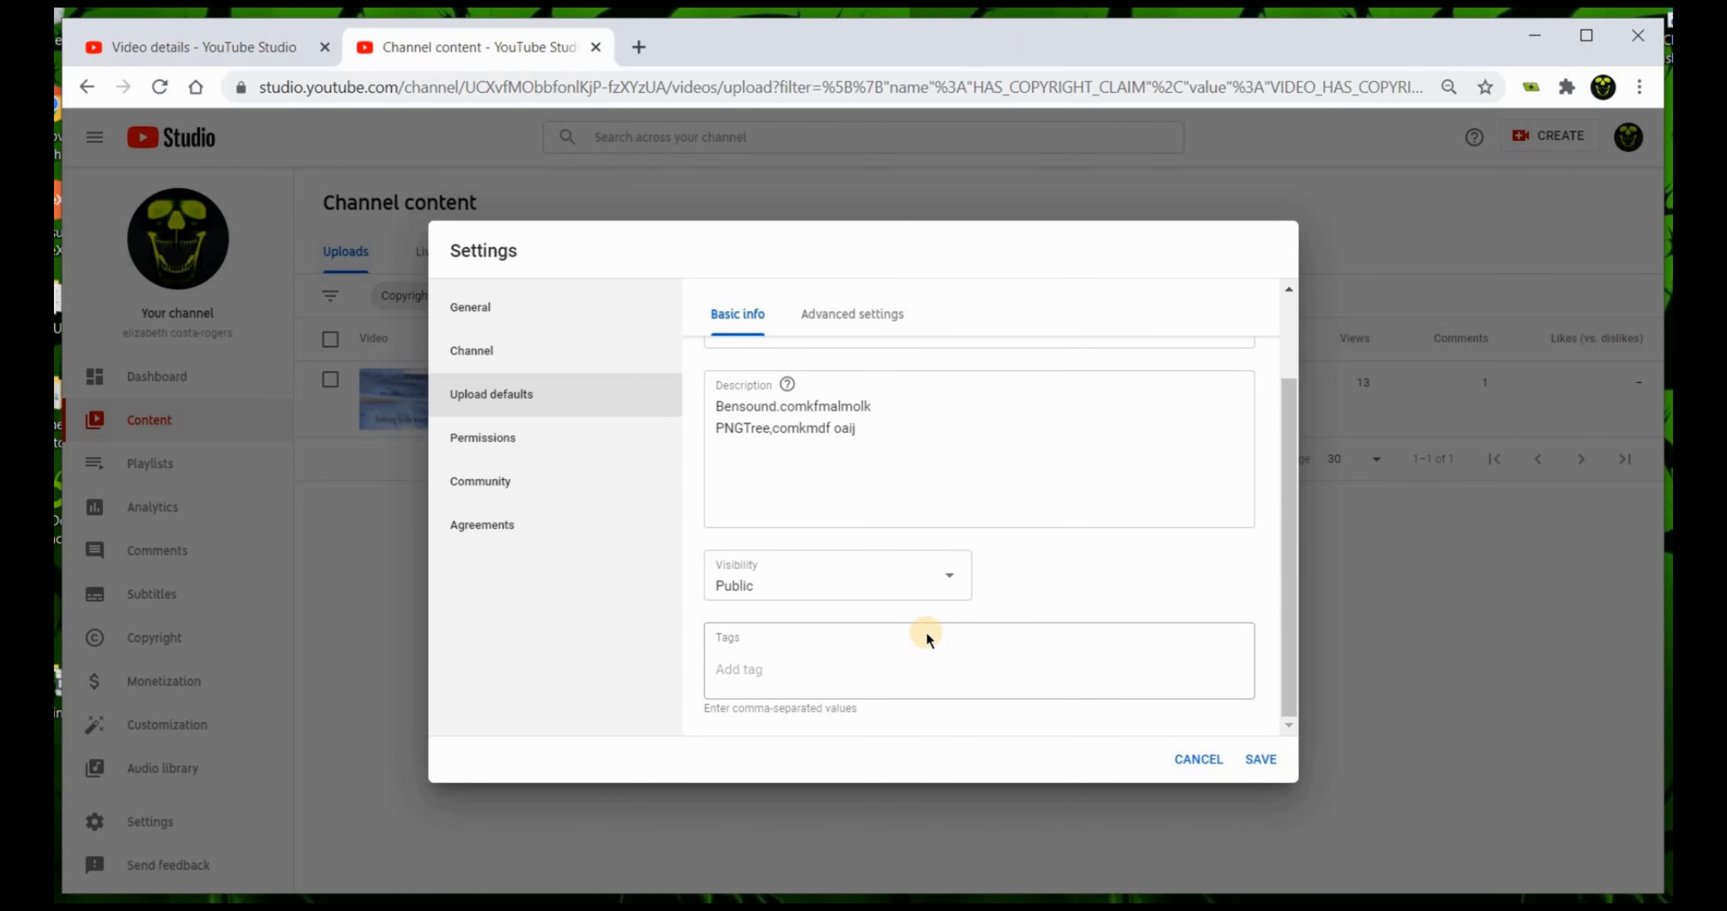
# Add the default upload tags "shopping", "painting", "drawing" and "foiling"
pyautogui.click(754, 673)
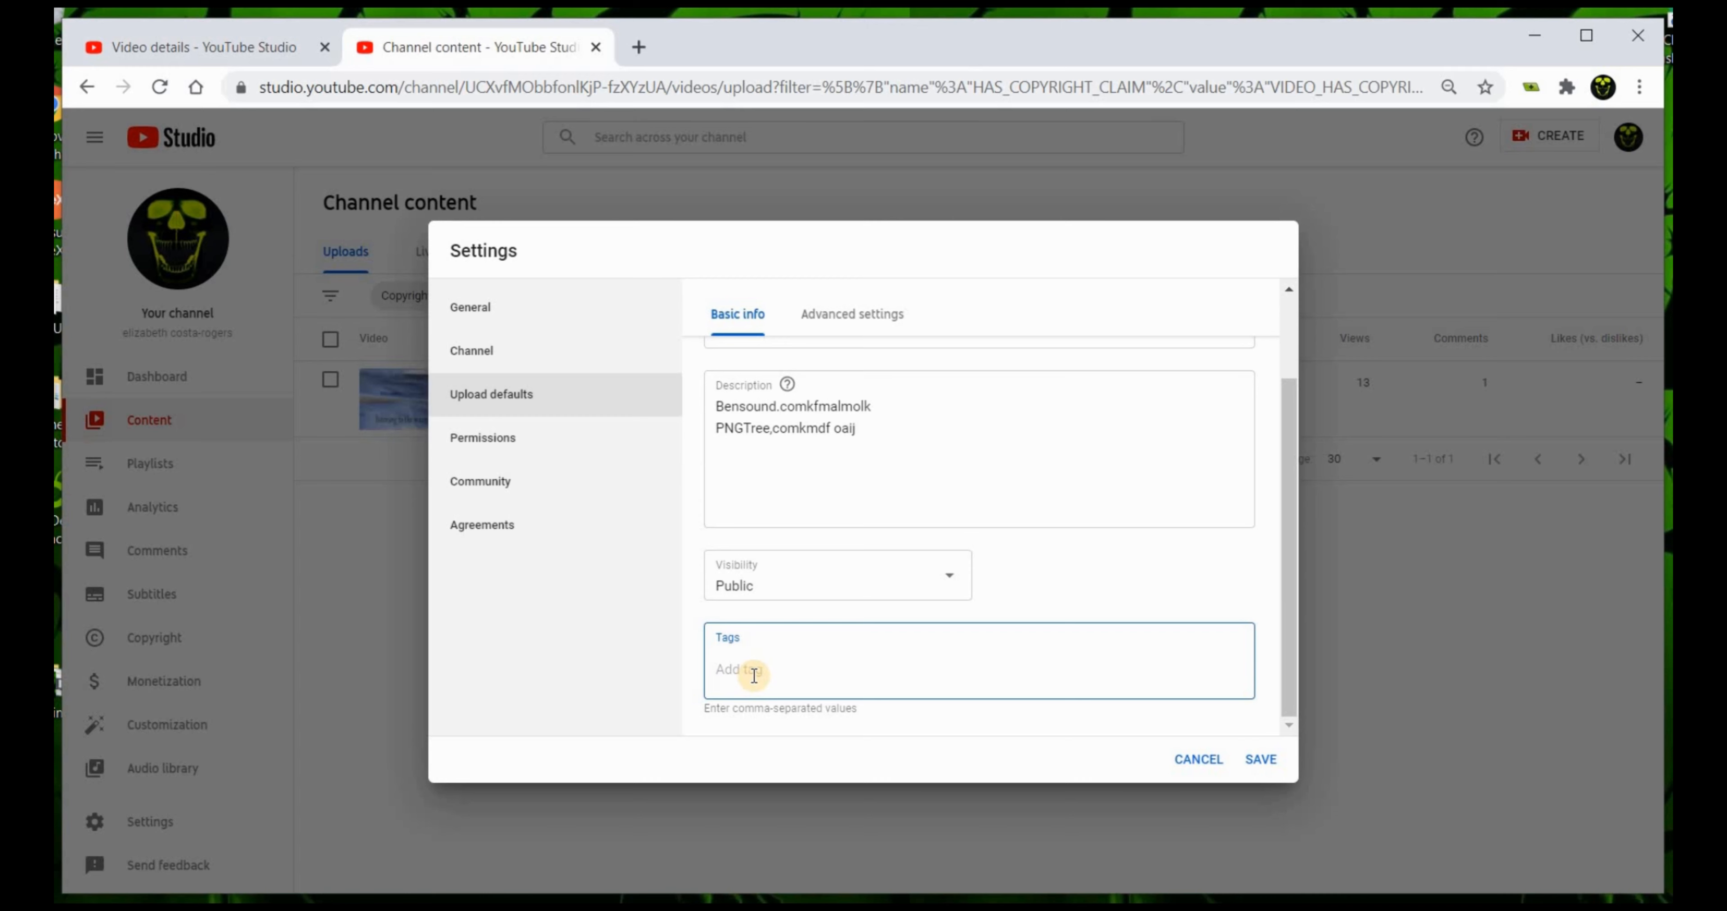
pyautogui.write('shopping')
pyautogui.press('Return')
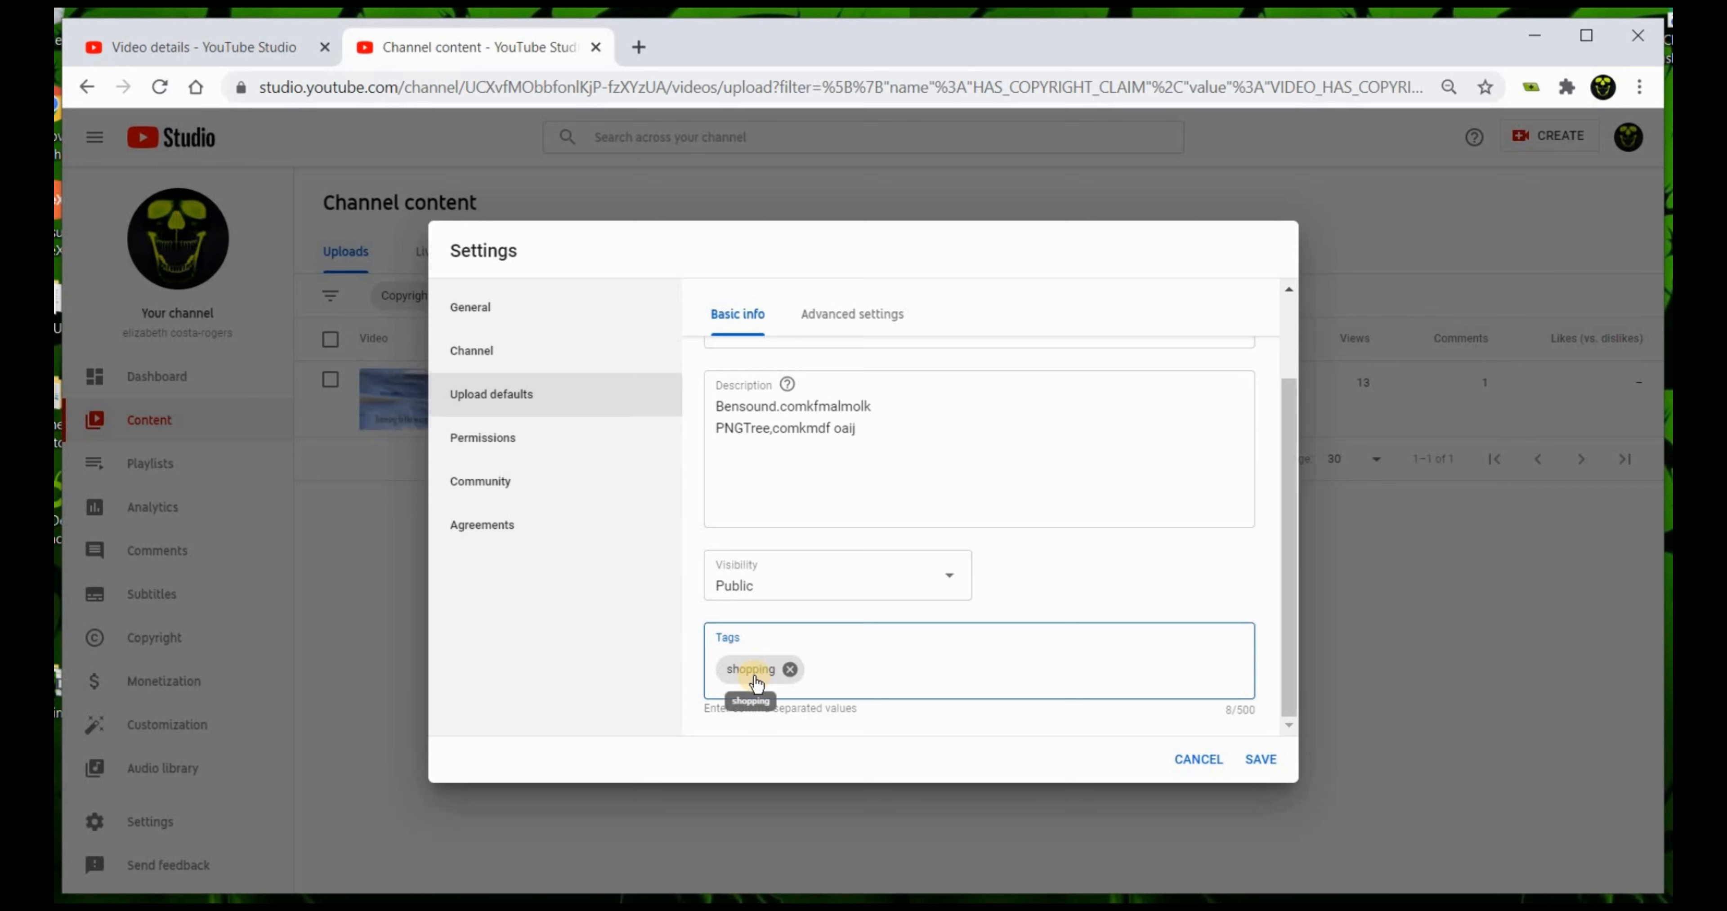
pyautogui.write('painting')
pyautogui.press('Return')
pyautogui.write('drawing')
pyautogui.press('Return')
pyautogui.write('foiliag')
pyautogui.press('BackSpace')
pyautogui.press('BackSpace')
pyautogui.write('ng')
pyautogui.press('Return')
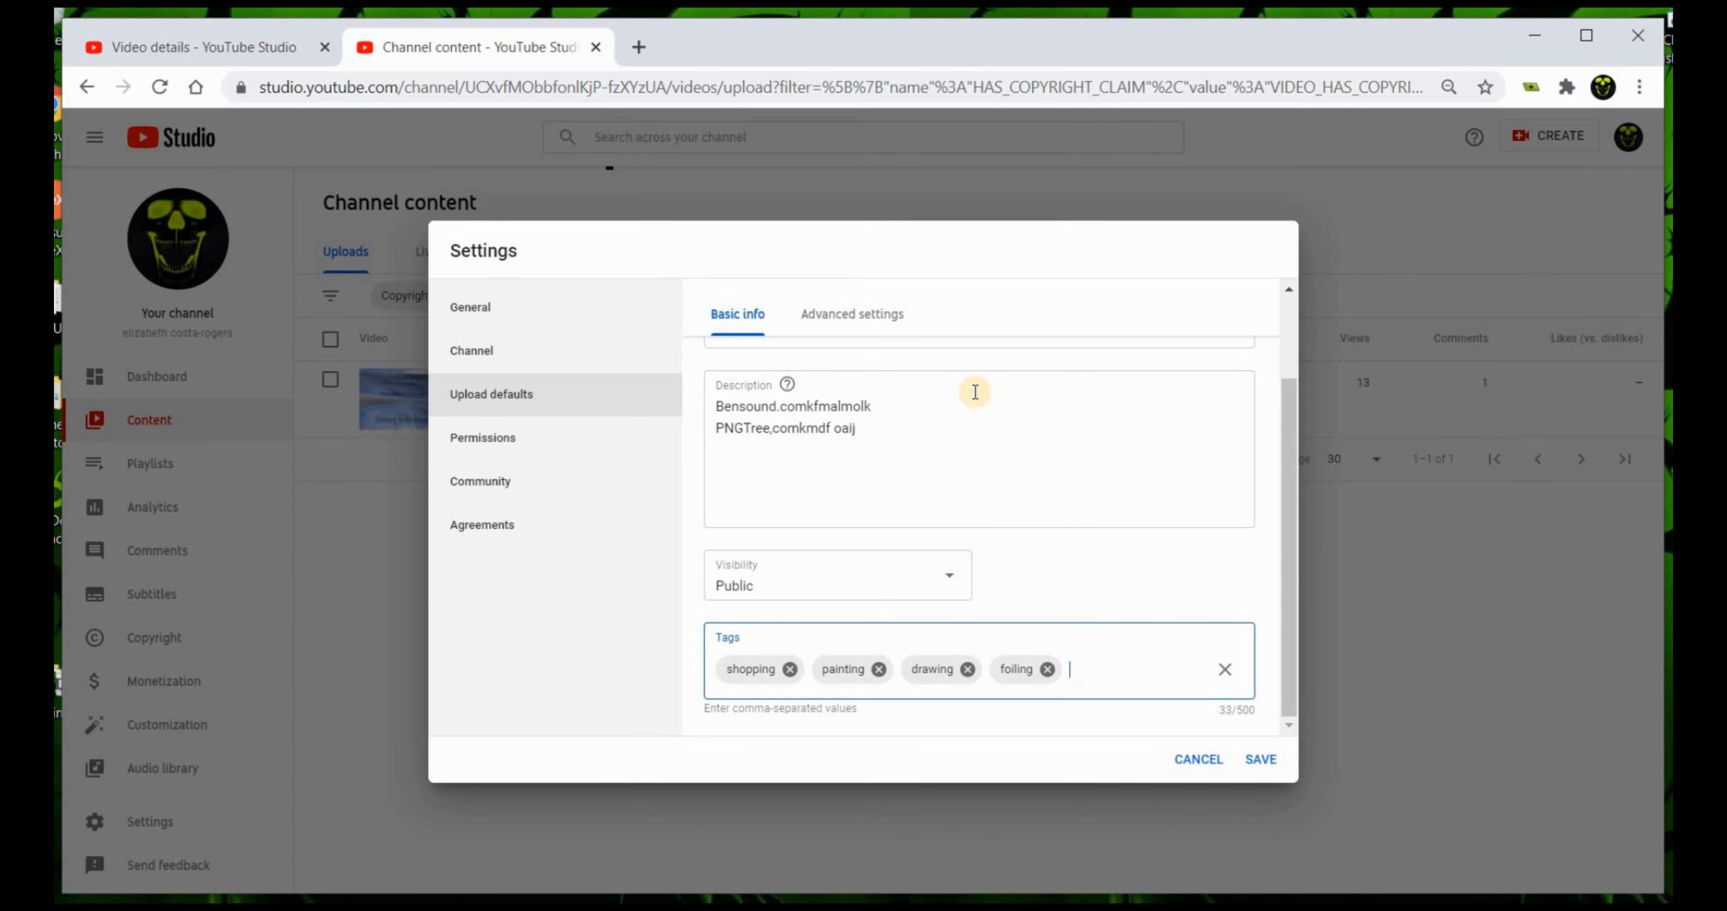
# Try to save the upload defaults, and discard the changes while closing the settings
pyautogui.click(1262, 762)
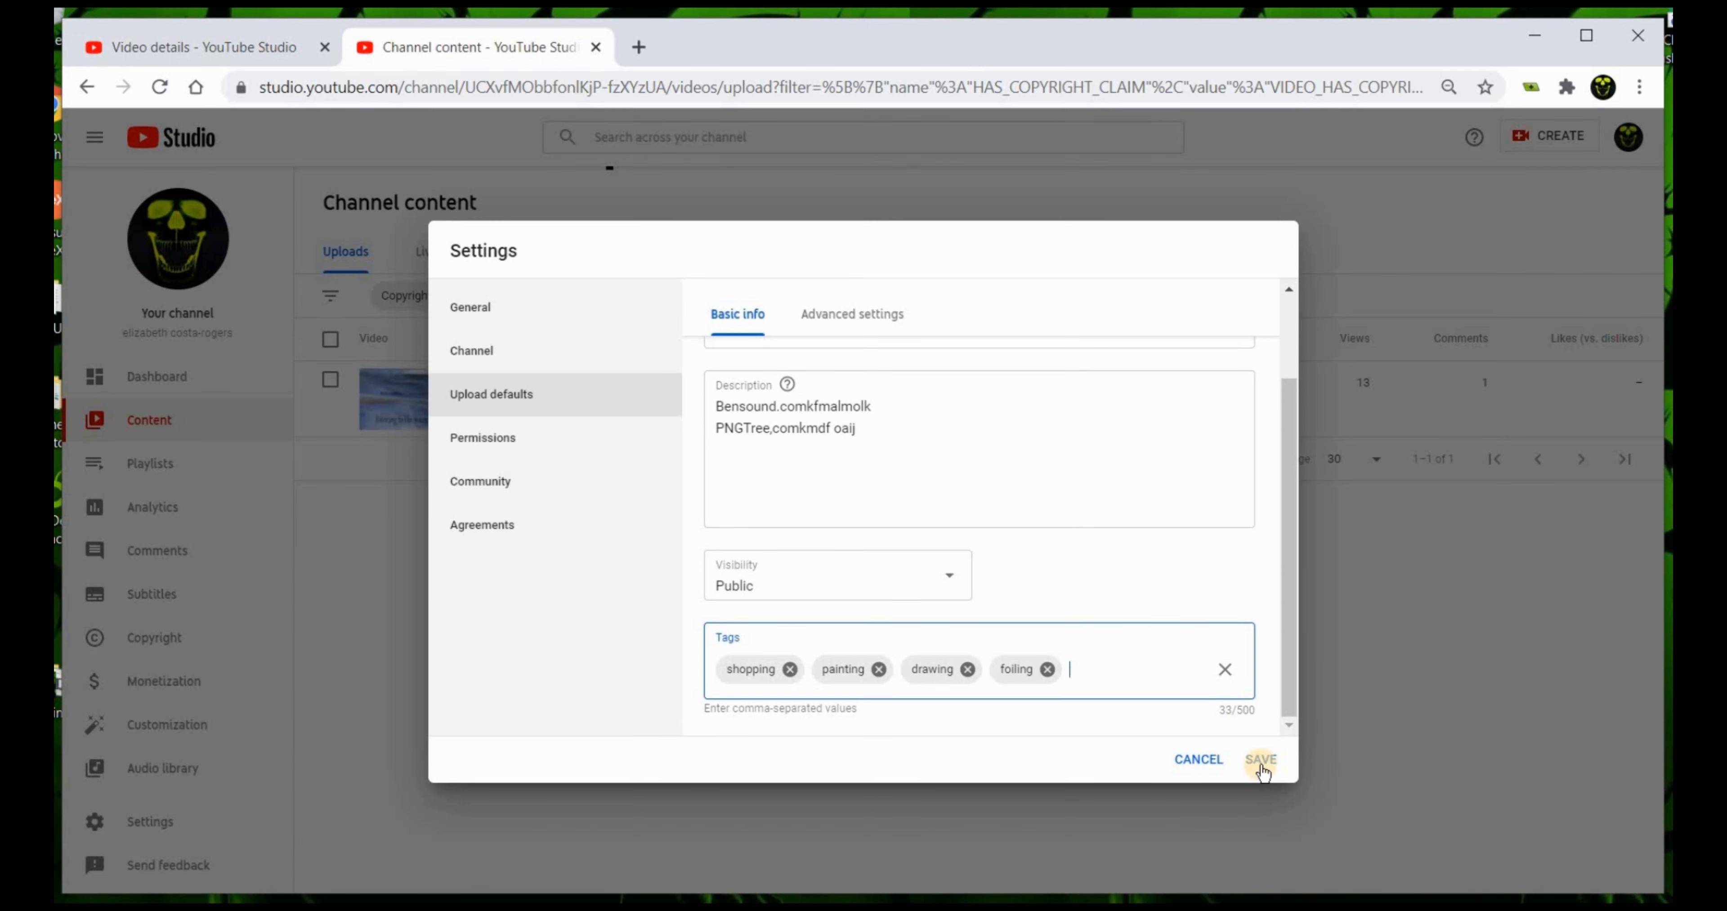
pyautogui.click(1198, 769)
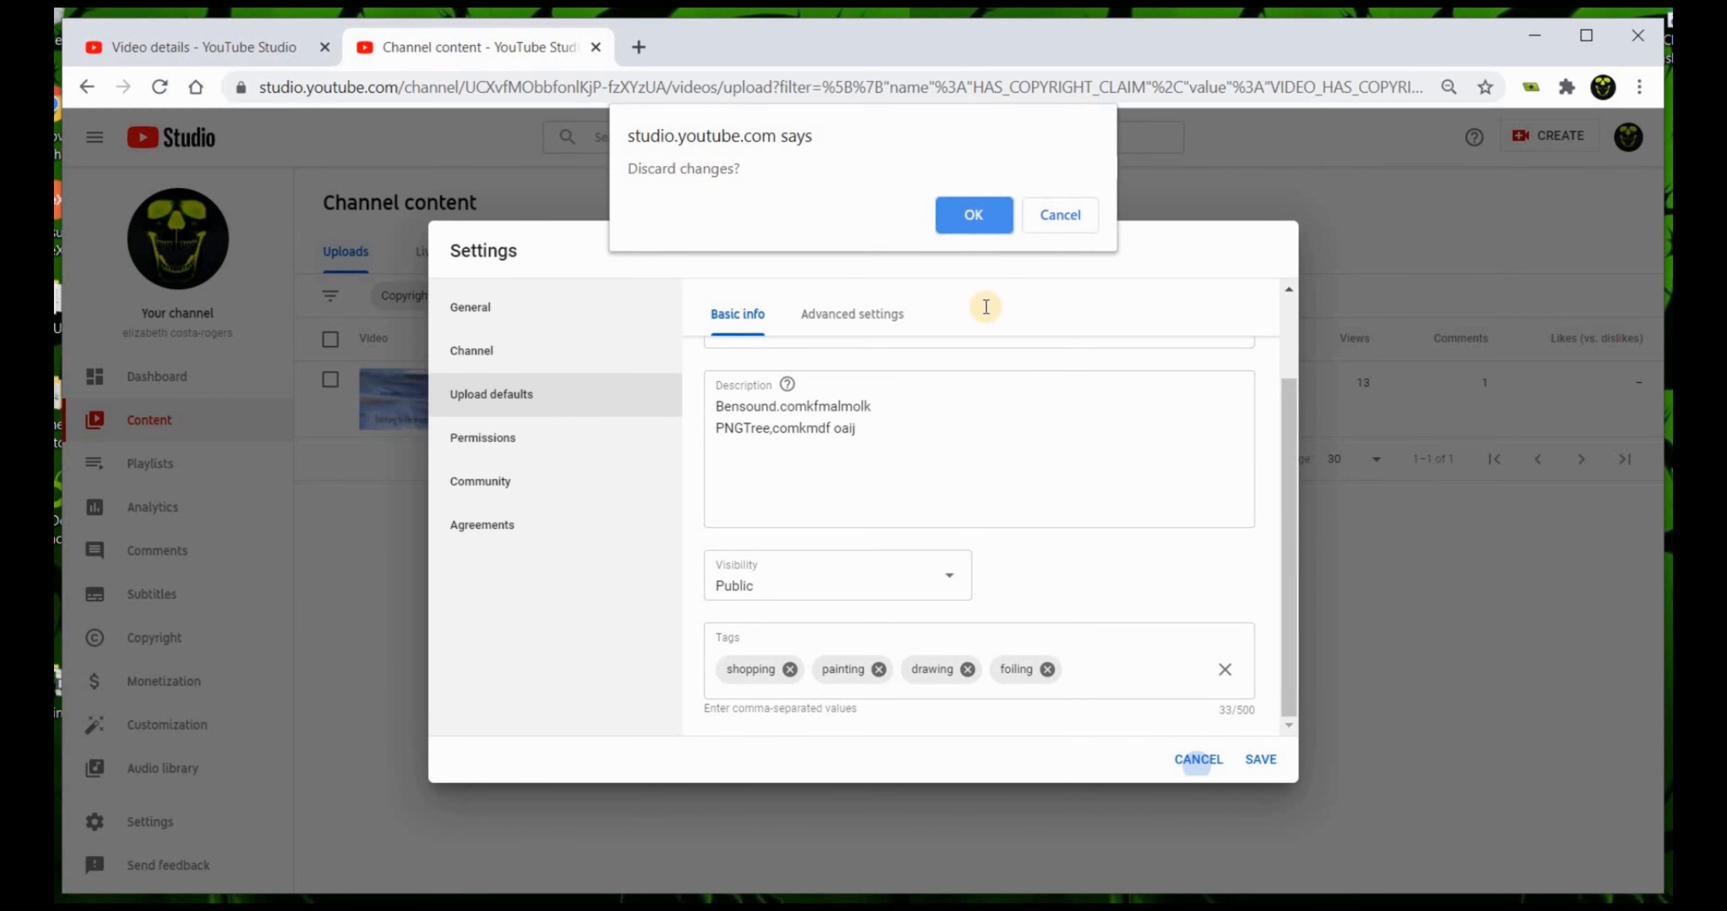
pyautogui.click(978, 221)
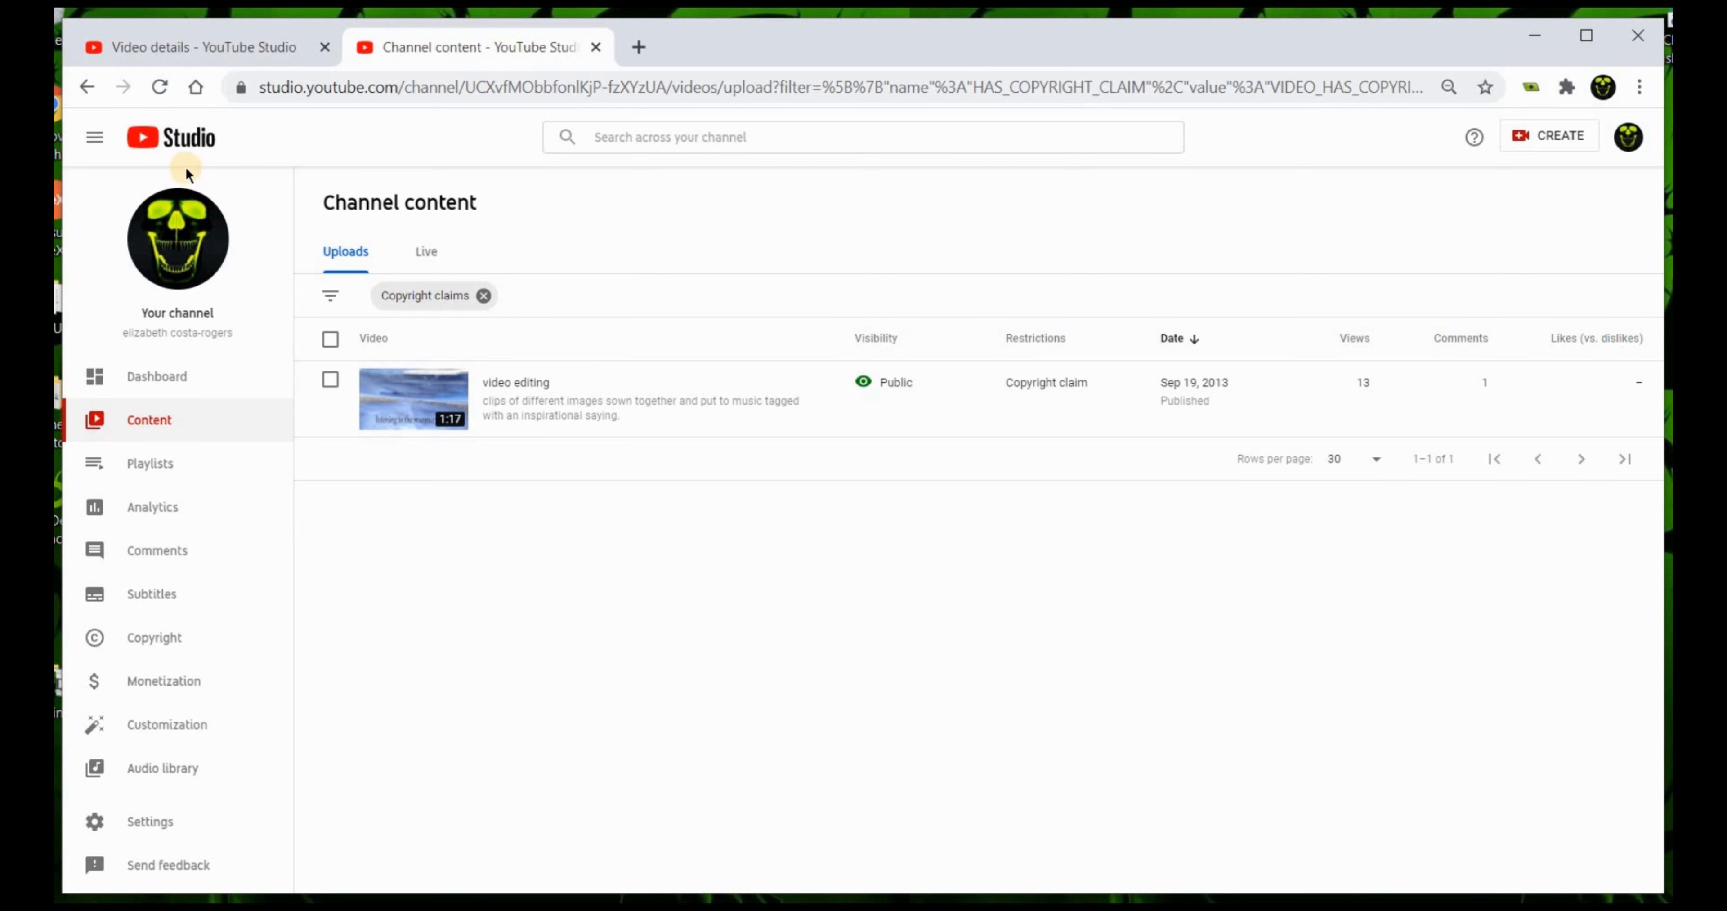
# Examine the Channel settings' basic info, advanced audience options and both expanded feature eligibility sections, and close the settings
pyautogui.click(181, 830)
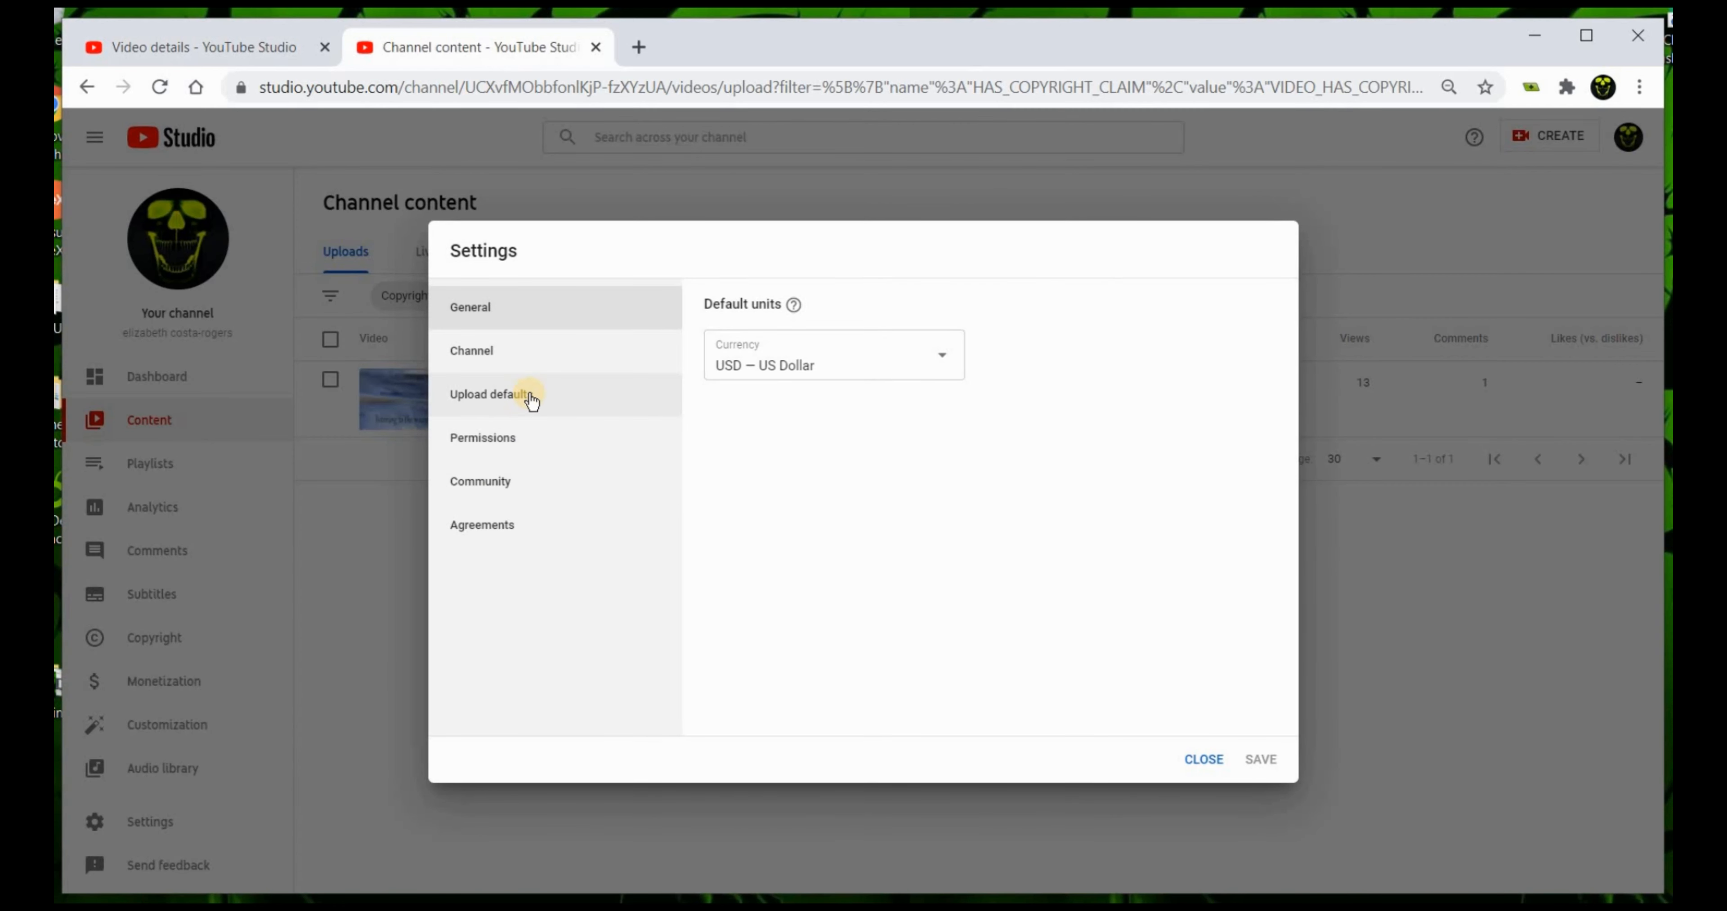
pyautogui.click(533, 354)
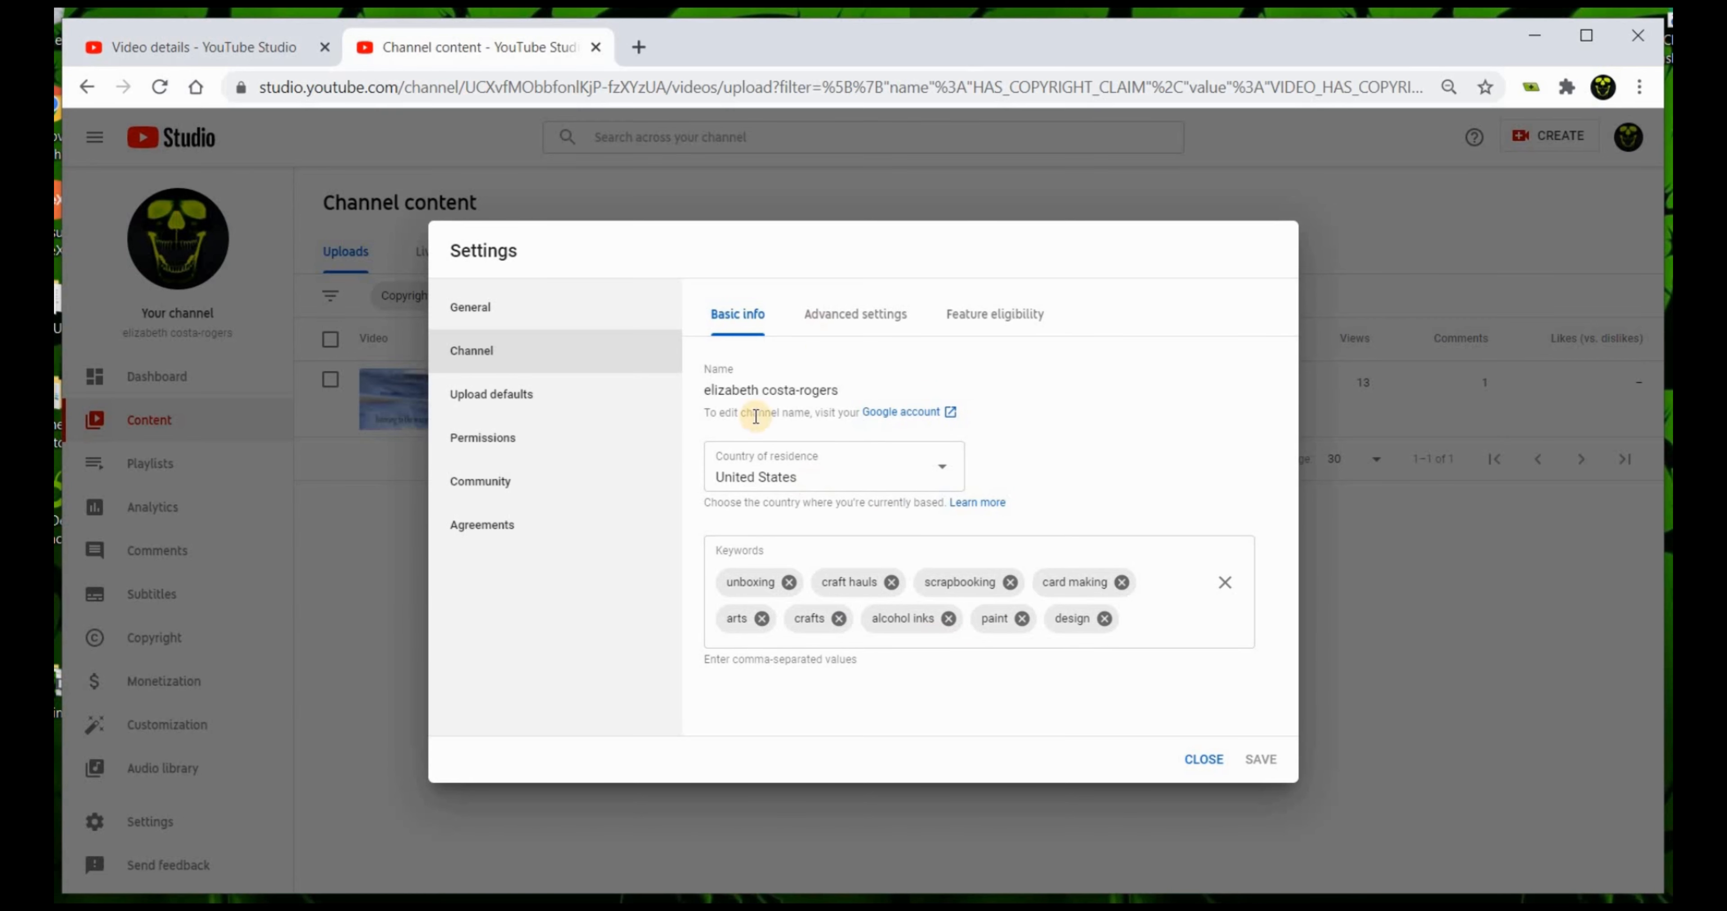
pyautogui.click(856, 315)
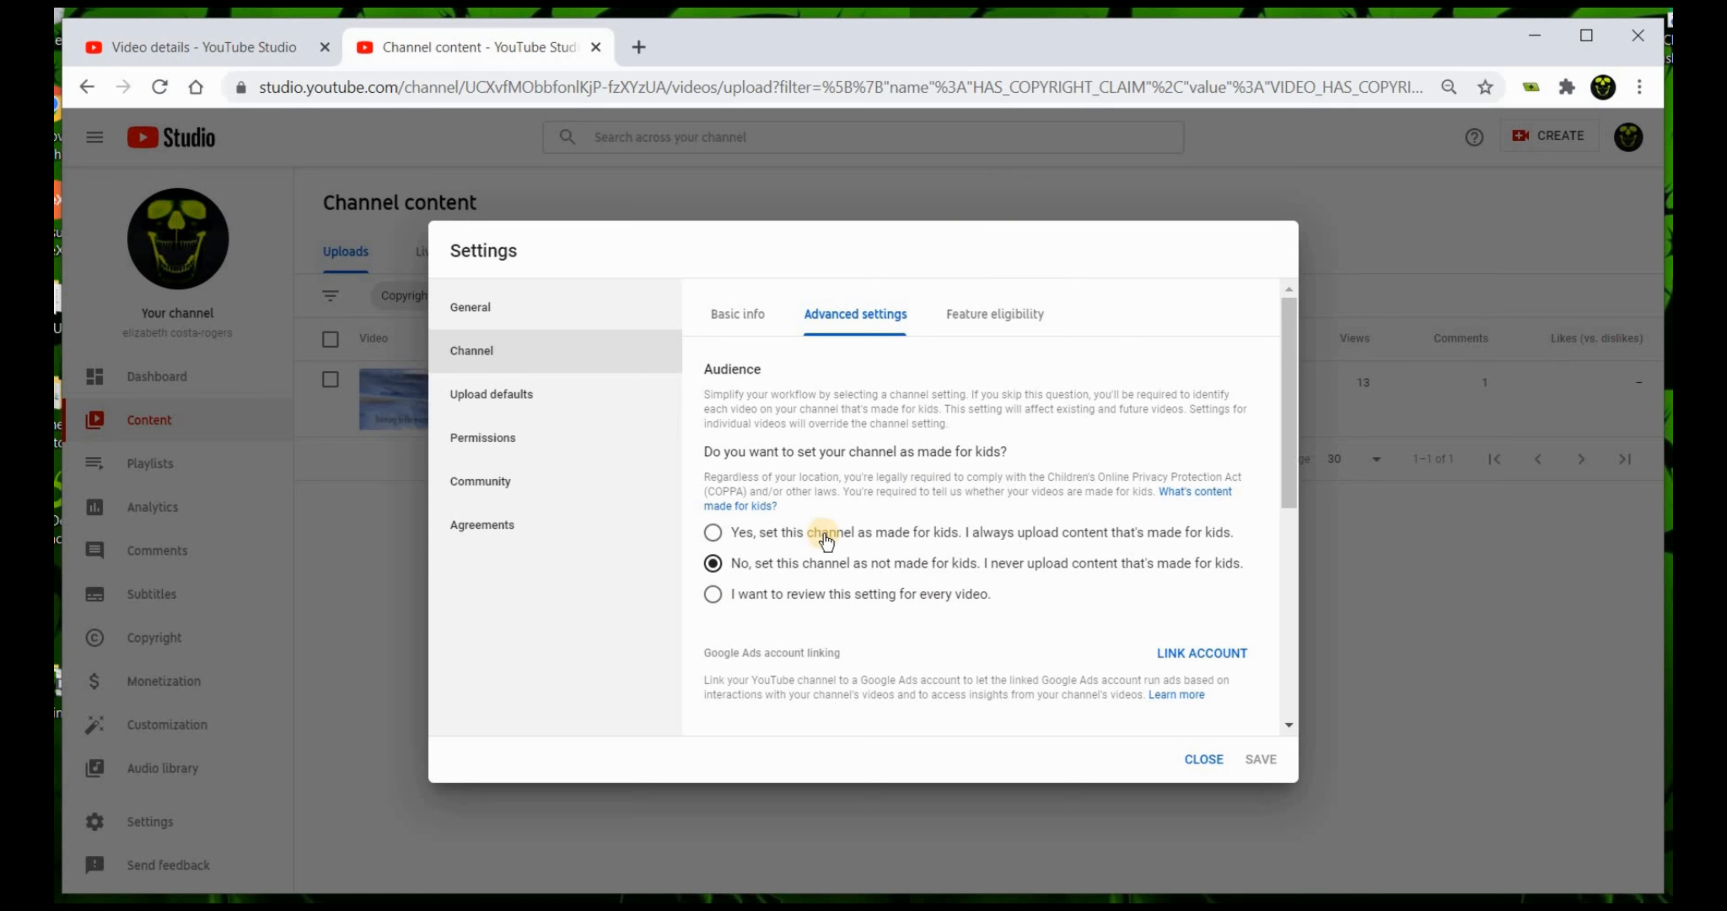
pyautogui.click(998, 312)
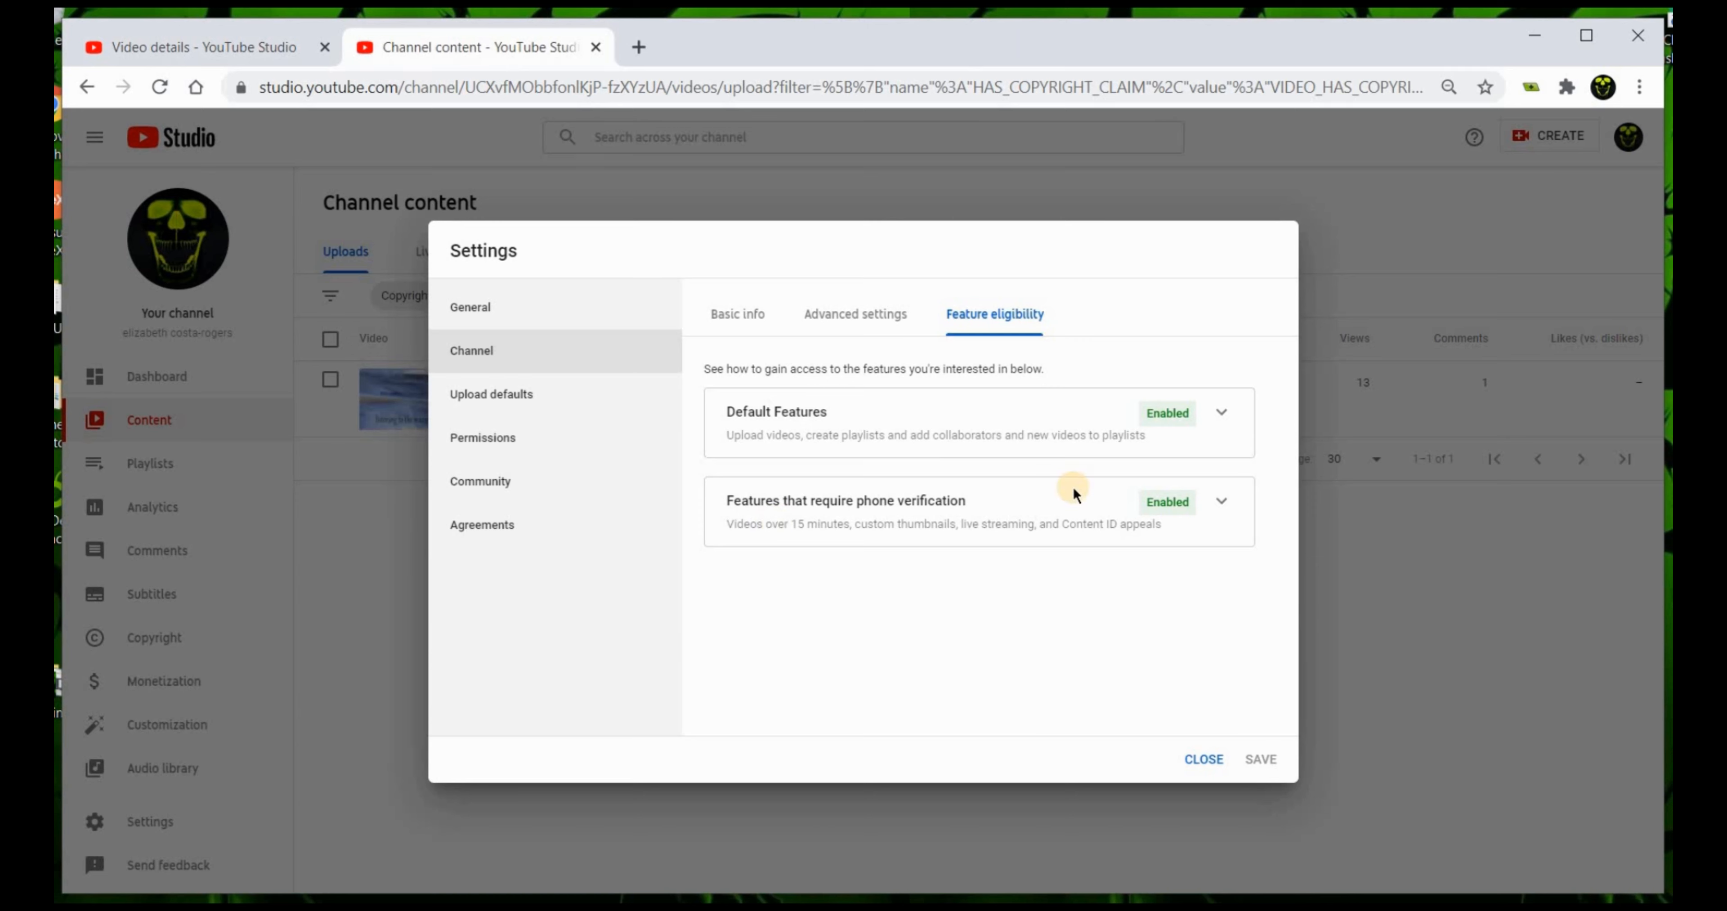
pyautogui.click(1219, 504)
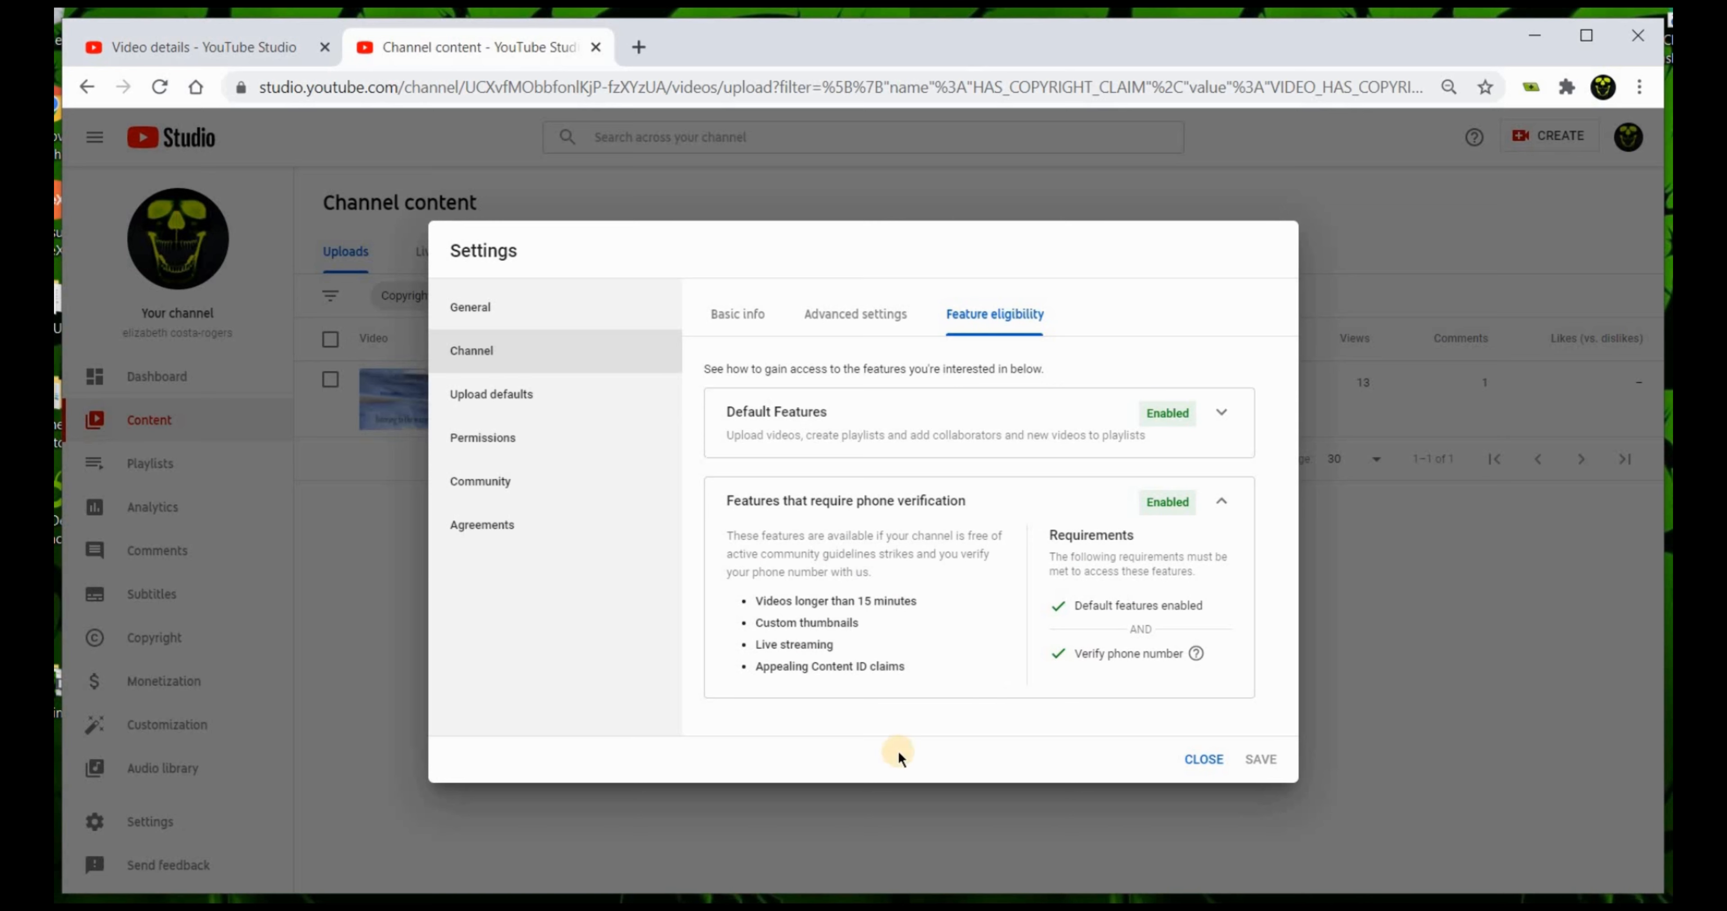
pyautogui.click(1222, 412)
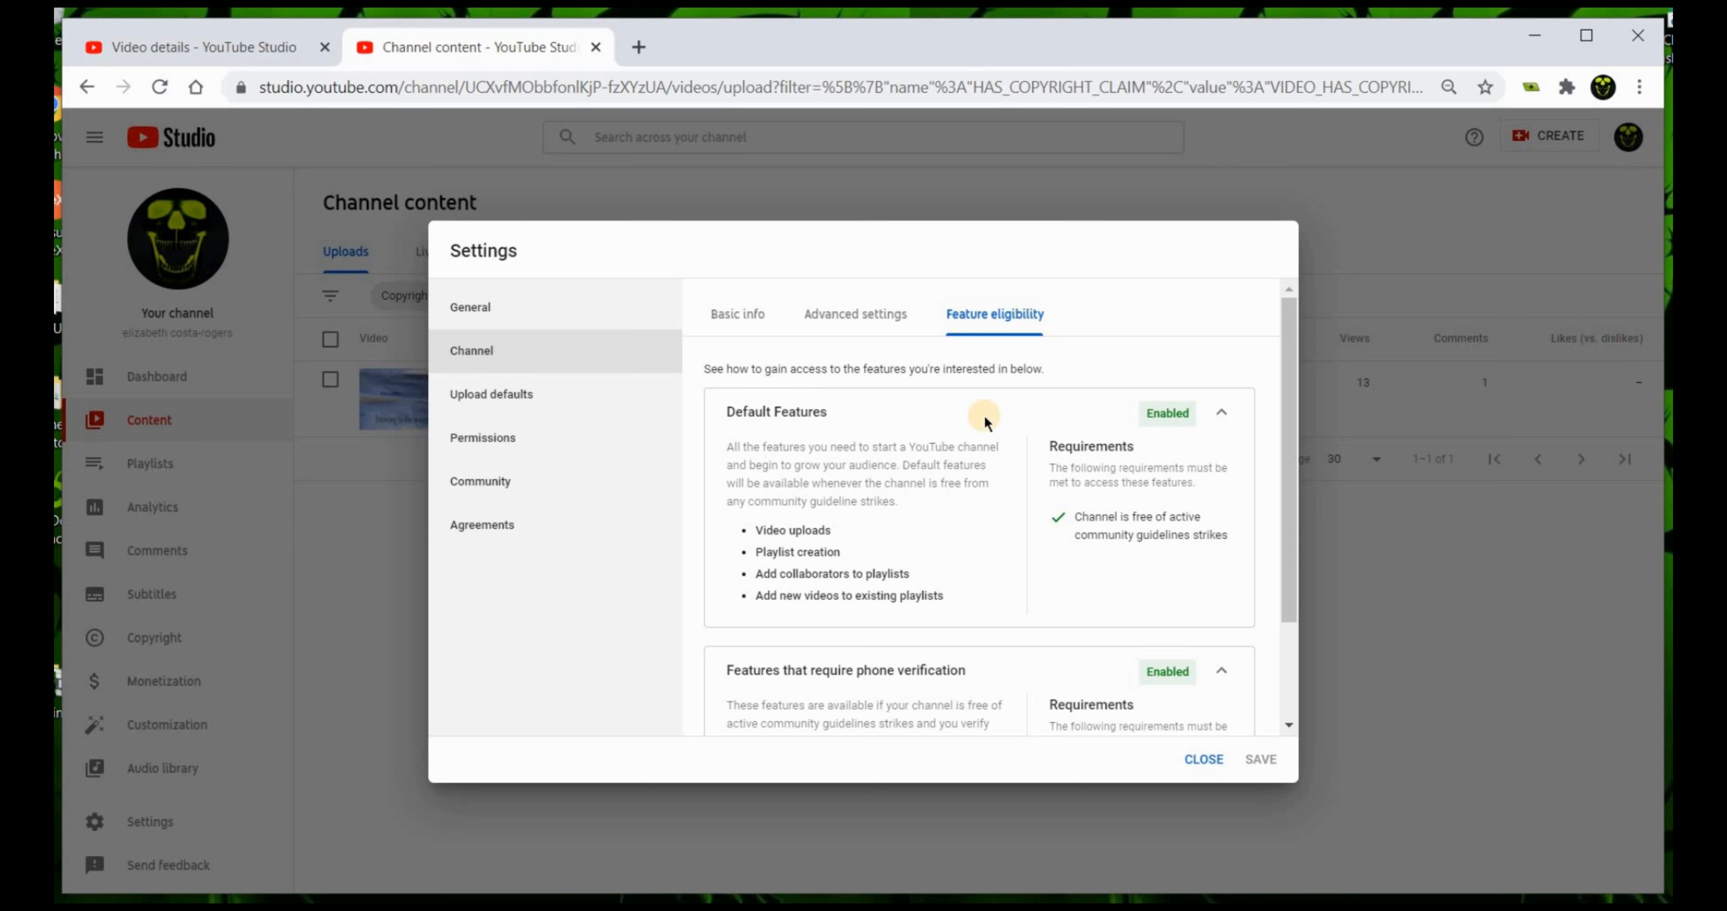
pyautogui.click(1209, 758)
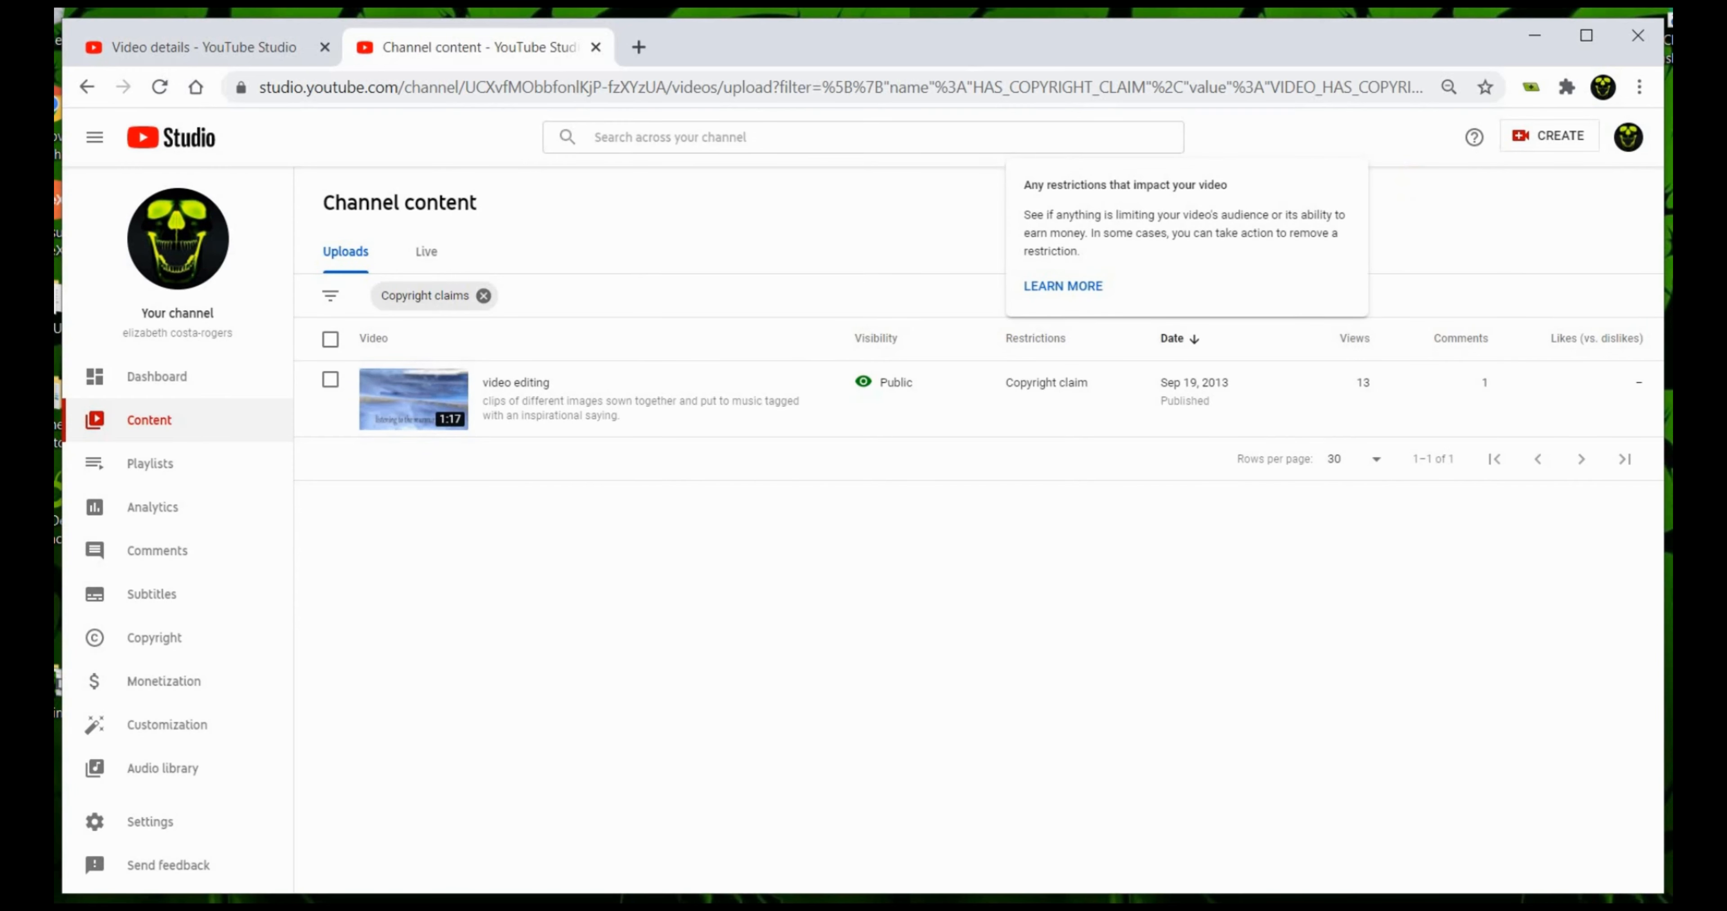
# Leave the Happy Happy Mail video details in the other browser tab and return to the full channel content list
pyautogui.click(247, 44)
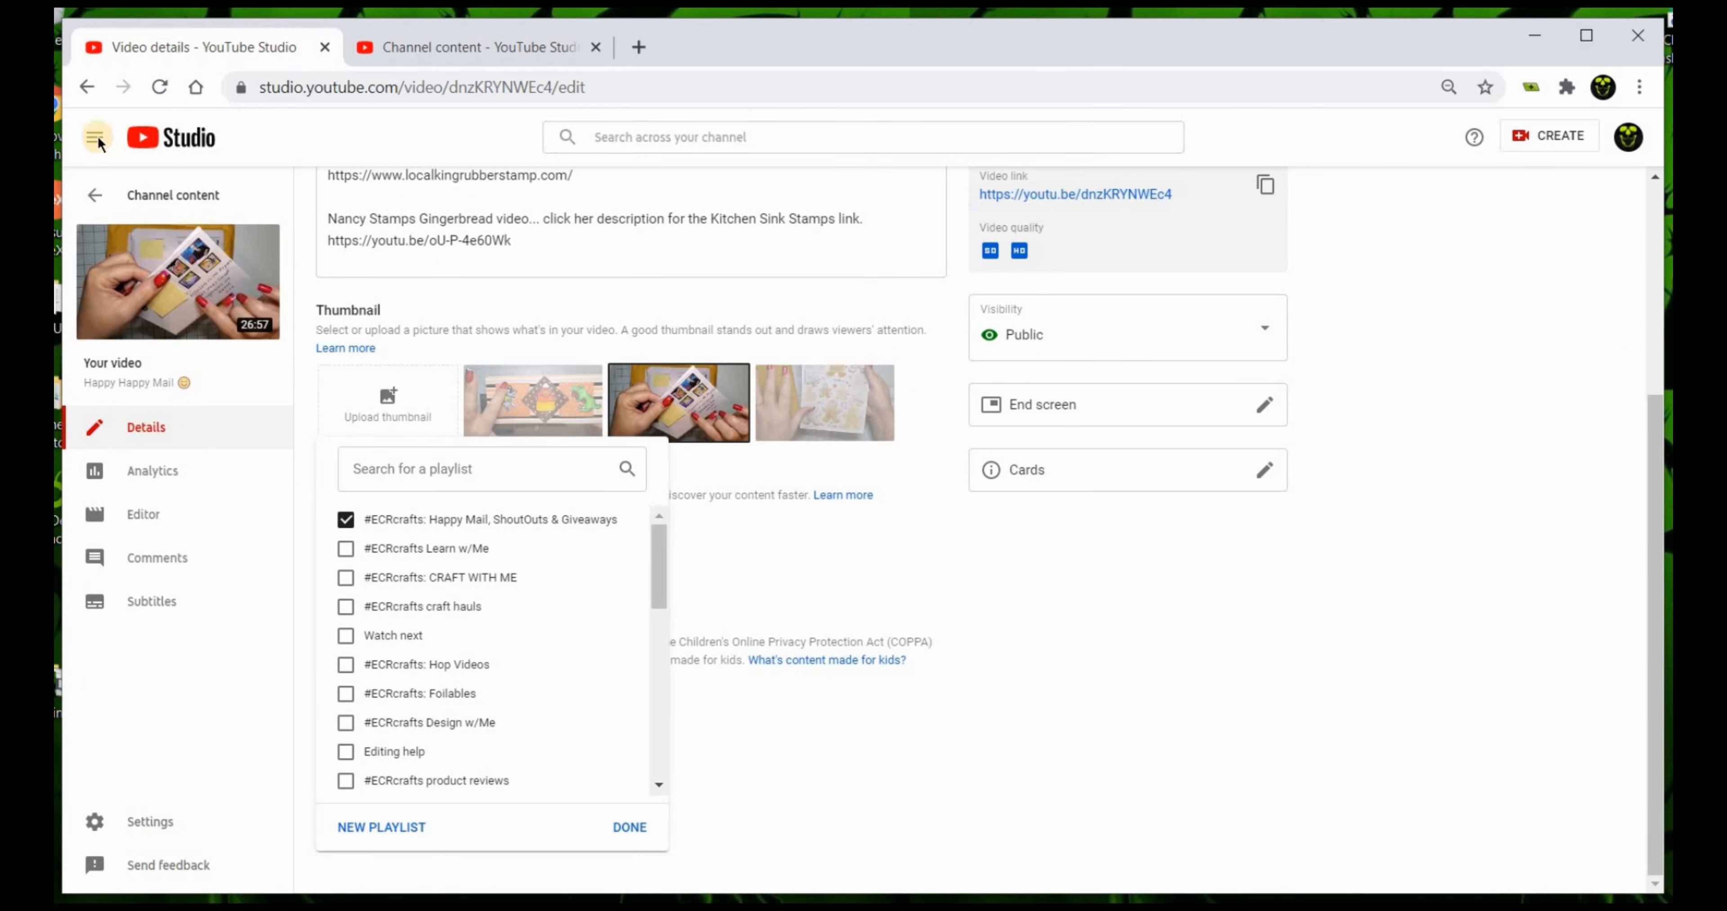
pyautogui.click(93, 198)
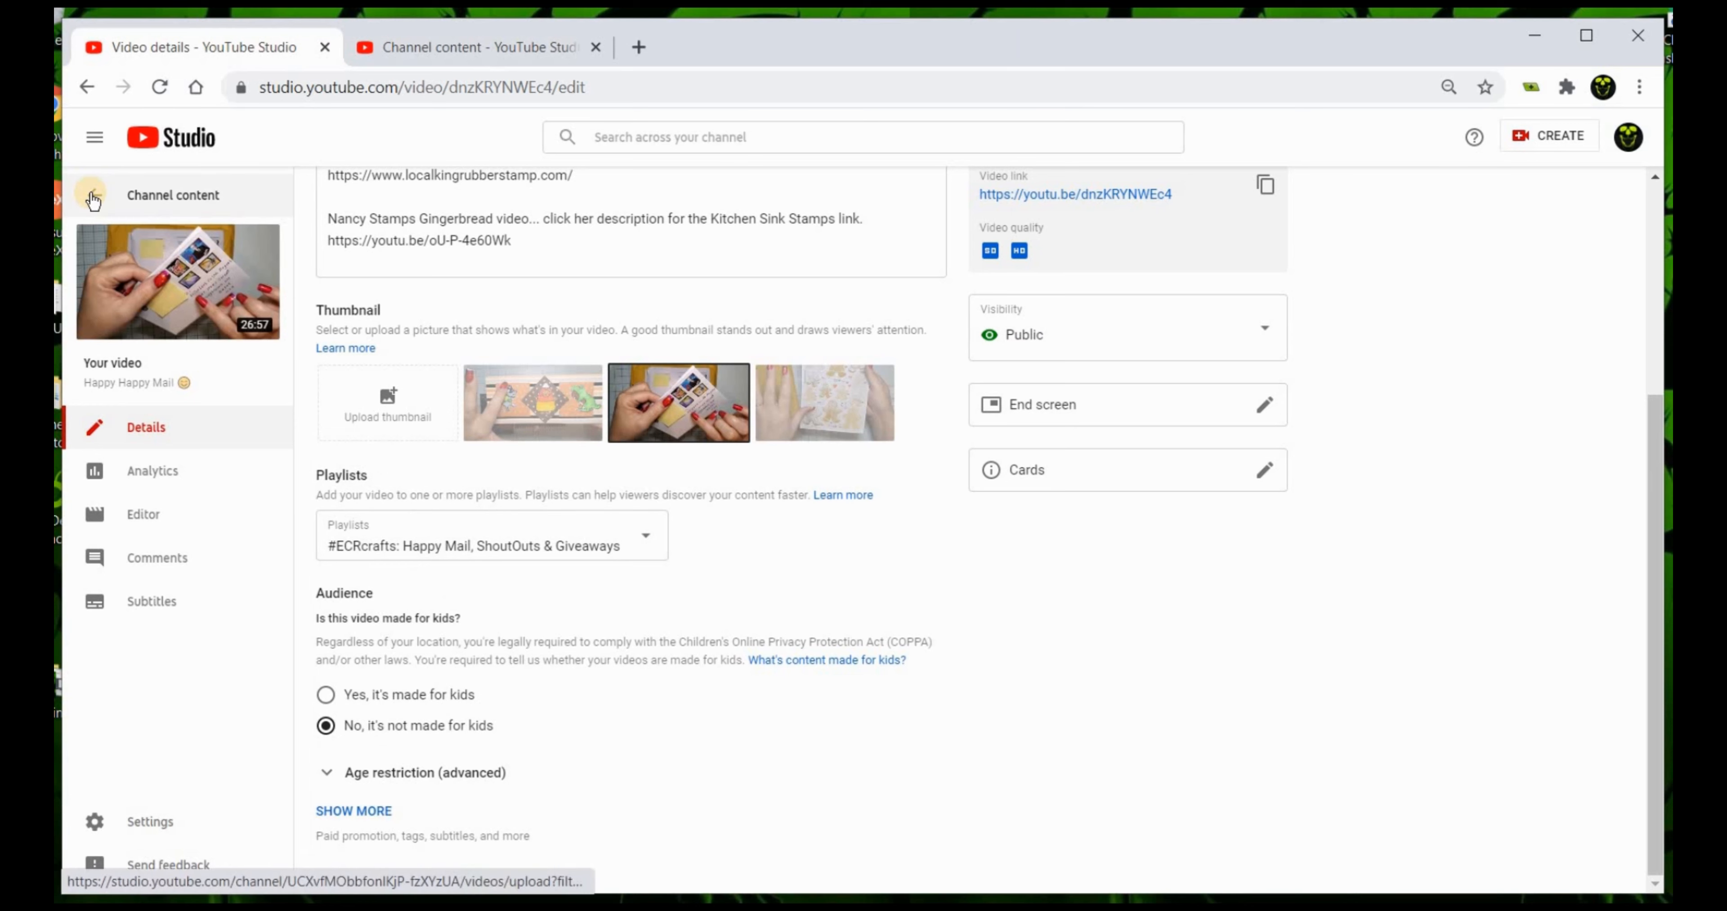
pyautogui.click(93, 198)
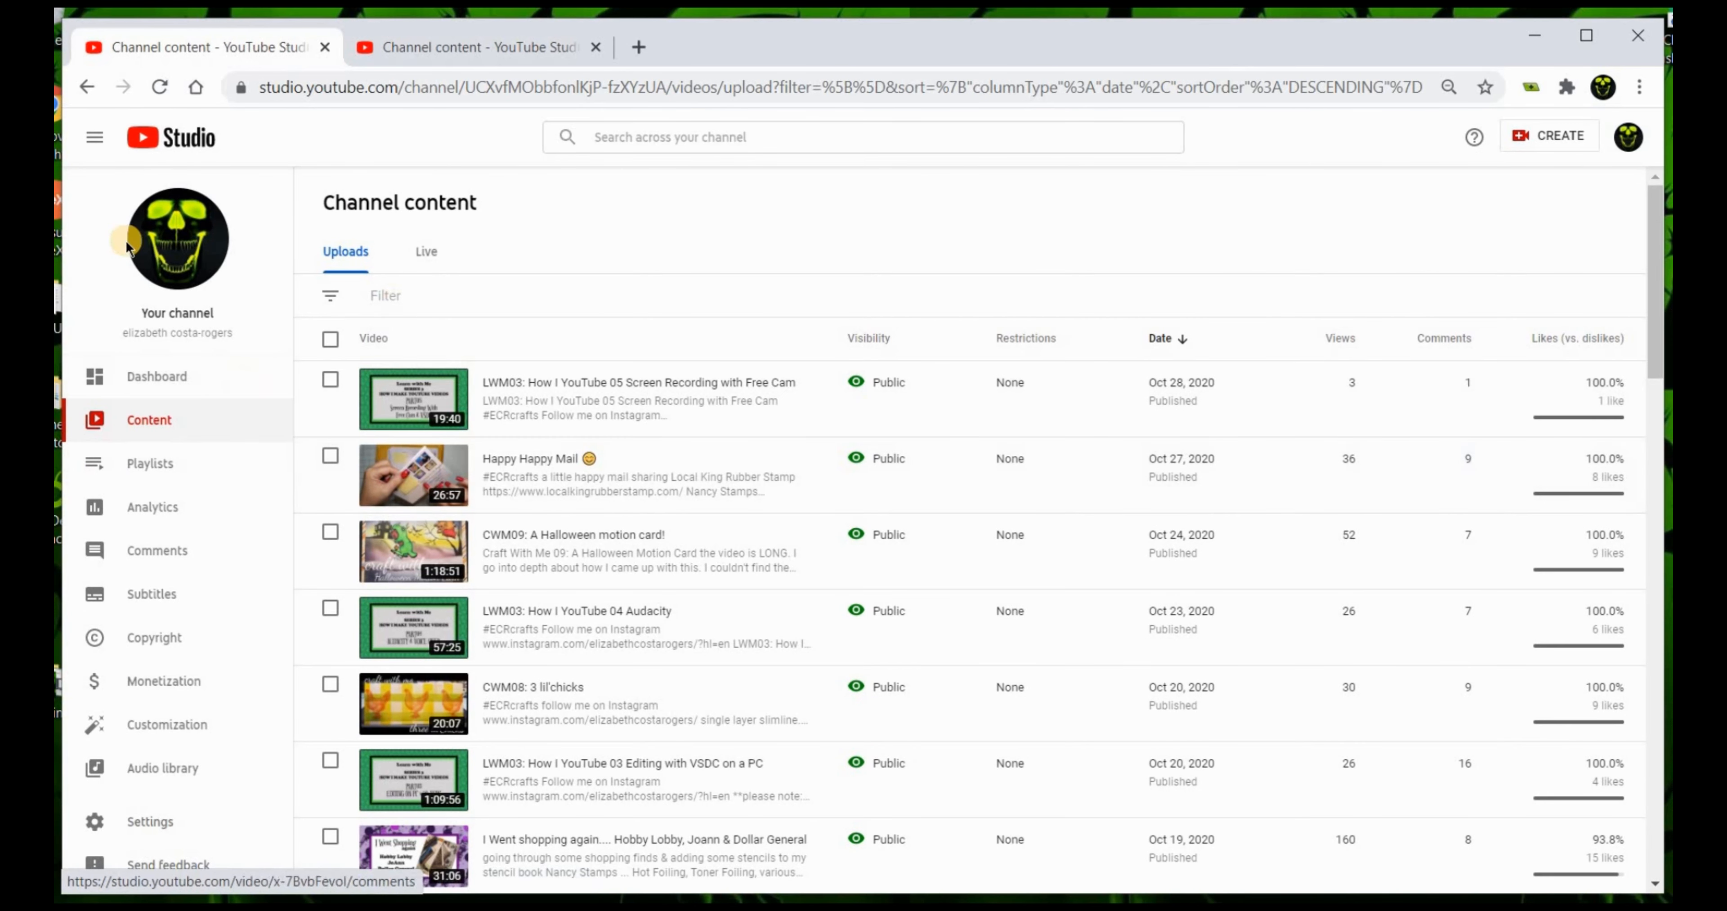
# Open the channel's public page, go to the YouTube account settings and view the advanced settings
pyautogui.click(180, 248)
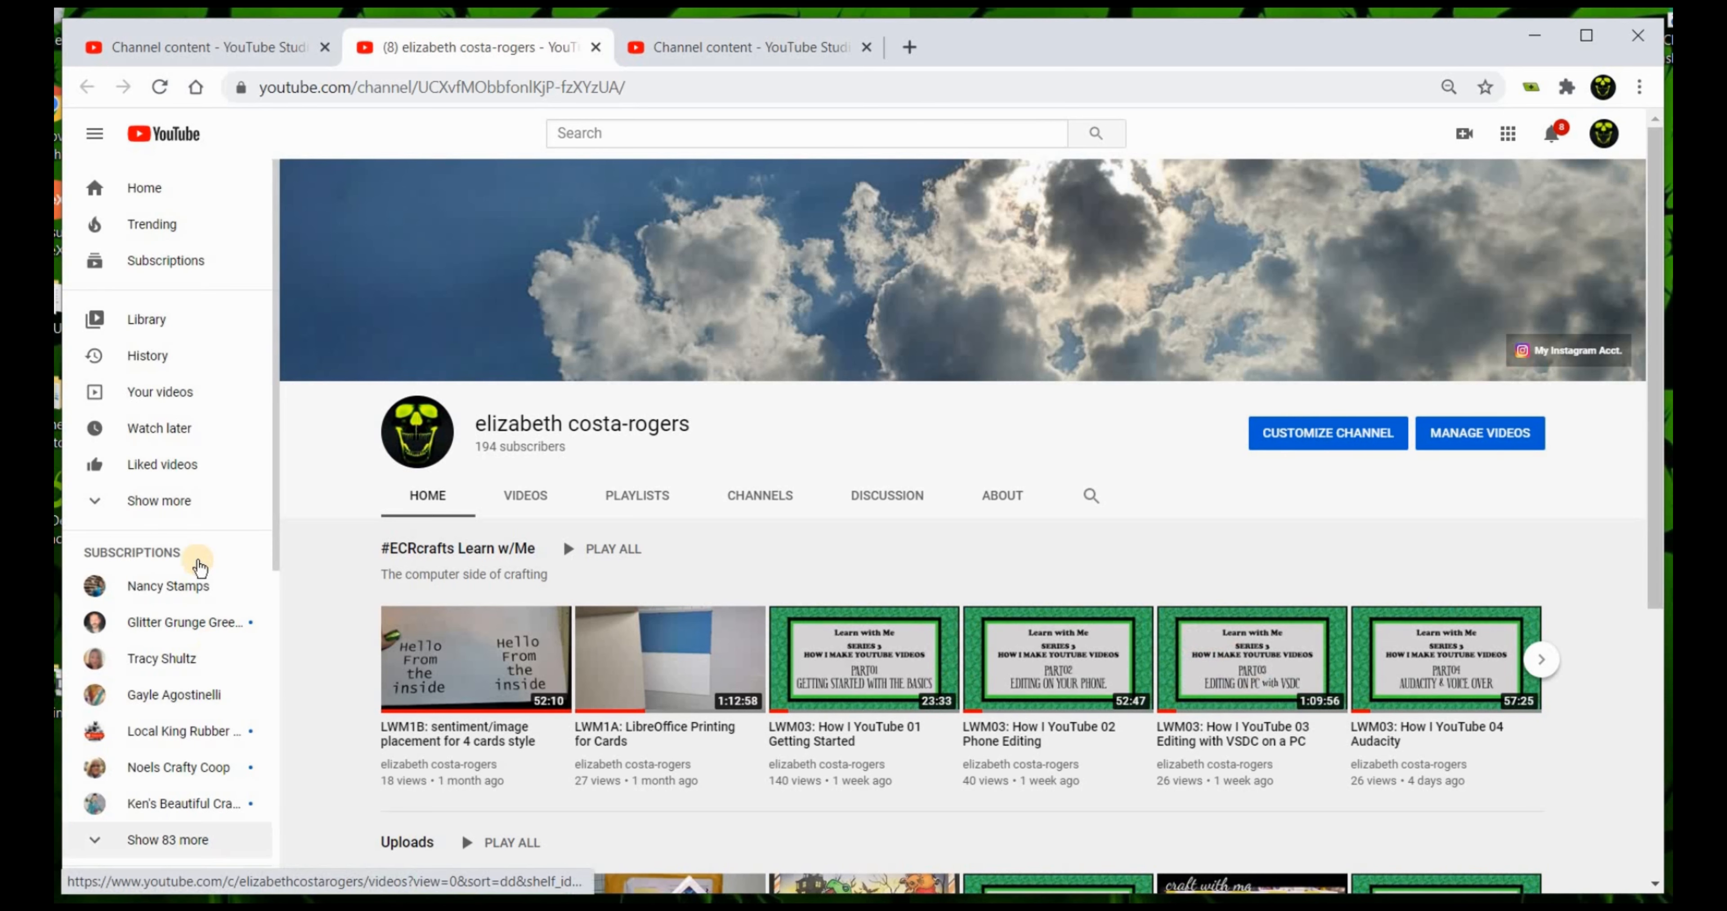
pyautogui.scroll(-6, 235, 469)
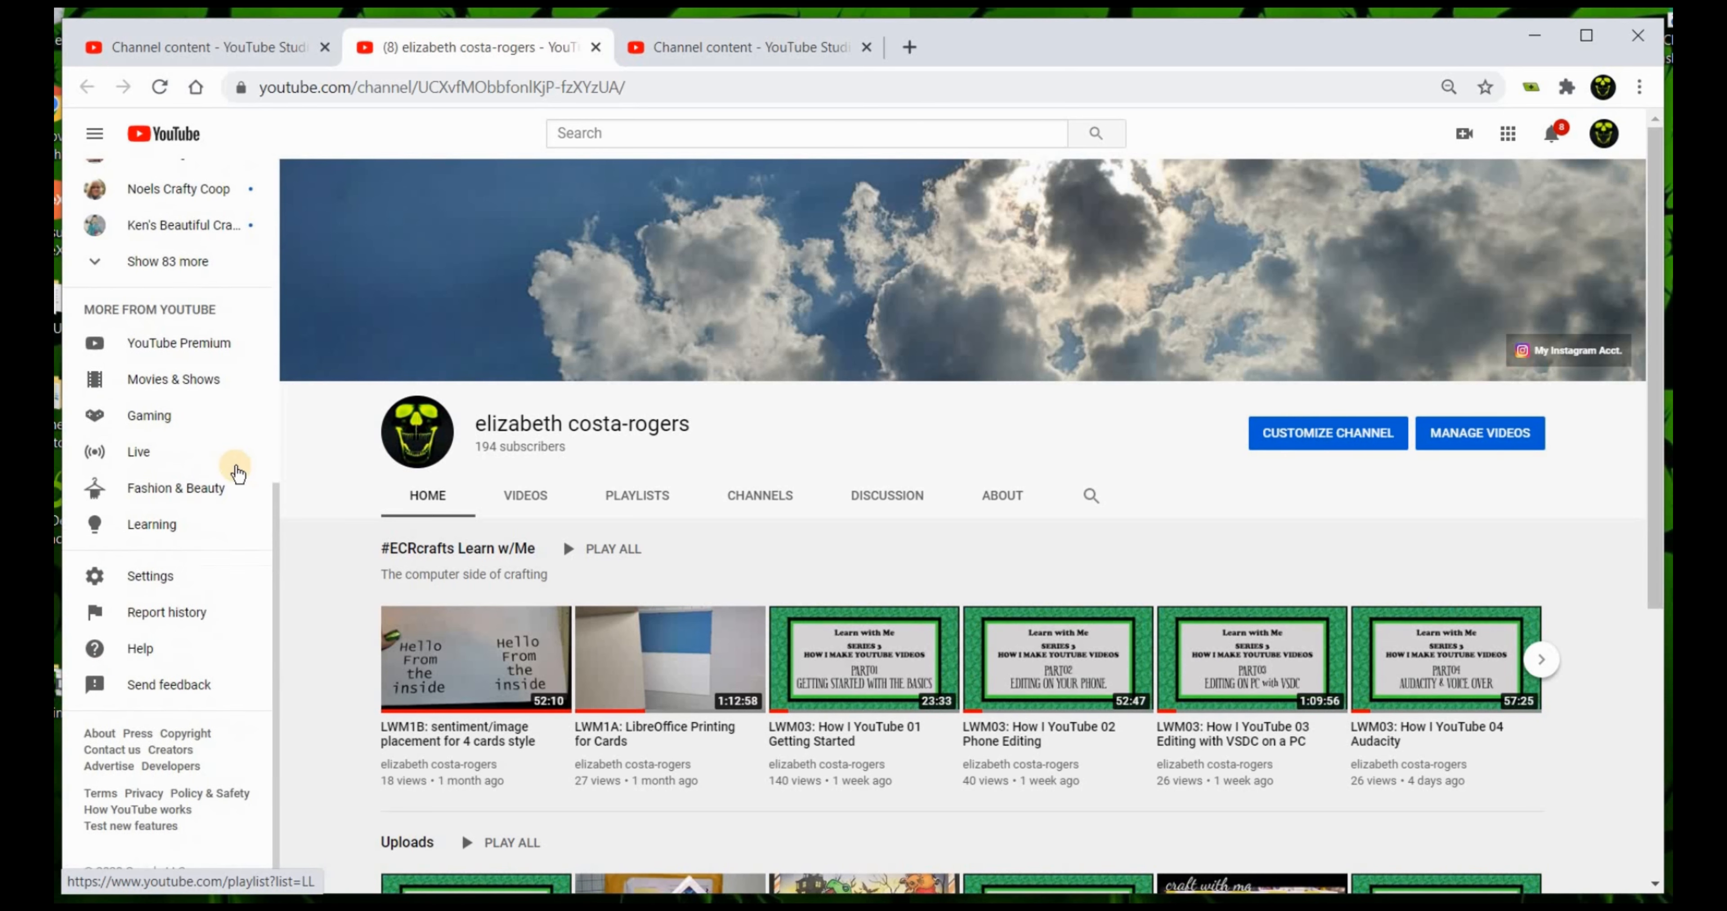
pyautogui.click(139, 587)
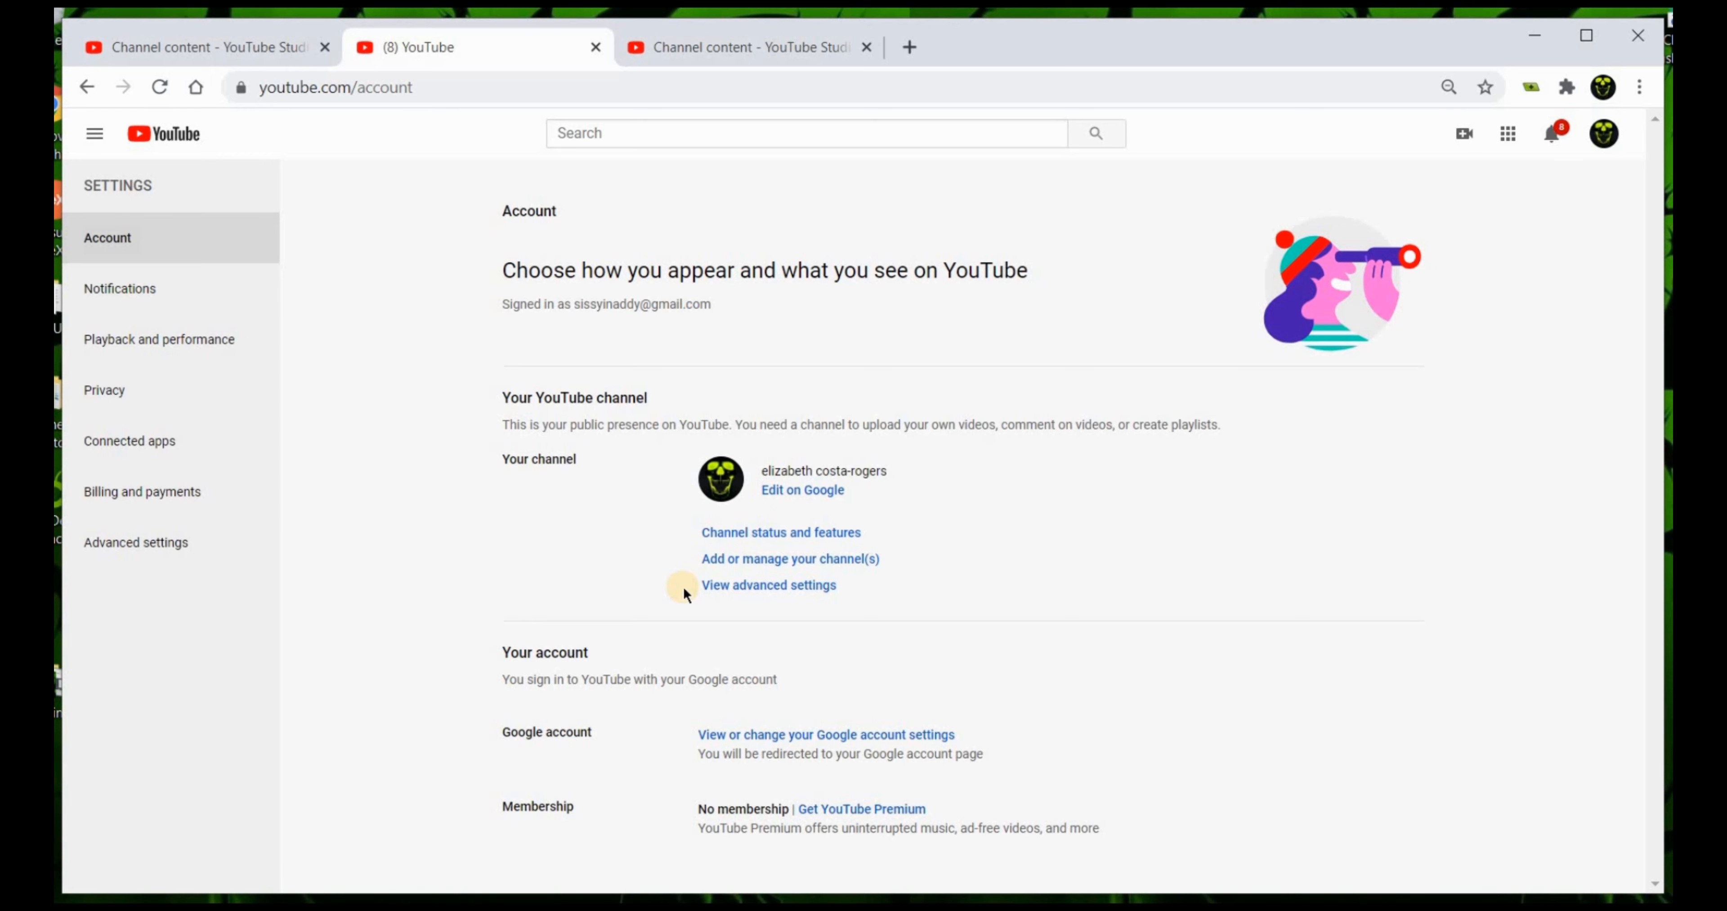
pyautogui.click(719, 587)
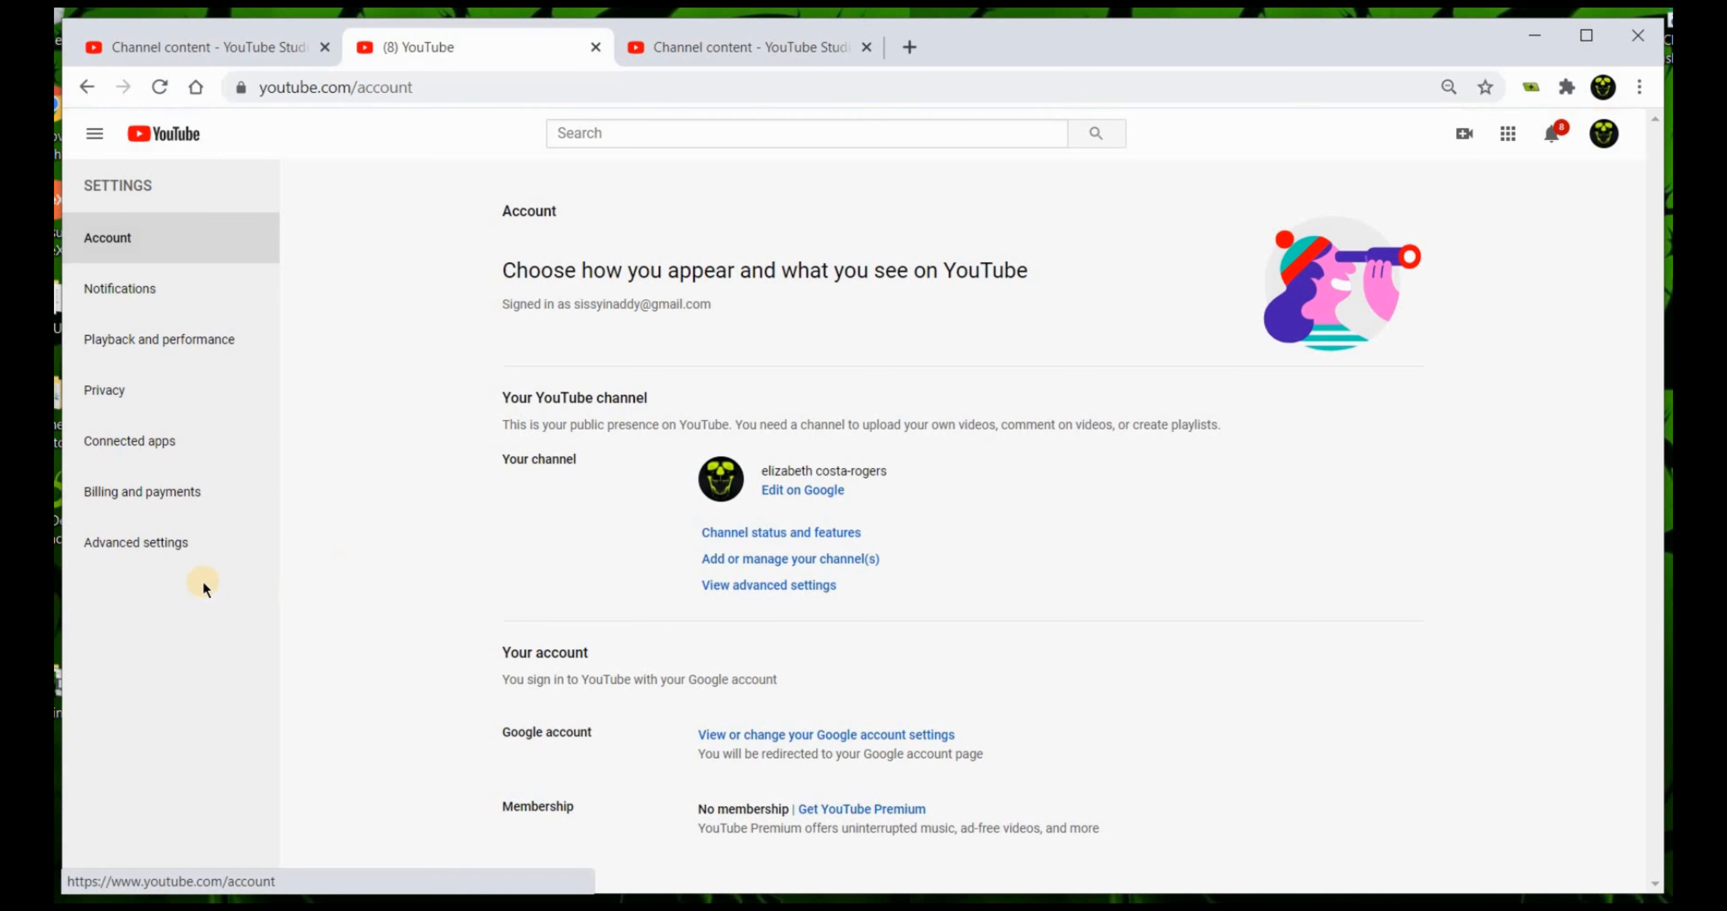
pyautogui.click(169, 540)
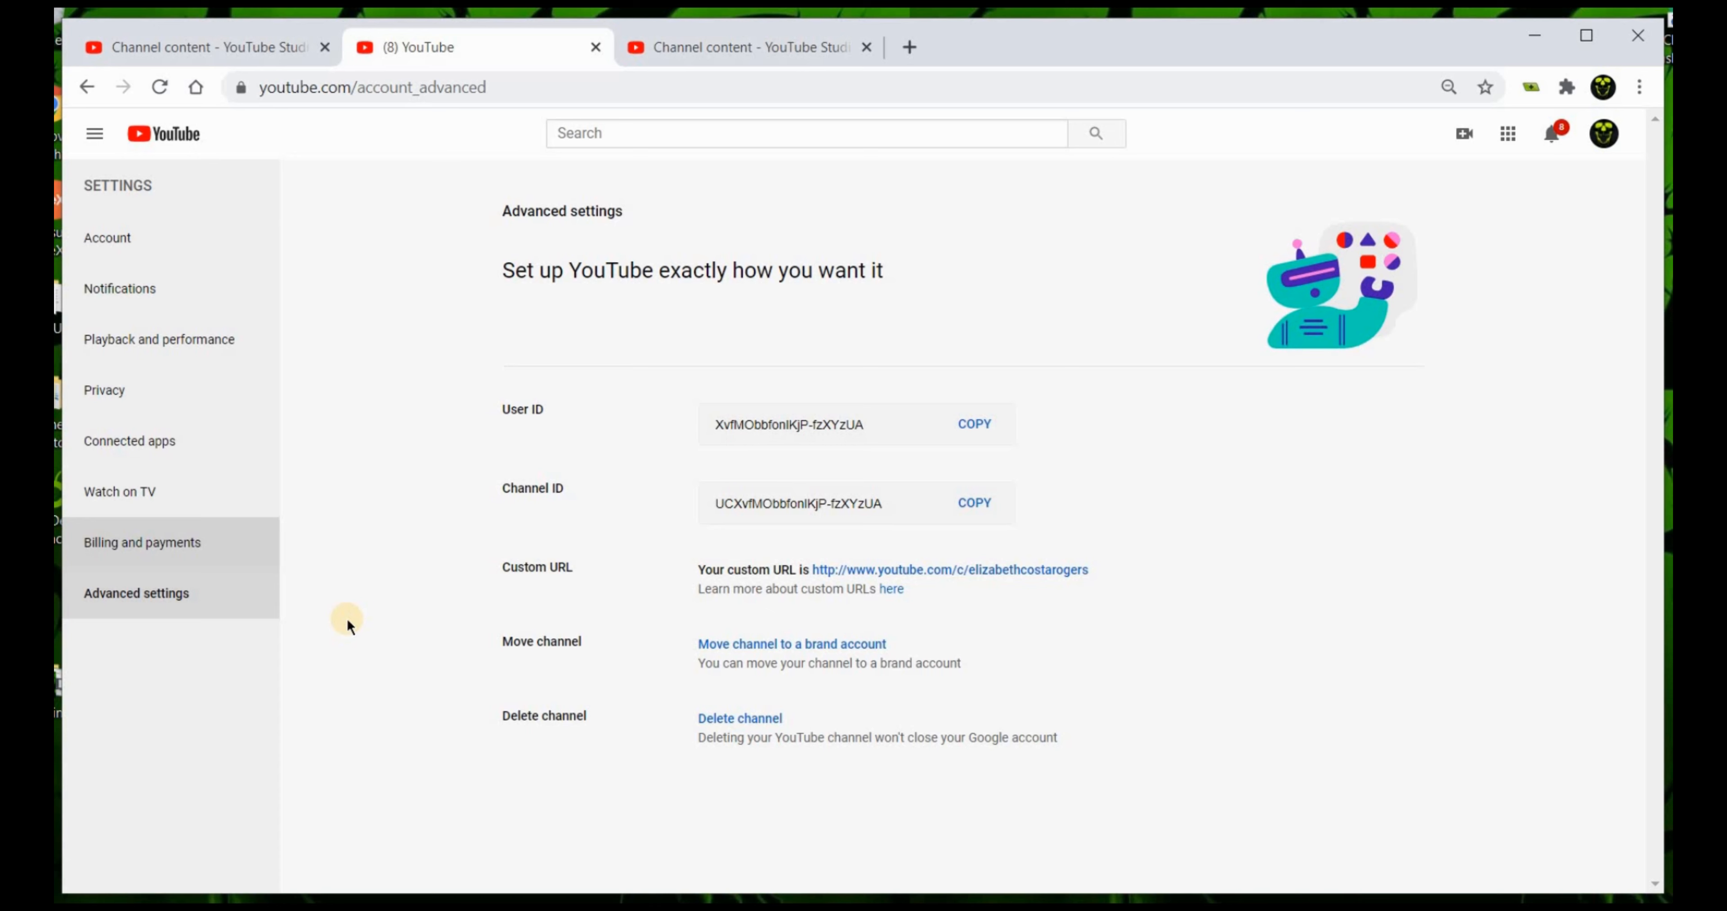
# View the Account settings again and examine the general preferences in the Notifications settings
pyautogui.click(212, 230)
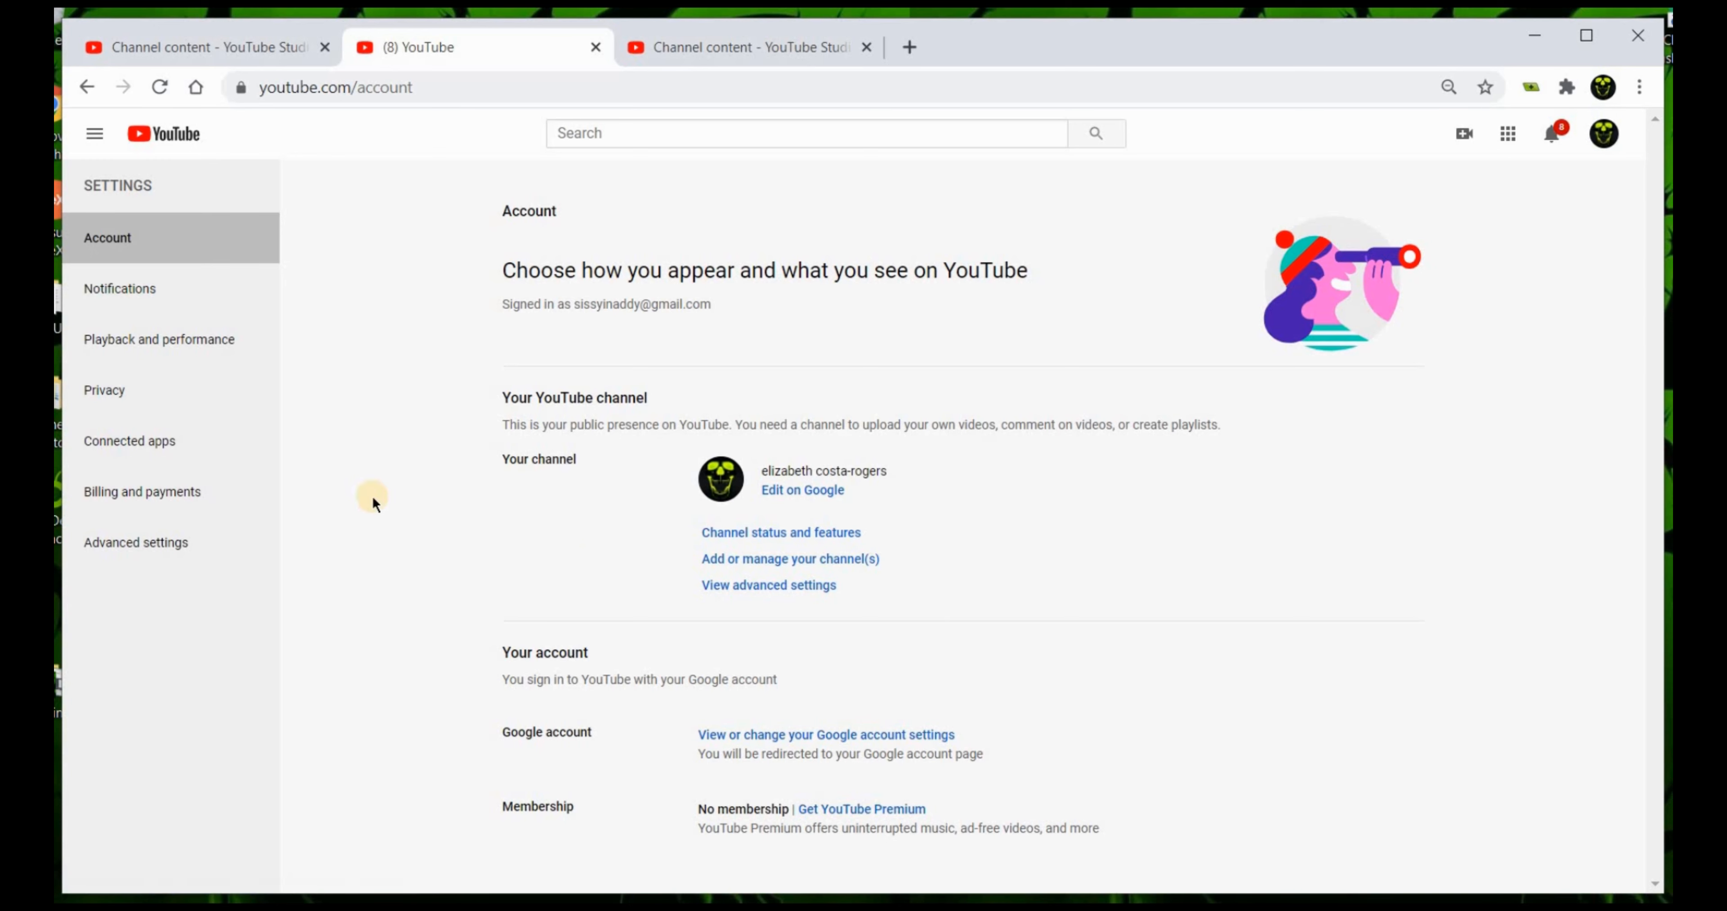
pyautogui.click(188, 290)
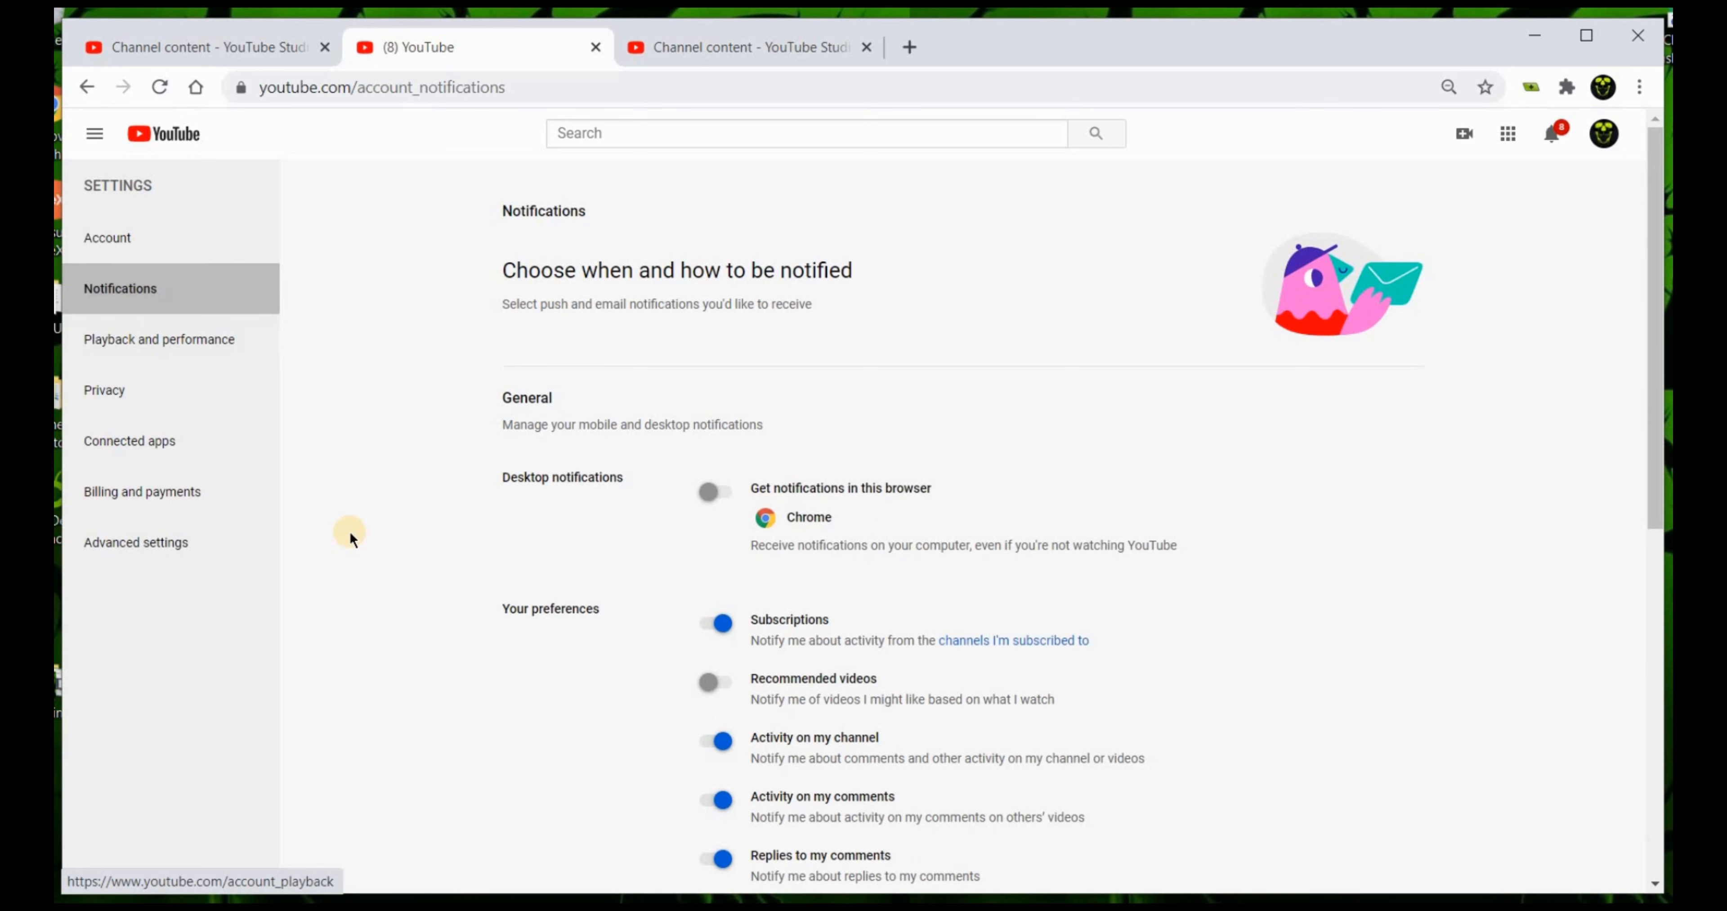
pyautogui.scroll(-4, 350, 530)
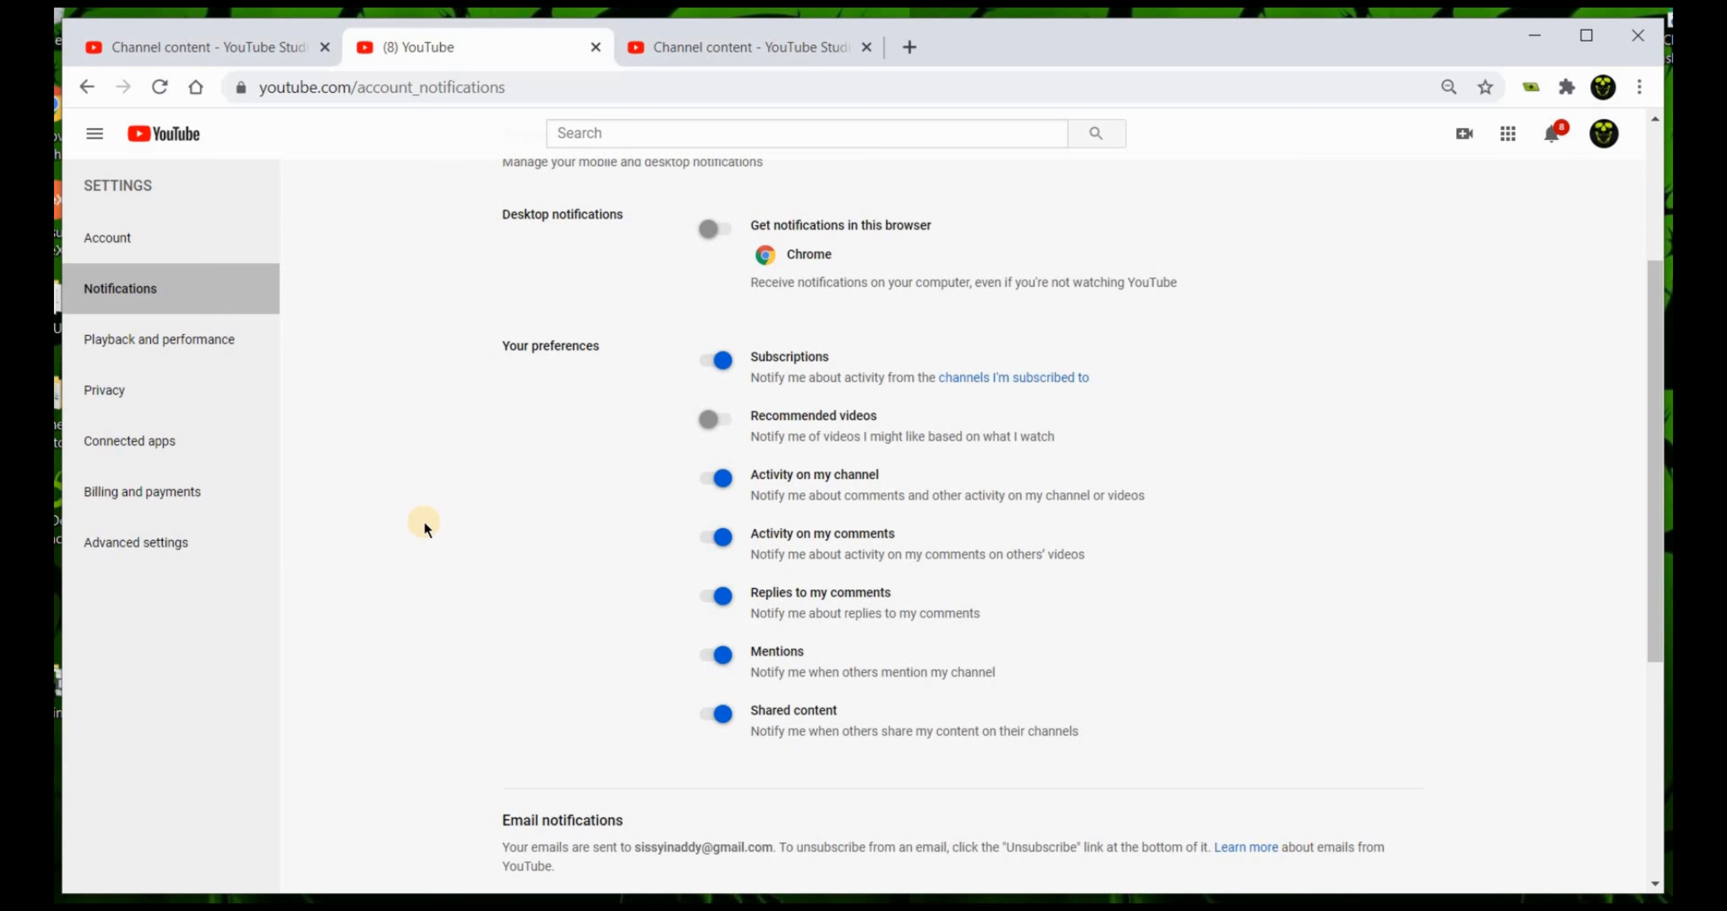
# Examine the email notification preferences, the Privacy settings and the Billing and payments settings of the YouTube account
pyautogui.scroll(-5, 424, 526)
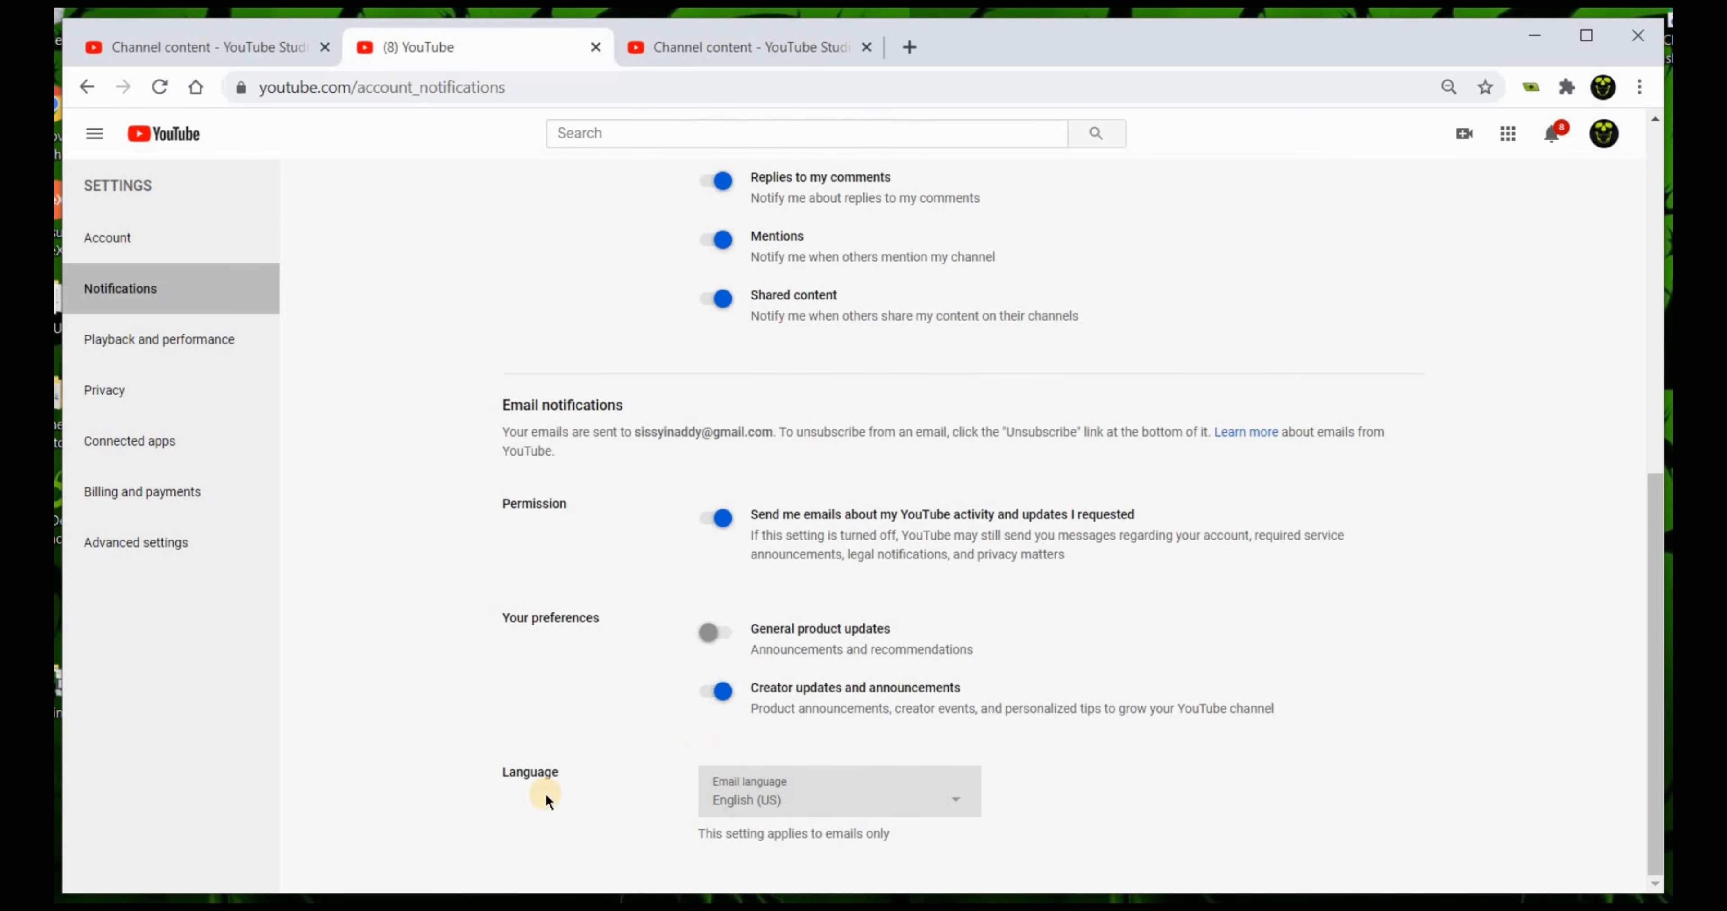
pyautogui.click(181, 409)
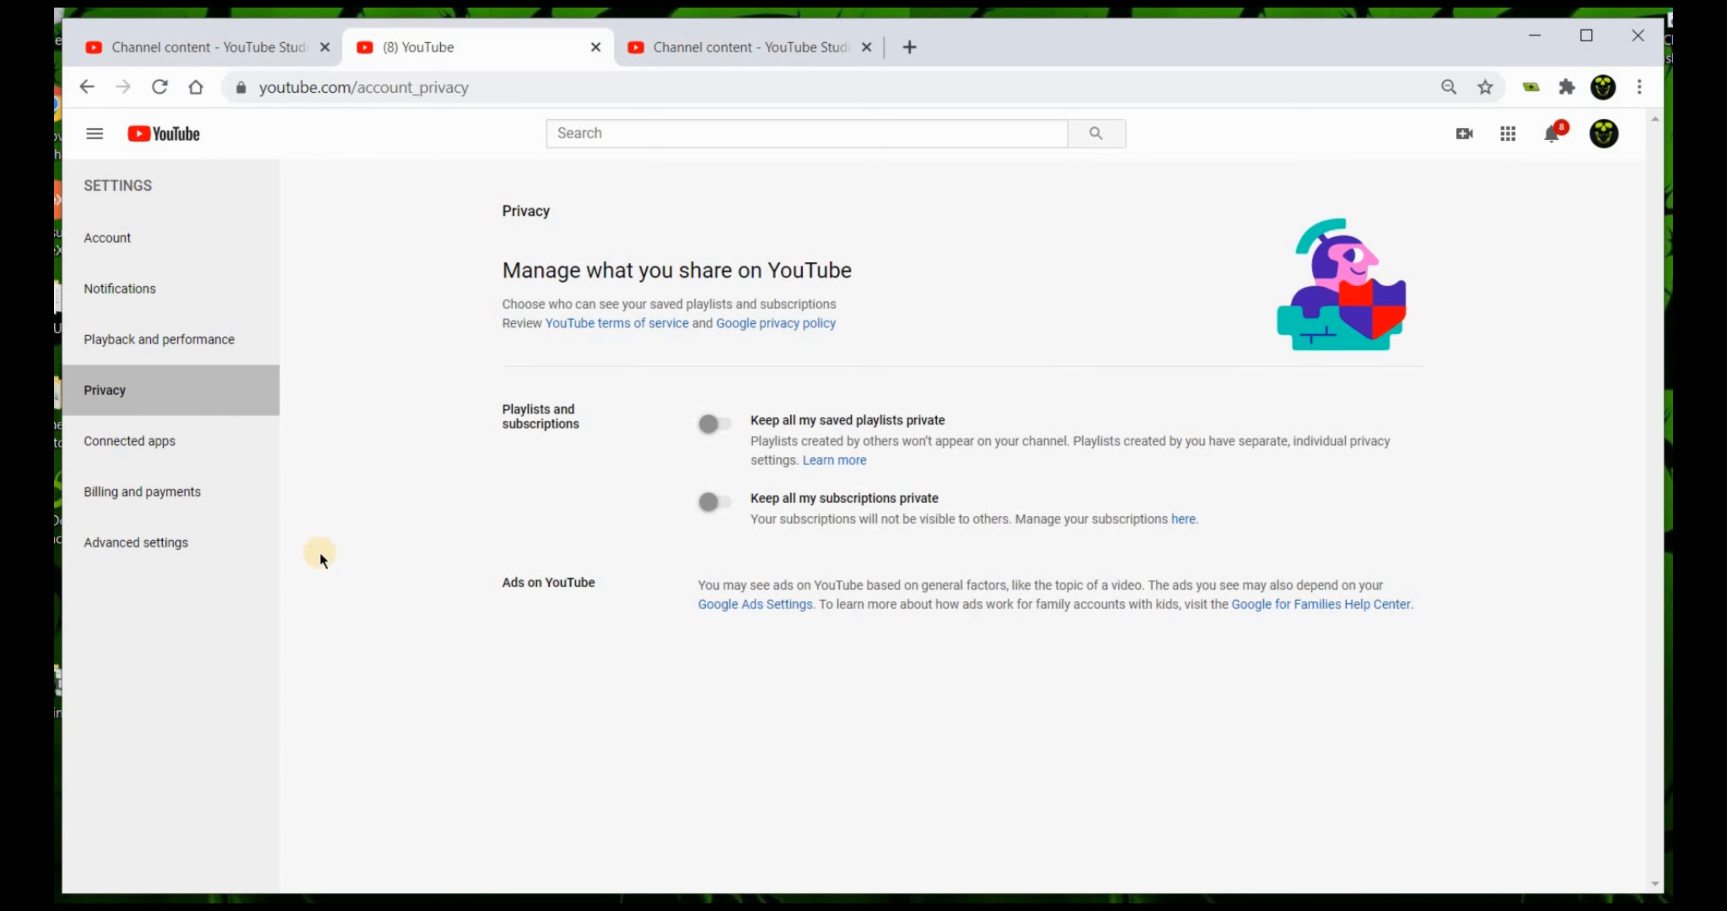
pyautogui.click(138, 509)
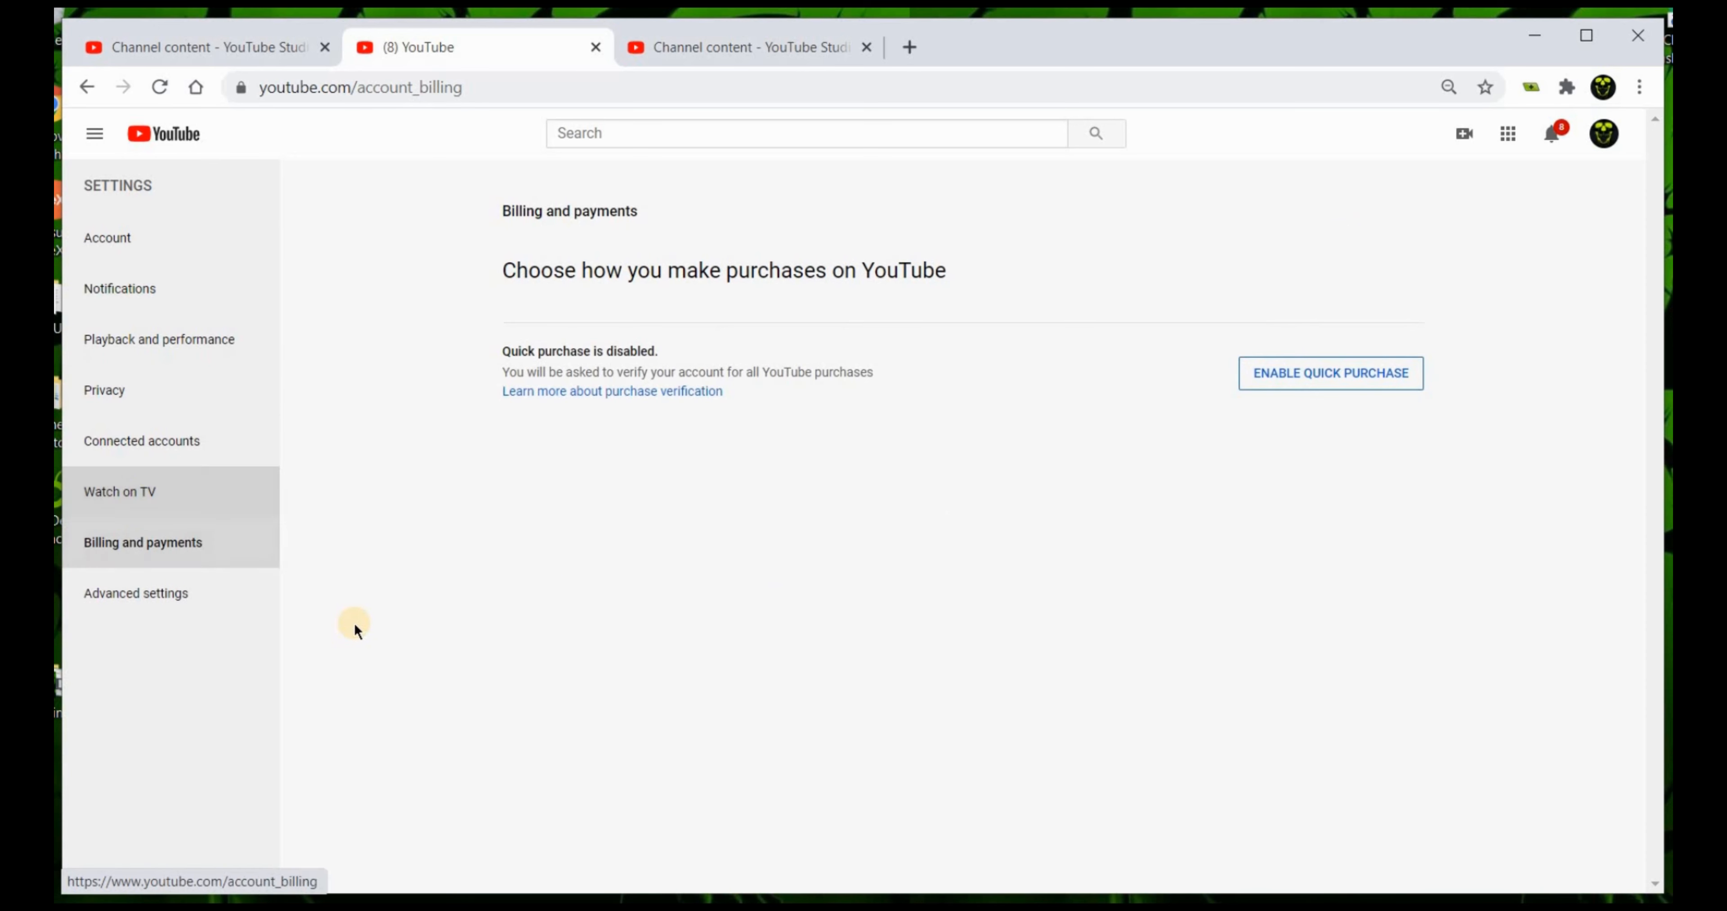
pyautogui.click(131, 602)
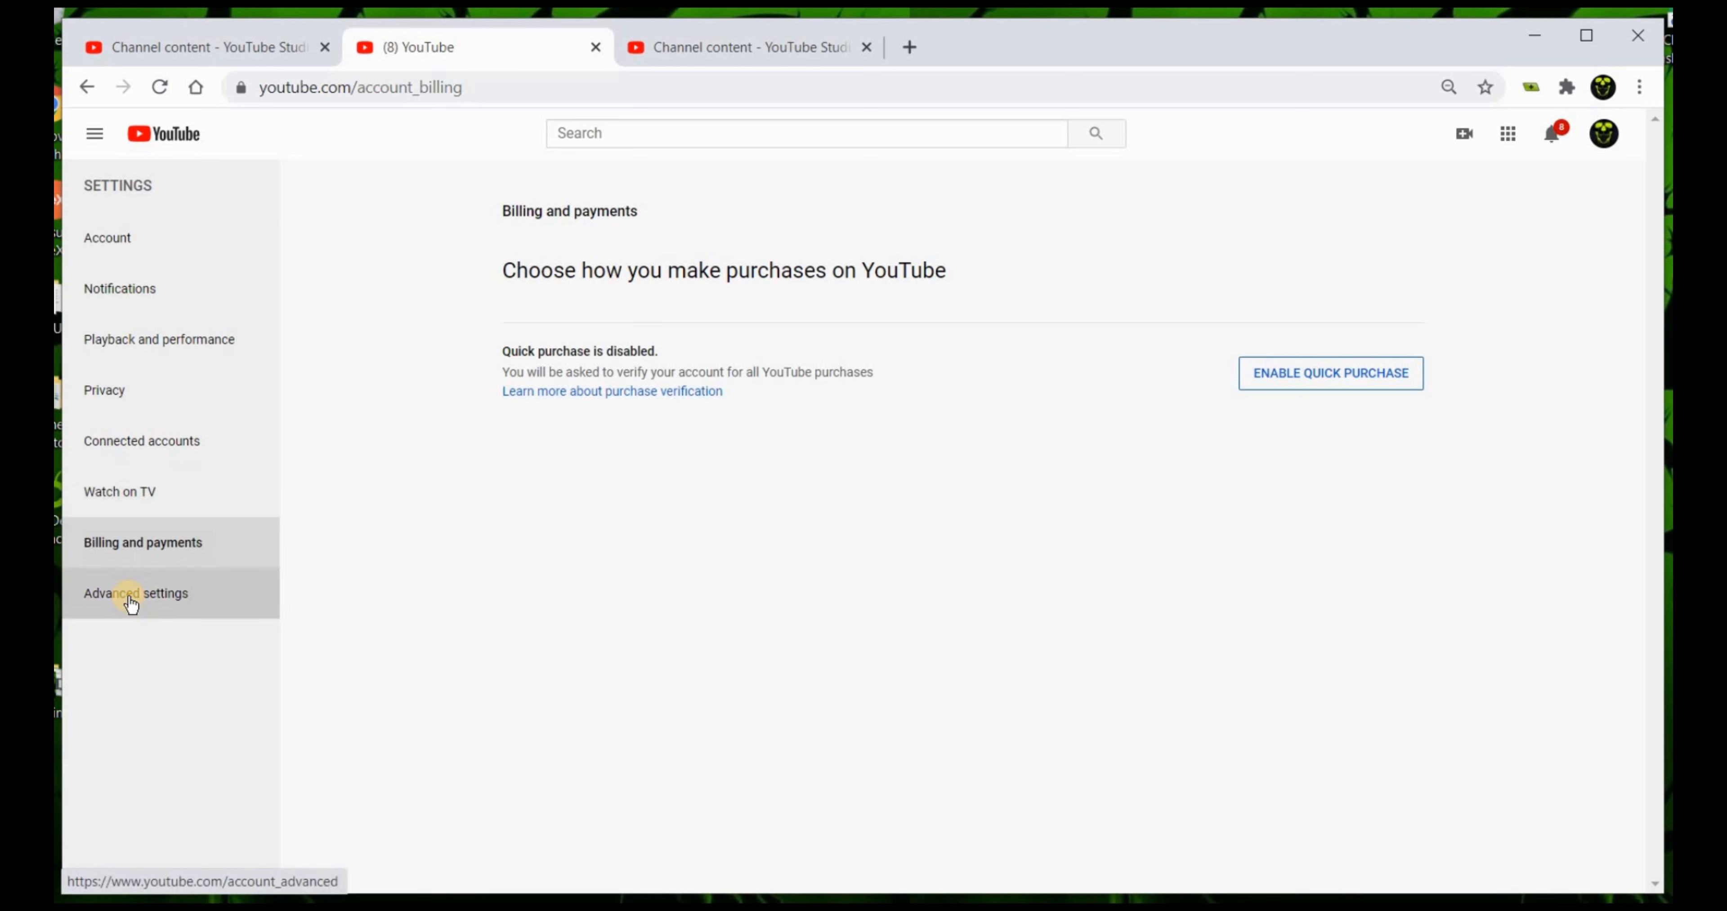
# View the Account and Notifications settings again, and reopen the YouTube settings from the profile options
pyautogui.click(140, 223)
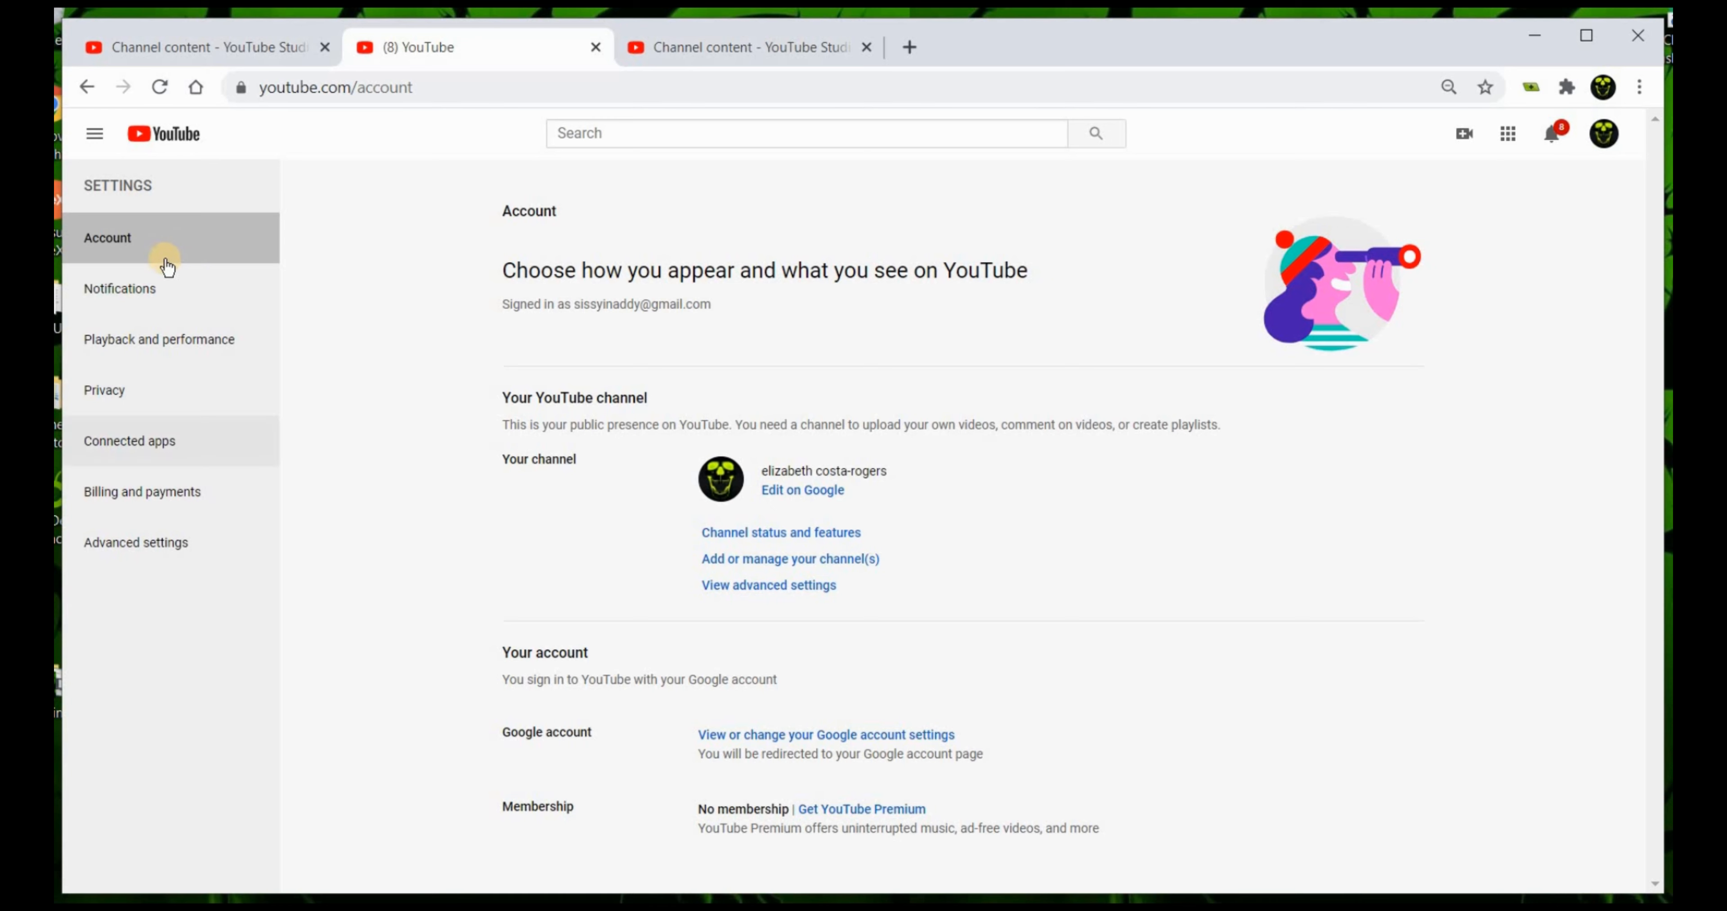
pyautogui.click(157, 291)
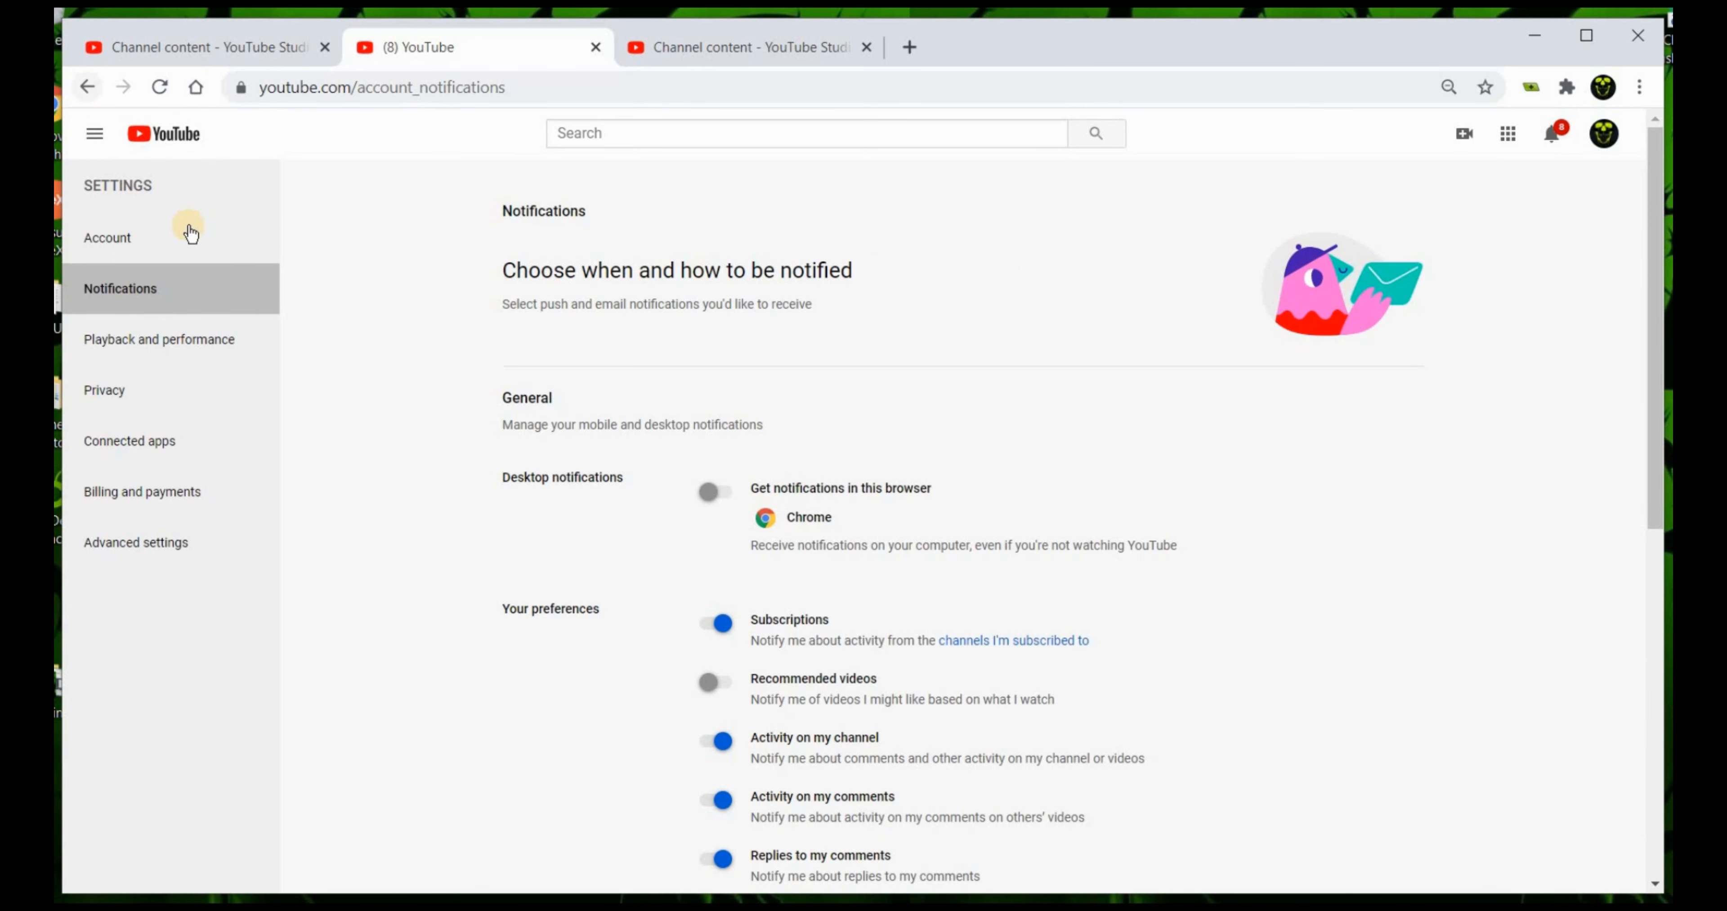
pyautogui.click(1606, 137)
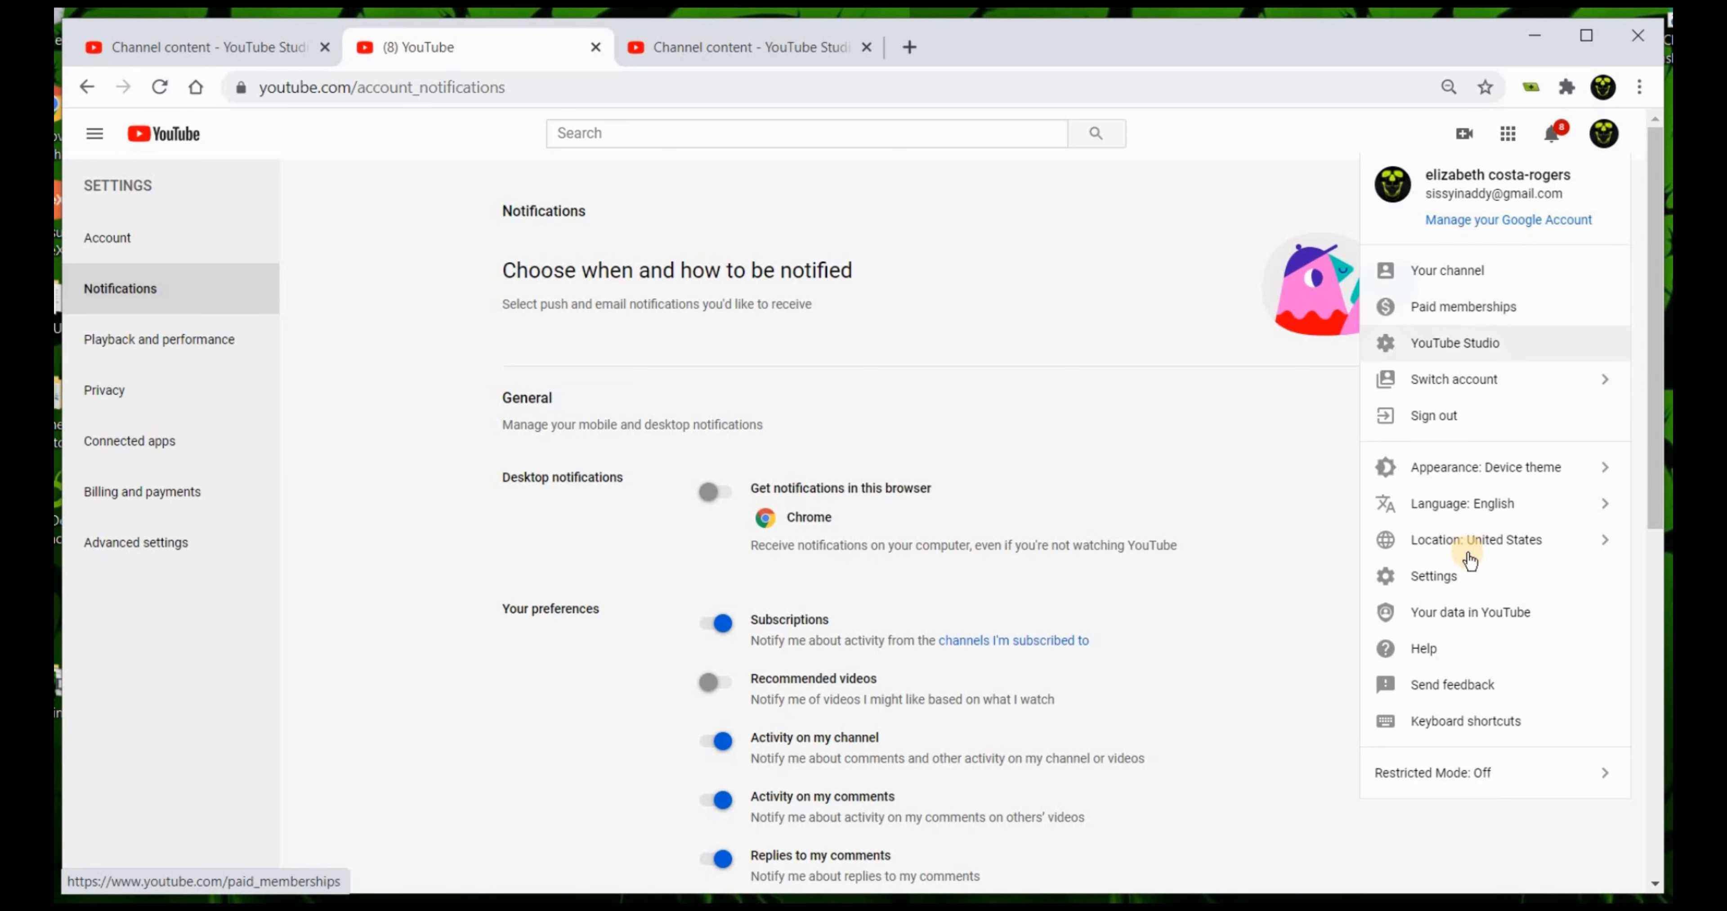
pyautogui.click(1459, 580)
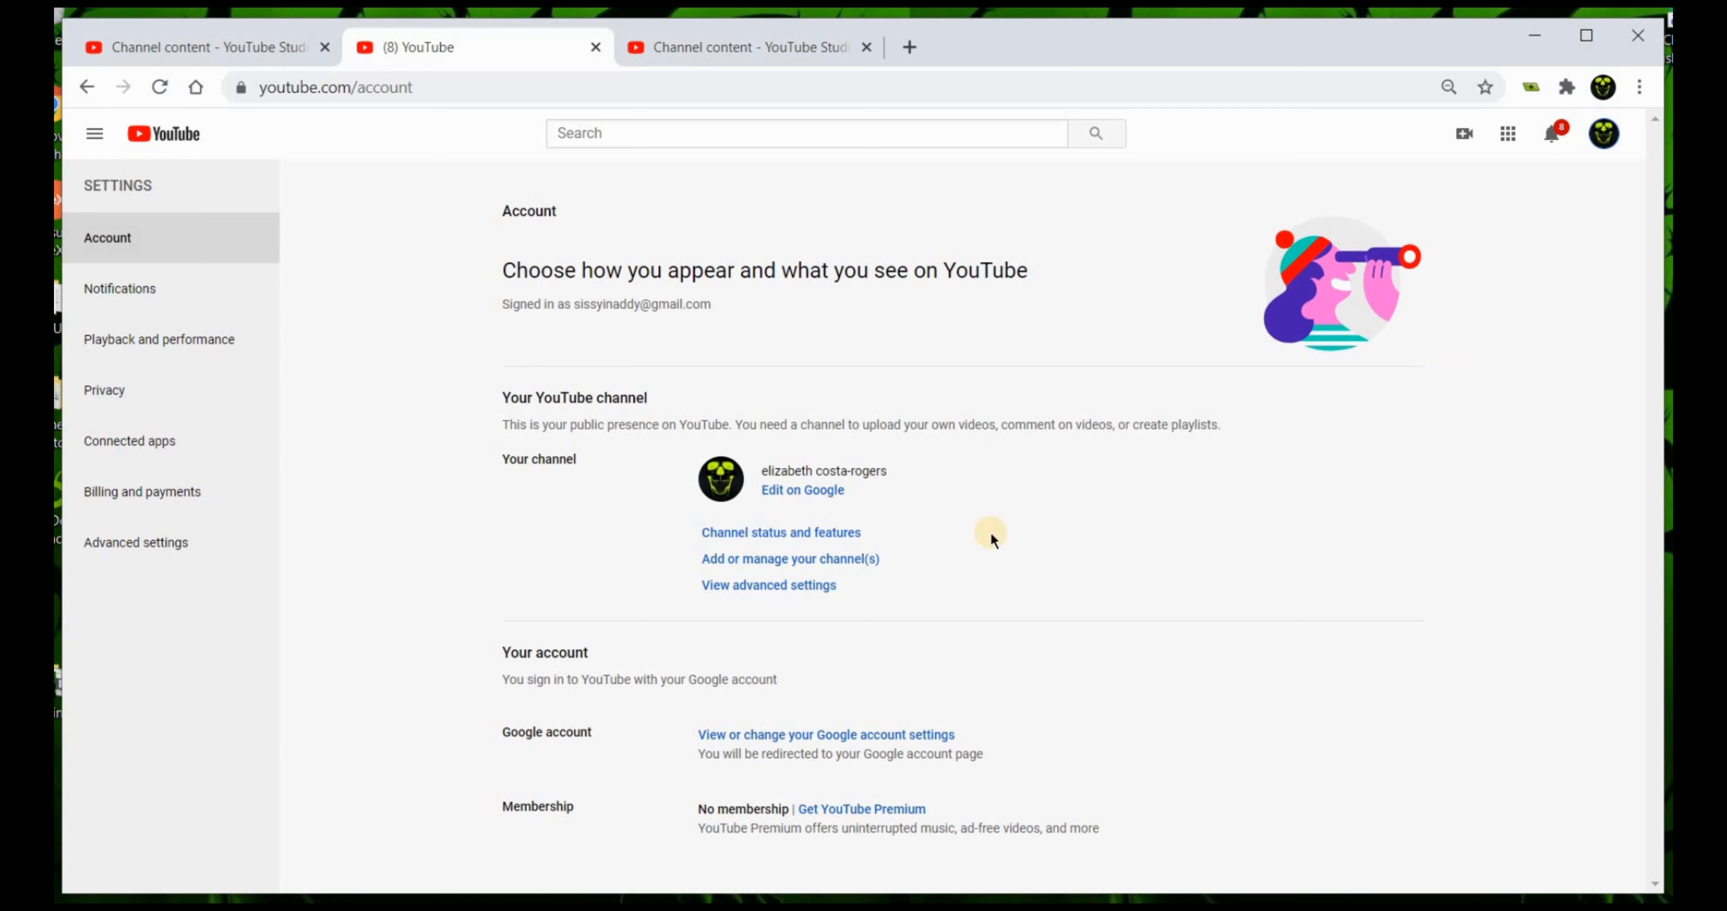
# View the channel status and features in YouTube Studio, examine the channel's basic info and keywords, and close the settings
pyautogui.click(772, 536)
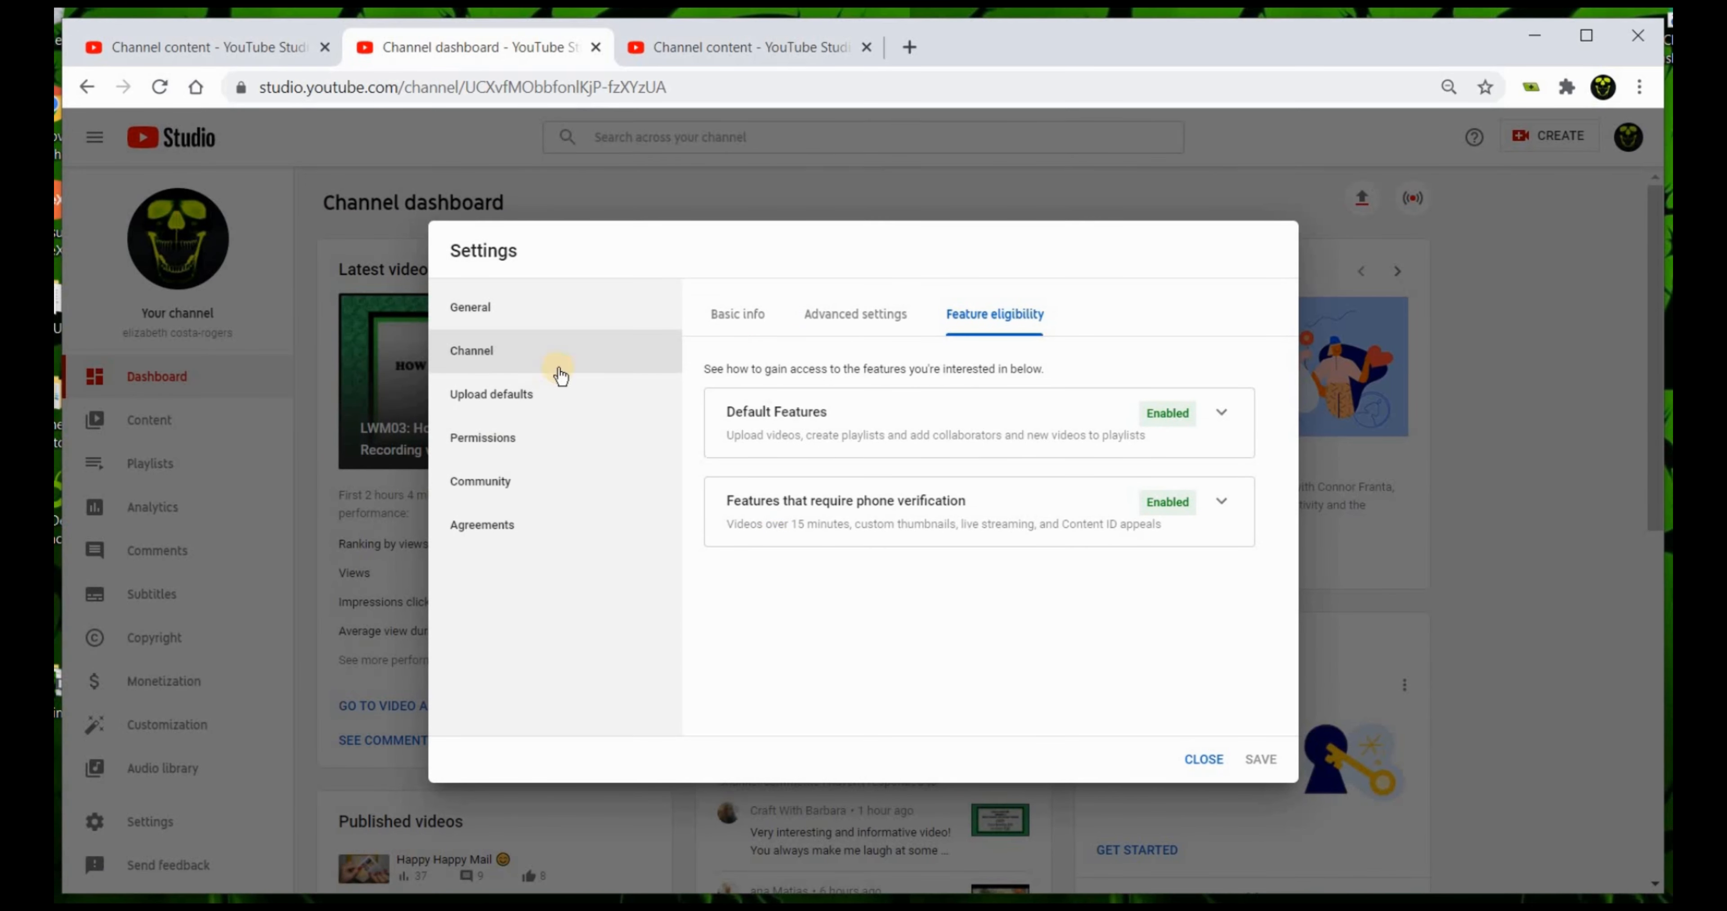
pyautogui.click(731, 316)
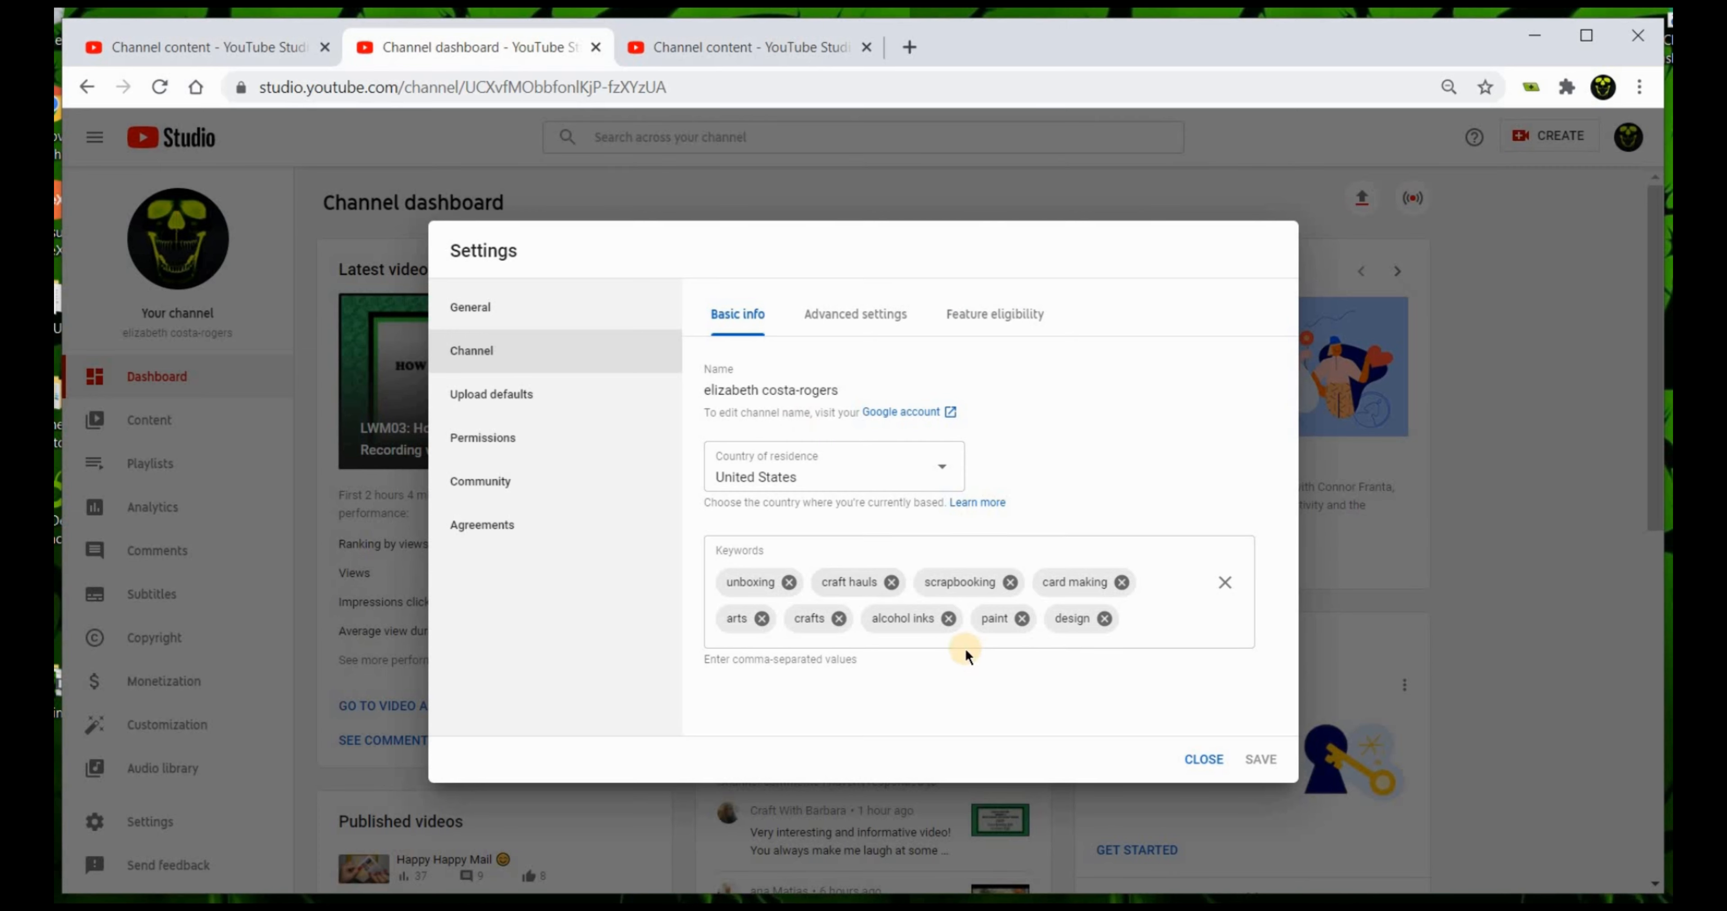
pyautogui.click(842, 316)
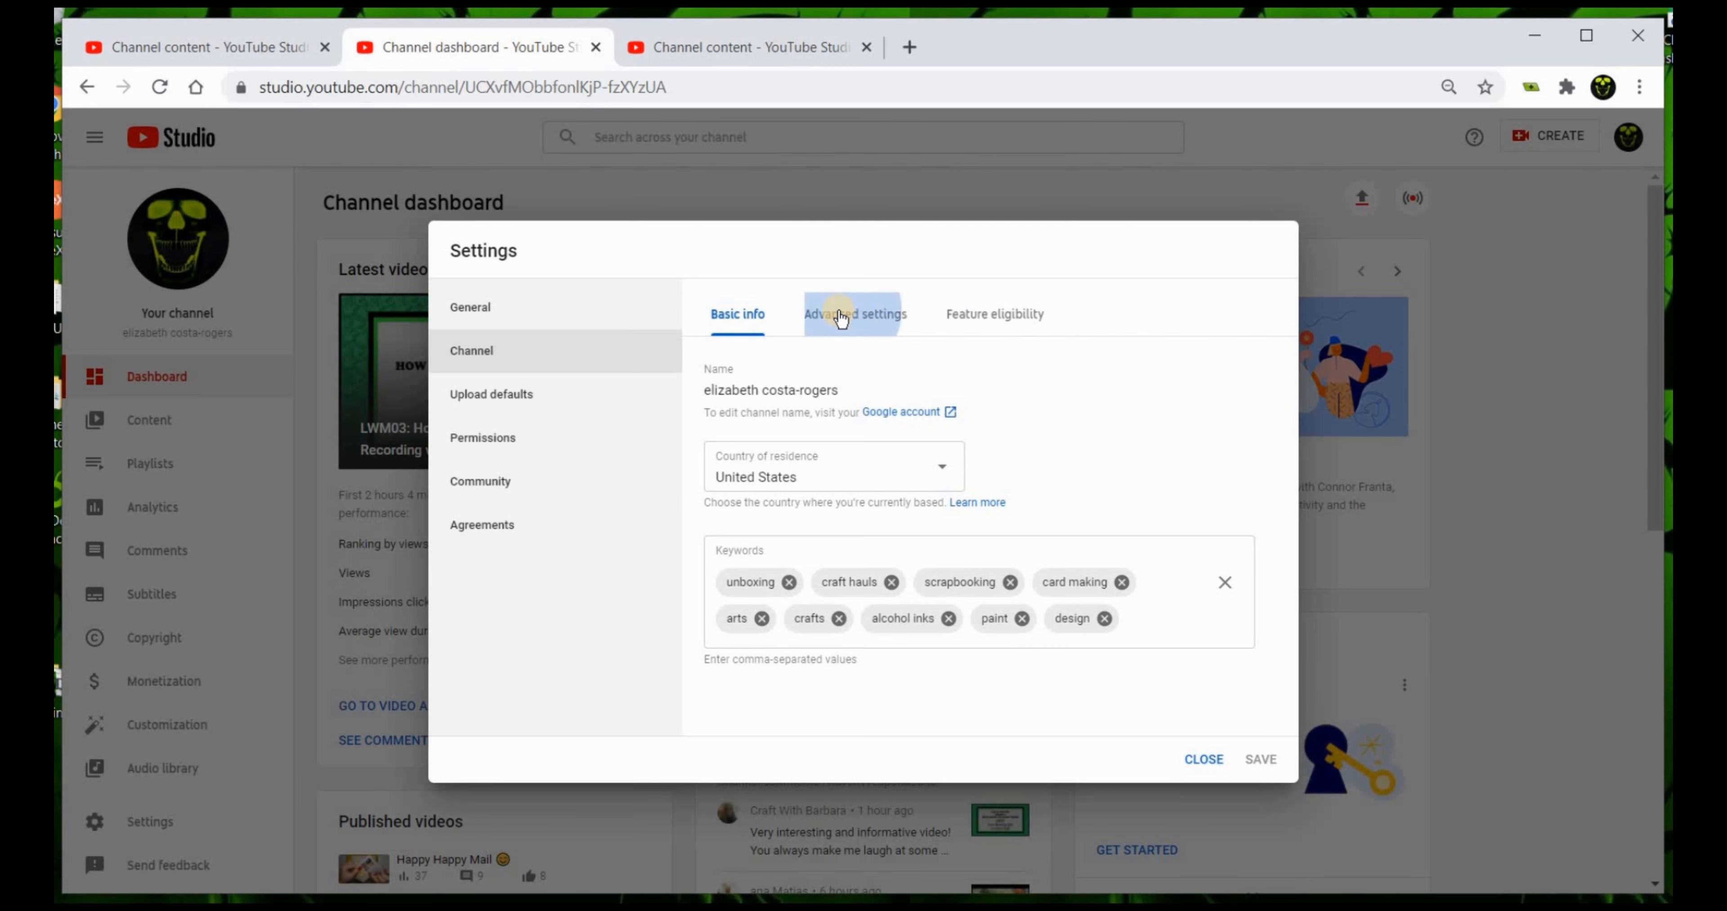
pyautogui.click(745, 318)
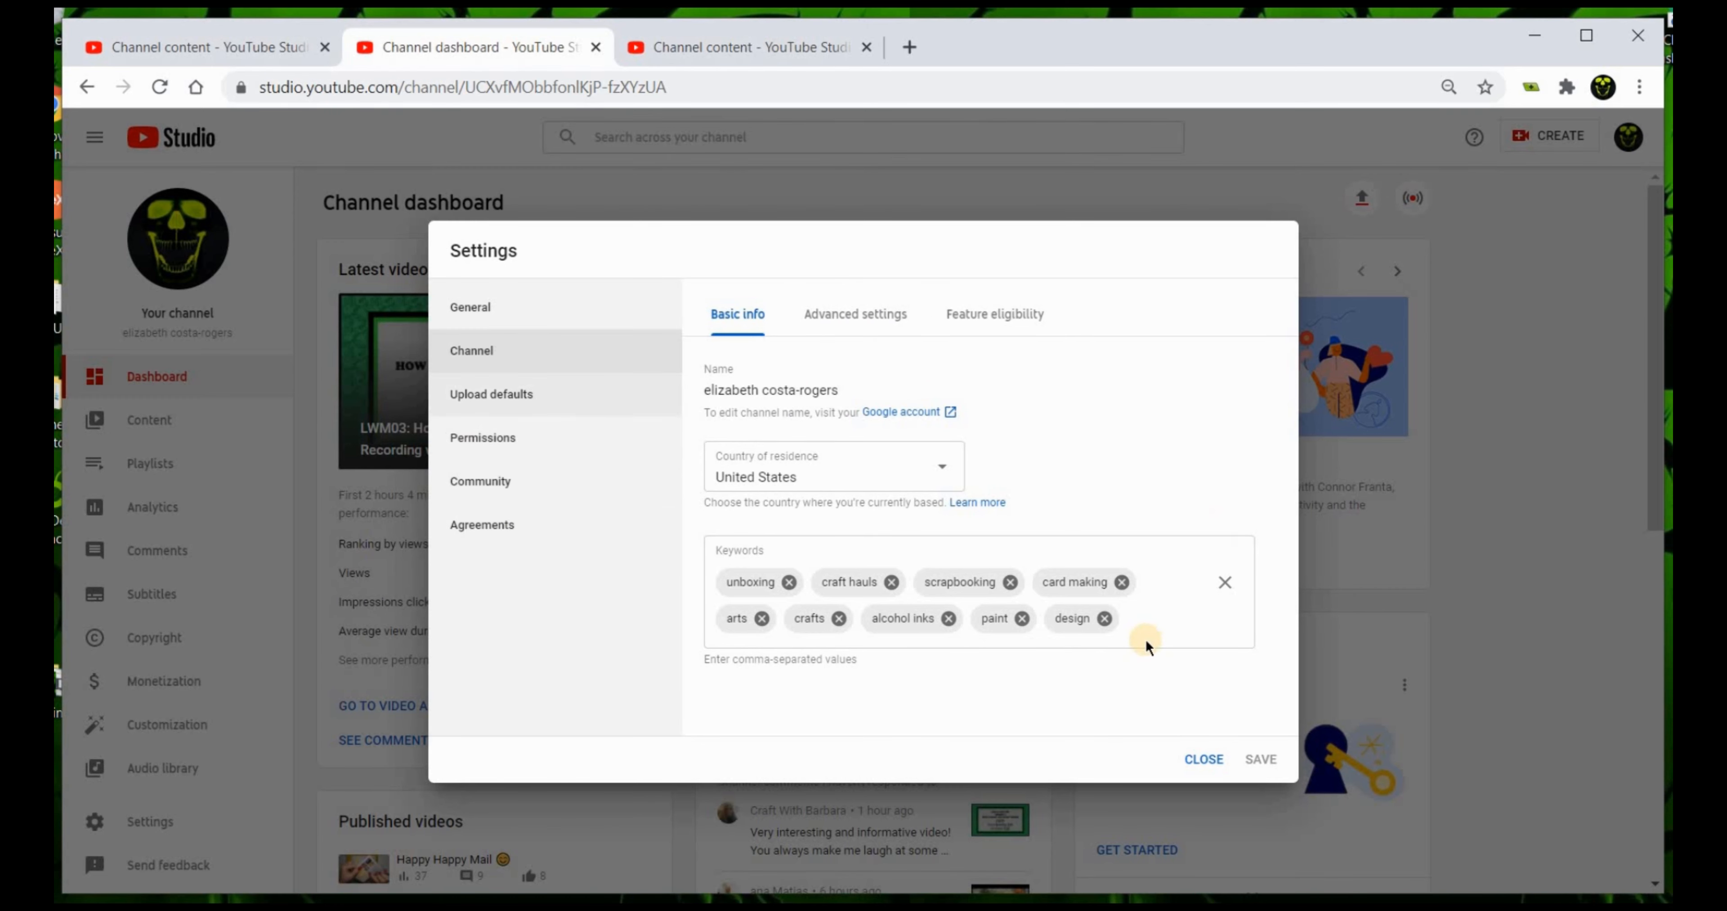
pyautogui.click(1204, 759)
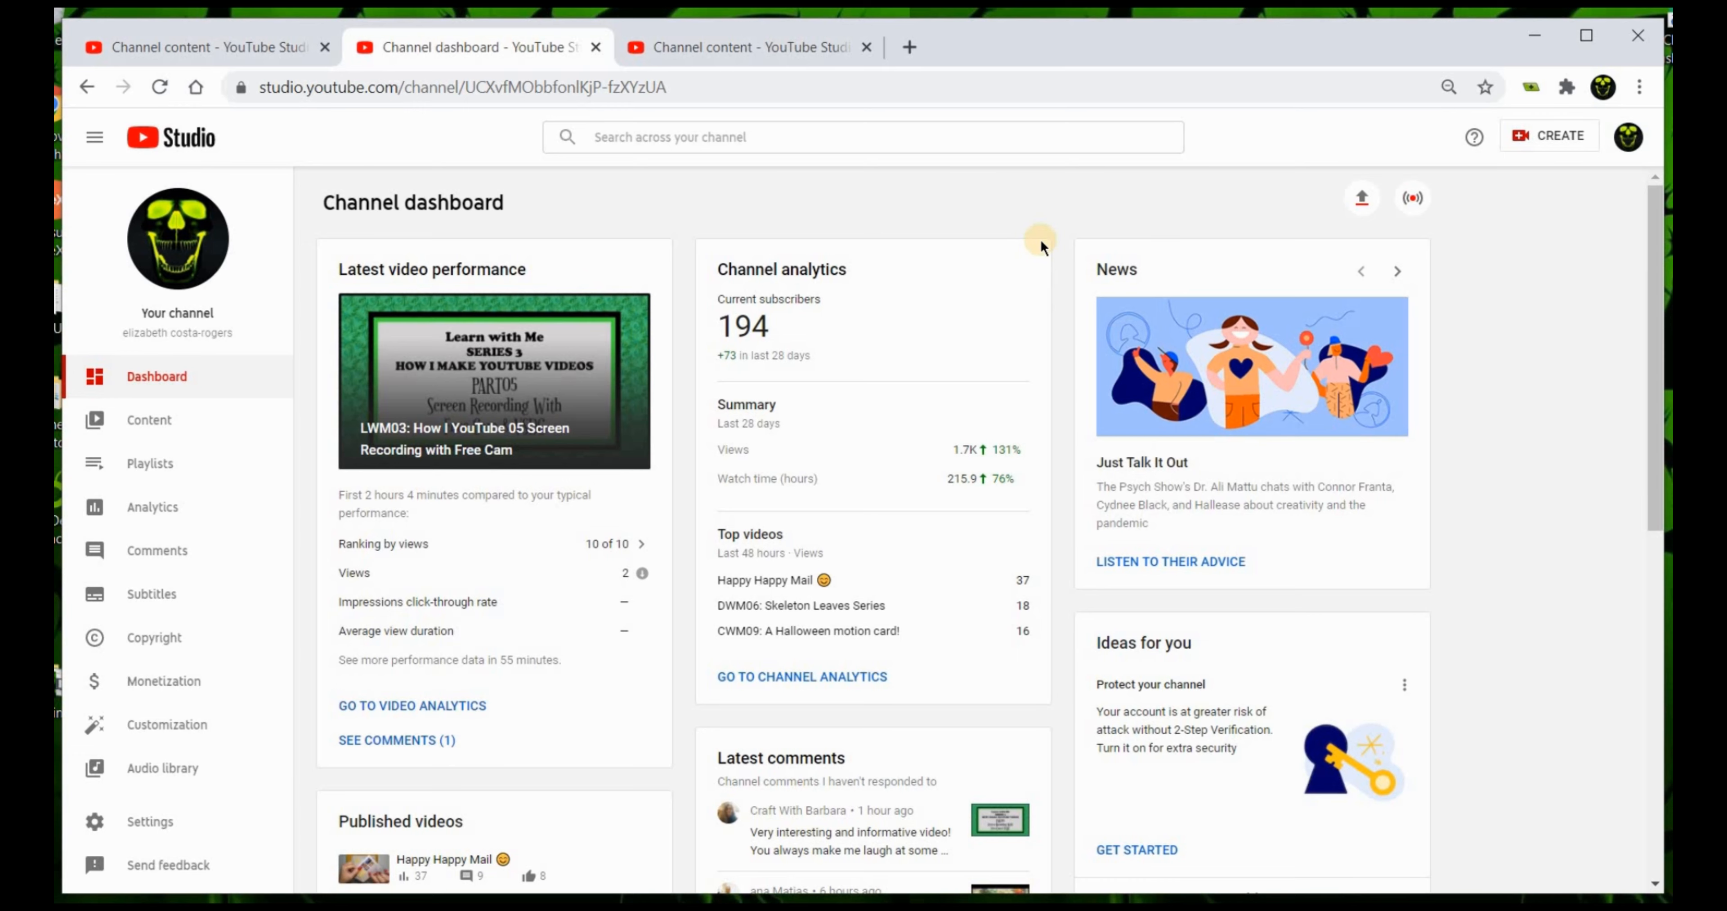
# Look through the channel dashboard and view the channel's Monetization page
pyautogui.scroll(-5, 961, 275)
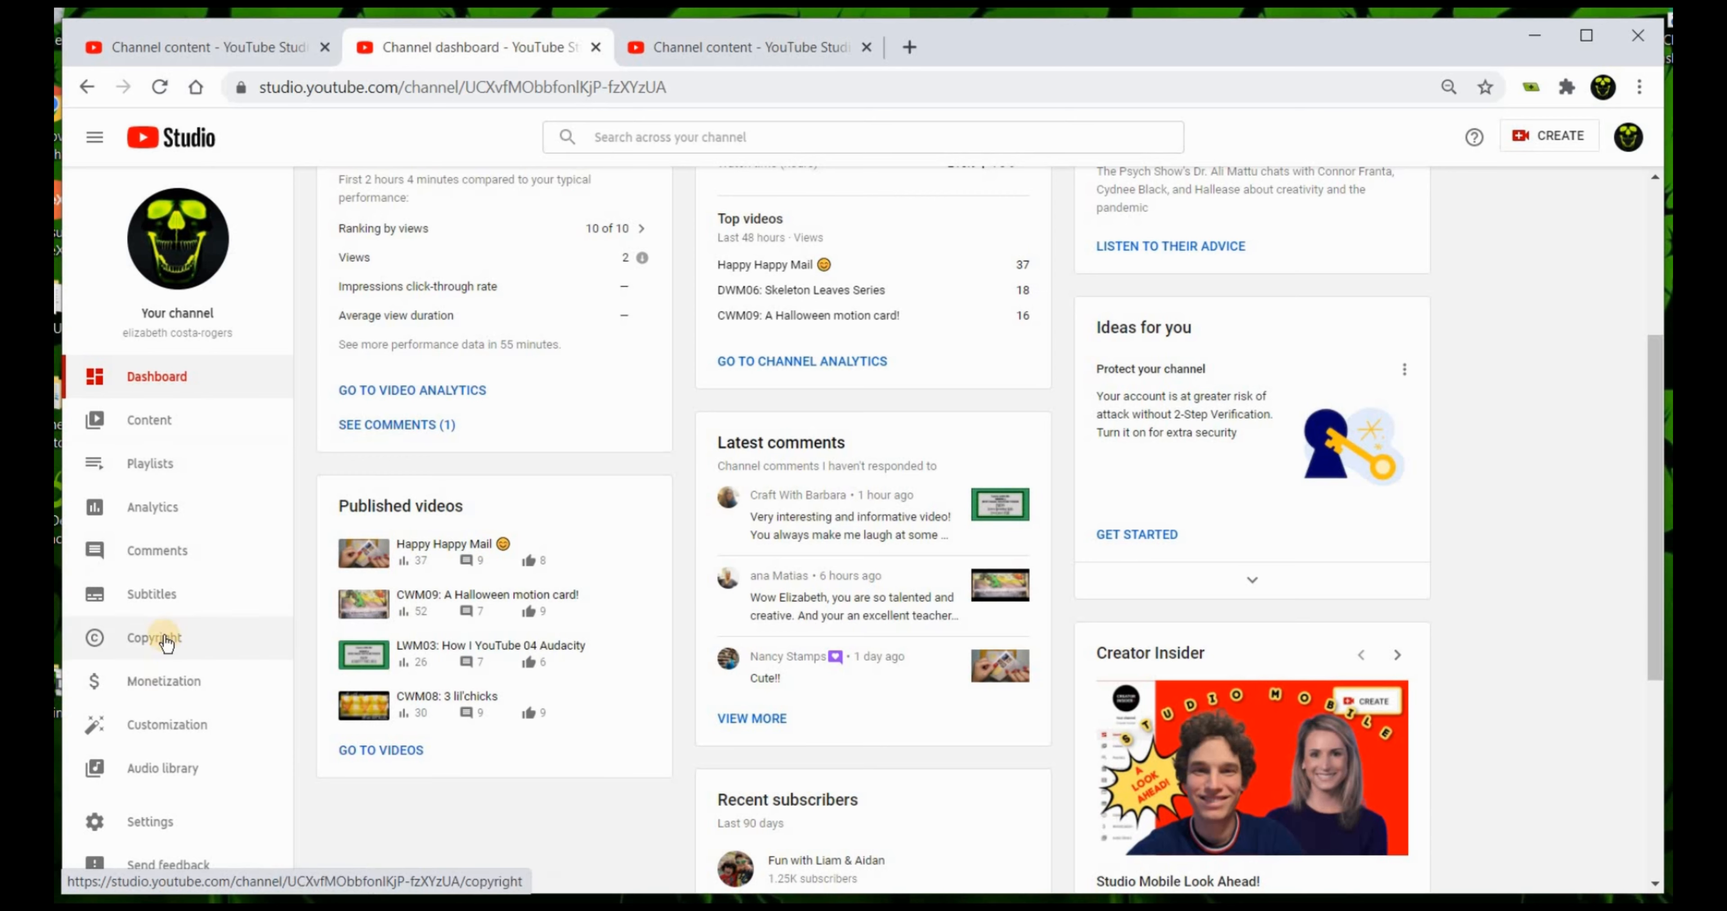
pyautogui.click(172, 690)
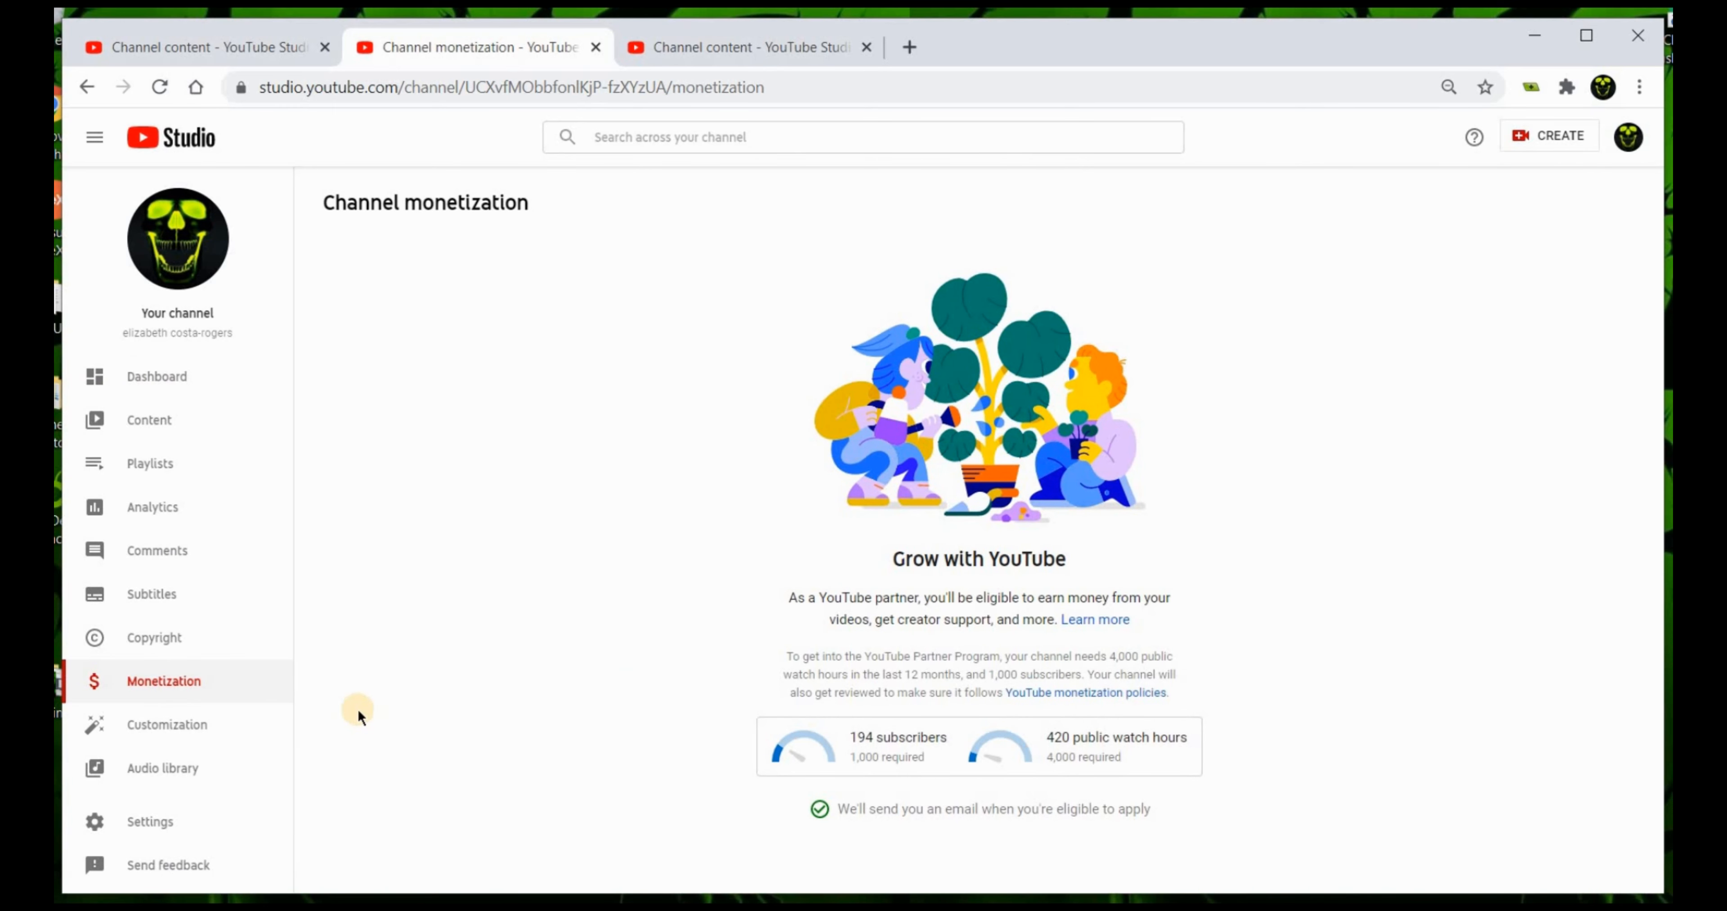
# Open the Audio library, browse its free music list and advance the welcome tour to the last tip
pyautogui.click(210, 779)
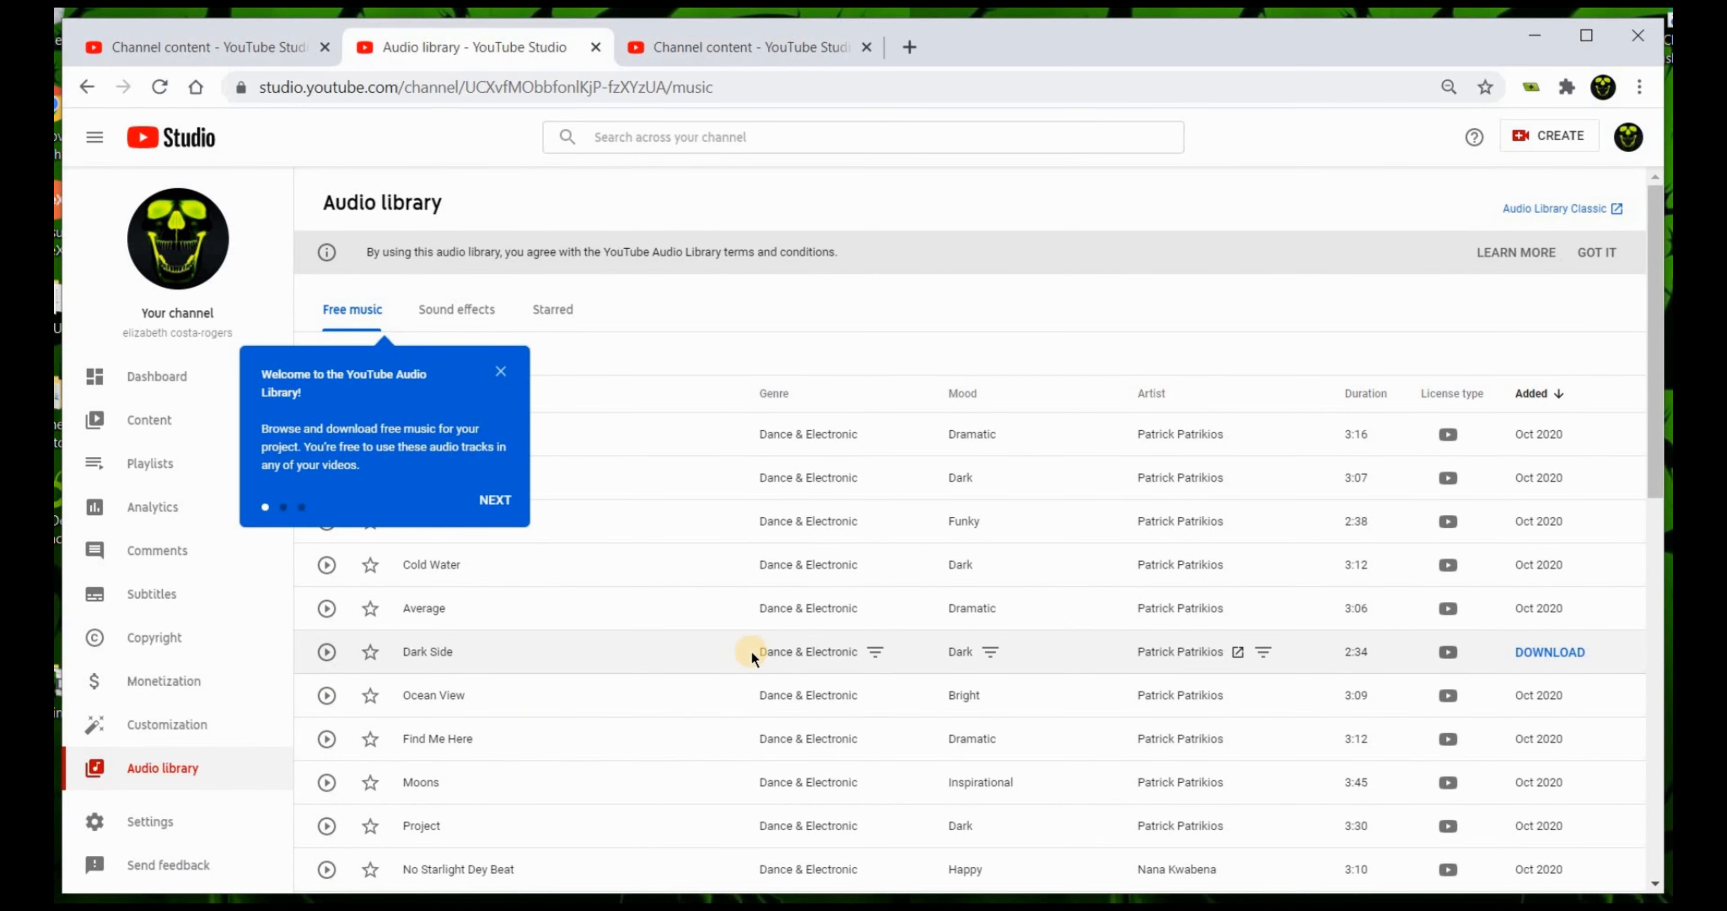
pyautogui.scroll(-10, 752, 653)
pyautogui.scroll(-2, 751, 648)
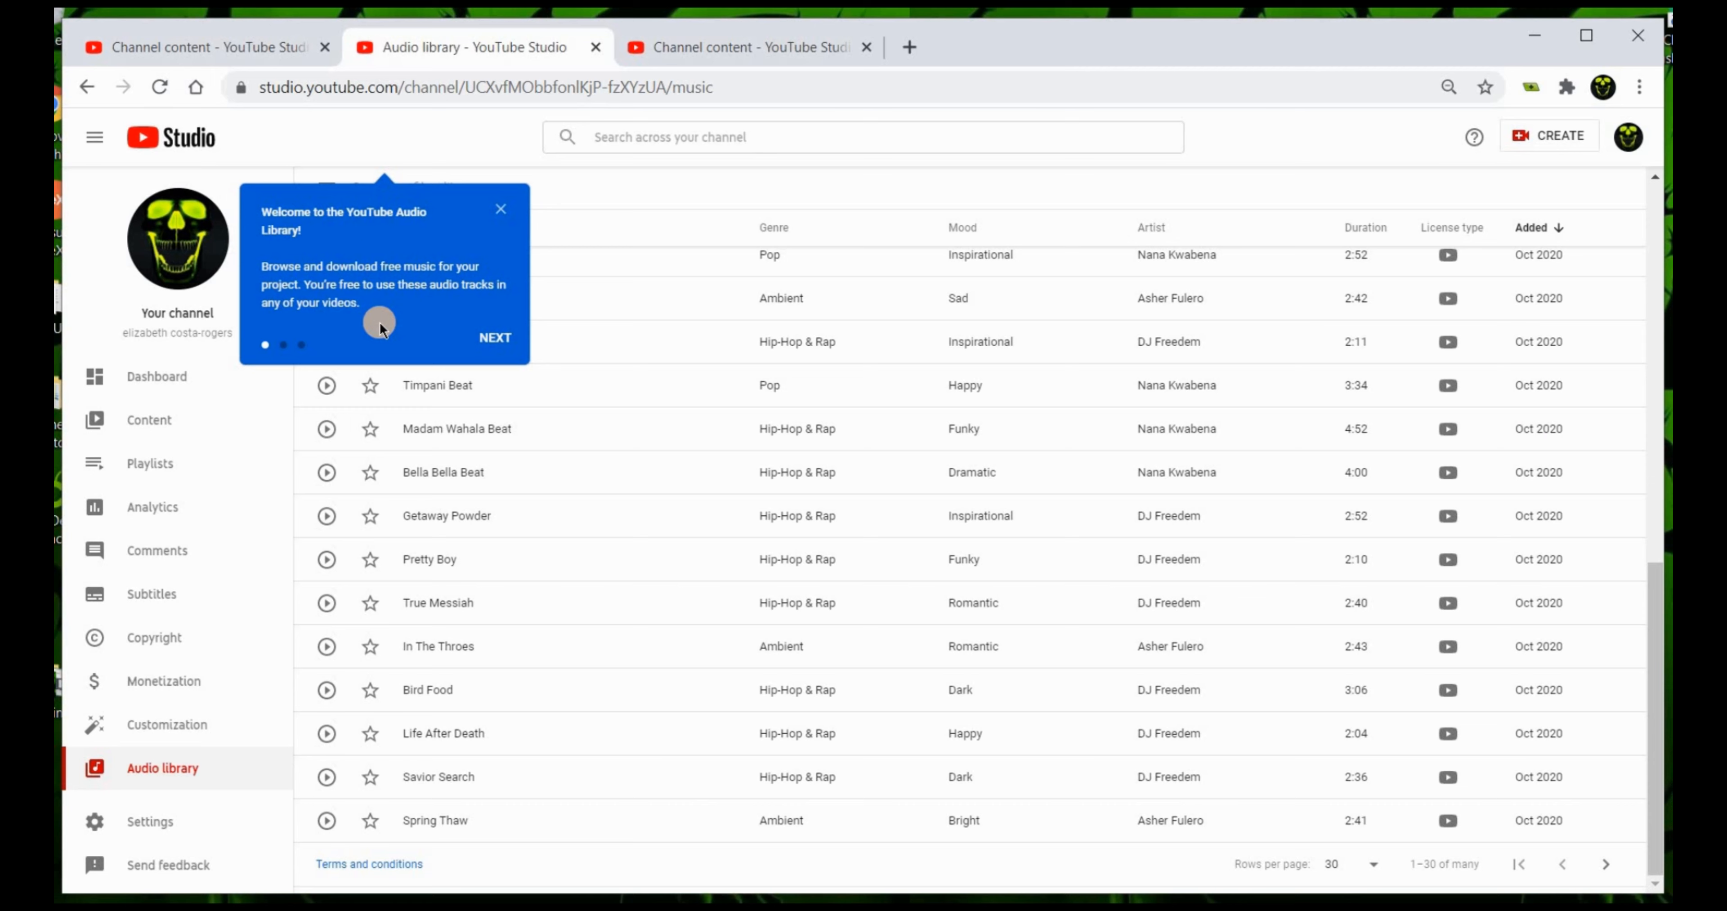
pyautogui.click(488, 338)
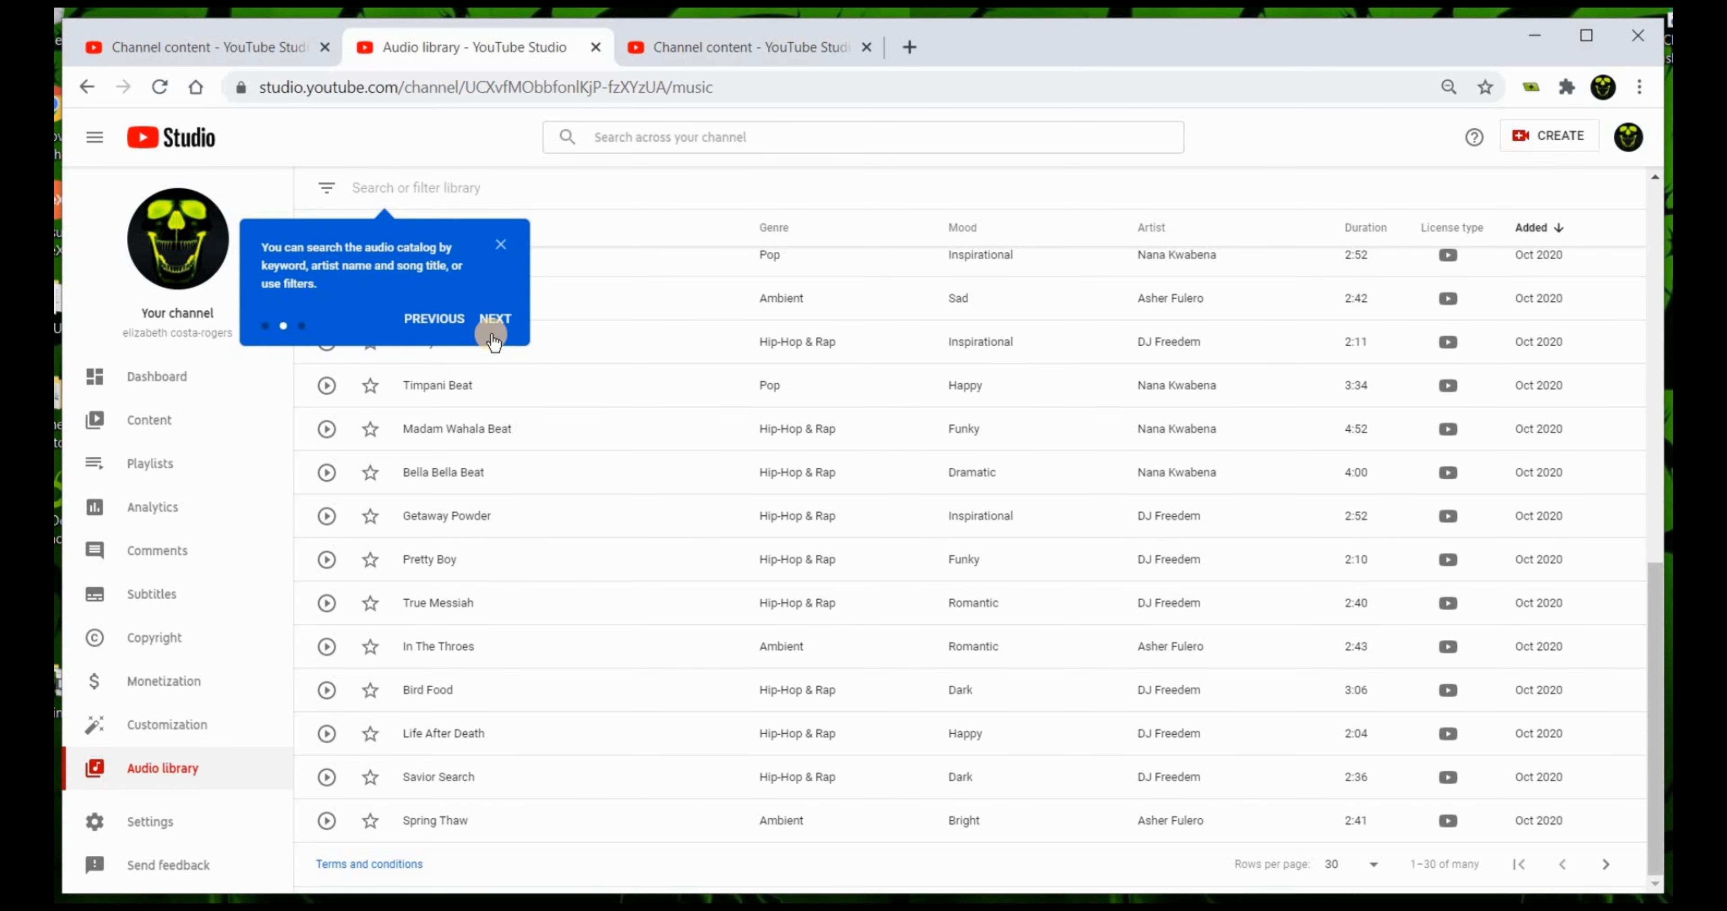
pyautogui.click(493, 320)
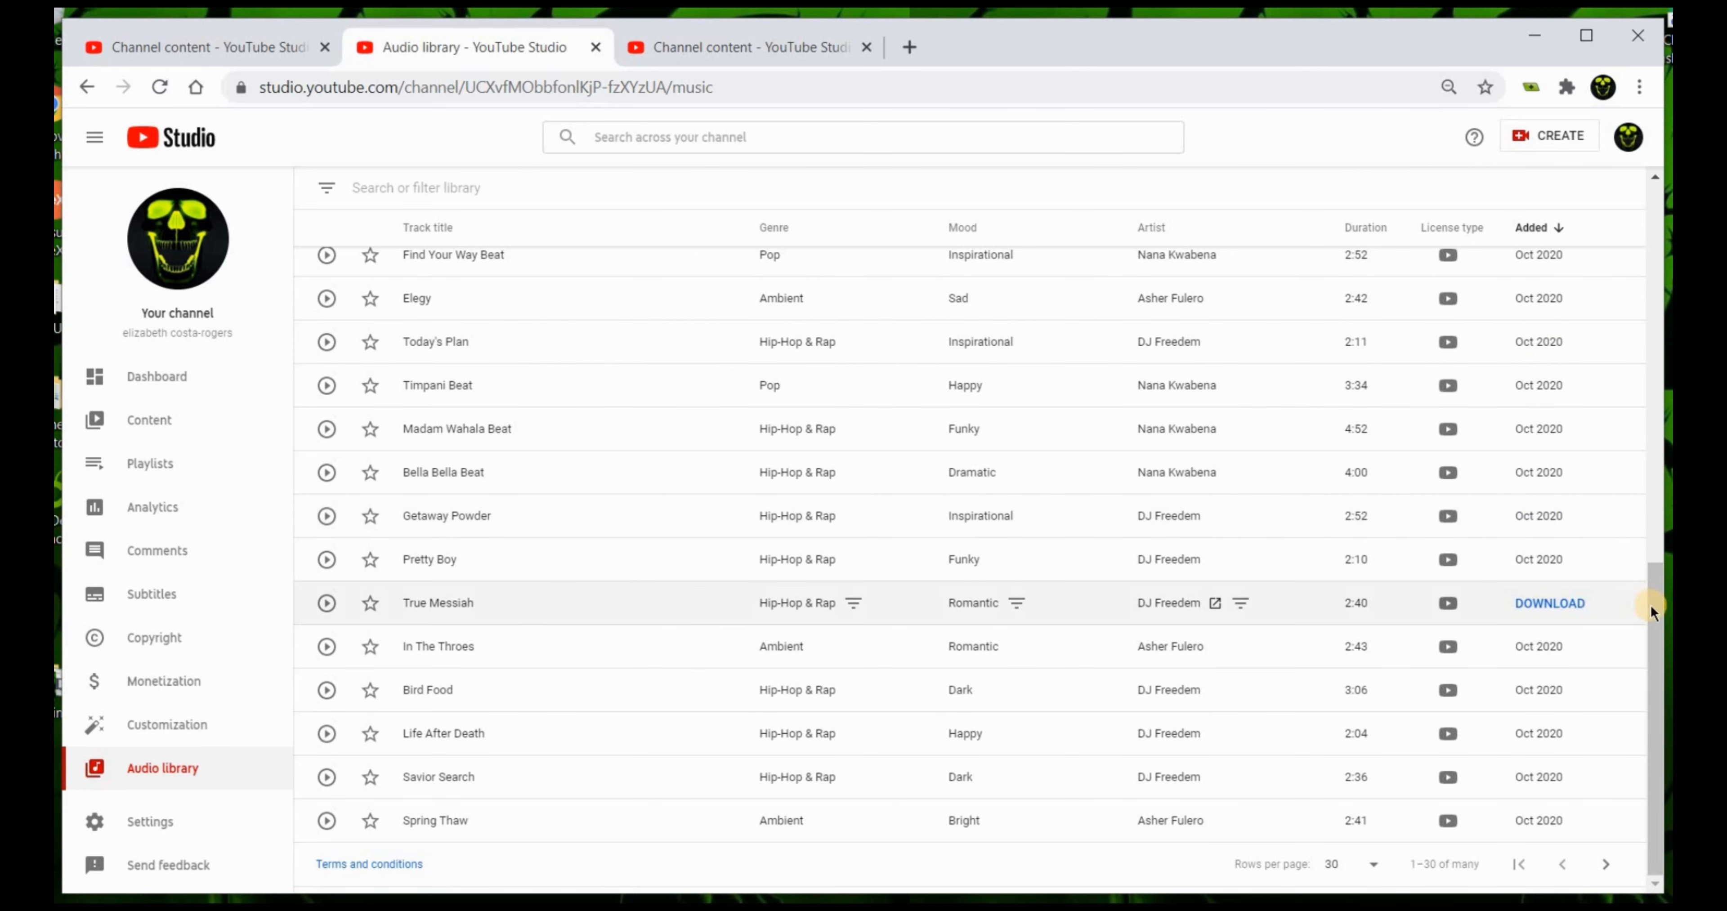
pyautogui.scroll(4, 1655, 259)
pyautogui.scroll(8, 1655, 258)
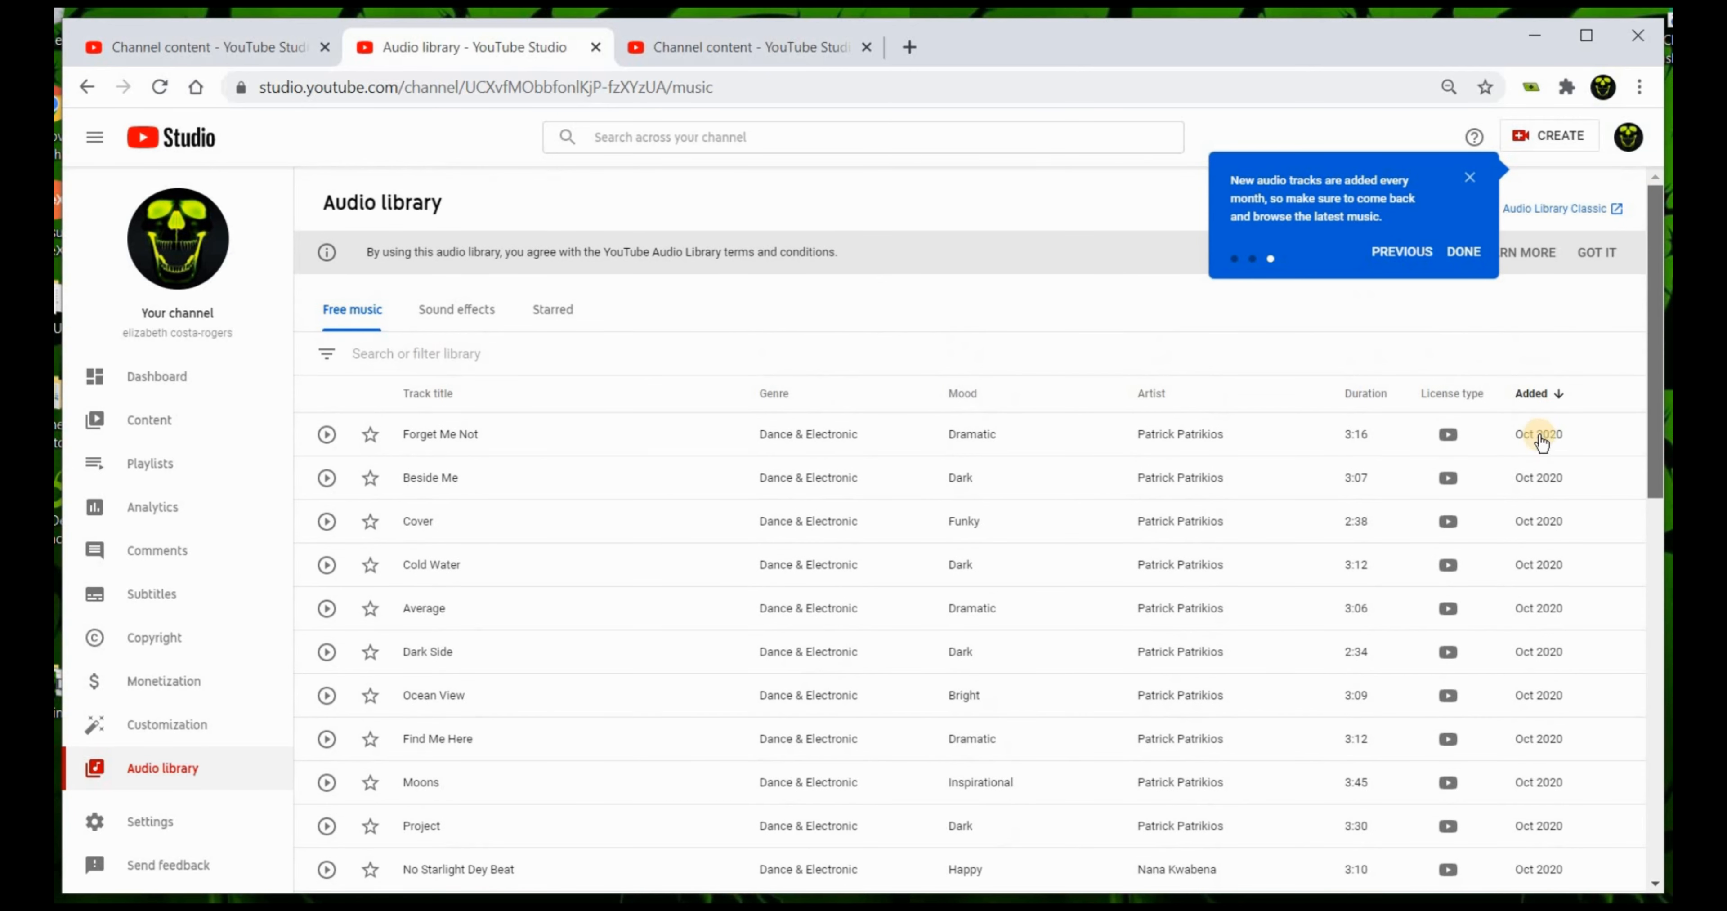
# Download the free track Forget Me Not, switch to File Explorer and show the Downloads folder in a maximized window
pyautogui.click(1523, 436)
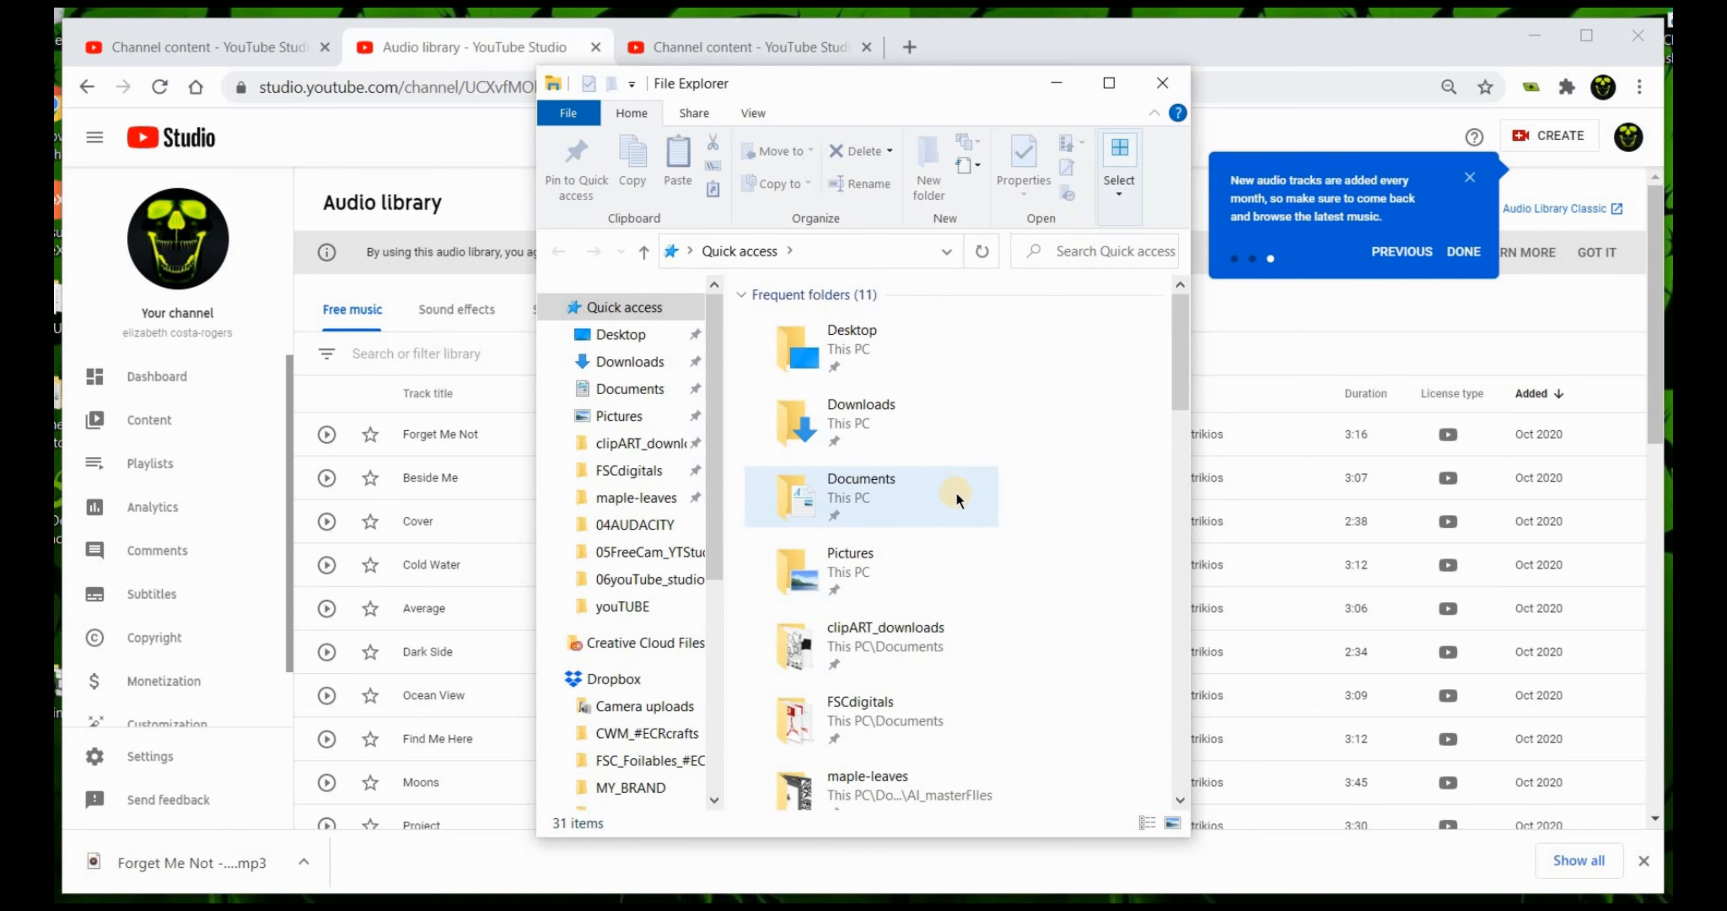
pyautogui.click(661, 374)
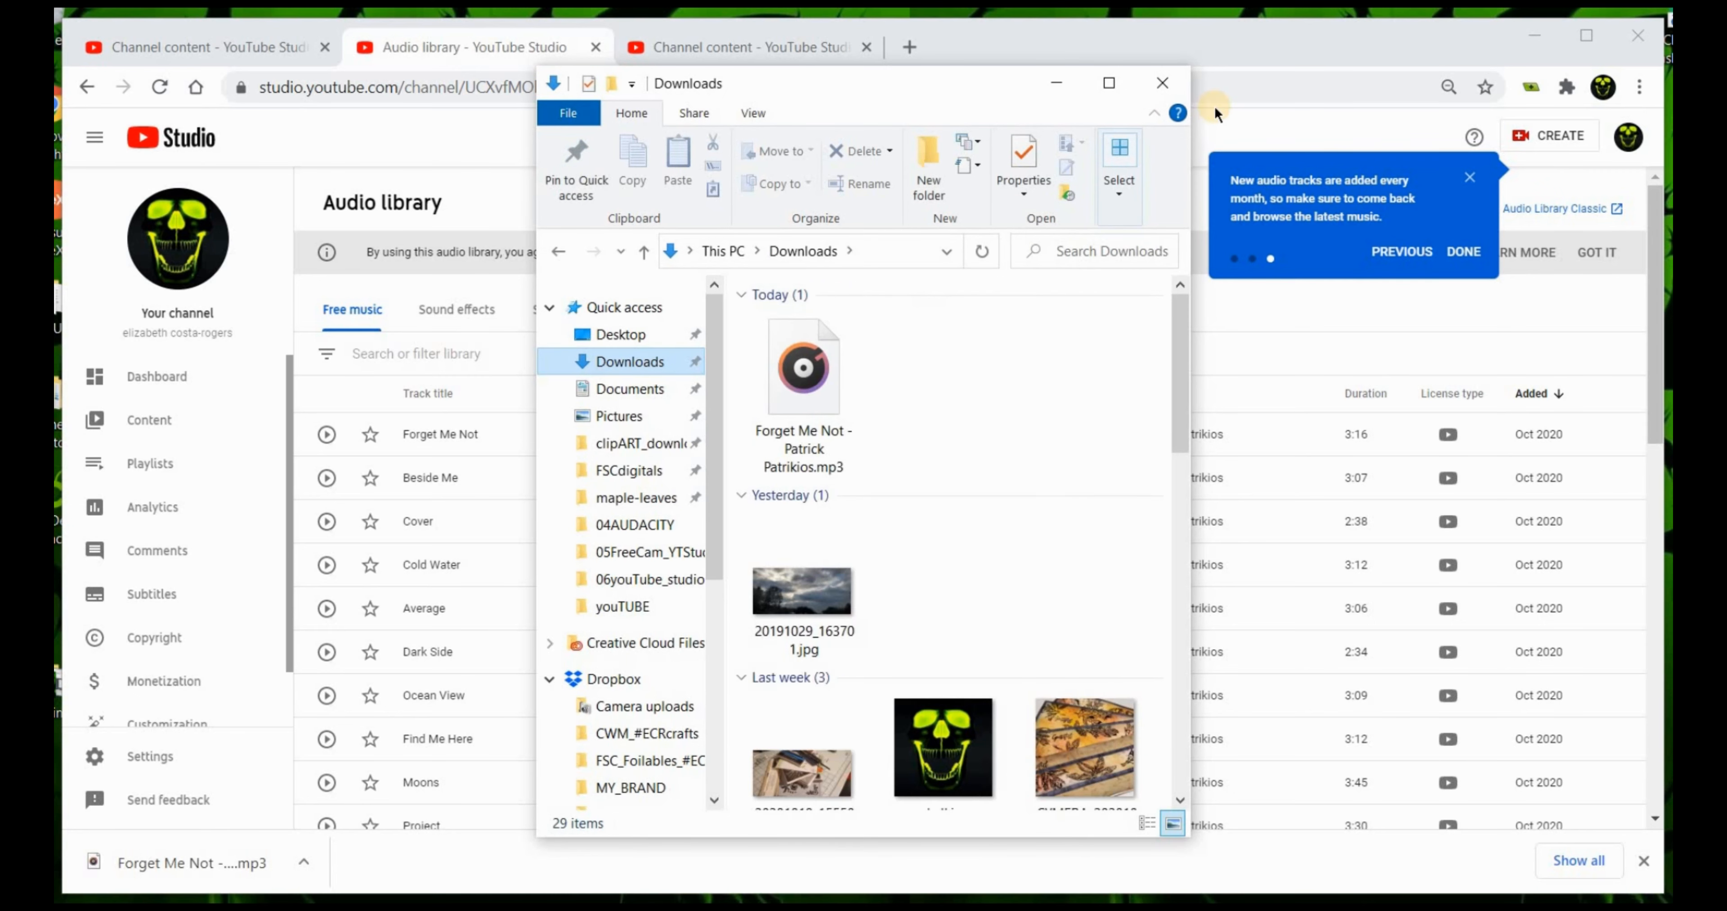
pyautogui.click(1103, 79)
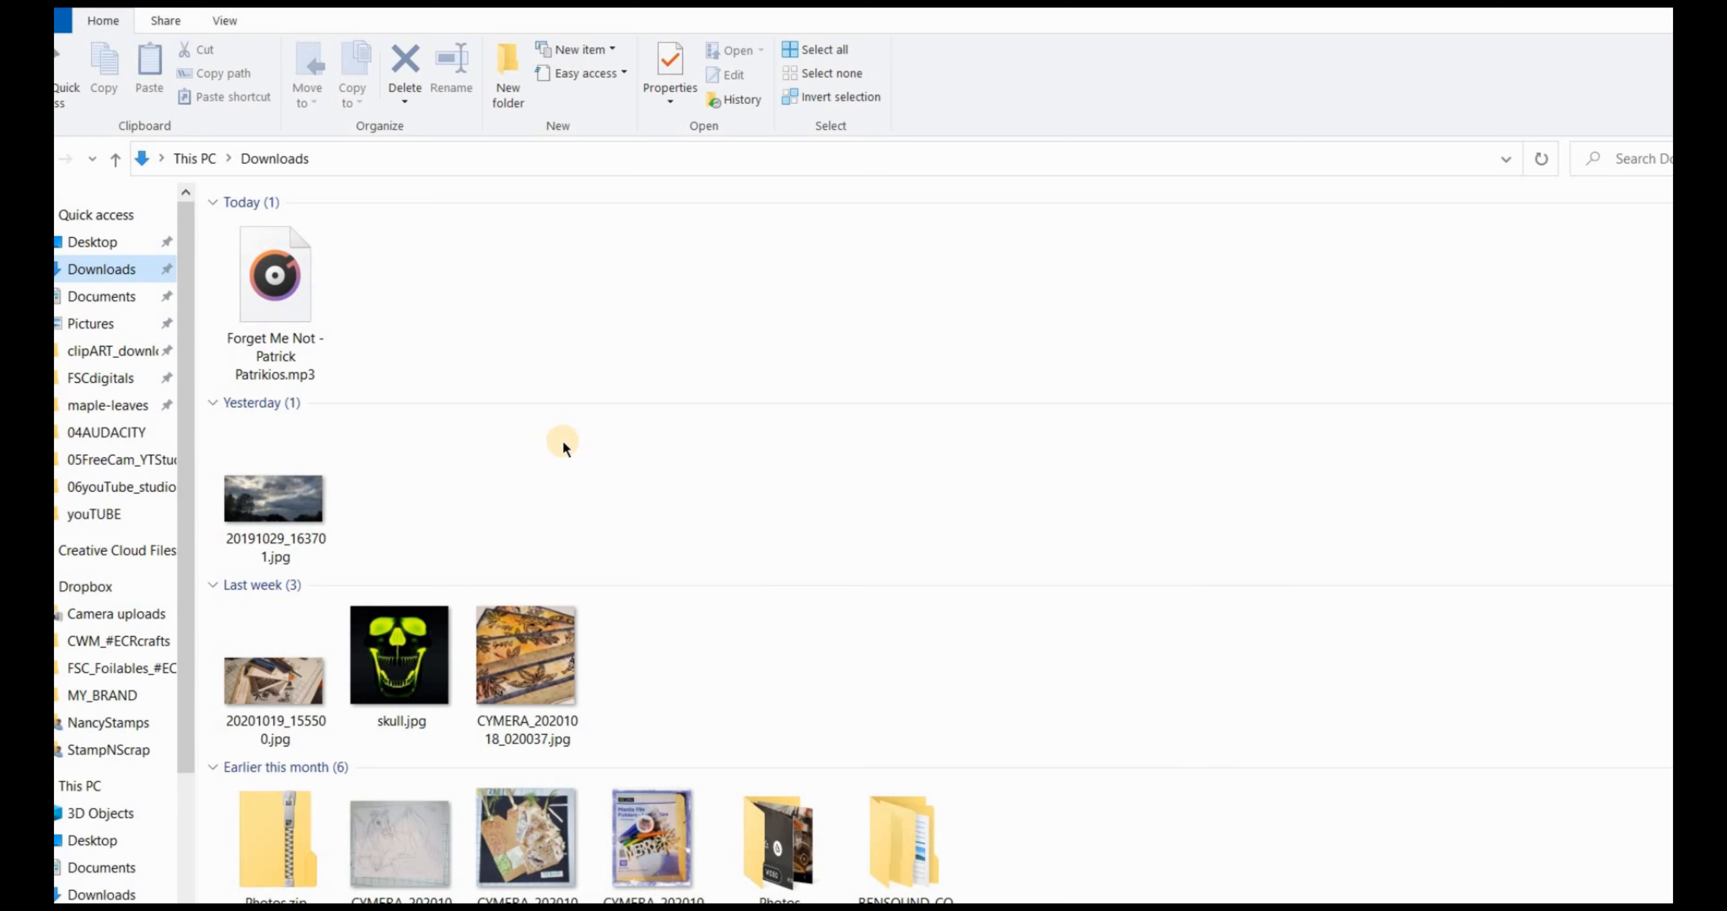
# View the cinematic music files in the BENSOUND_COM folder and return to the Downloads folder
pyautogui.scroll(-5, 563, 447)
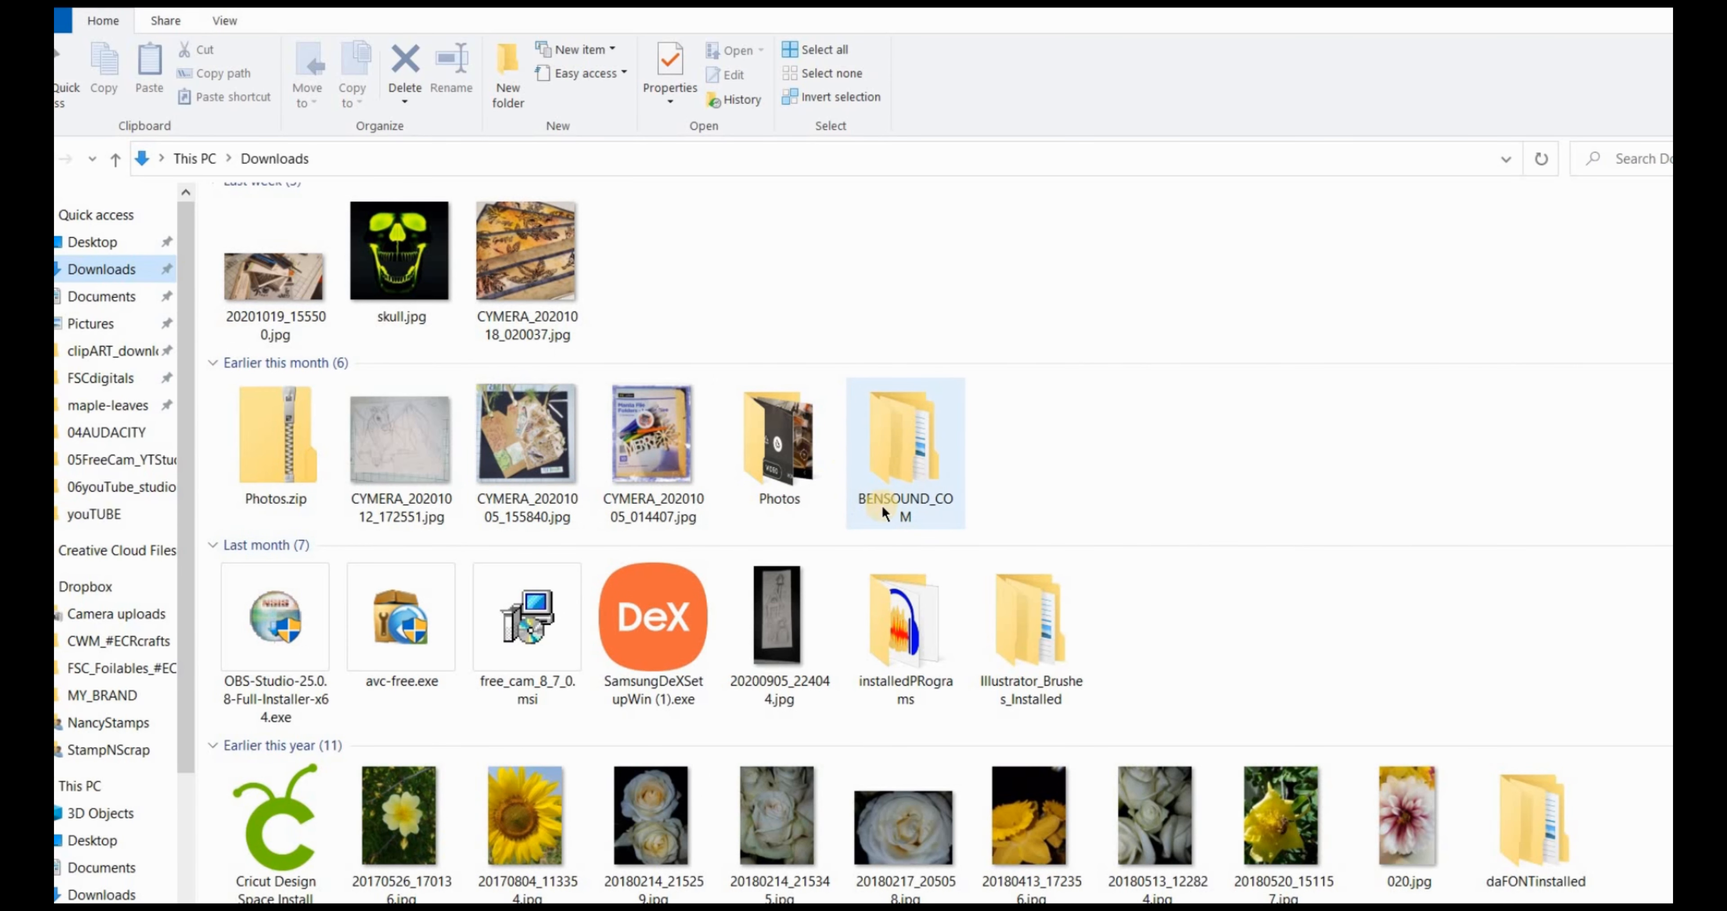
pyautogui.doubleClick(926, 466)
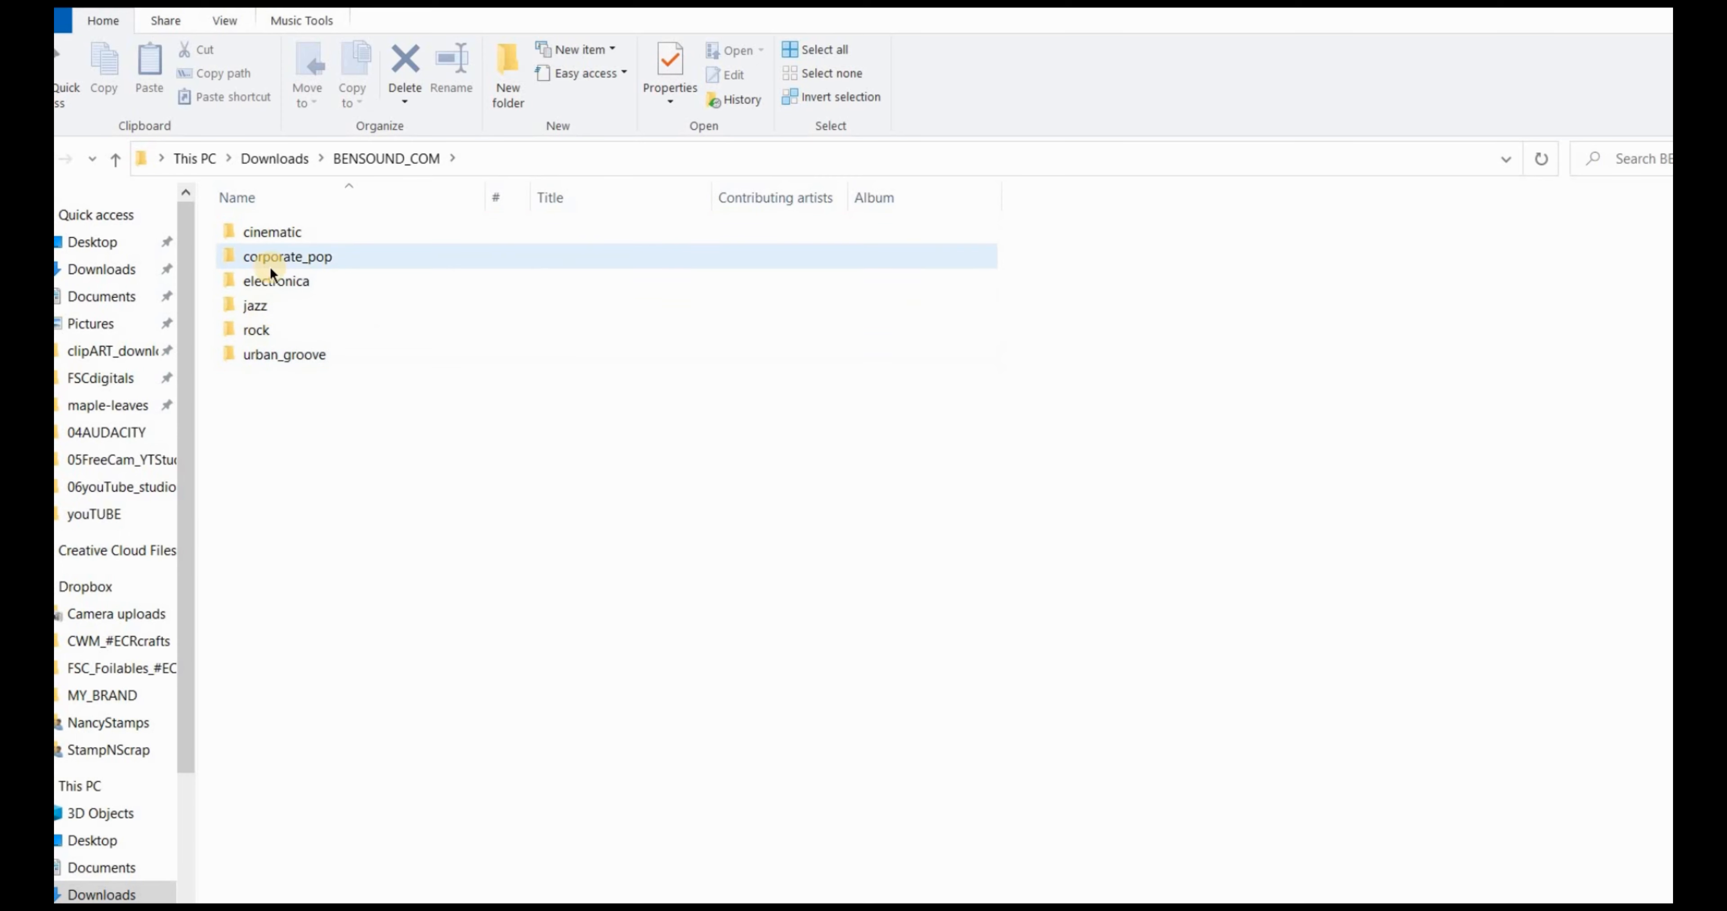
pyautogui.doubleClick(264, 233)
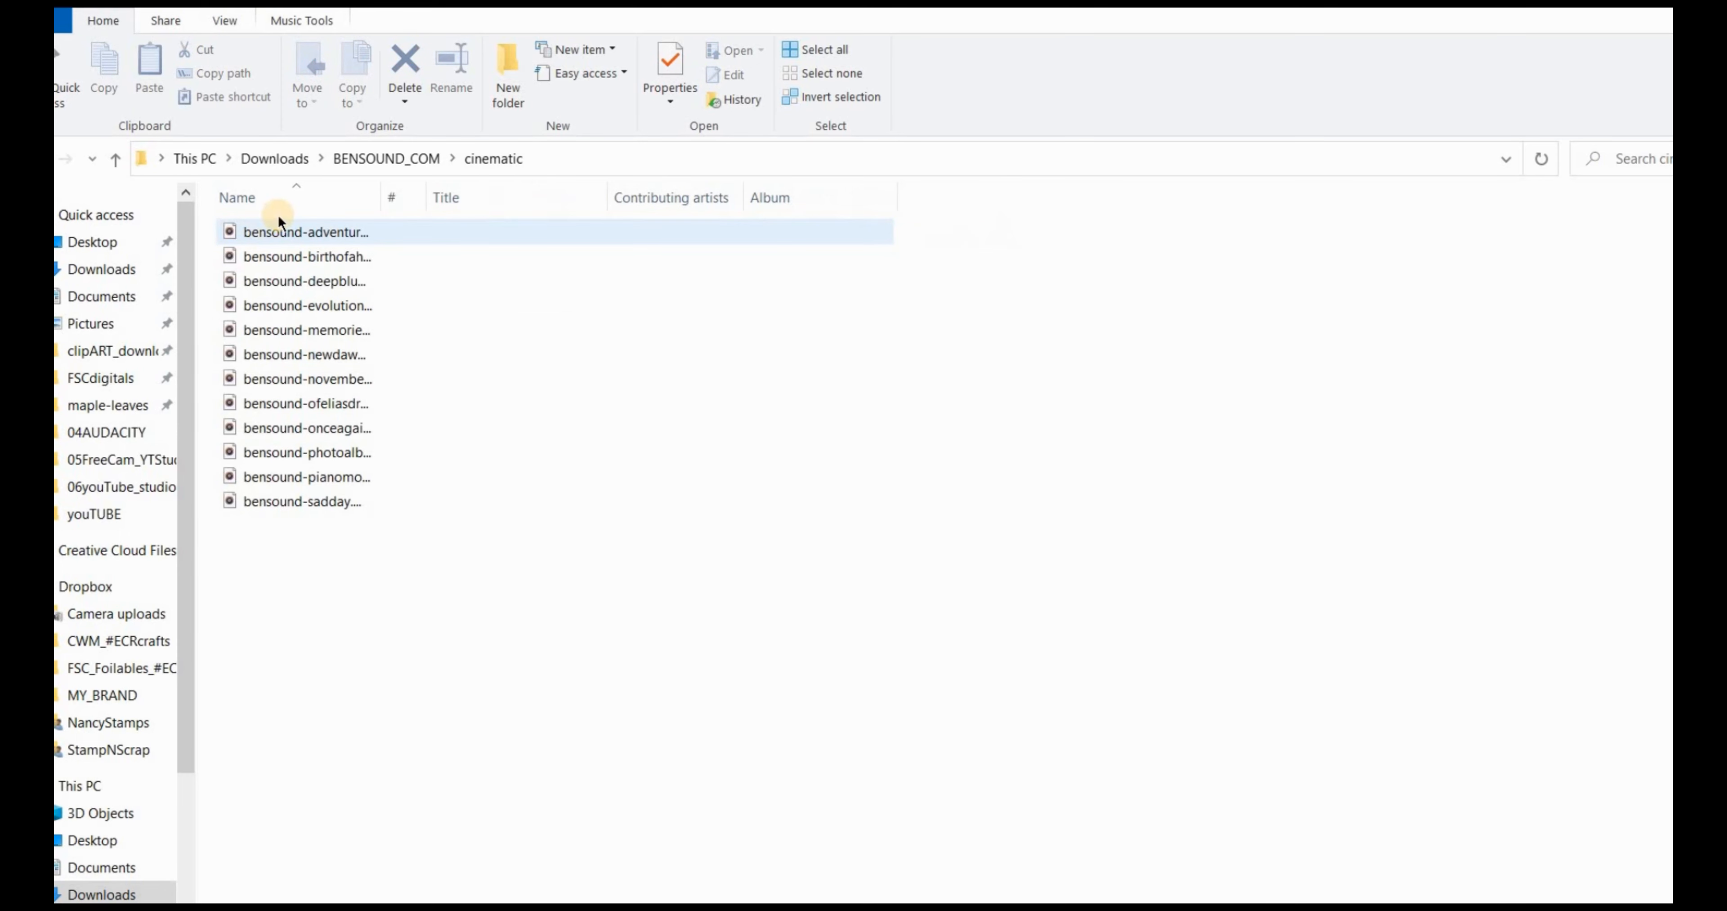
pyautogui.click(304, 157)
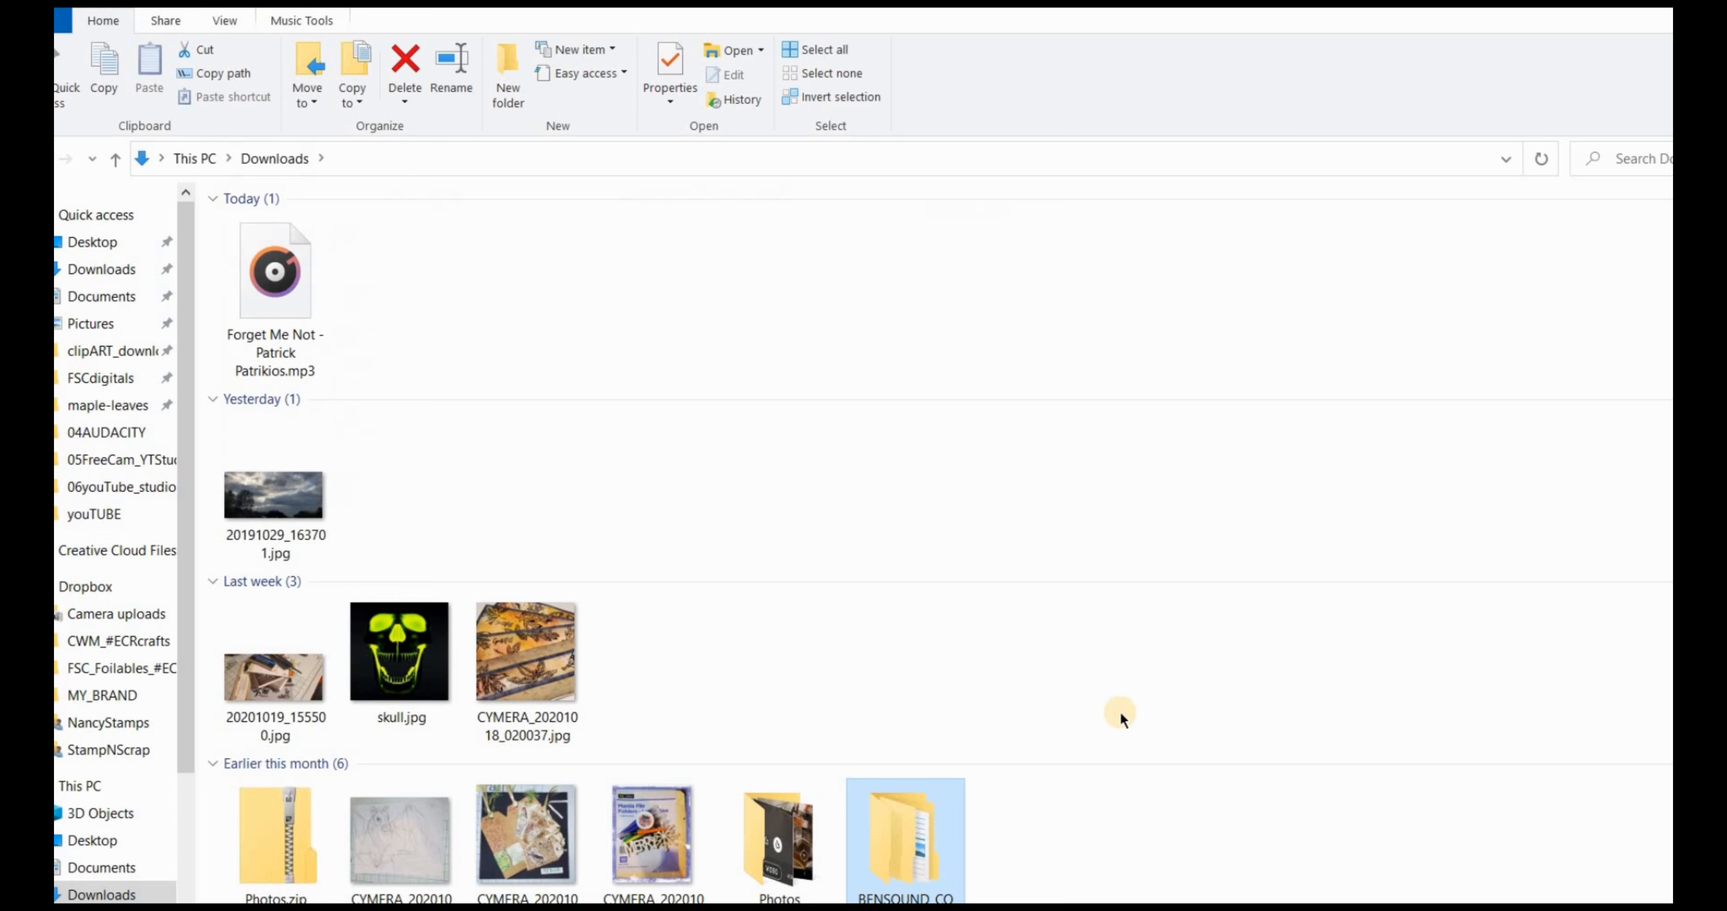
# Create a folder named YT_FREE_MUSIC in Downloads and move the Forget Me Not track into it
pyautogui.click(1081, 854)
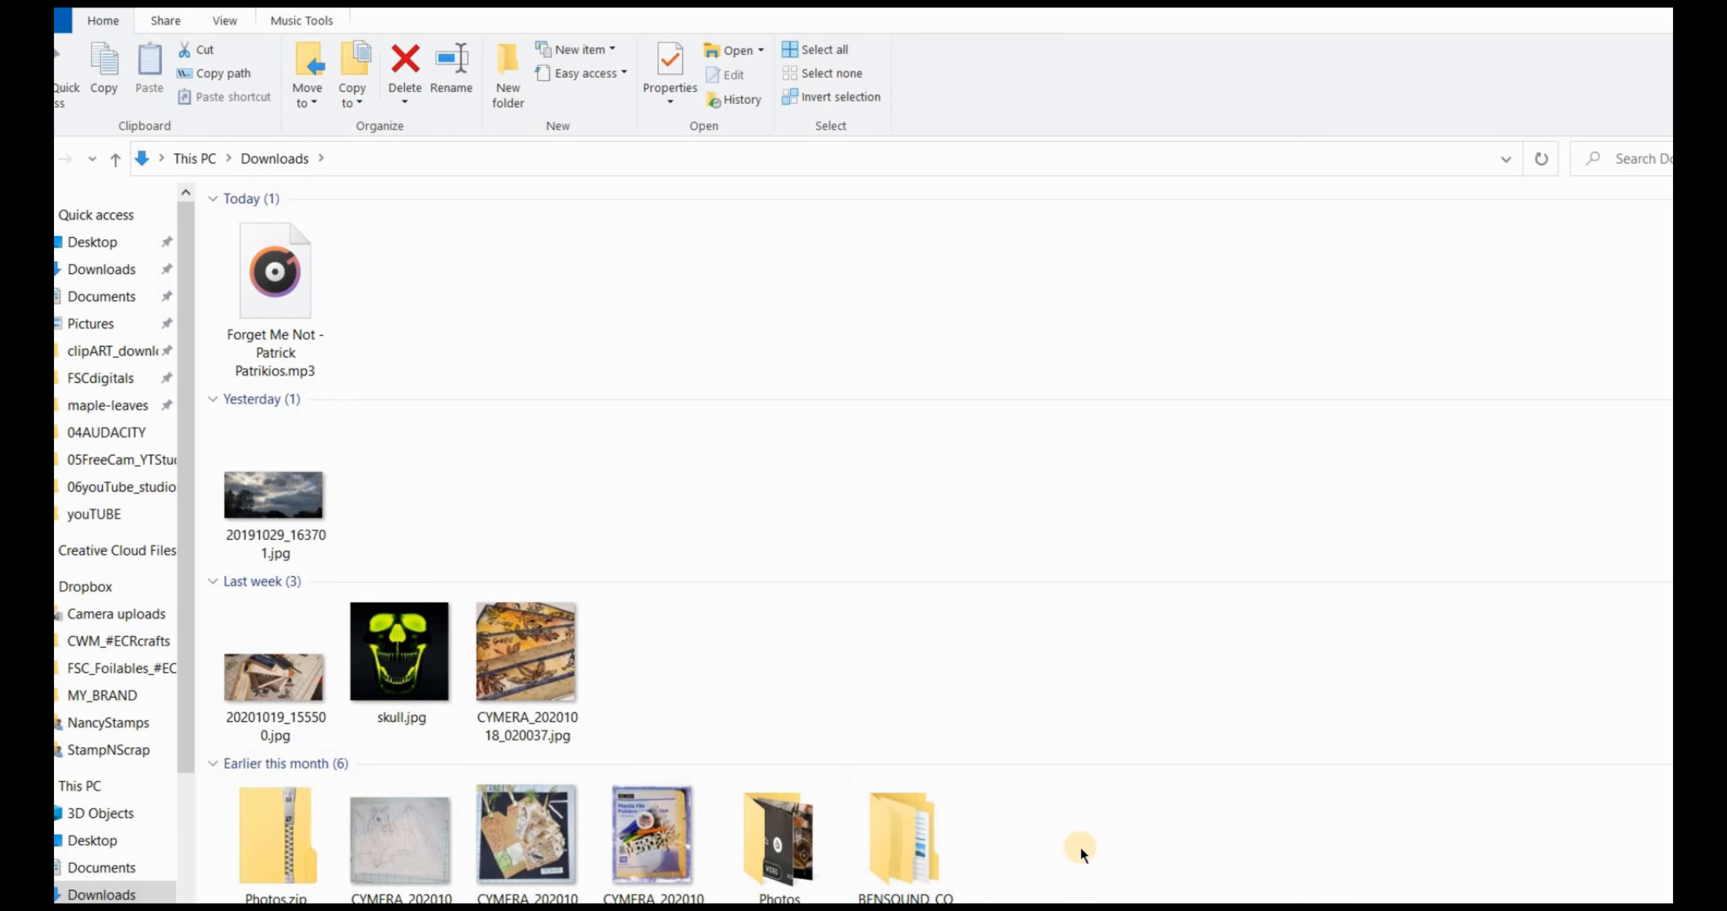
pyautogui.rightClick(1081, 853)
pyautogui.moveTo(1113, 794)
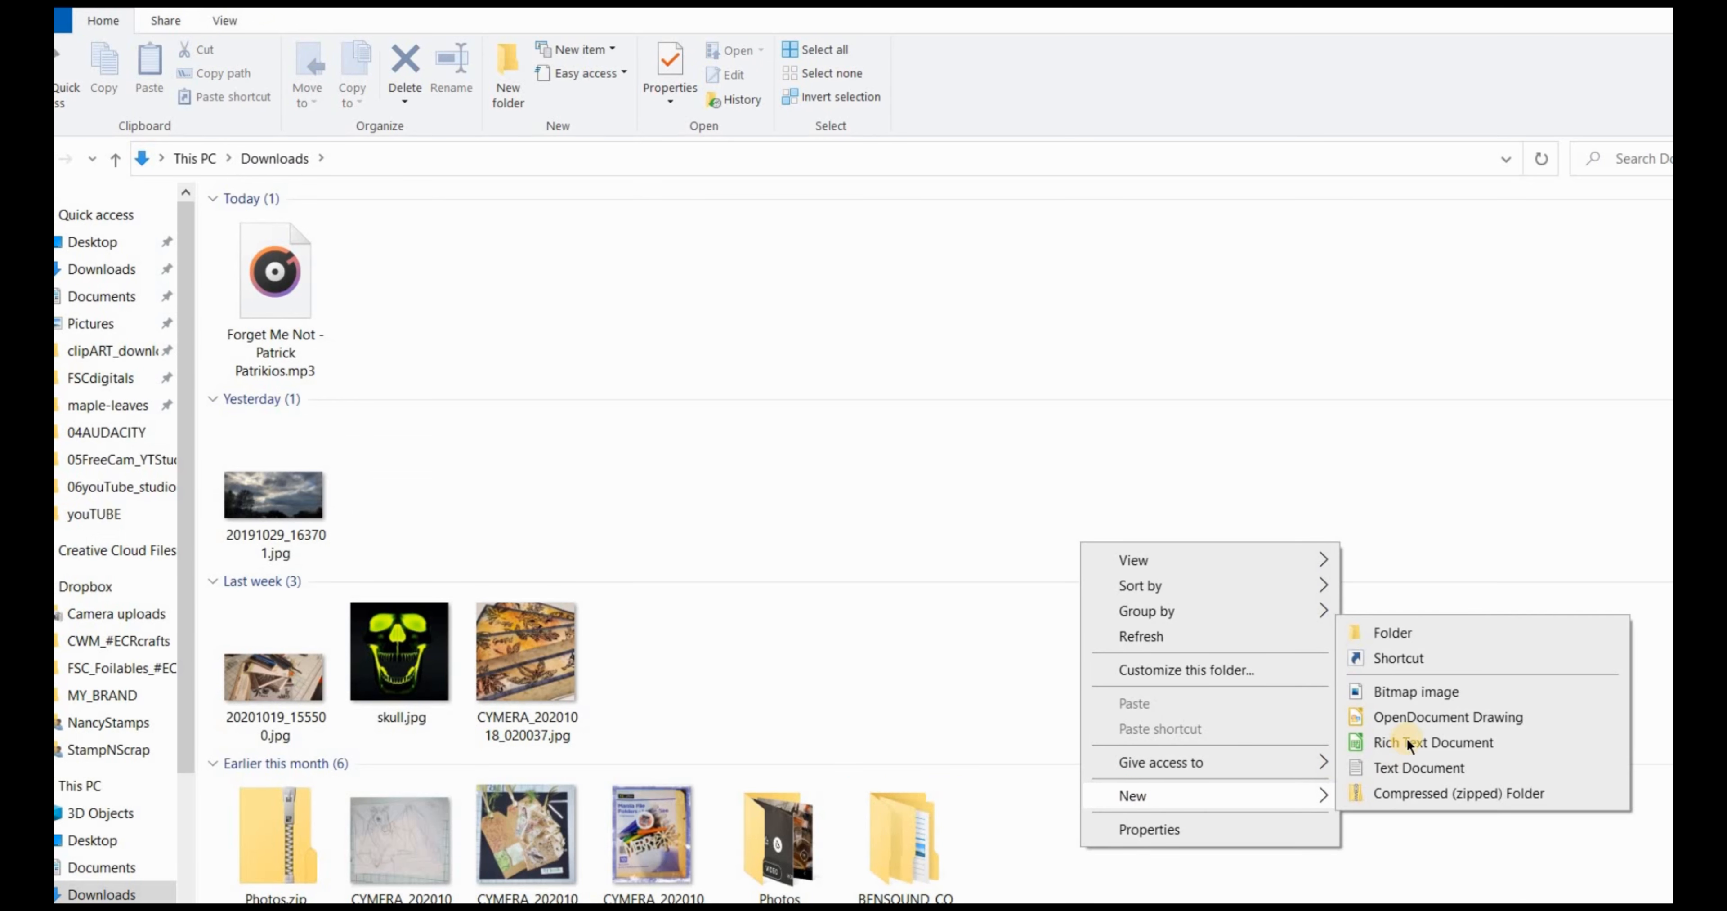
pyautogui.click(1410, 634)
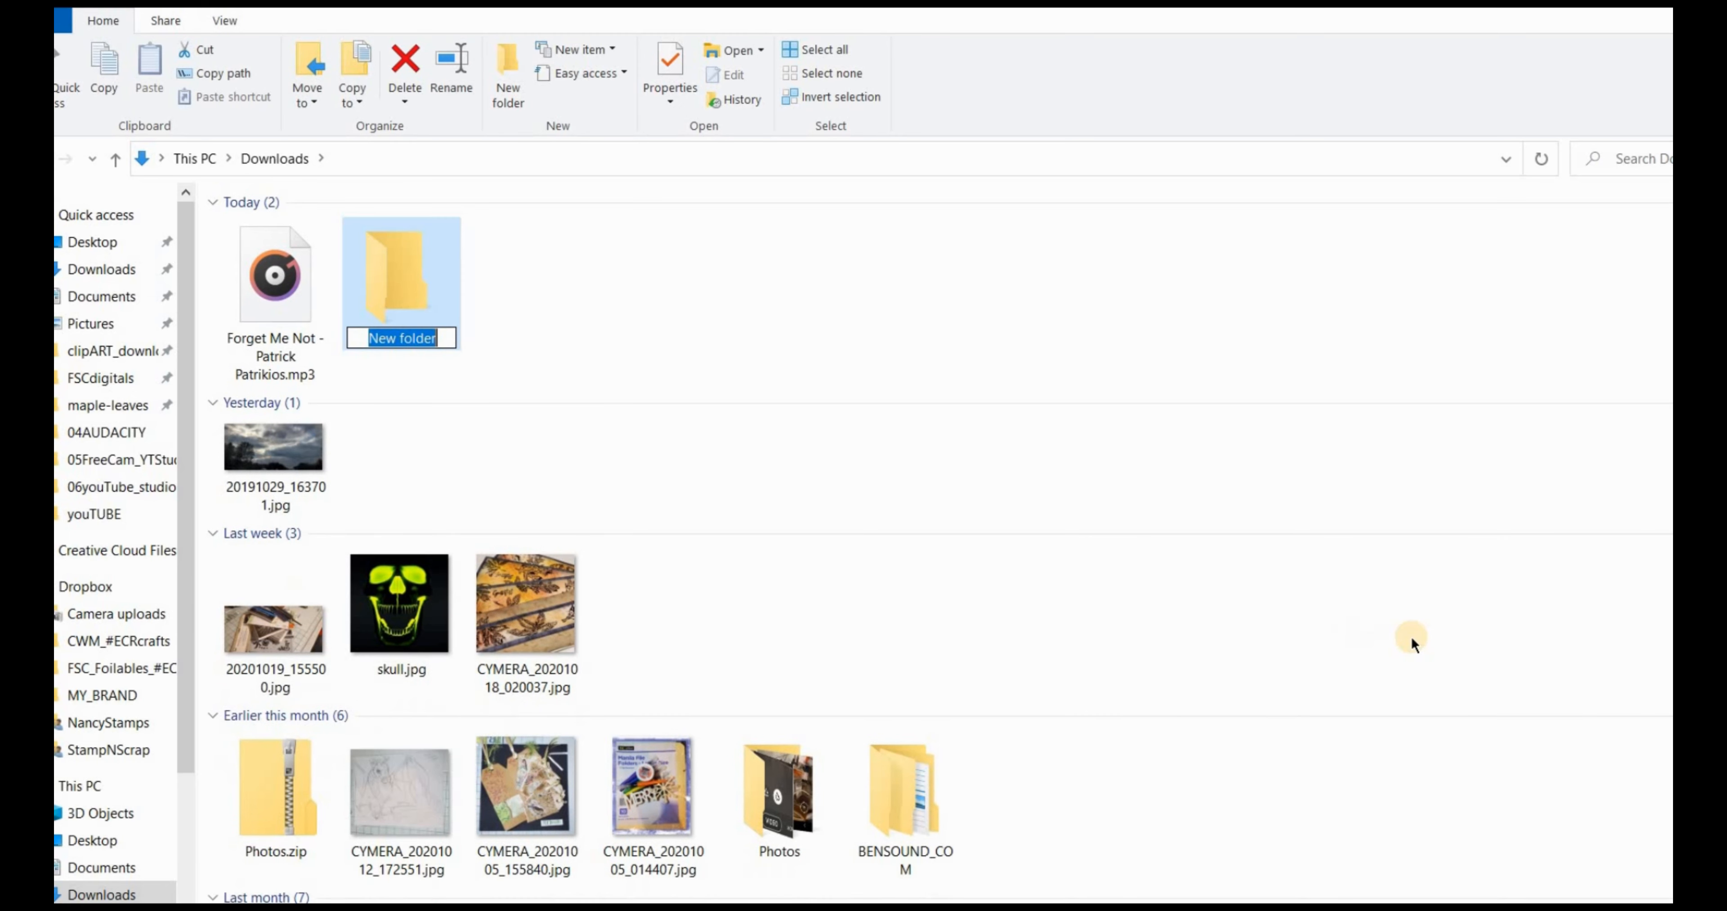
pyautogui.write('YT_')
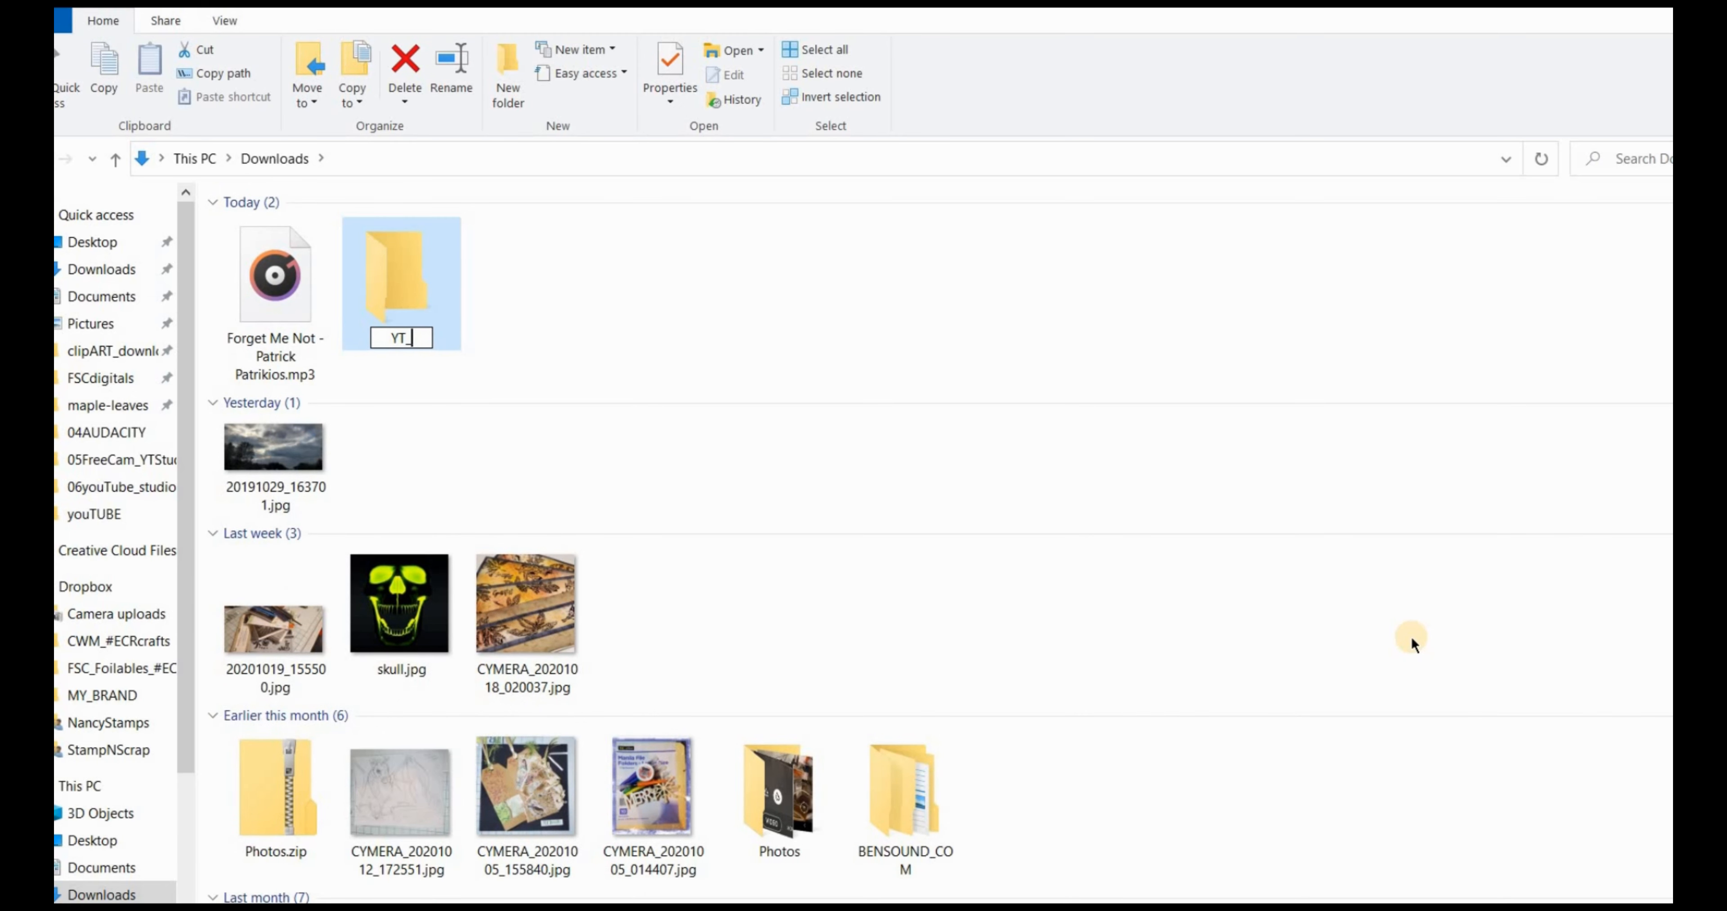
pyautogui.write('FREE')
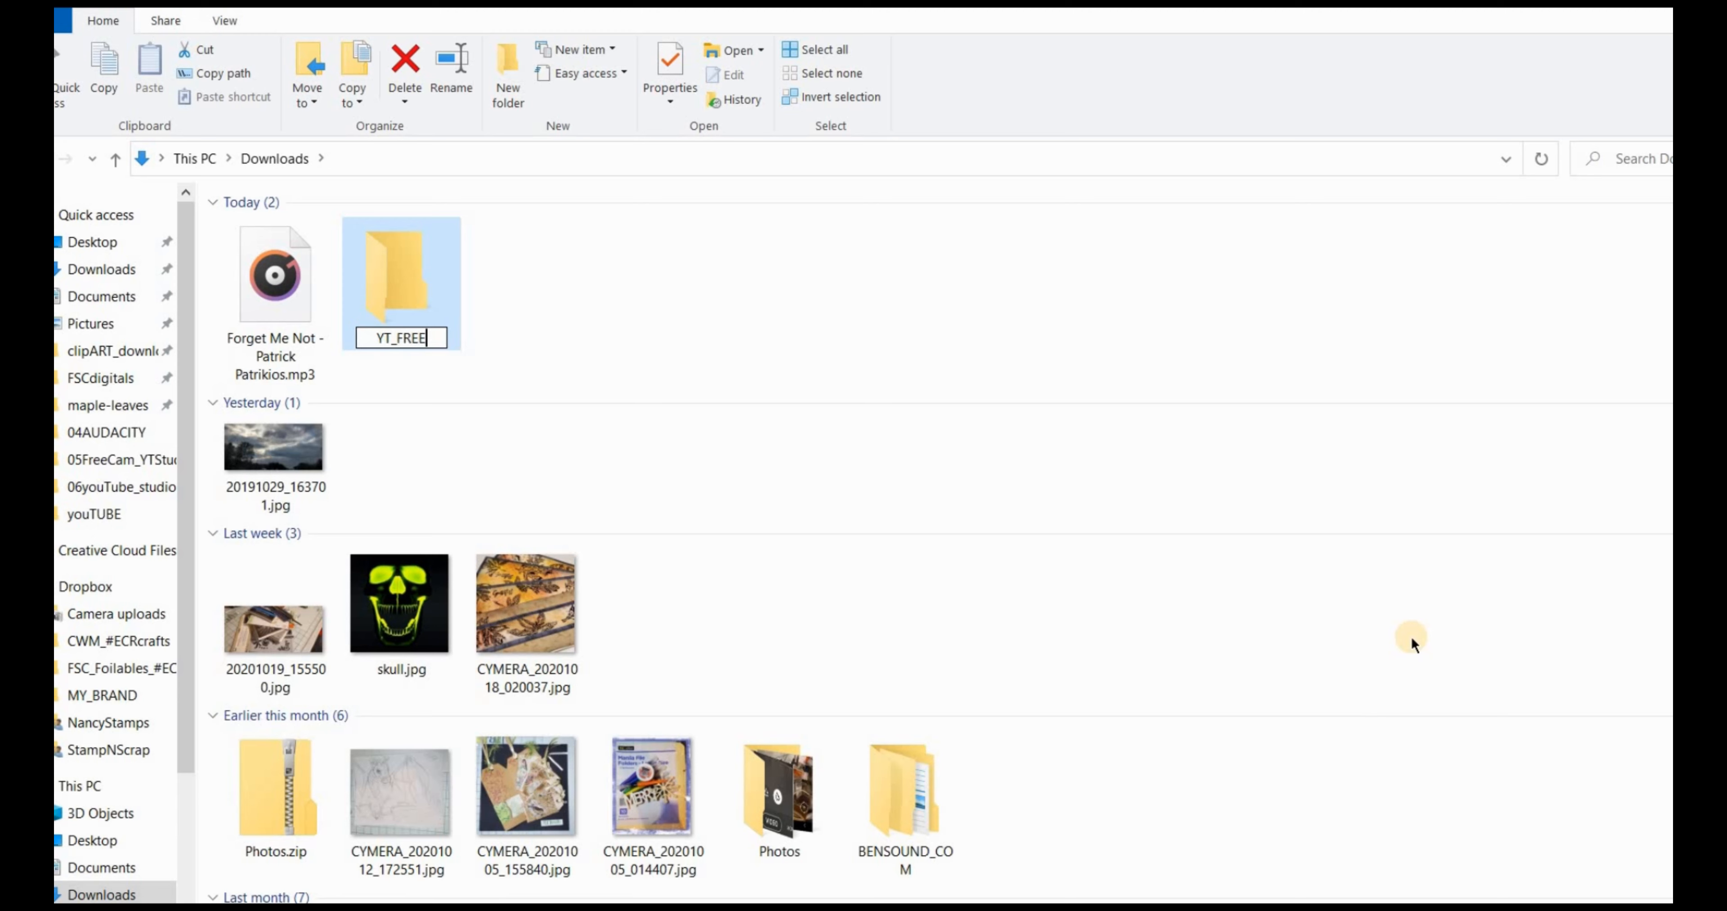
pyautogui.write('_MUSIC')
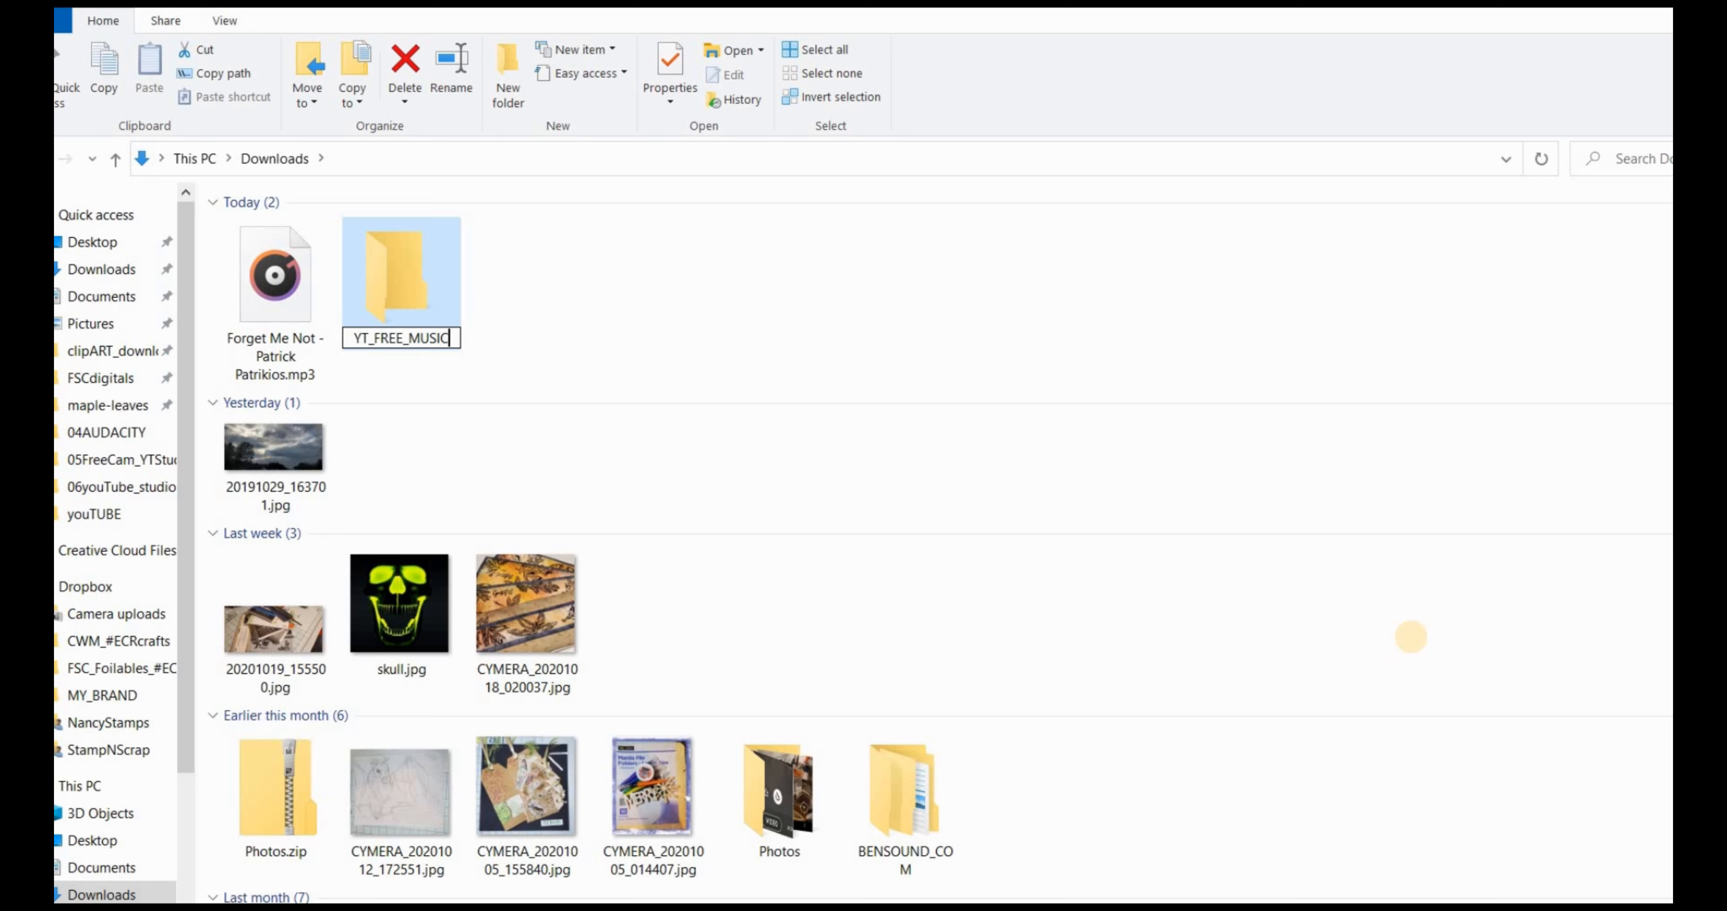
pyautogui.press('Return')
pyautogui.moveTo(320, 296); pyautogui.dragTo(405, 294)
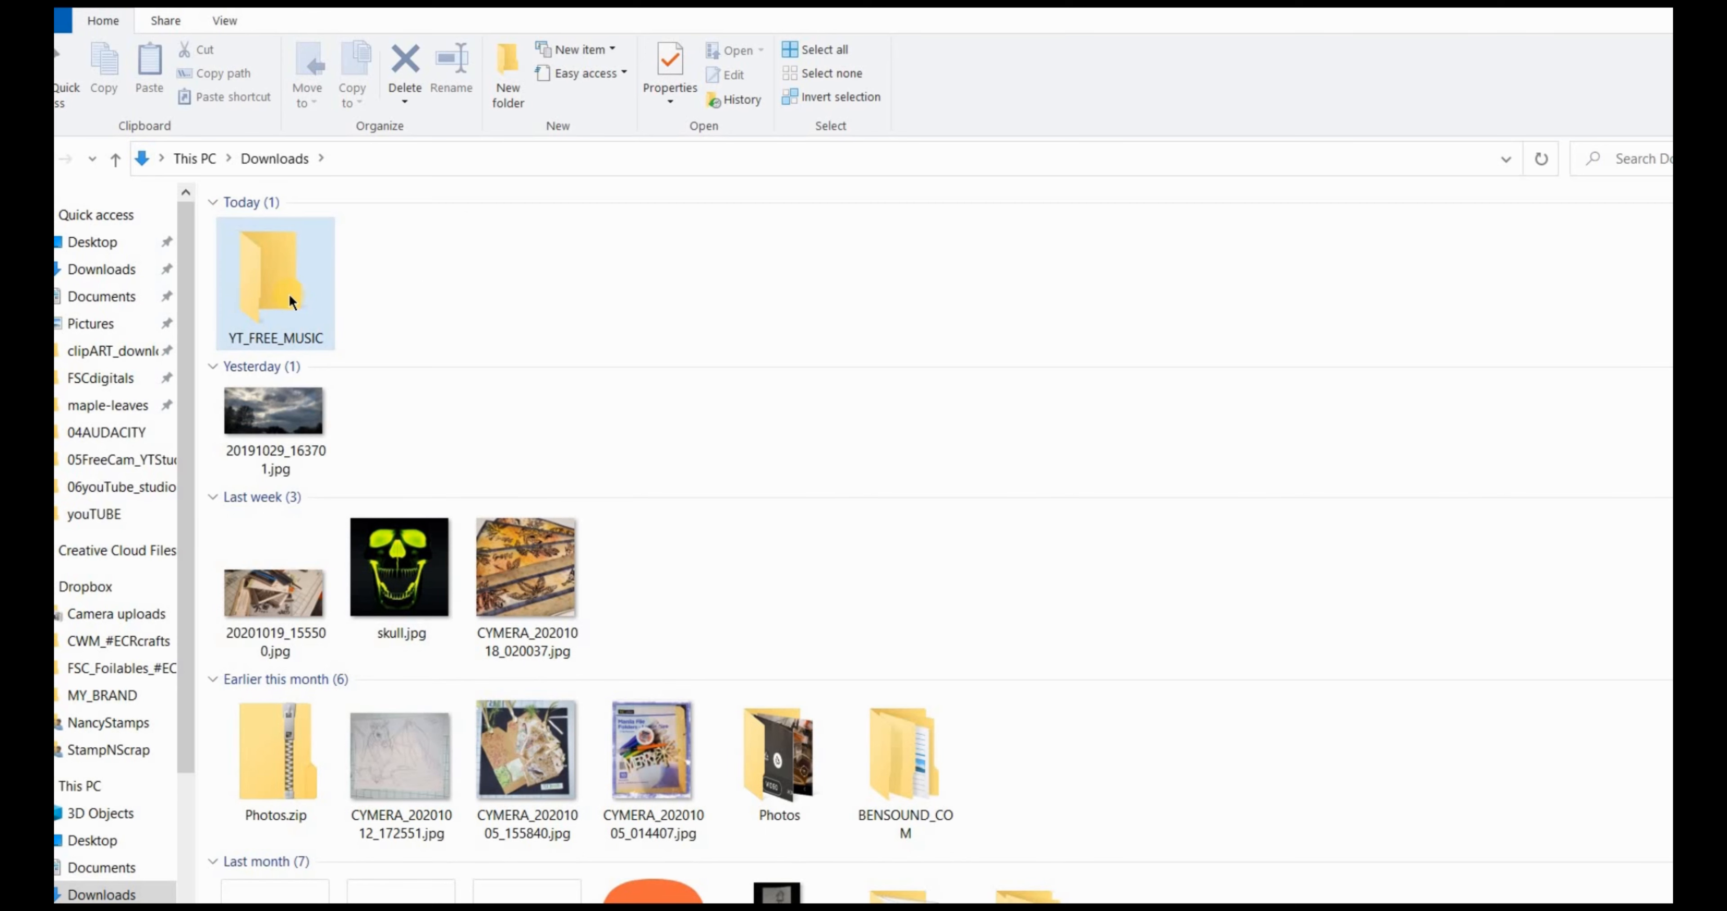
pyautogui.moveTo(289, 295)
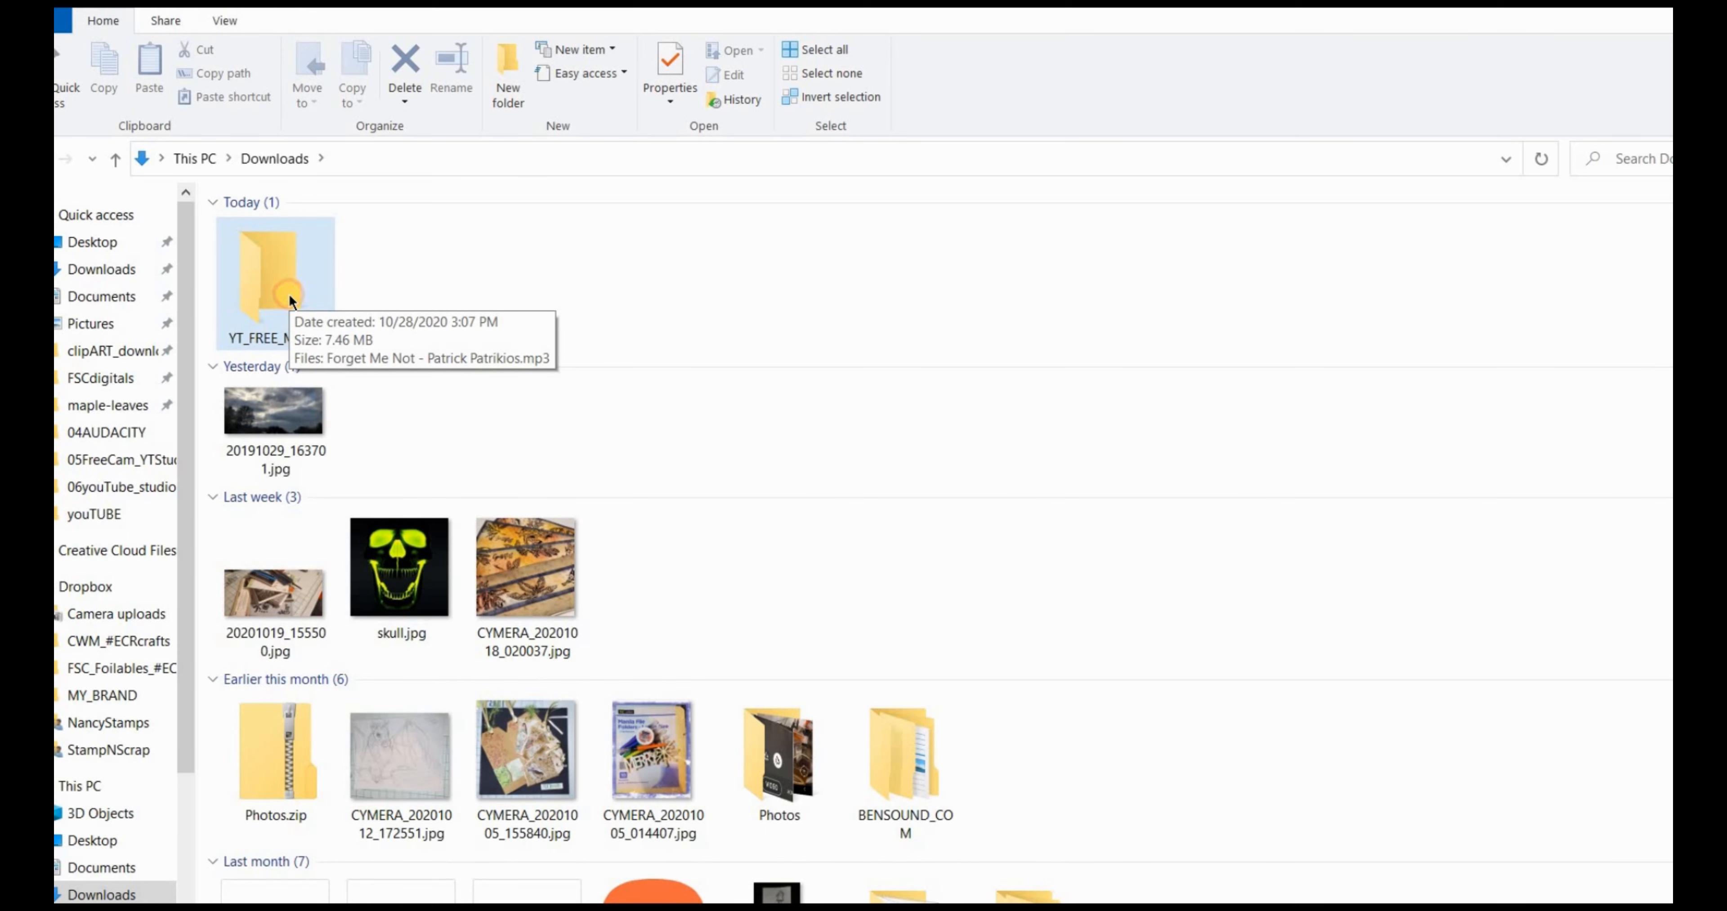
# Show the contents of the YT_FREE_MUSIC folder, switch back to YouTube Studio and dismiss the remaining Audio library tips
pyautogui.doubleClick(289, 293)
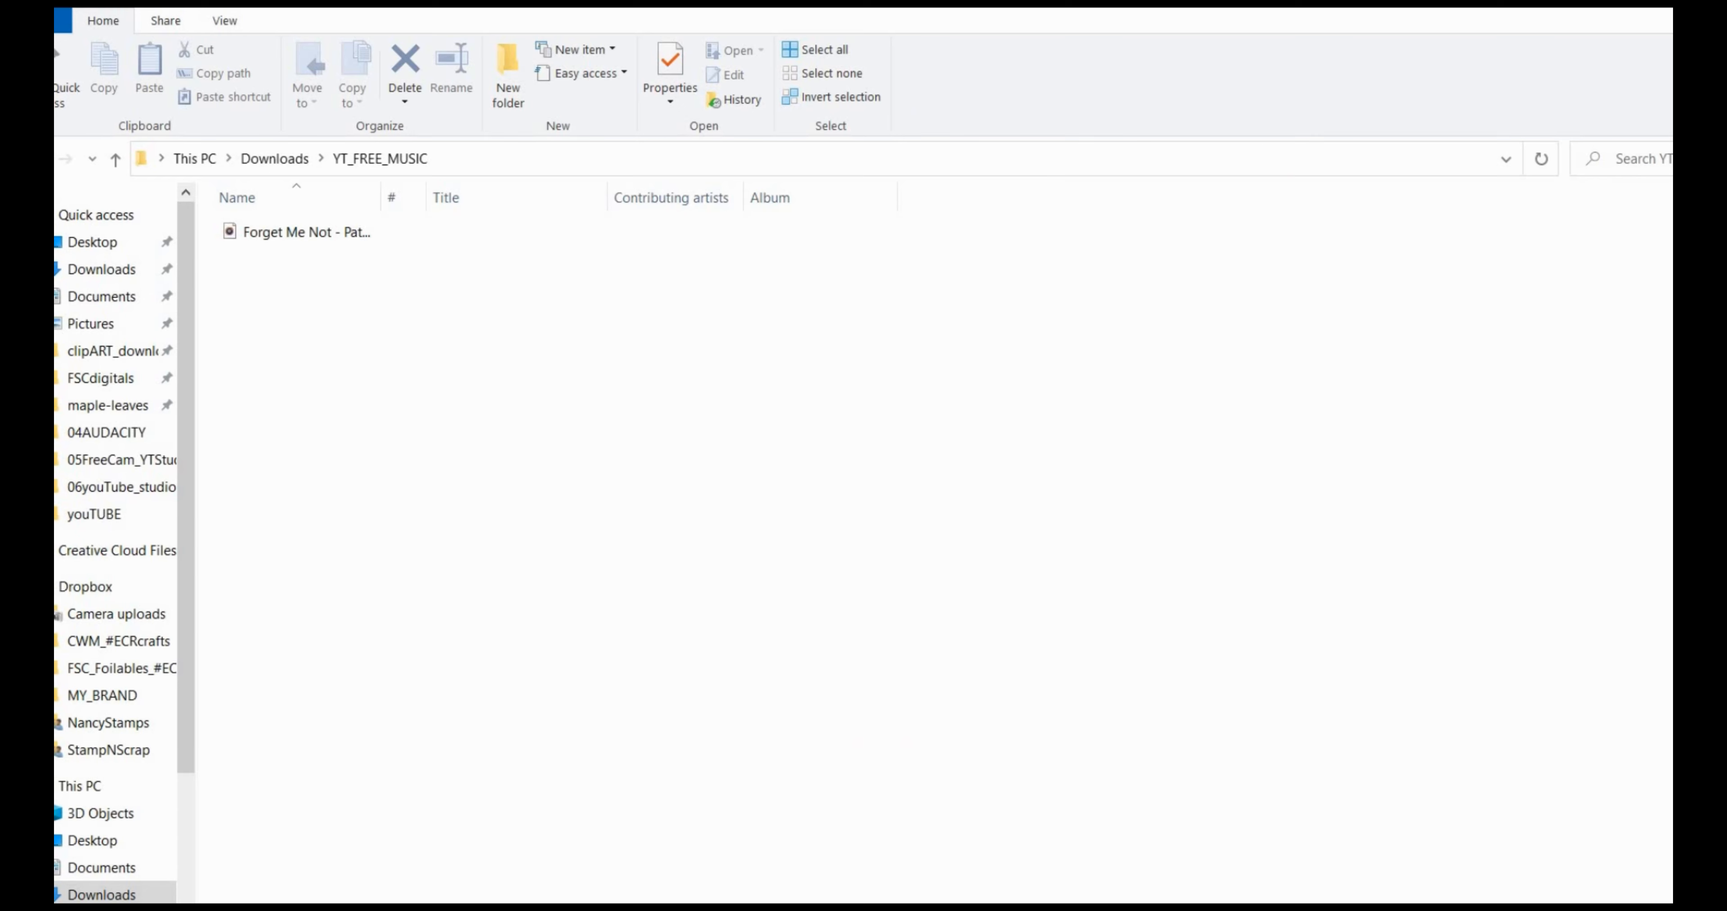
pyautogui.hotkey('alt', 'Tab')
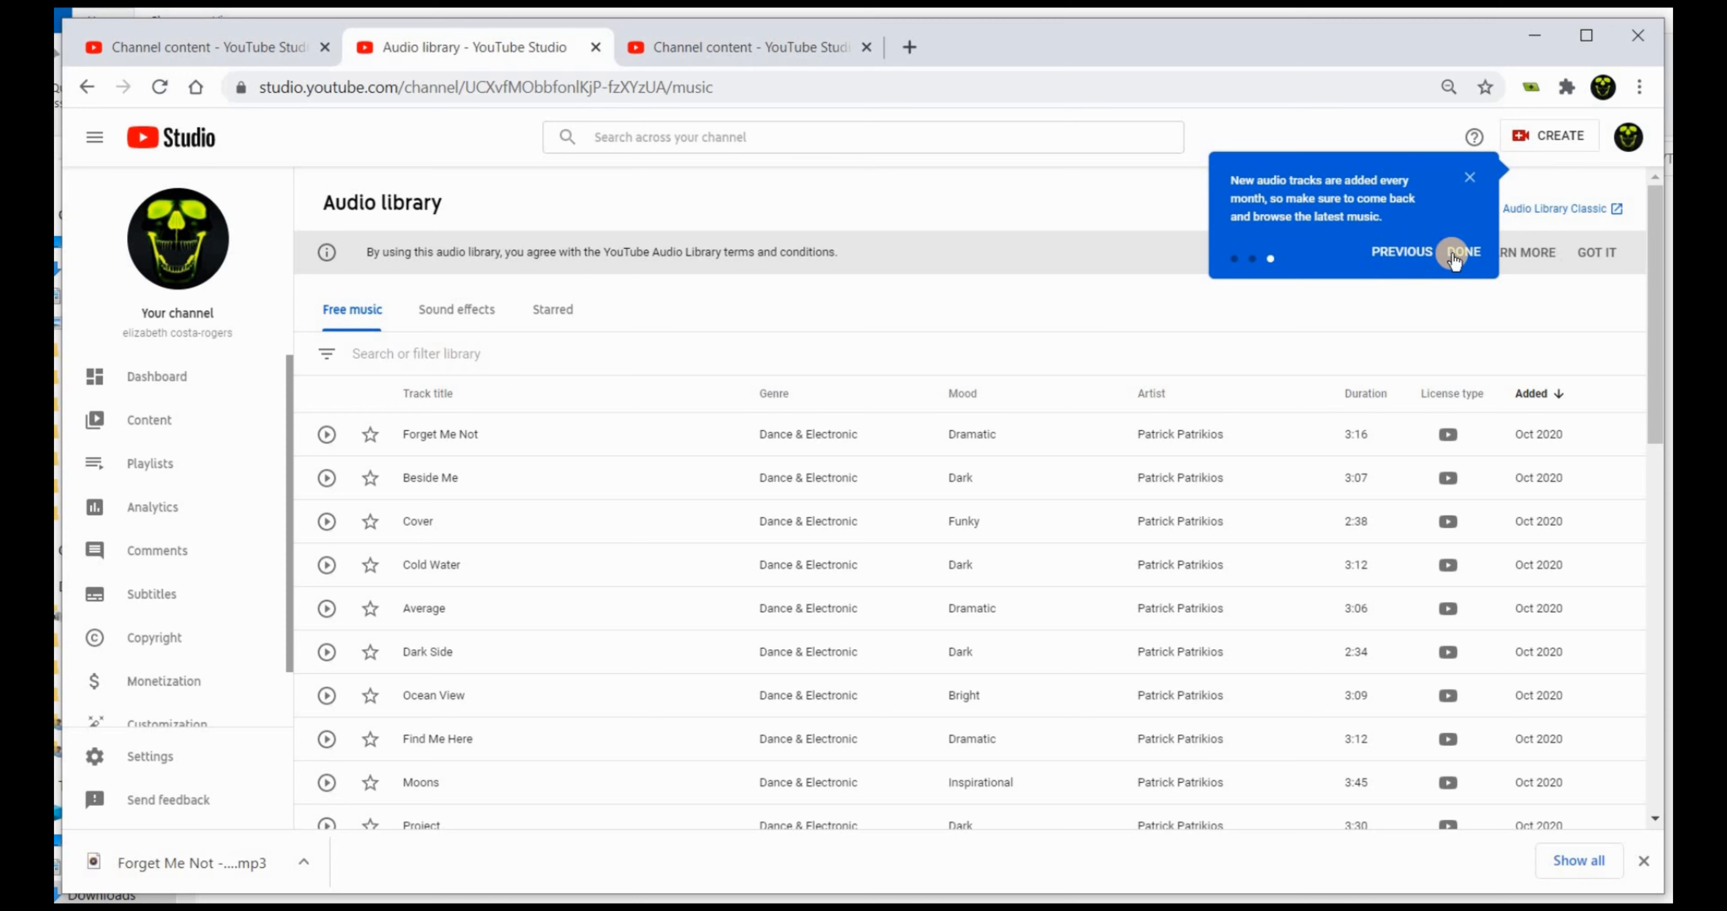
pyautogui.click(1471, 178)
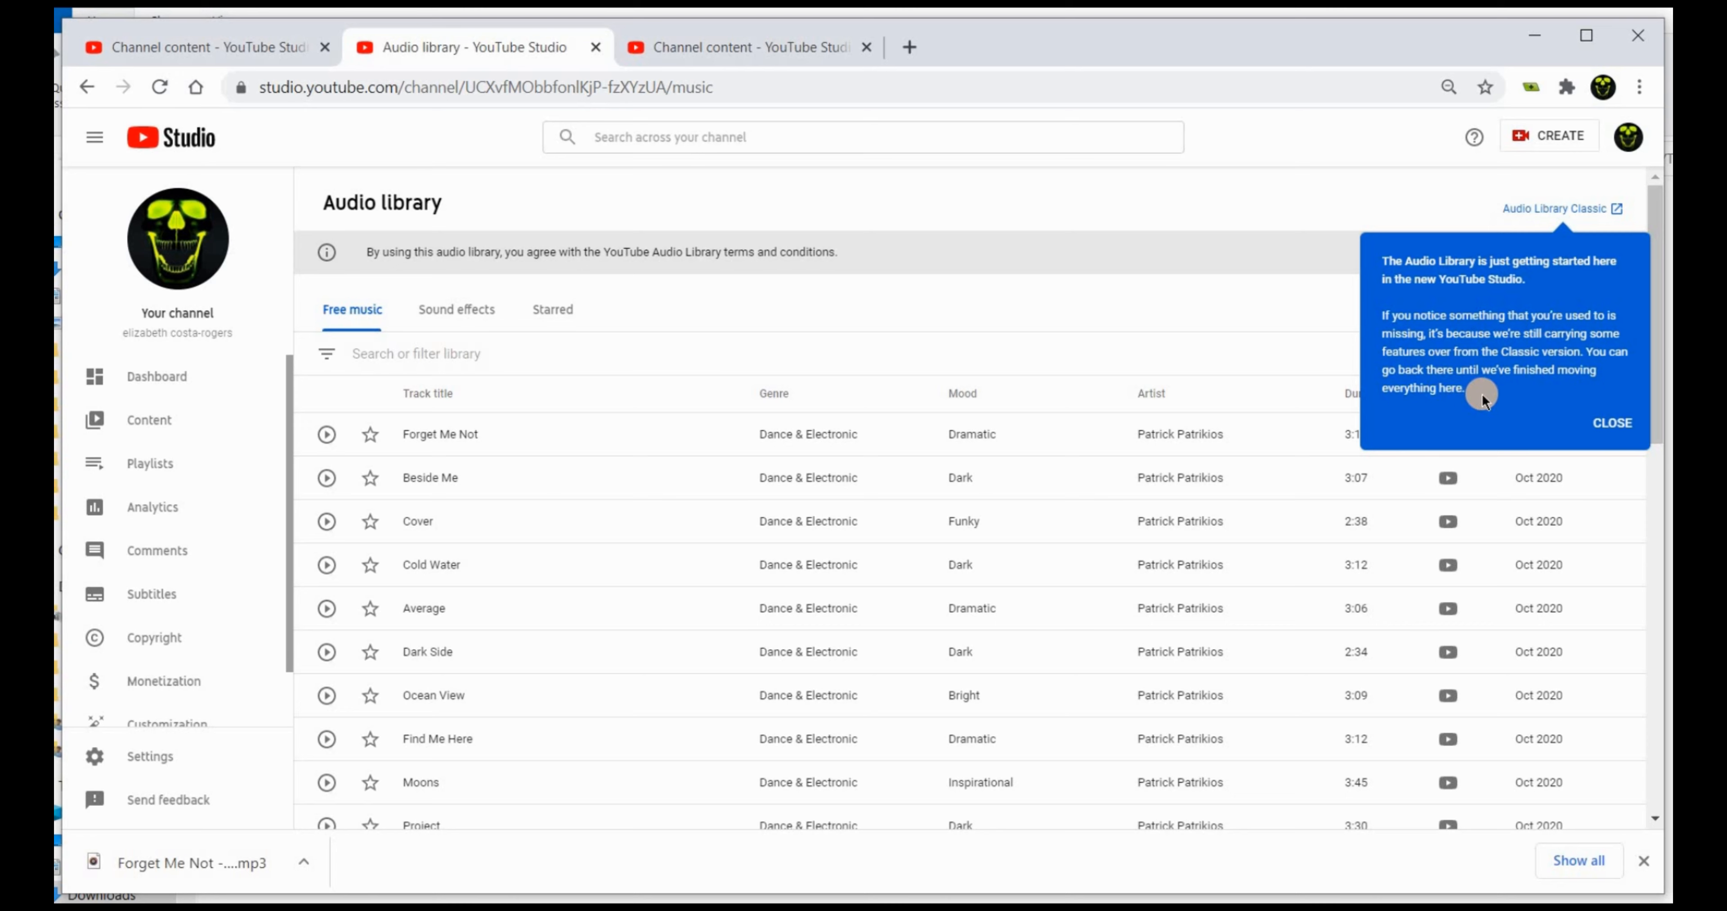
pyautogui.click(1626, 426)
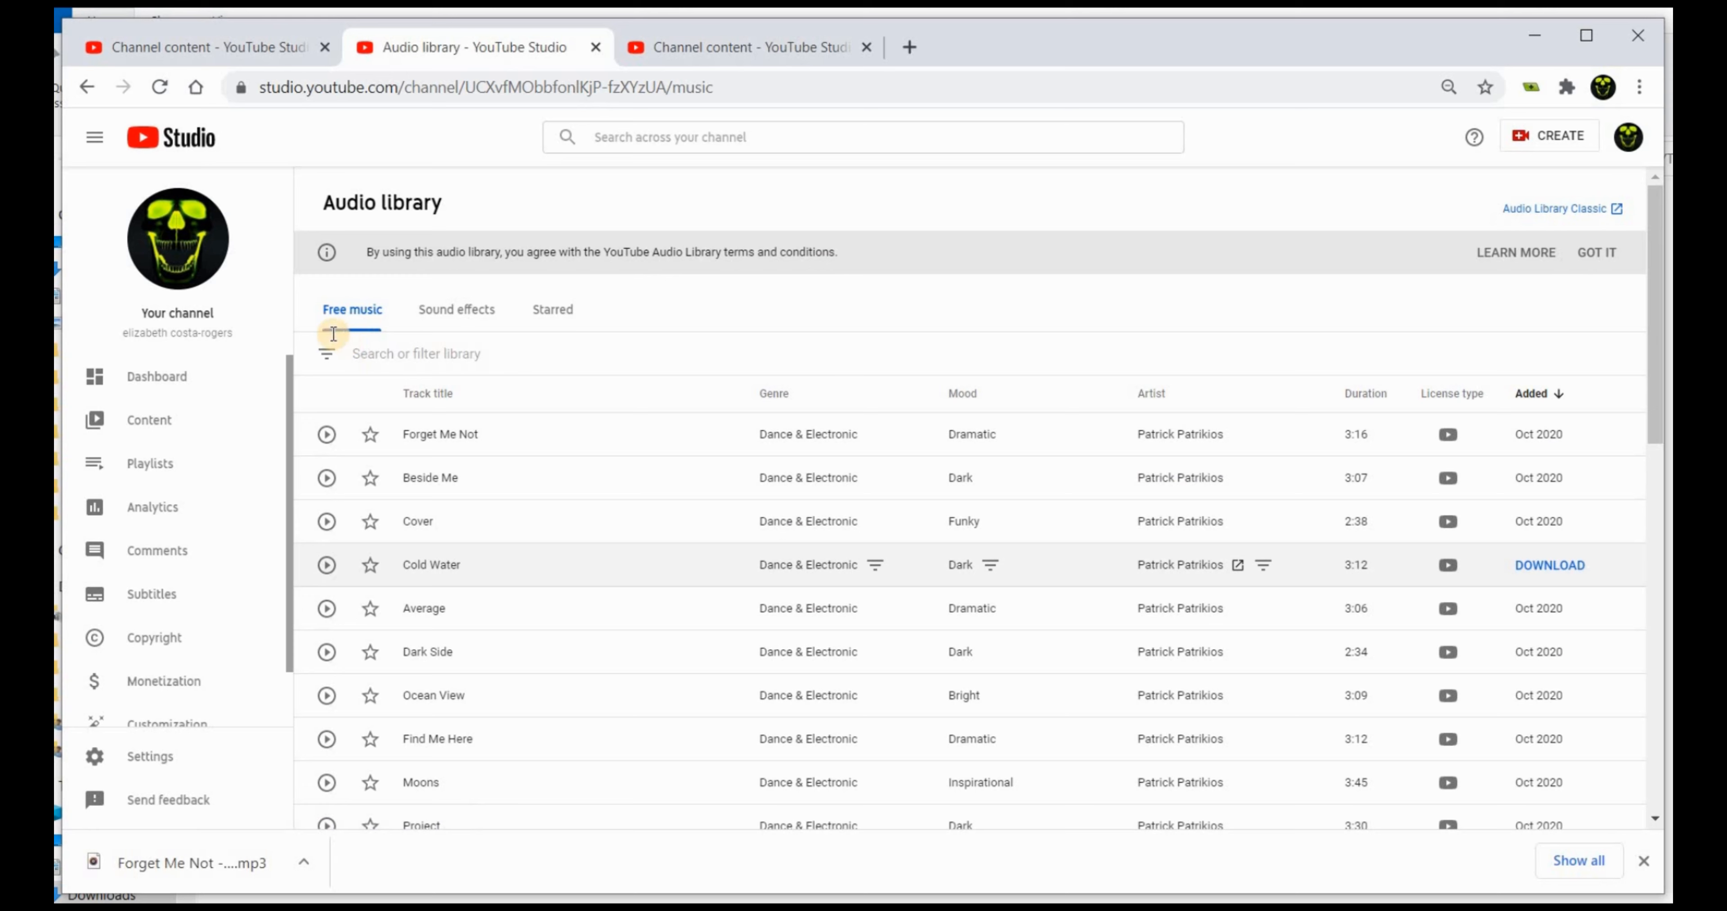
# View the Sound effects and Starred lists of the Audio library and return to the Free music list
pyautogui.click(454, 312)
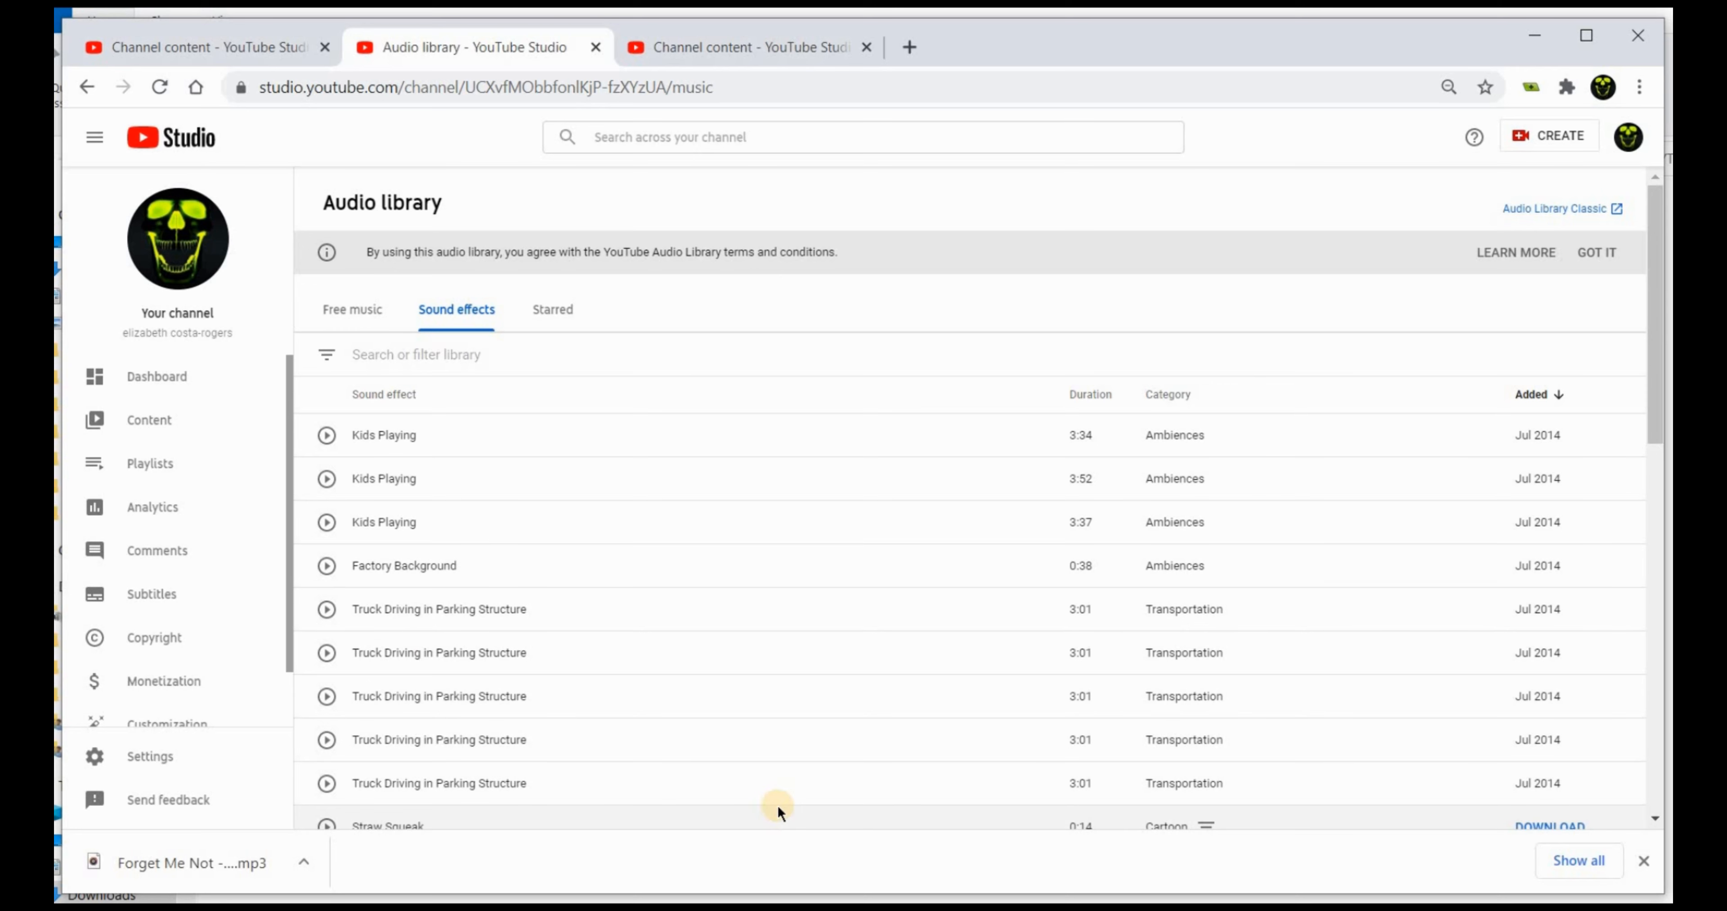
pyautogui.click(540, 327)
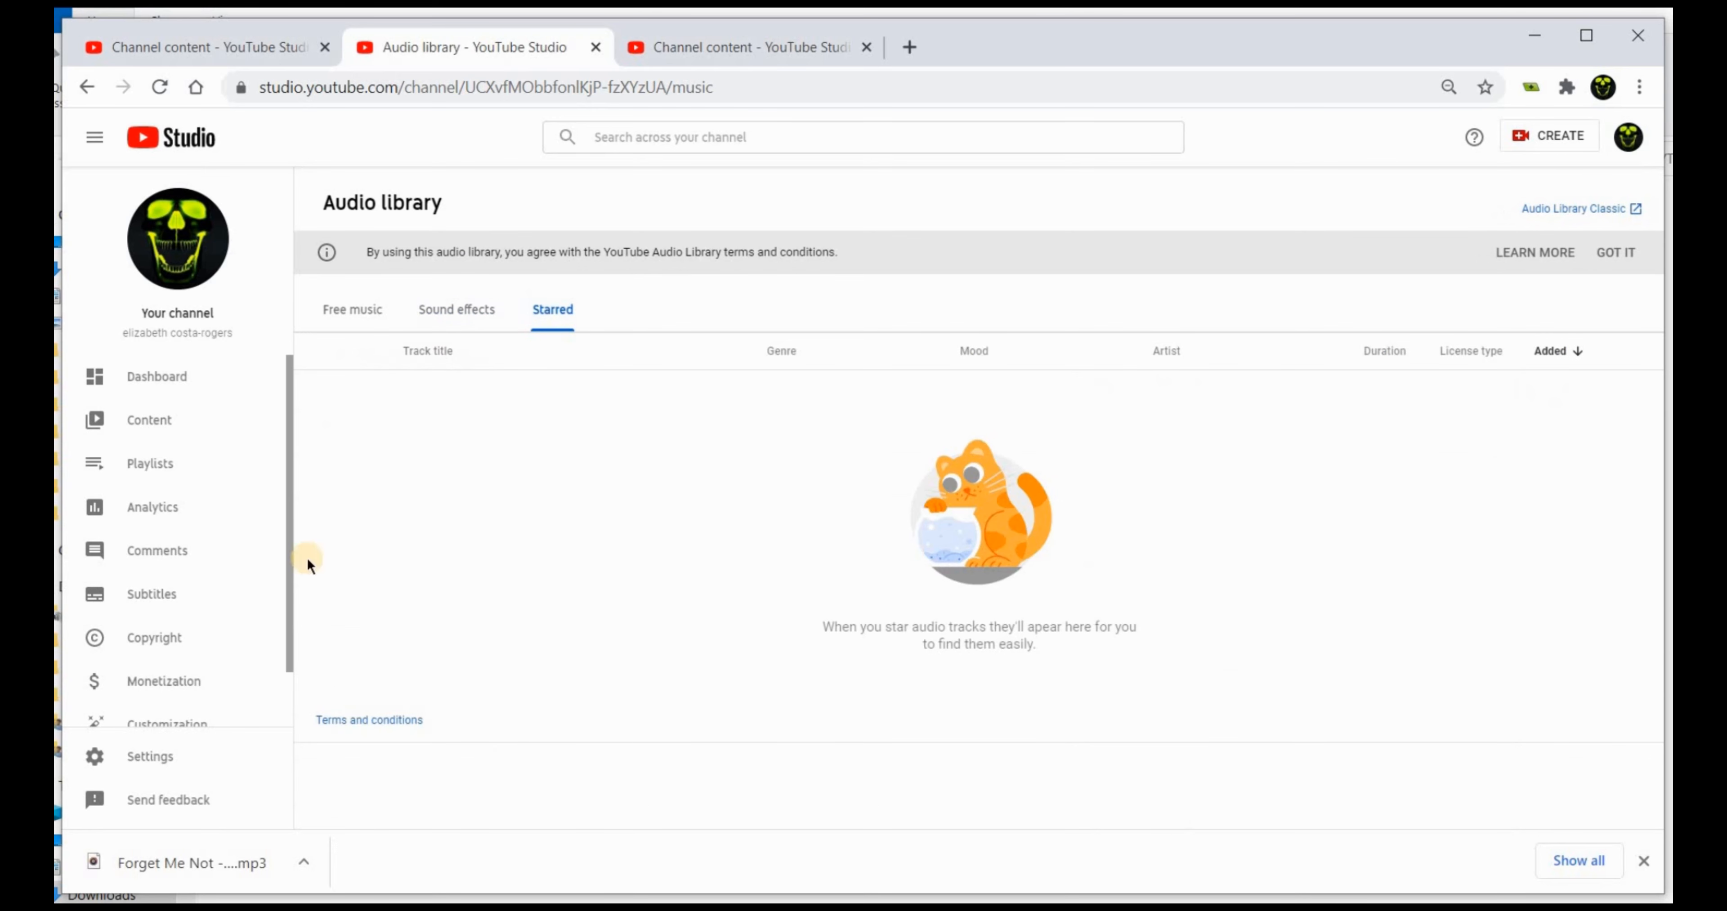
pyautogui.click(362, 312)
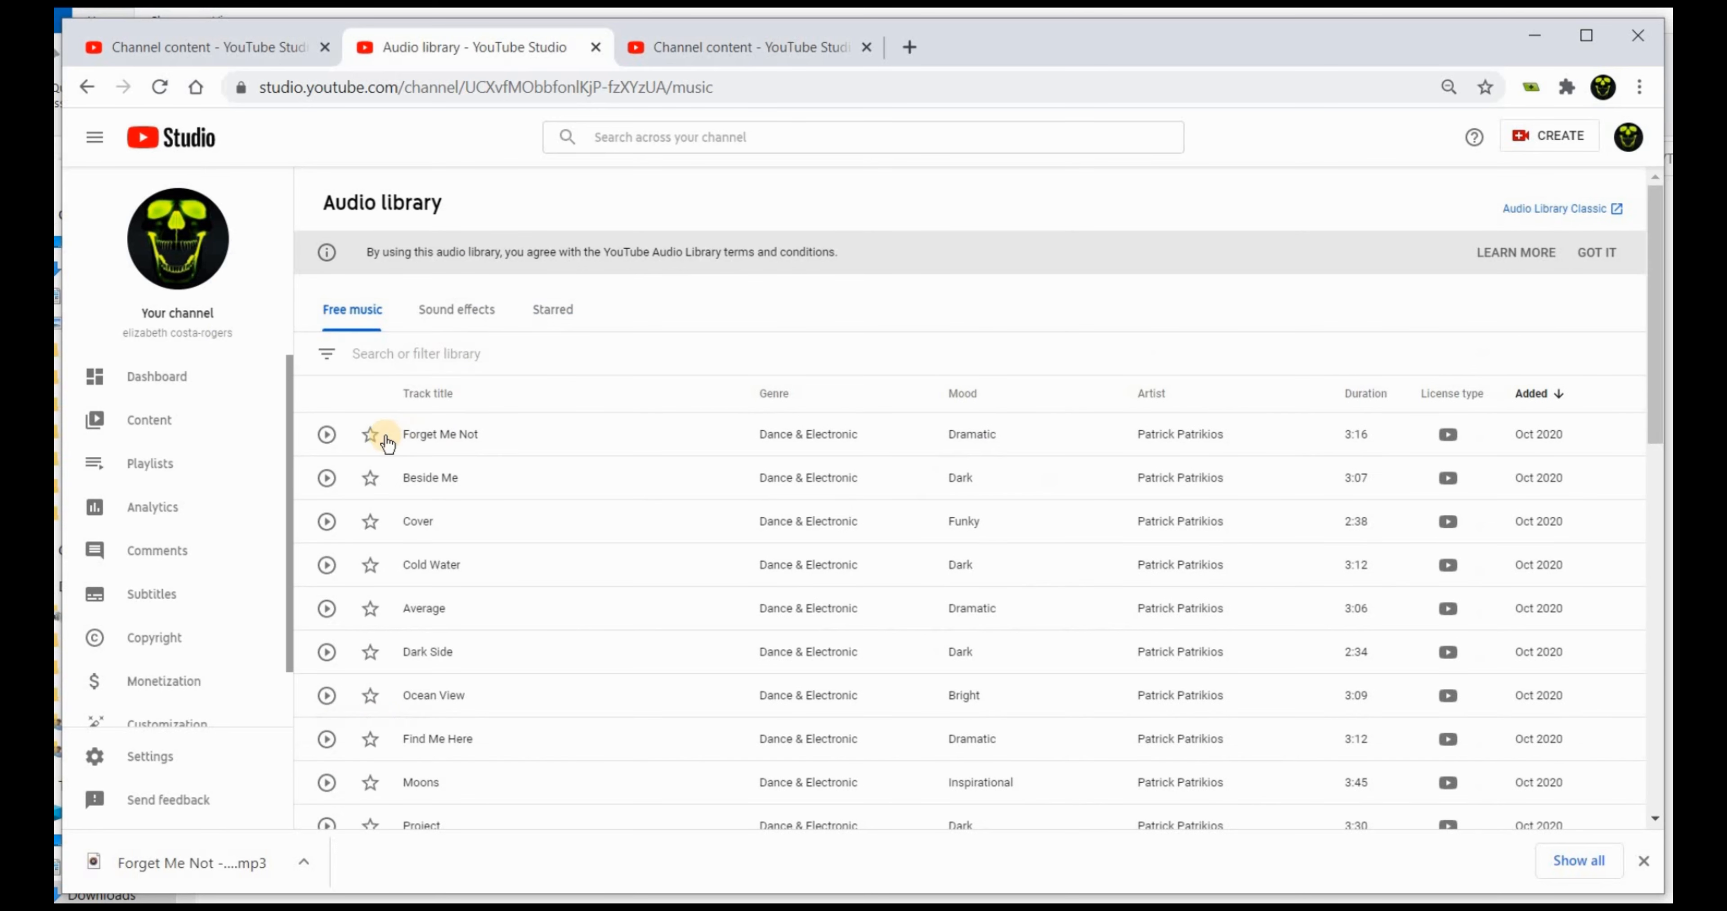
# Star the tracks Forget Me Not and Average and show them in the Starred list
pyautogui.click(372, 437)
pyautogui.click(370, 609)
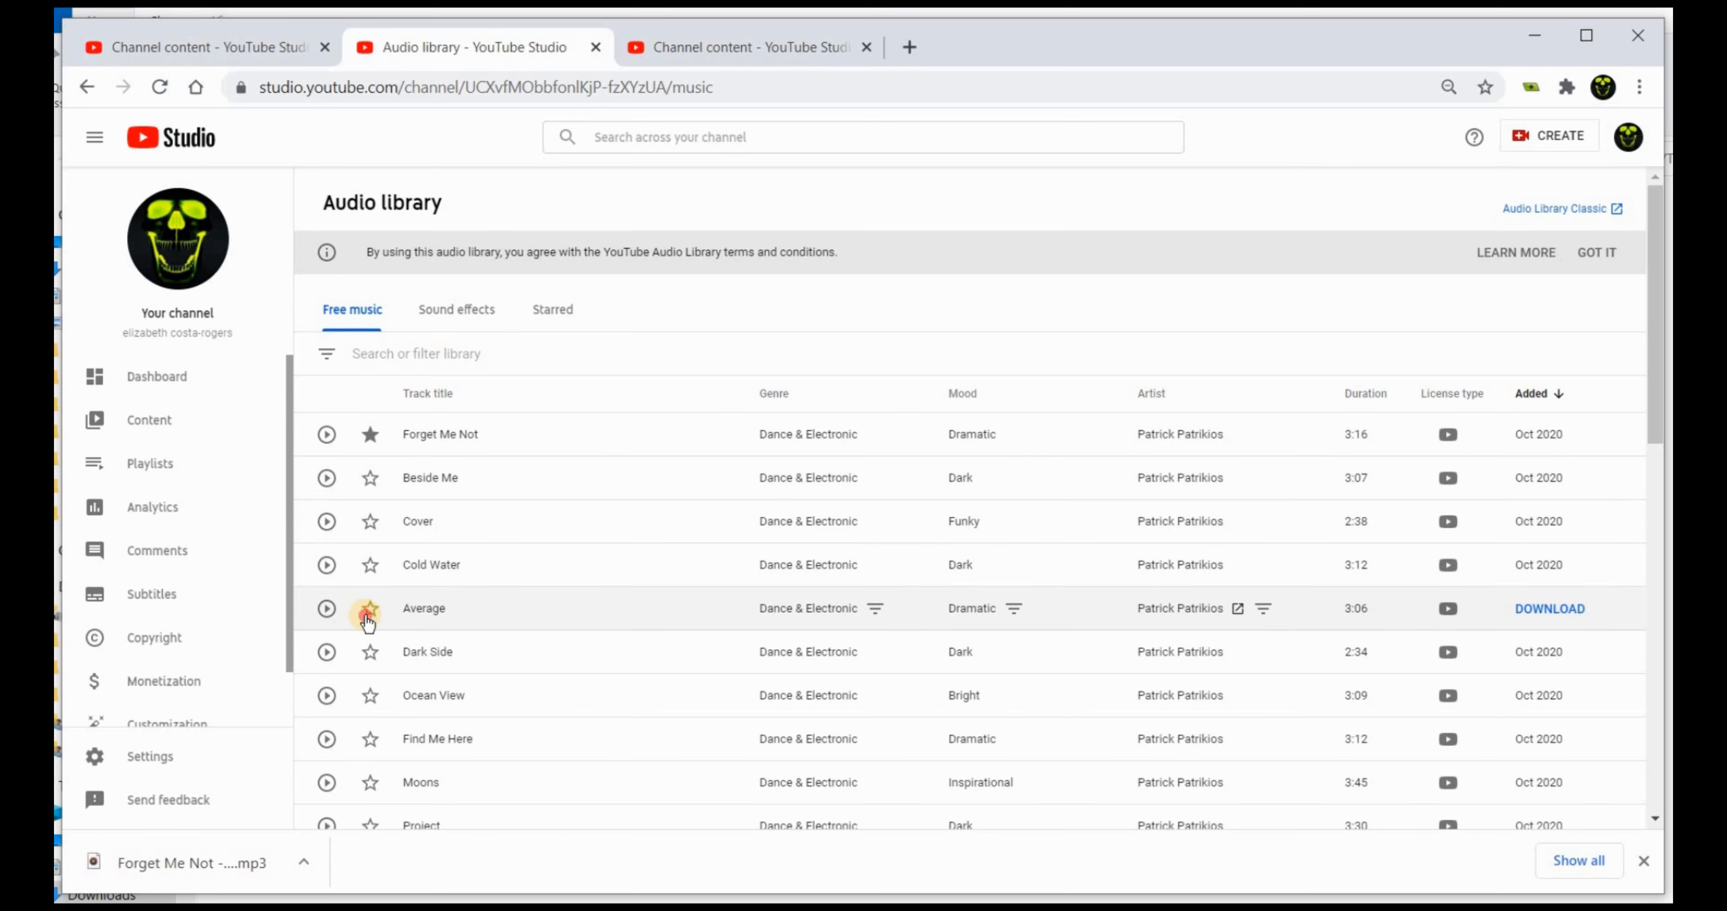
pyautogui.click(577, 305)
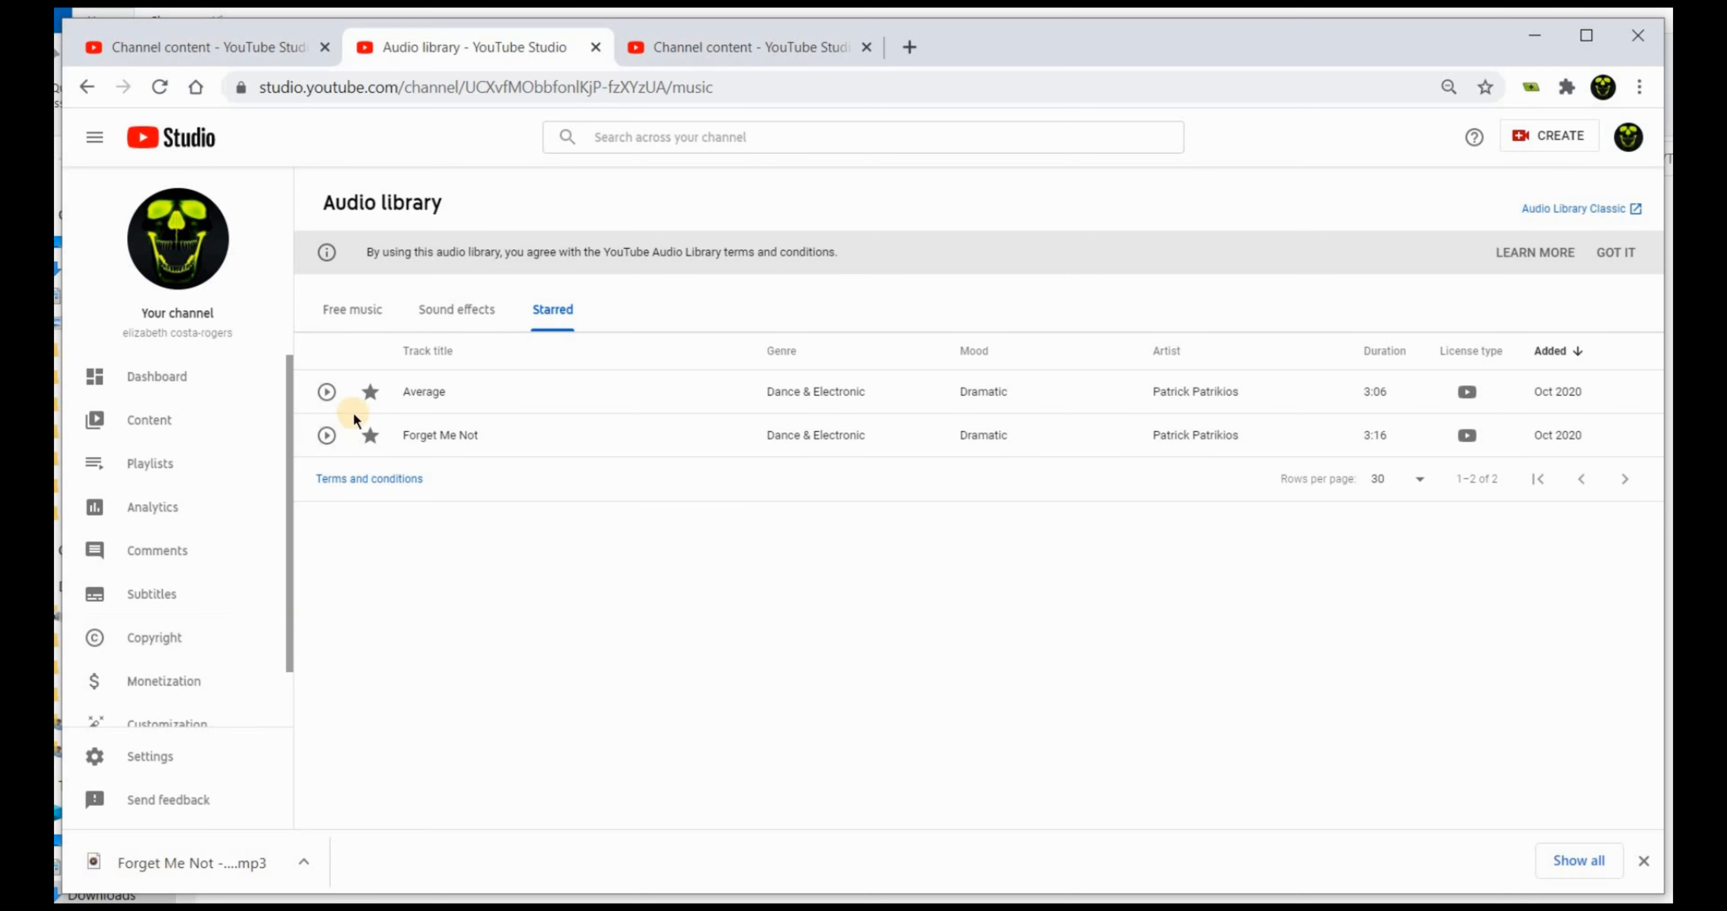
# Remove the stars from the Average and Forget Me Not tracks and return to the Free music list
pyautogui.click(370, 391)
pyautogui.click(370, 436)
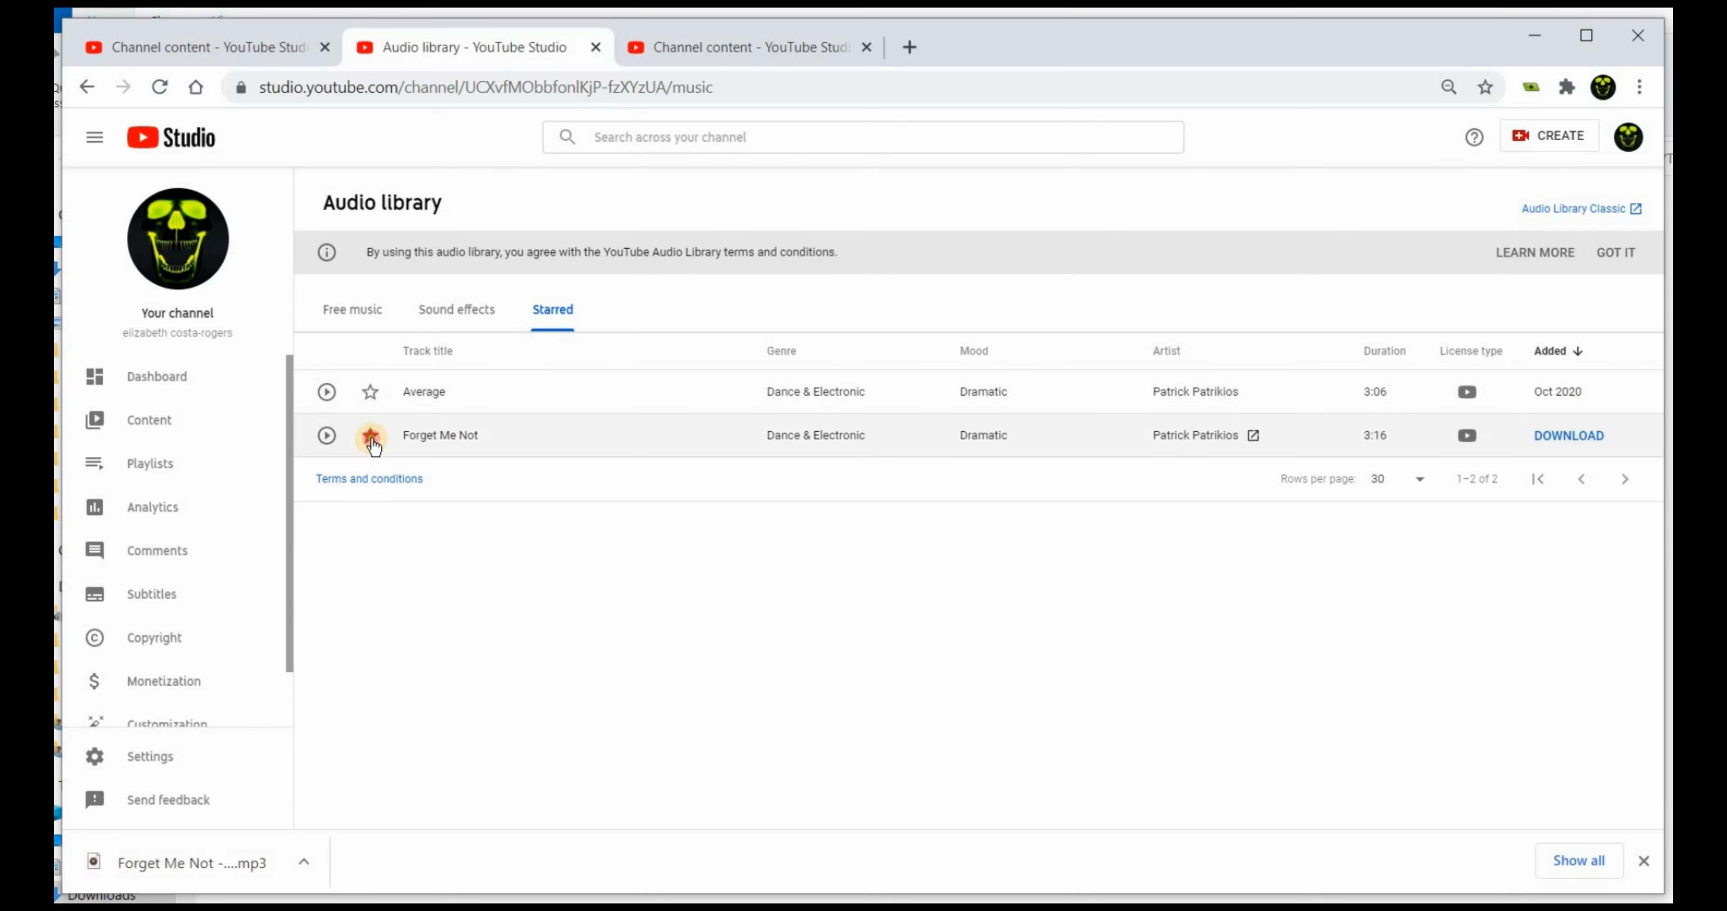
pyautogui.click(353, 310)
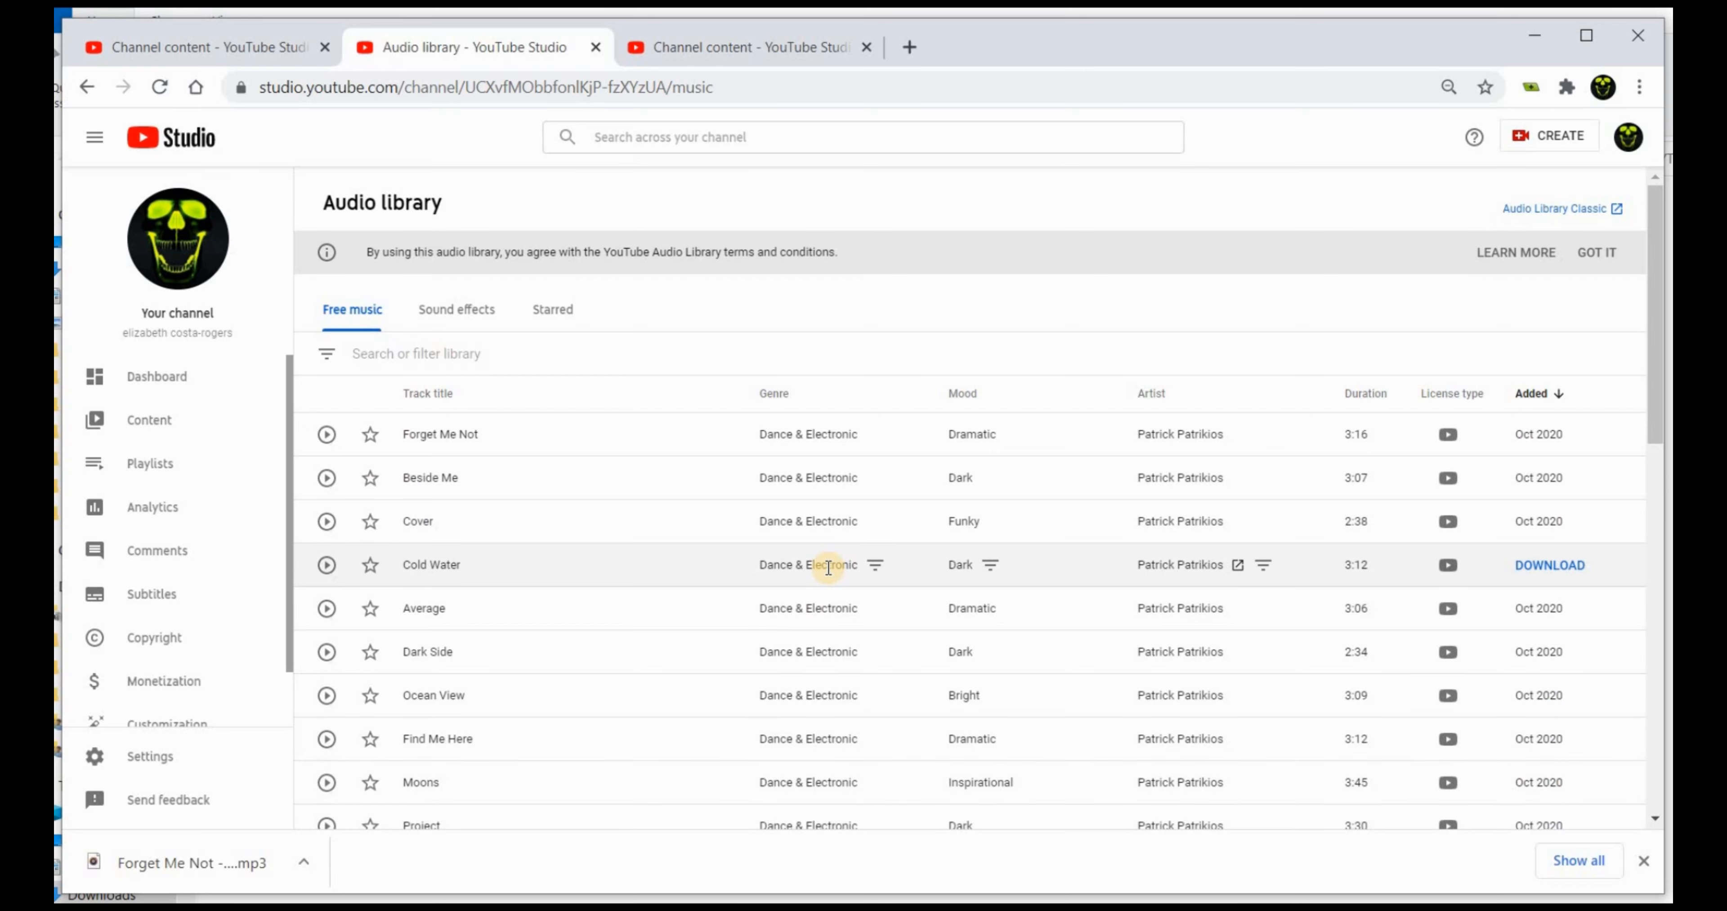
# Browse the Free music list through to its third page and bring the Audio library entry into view in the channel navigation
pyautogui.scroll(-15, 829, 568)
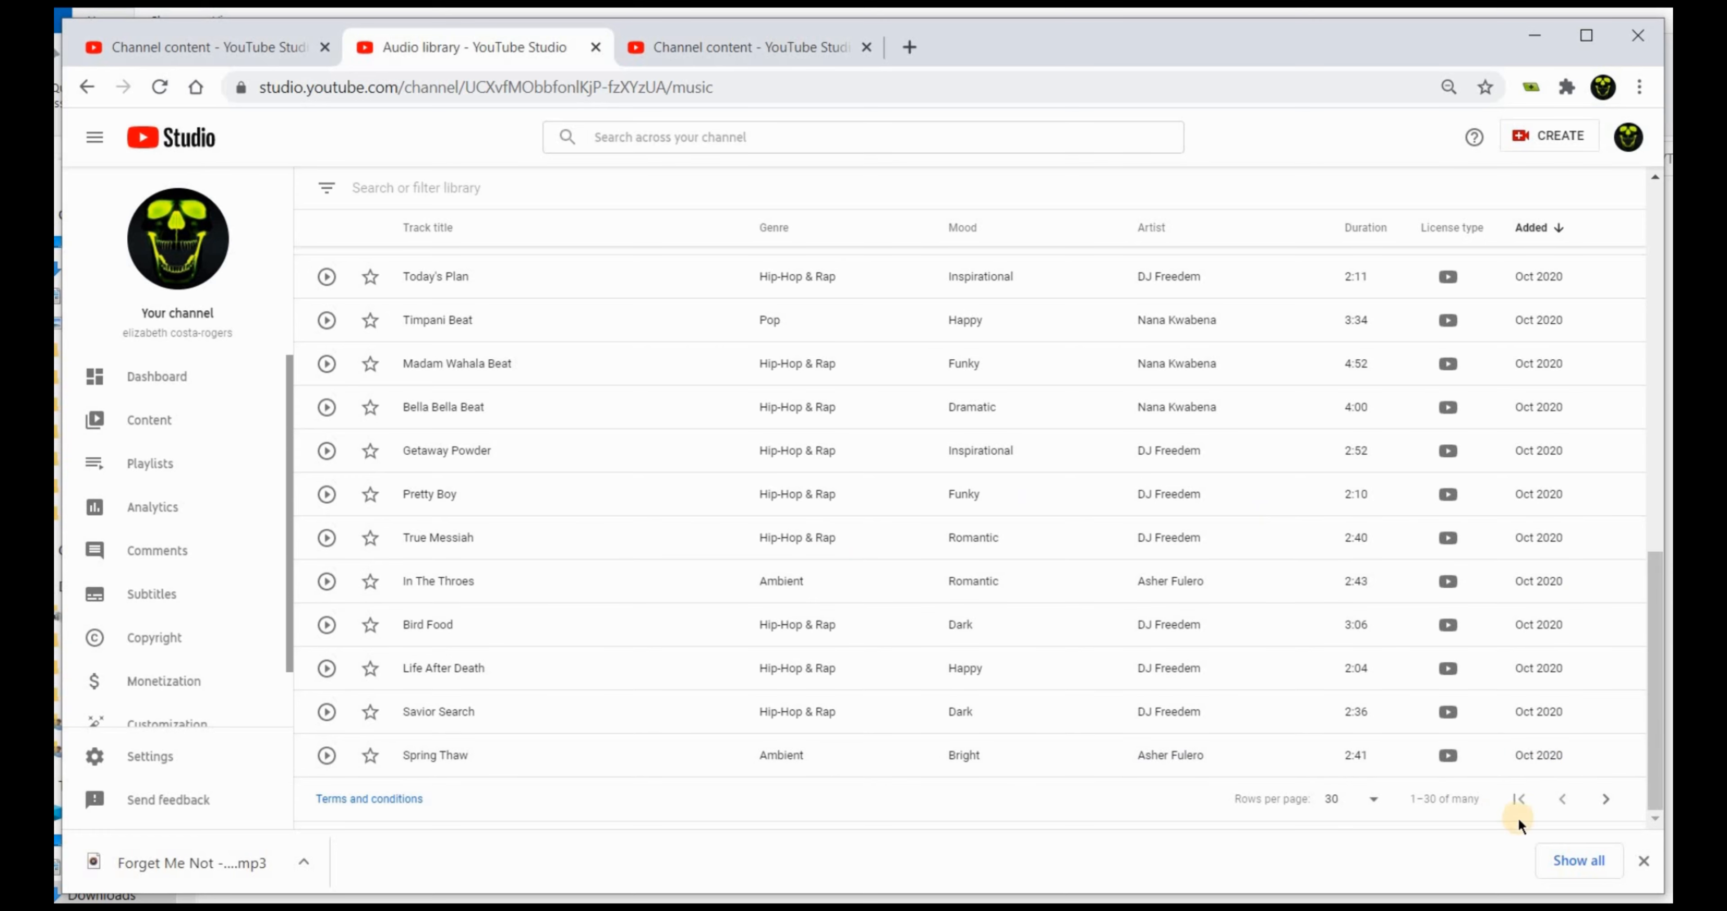
pyautogui.click(1604, 800)
pyautogui.scroll(-15, 1562, 580)
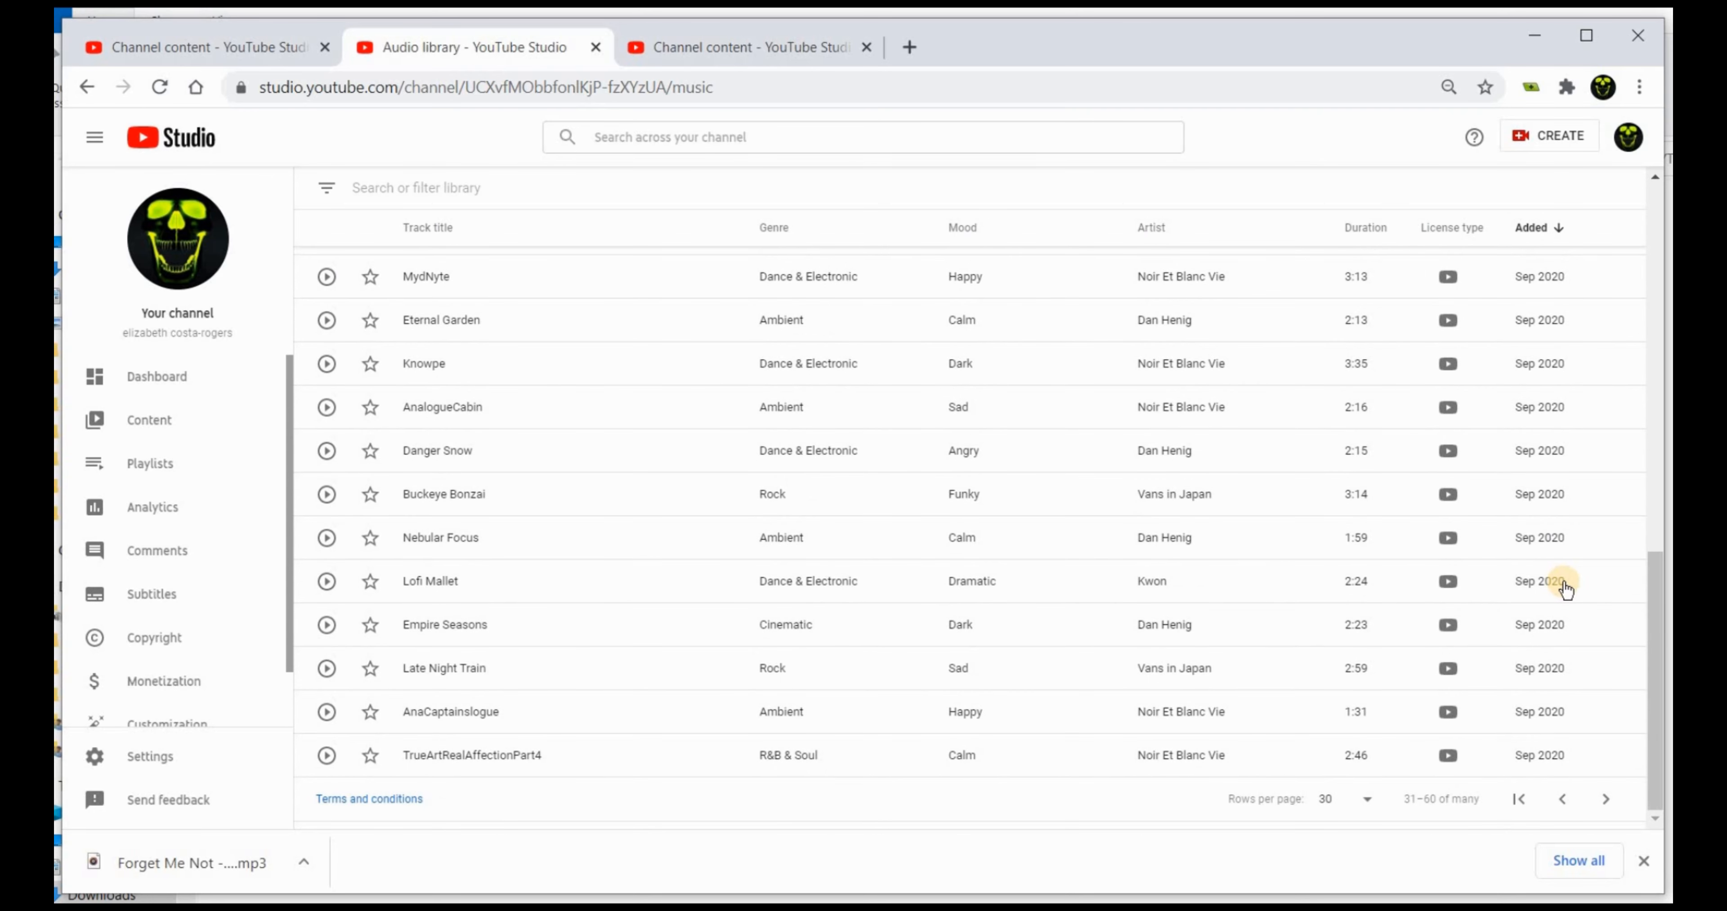
pyautogui.moveTo(1563, 584)
pyautogui.click(1606, 800)
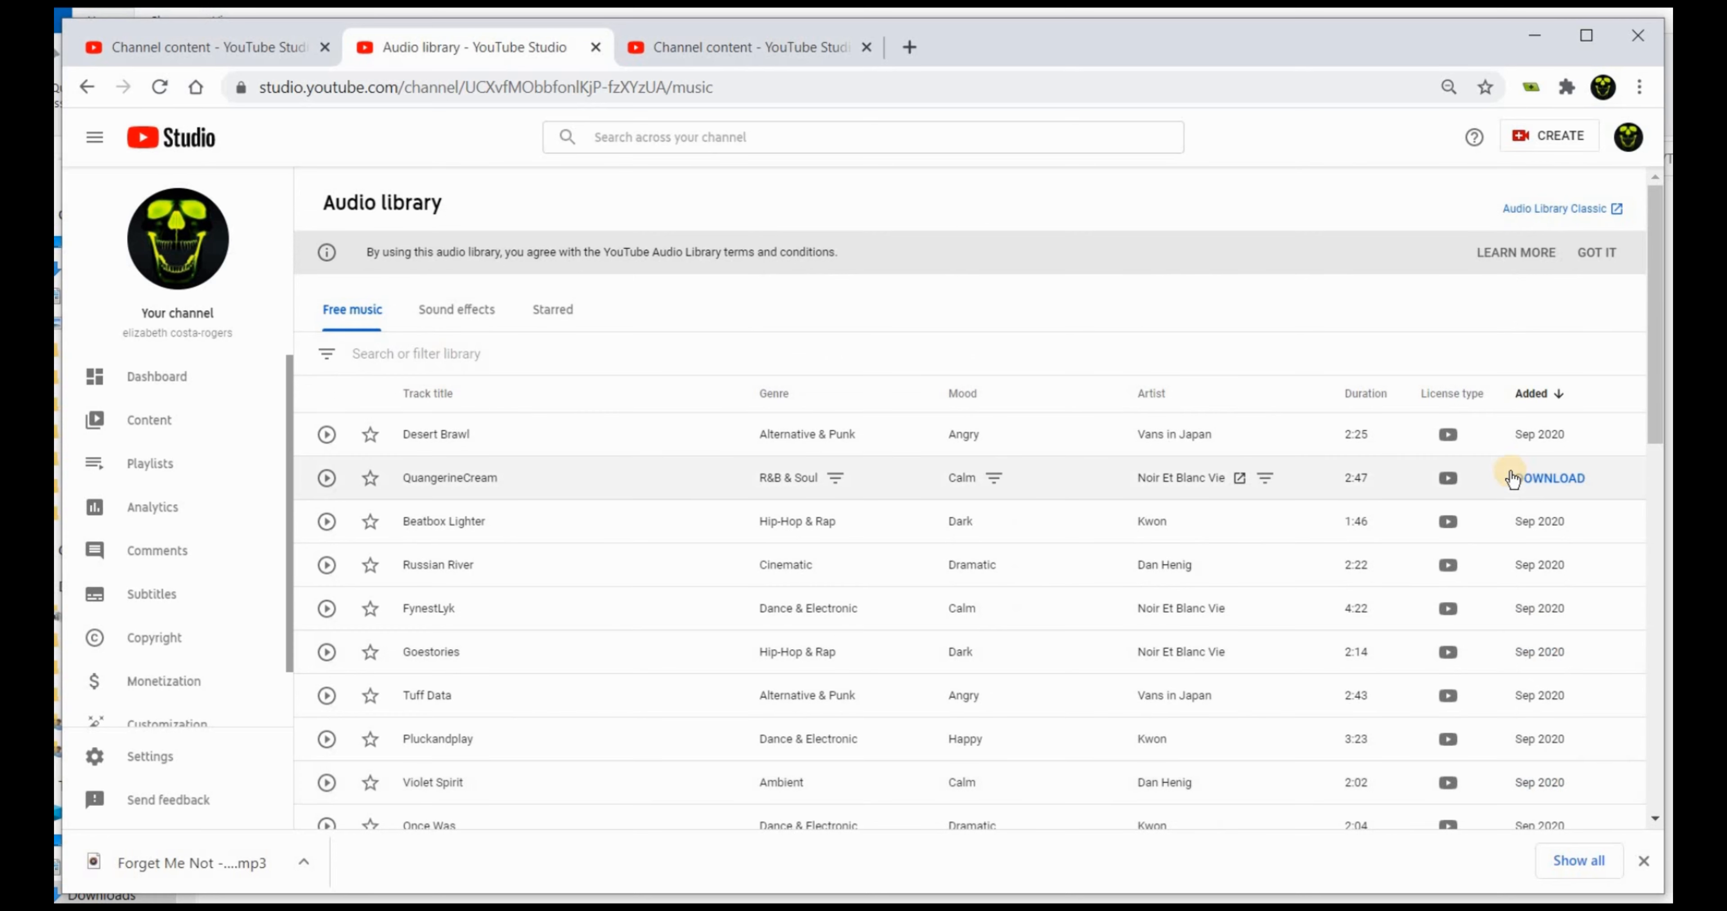
pyautogui.scroll(-10, 1509, 475)
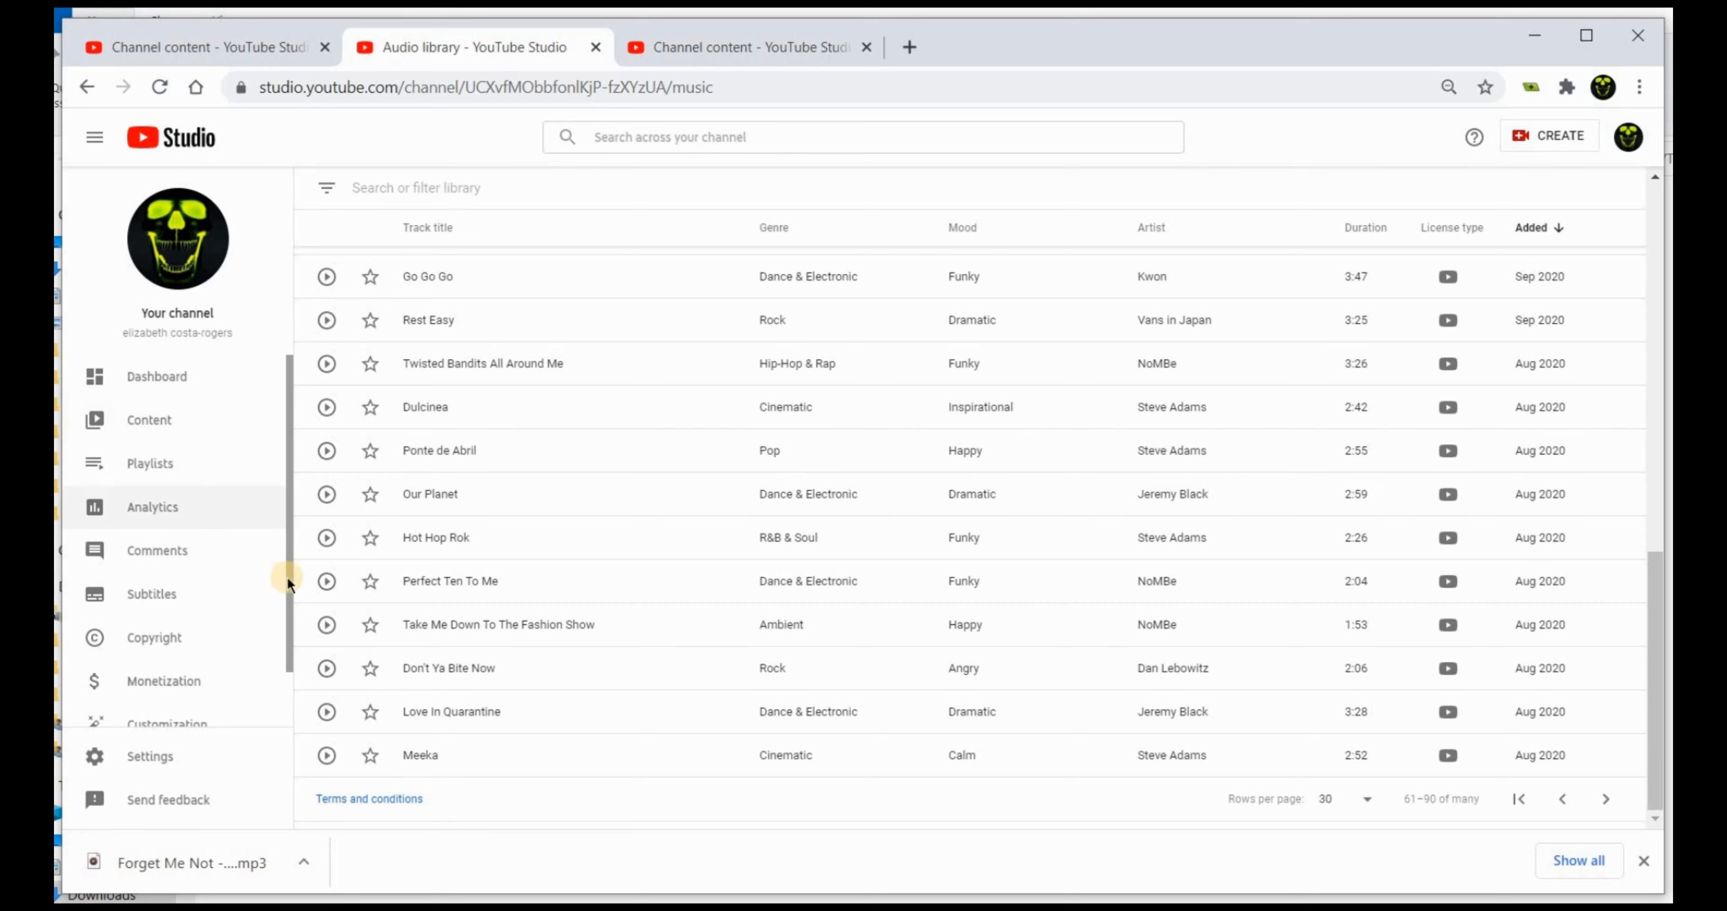
pyautogui.moveTo(292, 580); pyautogui.dragTo(298, 681)
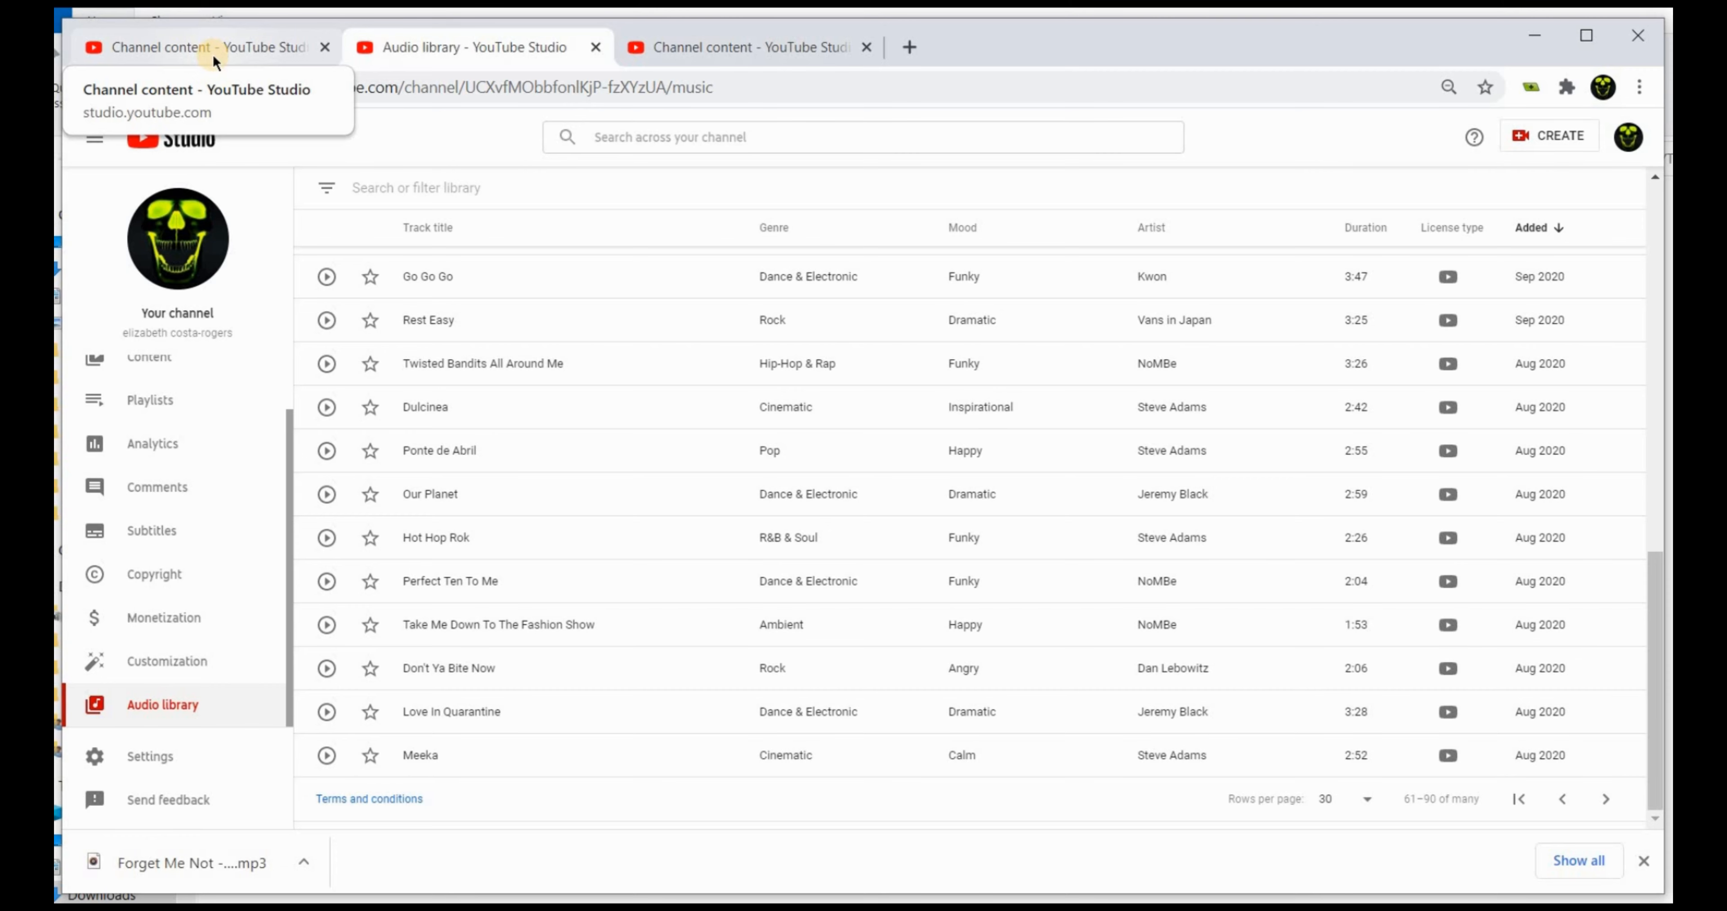
# Switch to the already open Channel content page and look over the uploaded videos
pyautogui.click(211, 52)
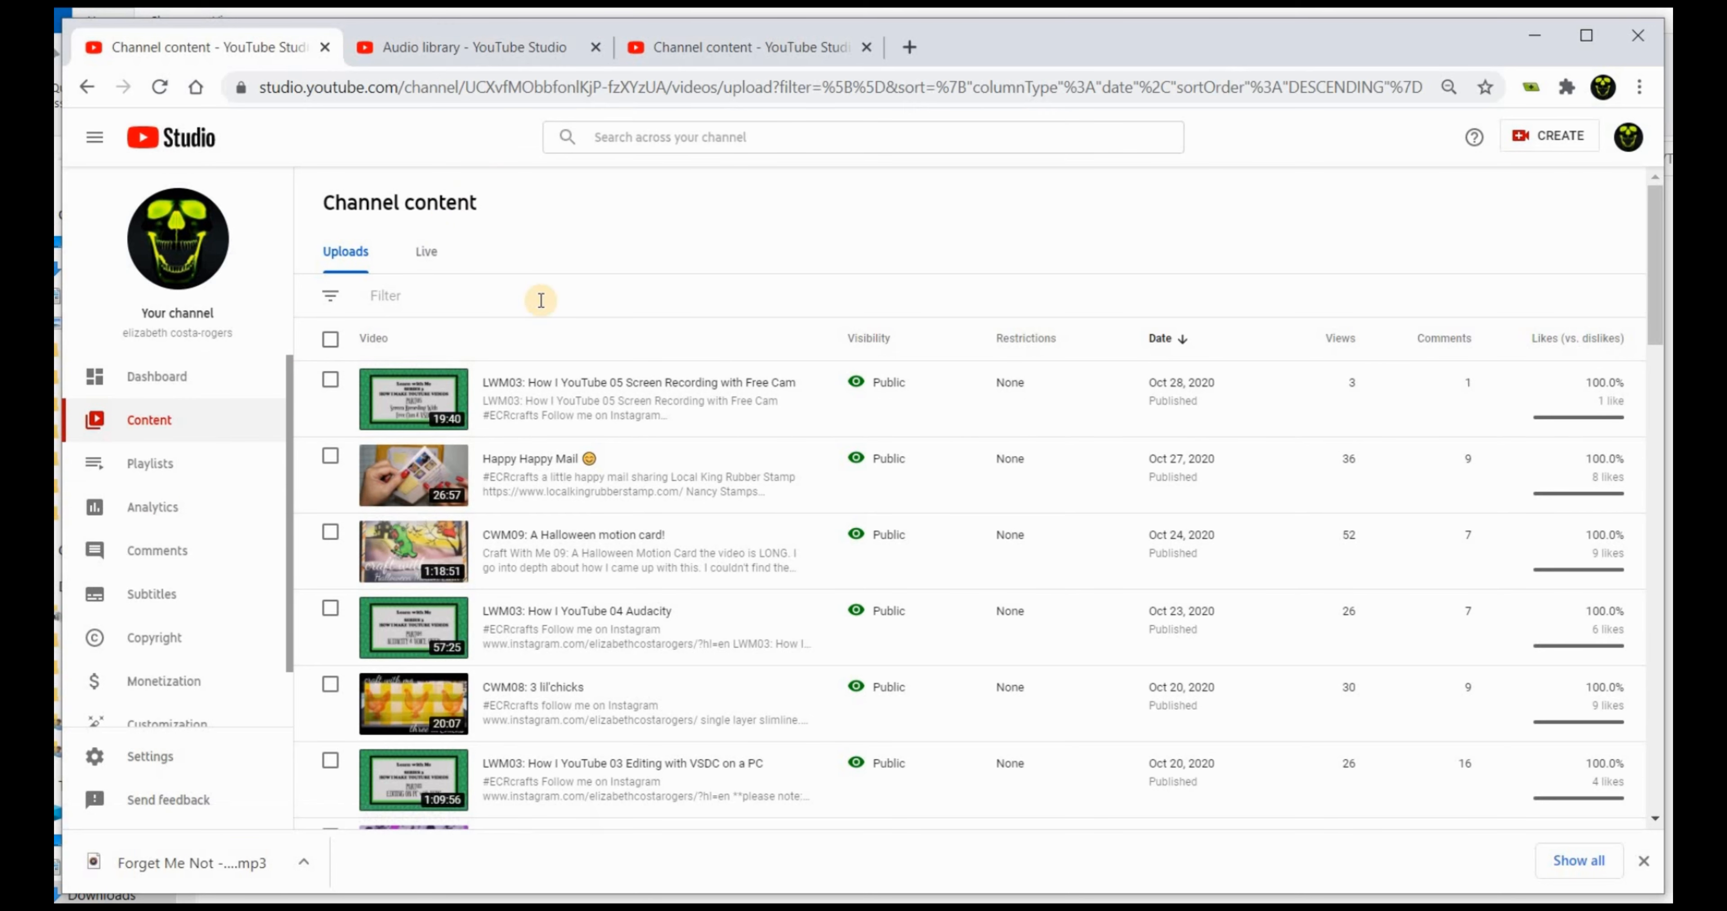
pyautogui.scroll(-3, 541, 299)
pyautogui.scroll(3, 541, 300)
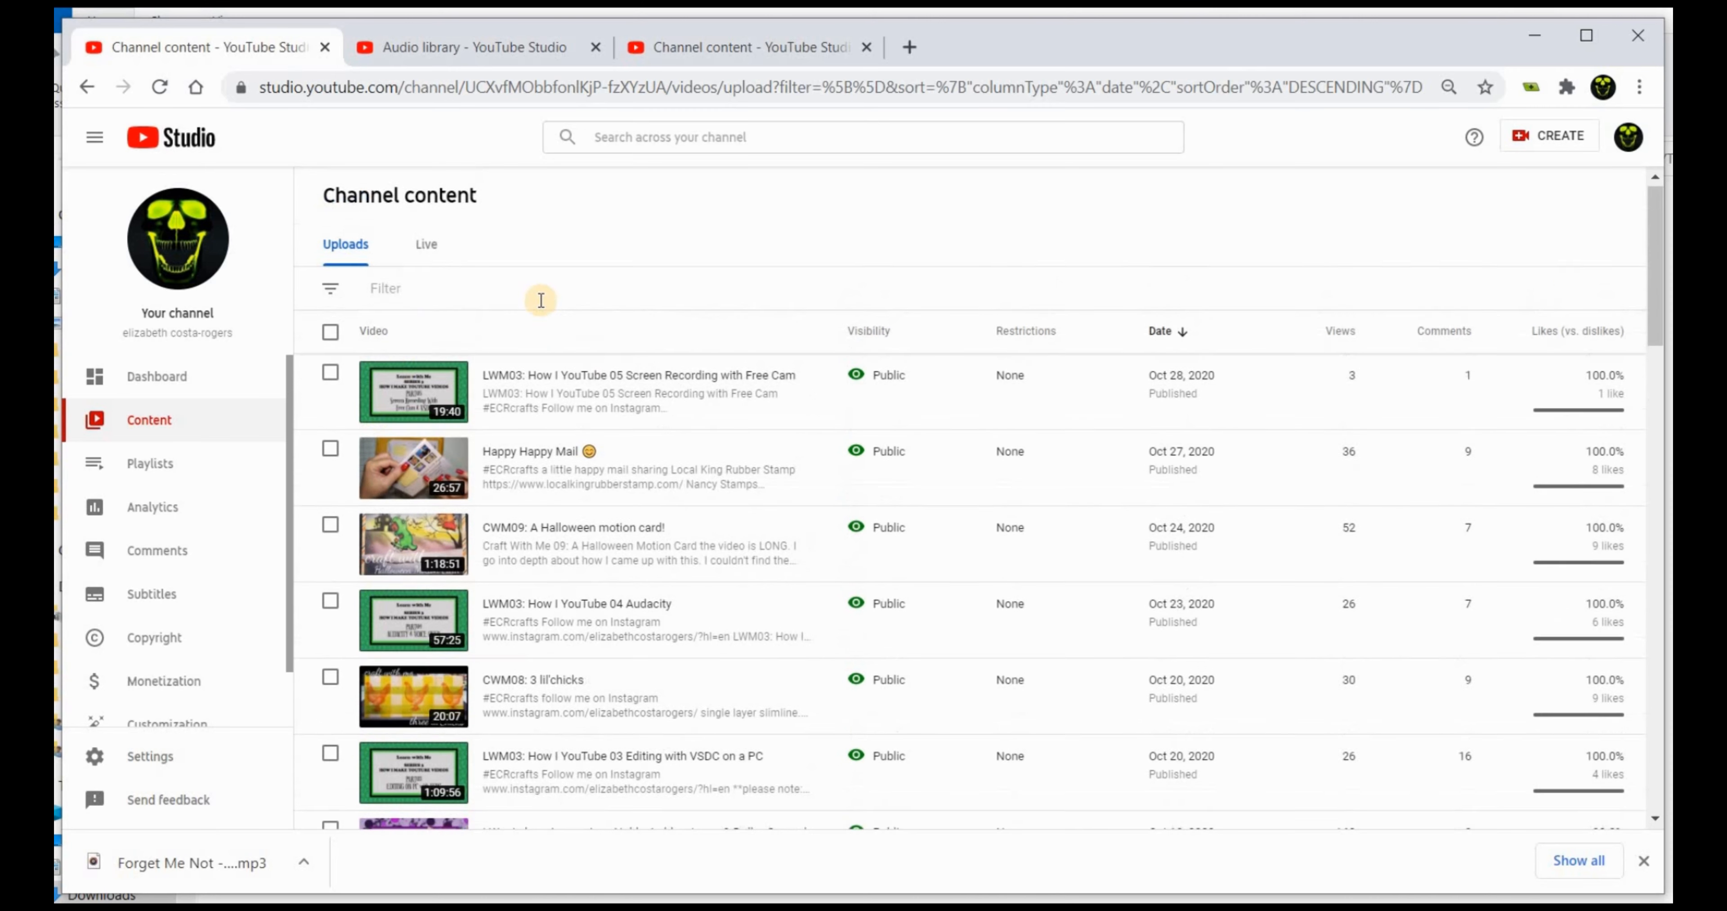